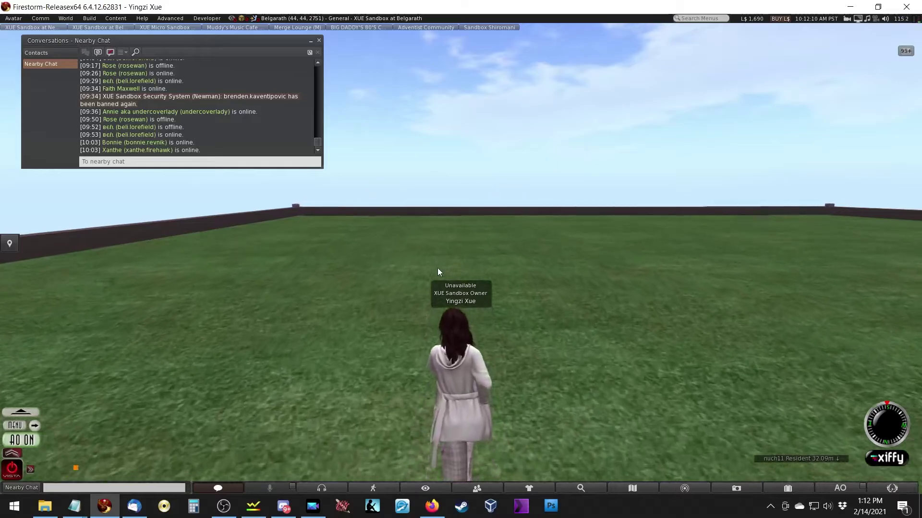
Create a box on the grass and set its position to X 48 and Y 26
{"action": "key", "text": "Up"}
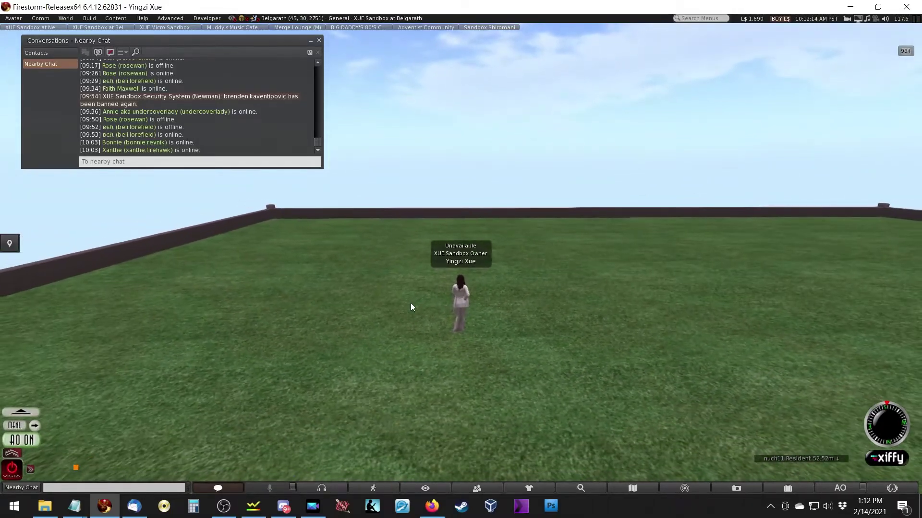
{"action": "key", "text": "ctrl+b"}
{"action": "left_click", "coordinate": [384, 297]}
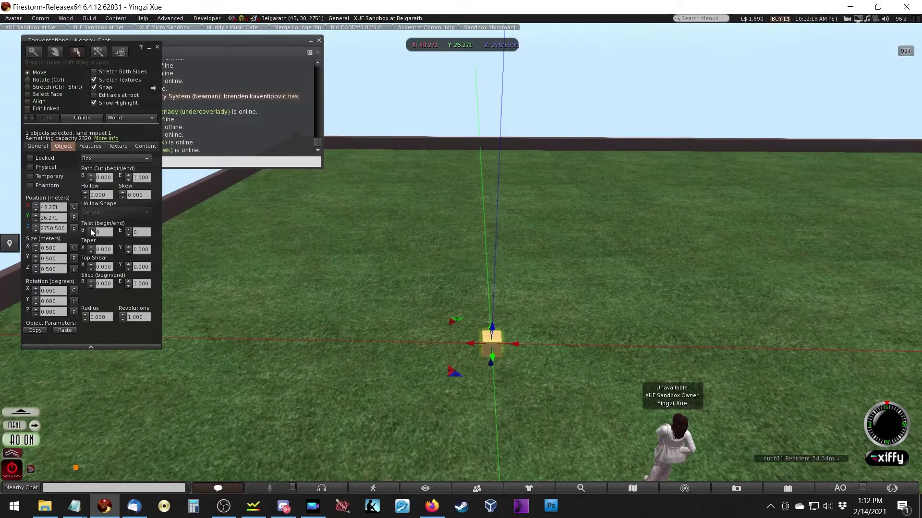
{"action": "left_click", "coordinate": [66, 208]}
{"action": "type", "text": "48"}
{"action": "key", "text": "Tab"}
{"action": "type", "text": "26"}
{"action": "key", "text": "Tab"}
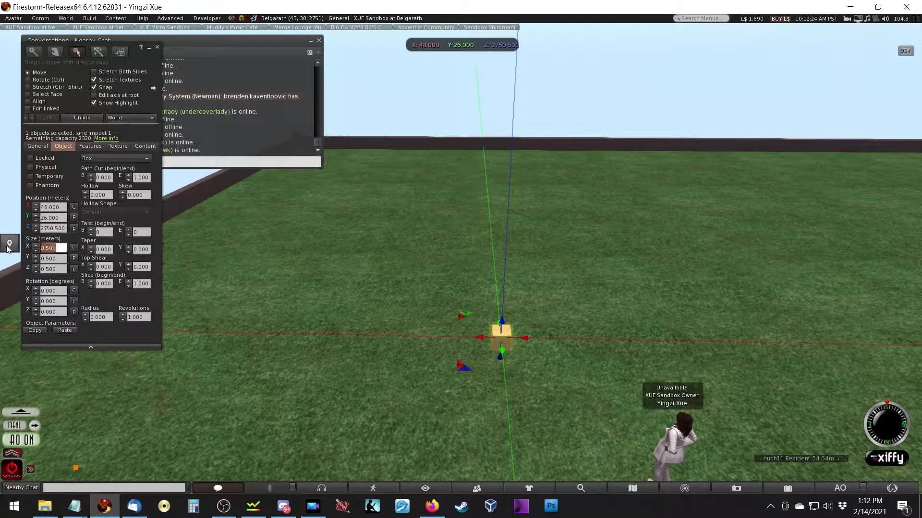
Set the box's size to 10 m in X and 10 m in Y to form a floor slab
{"action": "type", "text": "10"}
{"action": "key", "text": "Tab"}
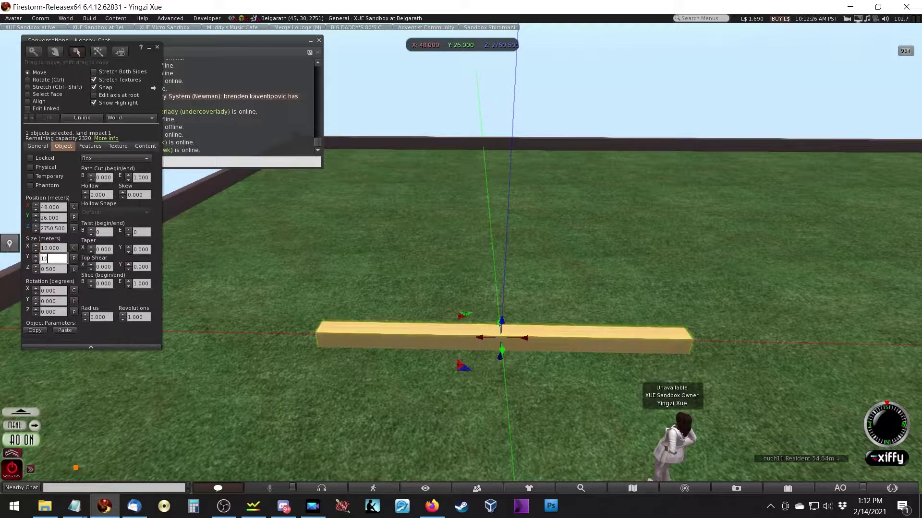
{"action": "type", "text": "10"}
{"action": "key", "text": "Tab"}
{"action": "key", "text": "Escape"}
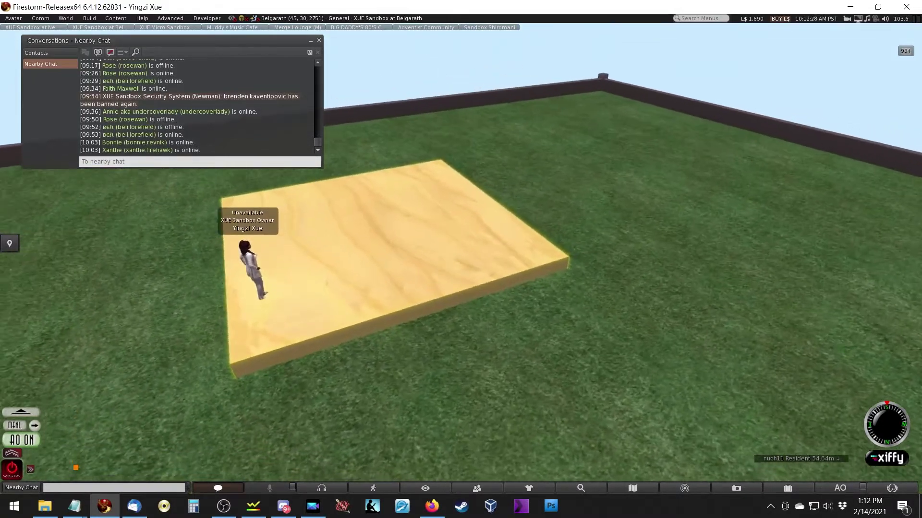
Duplicate the floor slab along the Y axis so the copy sits edge to edge at Y 16
{"action": "left_click", "coordinate": [520, 275]}
{"action": "left_click_drag", "start_coordinate": [476, 229], "coordinate": [654, 408], "text": "shift"}
{"action": "left_click", "coordinate": [401, 266], "text": "alt"}
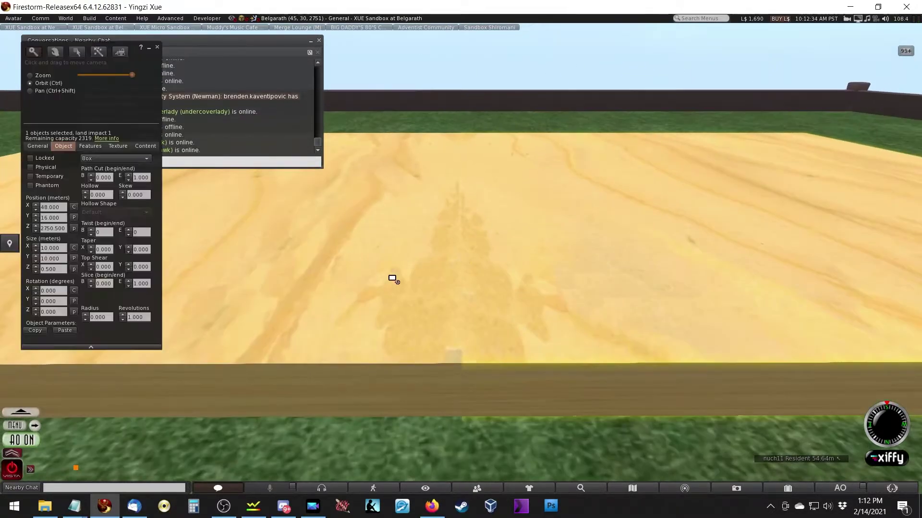
{"action": "key", "text": "Escape"}
Duplicate the slab at Y 16 along the X axis so the copy sits beside it at X 38
{"action": "left_click_drag", "start_coordinate": [499, 281], "coordinate": [464, 275], "text": "alt"}
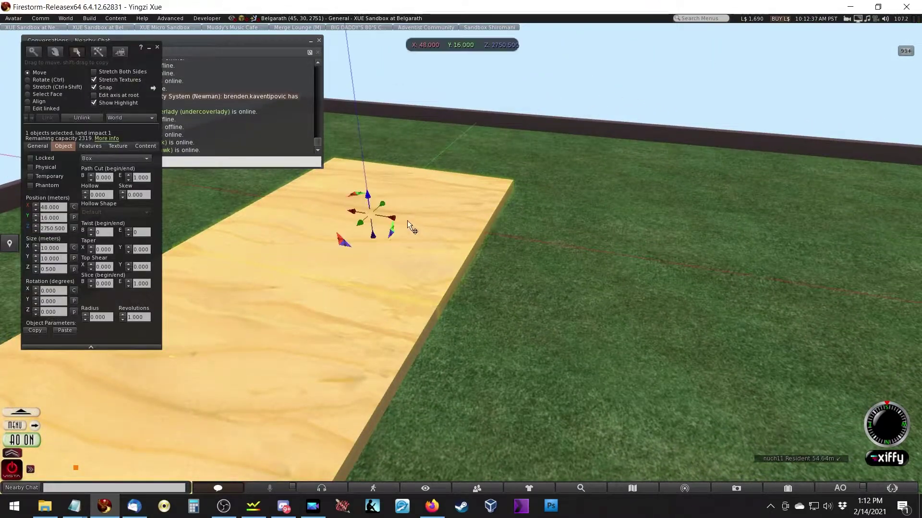
{"action": "left_click_drag", "start_coordinate": [394, 222], "coordinate": [589, 382]}
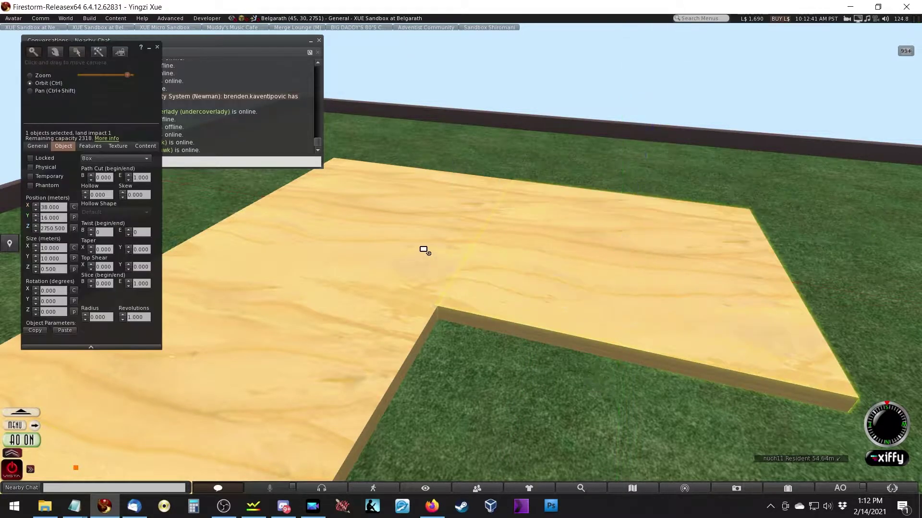
{"action": "key", "text": "Escape"}
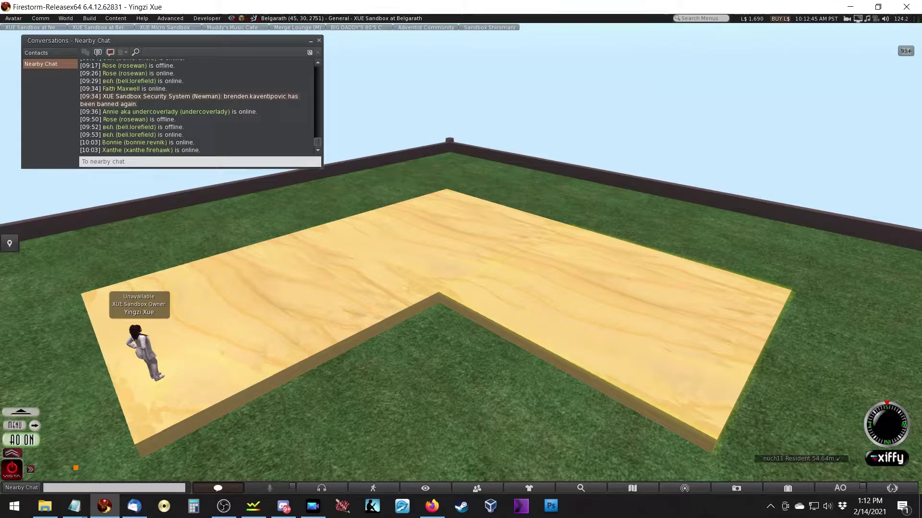
{"action": "left_click", "coordinate": [461, 259]}
{"action": "key", "text": "Escape"}
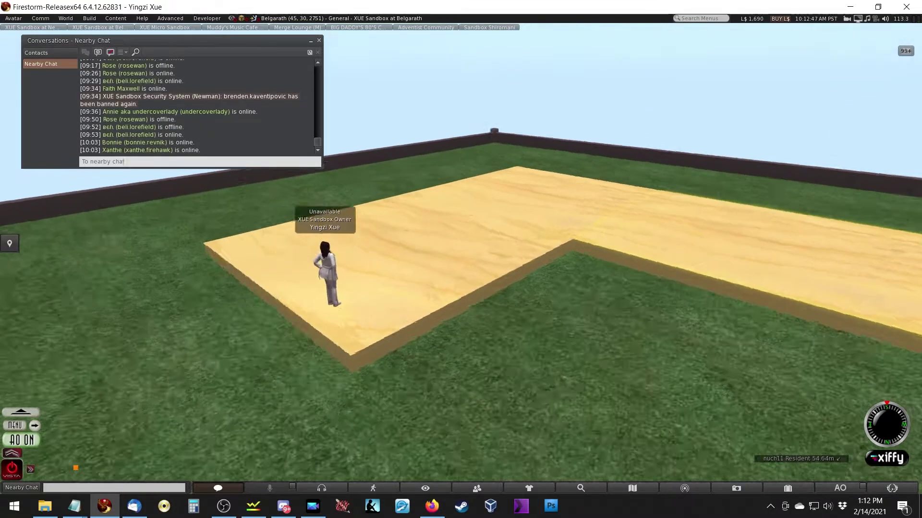
Add another slab copy at X 58, Y 16, on the opposite side of the back row
{"action": "left_click", "coordinate": [498, 200]}
{"action": "left_click_drag", "start_coordinate": [485, 192], "coordinate": [434, 257], "text": "ctrl+alt"}
{"action": "left_click_drag", "start_coordinate": [344, 214], "coordinate": [466, 405], "text": "ctrl+alt"}
{"action": "key", "text": "Escape"}
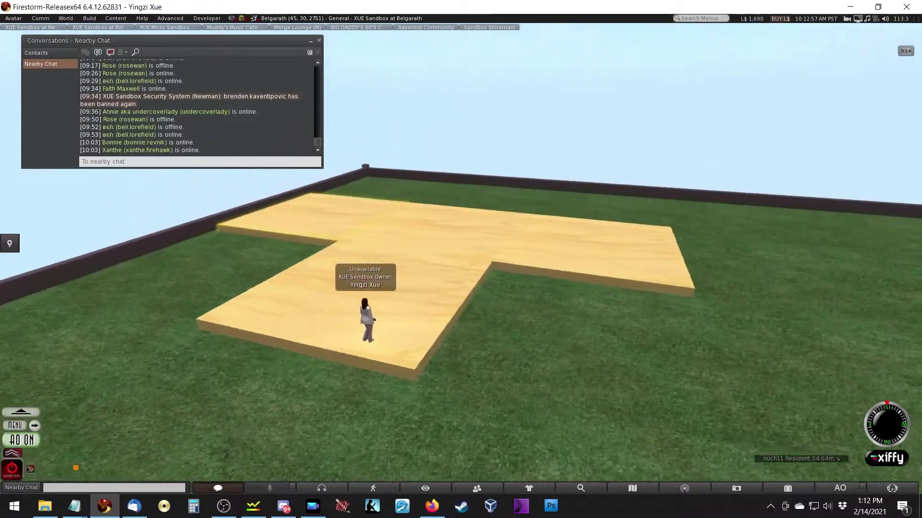
{"action": "key", "text": "ctrl+3"}
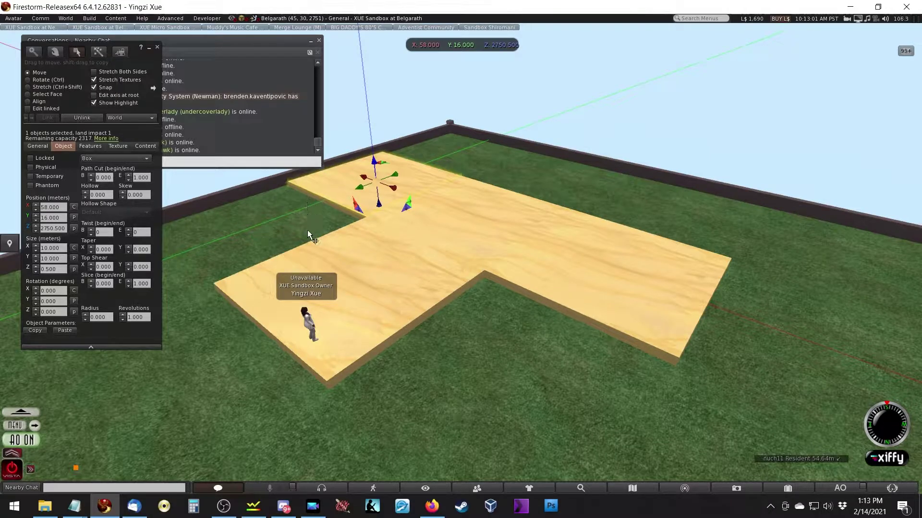
{"action": "key", "text": "Escape"}
{"action": "key", "text": "Escape"}
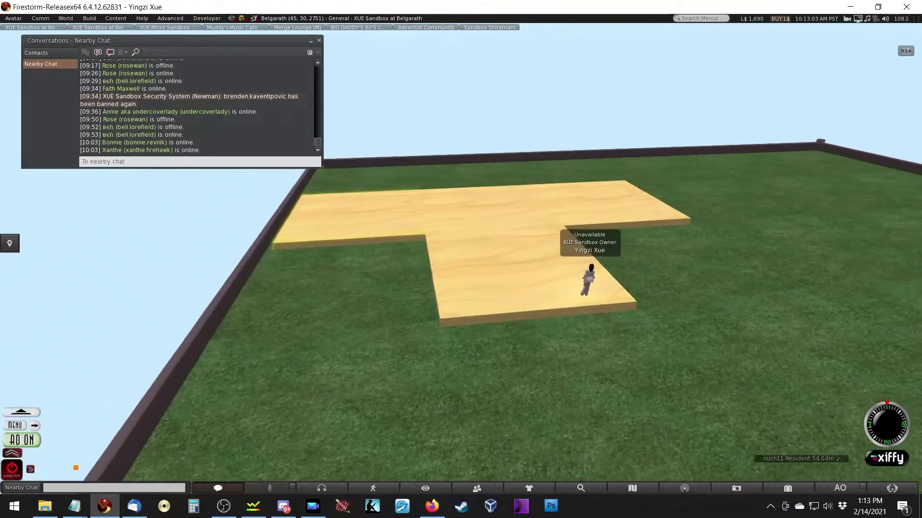
{"action": "key", "text": "ctrl+3"}
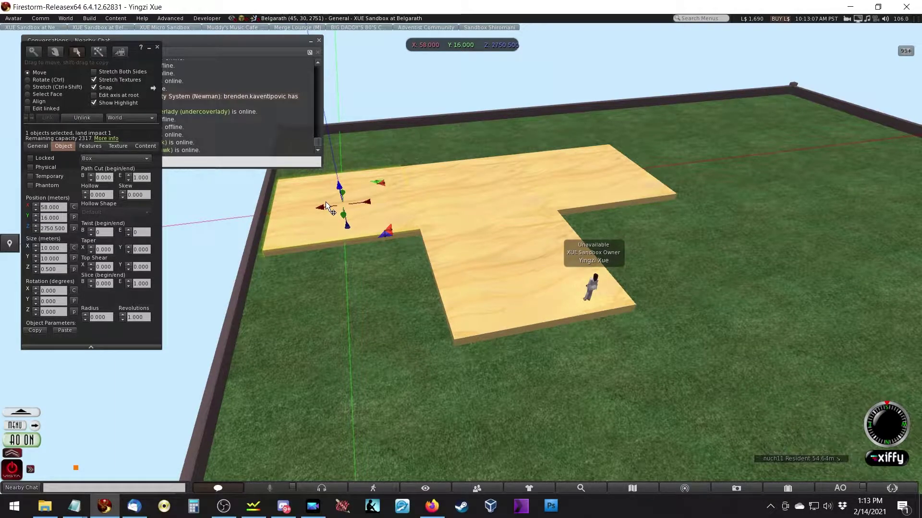
{"action": "key", "text": "Escape"}
{"action": "key", "text": "Escape"}
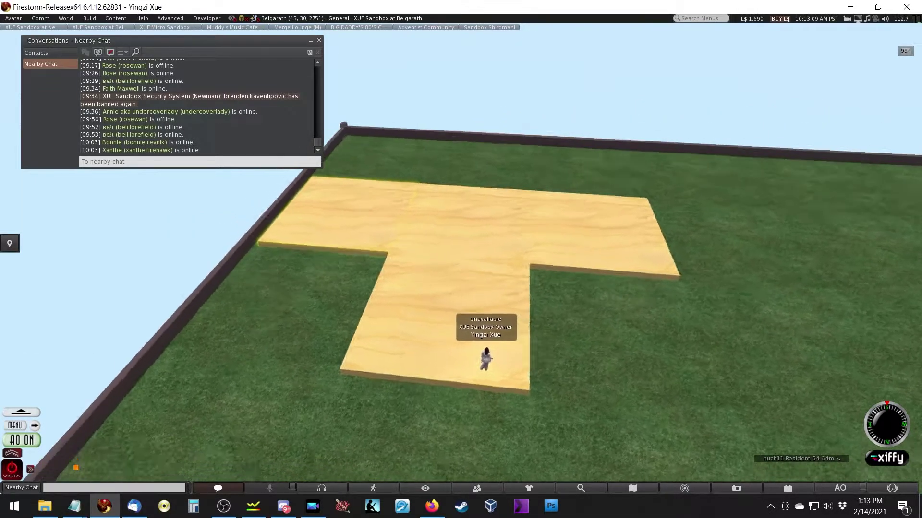
{"action": "key", "text": "ctrl+3"}
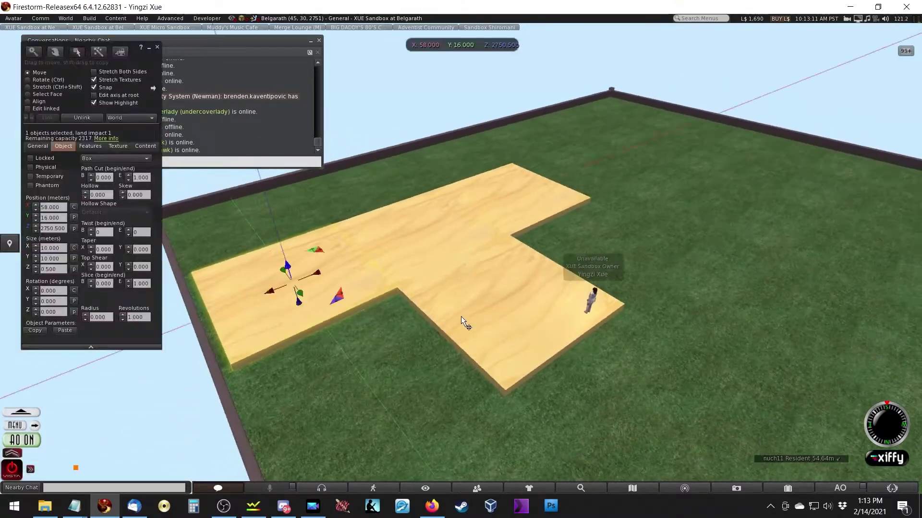
Duplicate the front slab along the X axis and set the copy's path cut begin to 0.5
{"action": "left_click", "coordinate": [509, 307]}
{"action": "left_click_drag", "start_coordinate": [497, 304], "coordinate": [362, 380]}
{"action": "double_click", "coordinate": [103, 178]}
{"action": "type", "text": "0.5"}
{"action": "key", "text": "Tab"}
Rotate the triangular piece to 90° on Z and fit it into the floor's inner corner at X 58, Y 26
{"action": "key", "text": "ctrl"}
{"action": "left_click_drag", "start_coordinate": [431, 381], "coordinate": [626, 220], "text": "ctrl"}
{"action": "left_click_drag", "start_coordinate": [411, 352], "coordinate": [408, 439]}
{"action": "left_click_drag", "start_coordinate": [569, 281], "coordinate": [462, 260], "text": "alt"}
{"action": "key", "text": "Escape"}
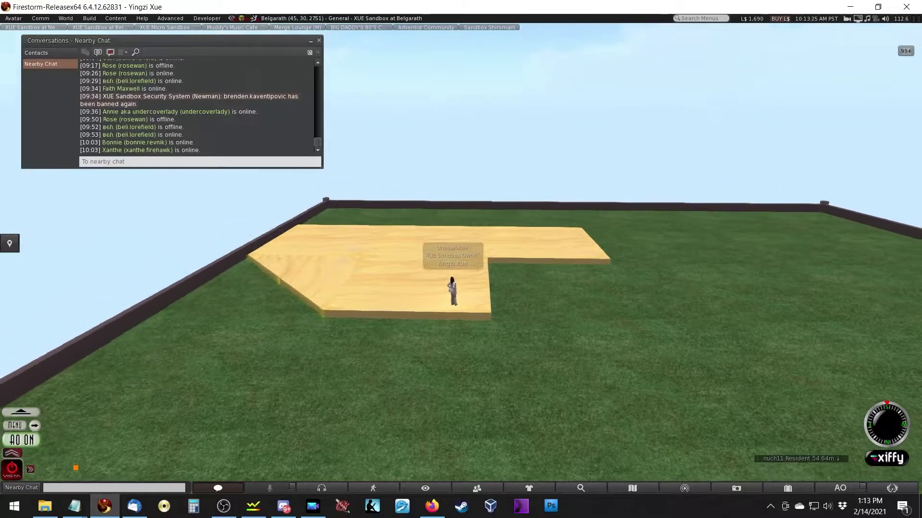
Select all five floor pieces and move them together along the X axis until the far end slab is at X 22
{"action": "right_click", "coordinate": [373, 245]}
{"action": "left_click", "coordinate": [373, 232]}
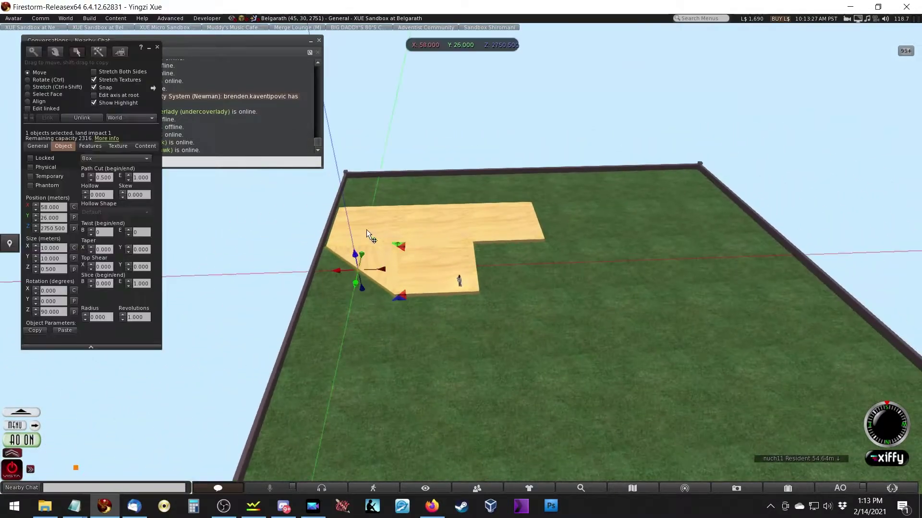
{"action": "left_click_drag", "start_coordinate": [310, 189], "coordinate": [546, 329]}
{"action": "left_click_drag", "start_coordinate": [453, 244], "coordinate": [536, 328]}
{"action": "key", "text": "alt"}
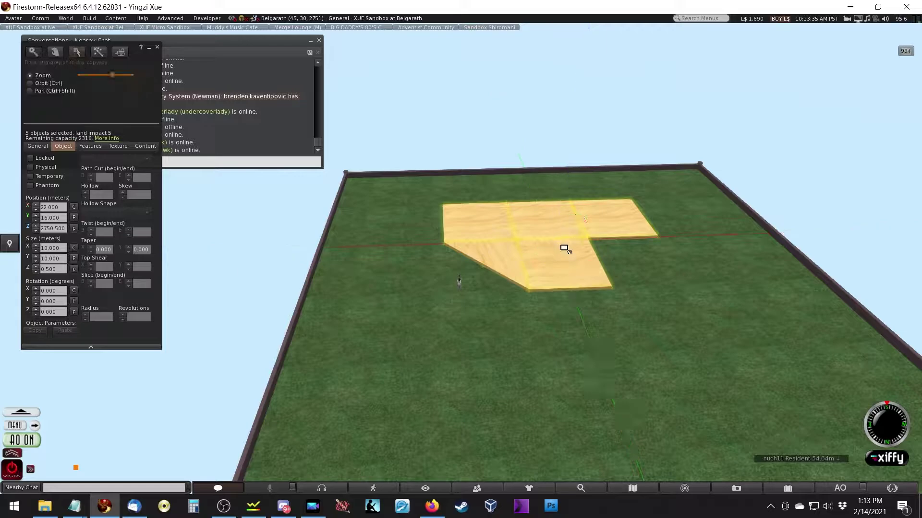
{"action": "left_click", "coordinate": [567, 251], "text": "alt"}
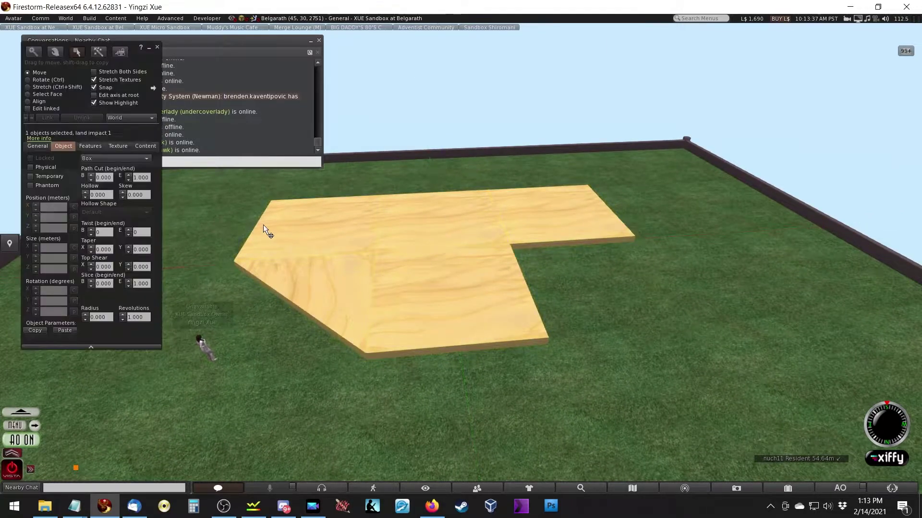
Duplicate the triangular floor piece toward the opposite open corner and rotate the copy to 180° on X and 270° on Z
{"action": "left_click", "coordinate": [297, 267]}
{"action": "left_click", "coordinate": [418, 243]}
{"action": "left_click", "coordinate": [515, 231]}
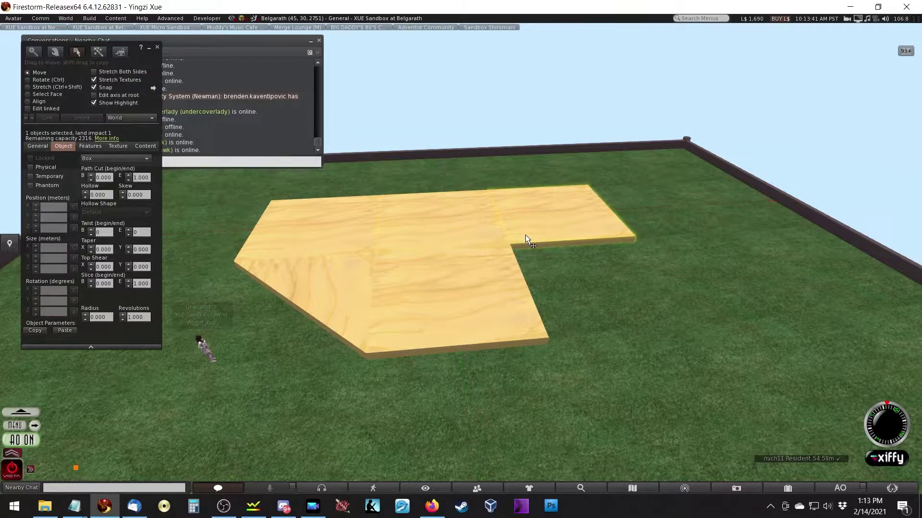
{"action": "left_click_drag", "start_coordinate": [440, 251], "coordinate": [555, 350], "text": "alt"}
{"action": "left_click", "coordinate": [359, 284]}
{"action": "key", "text": "ctrl"}
{"action": "left_click_drag", "start_coordinate": [578, 277], "coordinate": [620, 443], "text": "ctrl"}
{"action": "left_click_drag", "start_coordinate": [542, 446], "coordinate": [541, 445], "text": "ctrl"}
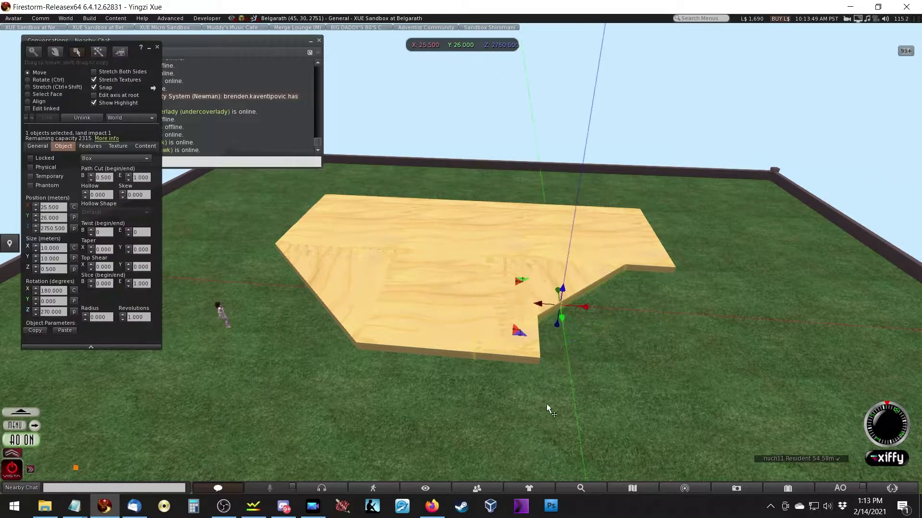
Move the copied triangle along the X axis until it fills the floor's remaining open corner against the adjoining slabs
{"action": "left_click_drag", "start_coordinate": [552, 304], "coordinate": [597, 387]}
{"action": "key", "text": "Escape"}
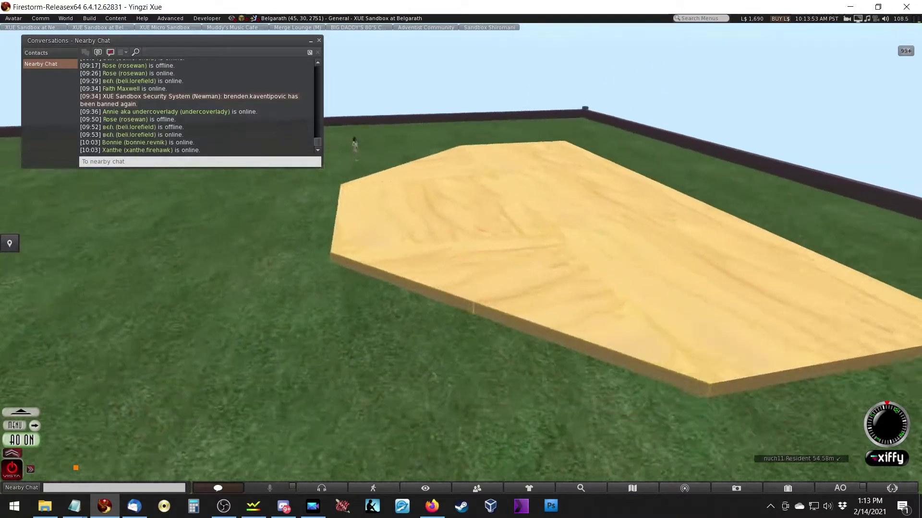
{"action": "key", "text": "Right"}
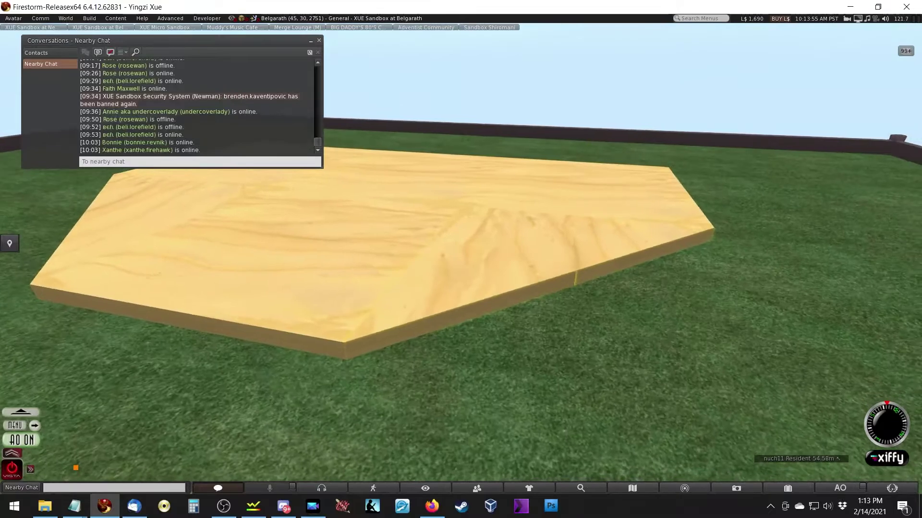
{"action": "key", "text": "Escape"}
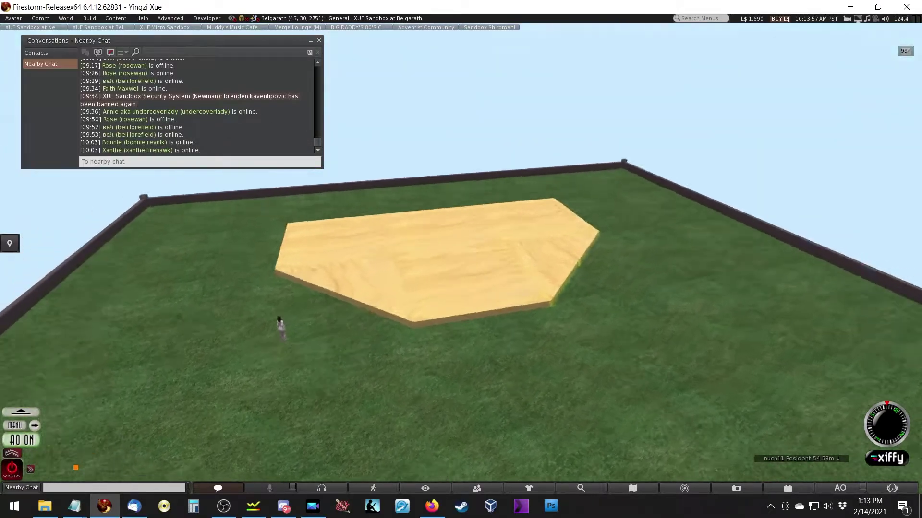
{"action": "left_click", "coordinate": [464, 257], "text": "alt"}
{"action": "key", "text": "ctrl+b"}
{"action": "key", "text": "Escape"}
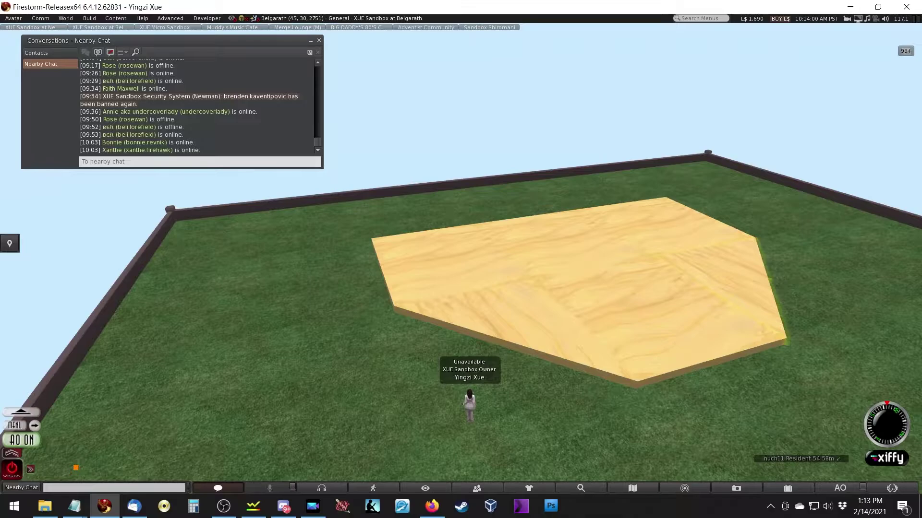
Duplicate the end floor slab at Y 16 upward to Z 2755.2 and rotate the copy 90° on Y to stand upright
{"action": "key", "text": "ctrl+b"}
{"action": "left_click", "coordinate": [440, 275]}
{"action": "left_click_drag", "start_coordinate": [451, 255], "coordinate": [468, 168], "text": "shift"}
{"action": "key", "text": "ctrl"}
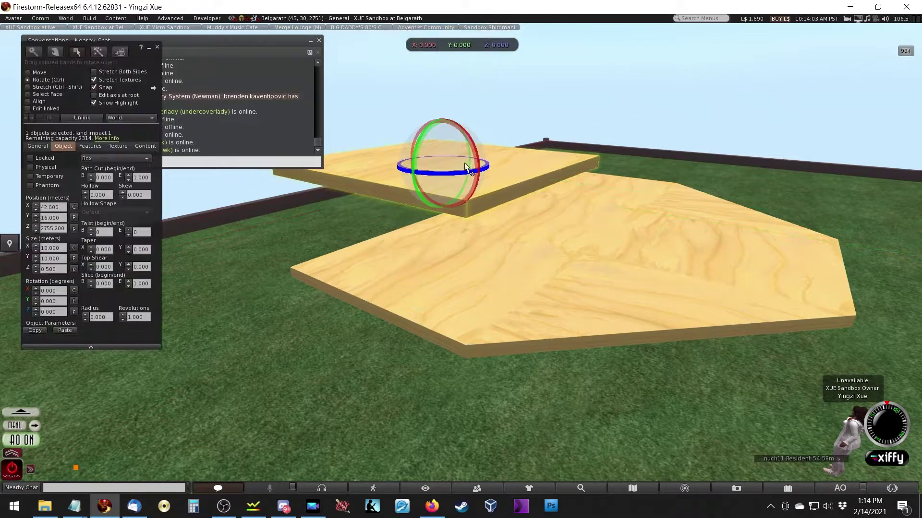
{"action": "left_click_drag", "start_coordinate": [416, 142], "coordinate": [442, 371], "text": "ctrl"}
Shorten the upright wall to 4 m in height and move it to X 46.7 along the floor's end edge
{"action": "key", "text": "ctrl+shift"}
{"action": "left_click_drag", "start_coordinate": [445, 34], "coordinate": [519, 202]}
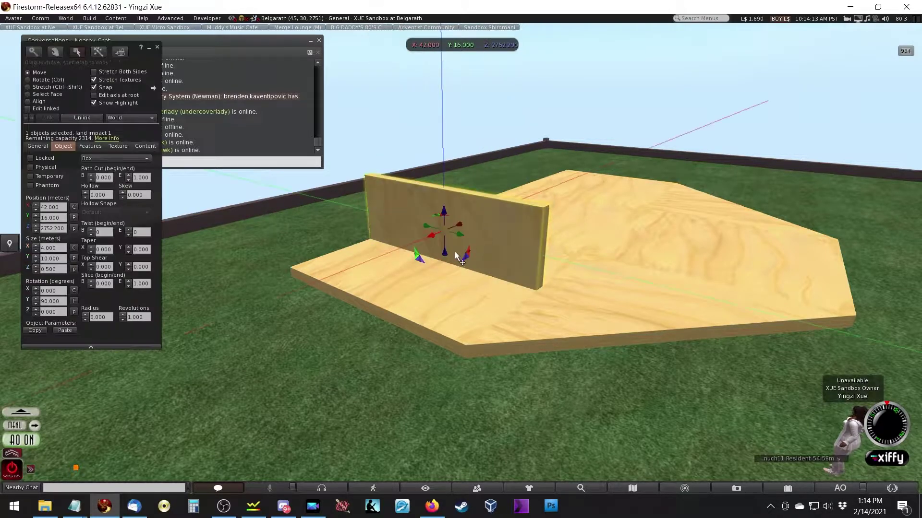
{"action": "left_click_drag", "start_coordinate": [444, 233], "coordinate": [377, 382]}
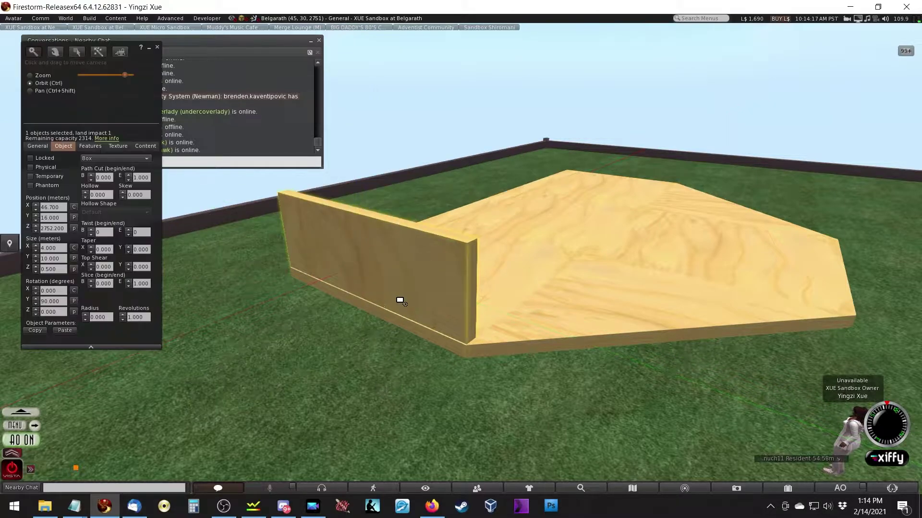
Adjust the wall's X position to 46.25 so it stands slightly inset from the floor's end edge
{"action": "scroll", "coordinate": [399, 296], "scroll_direction": "up", "scroll_amount": 5}
{"action": "scroll", "coordinate": [428, 186], "scroll_direction": "down", "scroll_amount": 5}
{"action": "left_click_drag", "start_coordinate": [428, 186], "coordinate": [437, 279]}
{"action": "scroll", "coordinate": [529, 272], "scroll_direction": "up", "scroll_amount": 3}
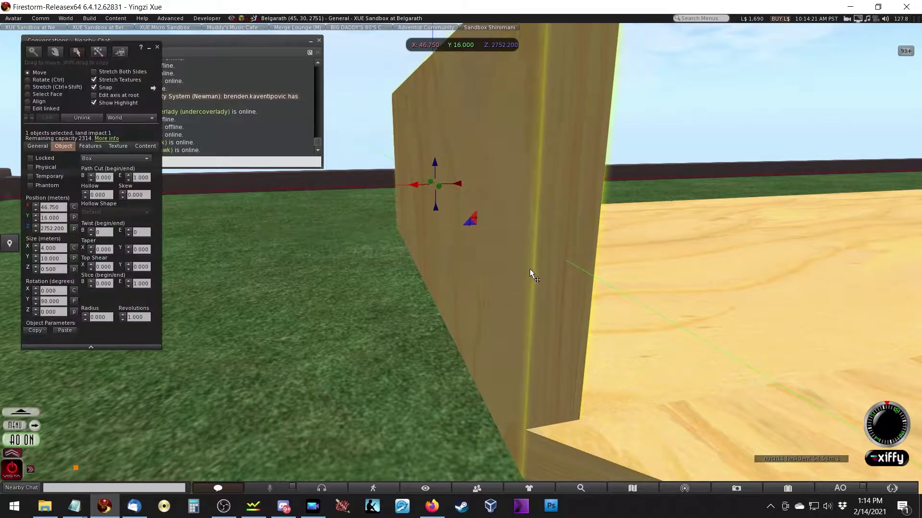
{"action": "left_click_drag", "start_coordinate": [419, 188], "coordinate": [525, 257]}
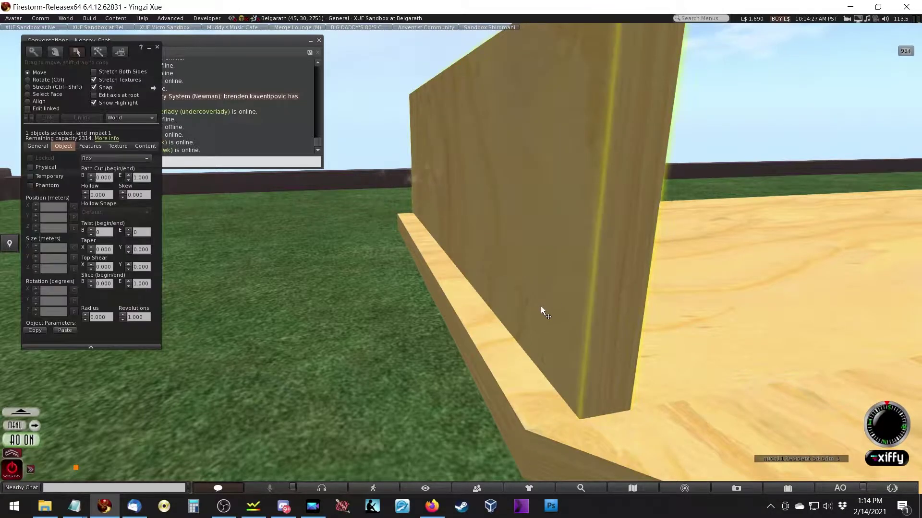
Stretch the wall's lower edge up to the floor's top surface, making it 3.5 m high, and check both ends
{"action": "key", "text": "ctrl+shift"}
{"action": "left_click_drag", "start_coordinate": [461, 283], "coordinate": [479, 271]}
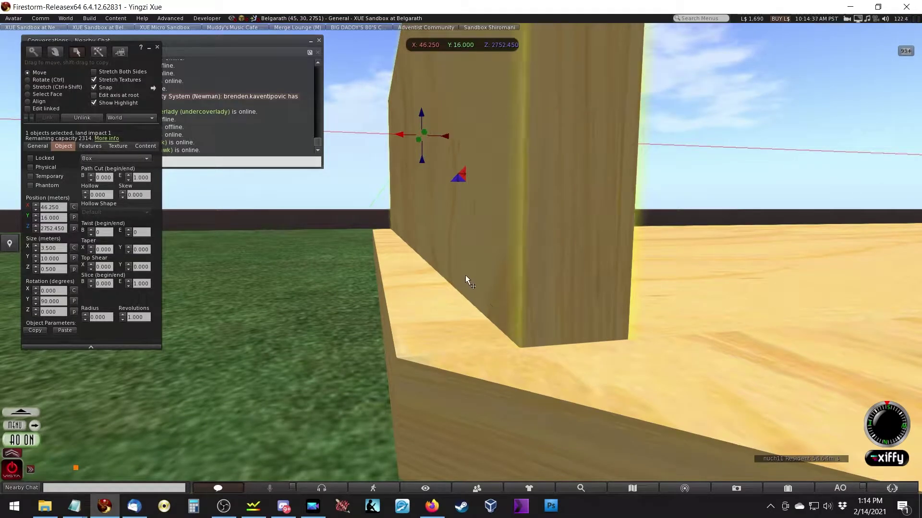
{"action": "key", "text": "ctrl+shift"}
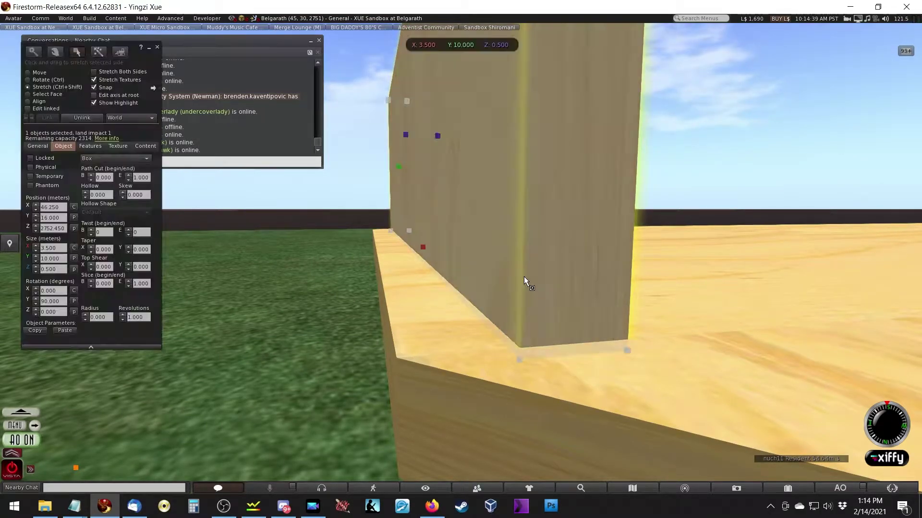
{"action": "key", "text": "ctrl+alt"}
{"action": "left_click_drag", "start_coordinate": [475, 202], "coordinate": [461, 263], "text": "ctrl+alt"}
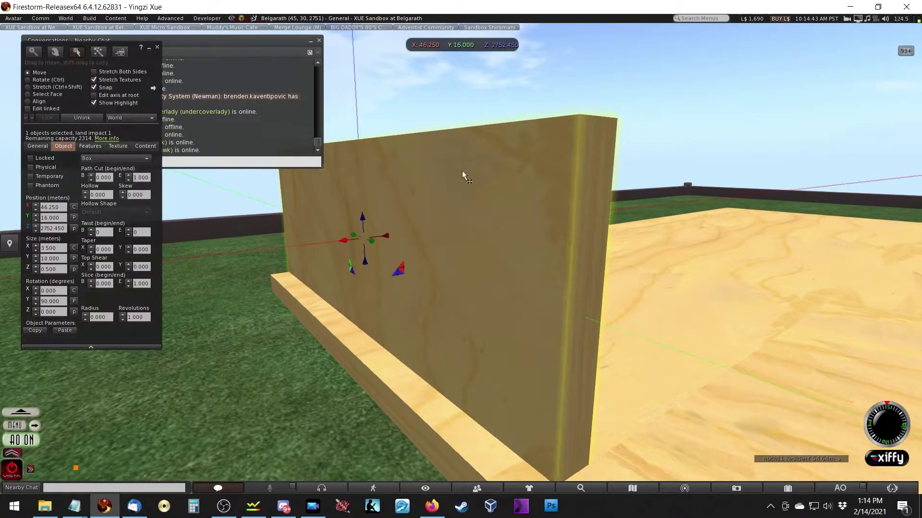
{"action": "key", "text": "ctrl+alt"}
{"action": "left_click_drag", "start_coordinate": [332, 242], "coordinate": [461, 258], "text": "ctrl+alt"}
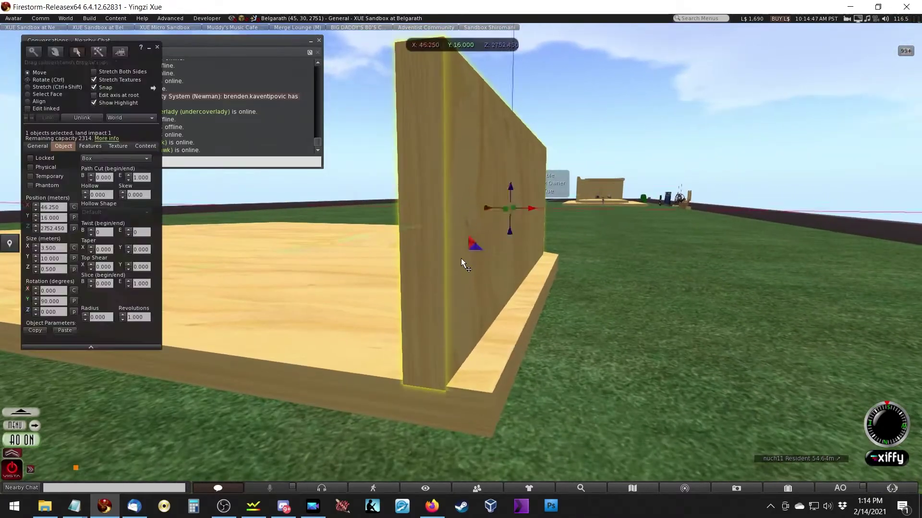
Trim the upright end wall's lower edge slightly further up to the floor surface, making the wall 3.45 m high
{"action": "key", "text": "ctrl+shift"}
{"action": "left_click_drag", "start_coordinate": [507, 287], "coordinate": [577, 291]}
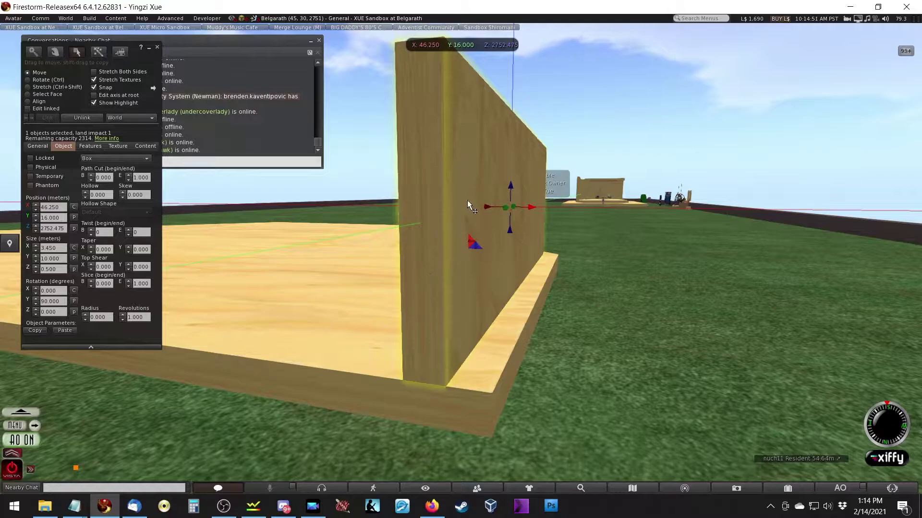
{"action": "key", "text": "Escape"}
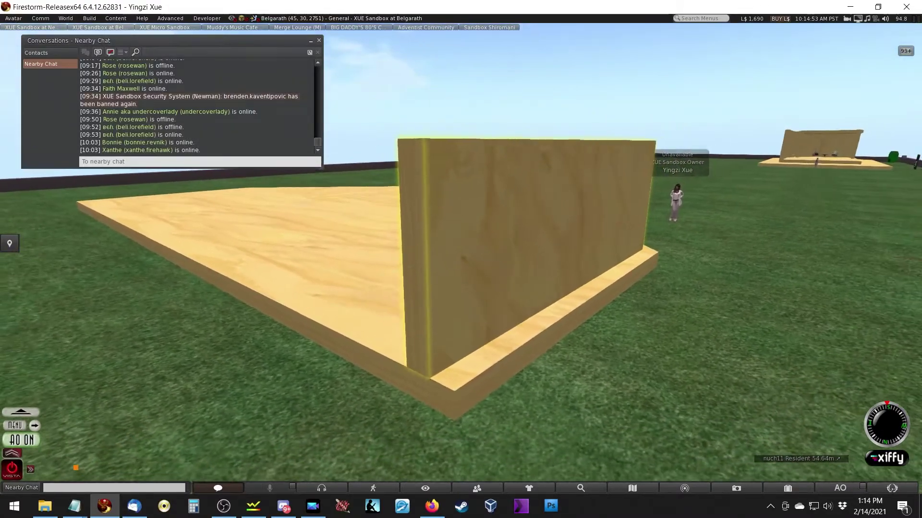
Duplicate the upright end wall to the floor's opposite end and align the copy at X 17.25, Y 16
{"action": "key", "text": "ctrl+3"}
{"action": "key", "text": "ctrl+3"}
{"action": "left_click_drag", "start_coordinate": [506, 218], "coordinate": [183, 342], "text": "alt"}
{"action": "left_click", "coordinate": [451, 259]}
{"action": "key", "text": "Escape"}
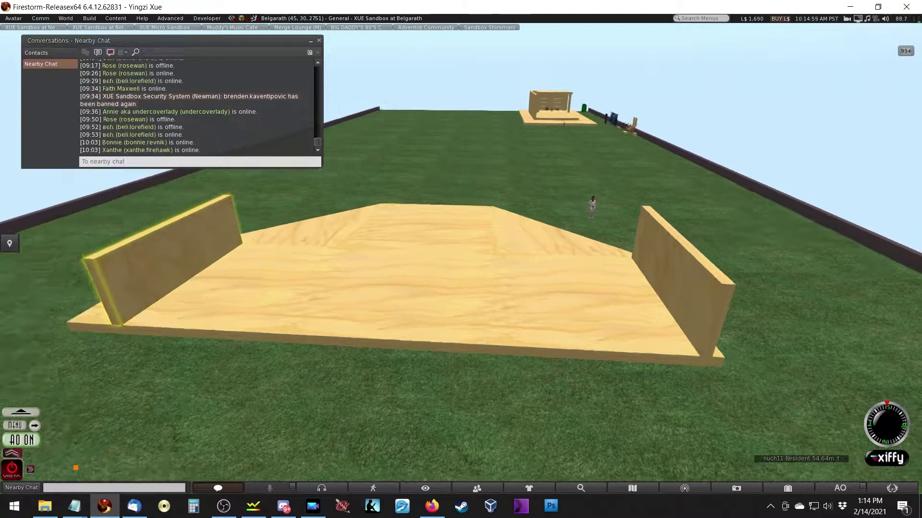
{"action": "left_click", "coordinate": [144, 269], "text": "alt"}
{"action": "key", "text": "ctrl+3"}
{"action": "left_click_drag", "start_coordinate": [466, 273], "coordinate": [361, 240], "text": "alt"}
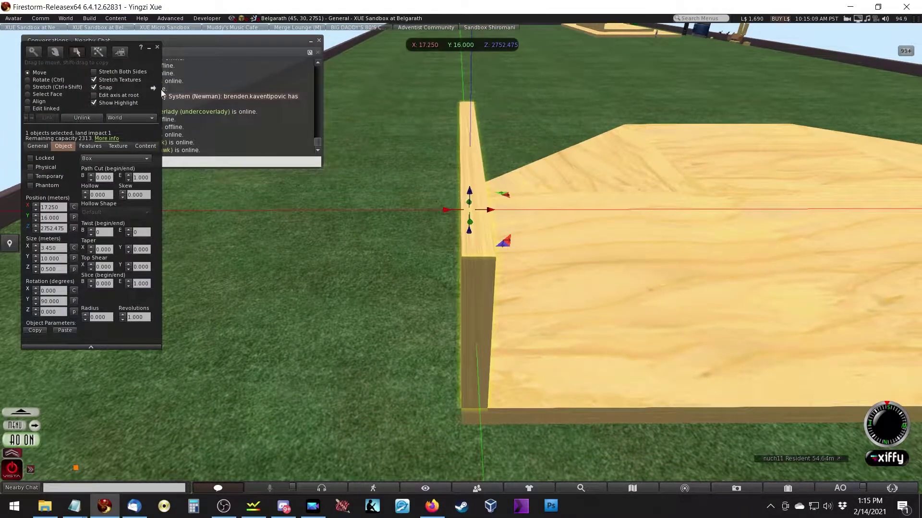
{"action": "left_click_drag", "start_coordinate": [475, 250], "coordinate": [451, 259], "text": "alt"}
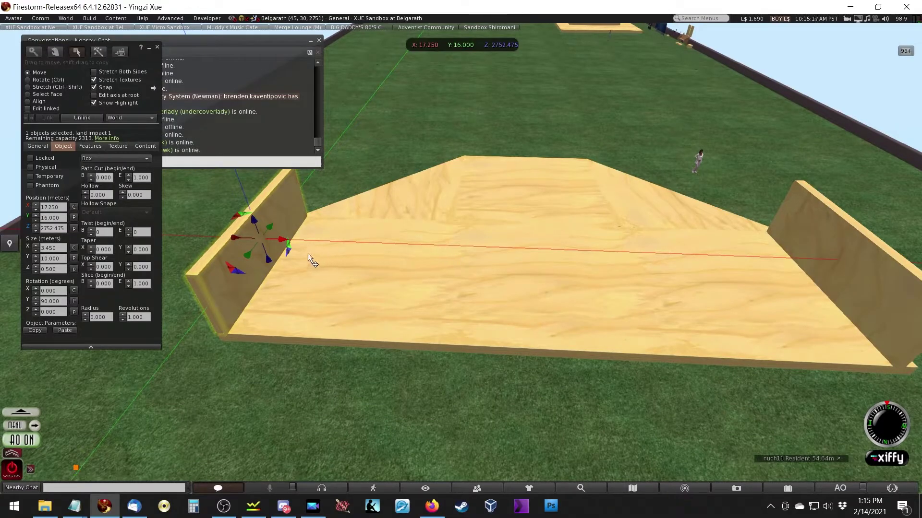
Duplicate the X 17.25 end wall and rotate the copy to 90°, 0°, 270°, placing it along the long floor edge at X 22.6, Y 11.3
{"action": "left_click_drag", "start_coordinate": [281, 243], "coordinate": [360, 327], "text": "shift"}
{"action": "left_click_drag", "start_coordinate": [389, 263], "coordinate": [650, 262], "text": "ctrl"}
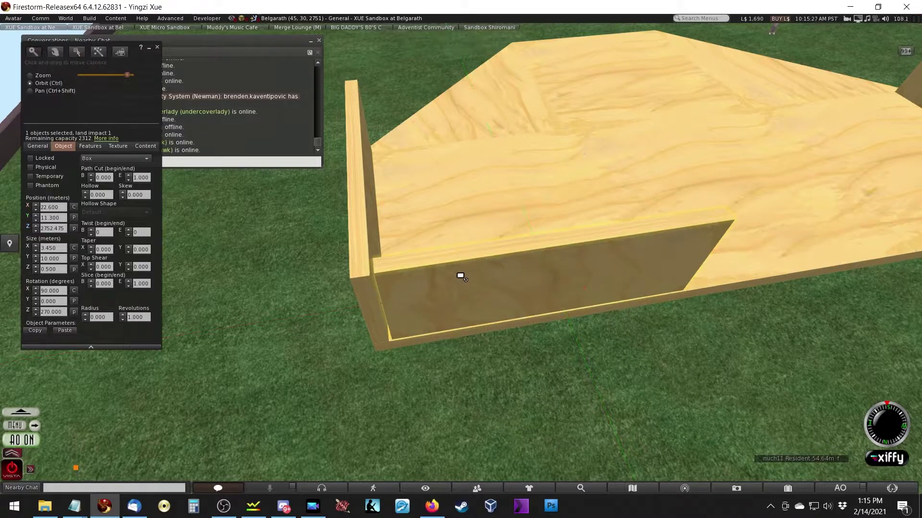
{"action": "key", "text": "Escape"}
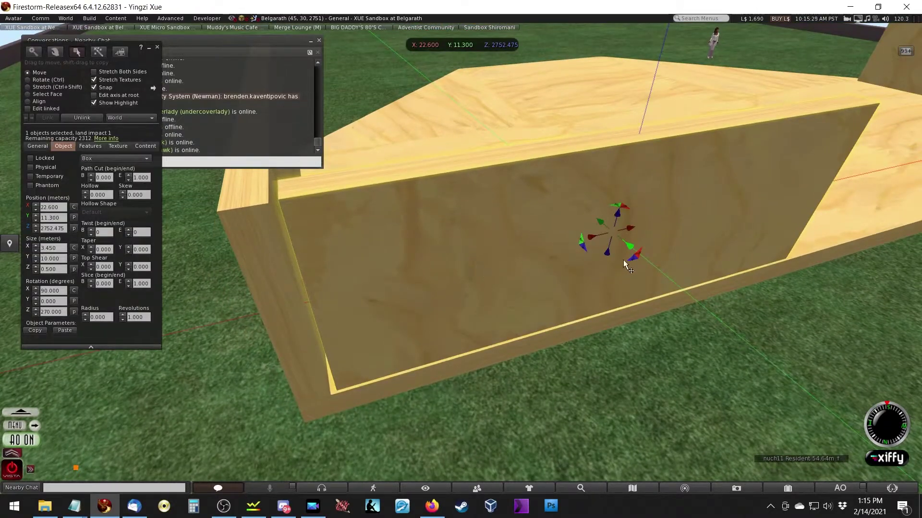
Adjust the long-edge wall's position to X 22.5, Y 11.25 so it meets the end wall at the corner
{"action": "left_click_drag", "start_coordinate": [623, 260], "coordinate": [589, 336]}
{"action": "left_click_drag", "start_coordinate": [443, 308], "coordinate": [497, 251], "text": "alt"}
{"action": "left_click_drag", "start_coordinate": [615, 203], "coordinate": [460, 261]}
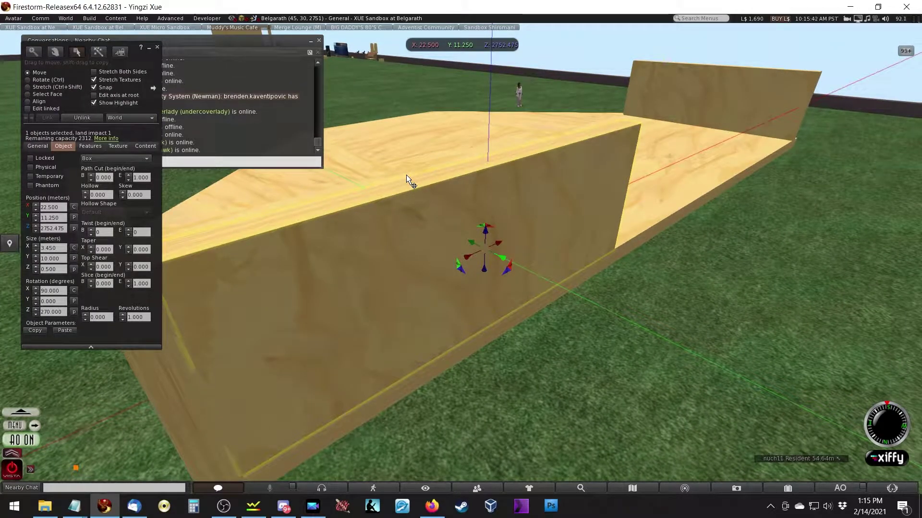
{"action": "key", "text": "ctrl"}
{"action": "key", "text": "ctrl+shift"}
{"action": "left_click_drag", "start_coordinate": [452, 218], "coordinate": [461, 258], "text": "alt"}
{"action": "key", "text": "alt"}
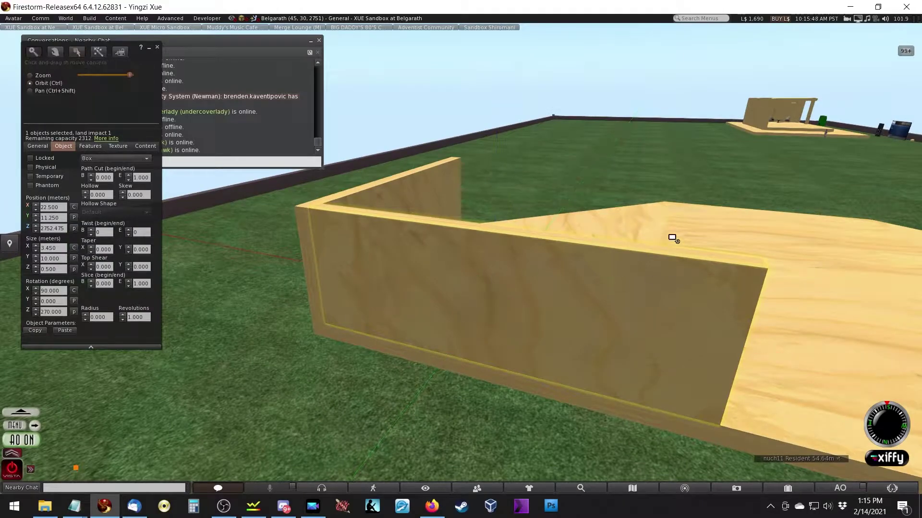
Duplicate the long-edge wall along the same floor edge toward the opposite end wall, leaving an opening between the two
{"action": "left_click_drag", "start_coordinate": [665, 165], "coordinate": [364, 255], "text": "alt"}
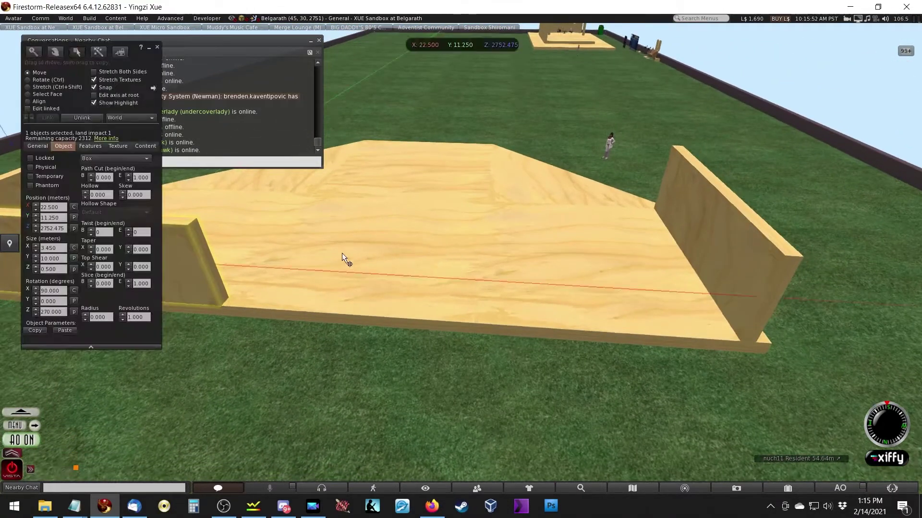
{"action": "left_click_drag", "start_coordinate": [277, 272], "coordinate": [347, 329], "text": "alt"}
{"action": "left_click_drag", "start_coordinate": [399, 280], "coordinate": [312, 248], "text": "alt"}
{"action": "left_click_drag", "start_coordinate": [204, 276], "coordinate": [462, 279]}
{"action": "left_click_drag", "start_coordinate": [335, 262], "coordinate": [401, 321]}
Position the duplicated long-edge wall at X 41, Y 11.75, inset from the floor edge
{"action": "key", "text": "Escape"}
{"action": "left_click", "coordinate": [447, 288], "text": "alt"}
{"action": "left_click", "coordinate": [447, 288]}
{"action": "left_click_drag", "start_coordinate": [451, 274], "coordinate": [445, 344]}
{"action": "left_click", "coordinate": [467, 378]}
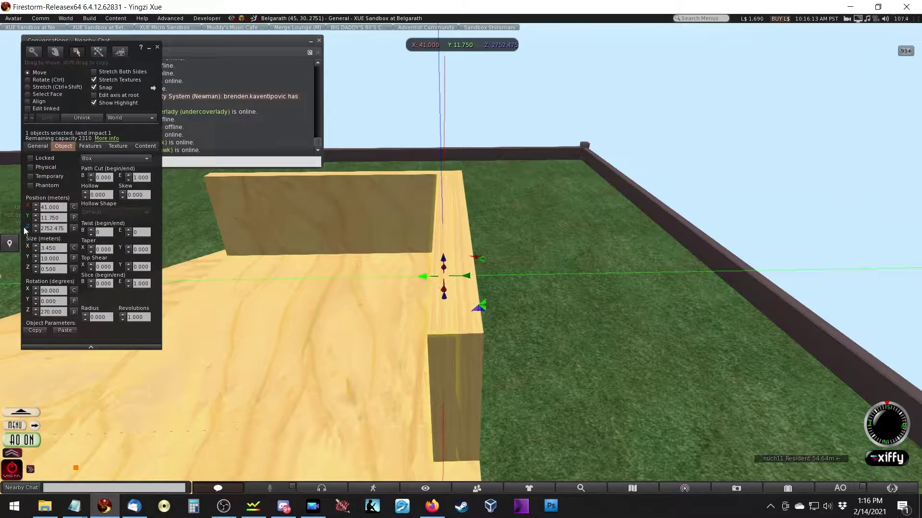
{"action": "left_click", "coordinate": [477, 335]}
{"action": "key", "text": "Escape"}
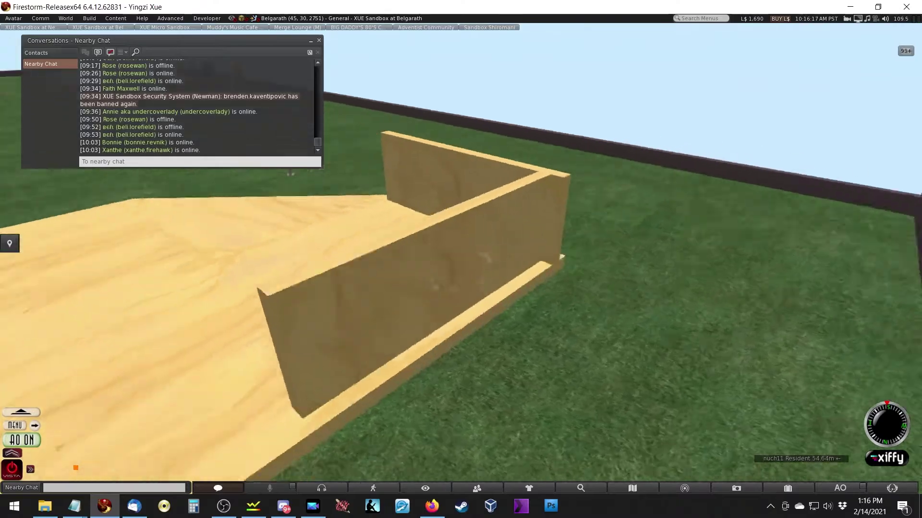
Set the Y position of the first long-edge wall, at X 22.5, to 11.75 to line up with its copy
{"action": "key", "text": "ctrl+b"}
{"action": "left_click", "coordinate": [169, 344]}
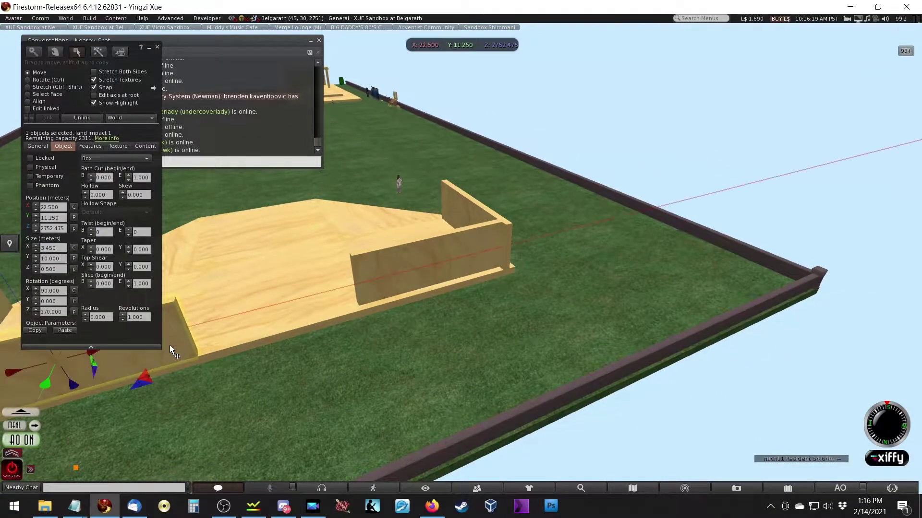
{"action": "left_click", "coordinate": [65, 258]}
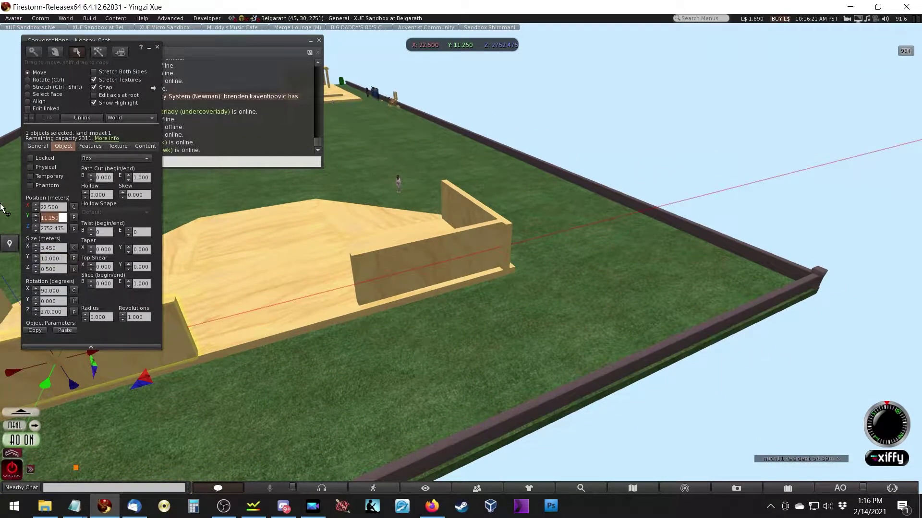
{"action": "type", "text": "11.75"}
{"action": "left_click", "coordinate": [60, 228]}
{"action": "left_click_drag", "start_coordinate": [264, 275], "coordinate": [693, 339], "text": "ctrl+alt"}
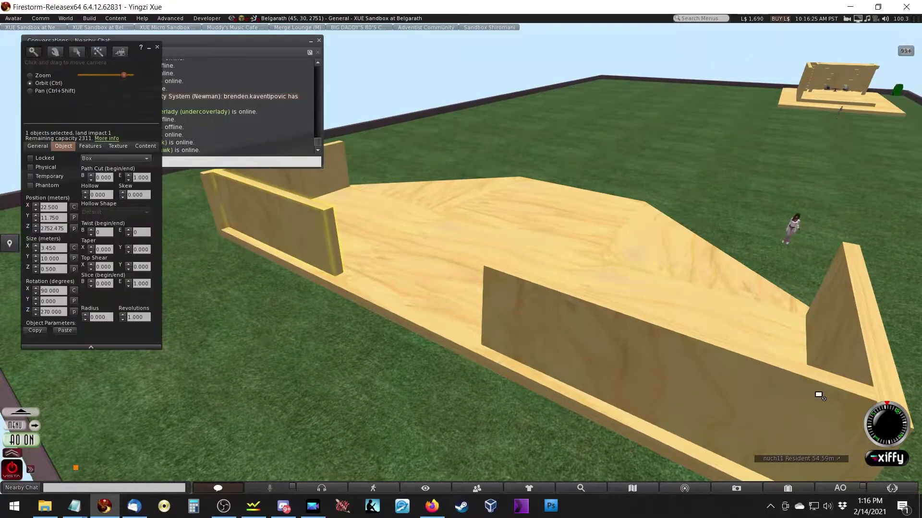
Shorten the end wall at X 46.25 so its end sits flush with the adjoining long-edge wall
{"action": "left_click_drag", "start_coordinate": [814, 400], "coordinate": [457, 269], "text": "ctrl+alt"}
{"action": "left_click_drag", "start_coordinate": [453, 333], "coordinate": [496, 298]}
{"action": "key", "text": "Escape"}
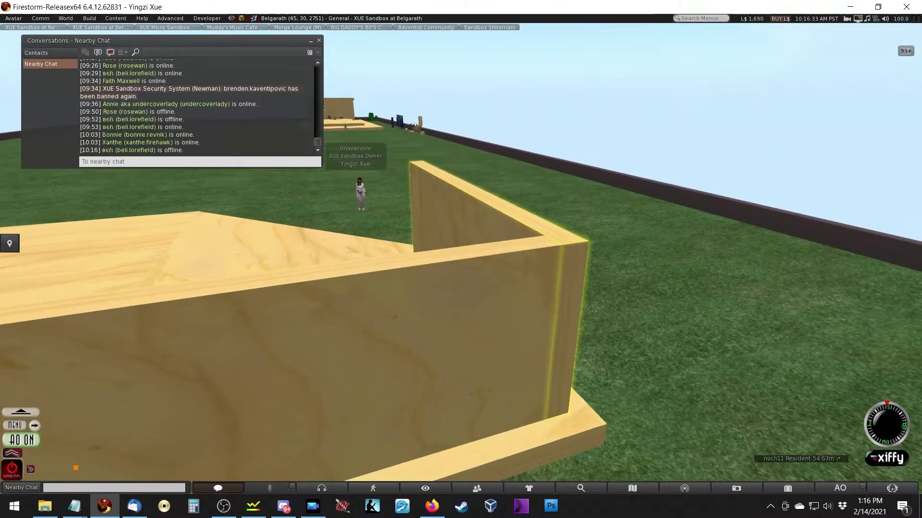
{"action": "key", "text": "ctrl+3"}
{"action": "key", "text": "Escape"}
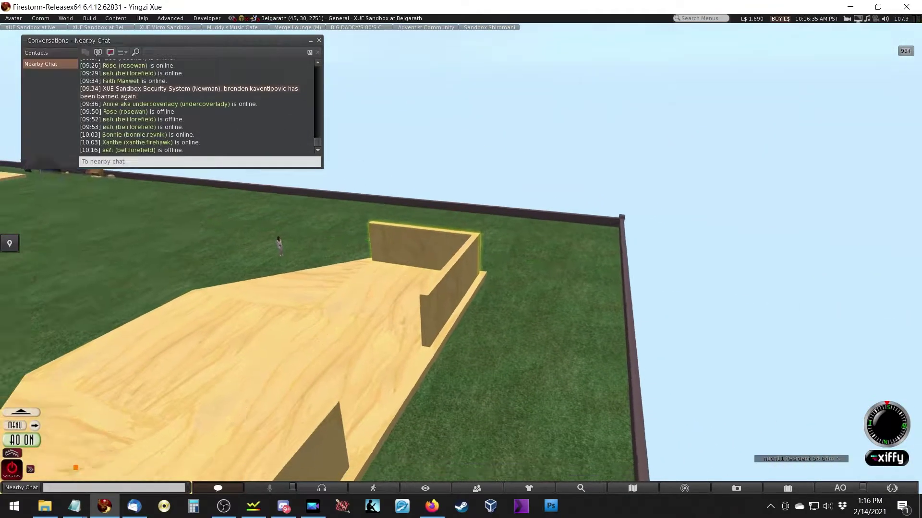
{"action": "key", "text": "ctrl+3"}
{"action": "key", "text": "Escape"}
Shorten the end wall at X 17.25 to 9.5 m so its end sits flush with the adjoining long-edge wall
{"action": "key", "text": "ctrl+3"}
{"action": "left_click", "coordinate": [346, 367]}
{"action": "key", "text": "ctrl+shift"}
{"action": "left_click_drag", "start_coordinate": [361, 405], "coordinate": [466, 266]}
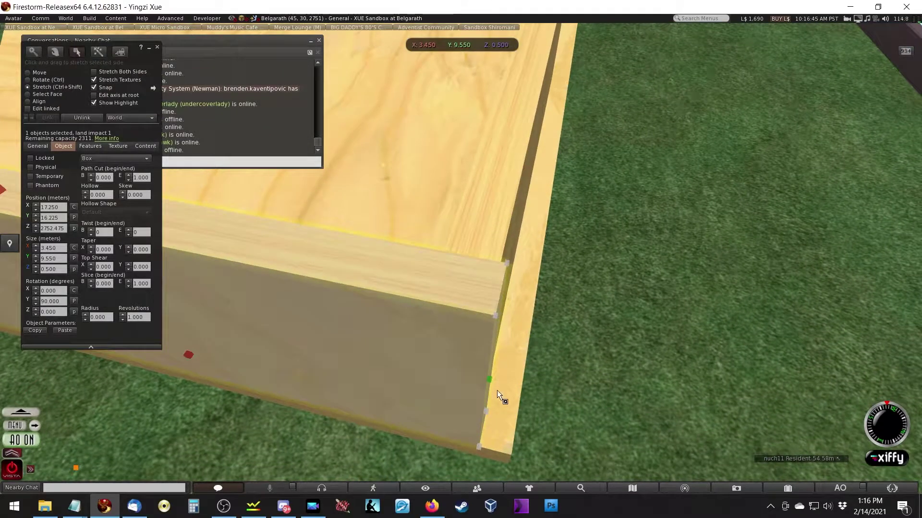
{"action": "left_click_drag", "start_coordinate": [489, 378], "coordinate": [500, 309]}
{"action": "key", "text": "alt"}
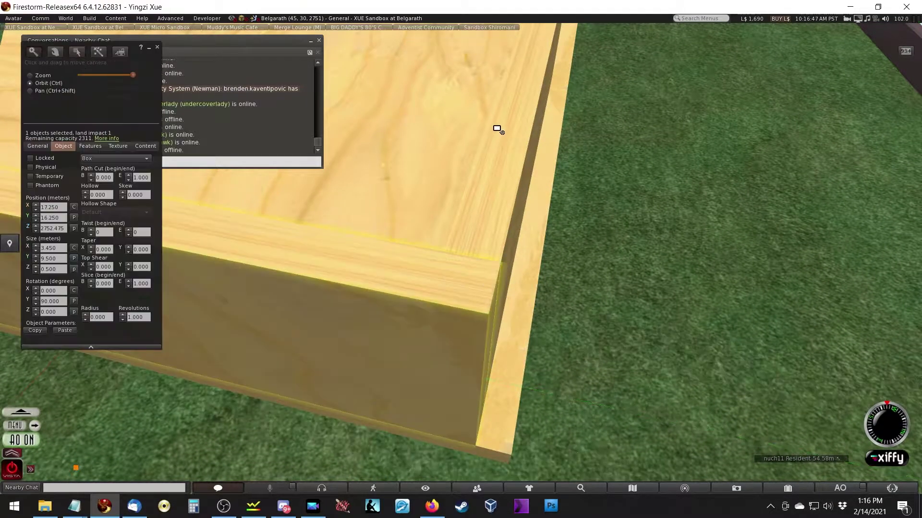
{"action": "key", "text": "Escape"}
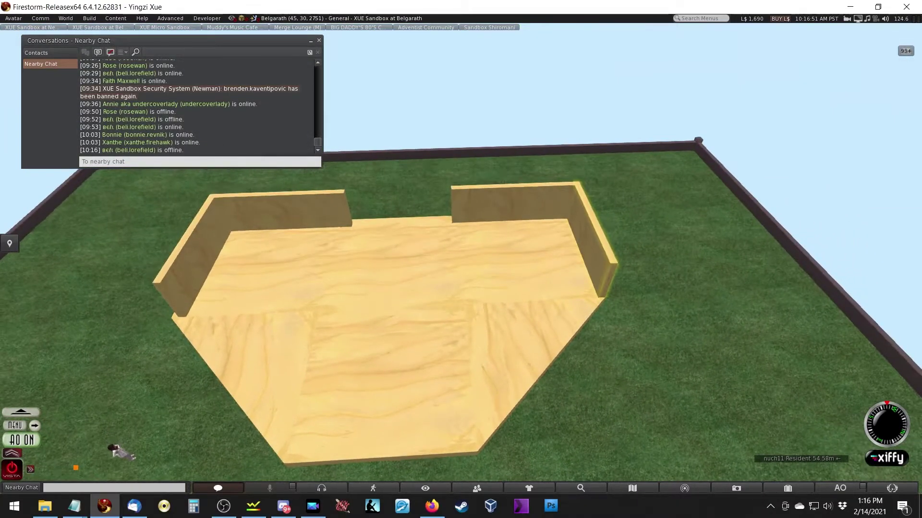
Duplicate the centre floor slab out through the wall opening and shorten the copy to 4.5 m, centred at Y 8.75
{"action": "key", "text": "ctrl+b"}
{"action": "key", "text": "Escape"}
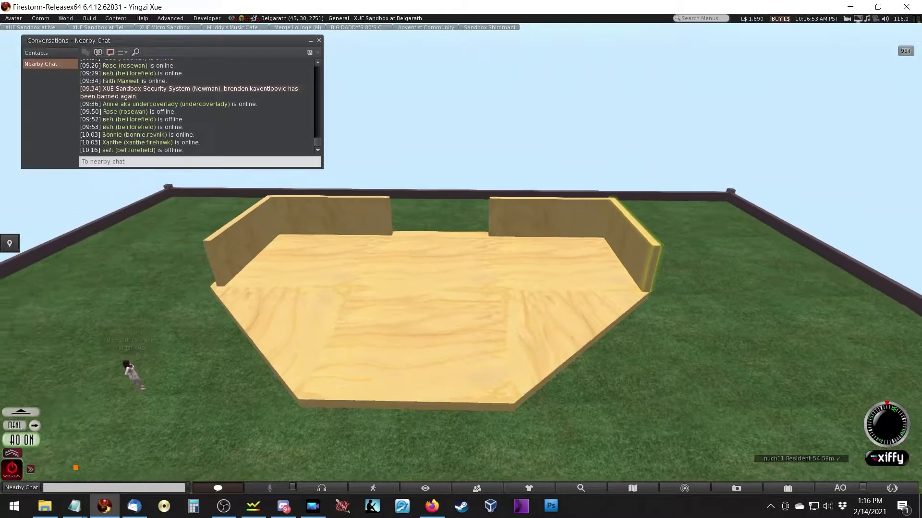
{"action": "left_click", "coordinate": [491, 203], "text": "alt"}
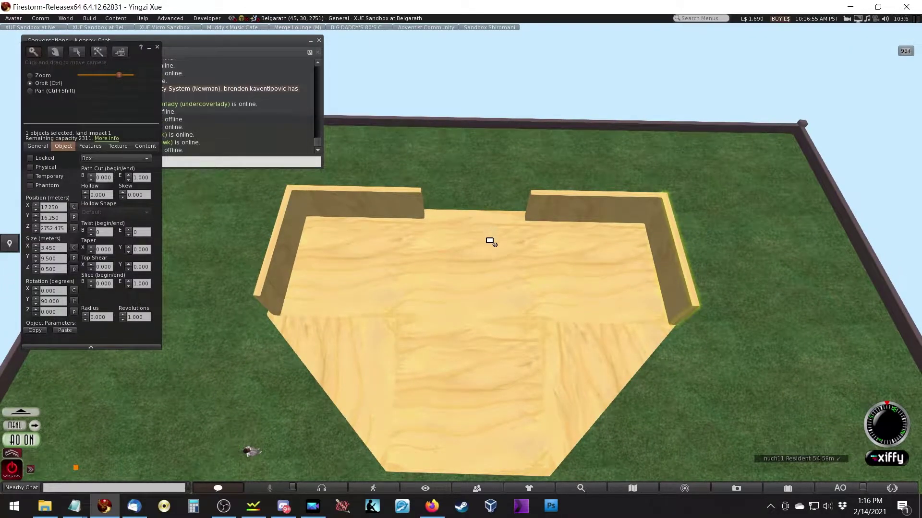
{"action": "left_click_drag", "start_coordinate": [460, 235], "coordinate": [439, 262], "text": "ctrl+alt"}
{"action": "left_click", "coordinate": [418, 233]}
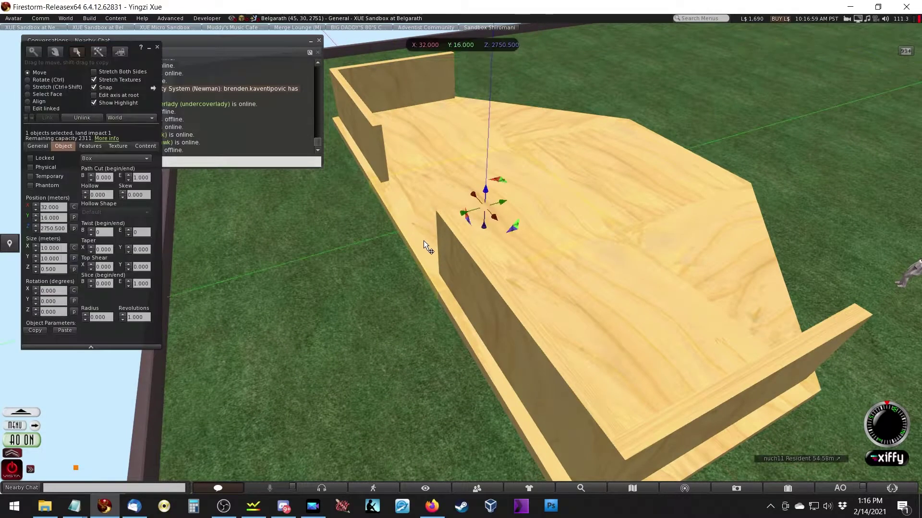
{"action": "left_click_drag", "start_coordinate": [463, 217], "coordinate": [331, 348]}
{"action": "key", "text": "ctrl+shift"}
{"action": "left_click_drag", "start_coordinate": [188, 292], "coordinate": [345, 359]}
{"action": "key", "text": "Escape"}
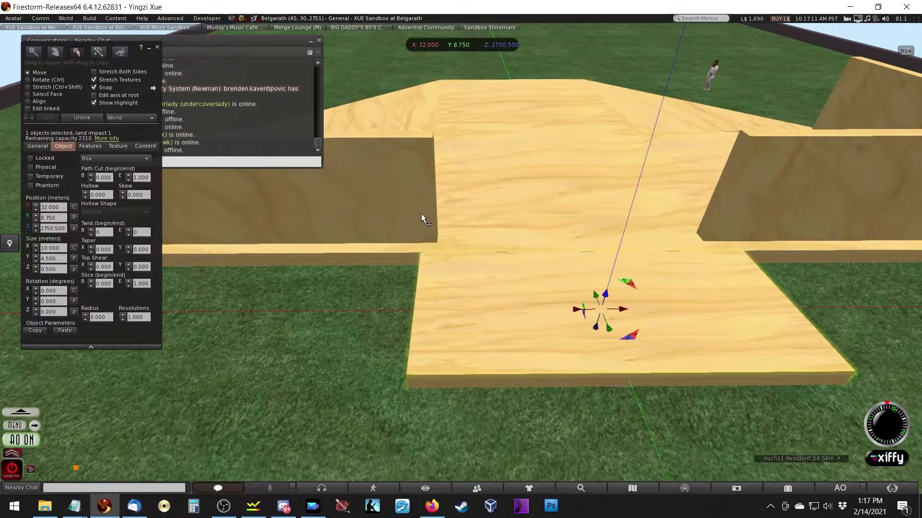
Duplicate the end wall at X 17.25 across to X 27.4, beside the opening in the long-edge walls
{"action": "left_click", "coordinate": [421, 215]}
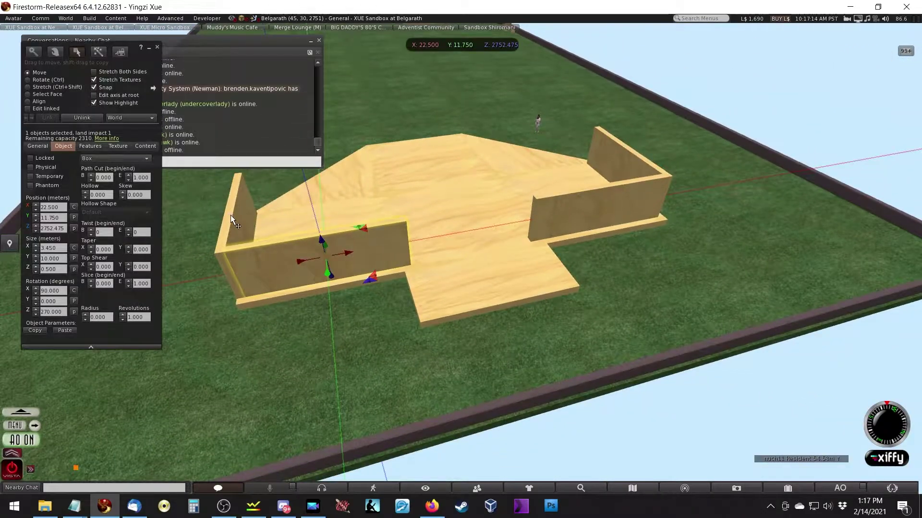
{"action": "left_click", "coordinate": [232, 218]}
{"action": "left_click_drag", "start_coordinate": [254, 231], "coordinate": [406, 294]}
{"action": "left_click_drag", "start_coordinate": [418, 248], "coordinate": [475, 199], "text": "alt"}
{"action": "scroll", "coordinate": [408, 300], "scroll_direction": "down", "scroll_amount": 5}
{"action": "left_click_drag", "start_coordinate": [407, 300], "coordinate": [458, 145], "text": "alt"}
{"action": "scroll", "coordinate": [458, 145], "scroll_direction": "down", "scroll_amount": 4}
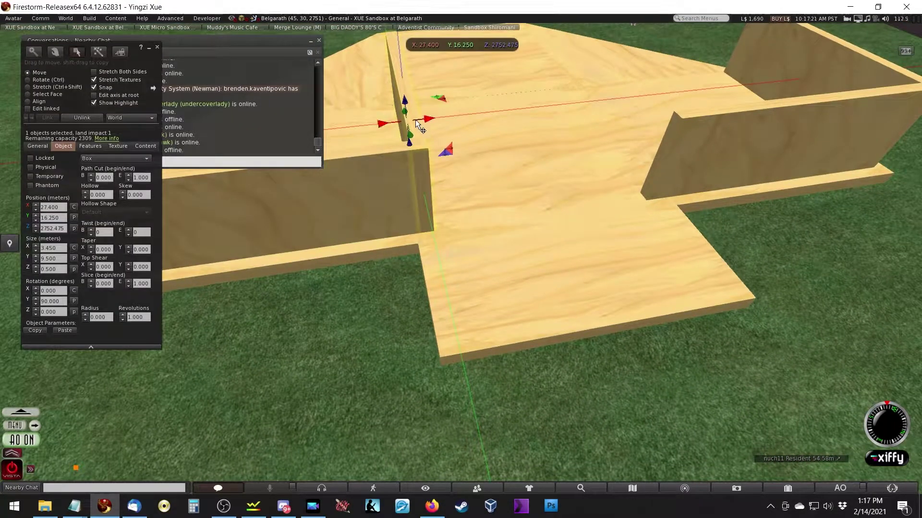
Move the duplicated wall outward to Y 11.4 so it runs along the side of the floor extension
{"action": "left_click_drag", "start_coordinate": [408, 126], "coordinate": [500, 189]}
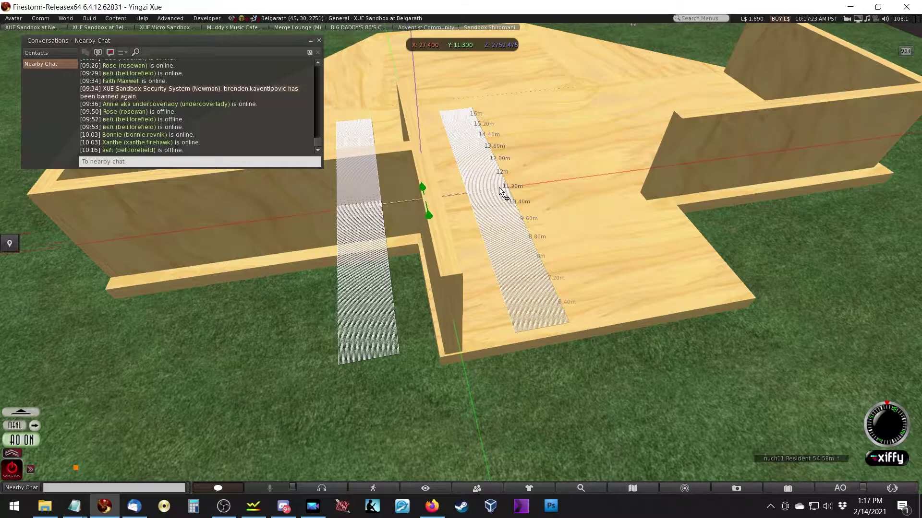
{"action": "left_click_drag", "start_coordinate": [446, 169], "coordinate": [438, 267], "text": "alt"}
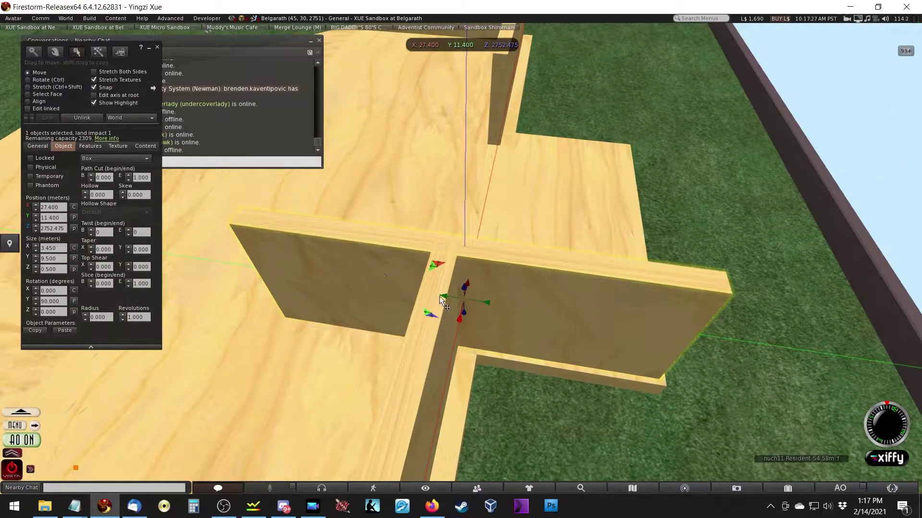
{"action": "left_click_drag", "start_coordinate": [463, 307], "coordinate": [523, 128]}
{"action": "key", "text": "Escape"}
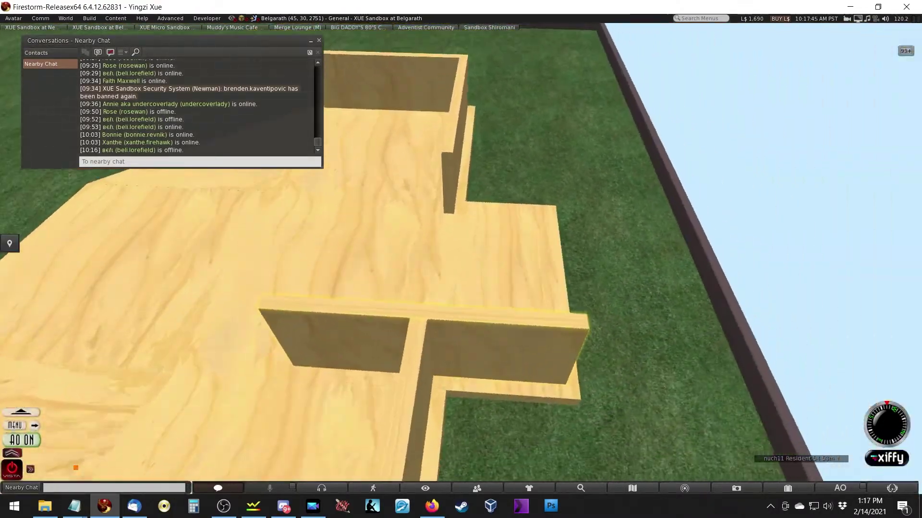
Shorten the extension's side wall to 5.05 m so its inner end stops at the long-edge wall
{"action": "key", "text": "ctrl+3"}
{"action": "left_click_drag", "start_coordinate": [285, 336], "coordinate": [403, 435]}
{"action": "key", "text": "Escape"}
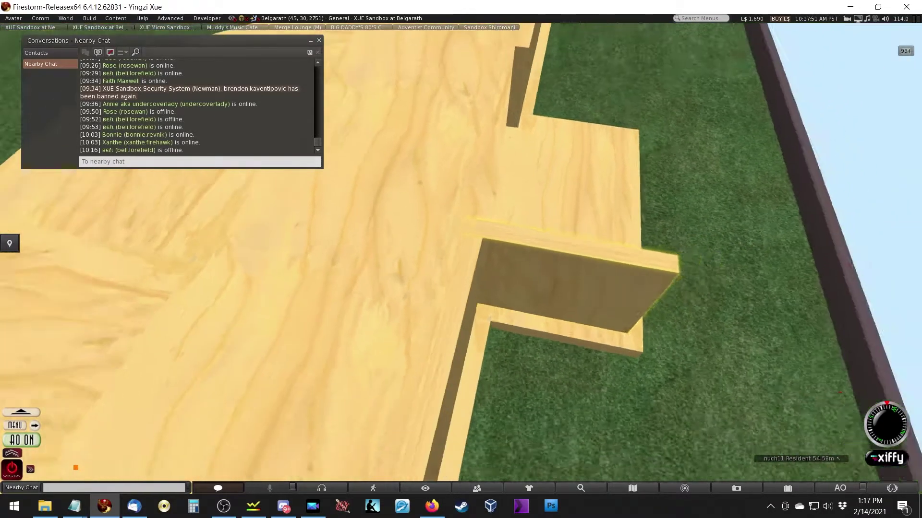
Duplicate the shortened side wall to the opposite side of the floor extension at X 35.8
{"action": "left_click", "coordinate": [533, 257]}
{"action": "left_click_drag", "start_coordinate": [526, 296], "coordinate": [681, 156]}
{"action": "key", "text": "Escape"}
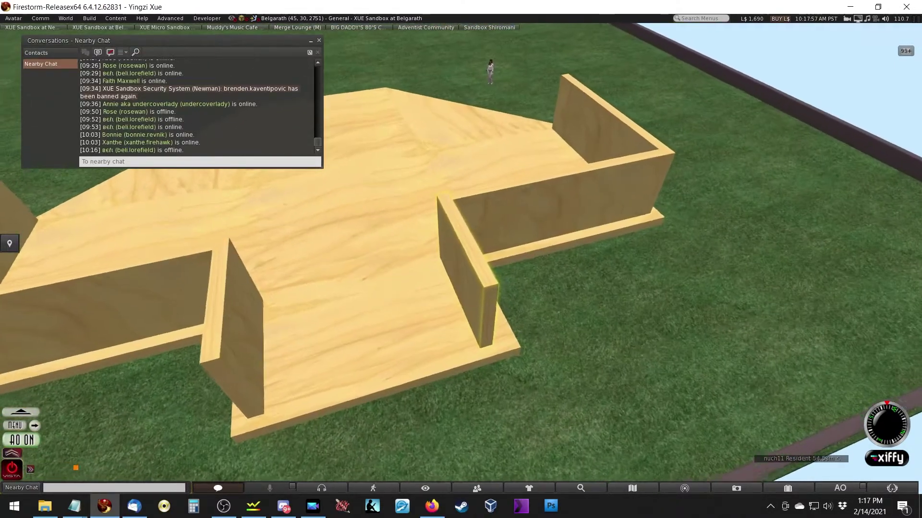
Move the duplicated side wall to X 36.25, closer to the floor extension's edge
{"action": "key", "text": "Left"}
{"action": "key", "text": "Left"}
{"action": "left_click", "coordinate": [508, 233]}
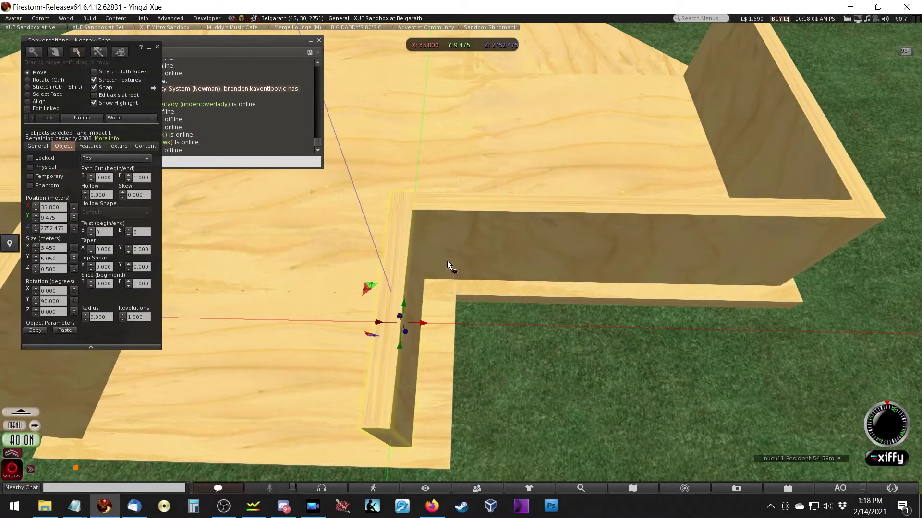
{"action": "left_click_drag", "start_coordinate": [423, 324], "coordinate": [417, 377]}
Shorten the adjoining long-edge wall to 9.5 m so it ends at the relocated side wall
{"action": "left_click", "coordinate": [450, 237]}
{"action": "left_click_drag", "start_coordinate": [416, 240], "coordinate": [431, 332]}
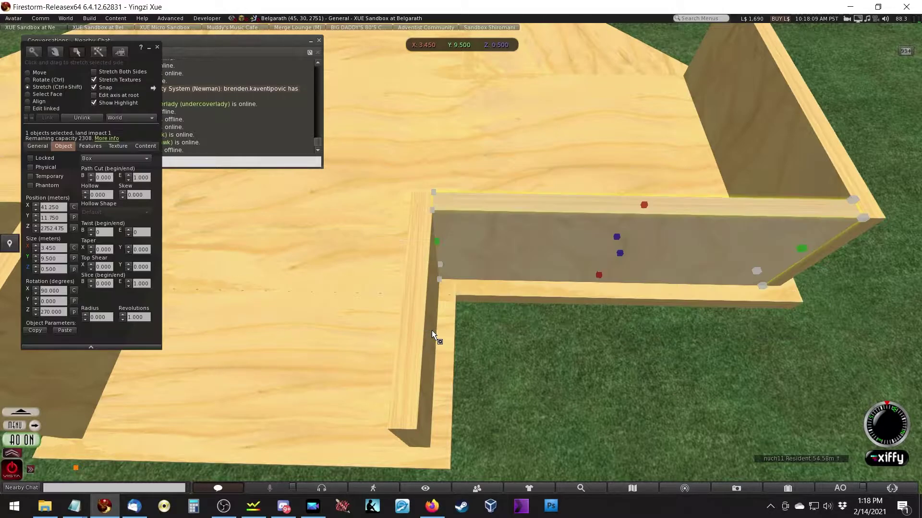
{"action": "key", "text": "Escape"}
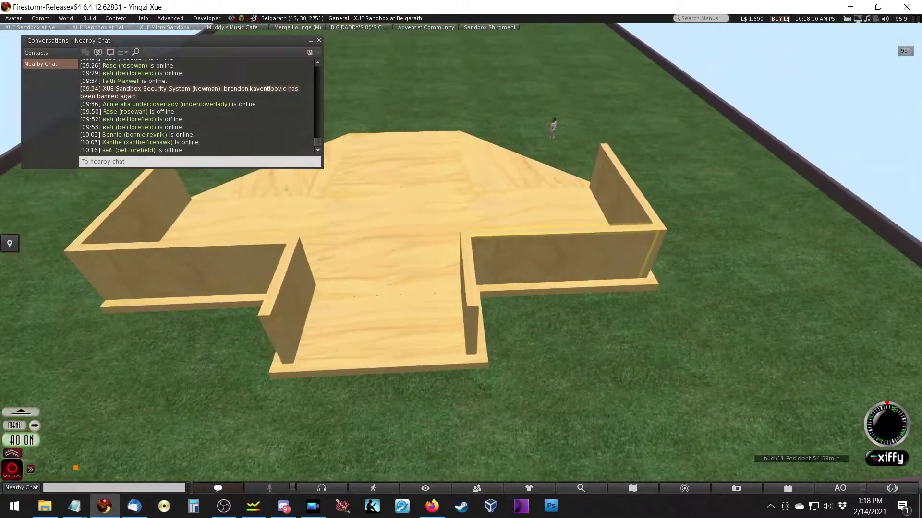
Compare the positions of the two side walls on the floor extension and examine how they meet the adjoining walls
{"action": "left_click", "coordinate": [457, 275]}
{"action": "key", "text": "Escape"}
{"action": "left_click", "coordinate": [466, 297]}
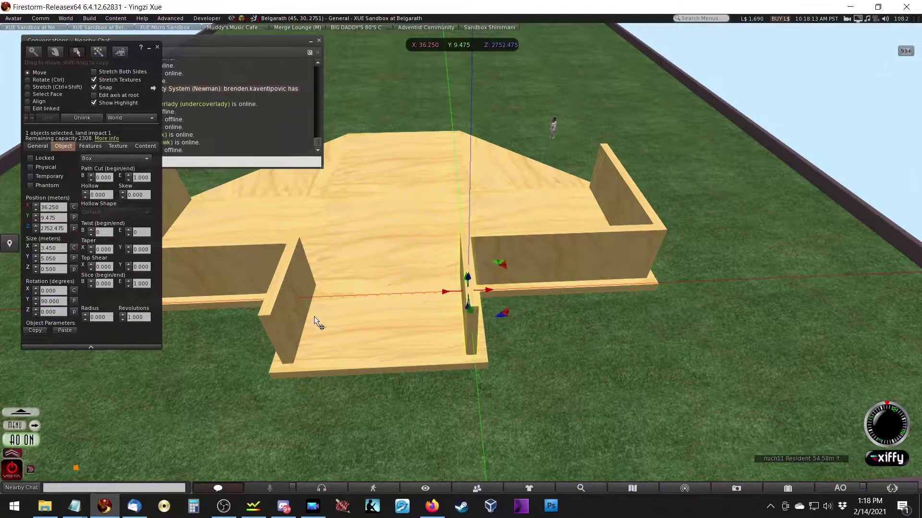
{"action": "left_click", "coordinate": [297, 318]}
{"action": "key", "text": "Escape"}
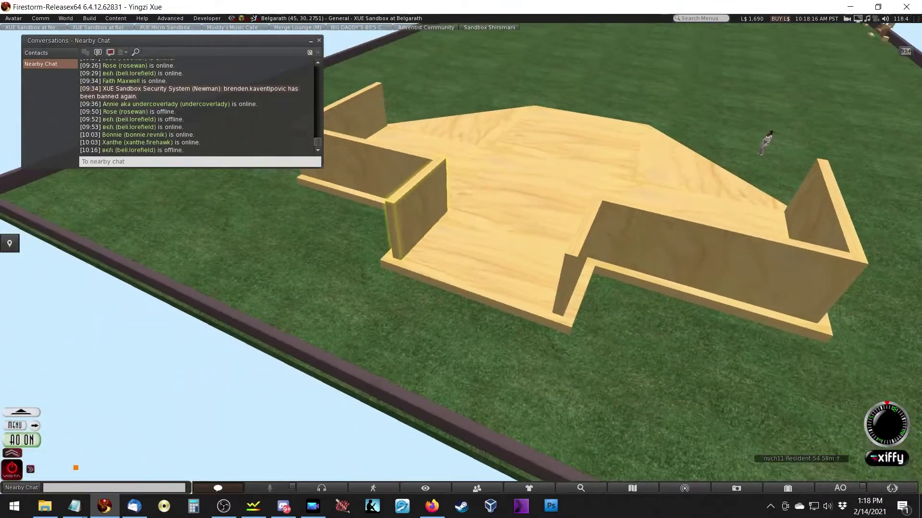
{"action": "left_click", "coordinate": [418, 216]}
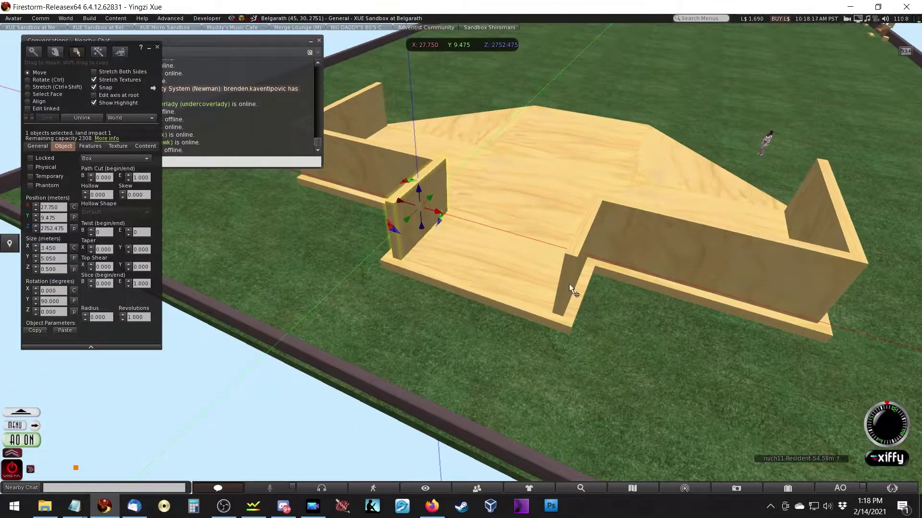
{"action": "key", "text": "Escape"}
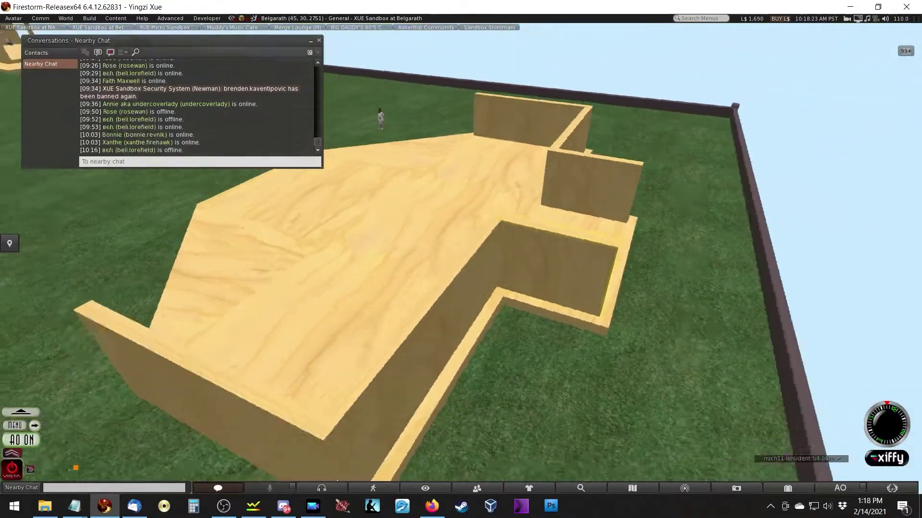
{"action": "left_click_drag", "start_coordinate": [461, 259], "coordinate": [259, 307], "text": "ctrl+alt"}
{"action": "key", "text": "Escape"}
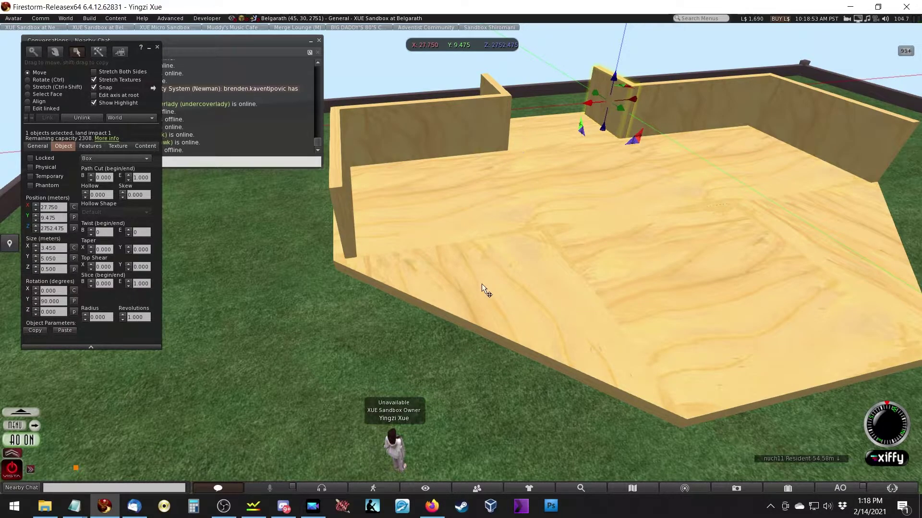
Duplicate the 10 m central floor square upward to Z 2754.5 and stand it upright with an X rotation of 270°
{"action": "left_click", "coordinate": [472, 309]}
{"action": "key", "text": "ctrl"}
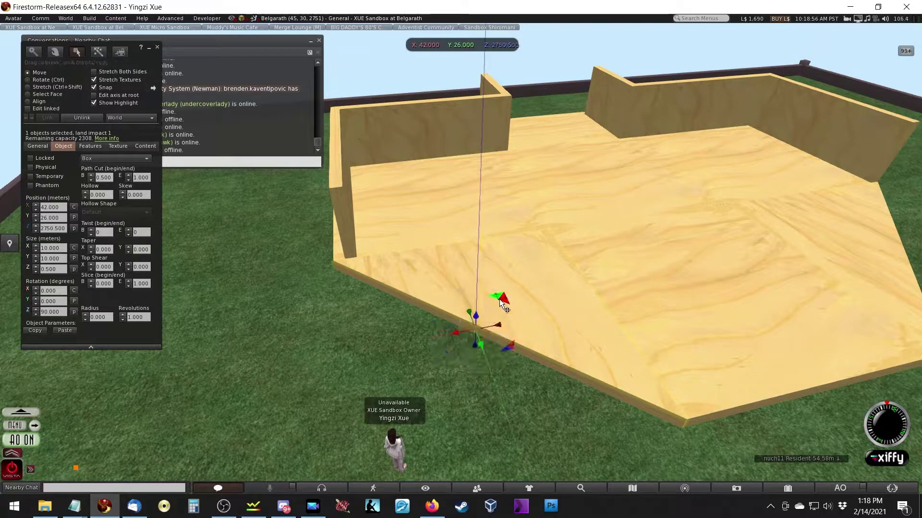
{"action": "left_click", "coordinate": [648, 299]}
{"action": "left_click_drag", "start_coordinate": [718, 270], "coordinate": [805, 232]}
{"action": "key", "text": "ctrl"}
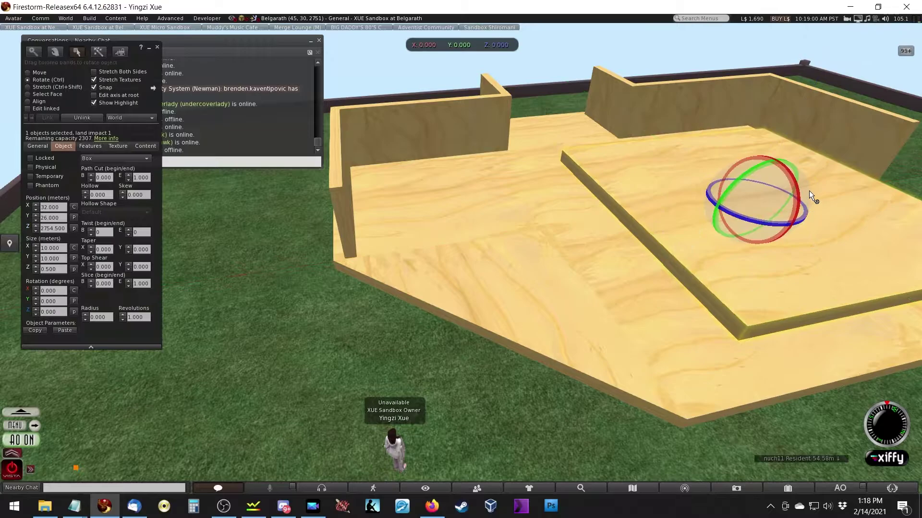
{"action": "left_click_drag", "start_coordinate": [799, 187], "coordinate": [672, 375], "text": "ctrl"}
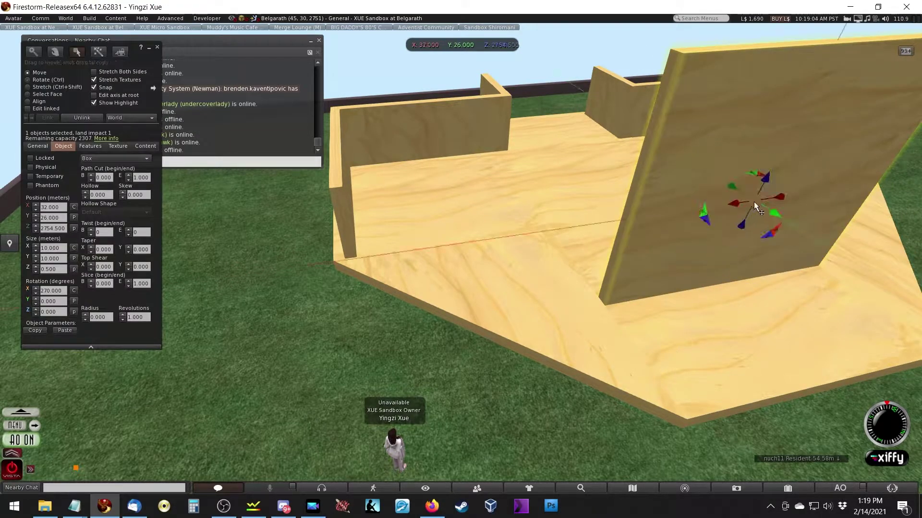
Move the upright wall to X 42 over the floor's angled edge and rotate it 45° to run parallel to that edge
{"action": "left_click_drag", "start_coordinate": [743, 202], "coordinate": [494, 343]}
{"action": "key", "text": "ctrl"}
{"action": "left_click_drag", "start_coordinate": [488, 263], "coordinate": [413, 330], "text": "ctrl"}
{"action": "key", "text": "Escape"}
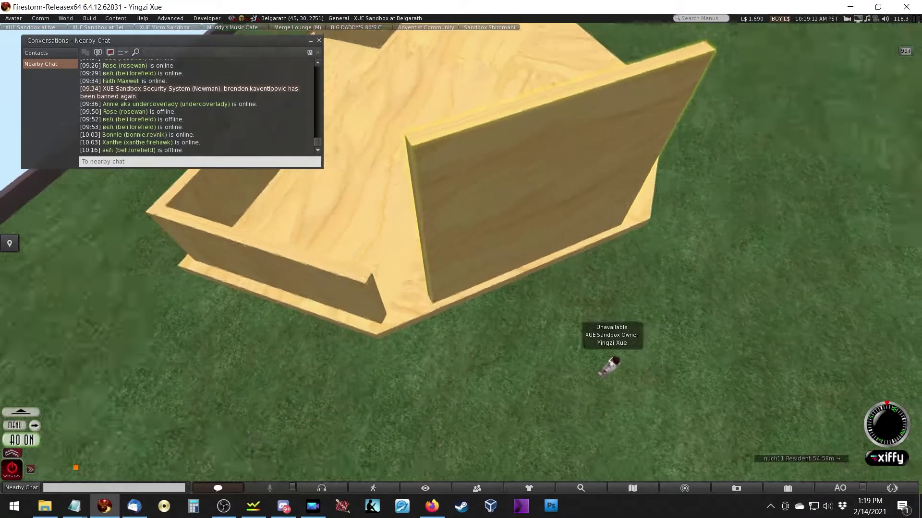
Lower the angled wall to Z 2750.5, matching the triangular floor piece's height, and check its placement along the edge
{"action": "left_click", "coordinate": [500, 298]}
{"action": "key", "text": "Escape"}
{"action": "left_click", "coordinate": [483, 291]}
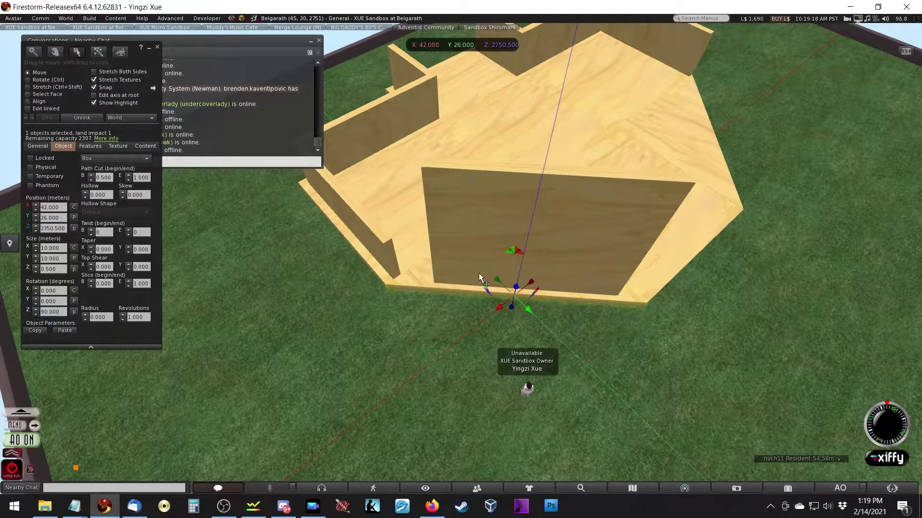
{"action": "key", "text": "Tab"}
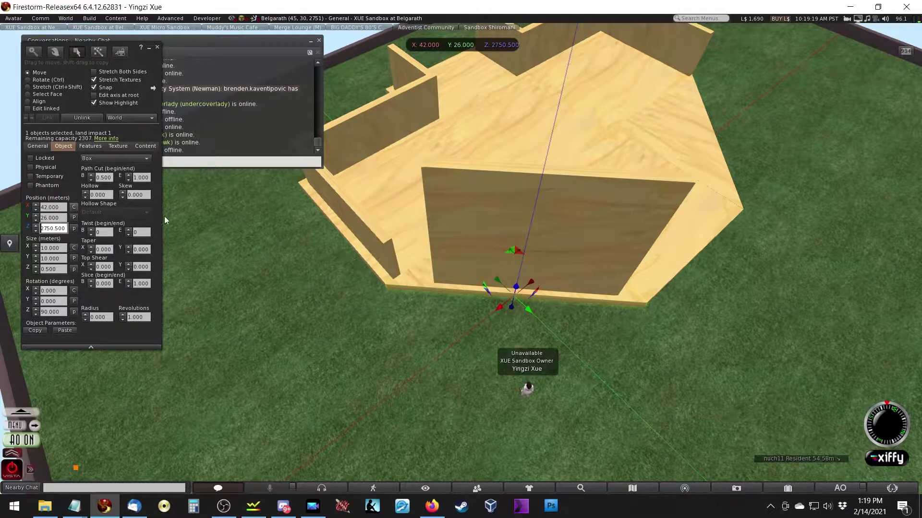
{"action": "left_click", "coordinate": [476, 247]}
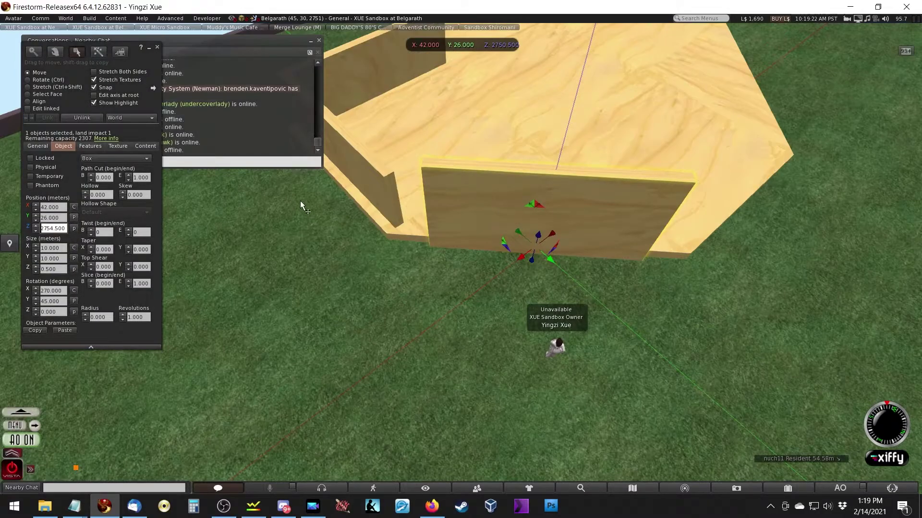
{"action": "key", "text": "Escape"}
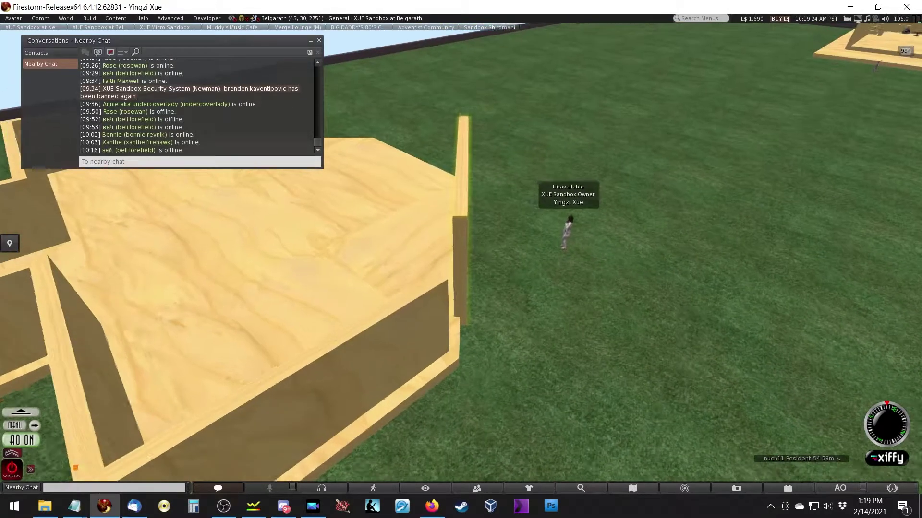
{"action": "left_click", "coordinate": [443, 264]}
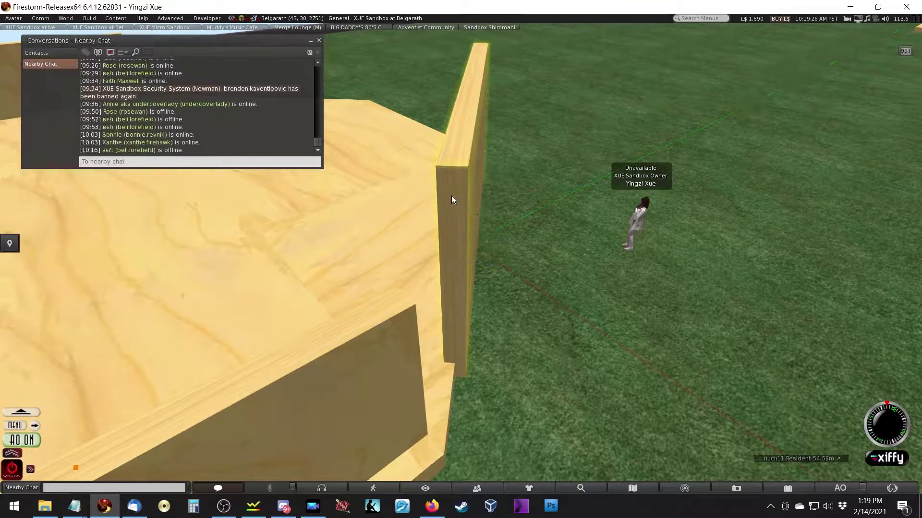
{"action": "key", "text": "Escape"}
{"action": "left_click", "coordinate": [376, 379]}
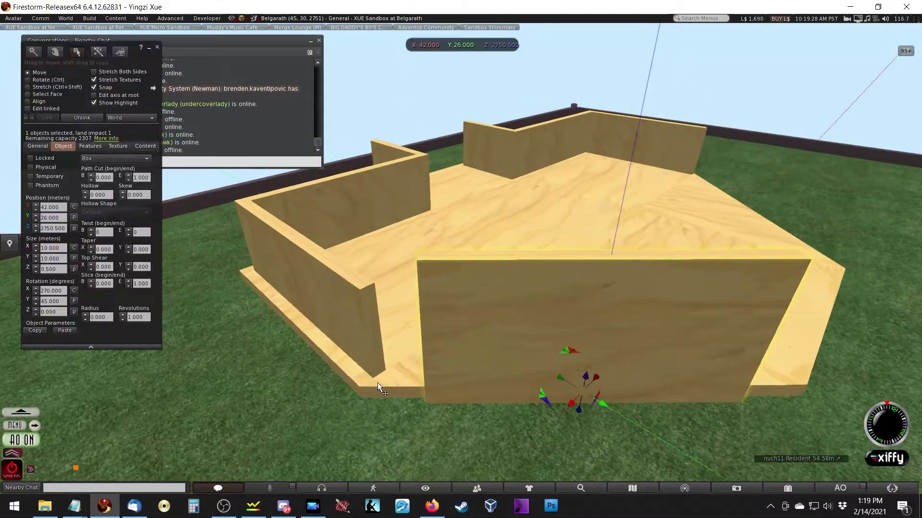
Try enlarging the angled wall to 13 m in both X and Y, and undo the resizing
{"action": "left_click", "coordinate": [56, 247]}
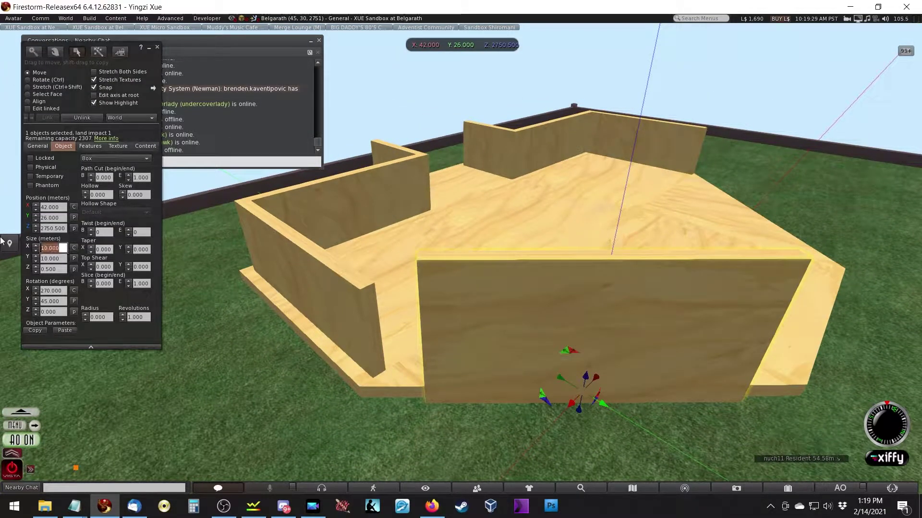
{"action": "type", "text": "13"}
{"action": "key", "text": "Tab"}
{"action": "type", "text": "13"}
{"action": "key", "text": "Tab"}
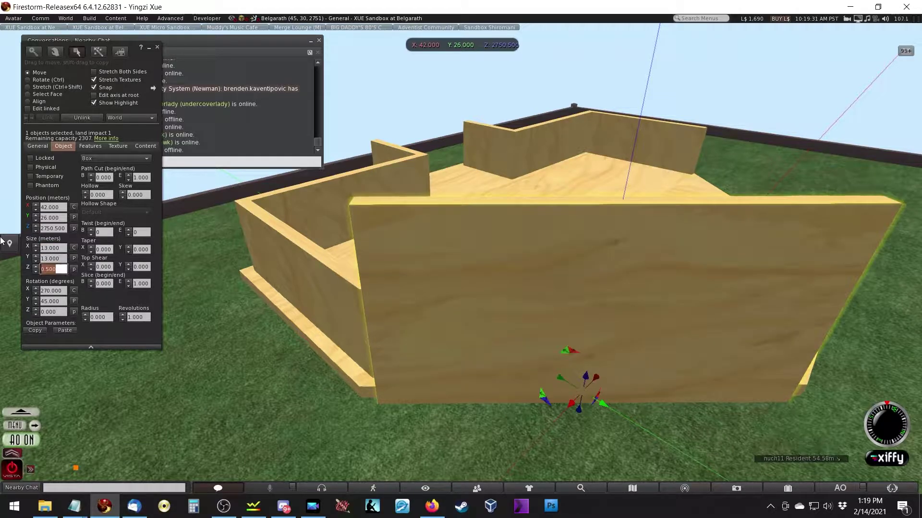
{"action": "key", "text": "shift+Tab"}
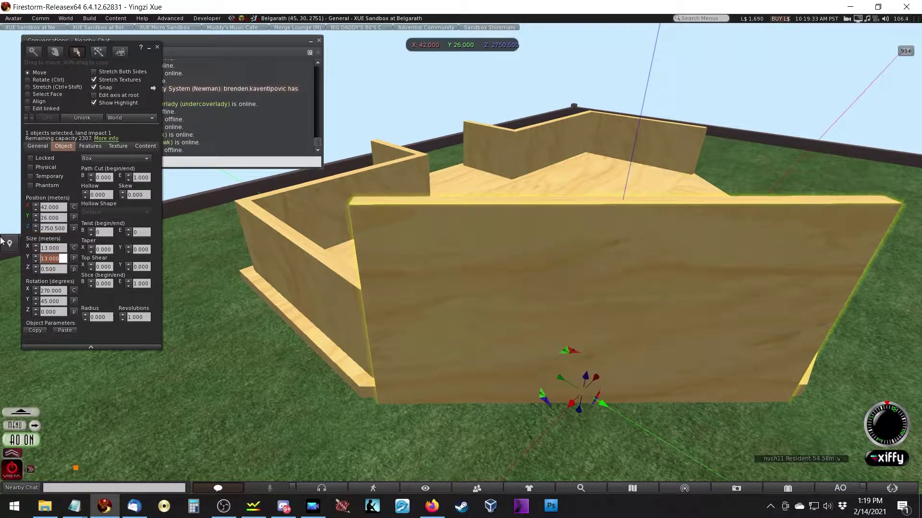
{"action": "key", "text": "ctrl+z"}
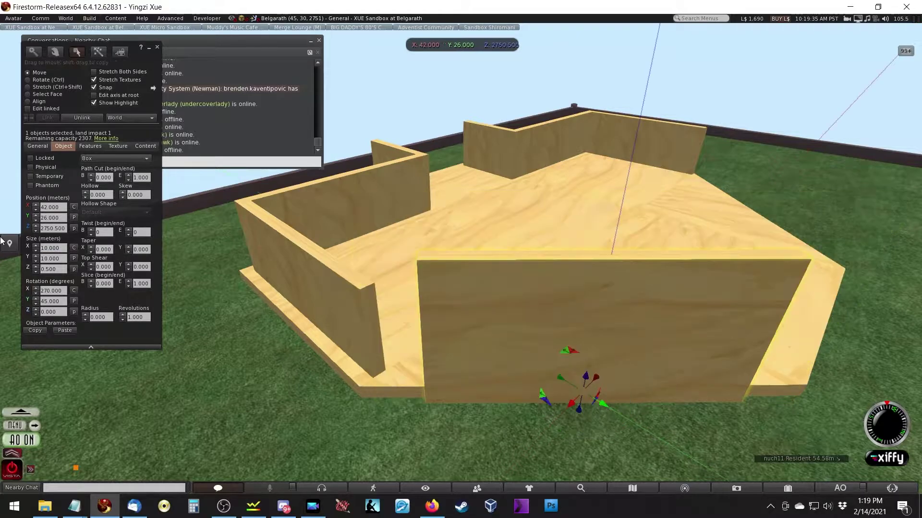
Lengthen the angled wall to 14 m along X only, keeping its 10 m Y size
{"action": "left_click", "coordinate": [65, 249]}
{"action": "type", "text": "13"}
{"action": "key", "text": "Tab"}
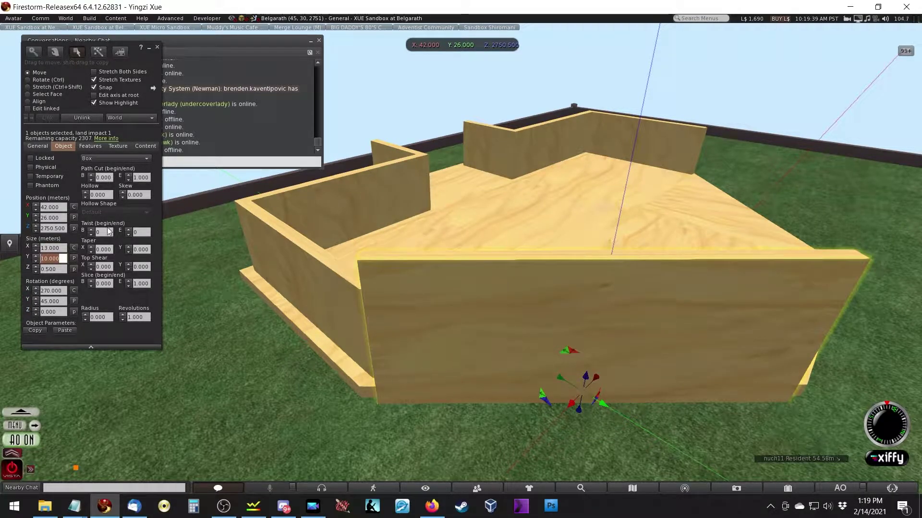
{"action": "key", "text": "shift+Tab"}
{"action": "type", "text": "14"}
{"action": "key", "text": "Return"}
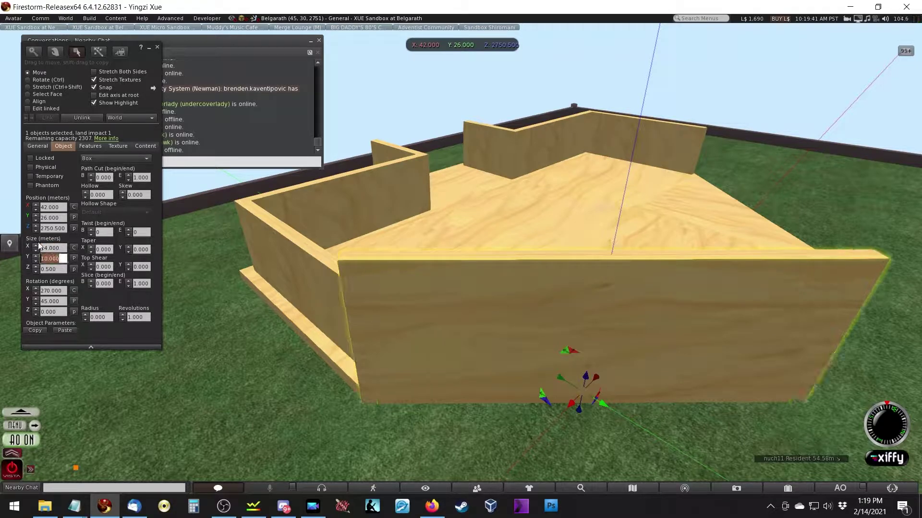
Try an X size of 14.25 m on the angled wall and reduce it to 14.175 m to fit the floor corner
{"action": "key", "text": "Escape"}
{"action": "key", "text": "Escape"}
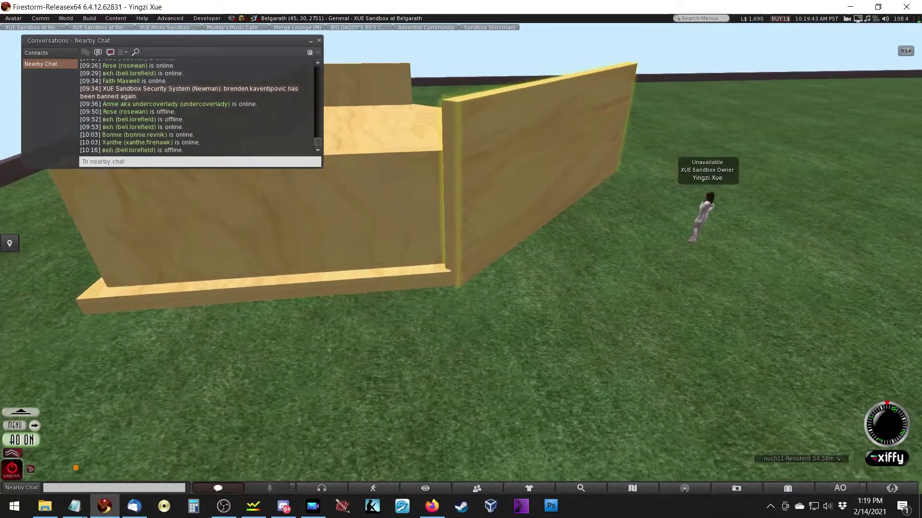
{"action": "left_click", "coordinate": [197, 177], "text": "alt"}
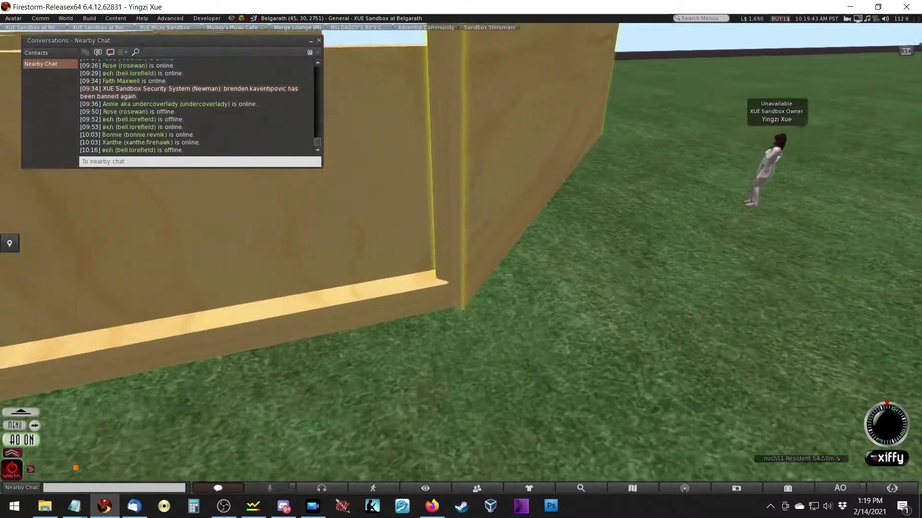
{"action": "key", "text": "ctrl+3"}
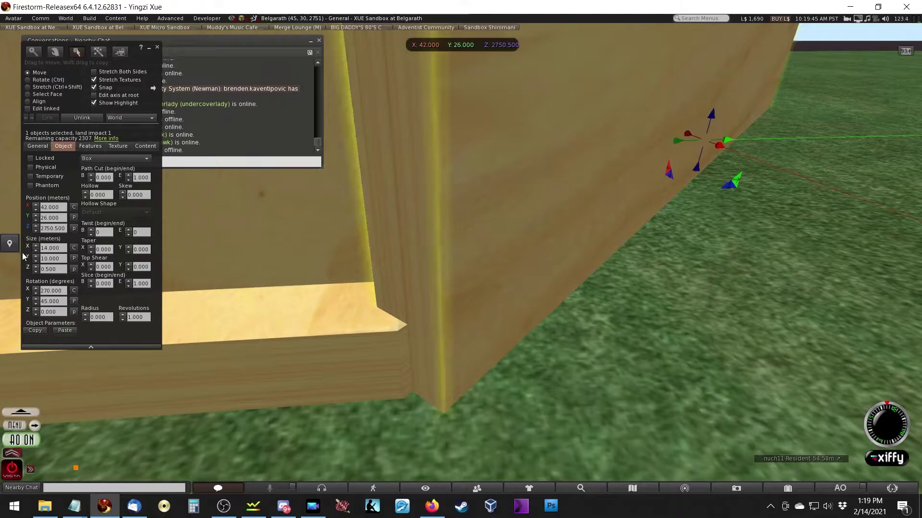
{"action": "left_click_drag", "start_coordinate": [48, 248], "coordinate": [109, 248]}
{"action": "type", "text": ".25"}
{"action": "key", "text": "Tab"}
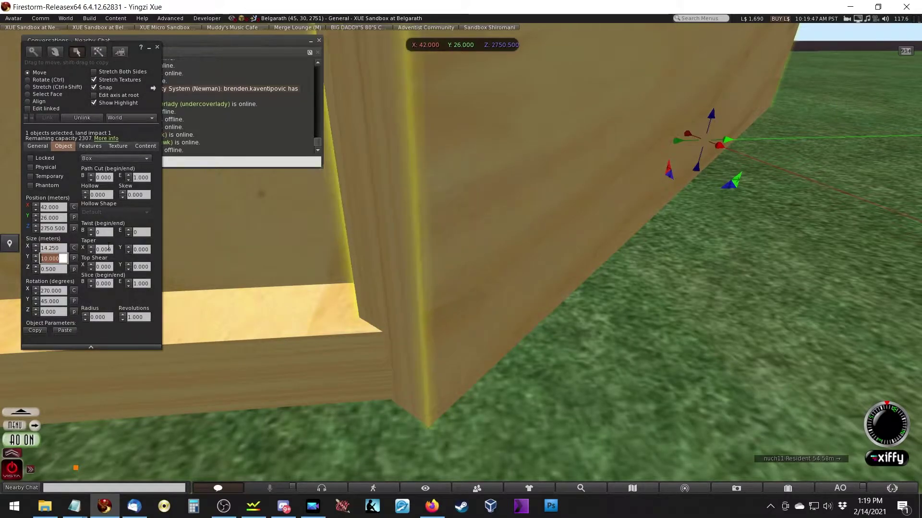
{"action": "left_click", "coordinate": [53, 248]}
{"action": "type", "text": "14.175"}
{"action": "key", "text": "Return"}
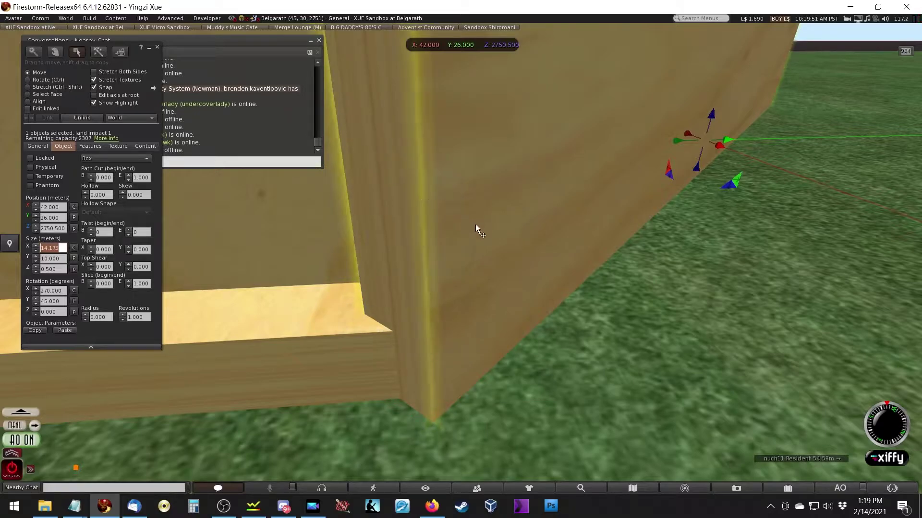
Set the angled wall's transparency to 60% to see the floor corner through it
{"action": "left_click", "coordinate": [112, 145]}
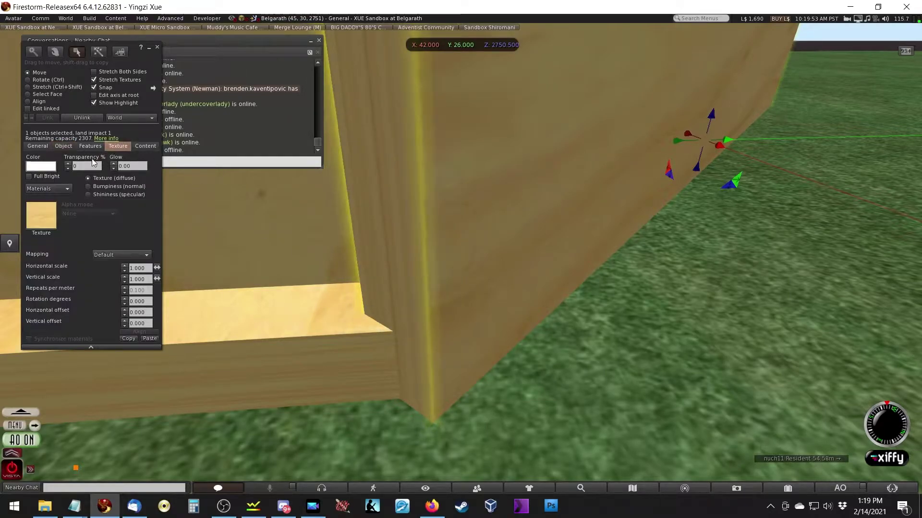
{"action": "type", "text": "60"}
{"action": "key", "text": "Return"}
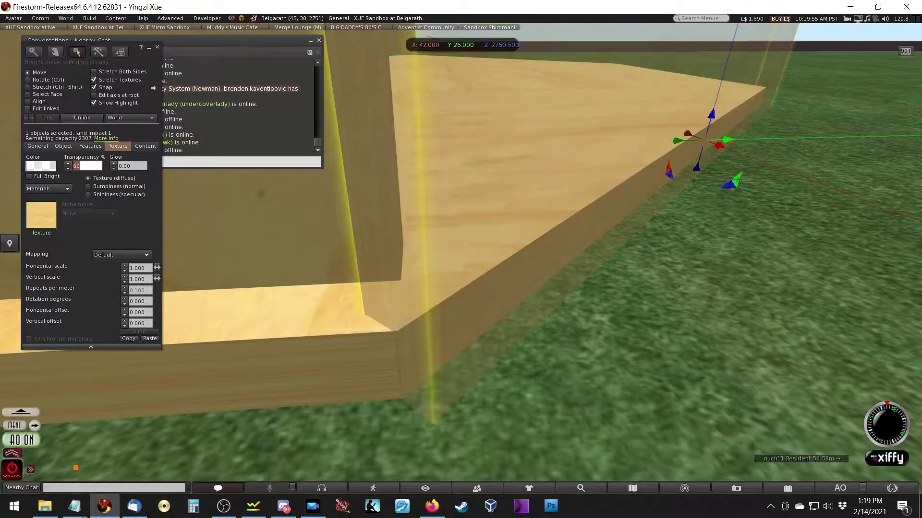
{"action": "key", "text": "Escape"}
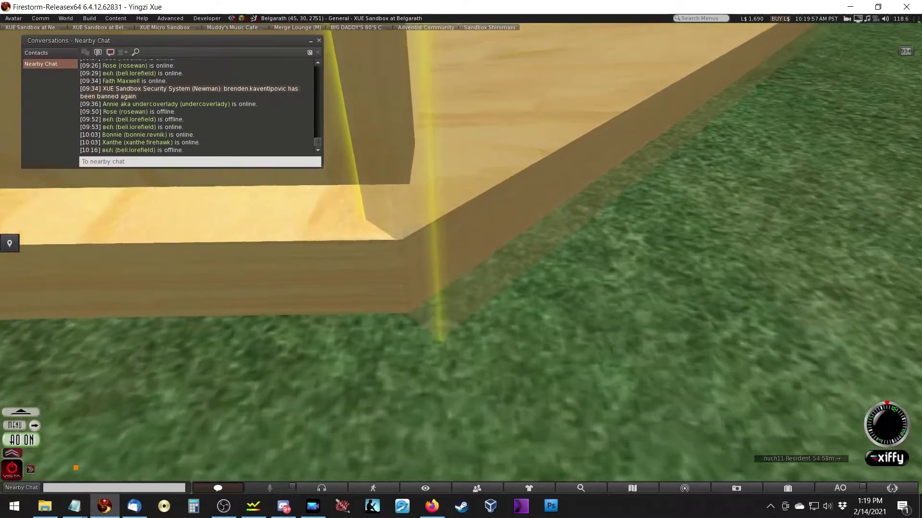
Fine-tune the angled wall's X size down to 14.137 m so its end lines up with the floor corner
{"action": "key", "text": "ctrl+3"}
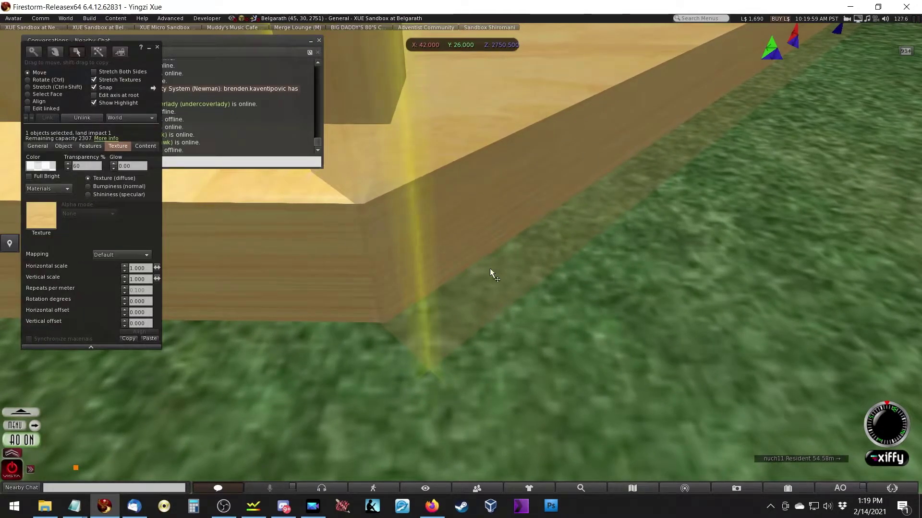
{"action": "left_click", "coordinate": [62, 147]}
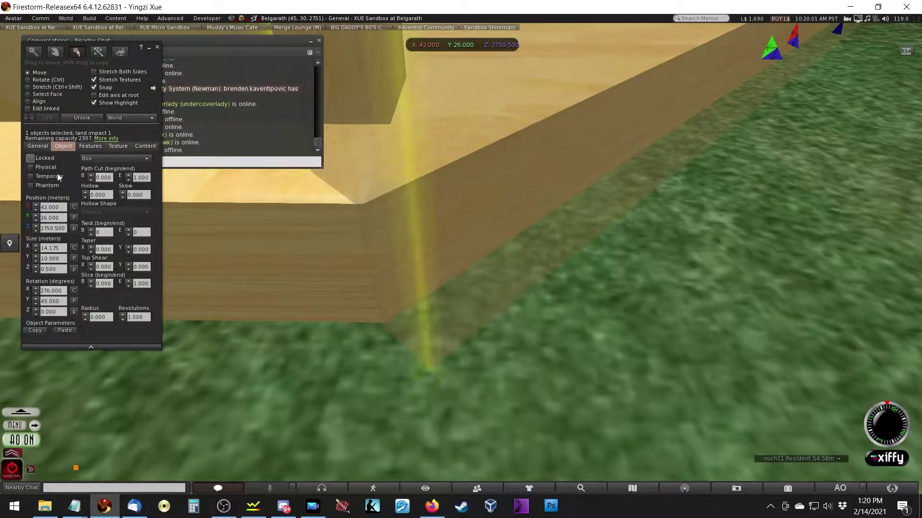
{"action": "left_click_drag", "start_coordinate": [52, 247], "coordinate": [102, 250]}
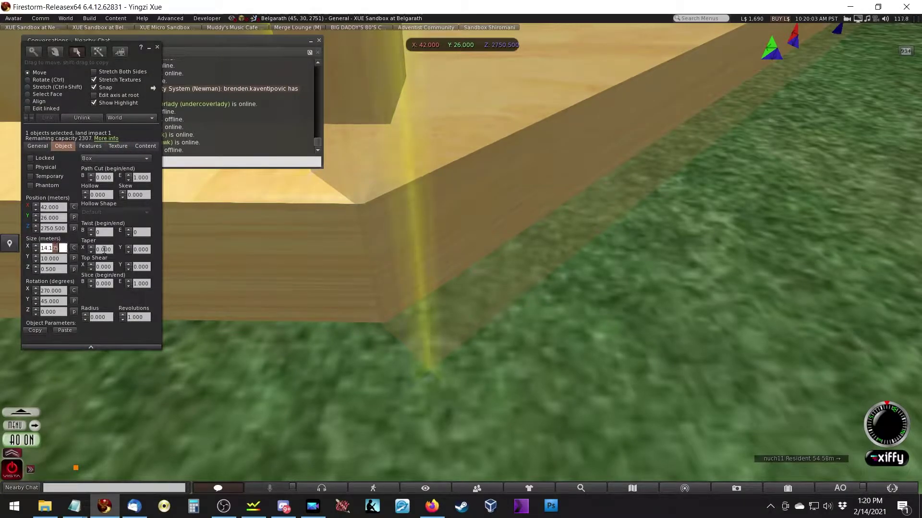
{"action": "type", "text": "5"}
{"action": "key", "text": "Return"}
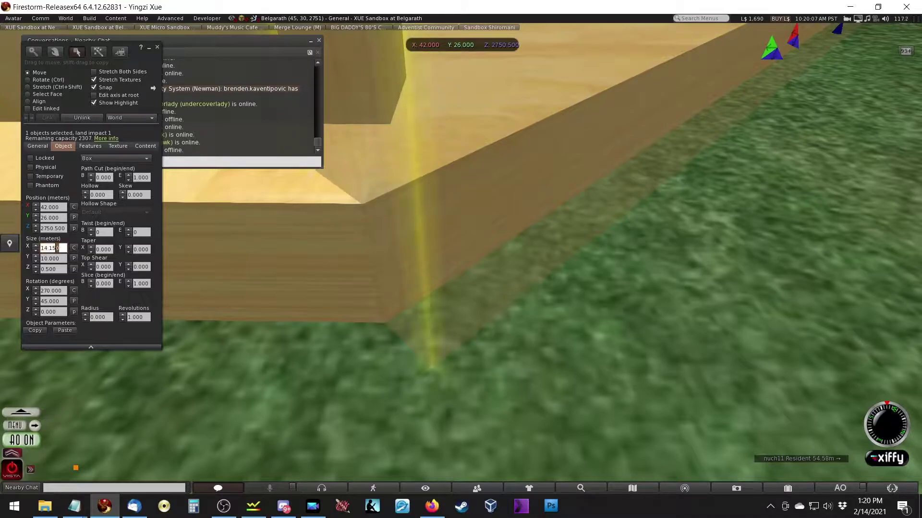
{"action": "key", "text": "Return"}
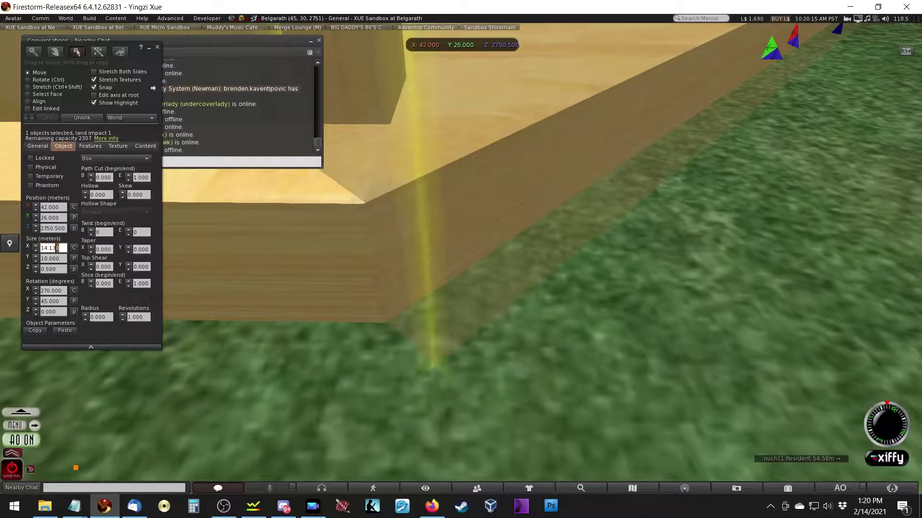
{"action": "key", "text": "Return"}
{"action": "key", "text": "Right"}
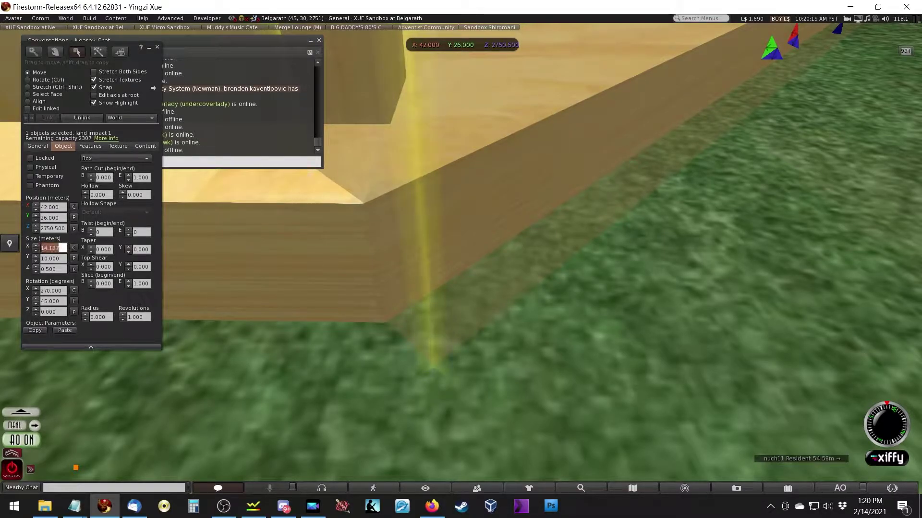
Set the angled wall's X size to 14.14 m and inspect its end against the floor corner
{"action": "key", "text": "Escape"}
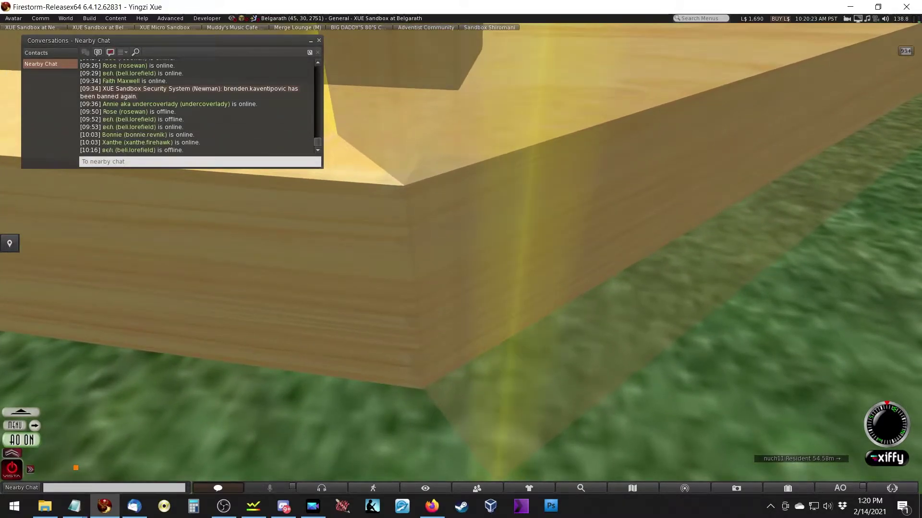
{"action": "right_click", "coordinate": [255, 225]}
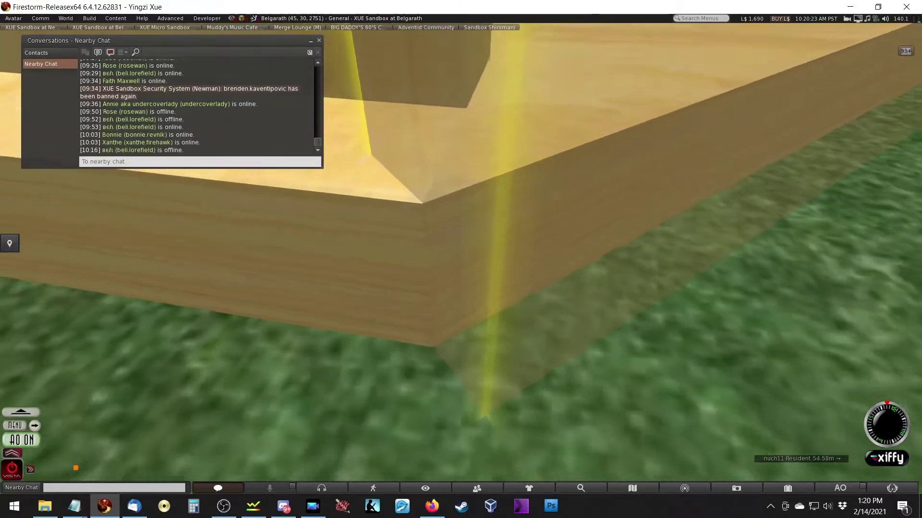
{"action": "left_click", "coordinate": [257, 230]}
{"action": "left_click_drag", "start_coordinate": [49, 249], "coordinate": [65, 247]}
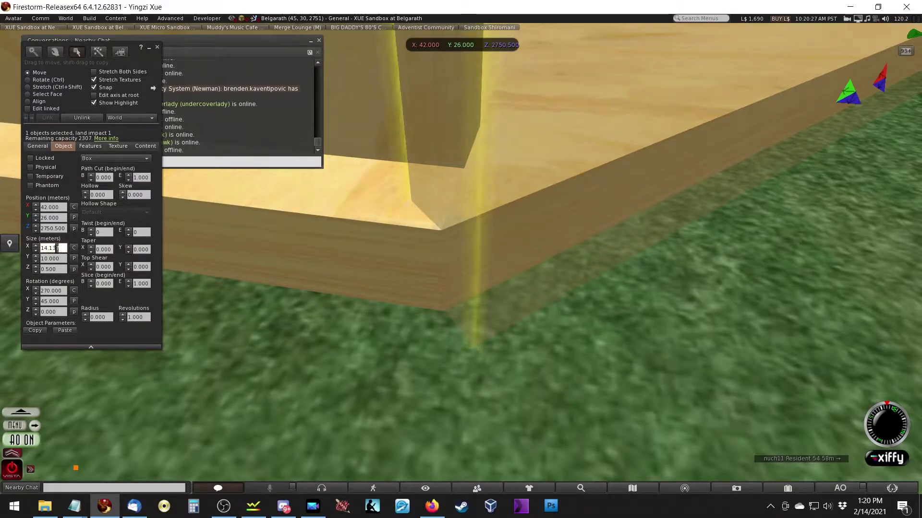
{"action": "type", "text": "14"}
{"action": "key", "text": "Tab"}
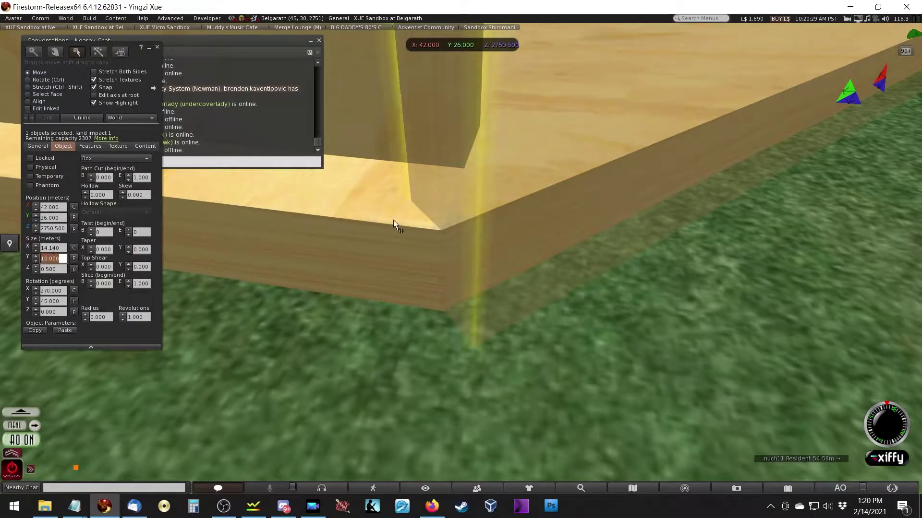
{"action": "key", "text": "Escape"}
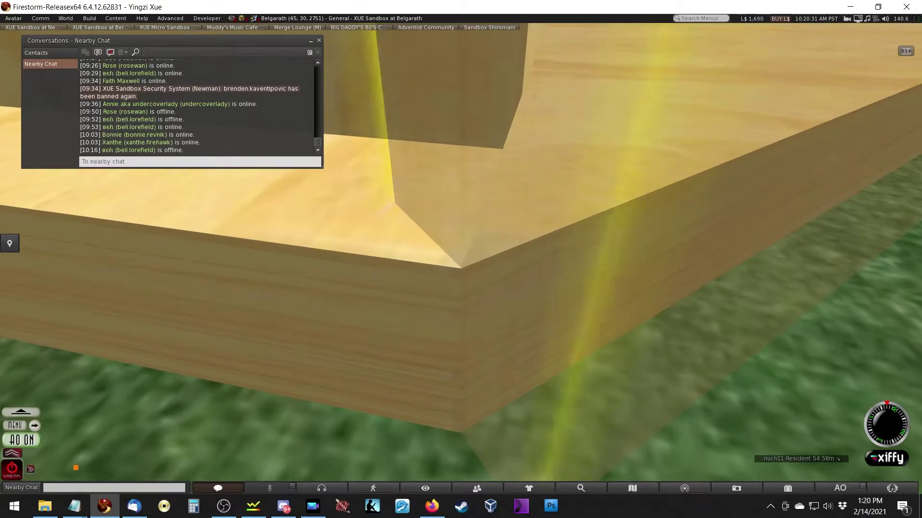
Increase the angled wall's X size to 14.1425 m so its end meets the floor corner
{"action": "key", "text": "ctrl+b"}
{"action": "left_click", "coordinate": [62, 247]}
{"action": "key", "text": "BackSpace"}
{"action": "type", "text": "25"}
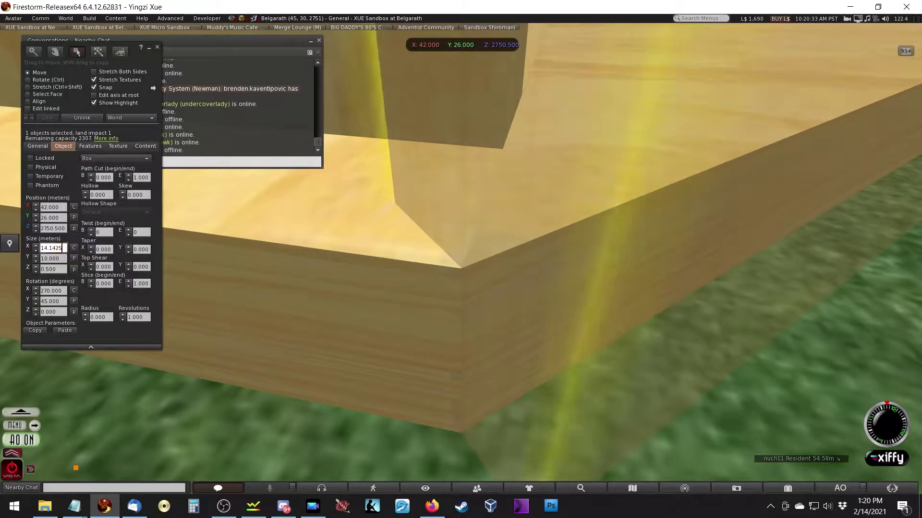
{"action": "key", "text": "Tab"}
{"action": "key", "text": "Escape"}
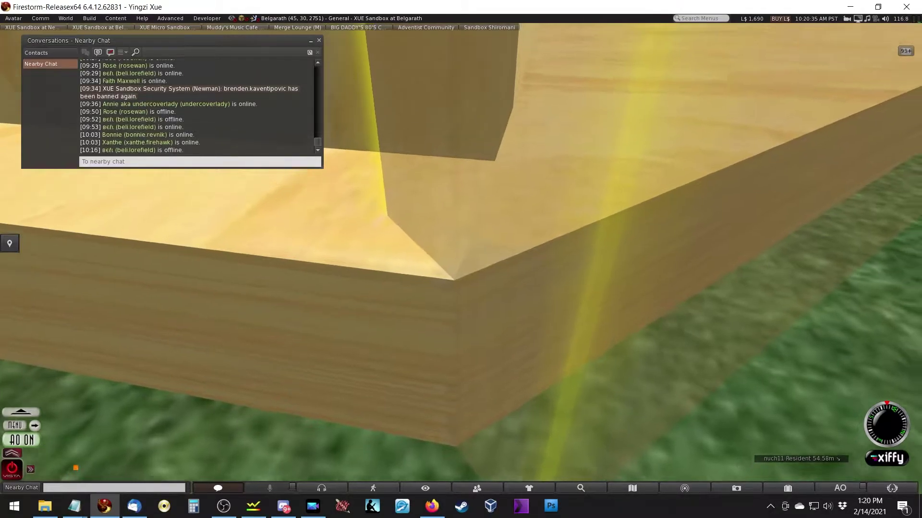
{"action": "key", "text": "ctrl+b"}
{"action": "key", "text": "Escape"}
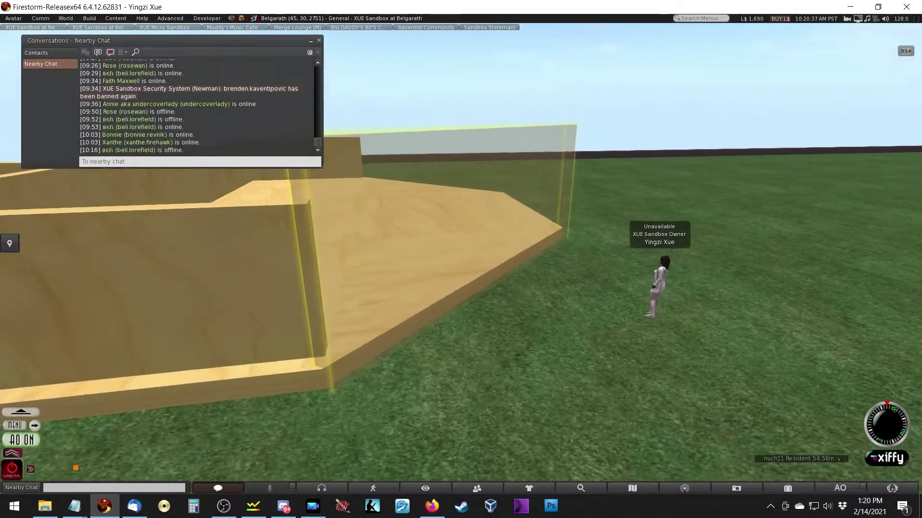
Select the see-through angled wall again and reset its transparency to 0%
{"action": "key", "text": "ctrl+b"}
{"action": "key", "text": "Escape"}
{"action": "key", "text": "ctrl+b"}
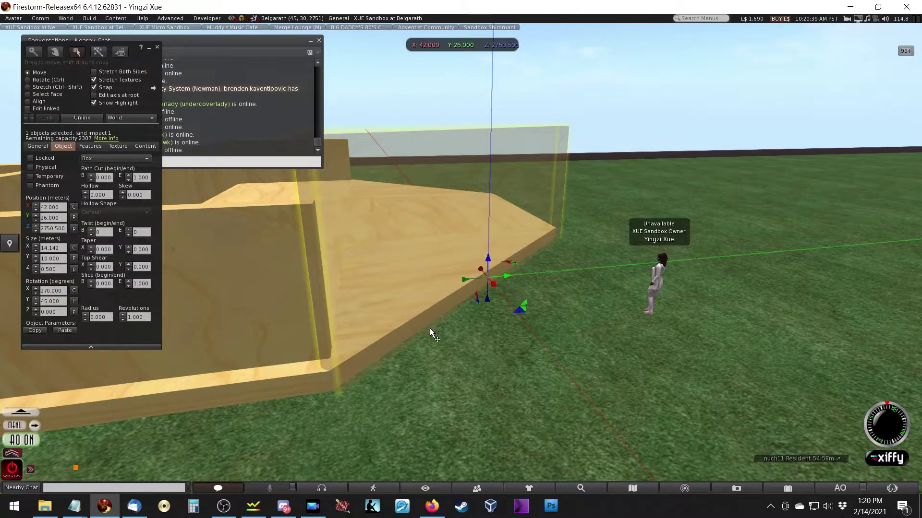
{"action": "left_click", "coordinate": [362, 225], "text": "alt"}
{"action": "key", "text": "ctrl+b"}
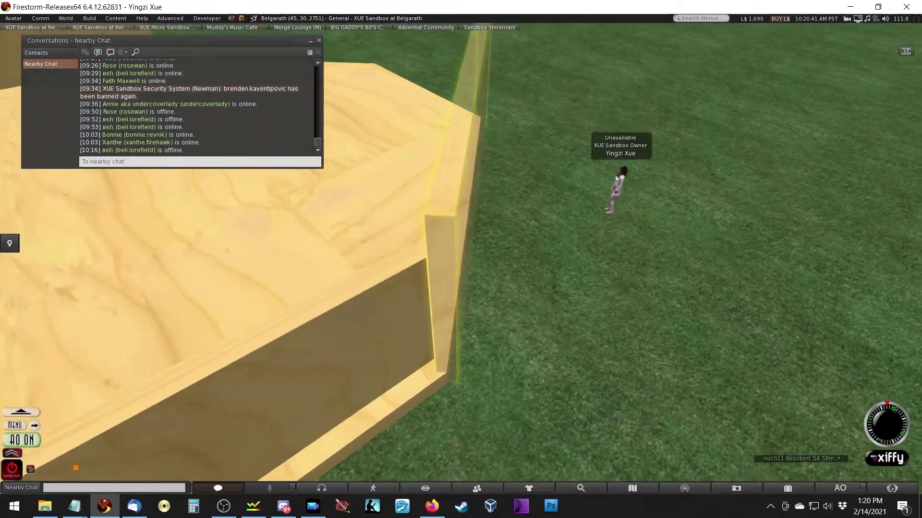
{"action": "key", "text": "ctrl+b"}
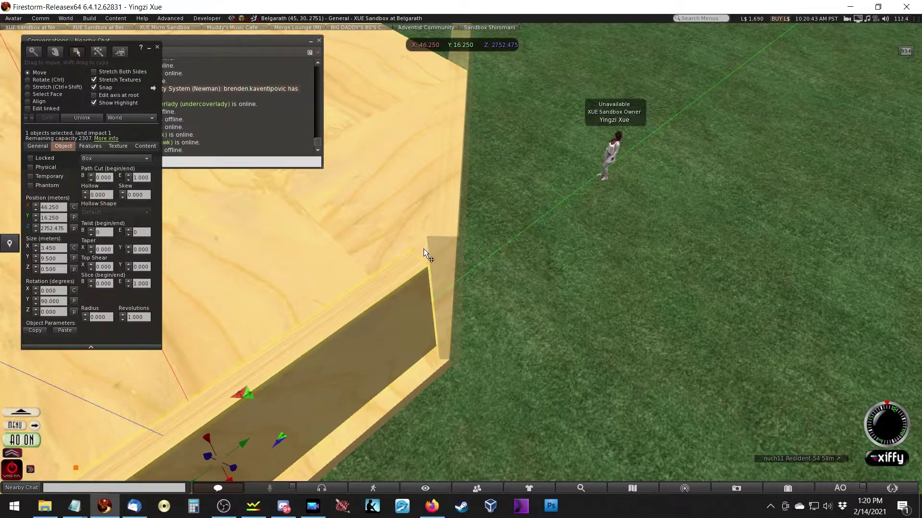
{"action": "left_click", "coordinate": [447, 238]}
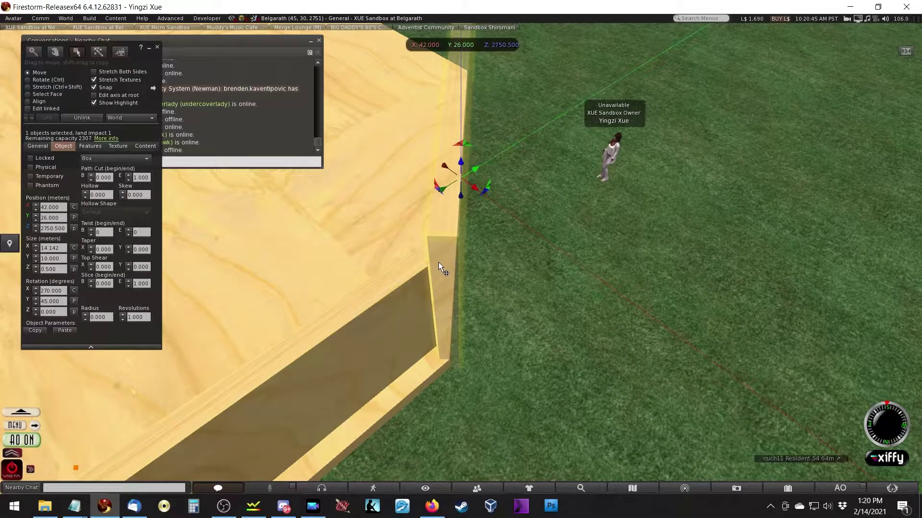
{"action": "left_click", "coordinate": [117, 146]}
{"action": "left_click", "coordinate": [81, 166]}
{"action": "type", "text": "60"}
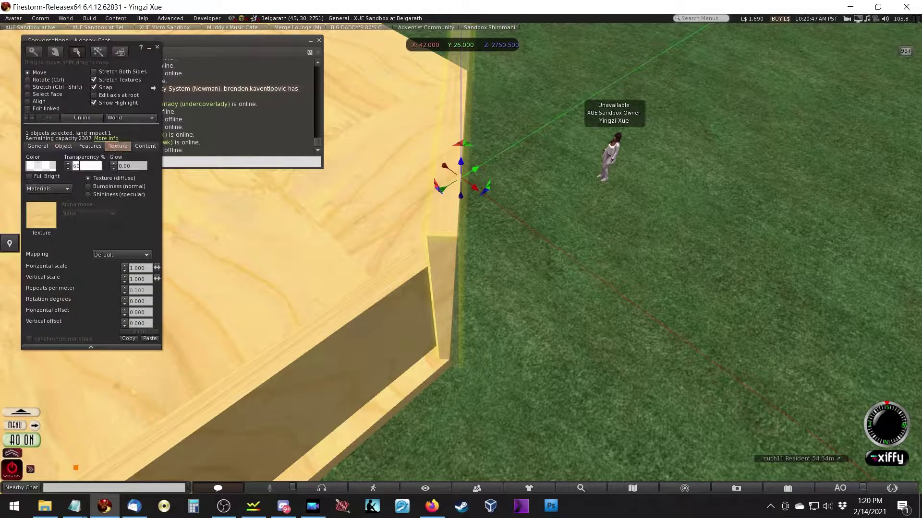
{"action": "type", "text": "0"}
{"action": "key", "text": "Tab"}
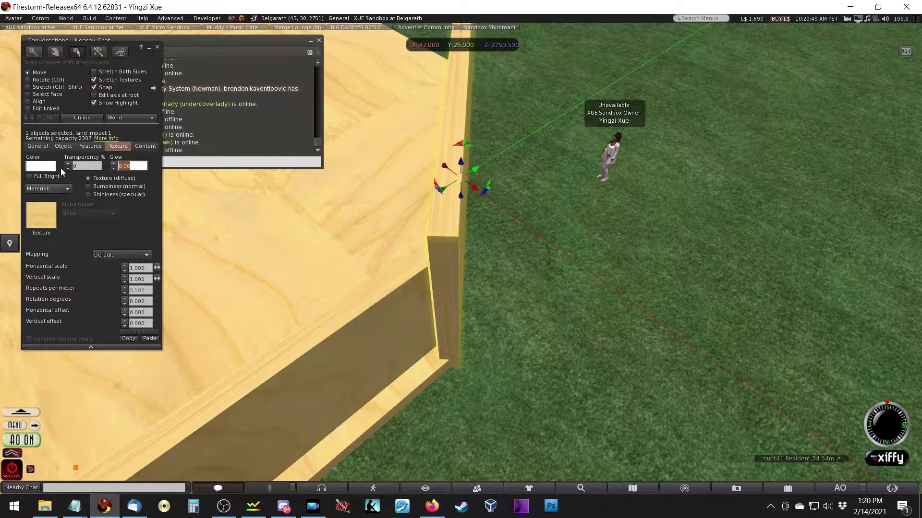
Apply an X taper of 0.1 to the angled wall to slant its ends
{"action": "left_click", "coordinate": [64, 147]}
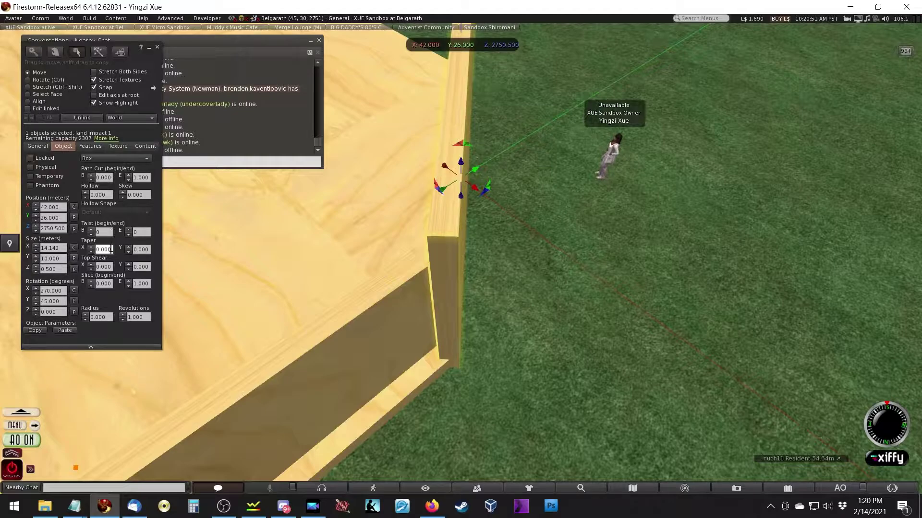
{"action": "type", "text": "0.1"}
{"action": "key", "text": "Return"}
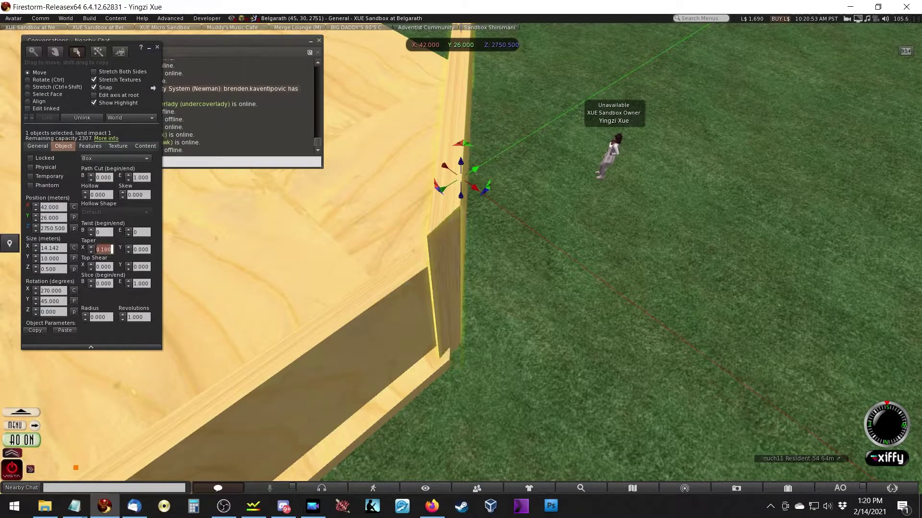
Rotate the angled wall to X 90°, Y 315°, Z 0° so its shorter tapered face points into the floor area
{"action": "key", "text": "ctrl"}
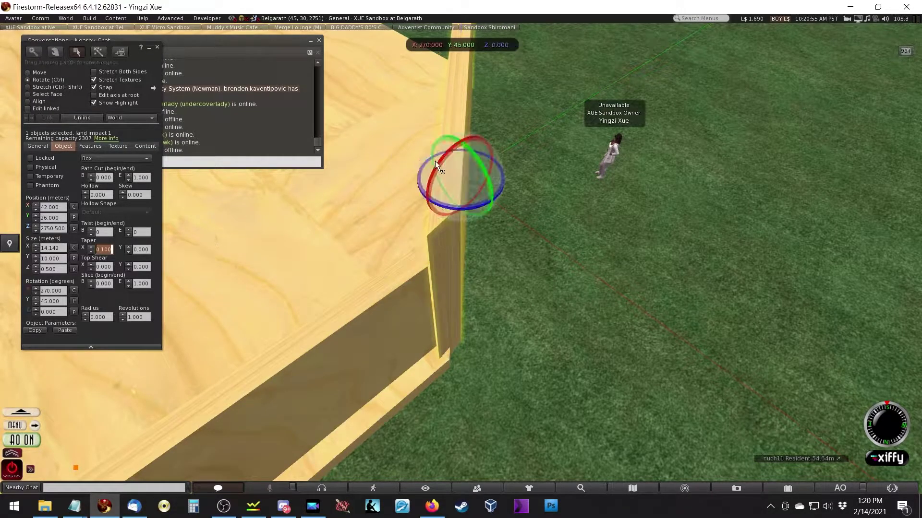
{"action": "key", "text": "ctrl"}
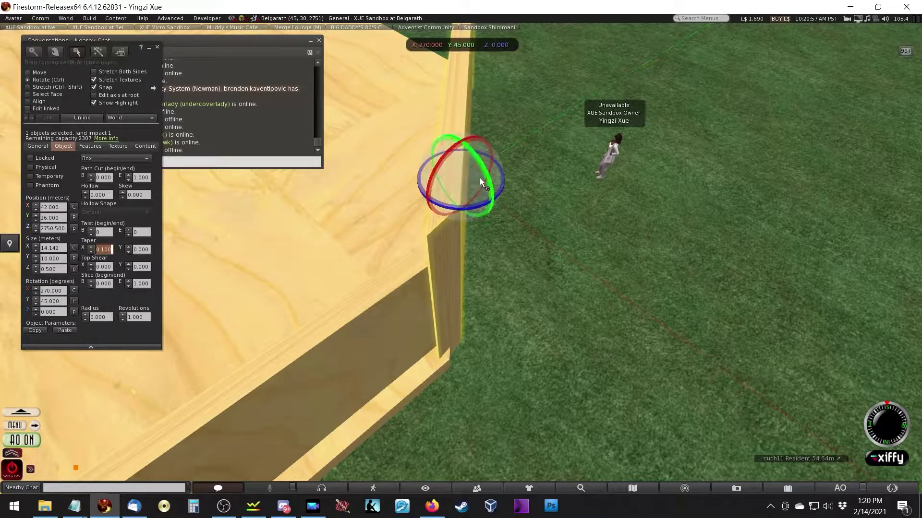
{"action": "left_click_drag", "start_coordinate": [488, 203], "coordinate": [311, 272]}
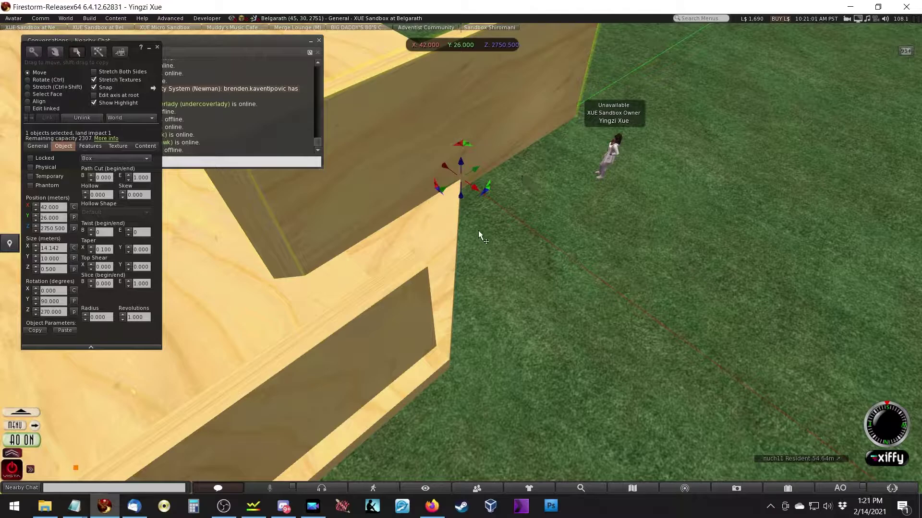
{"action": "left_click_drag", "start_coordinate": [442, 150], "coordinate": [460, 284], "text": "ctrl"}
{"action": "left_click_drag", "start_coordinate": [506, 187], "coordinate": [218, 168], "text": "ctrl"}
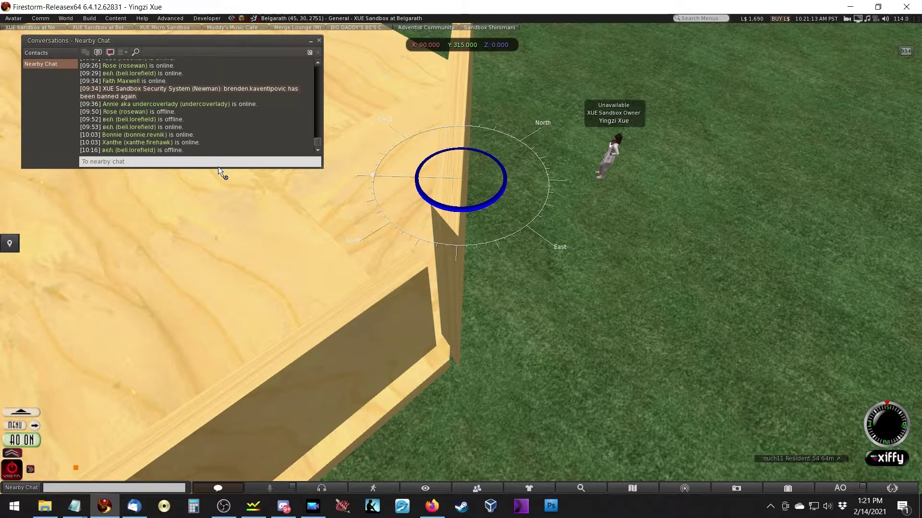
{"action": "left_click_drag", "start_coordinate": [218, 166], "coordinate": [218, 166], "text": "ctrl"}
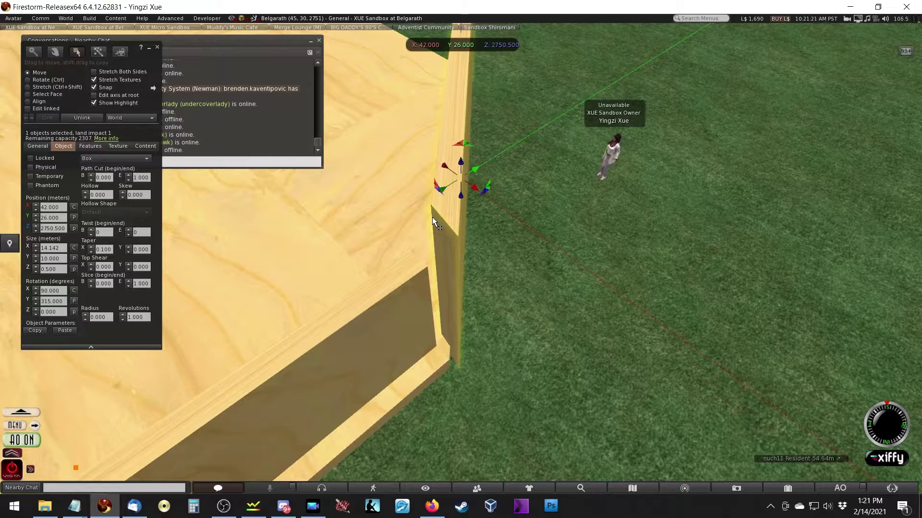
Switch the editing axes to Local and move the angled wall inward to about X 41.646, Y 25.646
{"action": "key", "text": "Escape"}
{"action": "key", "text": "ctrl+3"}
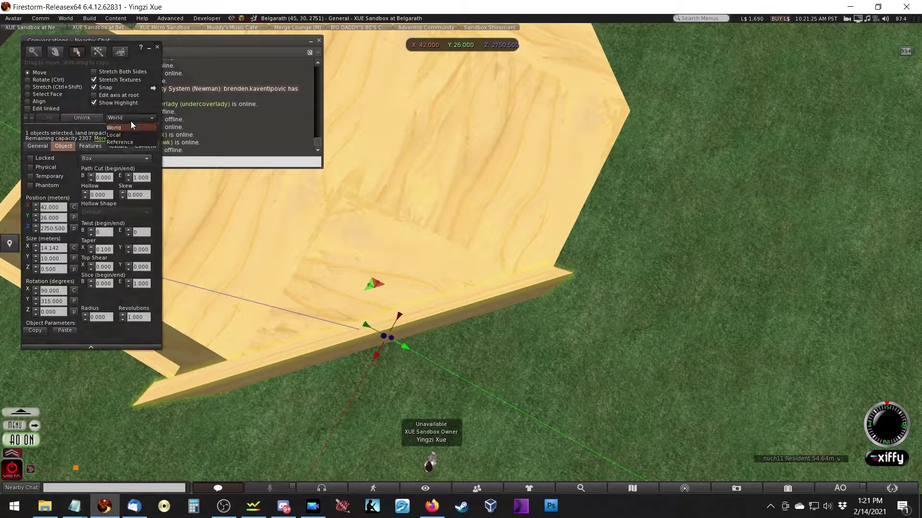
{"action": "key", "text": "Escape"}
{"action": "key", "text": "ctrl+3"}
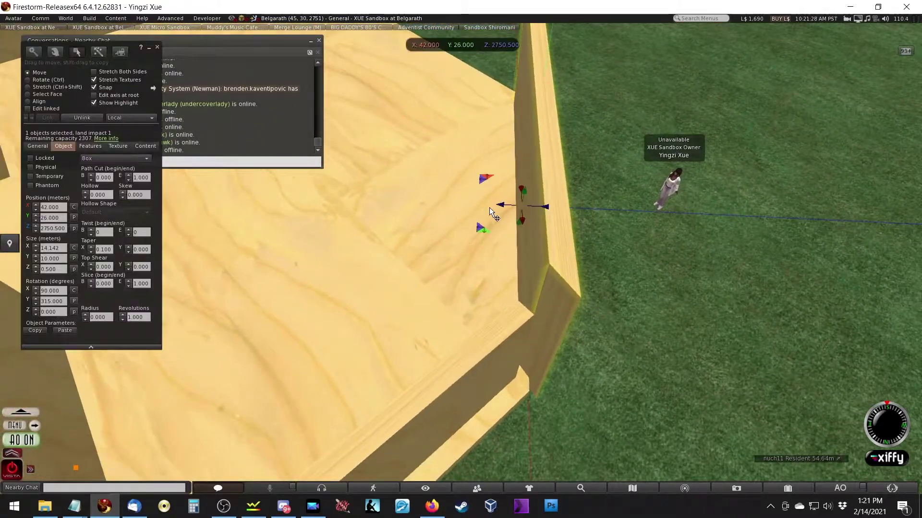
{"action": "left_click_drag", "start_coordinate": [498, 207], "coordinate": [509, 244]}
{"action": "key", "text": "Escape"}
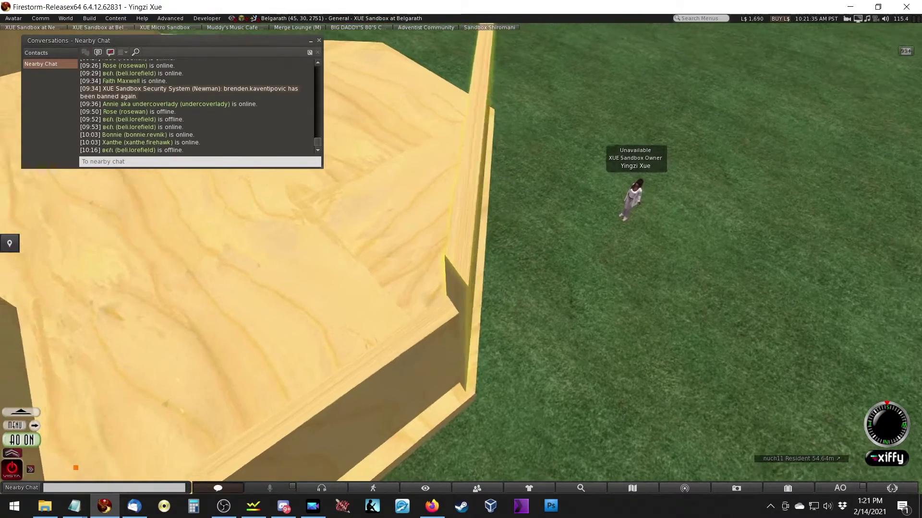
Adjust the angled wall along its local Z axis to about X 41.574, Y 25.574, near the adjoining wall's end
{"action": "left_click", "coordinate": [488, 154]}
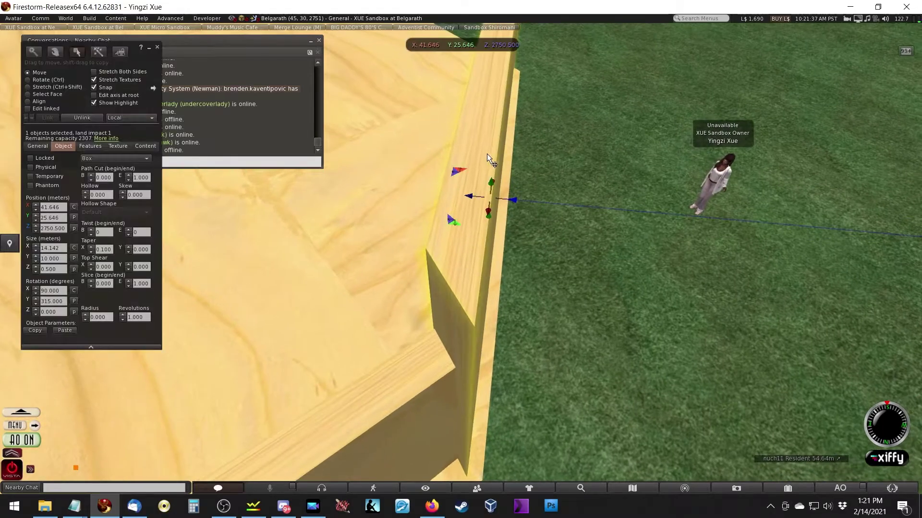
{"action": "mouse_move", "coordinate": [513, 200]}
{"action": "left_mouse_down"}
{"action": "mouse_move", "coordinate": [521, 204]}
{"action": "mouse_move", "coordinate": [498, 199]}
{"action": "left_mouse_up"}
{"action": "mouse_move", "coordinate": [463, 353]}
{"action": "left_mouse_down", "text": "alt"}
{"action": "mouse_move", "coordinate": [463, 259]}
{"action": "mouse_move", "coordinate": [463, 353]}
{"action": "left_mouse_up", "text": "alt"}
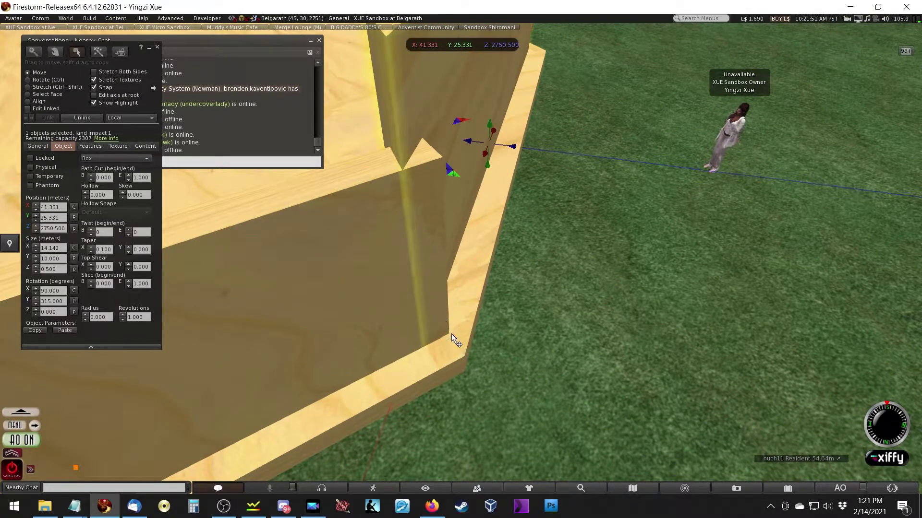
{"action": "left_click_drag", "start_coordinate": [433, 175], "coordinate": [433, 221], "text": "alt"}
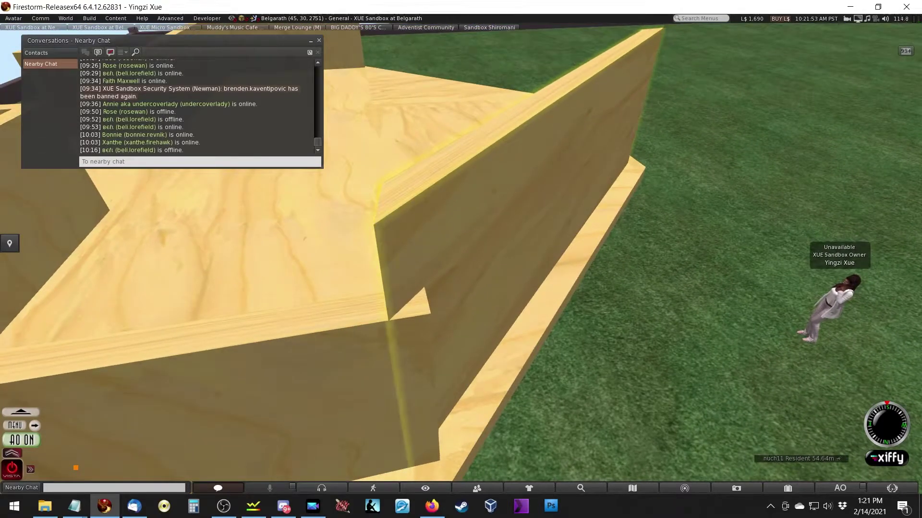
{"action": "left_click_drag", "start_coordinate": [566, 267], "coordinate": [573, 273]}
{"action": "left_click_drag", "start_coordinate": [502, 327], "coordinate": [498, 217], "text": "alt"}
{"action": "left_click_drag", "start_coordinate": [514, 169], "coordinate": [417, 183]}
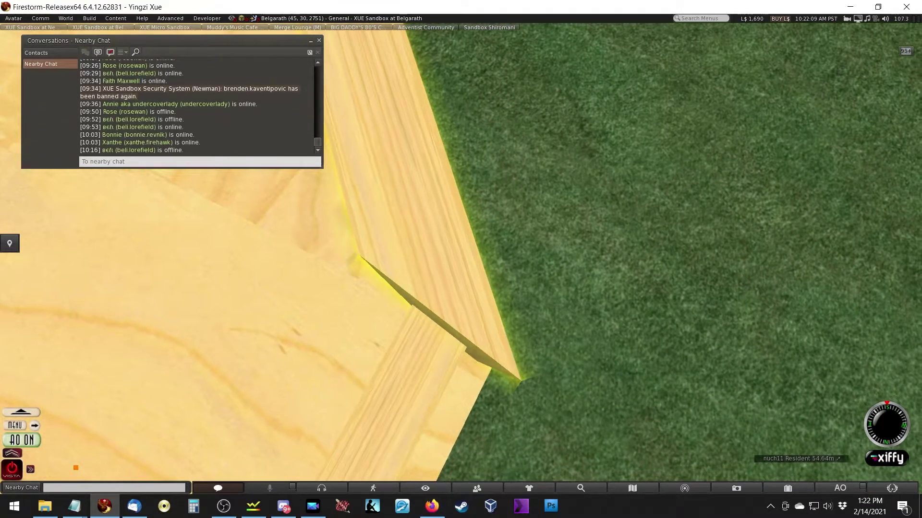
Try an X taper of 0.125 on the angled wall to match the floor corner's angle
{"action": "right_click", "coordinate": [420, 269]}
{"action": "left_click", "coordinate": [432, 279]}
{"action": "left_click", "coordinate": [105, 250]}
{"action": "type", "text": "0.125"}
{"action": "key", "text": "Return"}
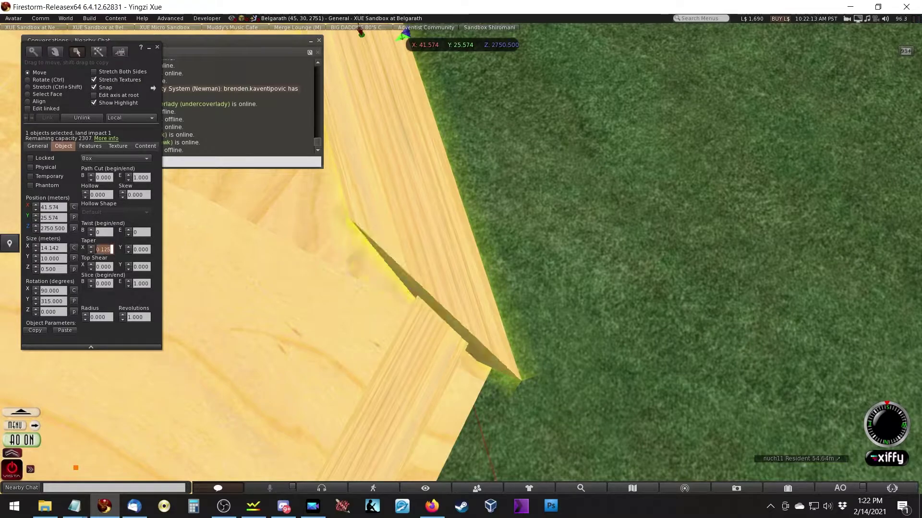
Try X tapers of 0.05 and 0.075 on the angled wall and settle on 0.07 for the corner joint
{"action": "key", "text": "BackSpace"}
{"action": "key", "text": "BackSpace"}
{"action": "key", "text": "BackSpace"}
{"action": "type", "text": "05"}
{"action": "key", "text": "Return"}
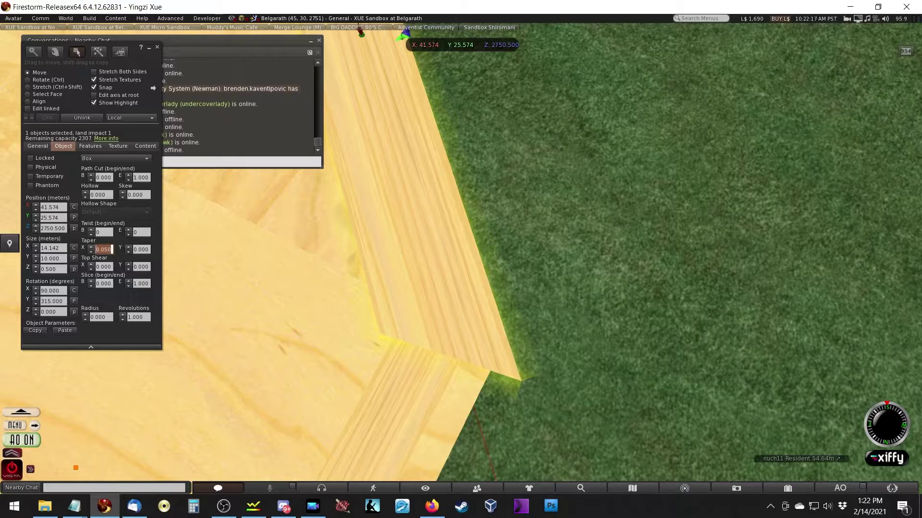
{"action": "type", "text": "5"}
{"action": "key", "text": "Return"}
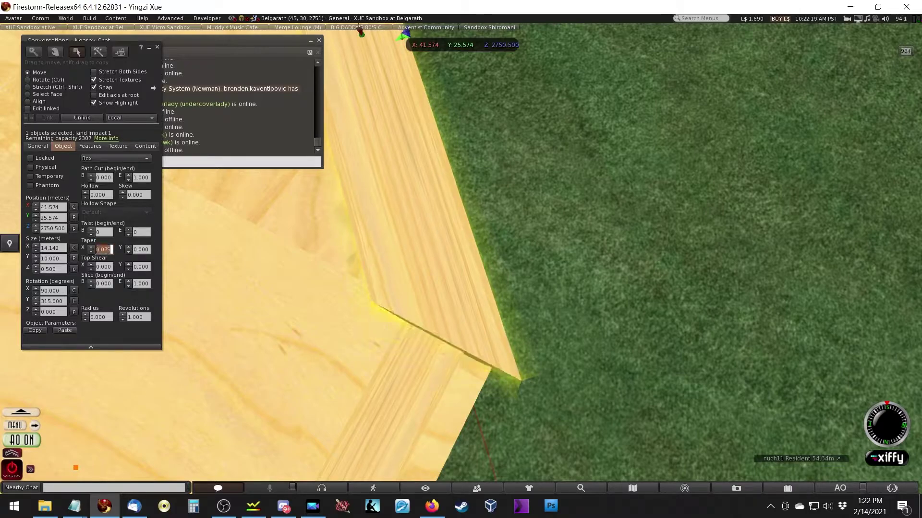
{"action": "key", "text": "Escape"}
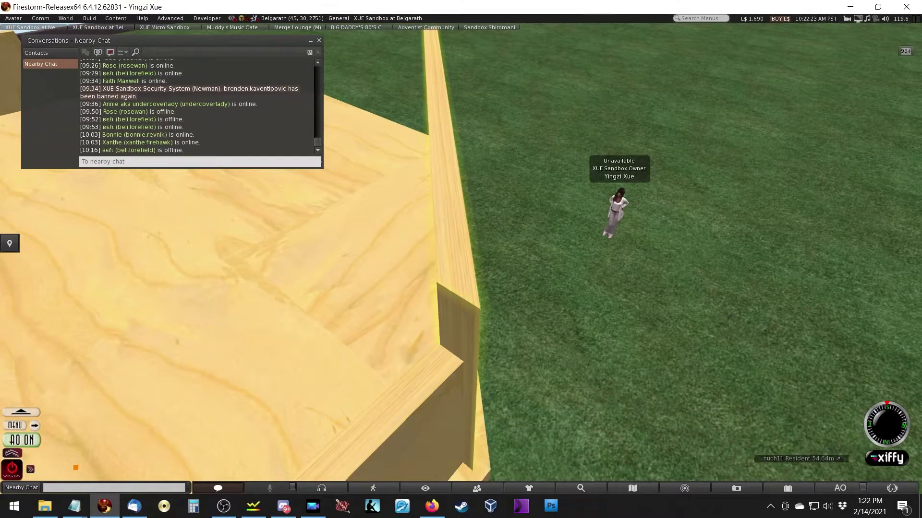
Shorten the angled wall's X size to 13 m to pull its ends in from the floor corners
{"action": "left_click", "coordinate": [494, 238]}
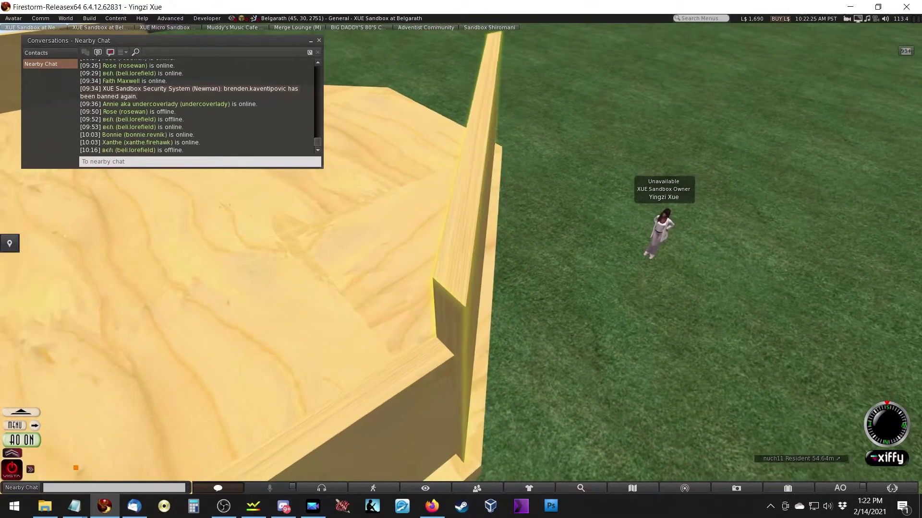
{"action": "left_click_drag", "start_coordinate": [494, 246], "coordinate": [46, 359]}
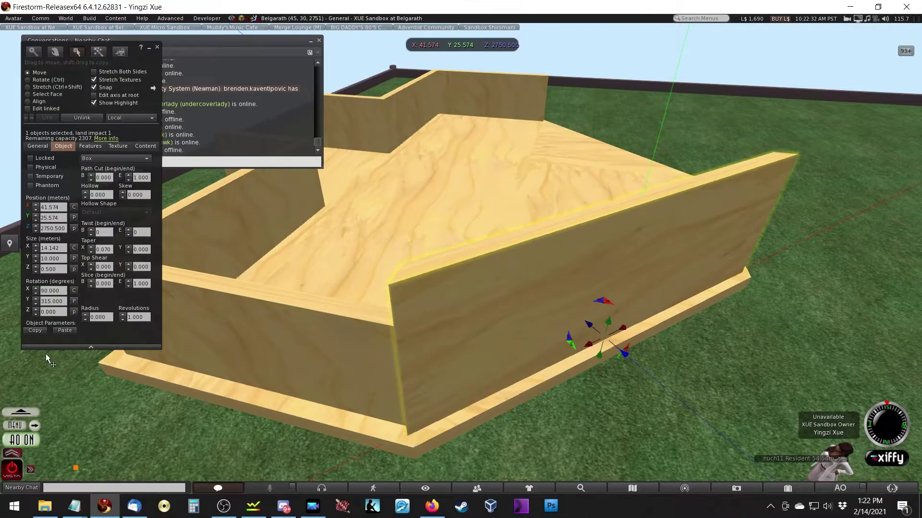
{"action": "left_click", "coordinate": [60, 248]}
{"action": "type", "text": "13"}
{"action": "key", "text": "Return"}
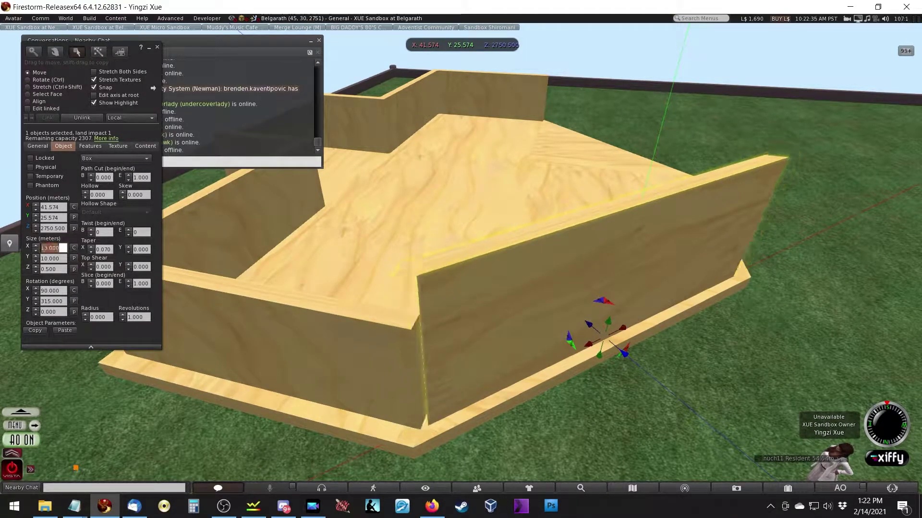
Try X sizes of 13.25 m and 13.45 m on the angled wall to close its corner gap
{"action": "left_click_drag", "start_coordinate": [295, 235], "coordinate": [454, 247], "text": "ctrl+alt"}
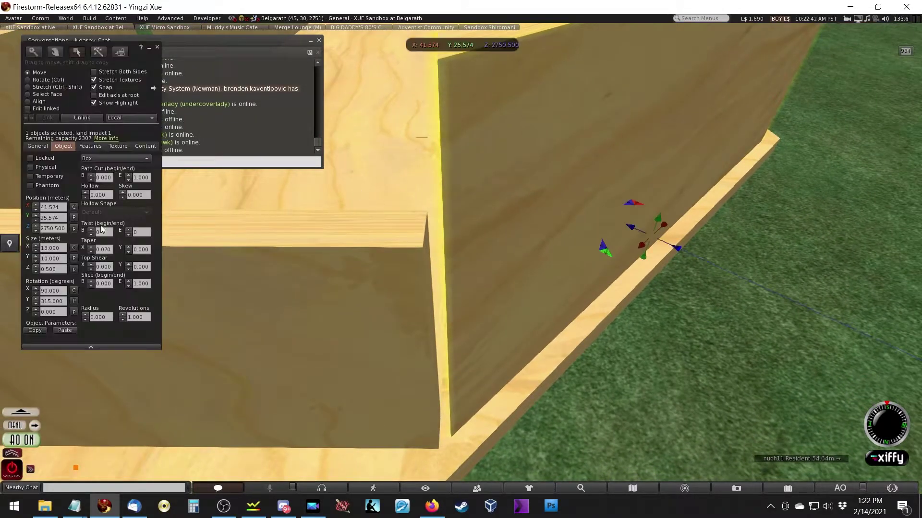
{"action": "left_click_drag", "start_coordinate": [49, 248], "coordinate": [125, 254]}
{"action": "type", "text": "25"}
{"action": "key", "text": "Return"}
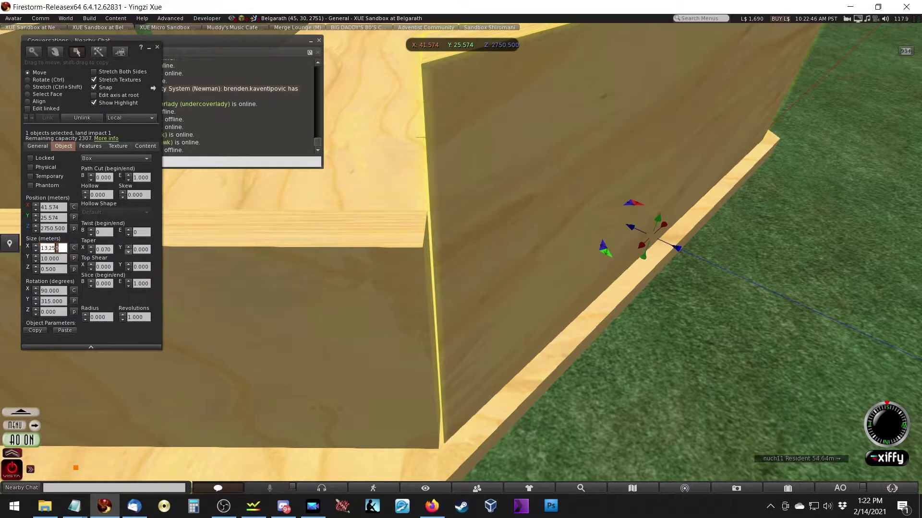
{"action": "type", "text": "45"}
{"action": "key", "text": "Return"}
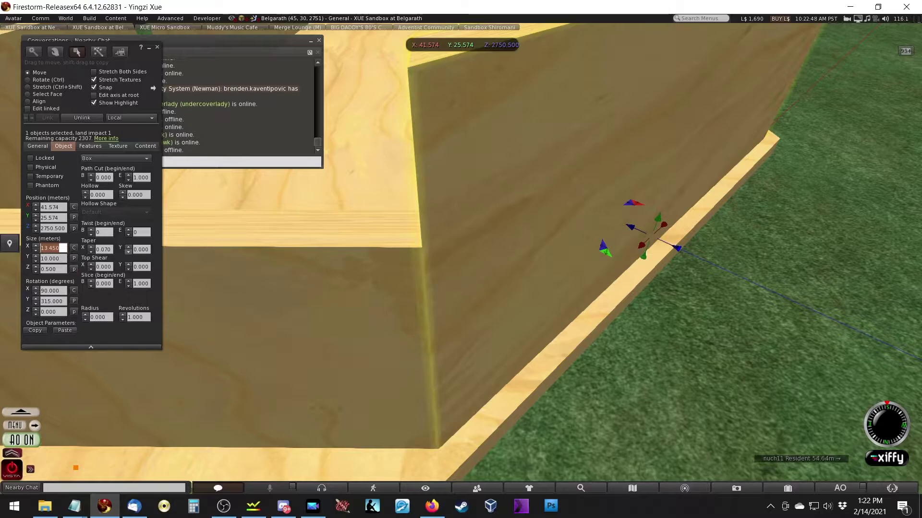
{"action": "key", "text": "Escape"}
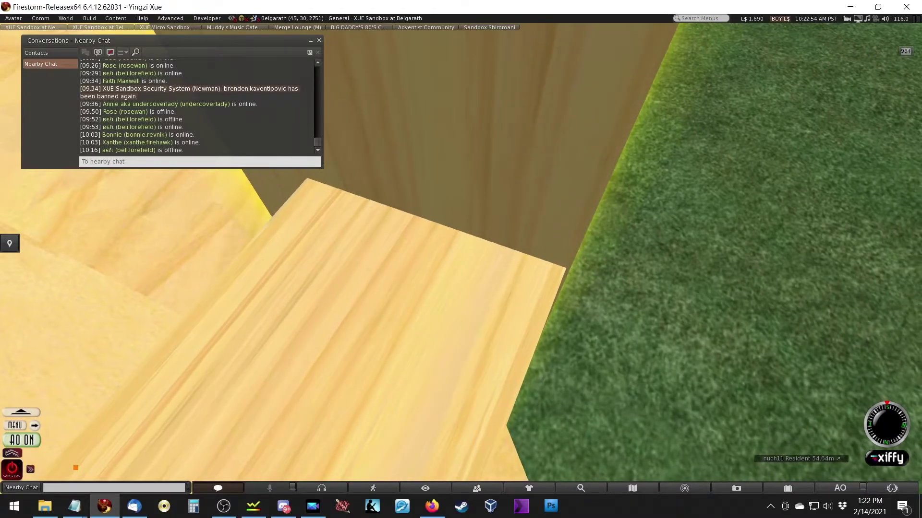
Try X sizes of 13.415, 13.42 and 13.43 m on the angled wall to refine the corner joint
{"action": "left_click", "coordinate": [460, 262]}
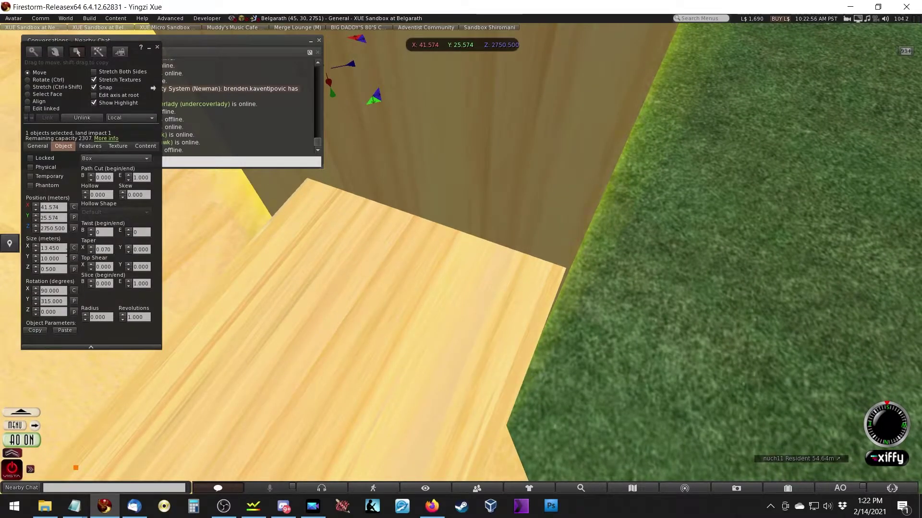
{"action": "left_click", "coordinate": [59, 248]}
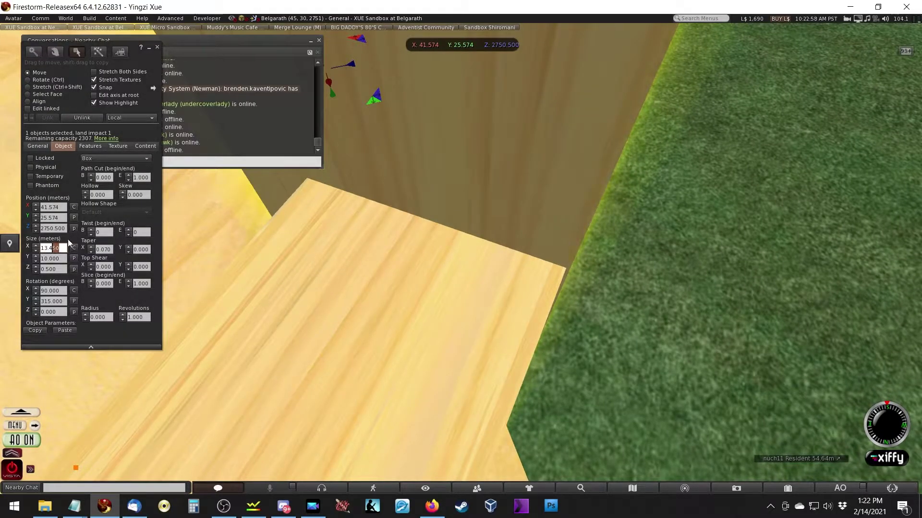
{"action": "key", "text": "Return"}
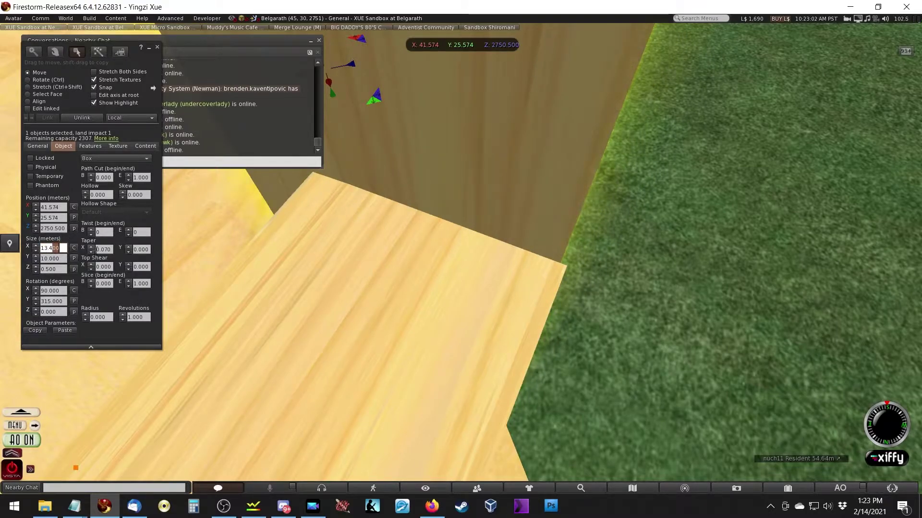
{"action": "type", "text": "15"}
{"action": "key", "text": "Return"}
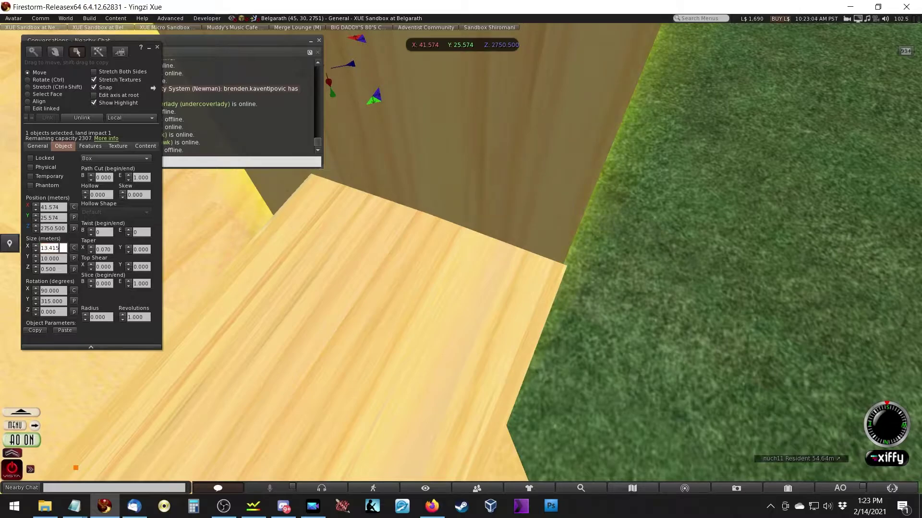
{"action": "key", "text": "Return"}
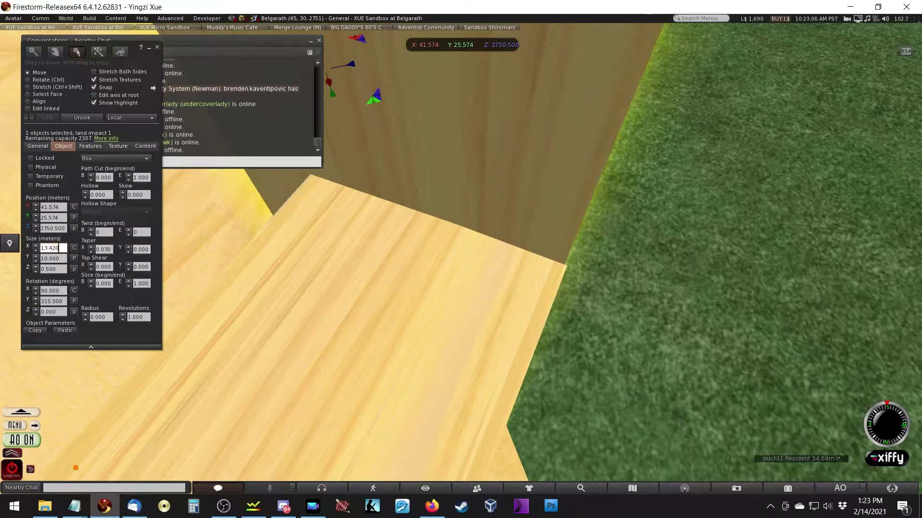
{"action": "key", "text": "Return"}
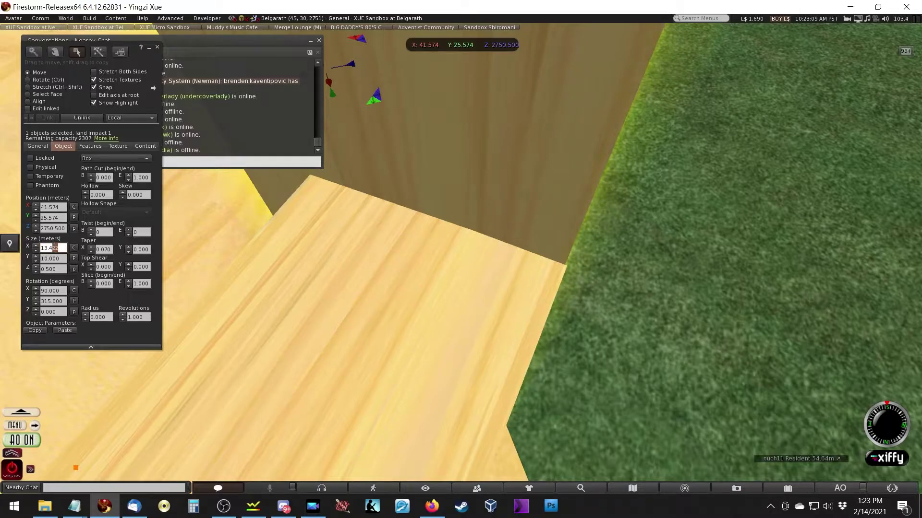
{"action": "key", "text": "Return"}
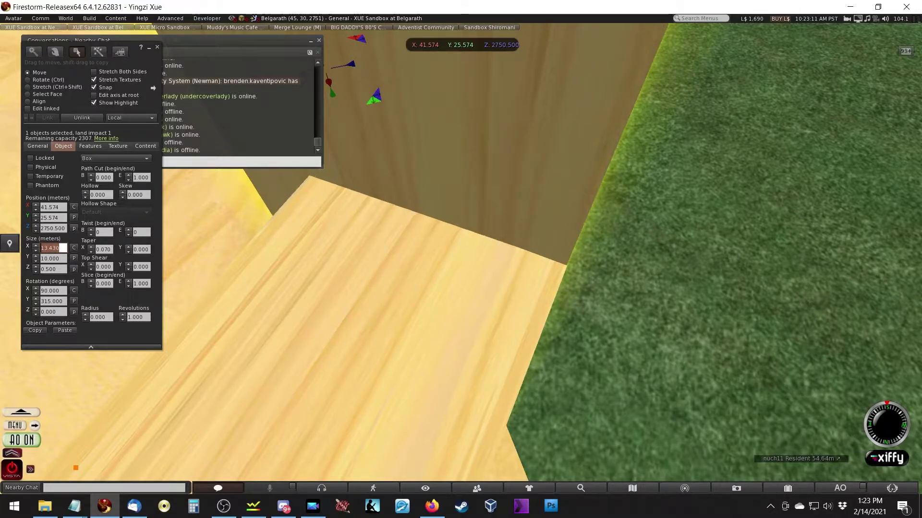
Try an X size of 13.435 m on the angled wall and settle on 13.432 m
{"action": "left_click", "coordinate": [59, 247]}
{"action": "key", "text": "BackSpace"}
{"action": "type", "text": "5"}
{"action": "key", "text": "Return"}
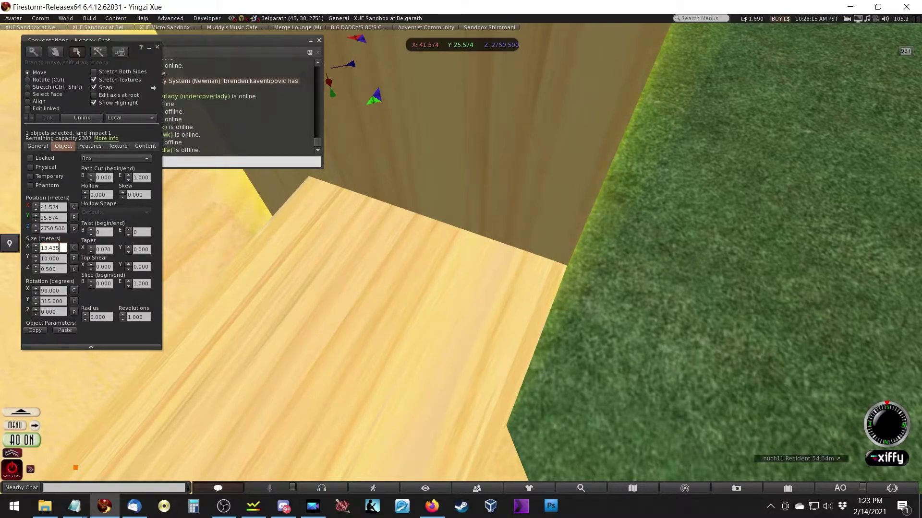
{"action": "key", "text": "Return"}
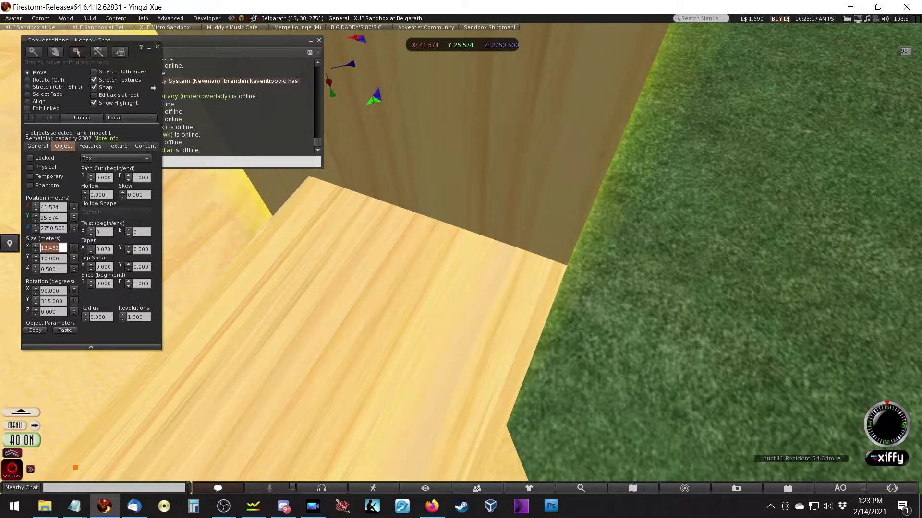
{"action": "key", "text": "Escape"}
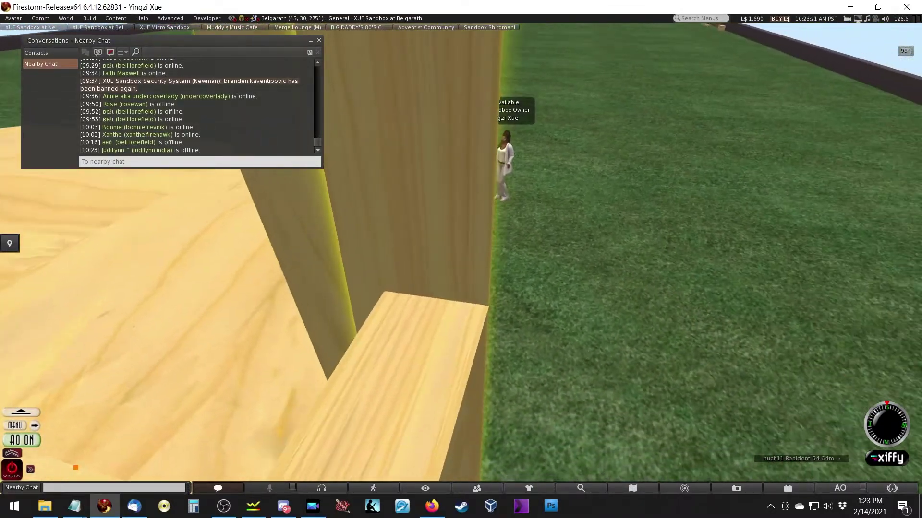
Stretch the angled wall's inner face to thin it to about 0.325 m at the corner
{"action": "key", "text": "ctrl+b"}
{"action": "left_click", "coordinate": [461, 258]}
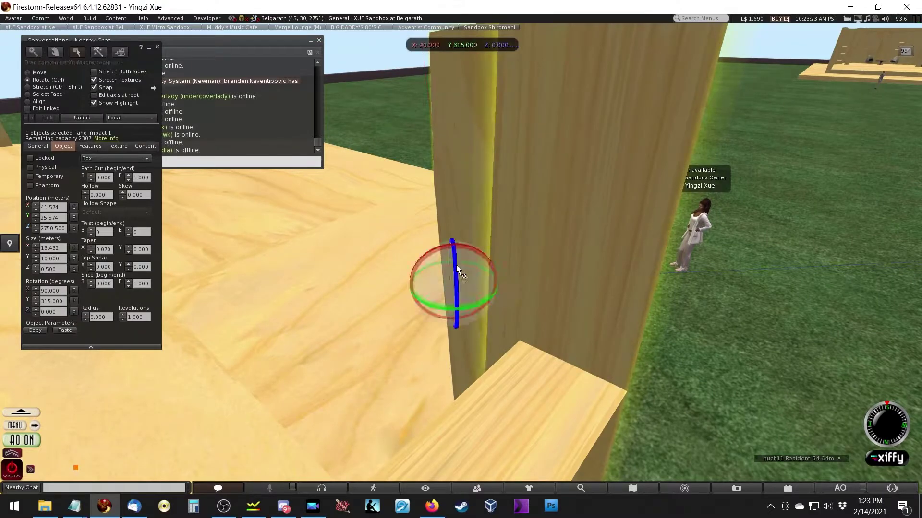
{"action": "left_click_drag", "start_coordinate": [444, 285], "coordinate": [474, 298], "text": "ctrl+shift"}
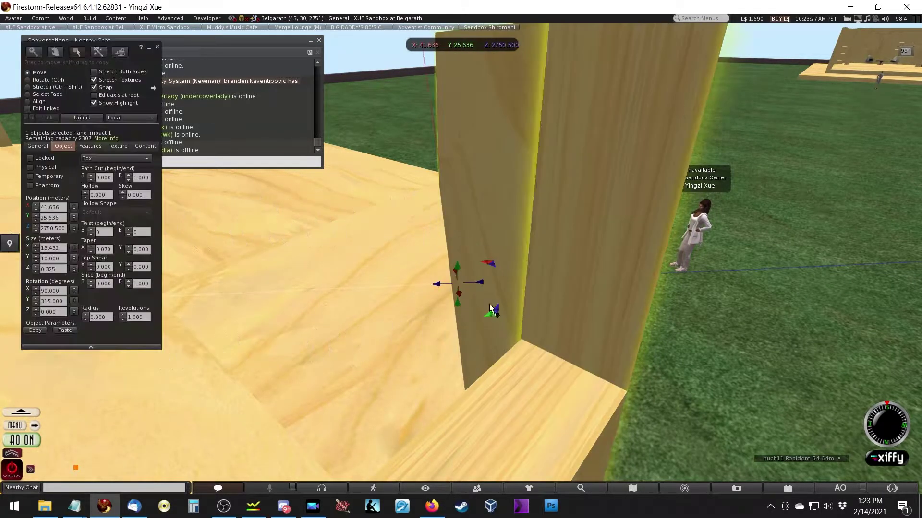
{"action": "key", "text": "Escape"}
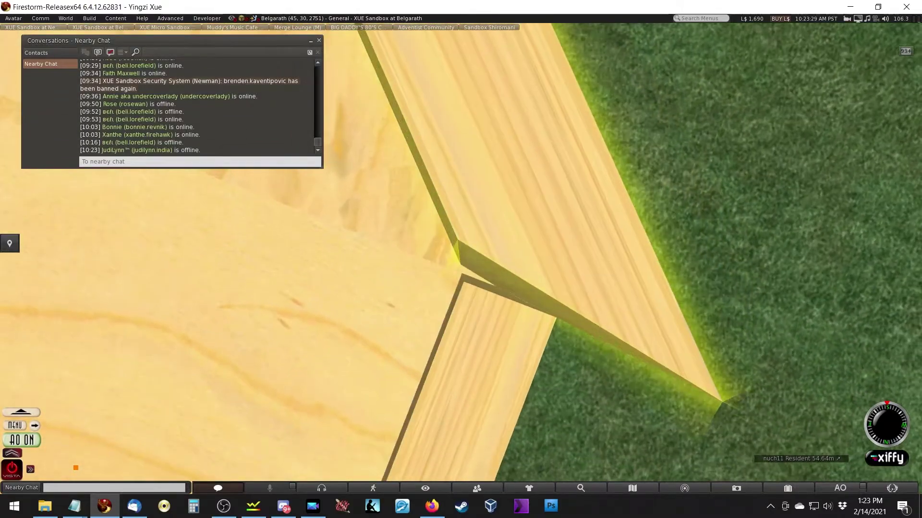
Set the angled wall's X taper to 0.05 to line its end up with the adjoining wall
{"action": "left_click", "coordinate": [509, 205]}
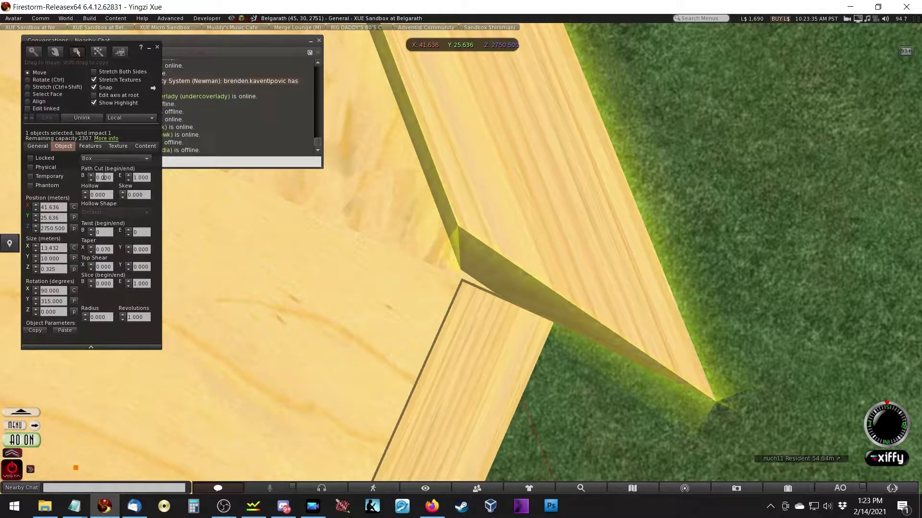
{"action": "left_click", "coordinate": [107, 250]}
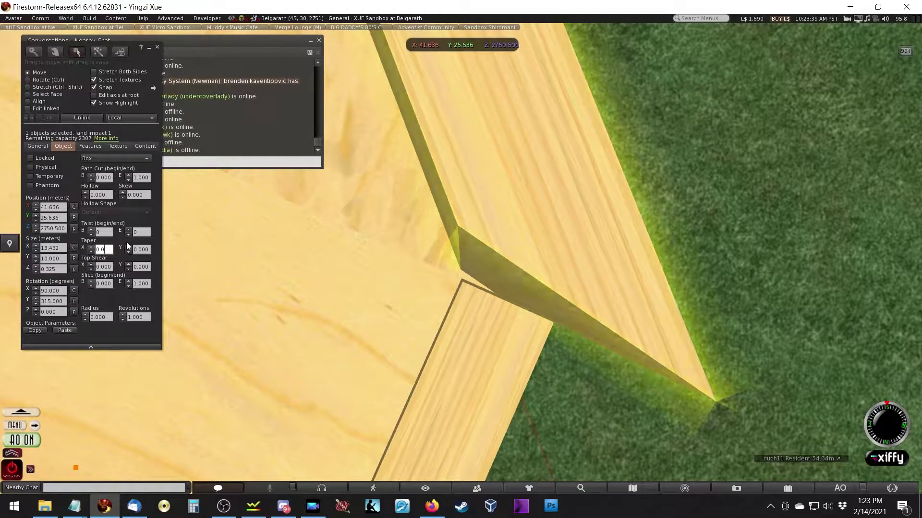
{"action": "key", "text": "BackSpace"}
{"action": "type", "text": "5"}
{"action": "key", "text": "Return"}
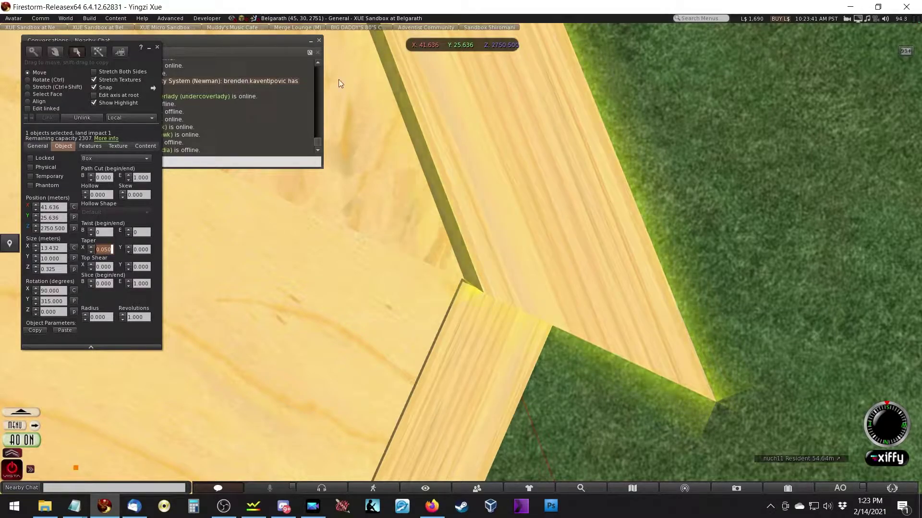
{"action": "key", "text": "Escape"}
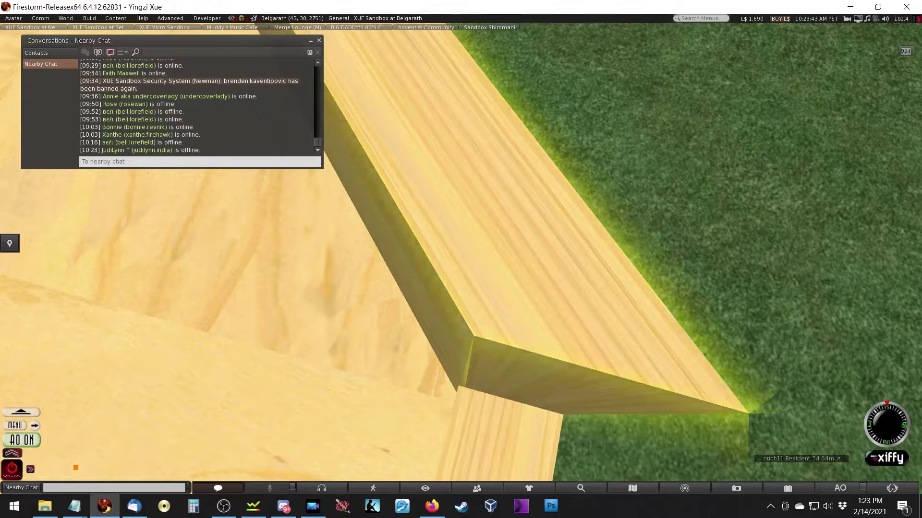
Try lowering the angled wall's top to a Y size of about 9.911 m, and undo the change
{"action": "key", "text": "ctrl+3"}
{"action": "left_click", "coordinate": [445, 240]}
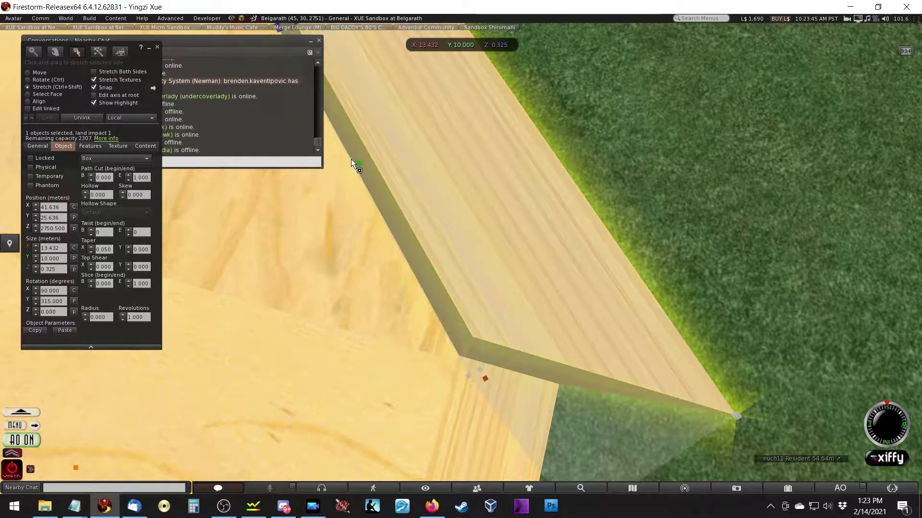
{"action": "left_click_drag", "start_coordinate": [359, 164], "coordinate": [359, 164]}
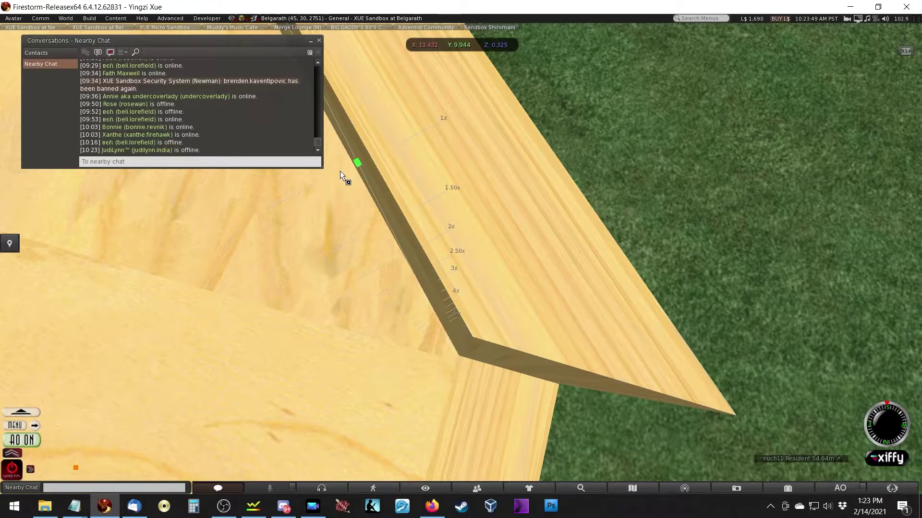
{"action": "left_click_drag", "start_coordinate": [340, 171], "coordinate": [336, 173]}
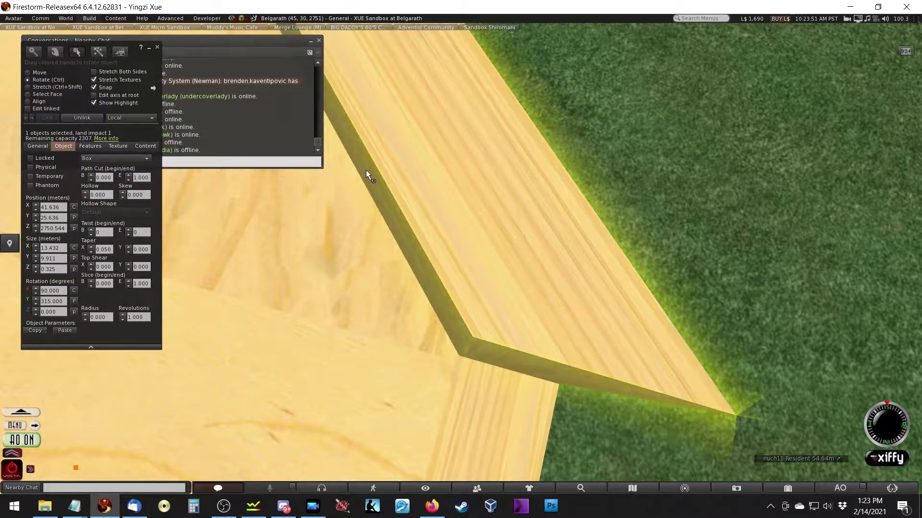
{"action": "key", "text": "ctrl+z"}
Stretch the angled wall to a Y size of about 8.7 m and a thickness of about 0.372 m to meet the adjoining wall
{"action": "left_click_drag", "start_coordinate": [417, 191], "coordinate": [422, 162], "text": "alt"}
{"action": "left_click_drag", "start_coordinate": [414, 93], "coordinate": [411, 92], "text": "ctrl+shift"}
{"action": "left_click_drag", "start_coordinate": [439, 189], "coordinate": [460, 252], "text": "ctrl+alt"}
{"action": "left_click_drag", "start_coordinate": [493, 278], "coordinate": [448, 200], "text": "ctrl+alt"}
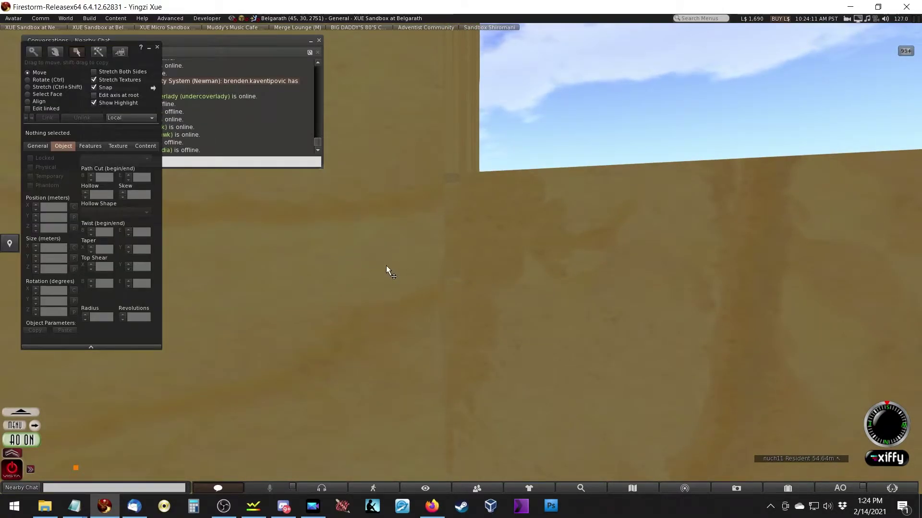
{"action": "left_click_drag", "start_coordinate": [429, 274], "coordinate": [543, 267], "text": "ctrl+alt"}
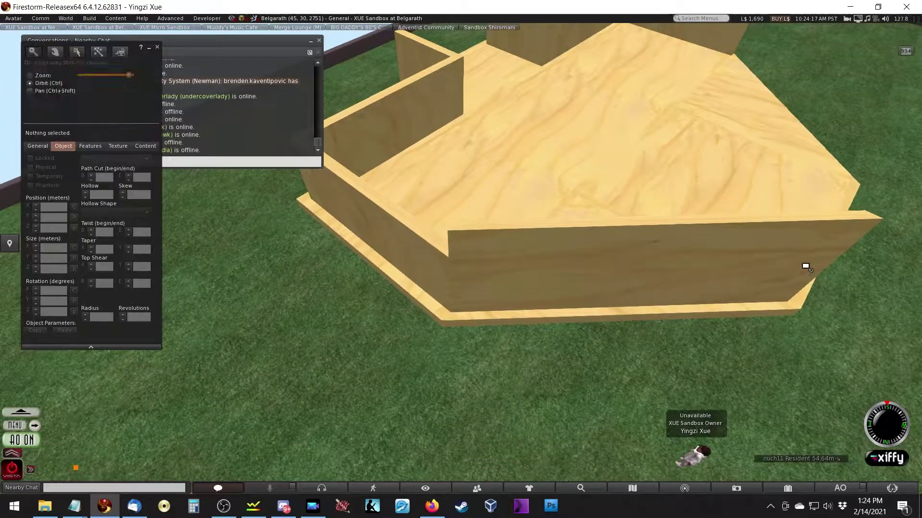
Duplicate the 9.5 m straight wall beside the entrance and move the copy across the floor to X 30, Y 30.5
{"action": "key", "text": "ctrl+b"}
{"action": "left_click_drag", "start_coordinate": [435, 259], "coordinate": [434, 247], "text": "ctrl+alt"}
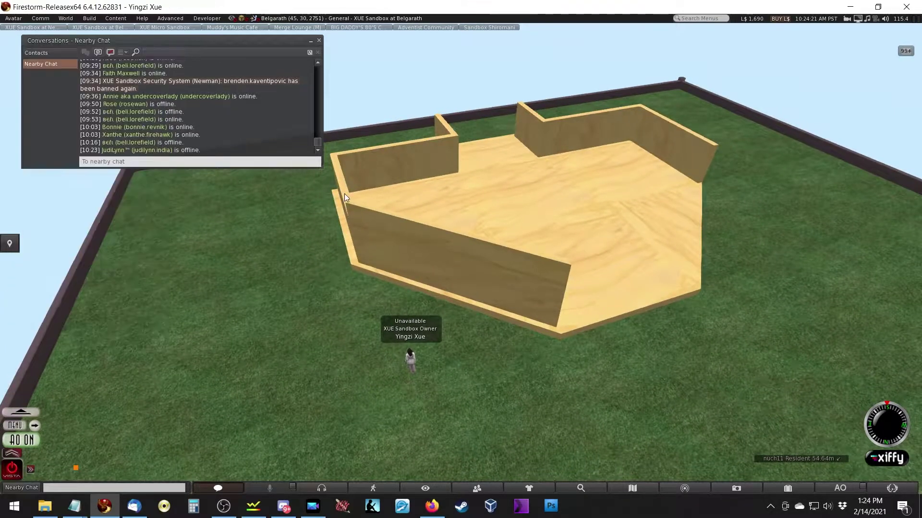
{"action": "left_click", "coordinate": [344, 193]}
{"action": "left_click_drag", "start_coordinate": [372, 199], "coordinate": [718, 135]}
{"action": "key", "text": "ctrl"}
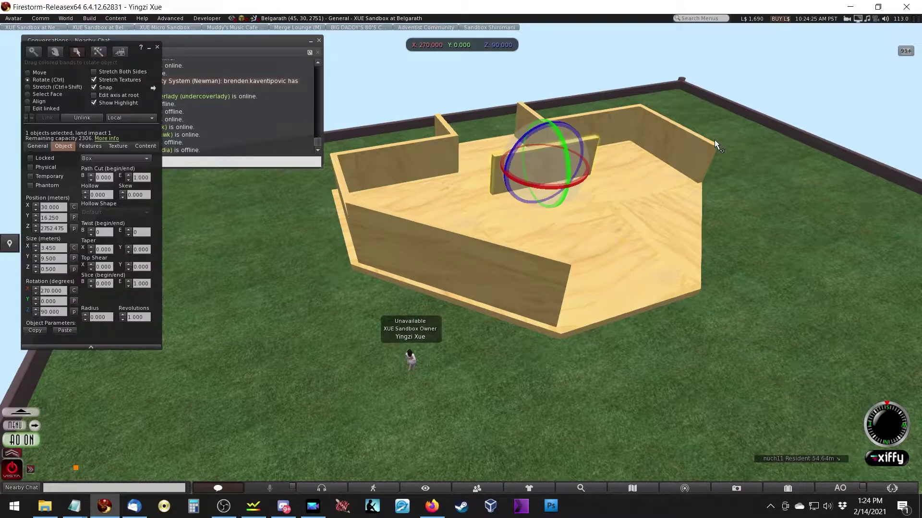
{"action": "left_click_drag", "start_coordinate": [563, 140], "coordinate": [577, 261]}
{"action": "key", "text": "Escape"}
{"action": "left_click_drag", "start_coordinate": [402, 247], "coordinate": [402, 192], "text": "alt"}
{"action": "left_click", "coordinate": [685, 361]}
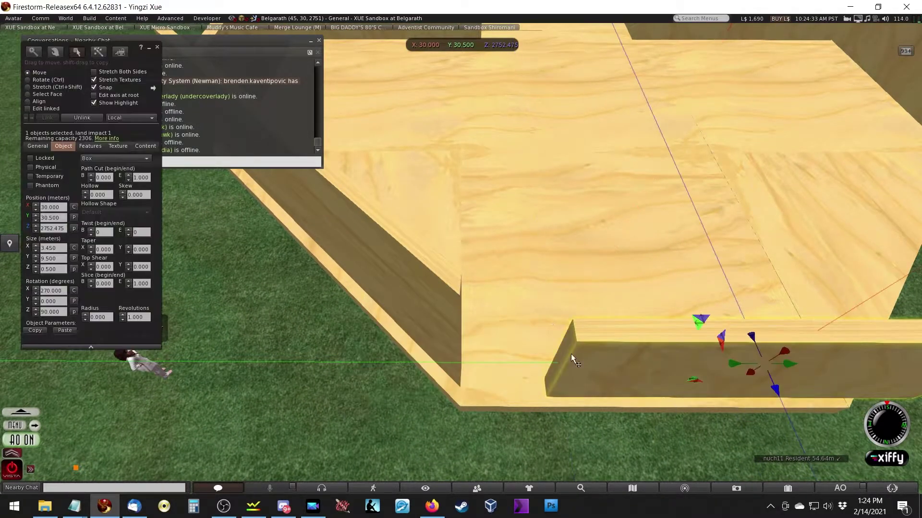
Switch to World axes and move the copied wall to X 32.25, Y 30.25, against the angled wall's end
{"action": "left_click", "coordinate": [126, 117]}
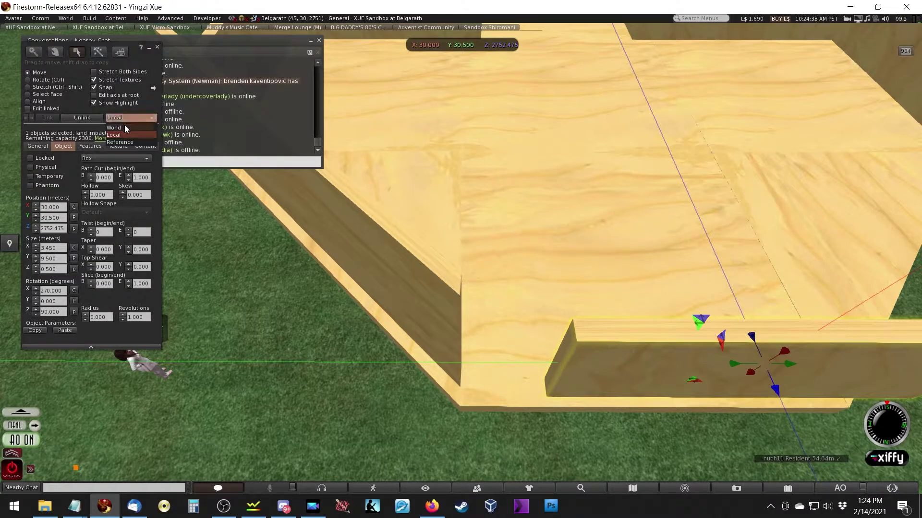
{"action": "left_click", "coordinate": [125, 125]}
{"action": "left_click_drag", "start_coordinate": [737, 364], "coordinate": [694, 450]}
{"action": "left_click_drag", "start_coordinate": [676, 390], "coordinate": [761, 352]}
{"action": "key", "text": "ctrl+alt"}
{"action": "left_click_drag", "start_coordinate": [462, 303], "coordinate": [485, 206], "text": "ctrl+alt"}
{"action": "left_click", "coordinate": [381, 177], "text": "ctrl"}
{"action": "key", "text": "ctrl+shift"}
{"action": "key", "text": "ctrl+alt"}
{"action": "left_click_drag", "start_coordinate": [492, 284], "coordinate": [469, 264], "text": "ctrl+alt"}
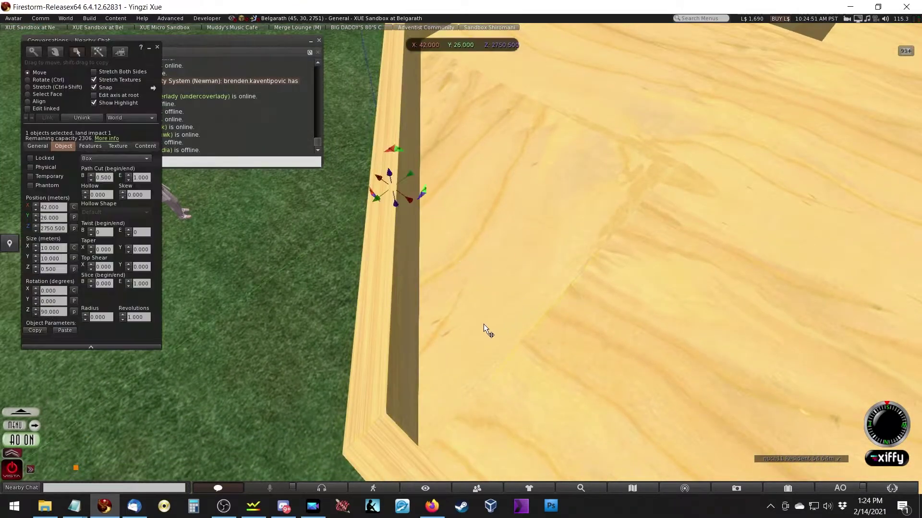
Set the angled wall's transparency to 60% to reveal the overlap at the corner
{"action": "left_click_drag", "start_coordinate": [369, 425], "coordinate": [442, 253], "text": "ctrl+alt"}
{"action": "left_click", "coordinate": [493, 263]}
{"action": "left_click", "coordinate": [433, 250]}
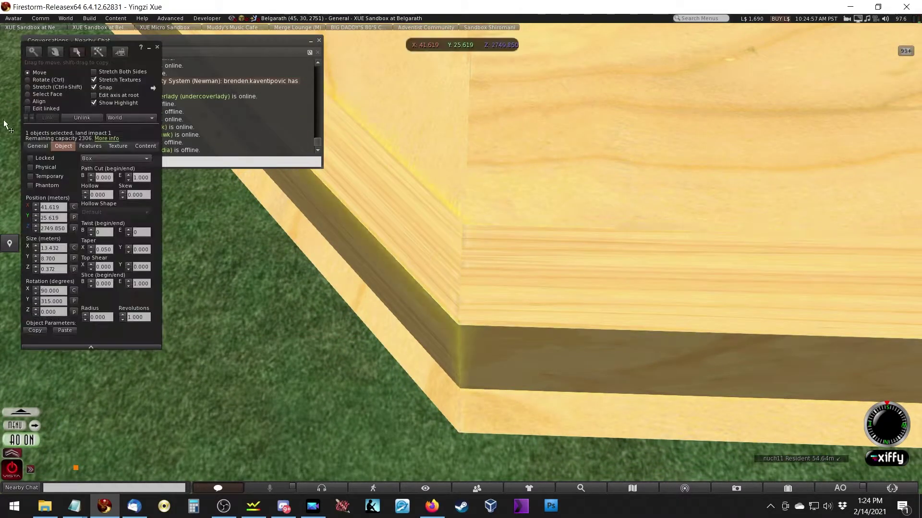
{"action": "left_click", "coordinate": [118, 145]}
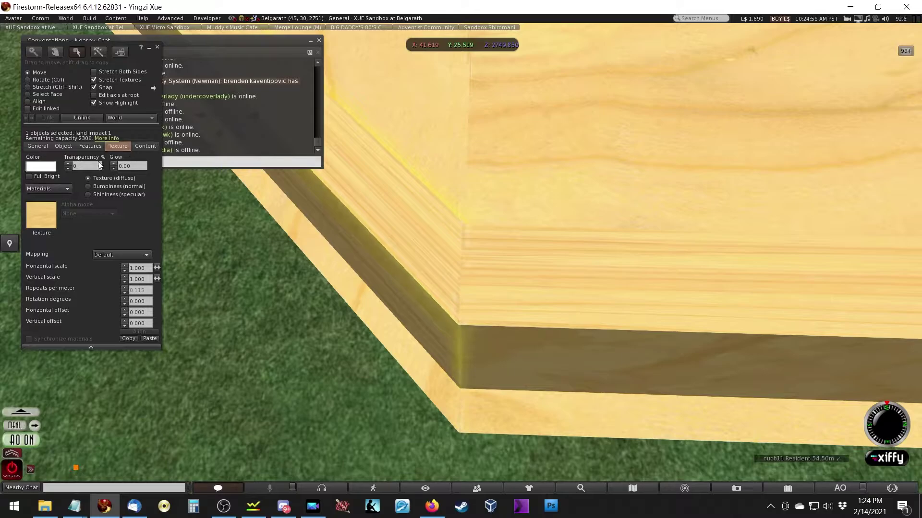
{"action": "type", "text": "60"}
{"action": "key", "text": "Return"}
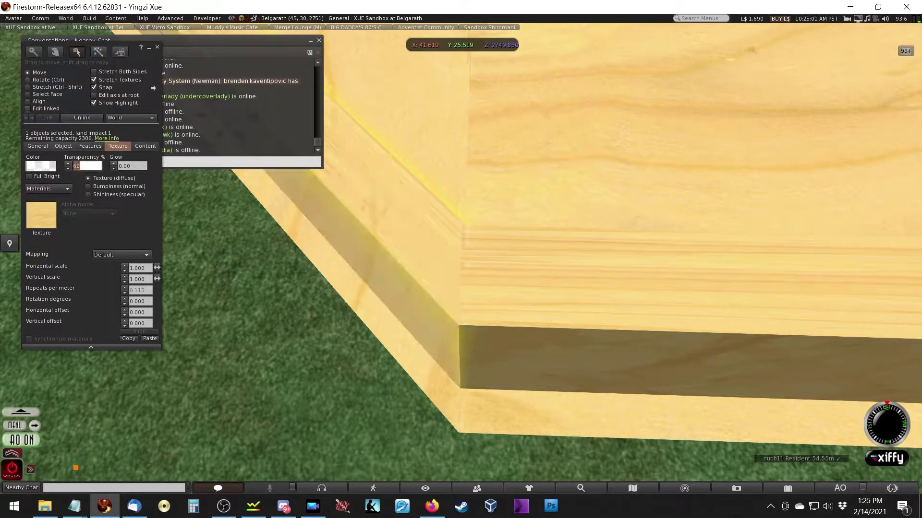
Set the copied straight wall's transparency to 60% as well and examine its overlap with the angled wall at the corner
{"action": "left_click", "coordinate": [458, 297]}
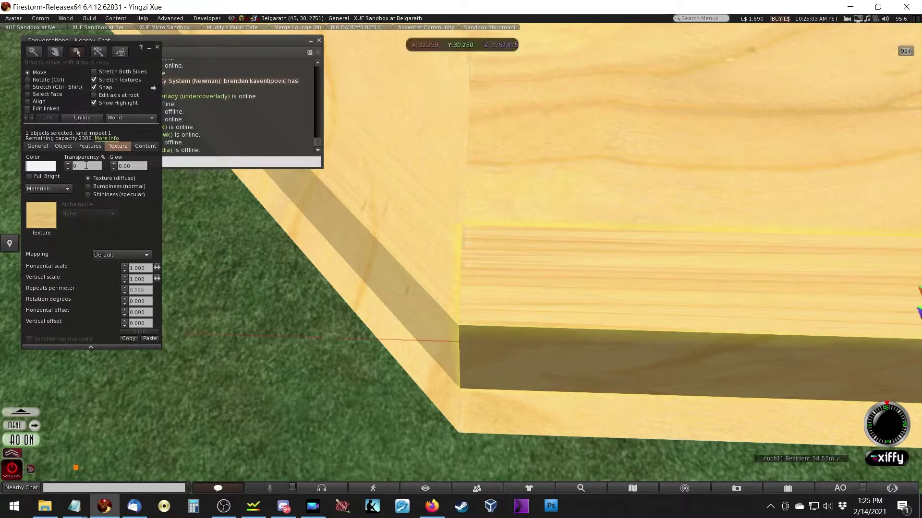
{"action": "key", "text": "Return"}
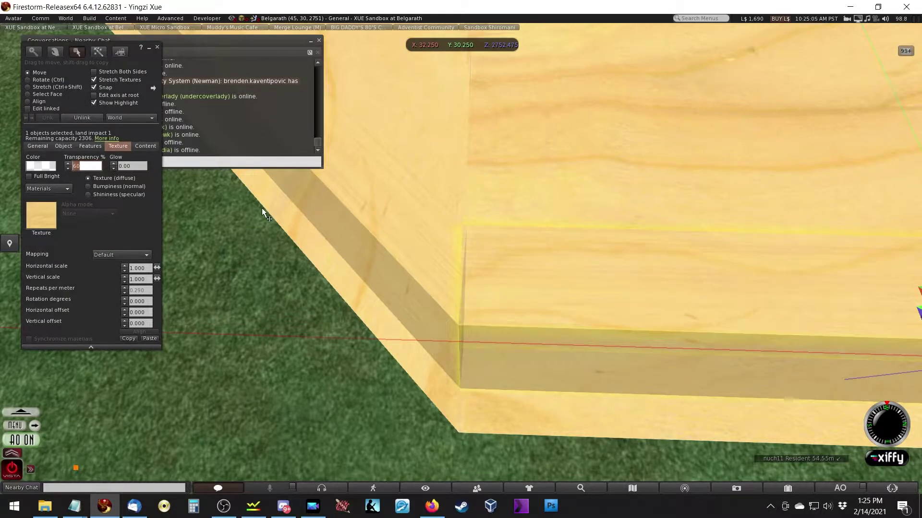
{"action": "key", "text": "Escape"}
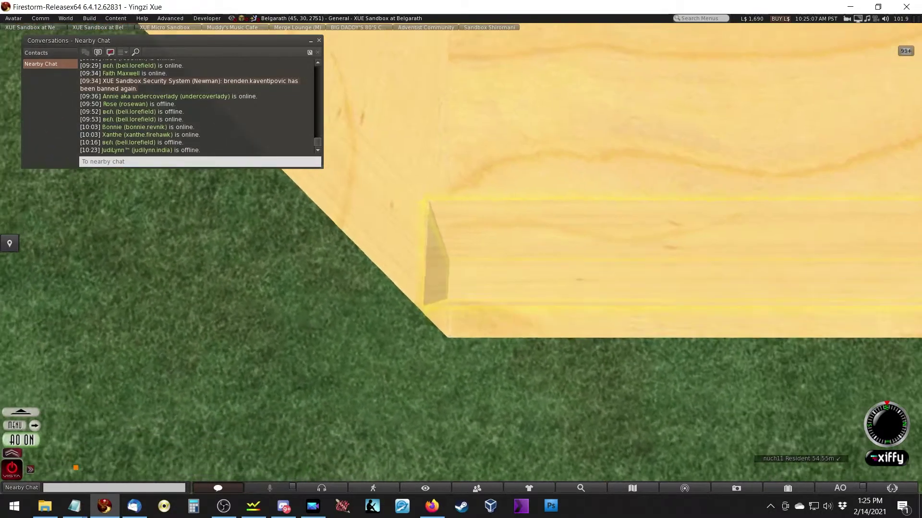
{"action": "left_click", "coordinate": [454, 197], "text": "alt"}
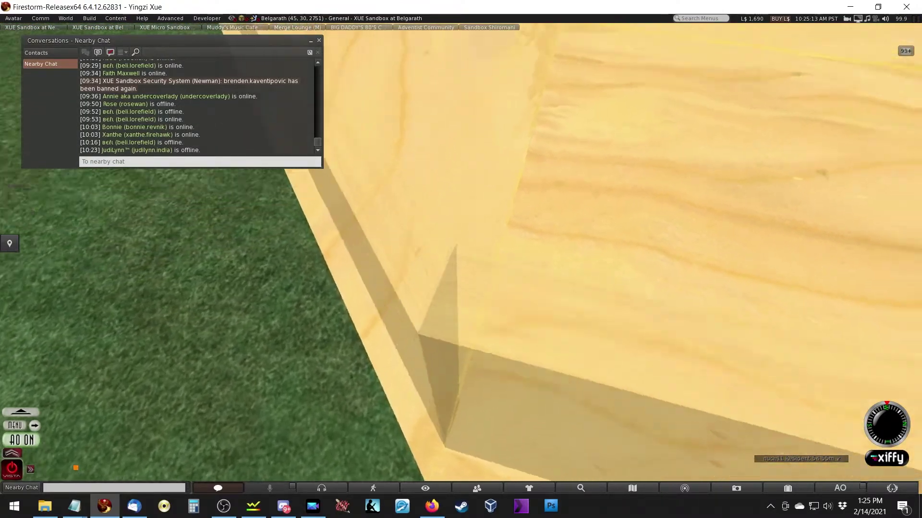
{"action": "key", "text": "ctrl+3"}
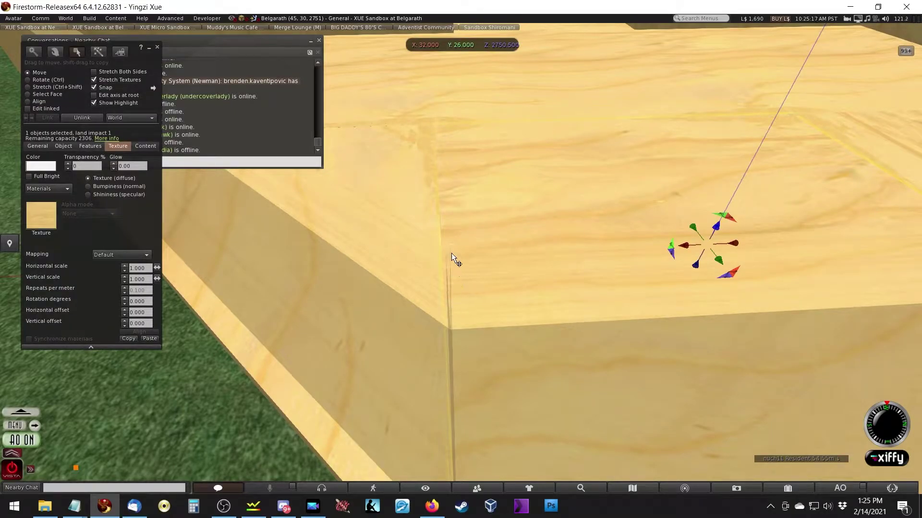
{"action": "scroll", "coordinate": [447, 290], "scroll_direction": "down", "scroll_amount": 6}
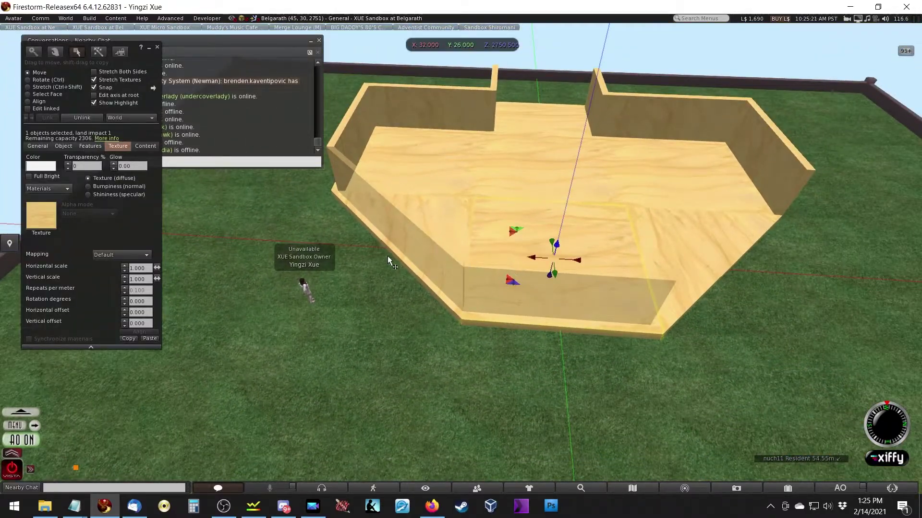
Select the angled wall together with the adjoining straight wall and set their transparency to 0%
{"action": "left_click", "coordinate": [410, 243]}
{"action": "left_click", "coordinate": [534, 291], "text": "shift"}
{"action": "left_click", "coordinate": [86, 166]}
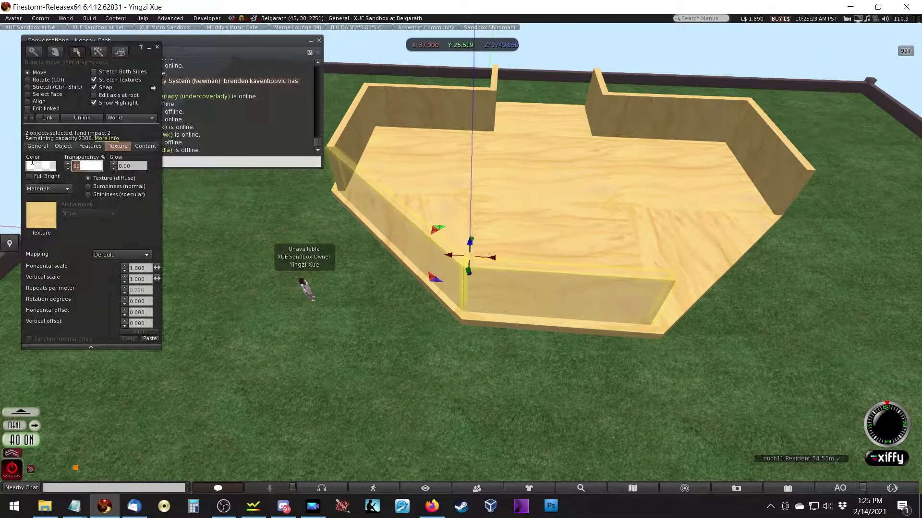
{"action": "type", "text": "0"}
{"action": "key", "text": "Tab"}
{"action": "left_click_drag", "start_coordinate": [339, 117], "coordinate": [461, 260], "text": "alt"}
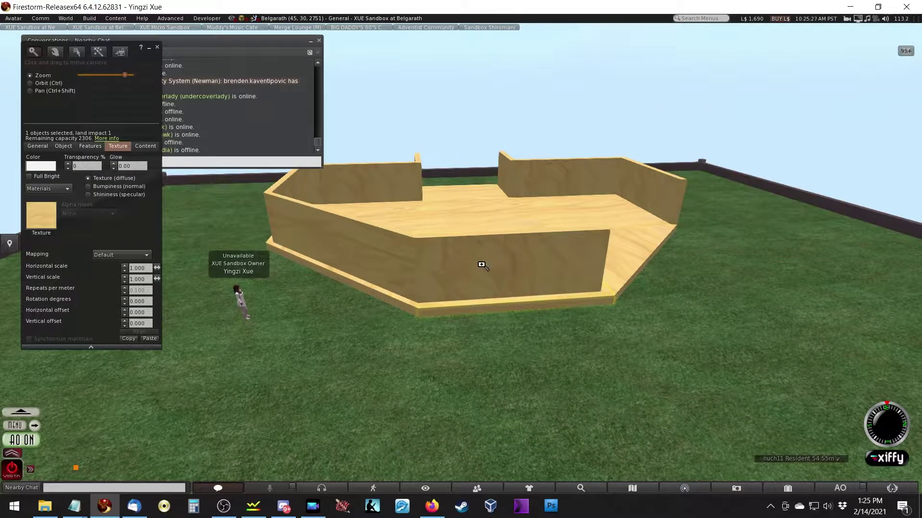
{"action": "key", "text": "Escape"}
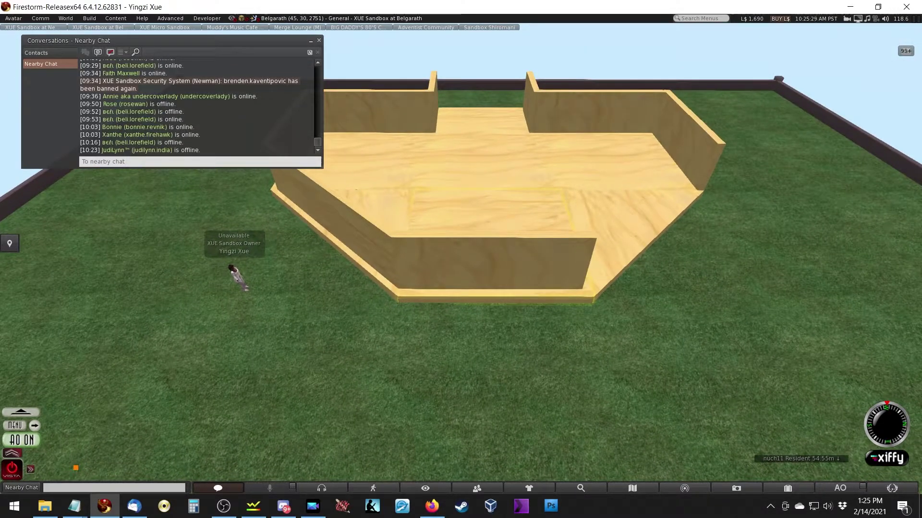
Link the angled wall to its corner floor piece and delete the bare floor piece at the opposite corner
{"action": "left_click", "coordinate": [396, 236]}
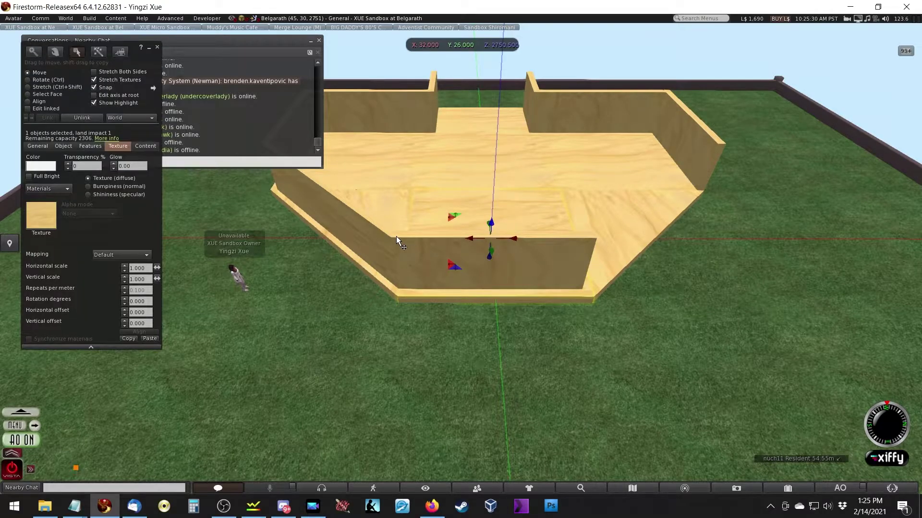
{"action": "left_click", "coordinate": [361, 220]}
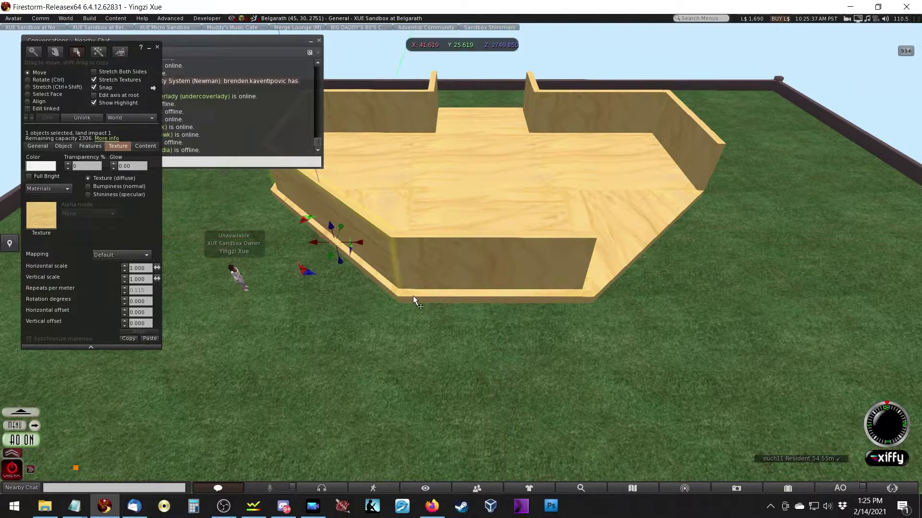
{"action": "left_click", "coordinate": [370, 202], "text": "shift"}
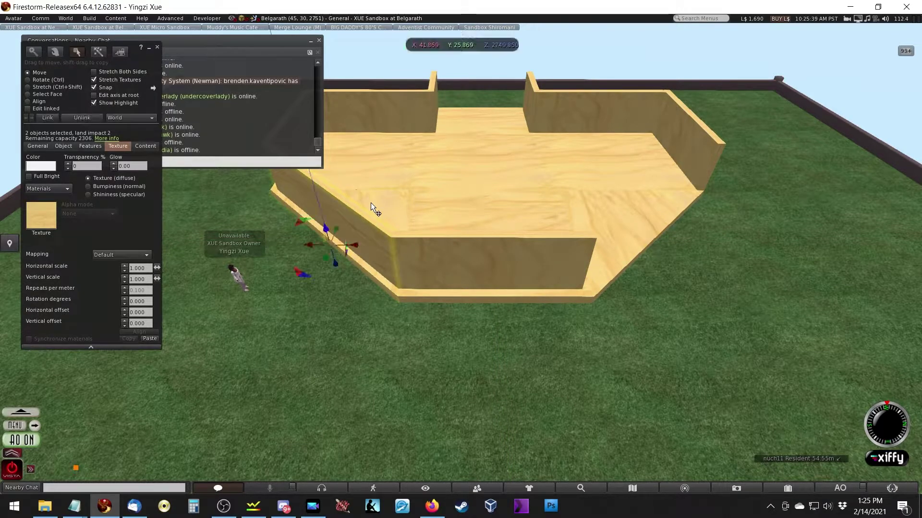
{"action": "left_click", "coordinate": [371, 202], "text": "shift"}
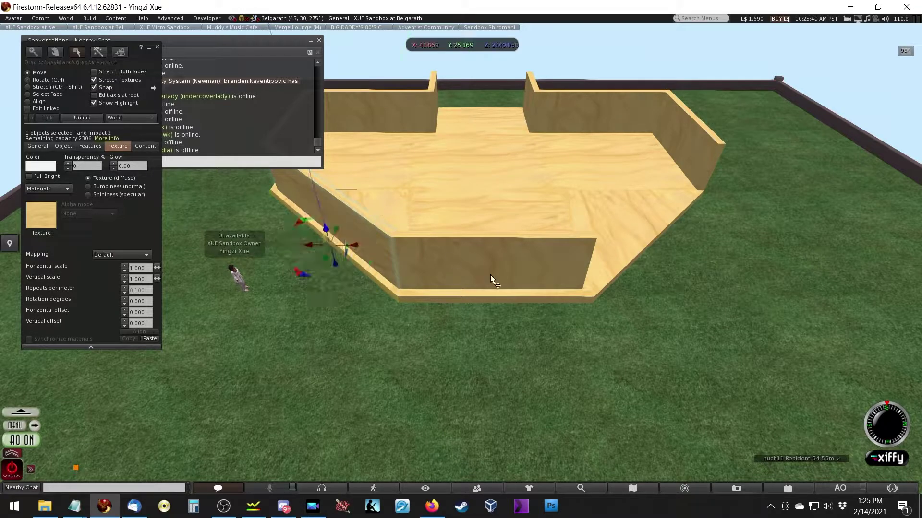
{"action": "left_click", "coordinate": [612, 237]}
{"action": "key", "text": "Delete"}
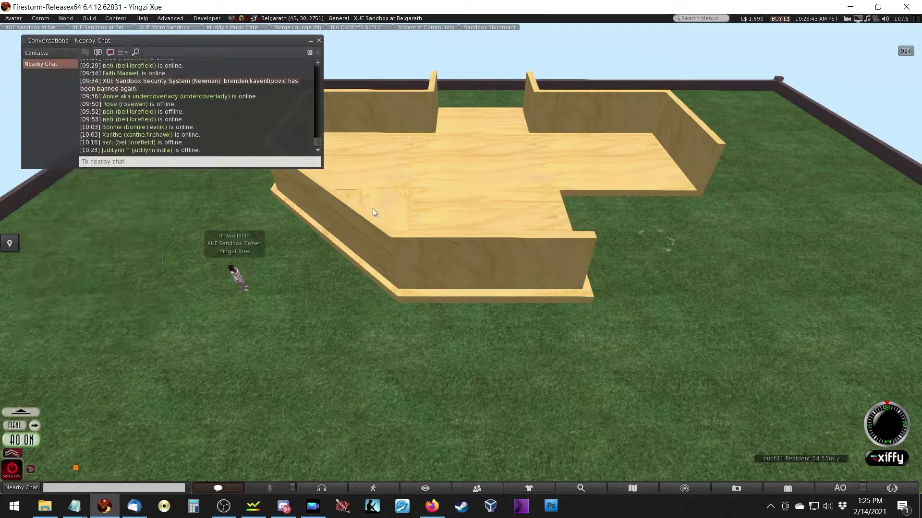
Duplicate the linked wall and floor piece across to X 23.8 at the open corner and rotate the copy about 90° to fit
{"action": "left_click_drag", "start_coordinate": [361, 246], "coordinate": [462, 250]}
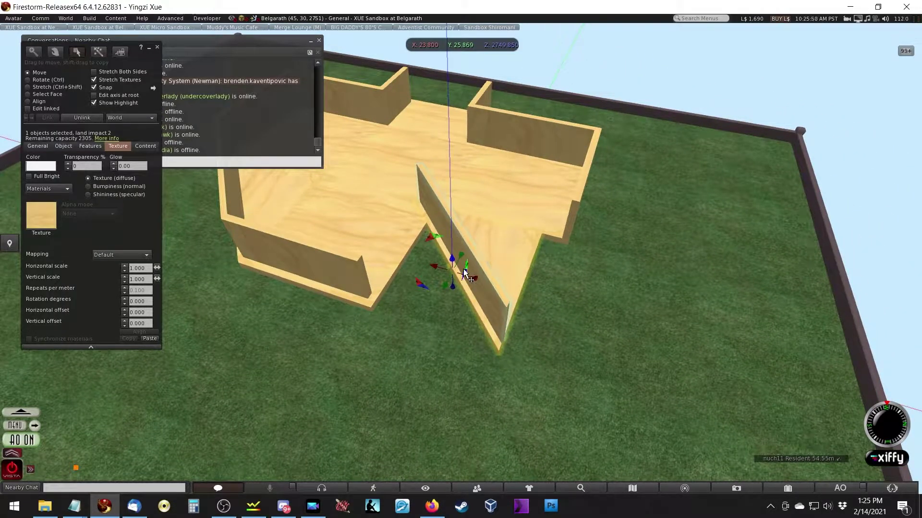
{"action": "key", "text": "ctrl"}
{"action": "left_click_drag", "start_coordinate": [426, 299], "coordinate": [595, 309]}
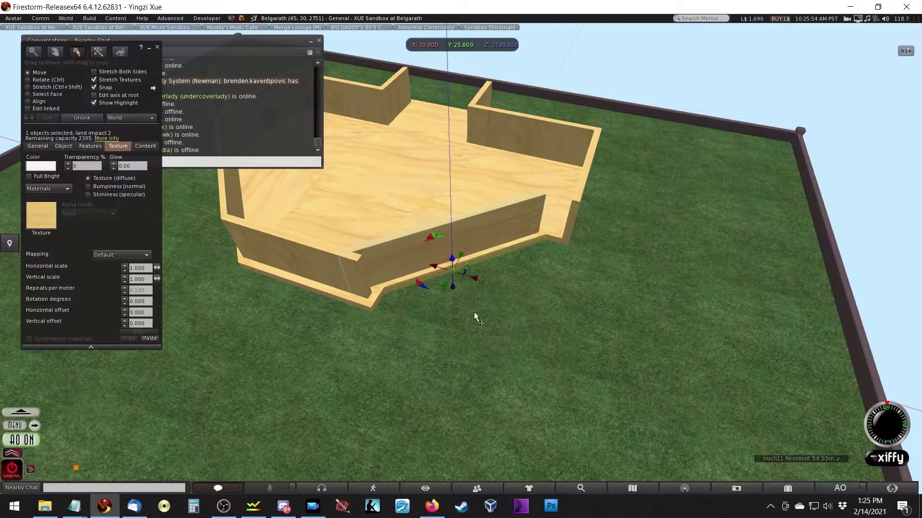
Move the copied corner piece to X 22.1, turn on Edit axis at root, and align it at X 22, Y 26
{"action": "left_click_drag", "start_coordinate": [466, 283], "coordinate": [438, 358]}
{"action": "left_click", "coordinate": [528, 196], "text": "alt"}
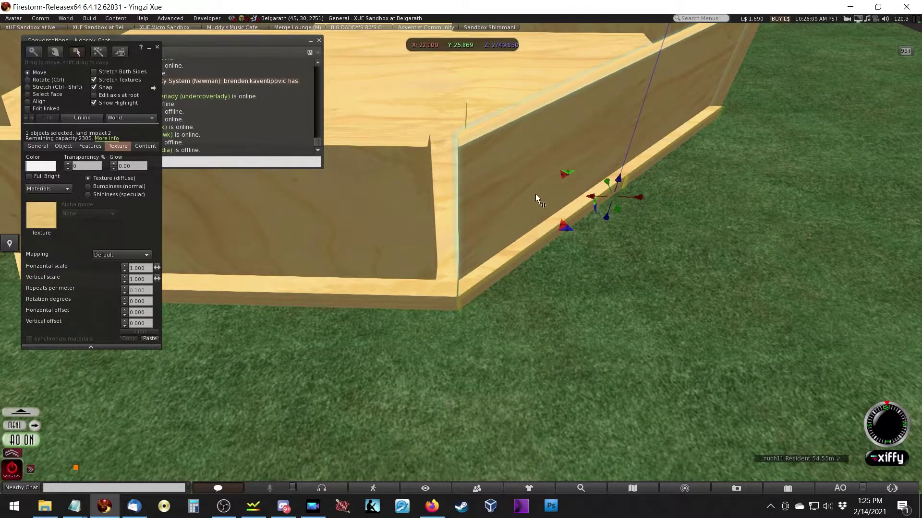
{"action": "left_click_drag", "start_coordinate": [552, 136], "coordinate": [380, 162], "text": "alt"}
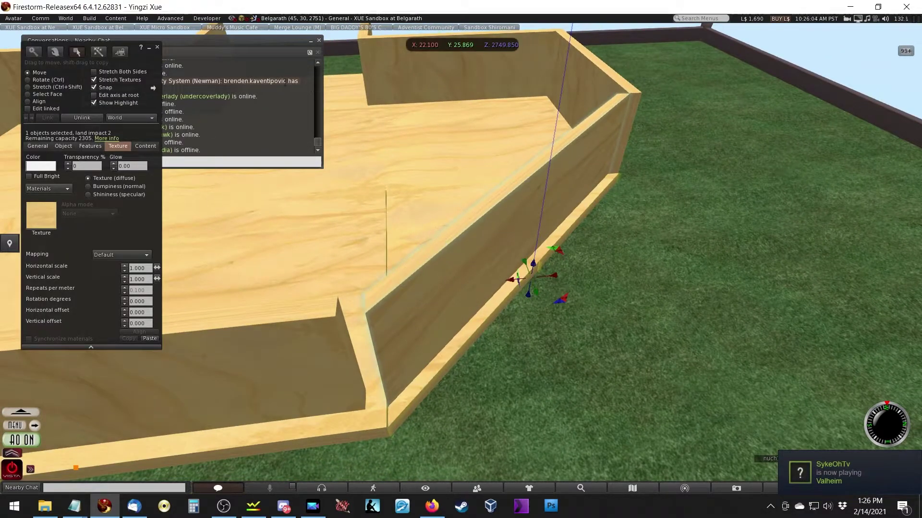
{"action": "left_click", "coordinate": [124, 96]}
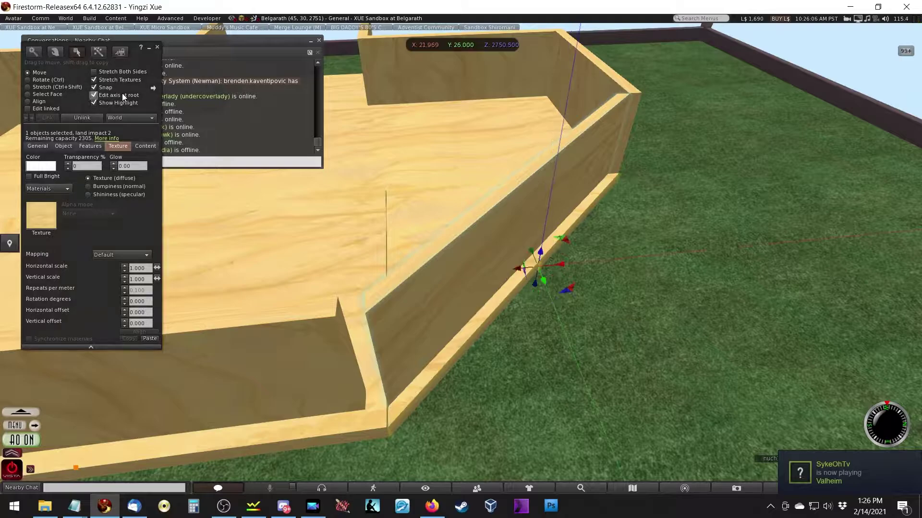
{"action": "left_click_drag", "start_coordinate": [528, 269], "coordinate": [563, 337]}
{"action": "left_click_drag", "start_coordinate": [438, 383], "coordinate": [461, 261]}
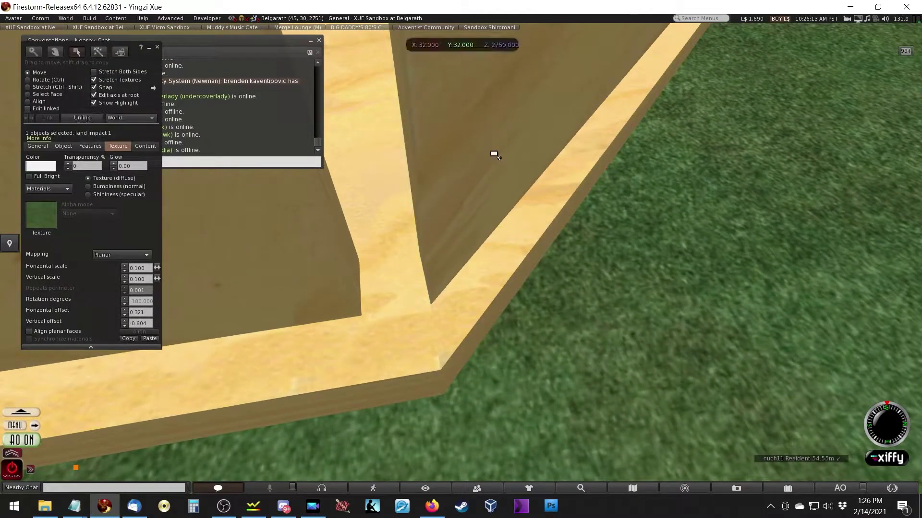
{"action": "left_click_drag", "start_coordinate": [496, 156], "coordinate": [496, 156], "text": "alt"}
{"action": "left_click_drag", "start_coordinate": [428, 172], "coordinate": [428, 172], "text": "alt"}
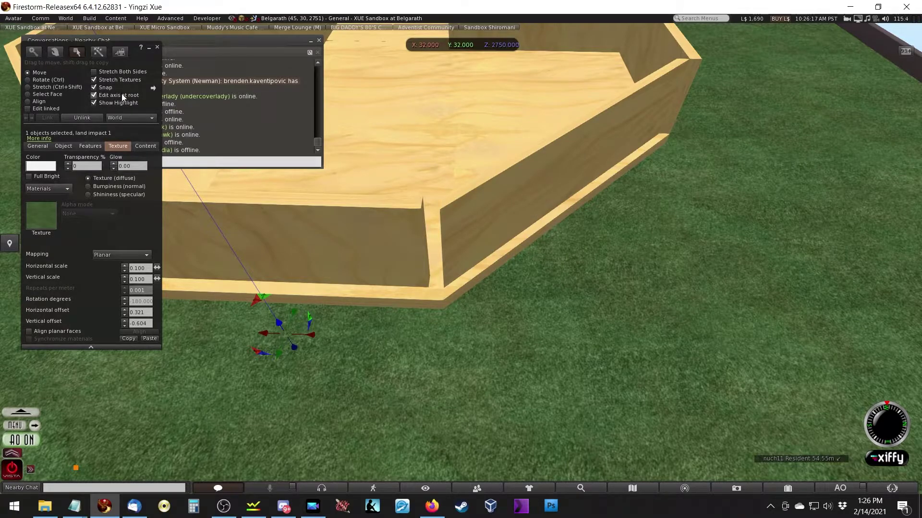
Reselect the copied corner piece and turn off Edit axis at root
{"action": "left_click", "coordinate": [479, 206]}
{"action": "left_click_drag", "start_coordinate": [496, 256], "coordinate": [496, 254]}
{"action": "left_click", "coordinate": [491, 229]}
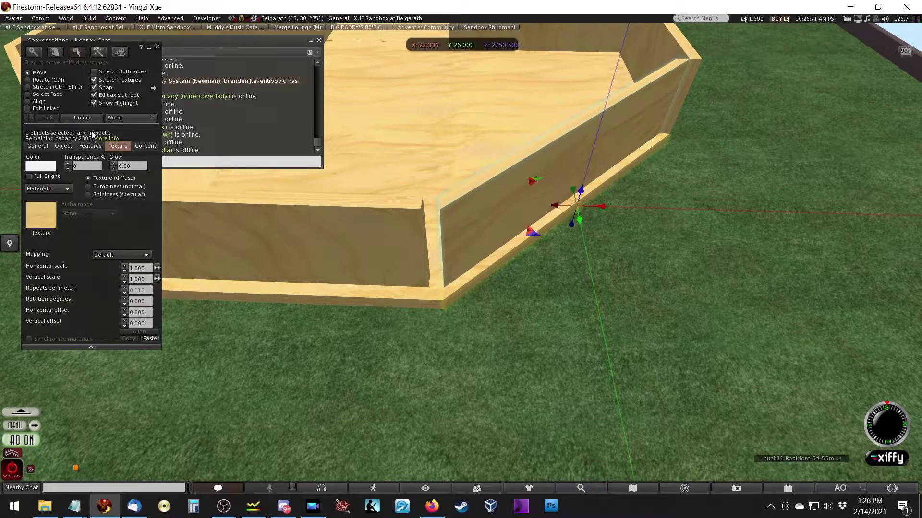
{"action": "left_click", "coordinate": [118, 96]}
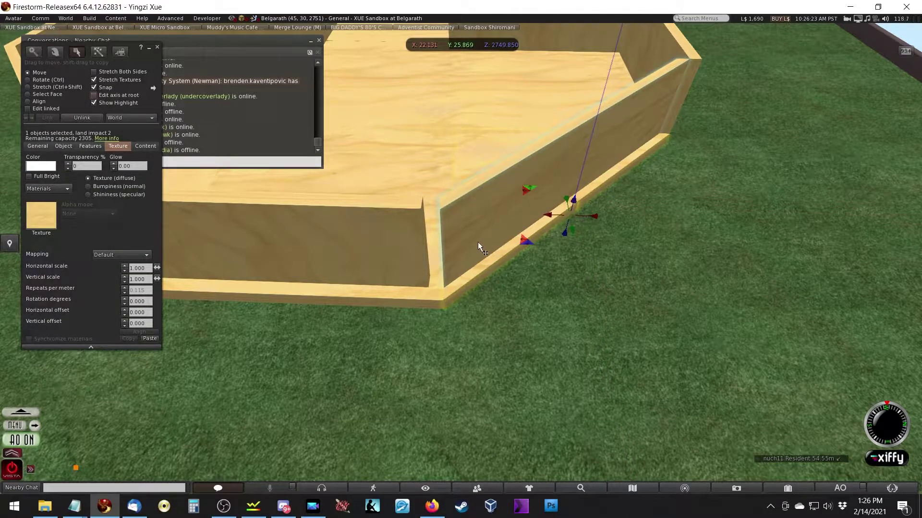
{"action": "left_click", "coordinate": [540, 295]}
Stretch the straight wall opposite the entrance to close the gap with the copied angled wall
{"action": "left_click", "coordinate": [432, 206], "text": "alt"}
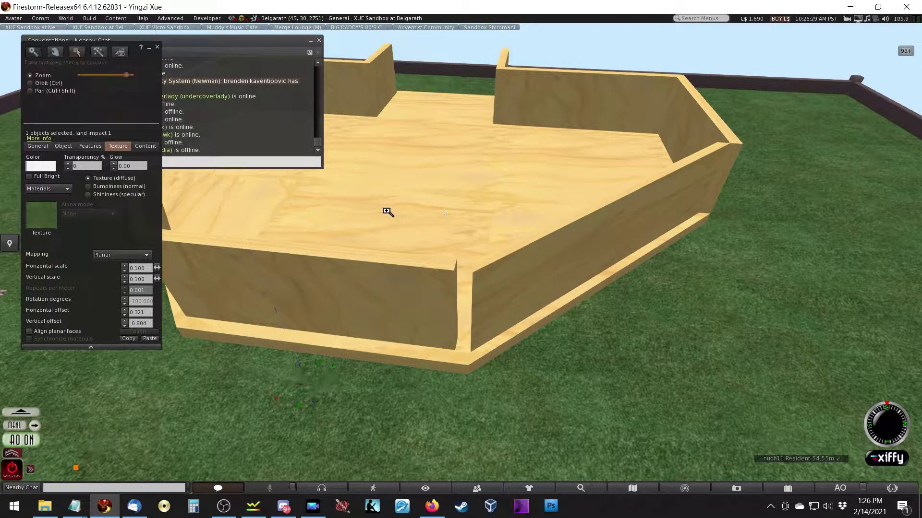
{"action": "key", "text": "Escape"}
{"action": "key", "text": "ctrl+3"}
{"action": "key", "text": "Escape"}
{"action": "key", "text": "ctrl+3"}
{"action": "left_click", "coordinate": [428, 260]}
{"action": "left_click_drag", "start_coordinate": [462, 276], "coordinate": [484, 333]}
{"action": "left_click_drag", "start_coordinate": [479, 186], "coordinate": [482, 151], "text": "alt"}
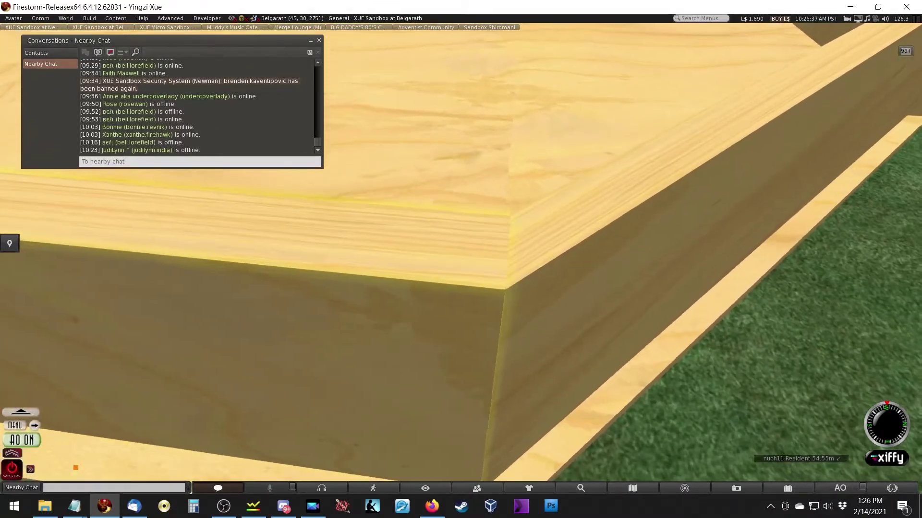
{"action": "key", "text": "Escape"}
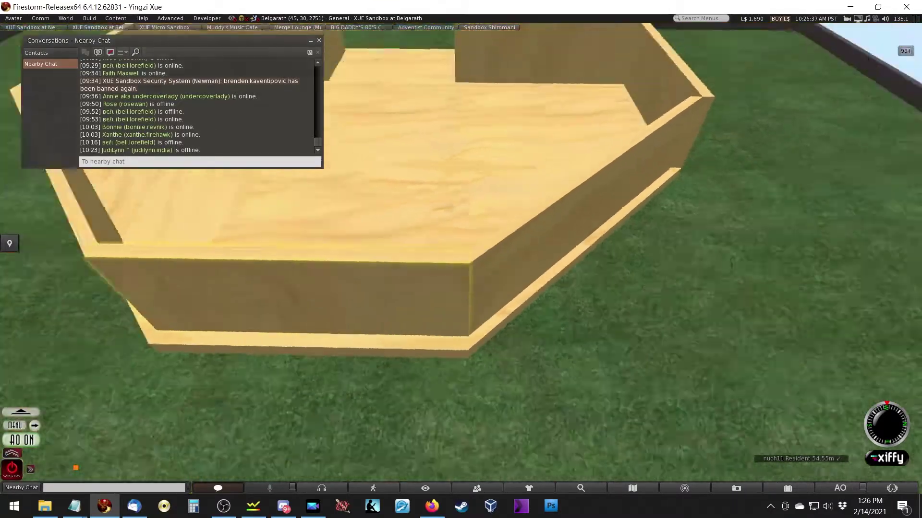
Move the side wall beyond the copied angled wall inward to X 17.75, in line with the angled wall's end
{"action": "left_click_drag", "start_coordinate": [573, 192], "coordinate": [453, 301], "text": "alt"}
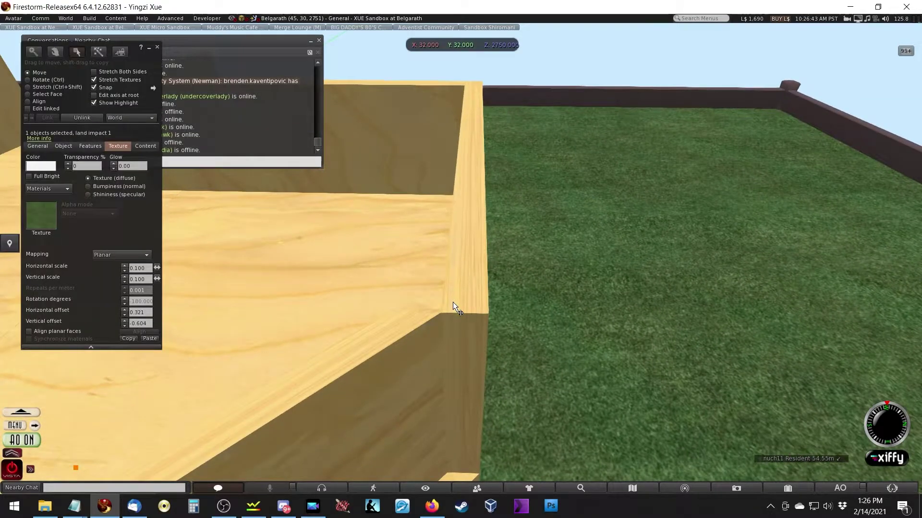
{"action": "left_click", "coordinate": [455, 303]}
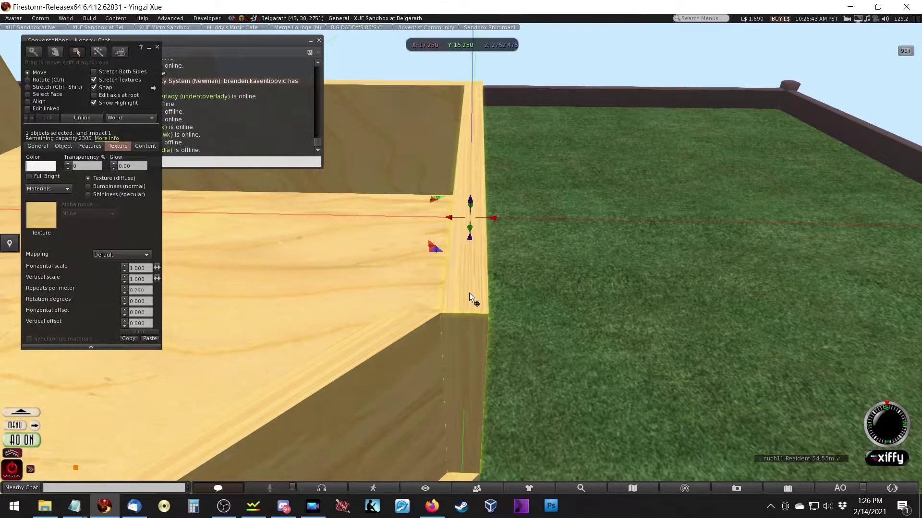
{"action": "left_click_drag", "start_coordinate": [485, 232], "coordinate": [451, 370]}
{"action": "left_click_drag", "start_coordinate": [447, 225], "coordinate": [568, 365], "text": "alt"}
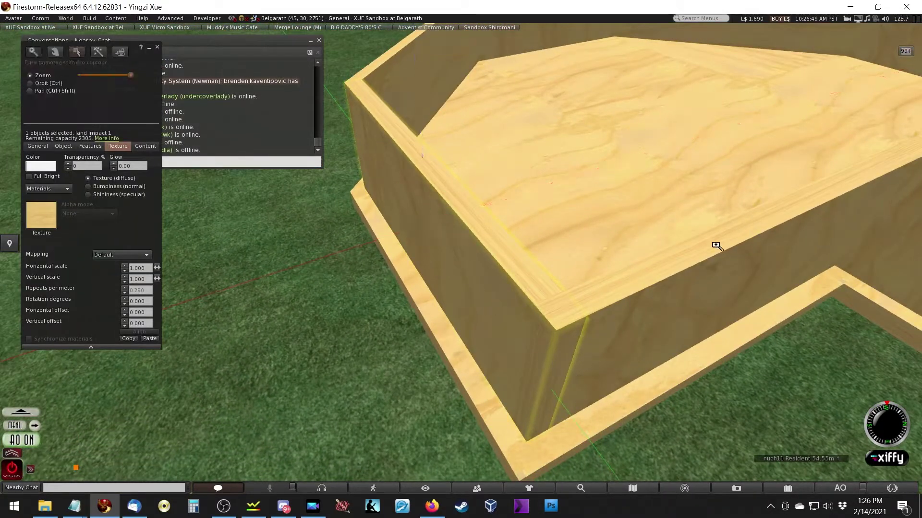
{"action": "left_click_drag", "start_coordinate": [857, 189], "coordinate": [773, 280], "text": "alt"}
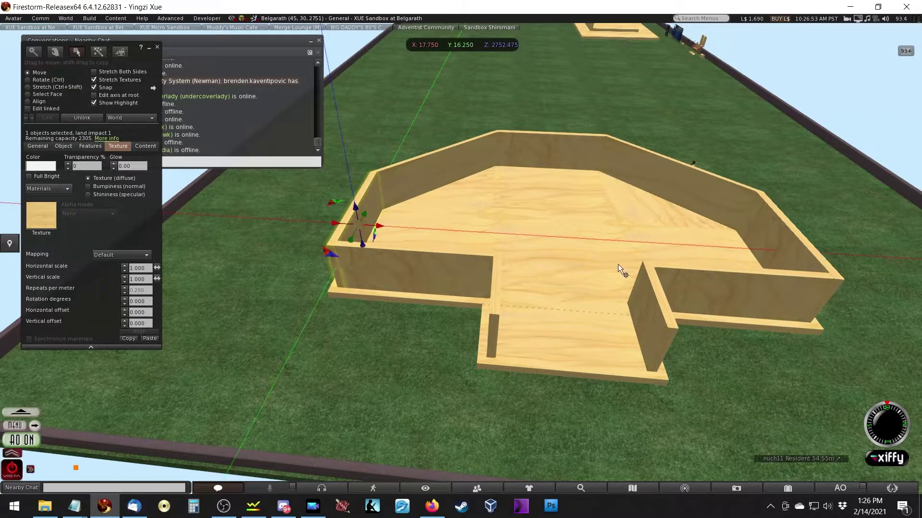
Adjust the straight wall beside the entrance to X 22.75, Y 11.75 to match the moved side wall at their corner
{"action": "left_click_drag", "start_coordinate": [350, 258], "coordinate": [445, 266], "text": "alt"}
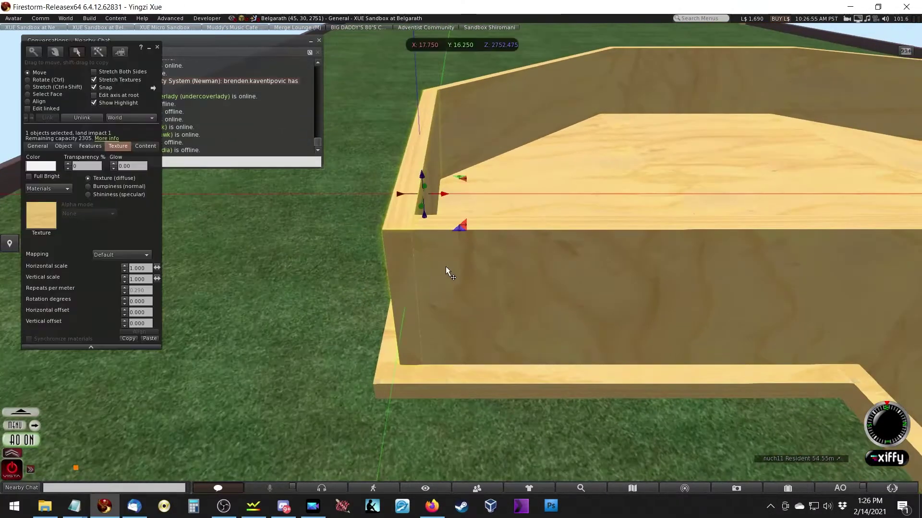
{"action": "key", "text": "ctrl+shift"}
{"action": "left_click_drag", "start_coordinate": [394, 296], "coordinate": [427, 387], "text": "ctrl+shift"}
{"action": "key", "text": "Escape"}
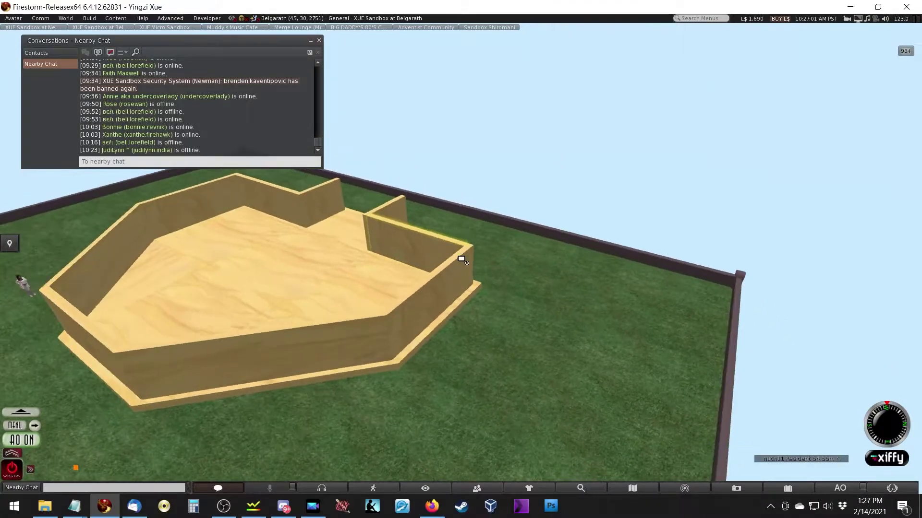
{"action": "left_click_drag", "start_coordinate": [292, 220], "coordinate": [317, 235], "text": "alt"}
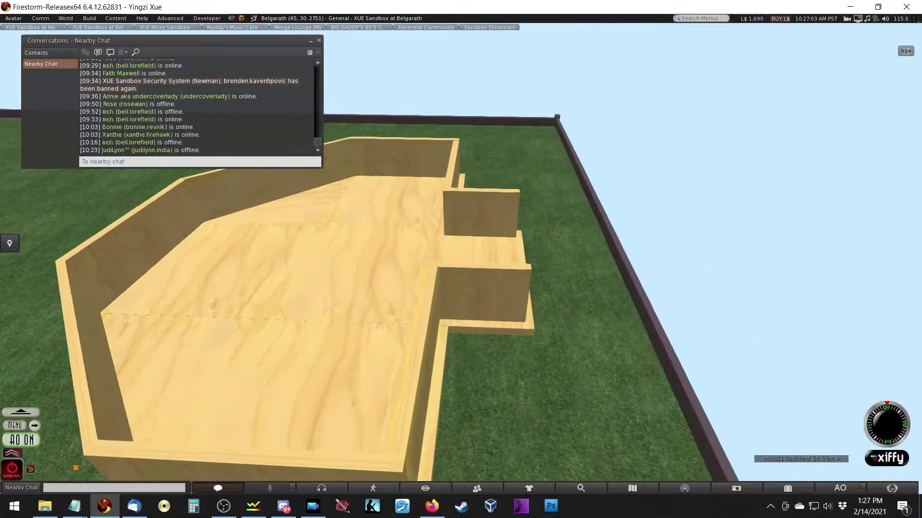
{"action": "left_click_drag", "start_coordinate": [511, 231], "coordinate": [402, 311], "text": "alt"}
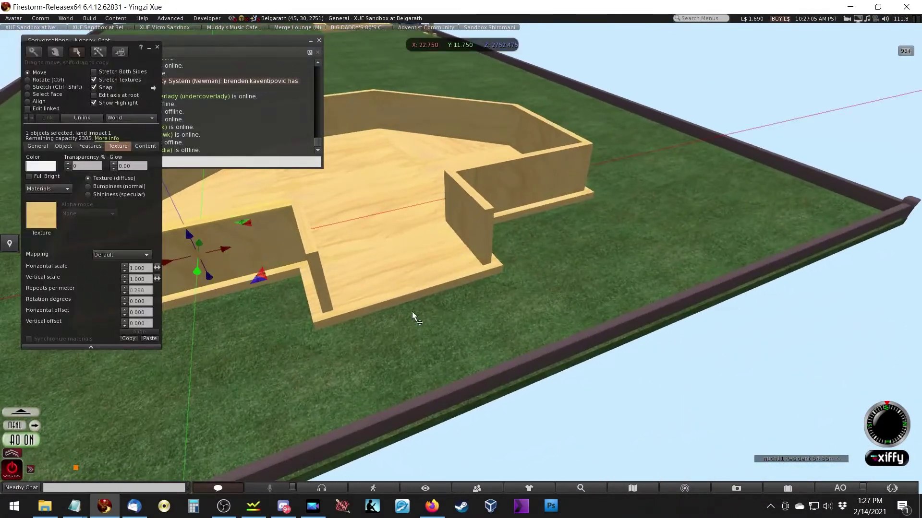
{"action": "key", "text": "Escape"}
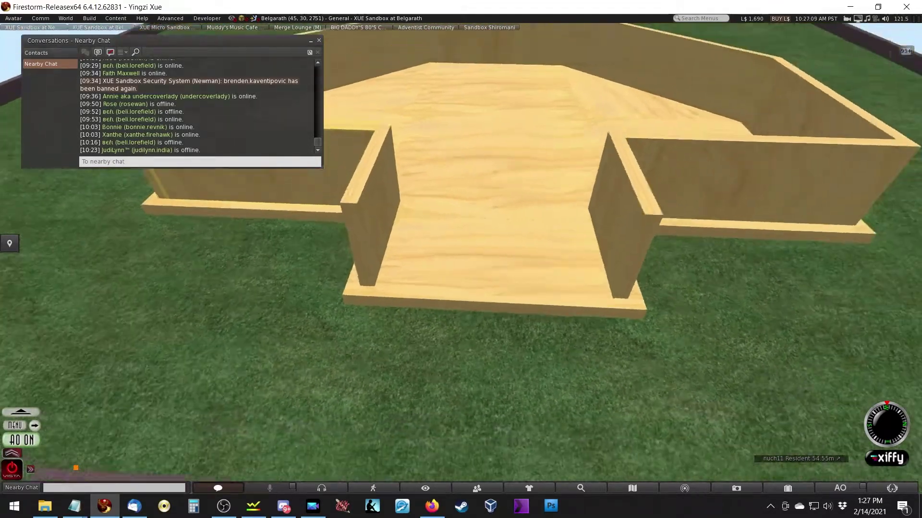
Duplicate a straight wall and place the copy across the open front of the entry extension
{"action": "left_click", "coordinate": [635, 226]}
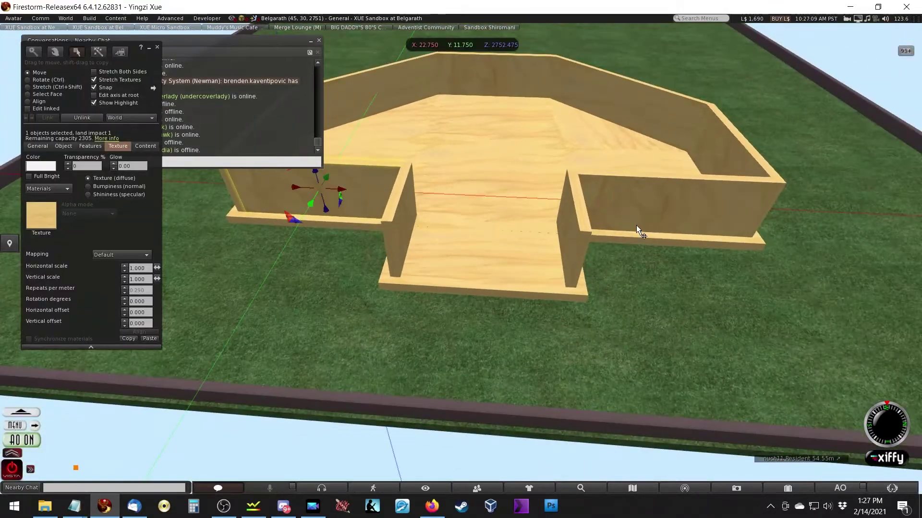
{"action": "left_click_drag", "start_coordinate": [637, 205], "coordinate": [493, 292]}
{"action": "key", "text": "Escape"}
{"action": "left_click", "coordinate": [499, 199]}
{"action": "left_click_drag", "start_coordinate": [499, 200], "coordinate": [581, 410]}
{"action": "key", "text": "Escape"}
{"action": "left_click", "coordinate": [591, 286]}
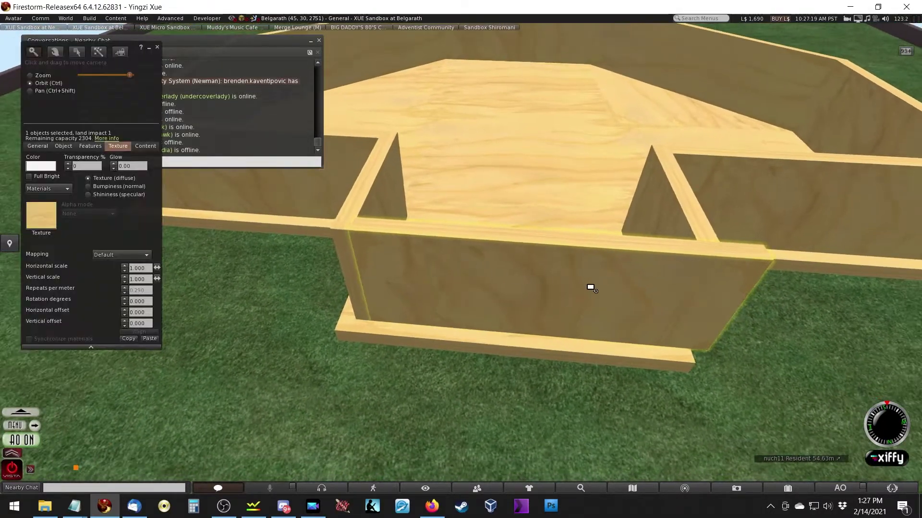
Stretch the copied front wall so its ends sit flush with the entry extension's two side walls
{"action": "left_click", "coordinate": [474, 261], "text": "alt"}
{"action": "key", "text": "ctrl+shift"}
{"action": "left_click_drag", "start_coordinate": [672, 317], "coordinate": [564, 400]}
{"action": "key", "text": "Escape"}
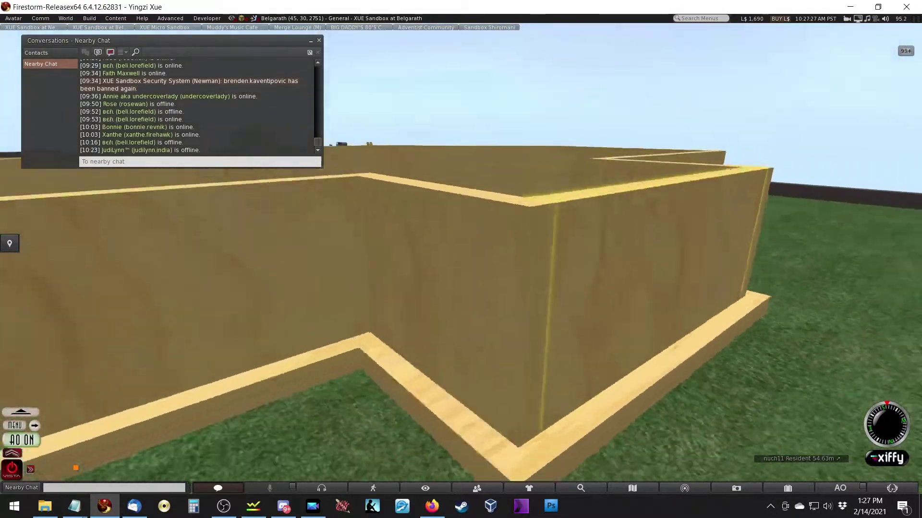
Inspect the enclosed structure from several sides, checking the wall corners and the straight wall opposite the entrance
{"action": "key", "text": "ctrl+1"}
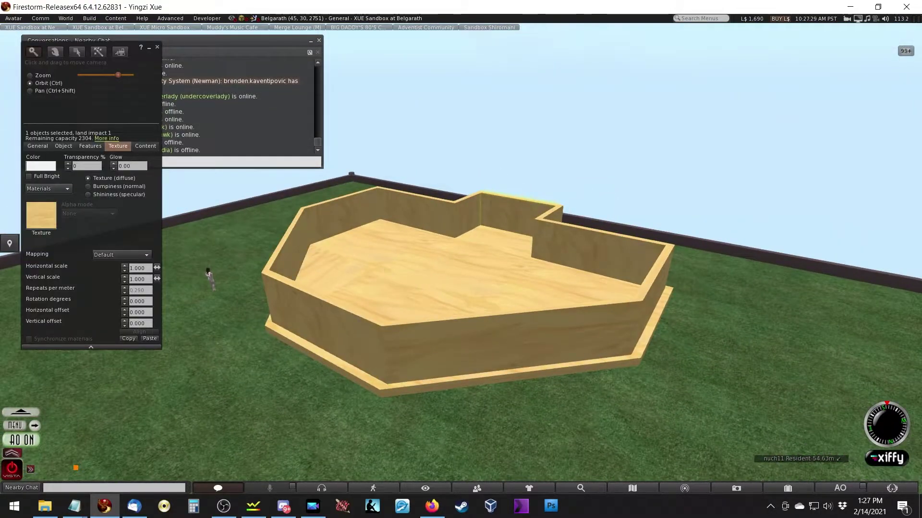
{"action": "key", "text": "Escape"}
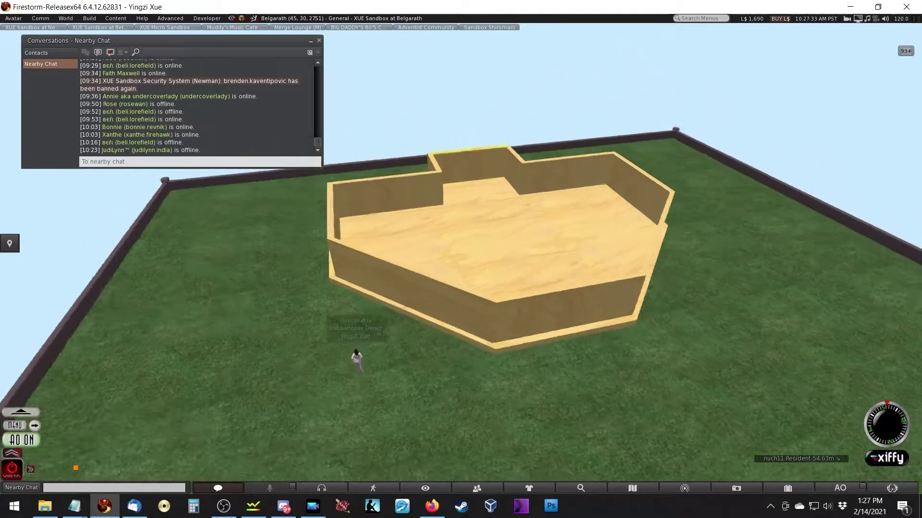
{"action": "key", "text": "ctrl+3"}
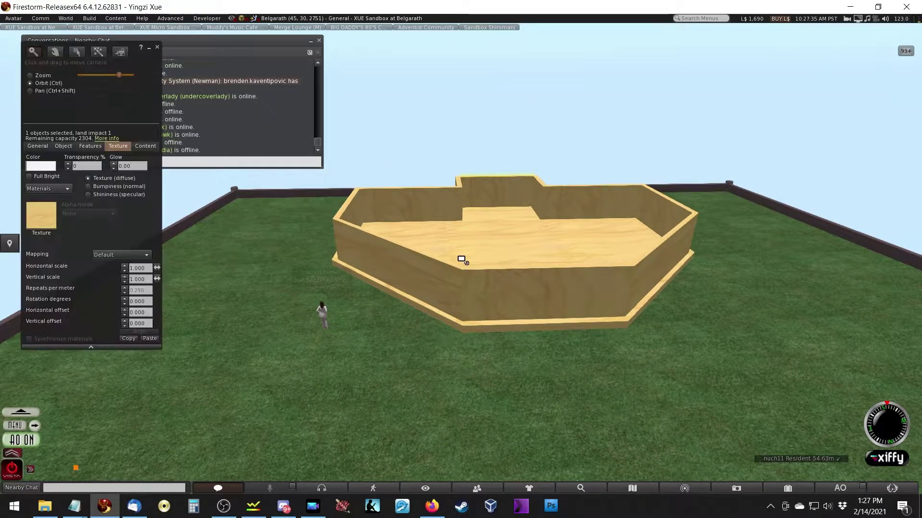
{"action": "key", "text": "Escape"}
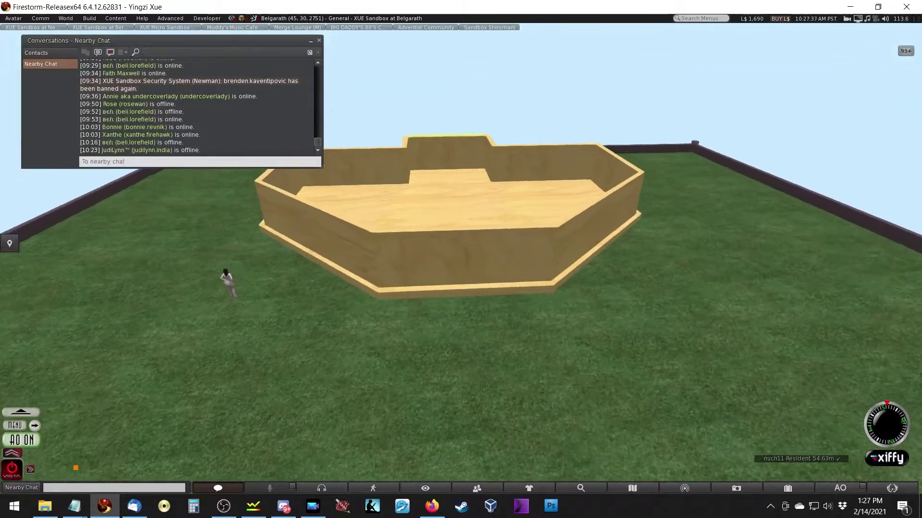
{"action": "key", "text": "ctrl+3"}
{"action": "left_click", "coordinate": [461, 258]}
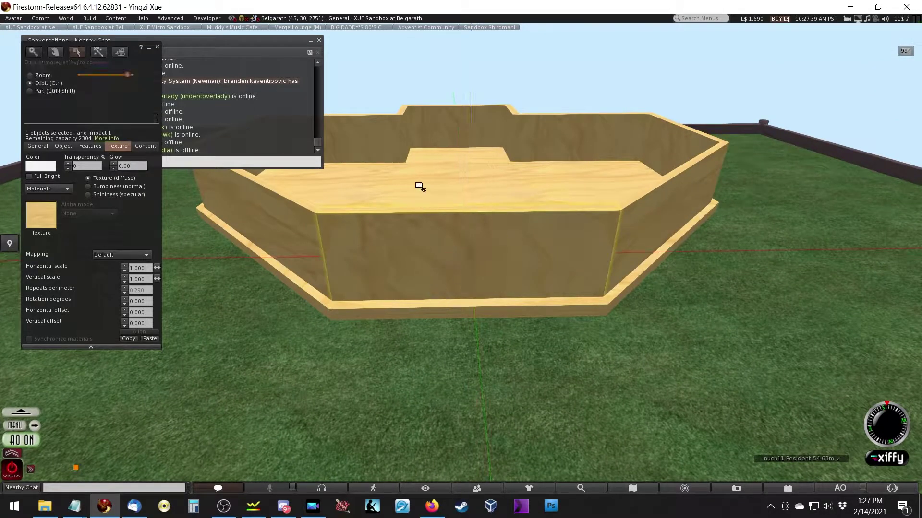
{"action": "key", "text": "Escape"}
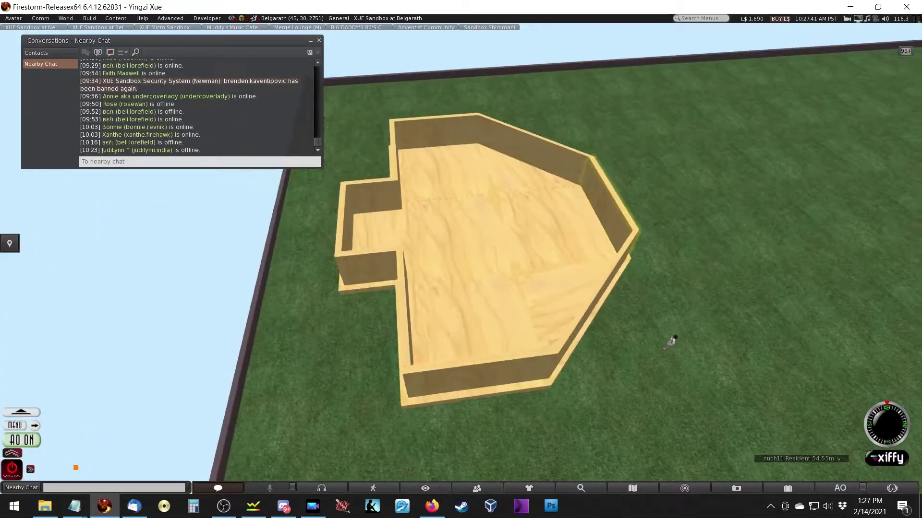
Select all floor and wall pieces together and rotate them half a turn so the entry extension faces the opposite way
{"action": "key", "text": "ctrl+3"}
{"action": "left_click", "coordinate": [612, 197]}
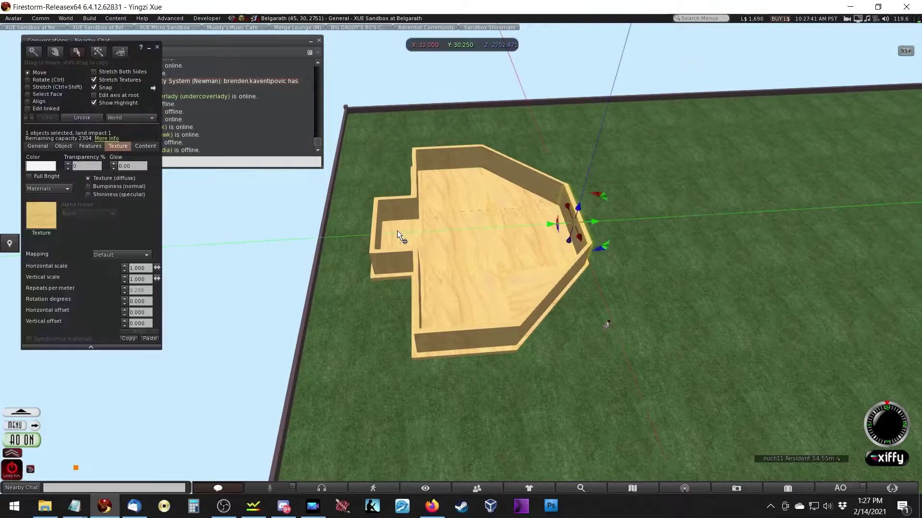
{"action": "left_click_drag", "start_coordinate": [359, 126], "coordinate": [622, 433]}
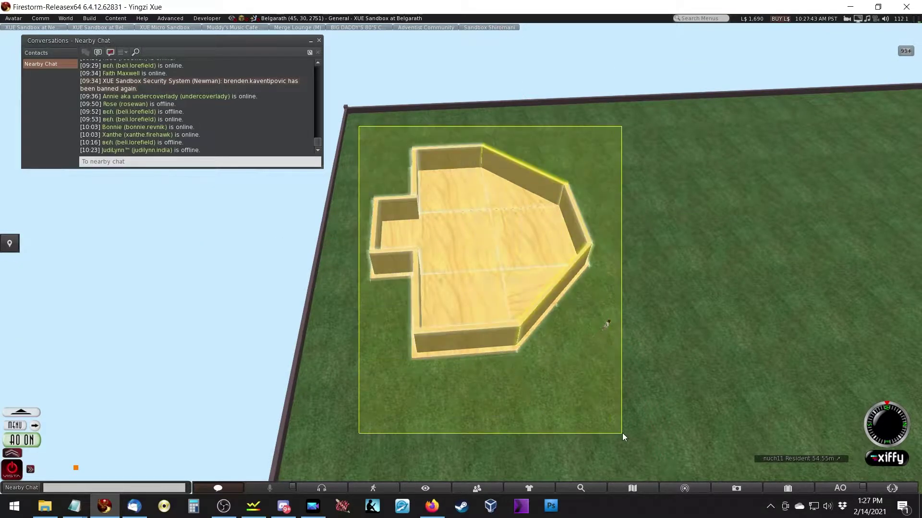
{"action": "left_click_drag", "start_coordinate": [462, 276], "coordinate": [453, 26], "text": "ctrl"}
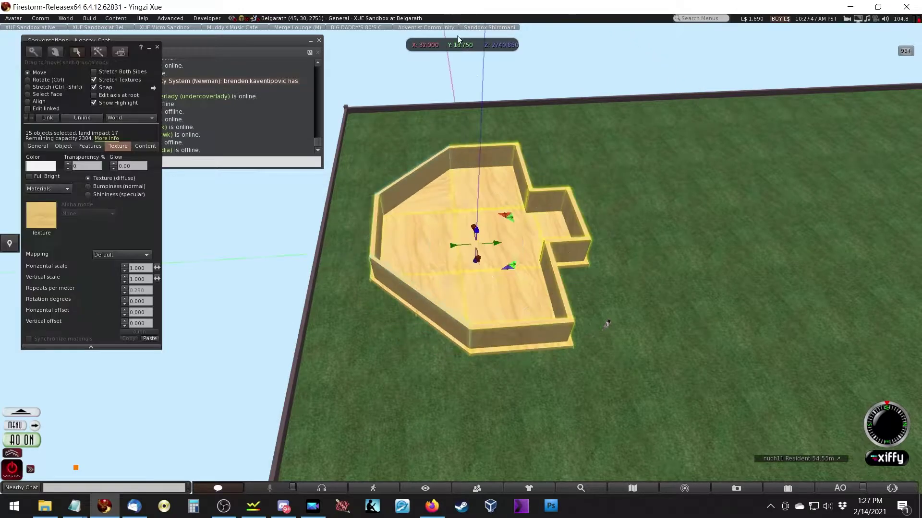
Examine the position, size and rotation values of the rotated walls and floor, and check the grid unit setting
{"action": "left_click_drag", "start_coordinate": [510, 212], "coordinate": [511, 298], "text": "alt"}
{"action": "left_click", "coordinate": [468, 333]}
{"action": "left_click", "coordinate": [447, 272]}
{"action": "left_click", "coordinate": [63, 147]}
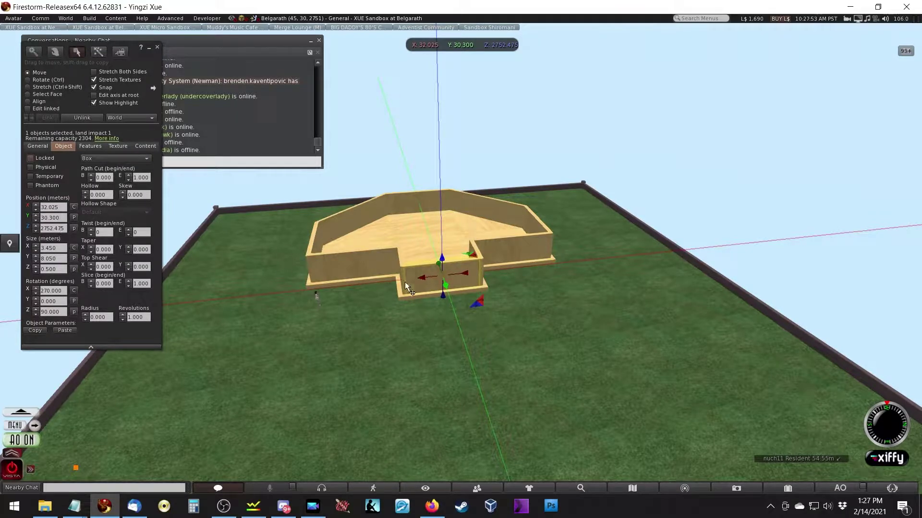
{"action": "left_click", "coordinate": [379, 256]}
{"action": "left_click", "coordinate": [381, 212]}
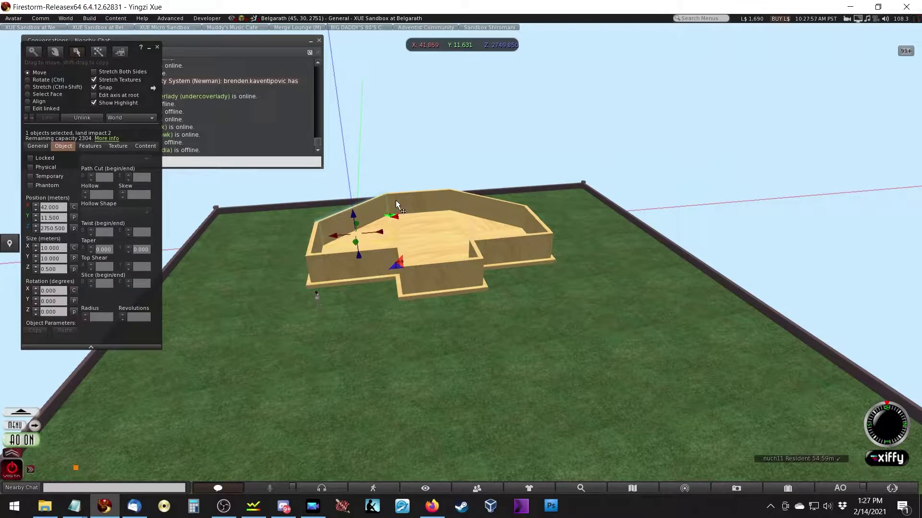
{"action": "left_click", "coordinate": [427, 200]}
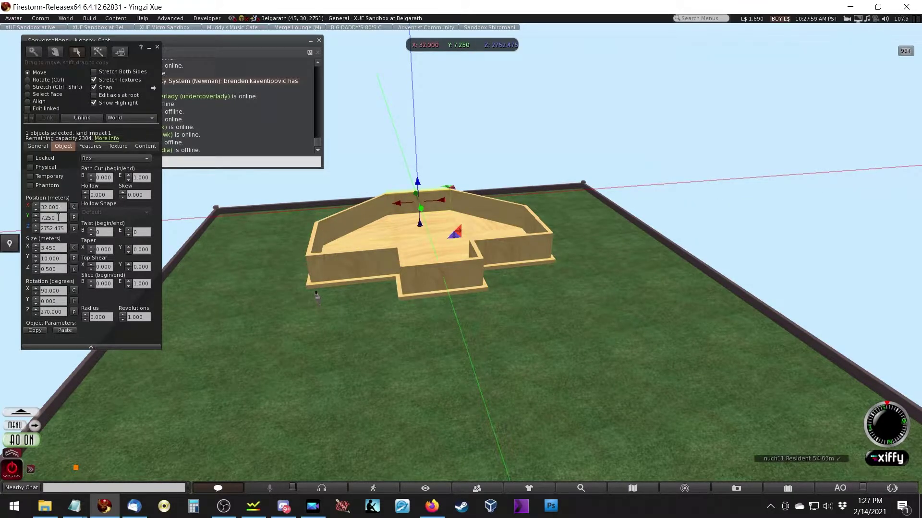
{"action": "left_click", "coordinate": [328, 263]}
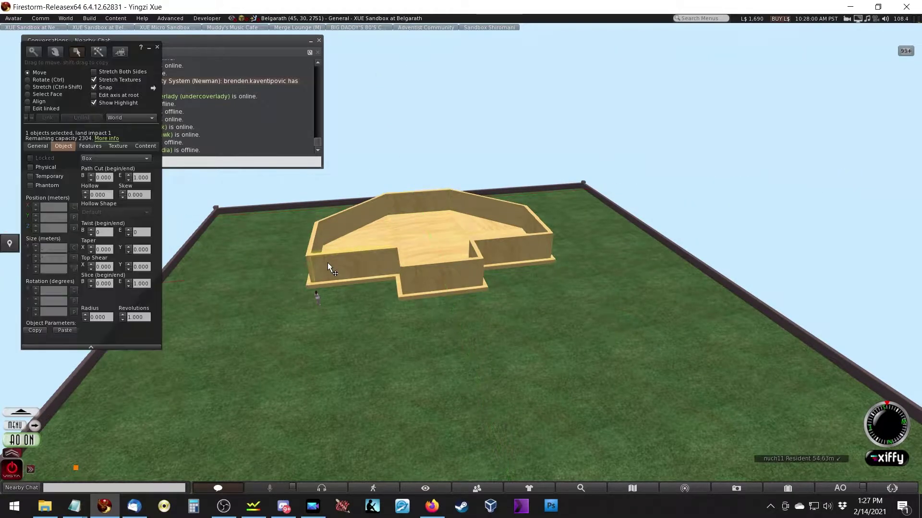
{"action": "left_click", "coordinate": [153, 88]}
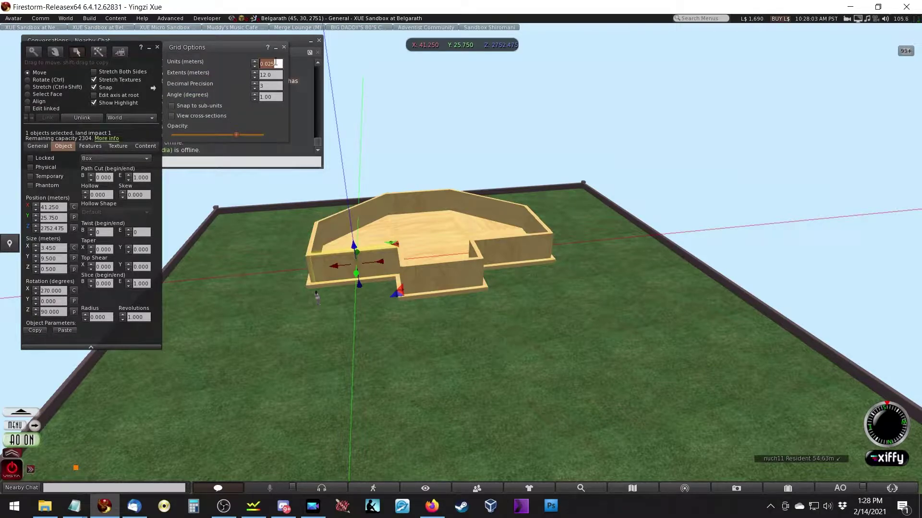
{"action": "left_click", "coordinate": [284, 48]}
Select the wall across the front of the entry extension and review its X and Y size
{"action": "scroll", "coordinate": [511, 384], "scroll_direction": "up", "scroll_amount": 5}
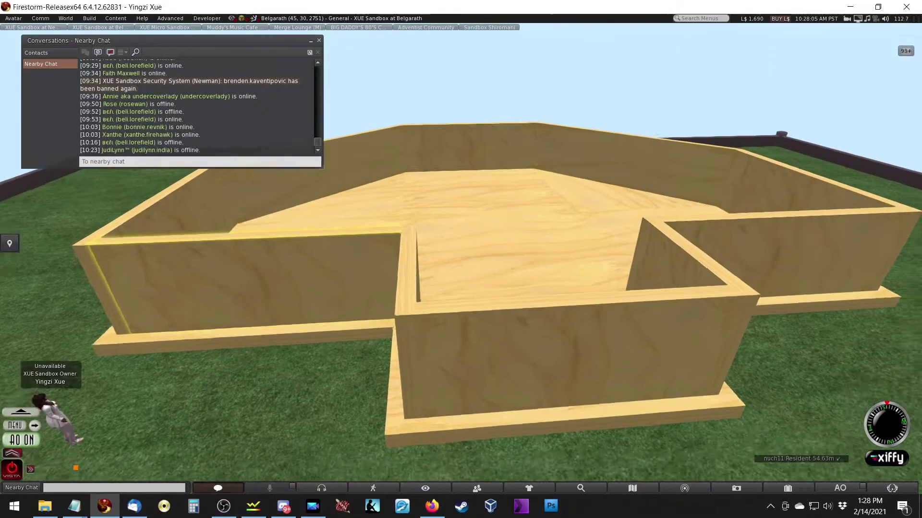
{"action": "key", "text": "alt+Right"}
{"action": "left_click_drag", "start_coordinate": [557, 268], "coordinate": [557, 268], "text": "ctrl+alt"}
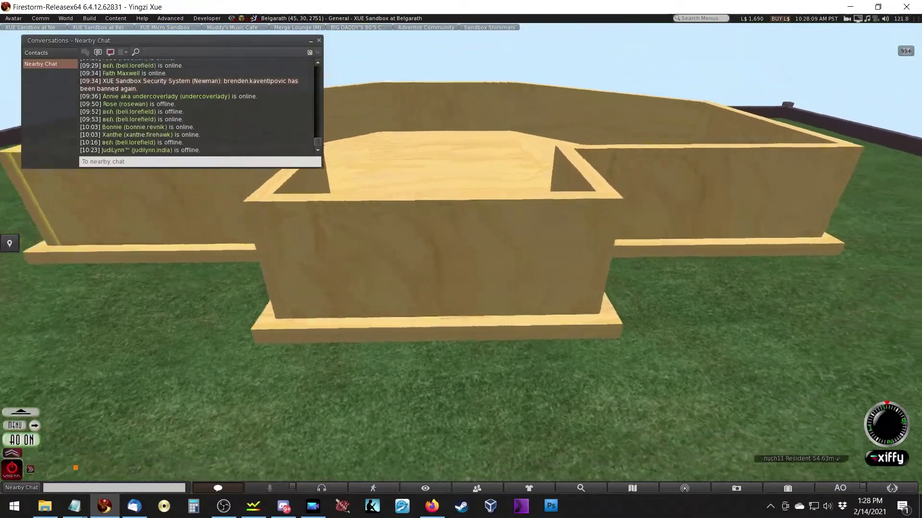
{"action": "left_click", "coordinate": [431, 269]}
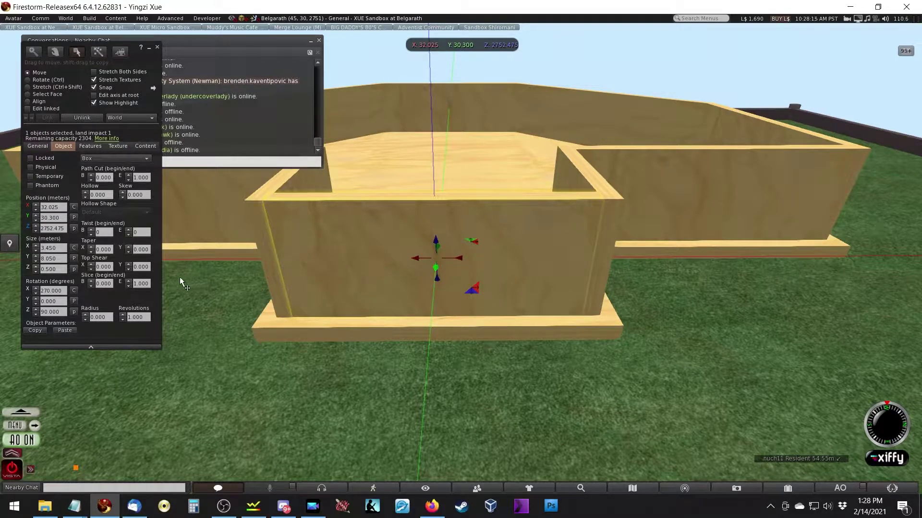
{"action": "left_click", "coordinate": [64, 249]}
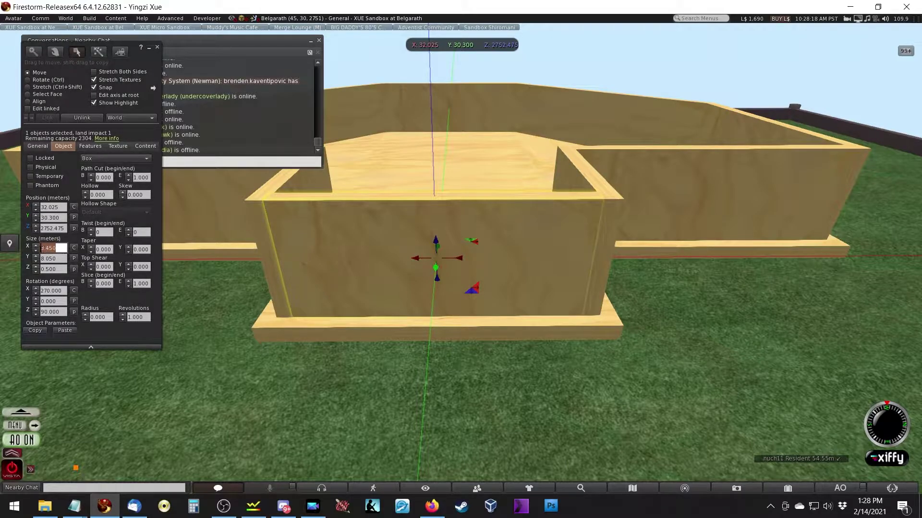
{"action": "left_click", "coordinate": [56, 259]}
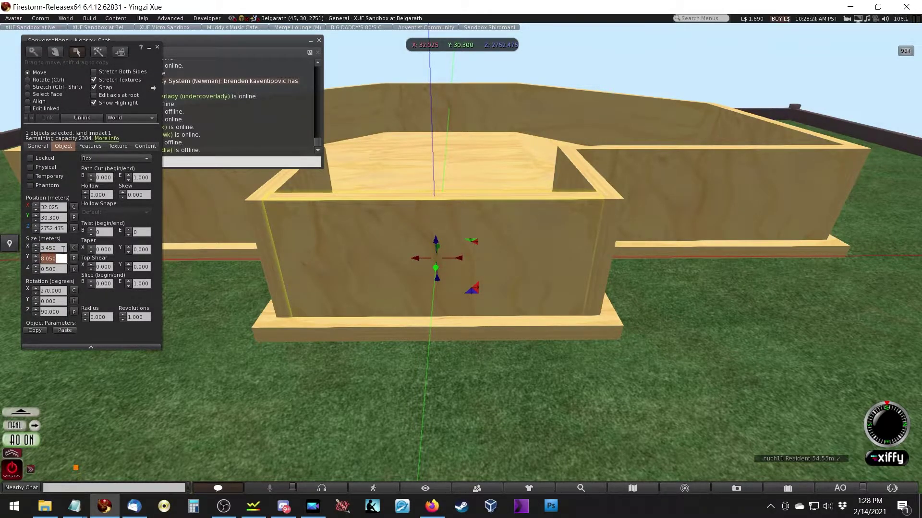
{"action": "left_click", "coordinate": [63, 249]}
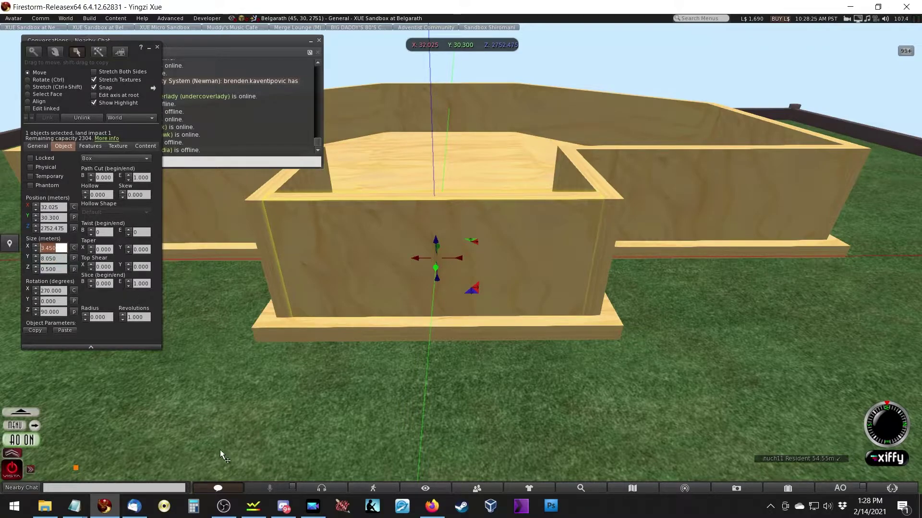
Switch to Calculator, multiply 3.45 by 2, and return to the build
{"action": "left_click", "coordinate": [194, 506]}
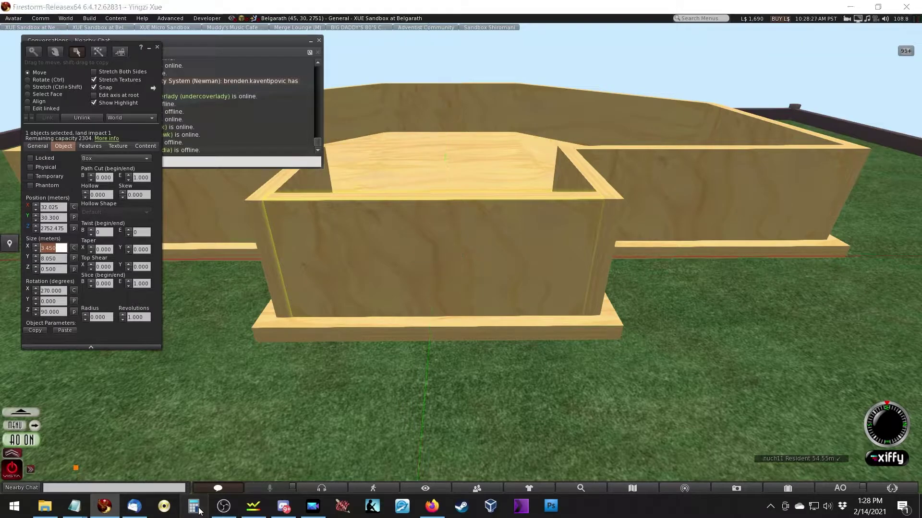
{"action": "left_click", "coordinate": [513, 374]}
{"action": "left_click", "coordinate": [513, 405]}
{"action": "left_click", "coordinate": [418, 344]}
{"action": "left_click", "coordinate": [459, 349]}
{"action": "left_click", "coordinate": [552, 317]}
{"action": "left_click", "coordinate": [472, 377]}
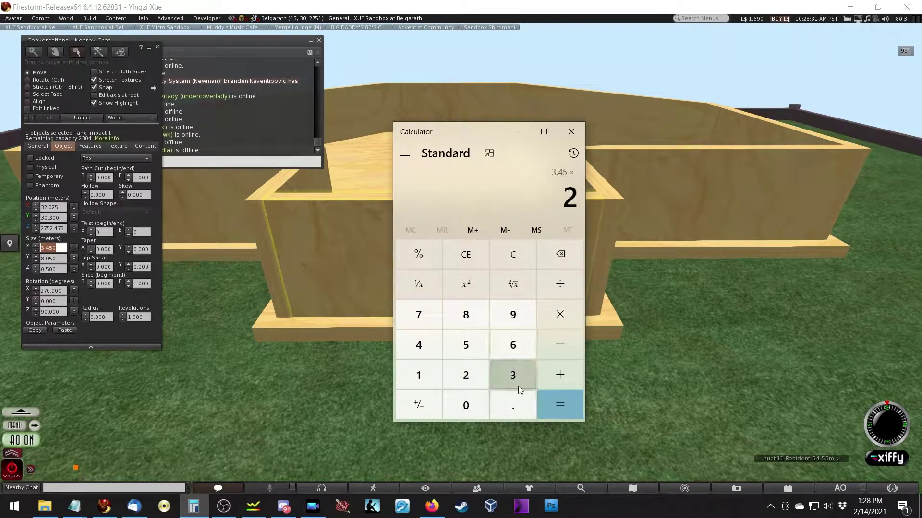
{"action": "left_click", "coordinate": [555, 404]}
{"action": "left_click", "coordinate": [571, 131]}
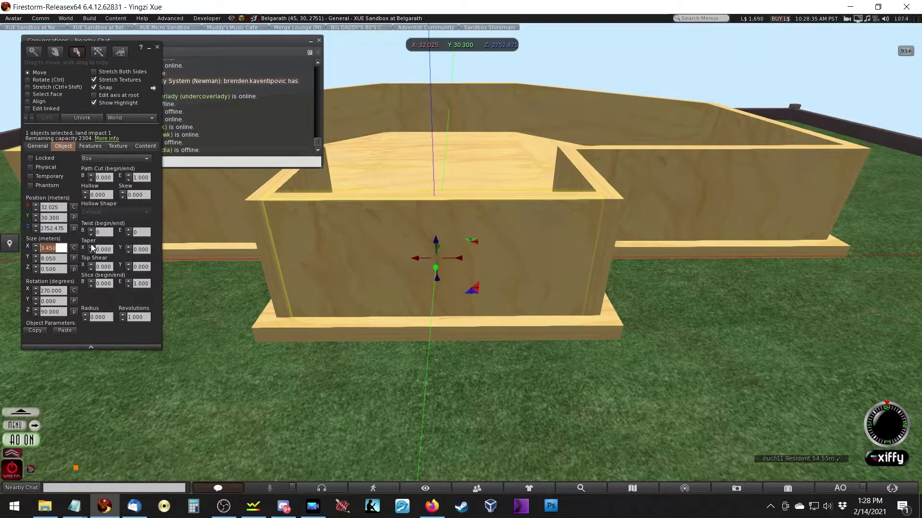
Set both the X and Y size of the entry's front wall to 6.9 m
{"action": "type", "text": "6.9"}
{"action": "key", "text": "Tab"}
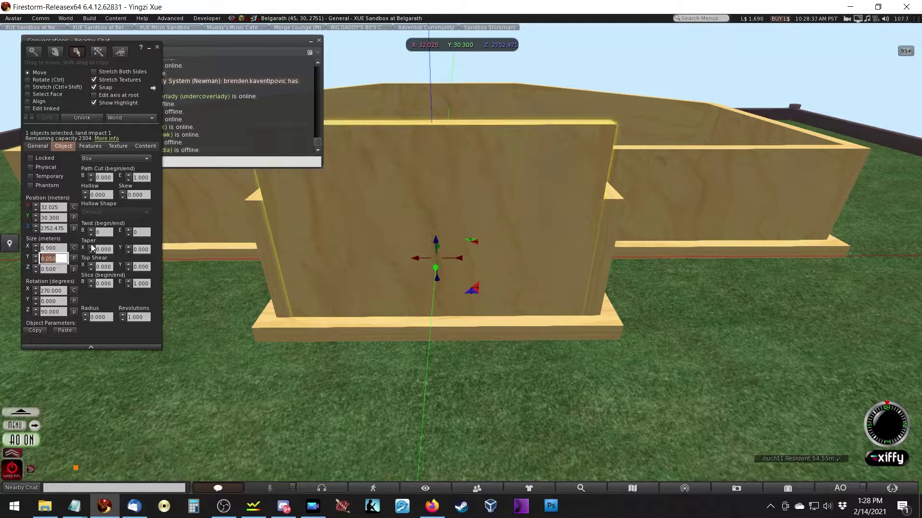
{"action": "type", "text": "6.9"}
{"action": "key", "text": "Tab"}
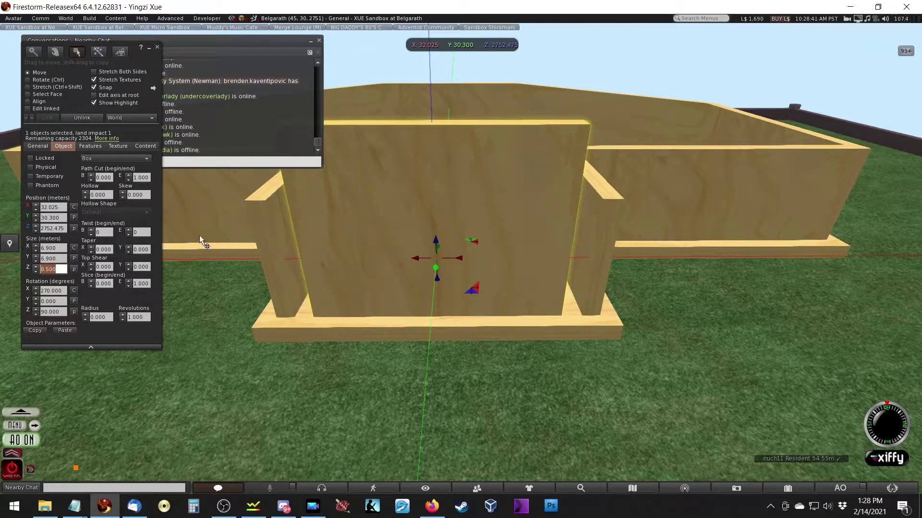
Hollow the entry's front wall to 75 and set its hollow shape to Circle
{"action": "left_click", "coordinate": [100, 194]}
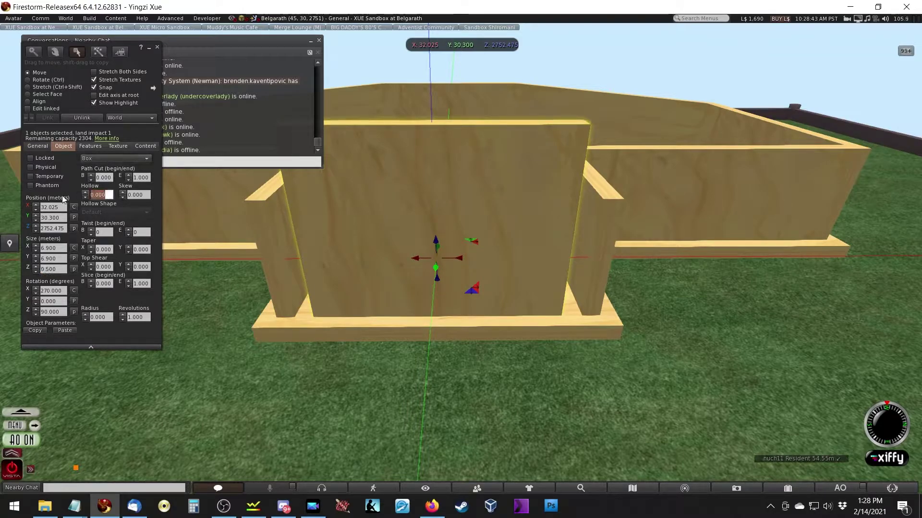
{"action": "type", "text": "75"}
{"action": "key", "text": "Return"}
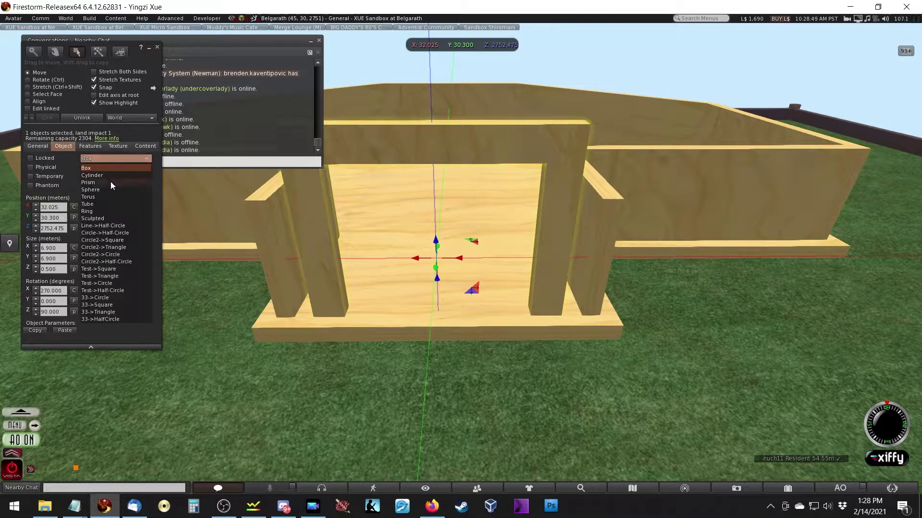
{"action": "left_click", "coordinate": [113, 154]}
{"action": "left_click", "coordinate": [102, 212]}
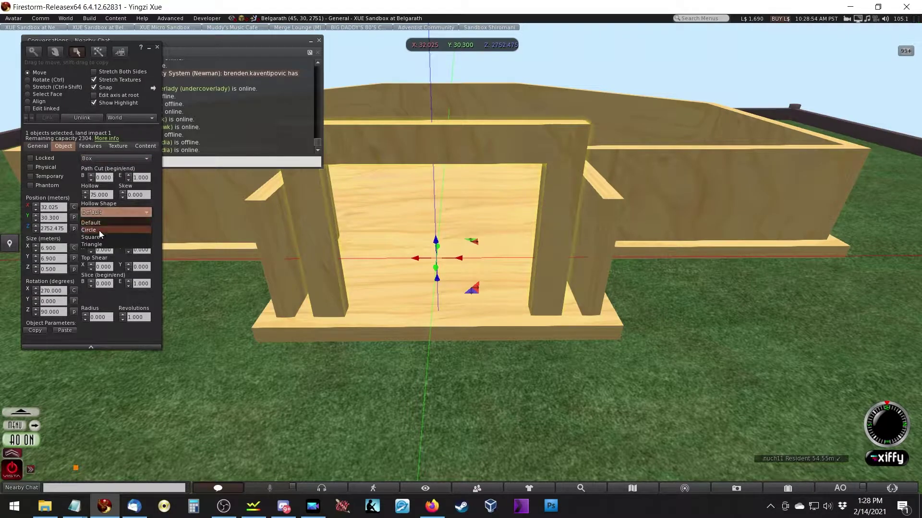
{"action": "left_click", "coordinate": [99, 230]}
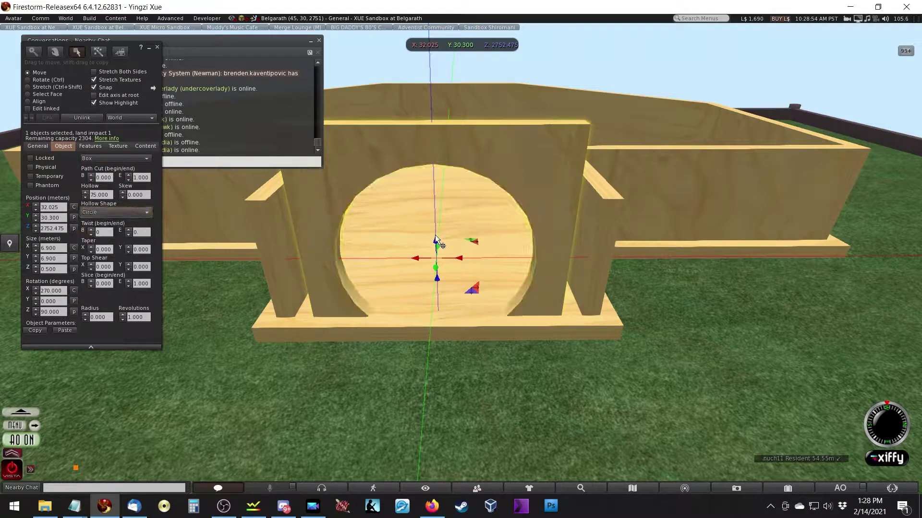
Try path cut begin values of 0.375 and 0.325 on the entry's front wall
{"action": "left_click", "coordinate": [110, 178]}
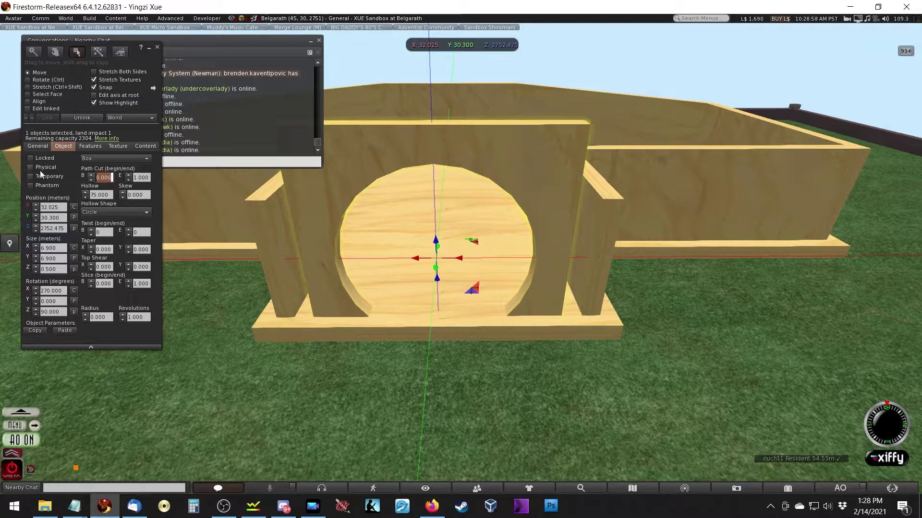
{"action": "type", "text": ".375"}
{"action": "key", "text": "Tab"}
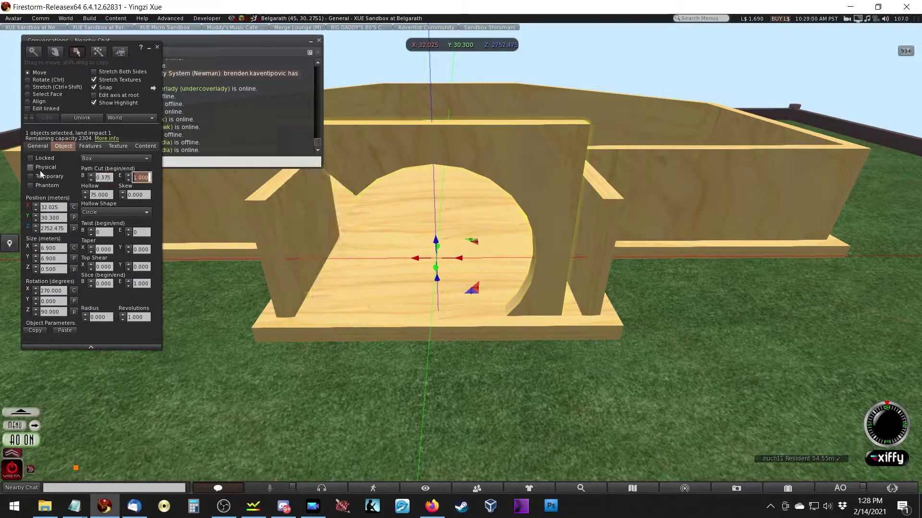
{"action": "key", "text": "shift+Tab"}
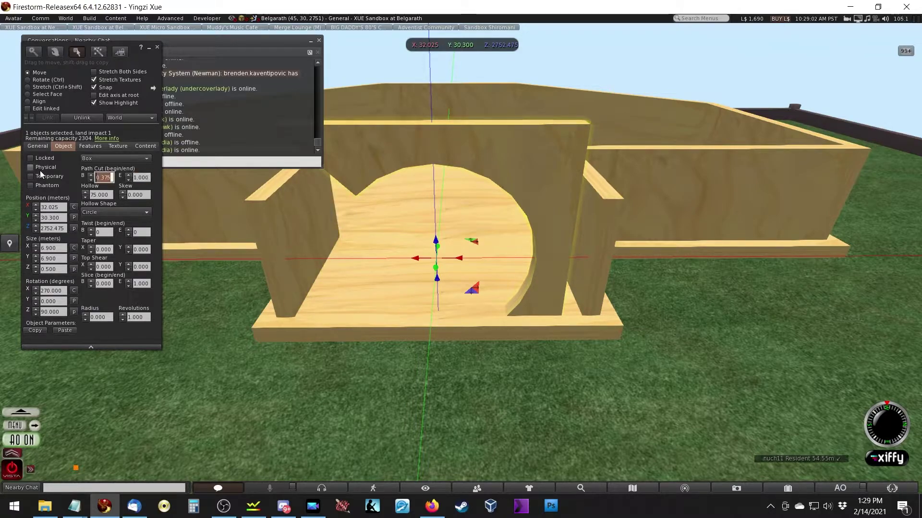
{"action": "type", "text": ".2"}
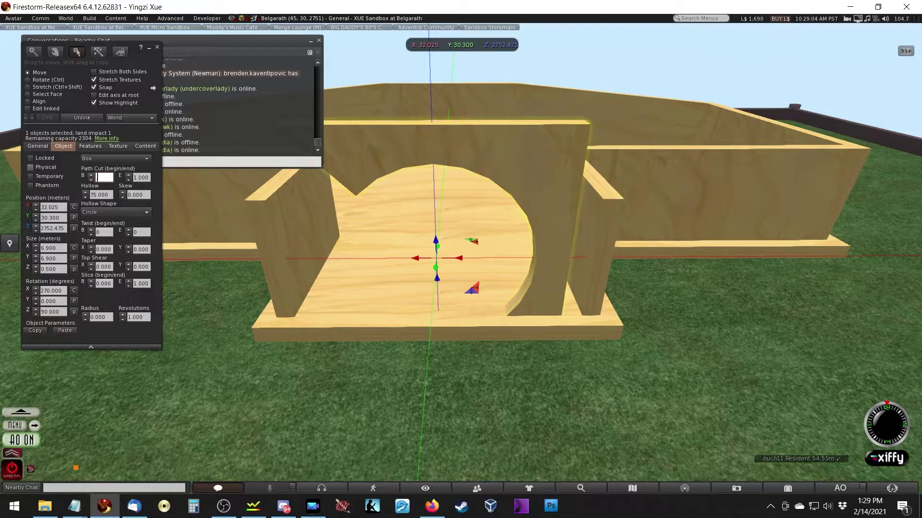
{"action": "type", "text": ".325"}
Raise the entry's front wall to Z 2755.1 m and set its path cut to begin at 0.375 and end at 0.875
{"action": "left_click_drag", "start_coordinate": [438, 235], "coordinate": [489, 155]}
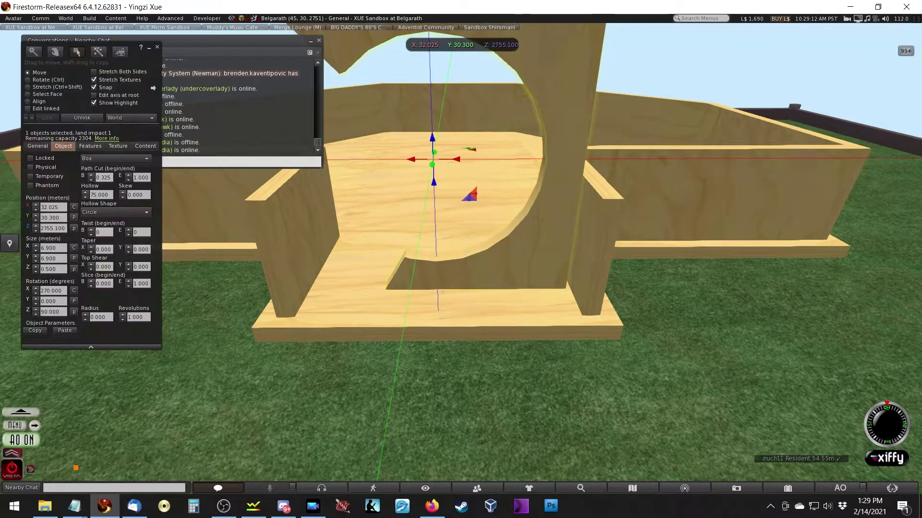
{"action": "left_click", "coordinate": [75, 175]}
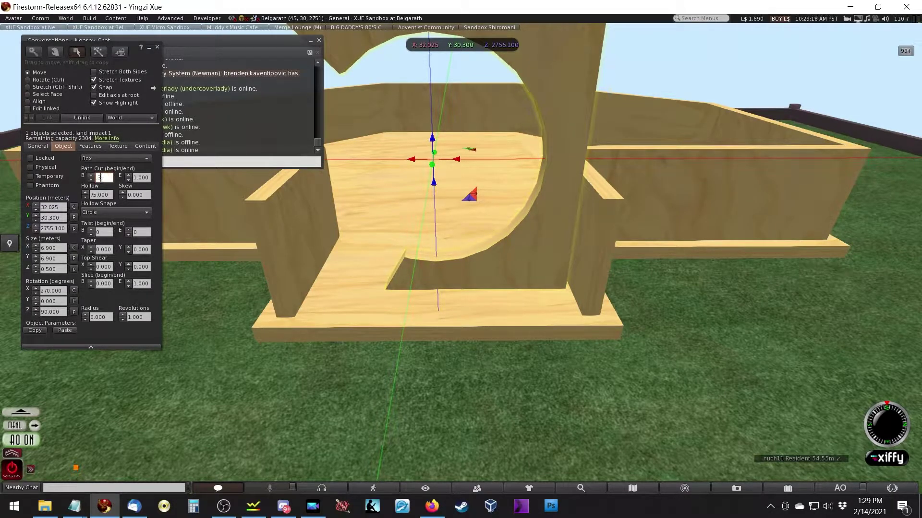
{"action": "type", "text": ".375"}
{"action": "key", "text": "Return"}
{"action": "key", "text": "Tab"}
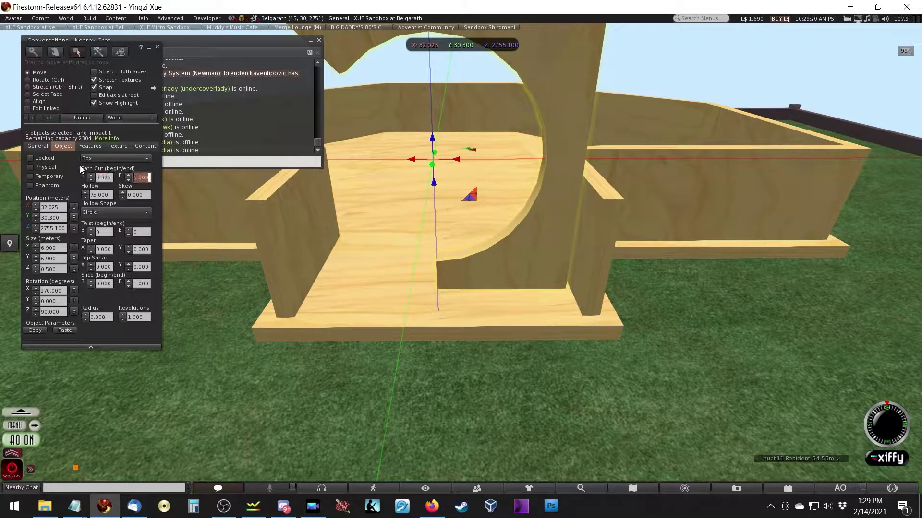
{"action": "type", "text": ".625"}
{"action": "key", "text": "Return"}
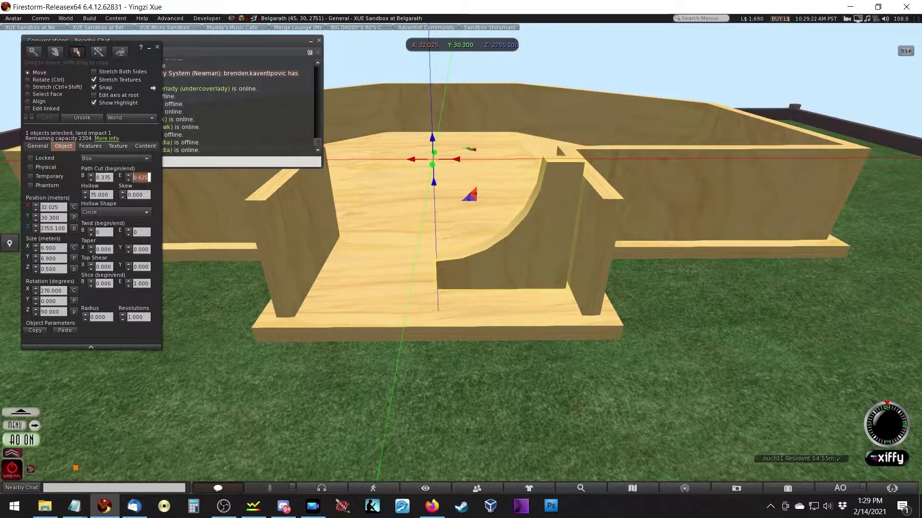
{"action": "type", "text": ".87"}
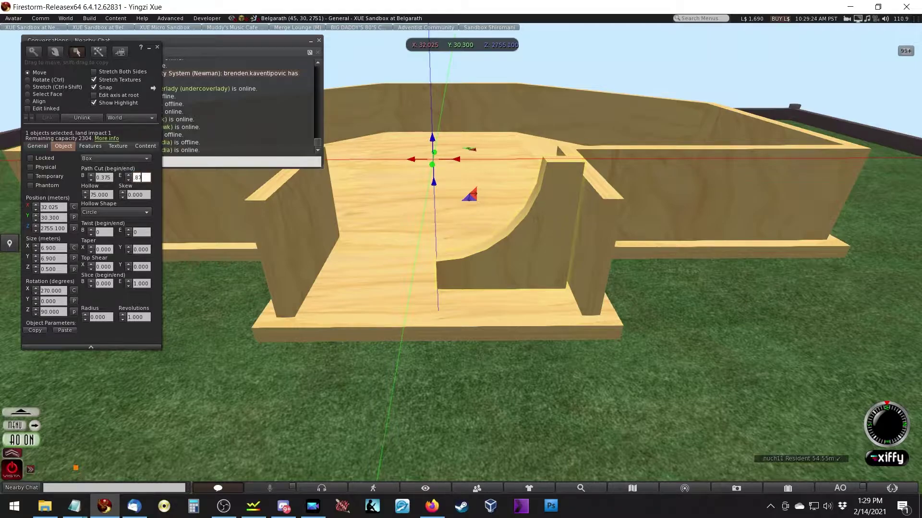
{"action": "type", "text": "5"}
{"action": "key", "text": "Return"}
Rotate the cut wall to a Z rotation of 180 degrees and lower the arch to Z 2751.15 m
{"action": "key", "text": "ctrl"}
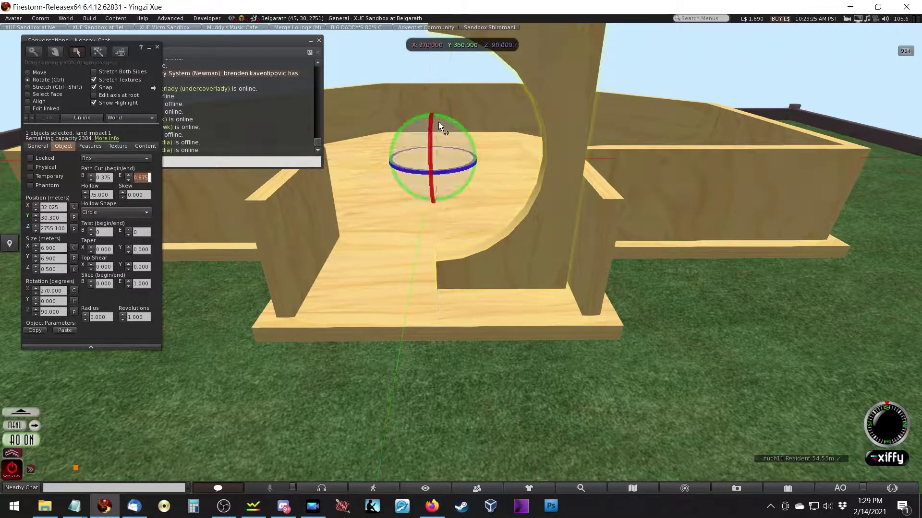
{"action": "left_click_drag", "start_coordinate": [422, 119], "coordinate": [202, 159]}
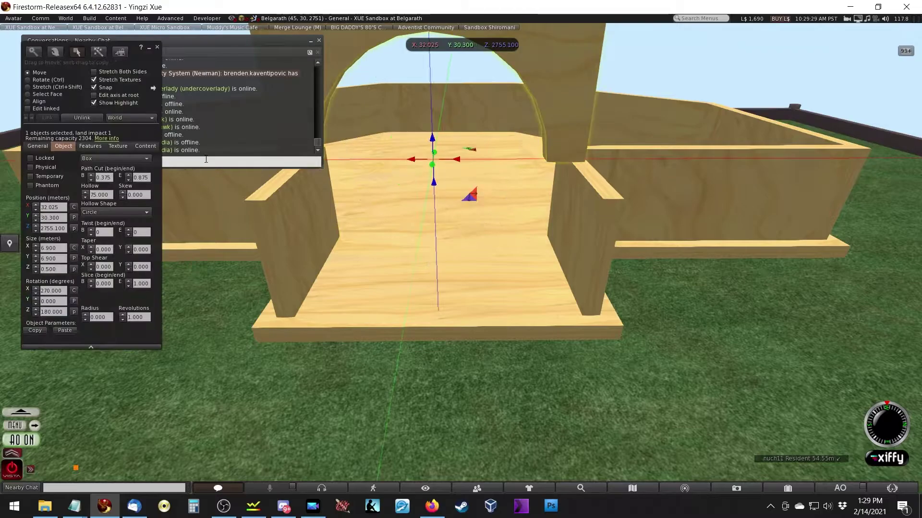
{"action": "left_click_drag", "start_coordinate": [433, 142], "coordinate": [598, 297]}
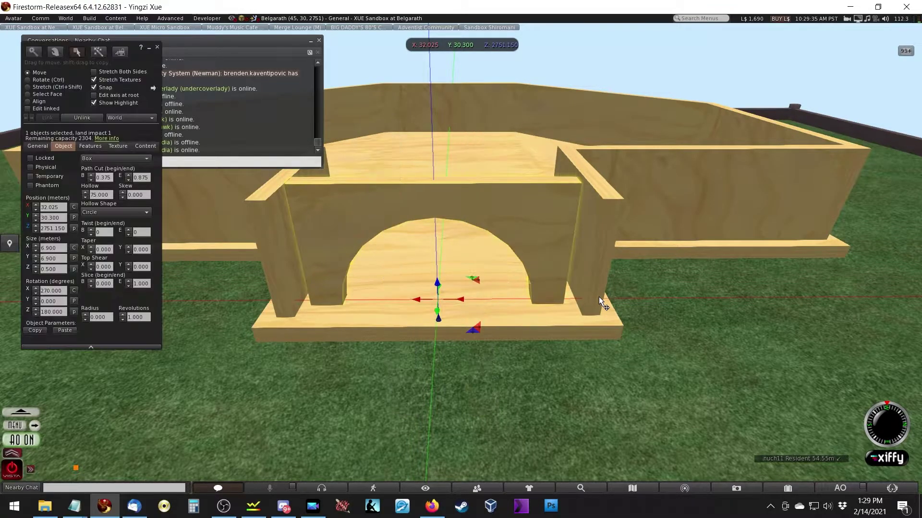
{"action": "key", "text": "Escape"}
Set both the X and Y size of the arch to 3.45 m
{"action": "left_click_drag", "start_coordinate": [460, 253], "coordinate": [489, 273], "text": "ctrl+alt"}
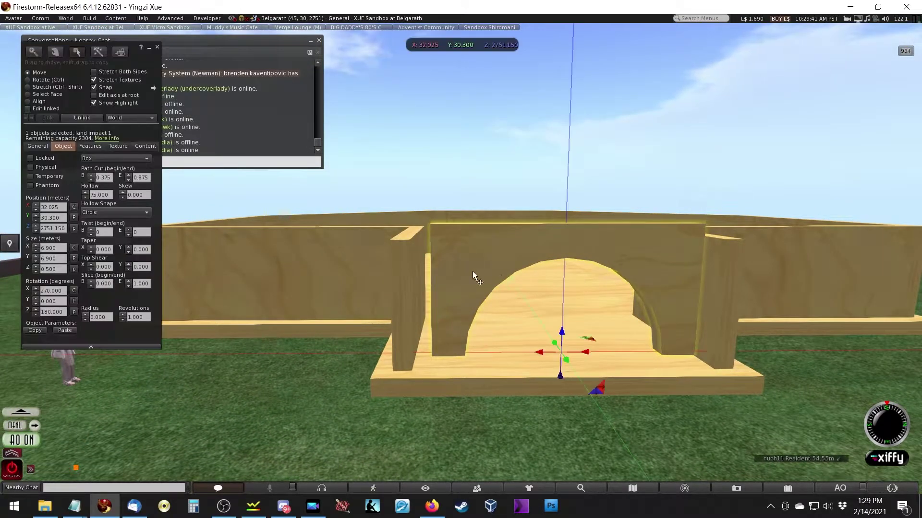
{"action": "left_click", "coordinate": [54, 248]}
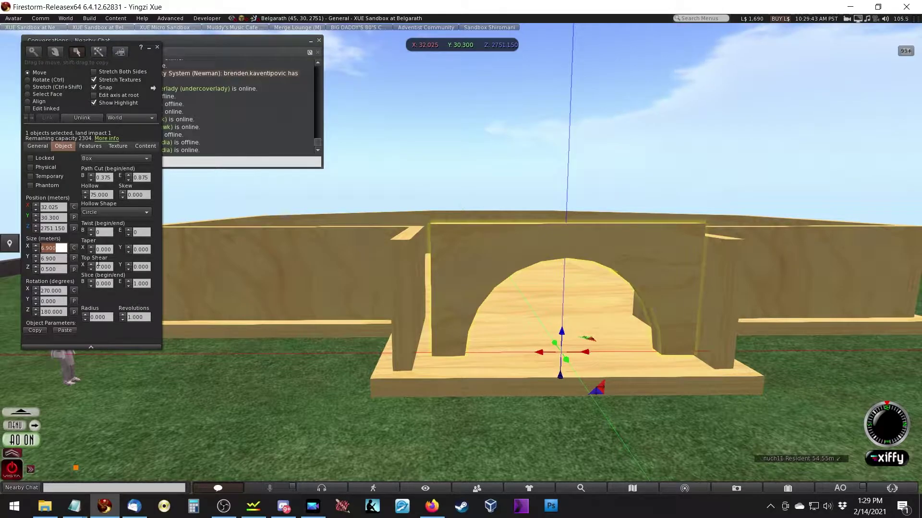
{"action": "type", "text": "3.45"}
{"action": "key", "text": "Tab"}
{"action": "type", "text": "3.450"}
{"action": "key", "text": "Return"}
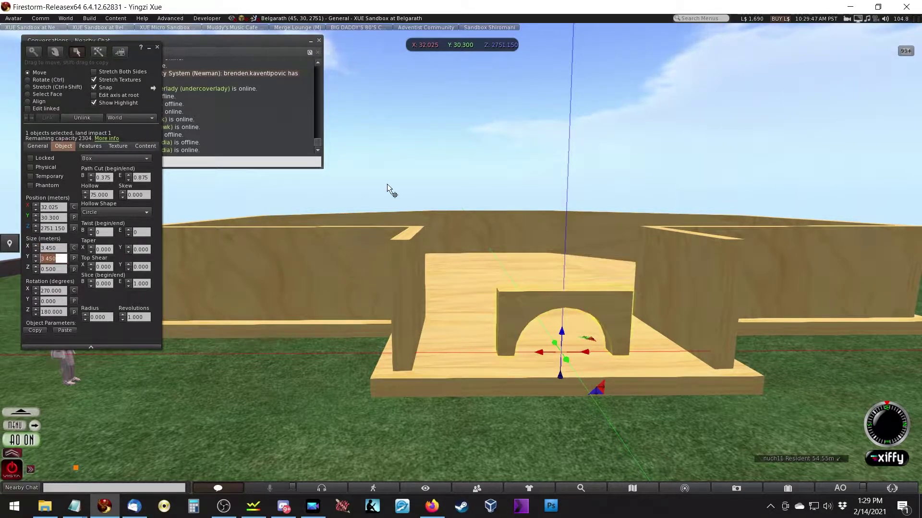
Copy the Z position 2752.475 from the entry's side wall and apply it to the arch
{"action": "left_click", "coordinate": [568, 286], "text": "ctrl+alt"}
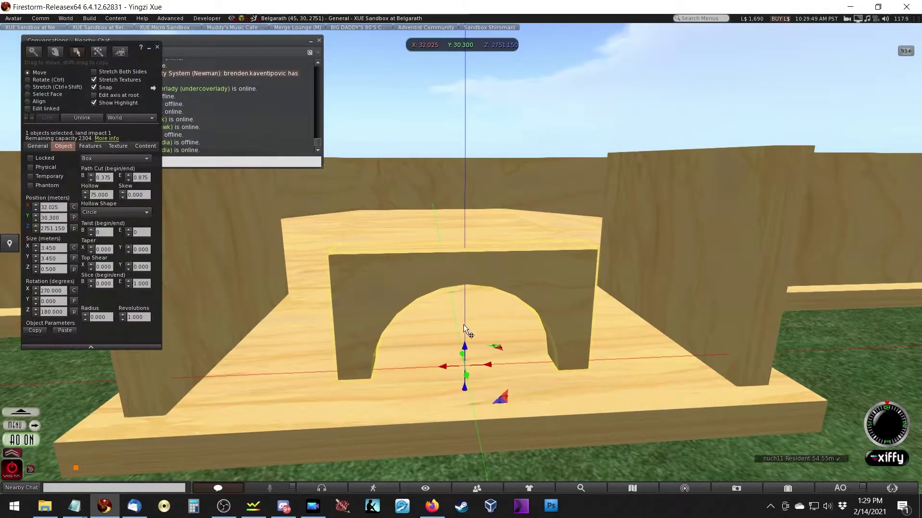
{"action": "key", "text": "Escape"}
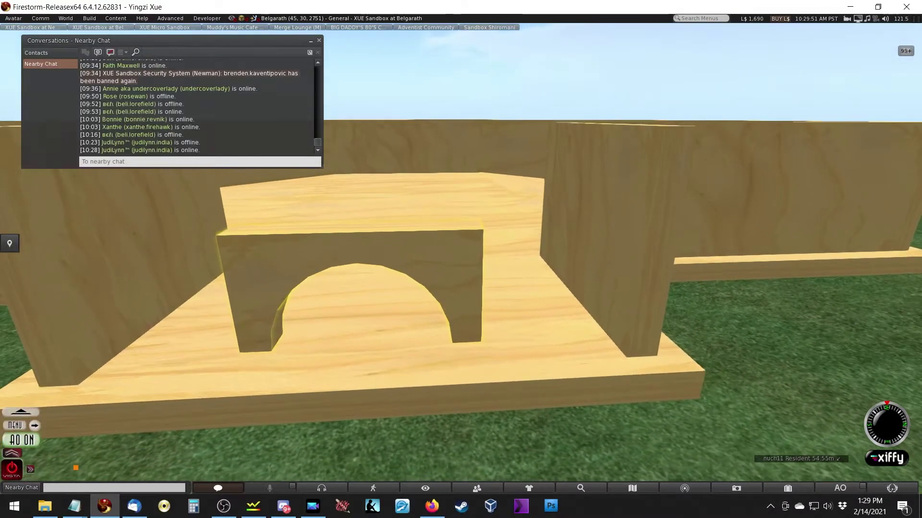
{"action": "key", "text": "ctrl+3"}
{"action": "left_click", "coordinate": [417, 252]}
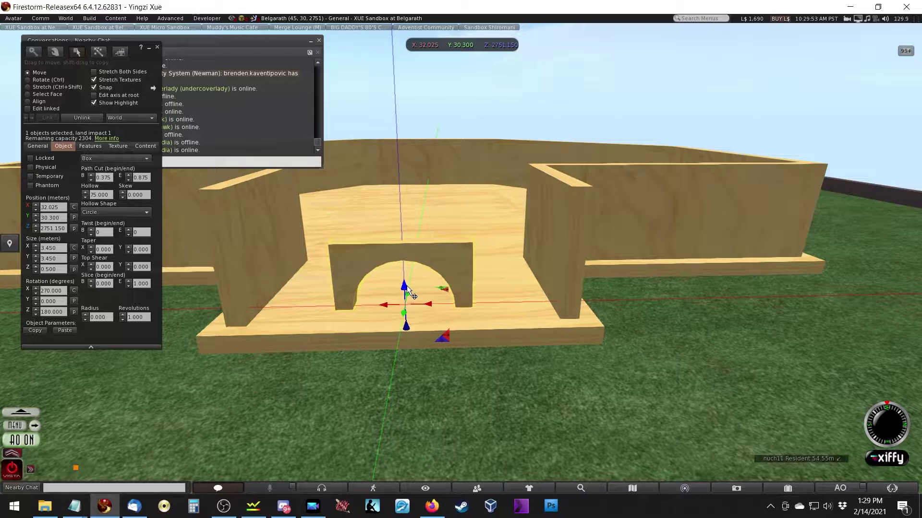
{"action": "left_click", "coordinate": [543, 255]}
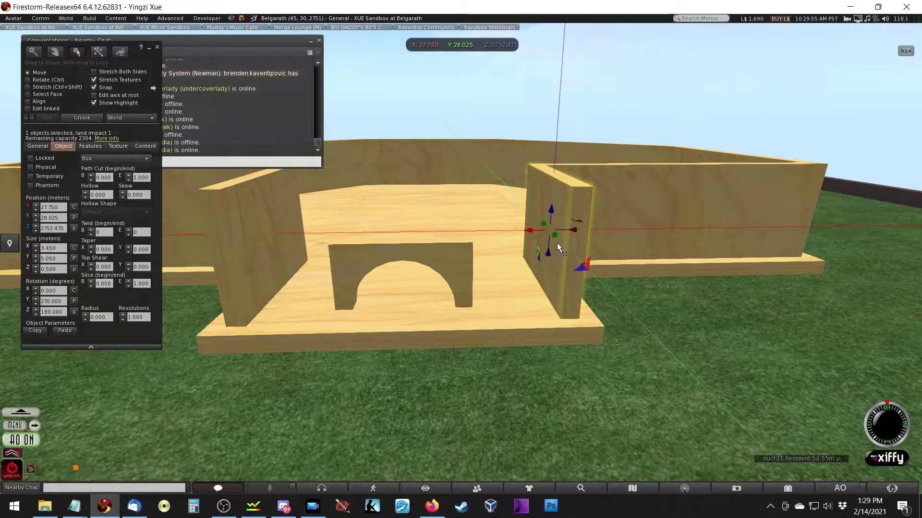
{"action": "left_click_drag", "start_coordinate": [66, 229], "coordinate": [3, 227]}
{"action": "key", "text": "ctrl+c"}
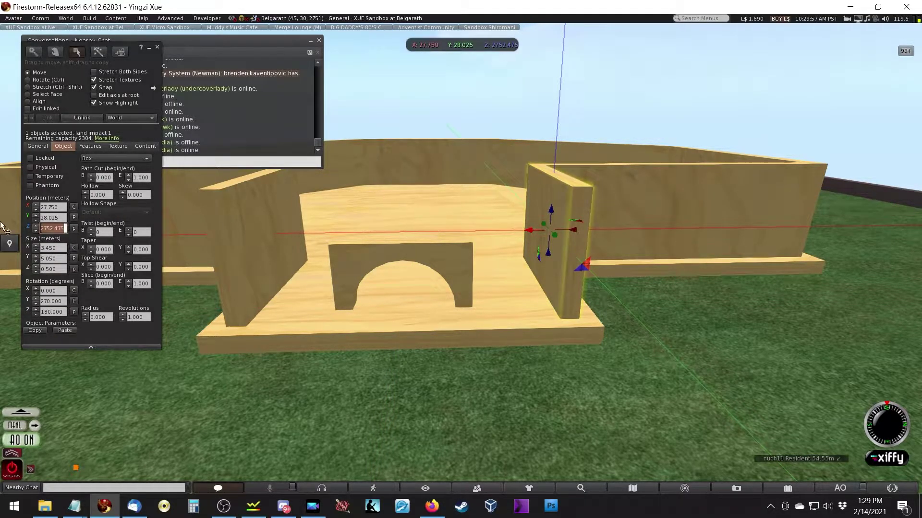
{"action": "left_click", "coordinate": [363, 278]}
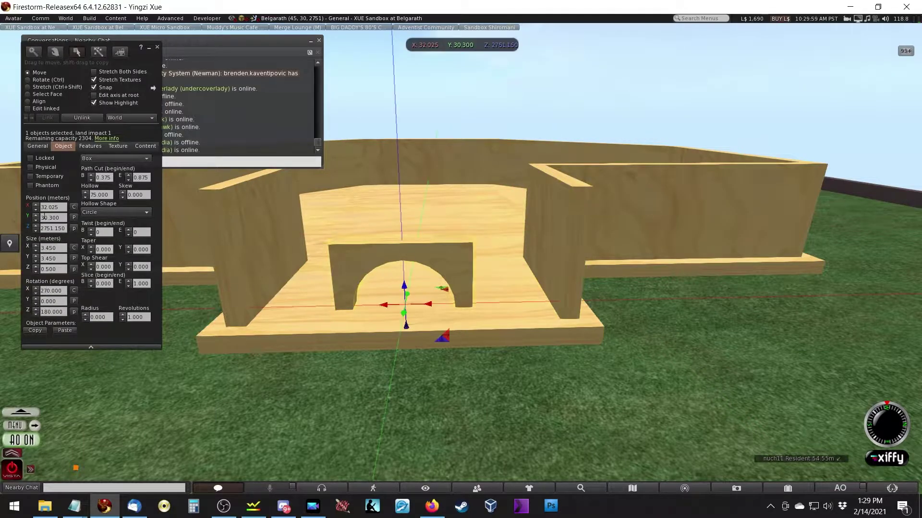
{"action": "double_click", "coordinate": [57, 228]}
{"action": "key", "text": "ctrl+v"}
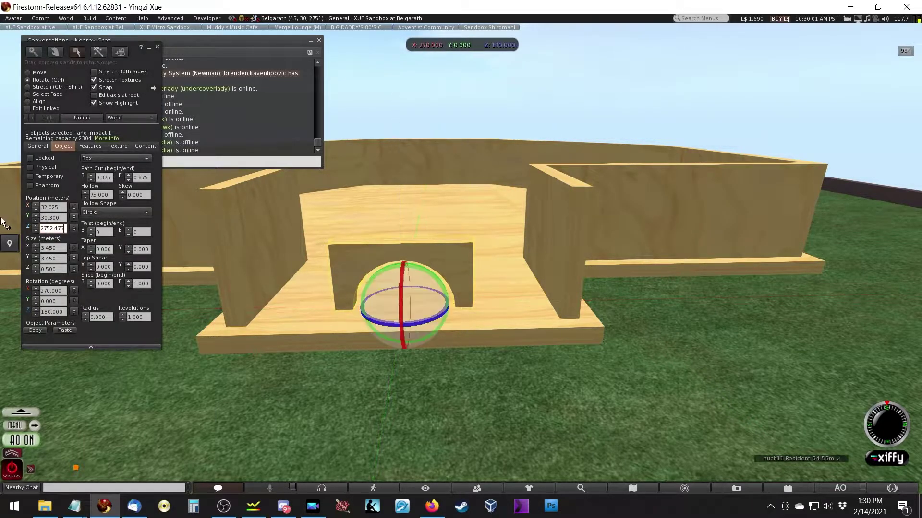
{"action": "key", "text": "Tab"}
Try moving the arch sideways against the entry's side wall, at X 34.25 m
{"action": "left_click_drag", "start_coordinate": [341, 263], "coordinate": [544, 240], "text": "alt"}
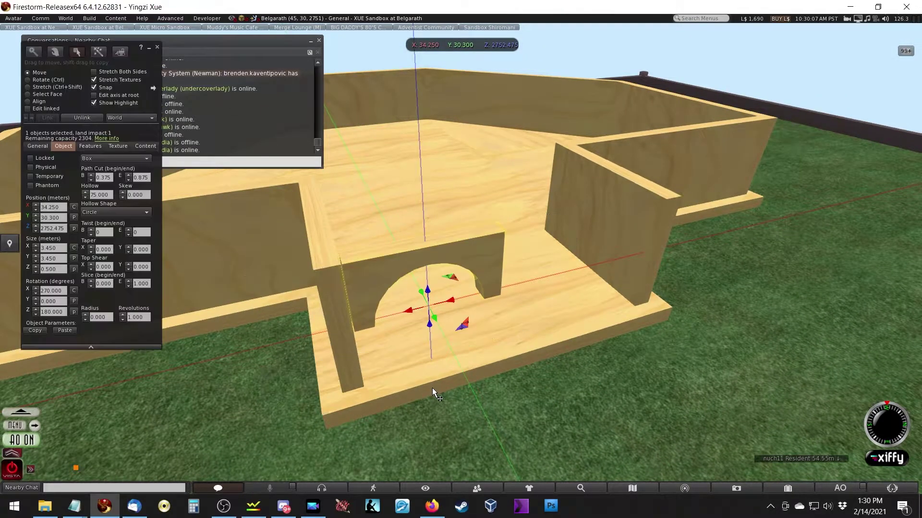
{"action": "key", "text": "Escape"}
{"action": "key", "text": "ctrl+3"}
{"action": "key", "text": "Escape"}
{"action": "scroll", "coordinate": [439, 323], "scroll_direction": "up", "scroll_amount": 3}
{"action": "key", "text": "ctrl+3"}
{"action": "left_click_drag", "start_coordinate": [453, 258], "coordinate": [267, 246]}
{"action": "key", "text": "Escape"}
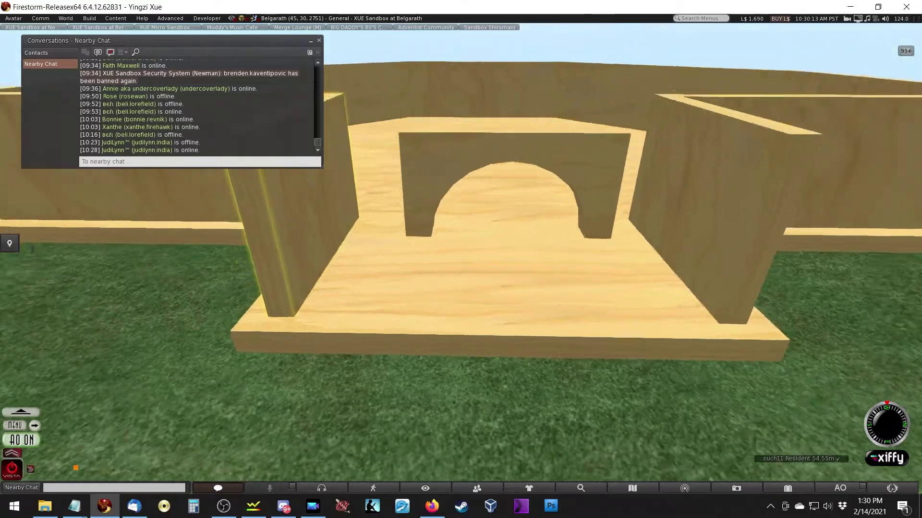
Duplicate the entry's side wall and place the copy at about X 33.6 m, under the nearest leg of the arch
{"action": "key", "text": "ctrl+3"}
{"action": "left_click_drag", "start_coordinate": [401, 218], "coordinate": [446, 286]}
{"action": "key", "text": "Escape"}
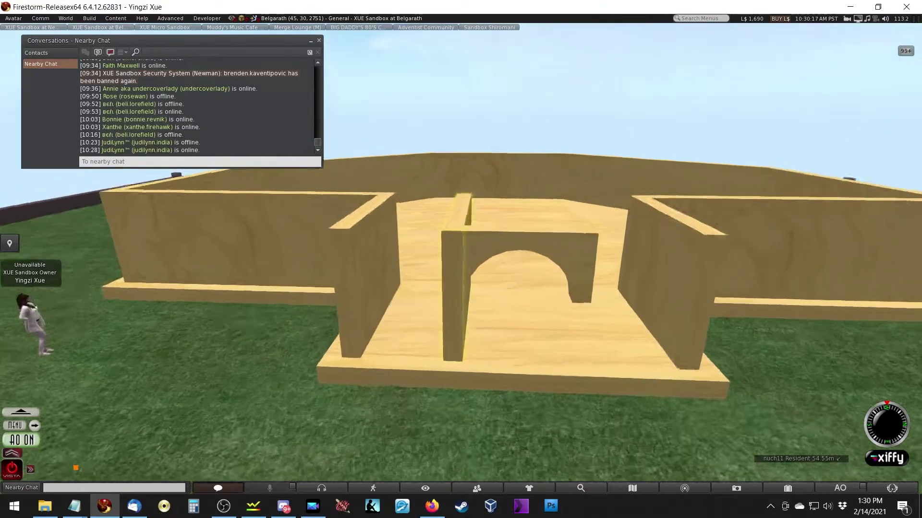
Reduce the duplicated wall's height to 1.725 m, keeping its base on the floor and its top at the arch leg
{"action": "key", "text": "ctrl+3"}
{"action": "scroll", "coordinate": [466, 228], "scroll_direction": "up", "scroll_amount": 3}
{"action": "key", "text": "ctrl+shift"}
{"action": "left_click_drag", "start_coordinate": [460, 194], "coordinate": [601, 278]}
{"action": "left_click_drag", "start_coordinate": [496, 295], "coordinate": [461, 262], "text": "ctrl+alt"}
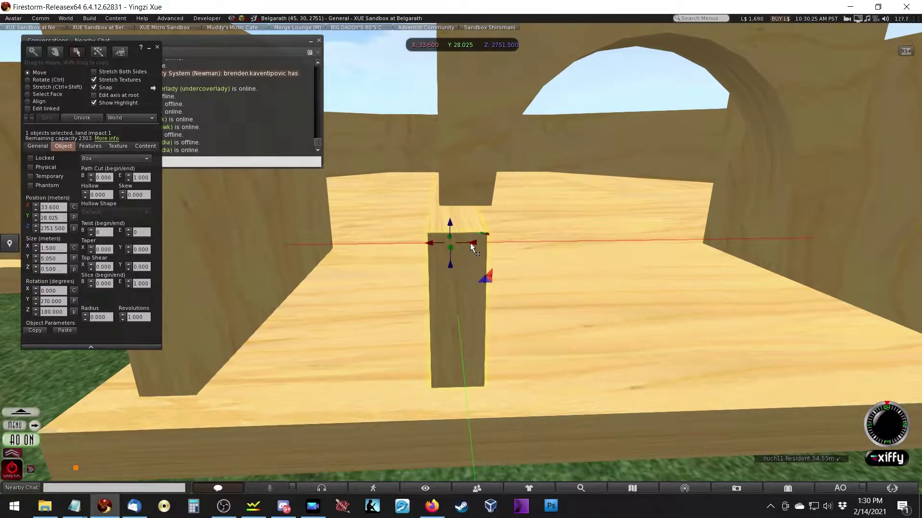
{"action": "key", "text": "ctrl+shift"}
{"action": "left_click_drag", "start_coordinate": [453, 201], "coordinate": [542, 175]}
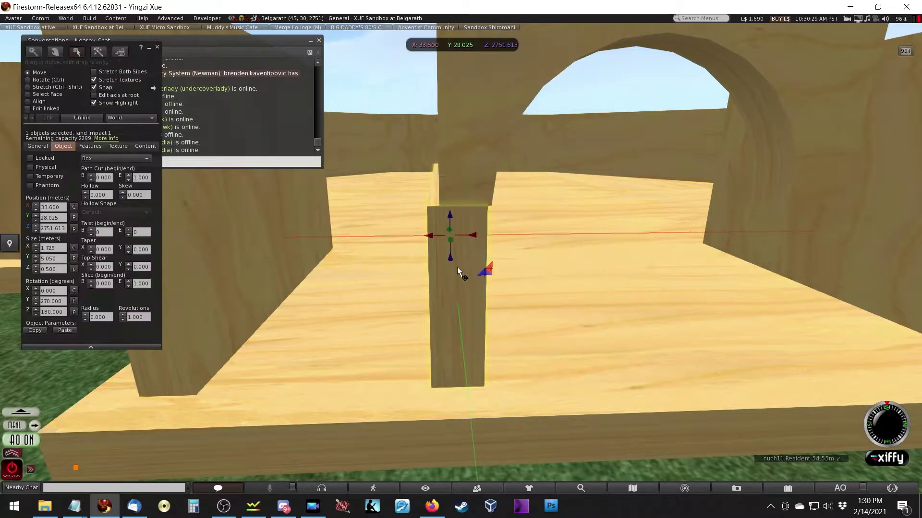
Move the short wall to about X 33.5 m and narrow its thickness to 0.425 m to match the arch leg
{"action": "left_click_drag", "start_coordinate": [468, 235], "coordinate": [457, 282]}
{"action": "key", "text": "ctrl+shift"}
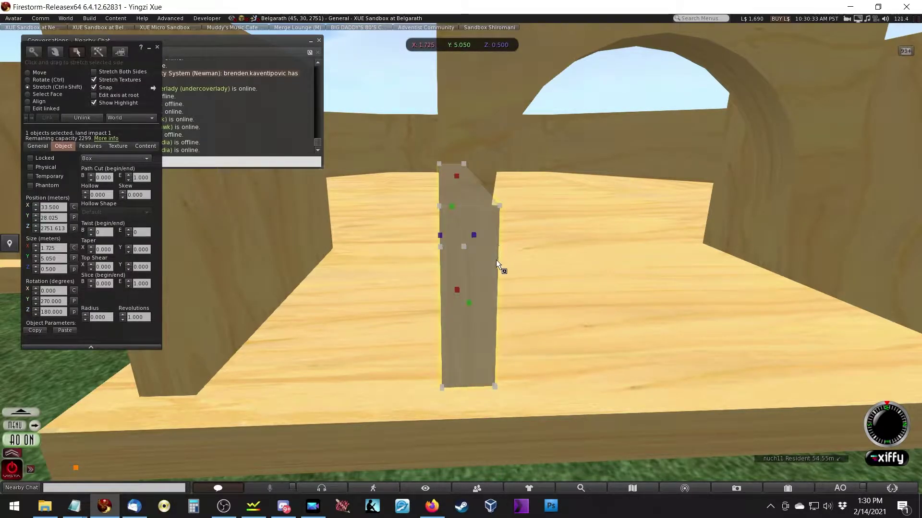
{"action": "left_click_drag", "start_coordinate": [482, 240], "coordinate": [468, 313], "text": "ctrl+shift"}
{"action": "key", "text": "Escape"}
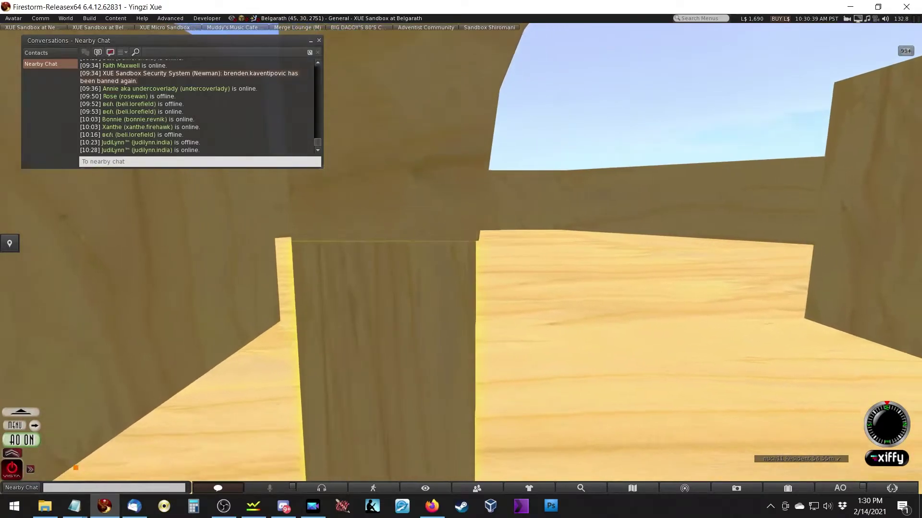
Duplicate the short wall to X 30.4 m, beneath the opposite leg of the arch
{"action": "key", "text": "ctrl+3"}
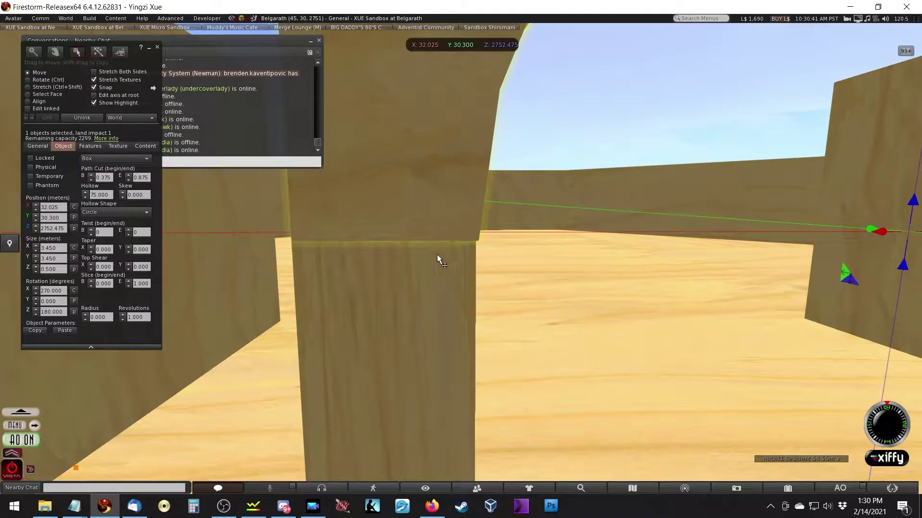
{"action": "key", "text": "ctrl"}
{"action": "key", "text": "Escape"}
{"action": "key", "text": "ctrl+3"}
{"action": "left_click", "coordinate": [461, 262]}
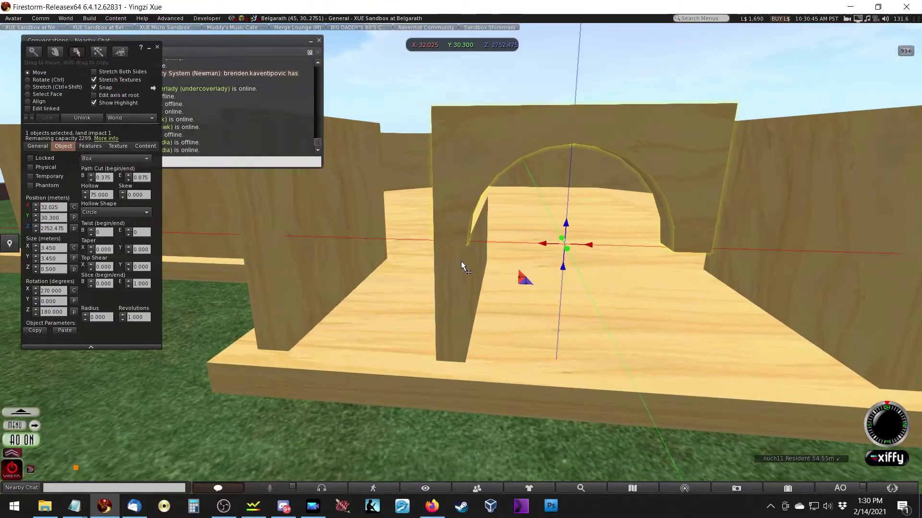
{"action": "key", "text": "Escape"}
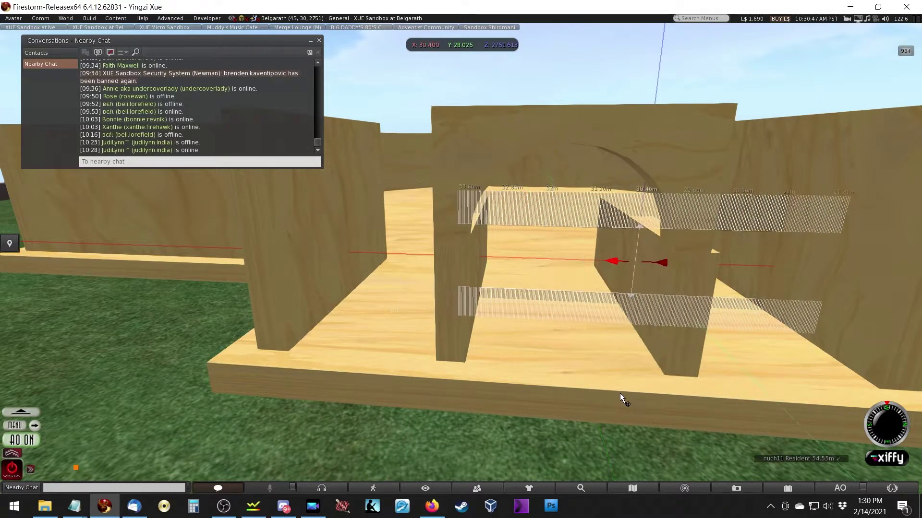
{"action": "key", "text": "ctrl+3"}
{"action": "left_click", "coordinate": [647, 334]}
Align the second short wall sideways with the arch leg above it
{"action": "key", "text": "Escape"}
{"action": "key", "text": "ctrl+3"}
{"action": "left_click", "coordinate": [457, 269]}
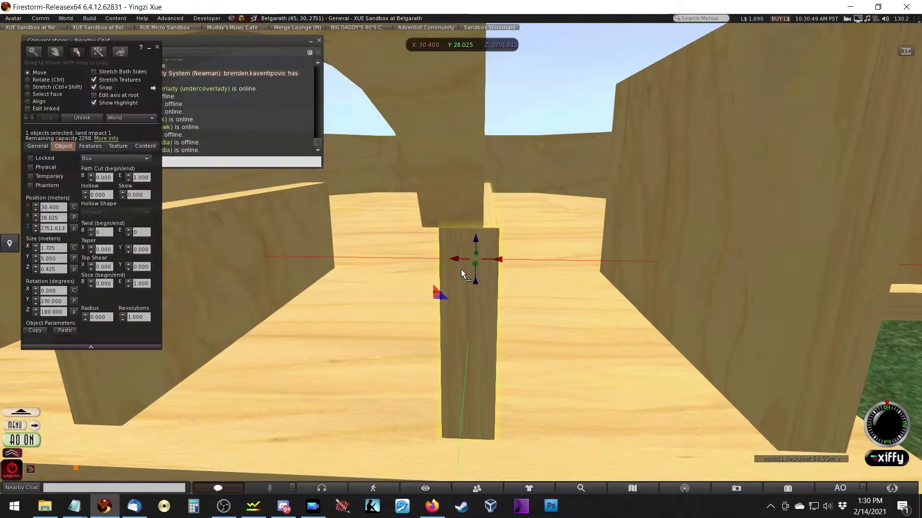
{"action": "left_click_drag", "start_coordinate": [502, 259], "coordinate": [467, 310]}
{"action": "key", "text": "Escape"}
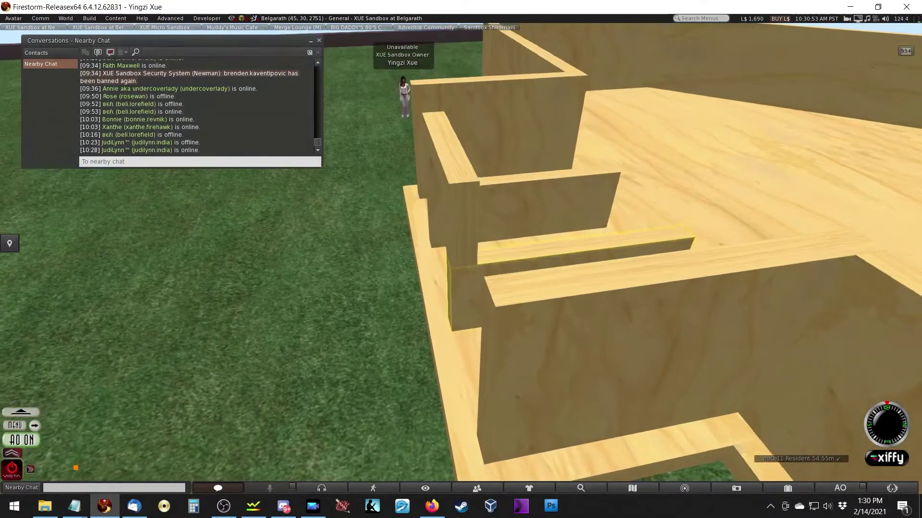
Shorten the second short wall's length to the depth of the arch leg and select the first short wall
{"action": "key", "text": "ctrl+3"}
{"action": "left_click", "coordinate": [647, 250]}
{"action": "left_click_drag", "start_coordinate": [677, 263], "coordinate": [500, 372]}
{"action": "key", "text": "ctrl+z"}
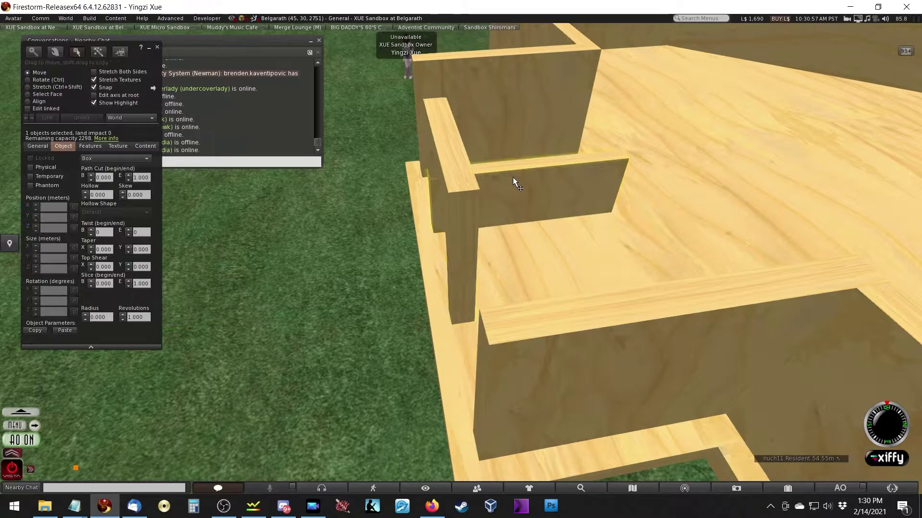
Shorten the first short wall beneath the arch to a Y size of 0.500 m, matching the depth of the arch leg
{"action": "left_click_drag", "start_coordinate": [611, 185], "coordinate": [481, 180]}
{"action": "key", "text": "Escape"}
{"action": "key", "text": "ctrl+3"}
{"action": "left_click", "coordinate": [540, 316]}
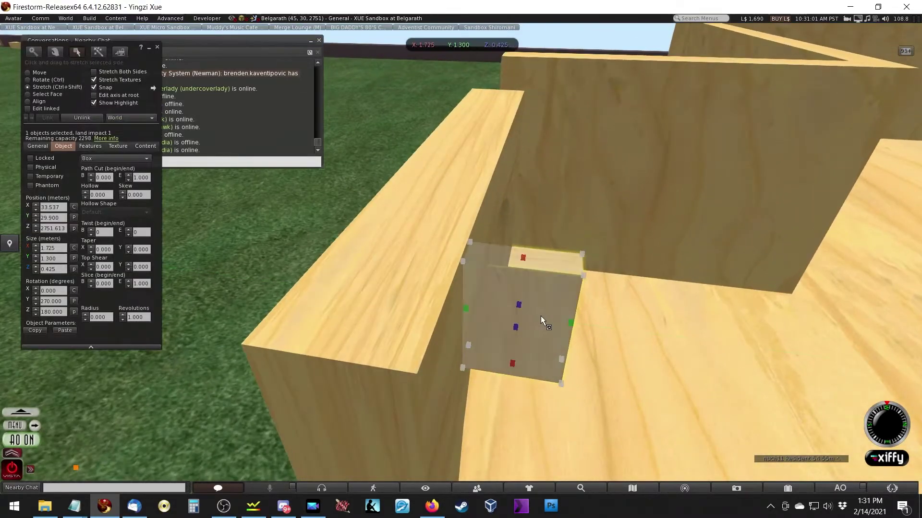
{"action": "left_click_drag", "start_coordinate": [576, 316], "coordinate": [499, 404]}
{"action": "key", "text": "Escape"}
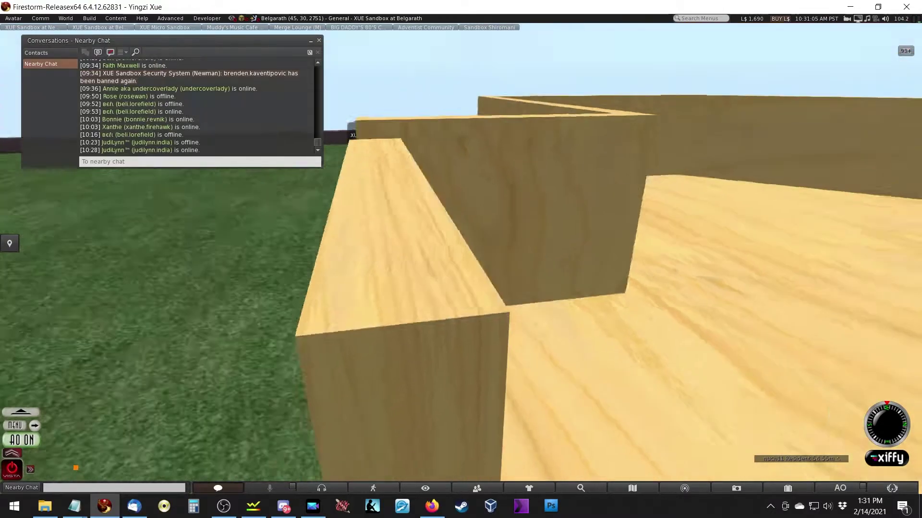
{"action": "key", "text": "ctrl+3"}
{"action": "left_click_drag", "start_coordinate": [451, 346], "coordinate": [451, 317], "text": "alt"}
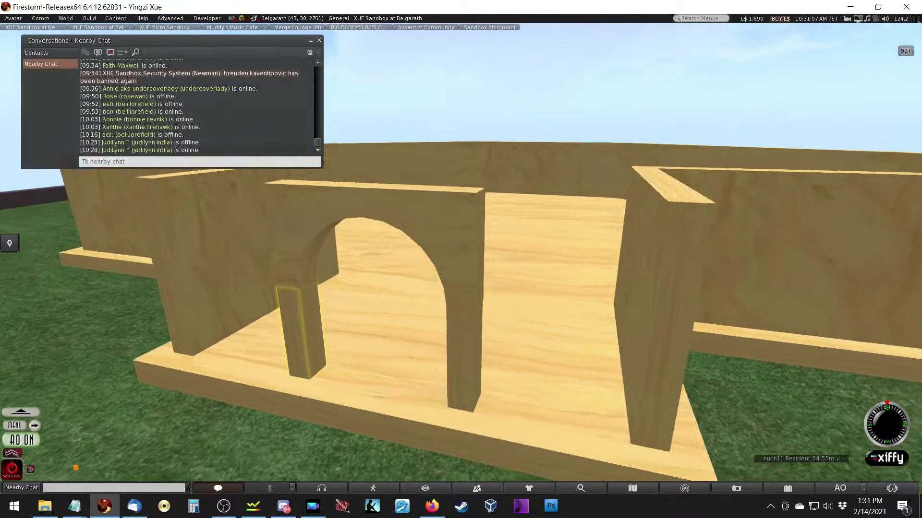
Try enlarging the arch to 3.500 m in X and Y size, and restore its Y size to 3.450 m
{"action": "left_click", "coordinate": [456, 276]}
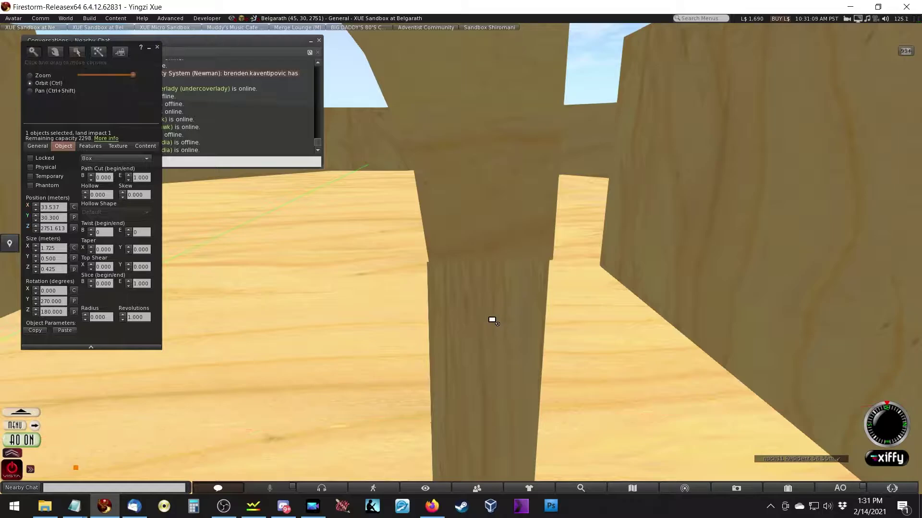
{"action": "key", "text": "Escape"}
{"action": "left_click", "coordinate": [461, 269]}
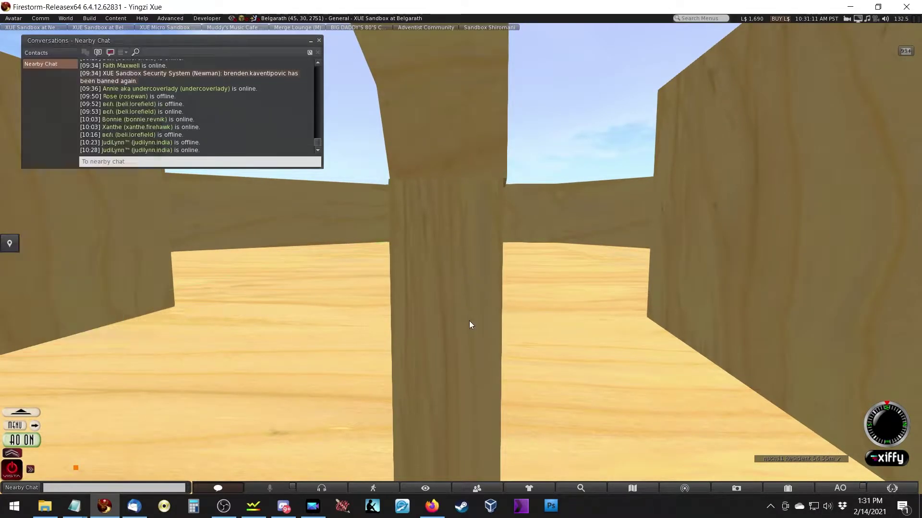
{"action": "left_click_drag", "start_coordinate": [475, 388], "coordinate": [453, 302]}
{"action": "left_click_drag", "start_coordinate": [446, 124], "coordinate": [463, 261], "text": "alt"}
{"action": "left_click", "coordinate": [446, 243]}
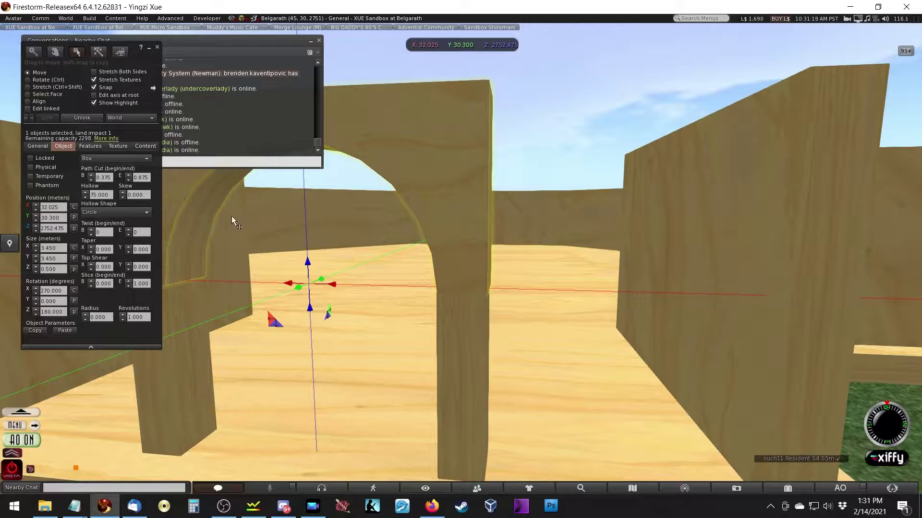
{"action": "double_click", "coordinate": [57, 248]}
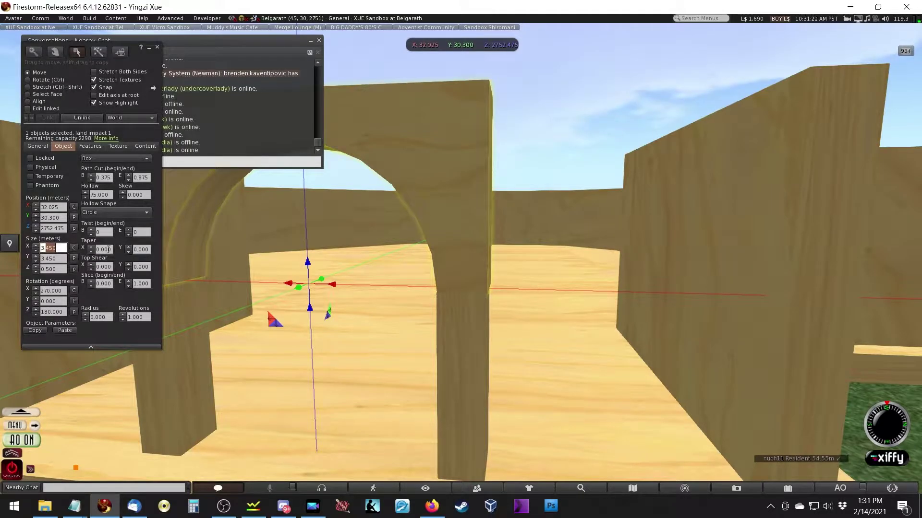
{"action": "key", "text": "Tab"}
{"action": "type", "text": "3.500"}
{"action": "key", "text": "Return"}
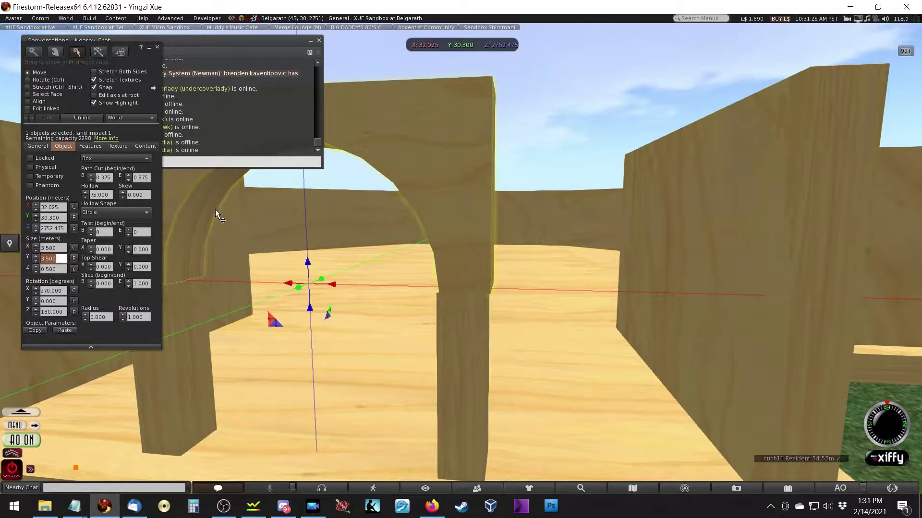
{"action": "type", "text": "3.450"}
{"action": "key", "text": "Return"}
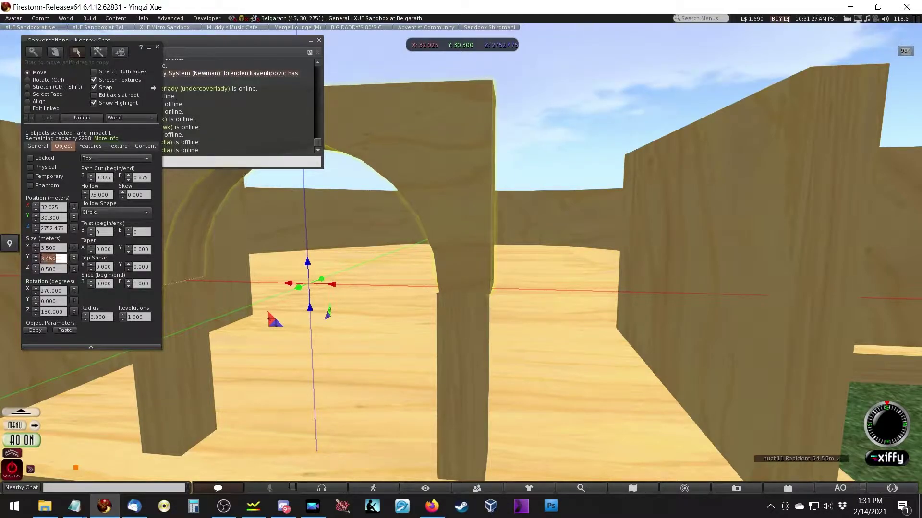
Examine how the second pillar's edges line up with the arch leg above it
{"action": "left_click_drag", "start_coordinate": [473, 309], "coordinate": [499, 295], "text": "alt"}
{"action": "key", "text": "ctrl+b"}
{"action": "right_click", "coordinate": [474, 292]}
{"action": "left_click", "coordinate": [479, 318]}
{"action": "left_click_drag", "start_coordinate": [469, 377], "coordinate": [451, 430]}
{"action": "key", "text": "Escape"}
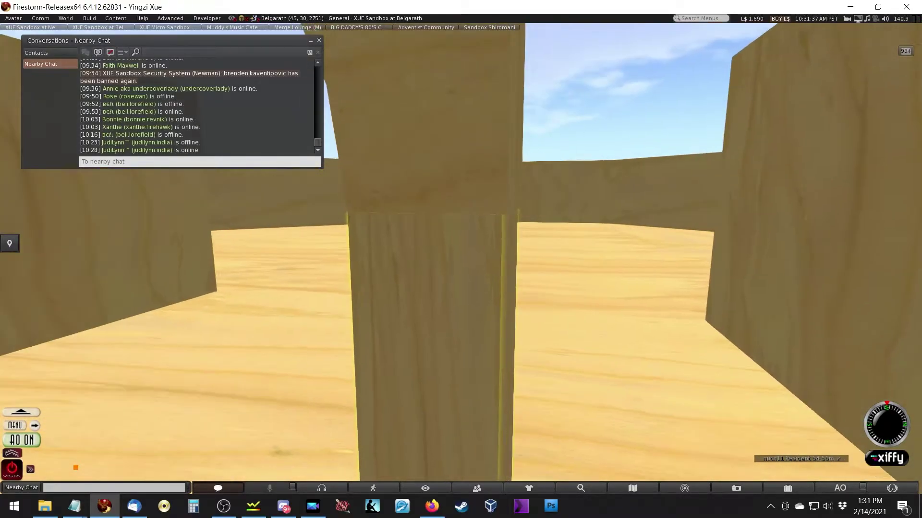
{"action": "key", "text": "ctrl+b"}
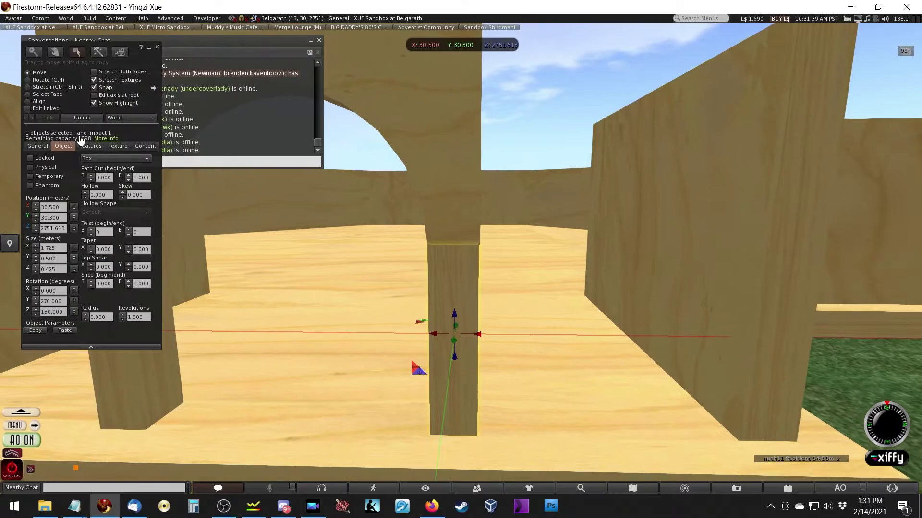
{"action": "left_click", "coordinate": [430, 176], "text": "ctrl"}
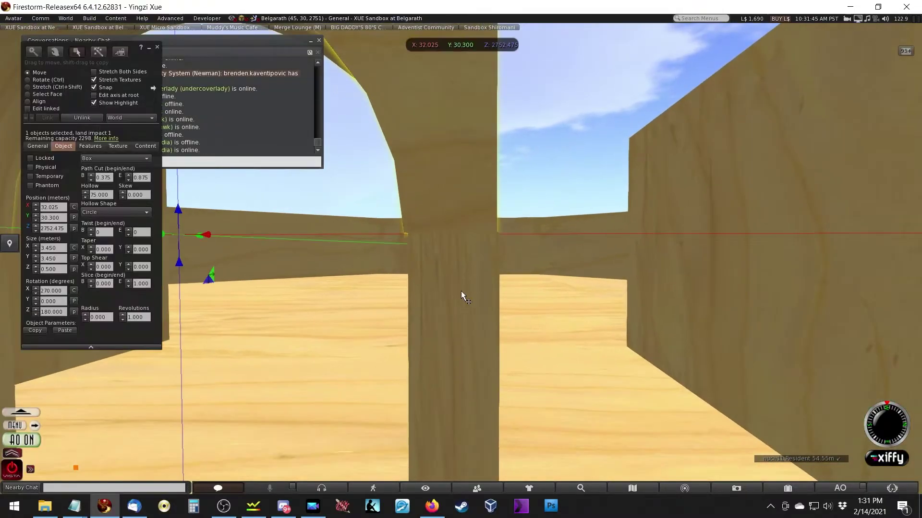
{"action": "key", "text": "Escape"}
{"action": "left_click", "coordinate": [456, 188]}
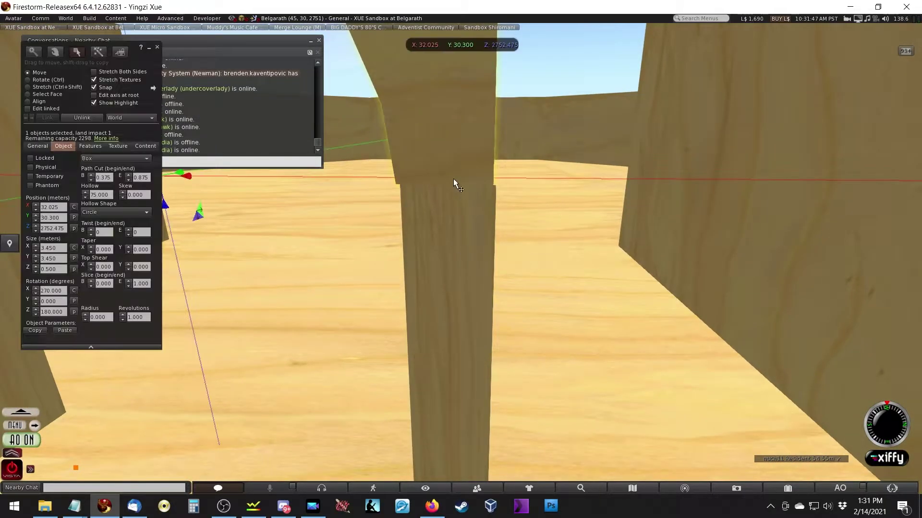
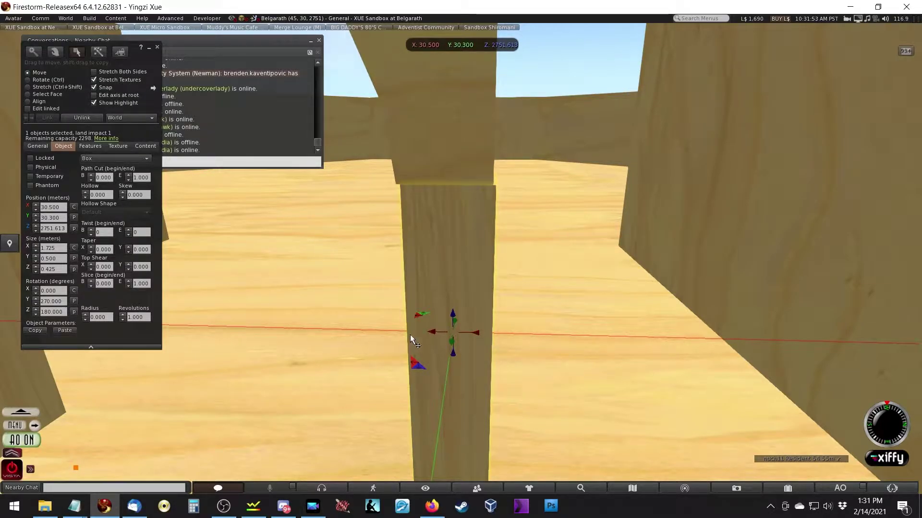
Reduce the second pillar's X size to 1.700 m and its Z size to 0.400 m
{"action": "left_click", "coordinate": [51, 248]}
{"action": "type", "text": "1.7"}
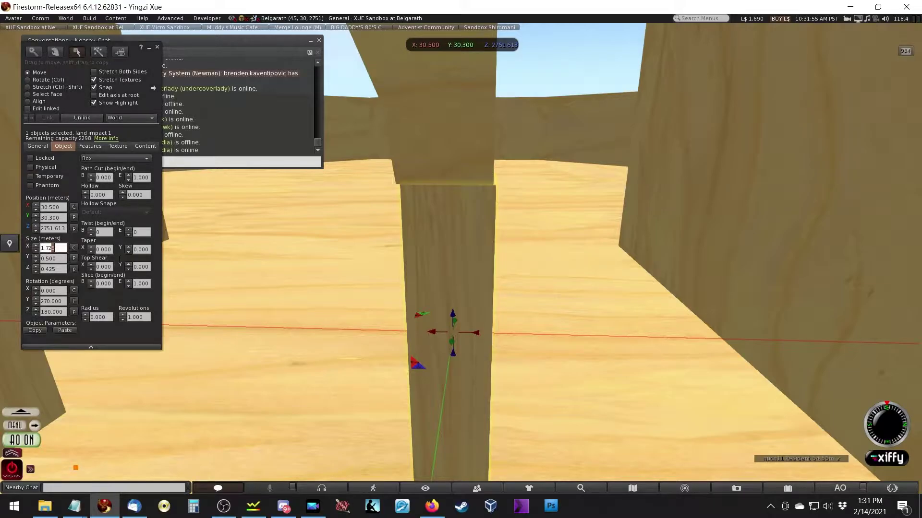
{"action": "key", "text": "Return"}
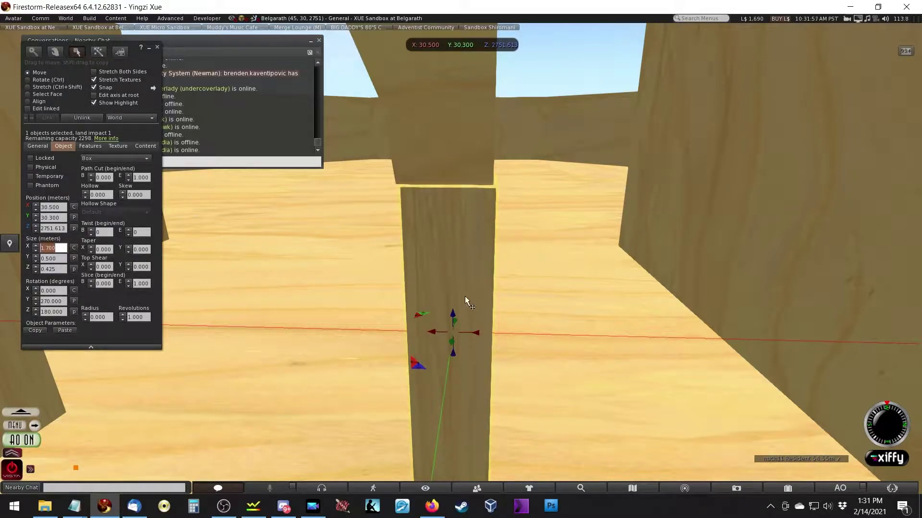
{"action": "left_click", "coordinate": [65, 269]}
{"action": "left_click_drag", "start_coordinate": [43, 270], "coordinate": [50, 270]}
{"action": "type", "text": "00"}
{"action": "key", "text": "Return"}
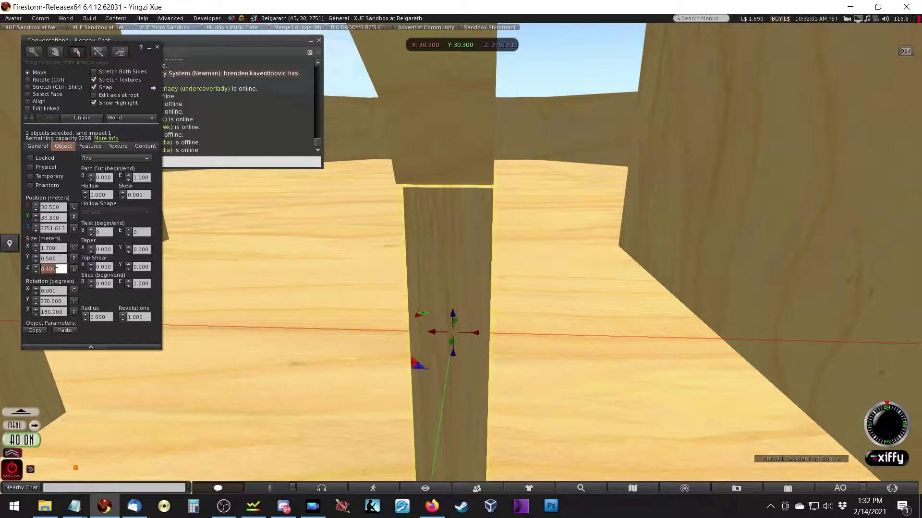
Stretch the second pillar upward and inward to 1.725 m in X size and 0.425 m in Z size
{"action": "left_click_drag", "start_coordinate": [478, 336], "coordinate": [465, 139]}
{"action": "left_click_drag", "start_coordinate": [481, 83], "coordinate": [587, 91]}
{"action": "left_click_drag", "start_coordinate": [590, 86], "coordinate": [592, 77]}
{"action": "key", "text": "ctrl+alt"}
{"action": "key", "text": "Escape"}
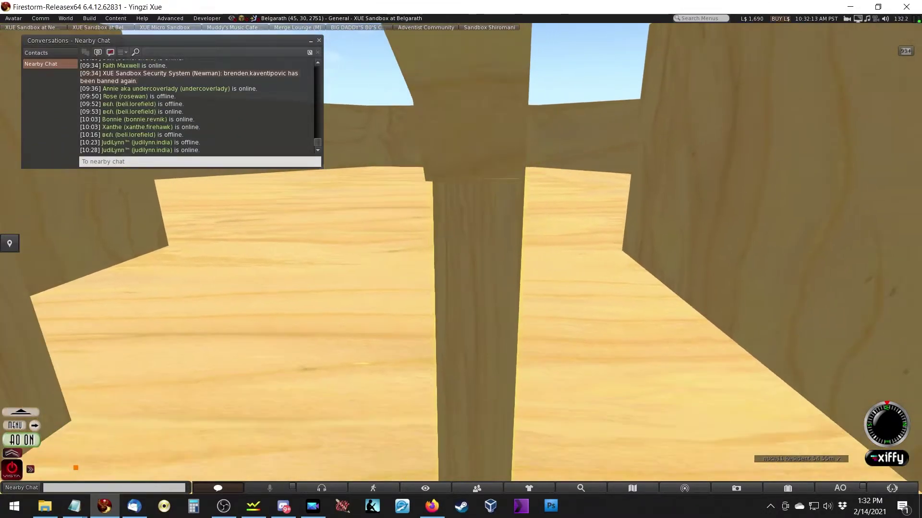
{"action": "left_click", "coordinate": [448, 274]}
{"action": "left_click_drag", "start_coordinate": [445, 312], "coordinate": [442, 384], "text": "ctrl+shift"}
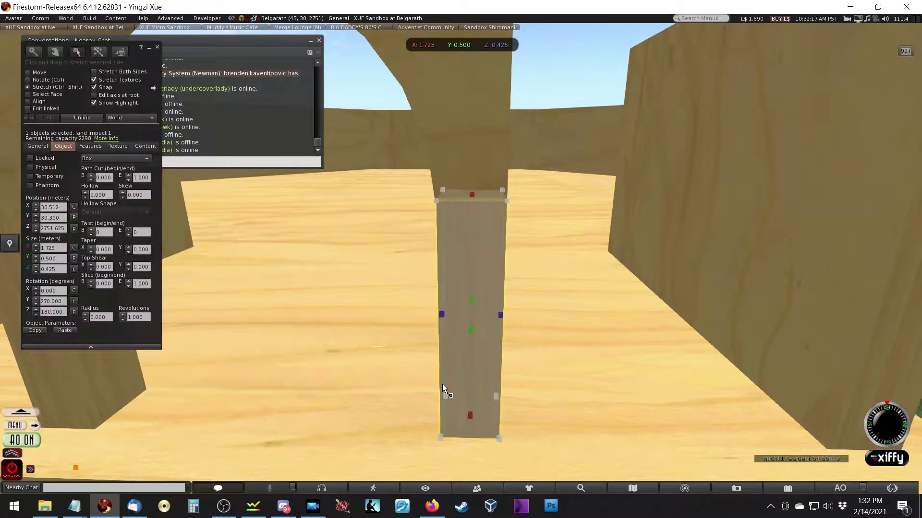
Narrow the first pillar to 0.400 m at X 33.550 m and stretch it back to 0.425 m thick
{"action": "left_click_drag", "start_coordinate": [442, 181], "coordinate": [464, 285], "text": "ctrl+alt"}
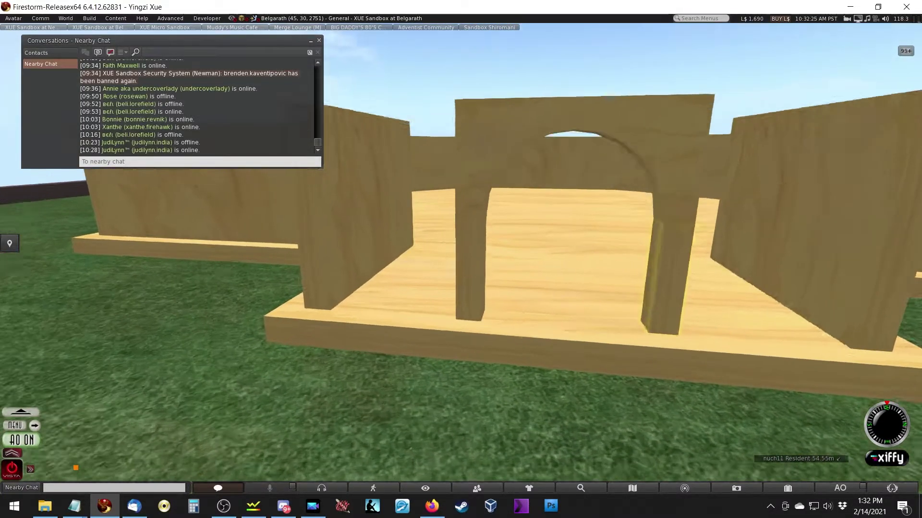
{"action": "left_click", "coordinate": [493, 278], "text": "alt"}
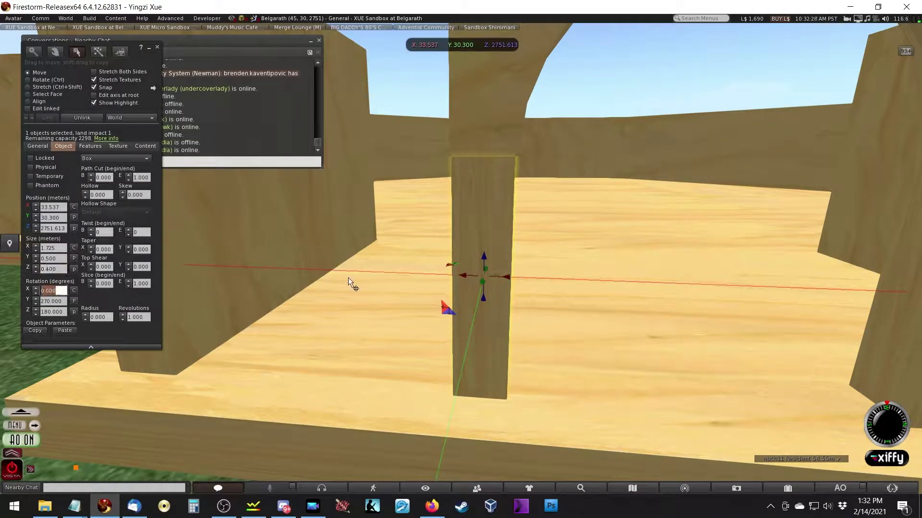
{"action": "left_click_drag", "start_coordinate": [475, 165], "coordinate": [457, 344], "text": "alt"}
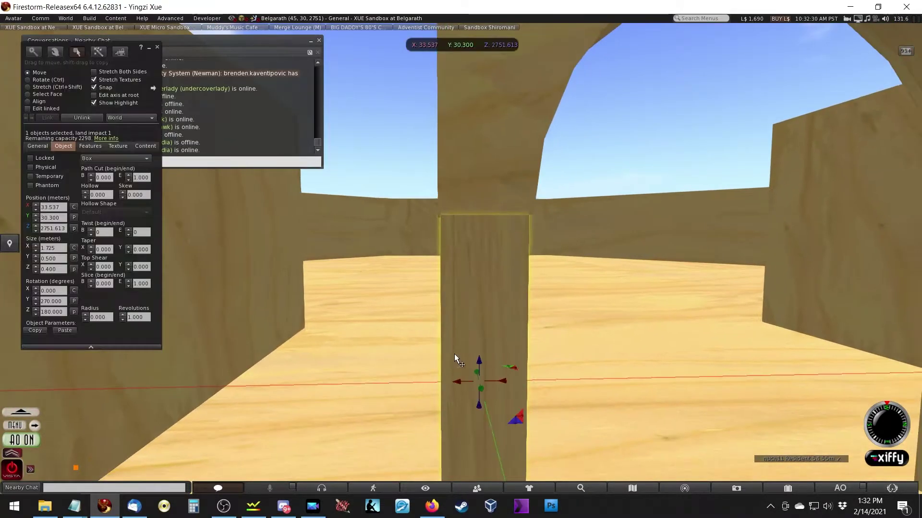
{"action": "left_click_drag", "start_coordinate": [465, 385], "coordinate": [476, 428]}
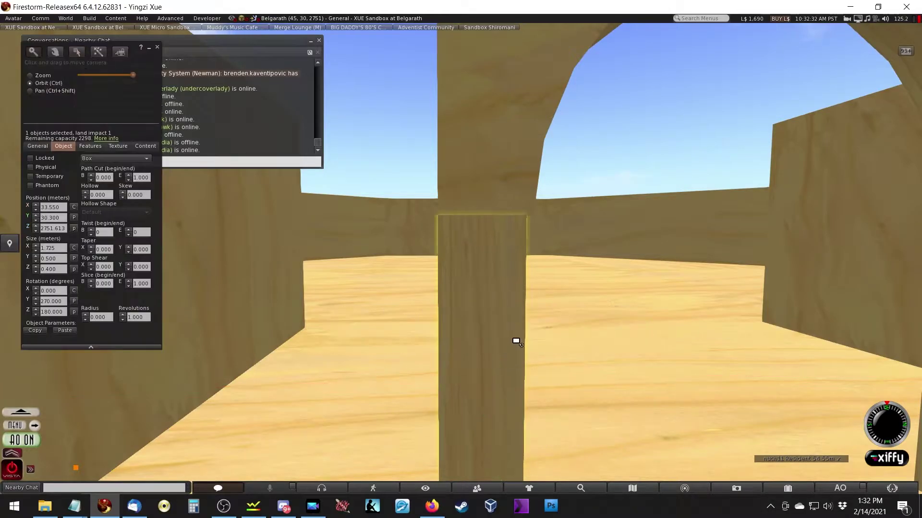
{"action": "left_click_drag", "start_coordinate": [515, 335], "coordinate": [483, 365], "text": "alt"}
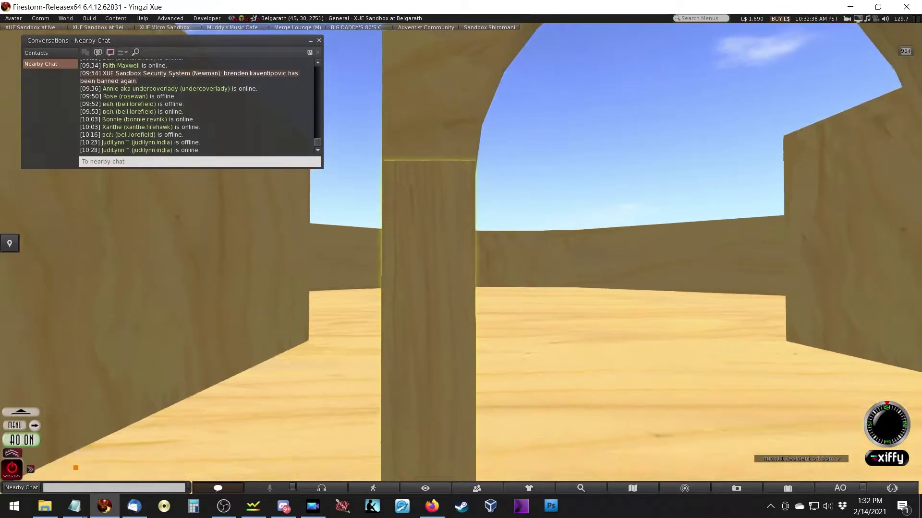
Inspect the first pillar's base at the floor and compare the size and position values of both pillars
{"action": "left_click_drag", "start_coordinate": [447, 418], "coordinate": [454, 254], "text": "alt"}
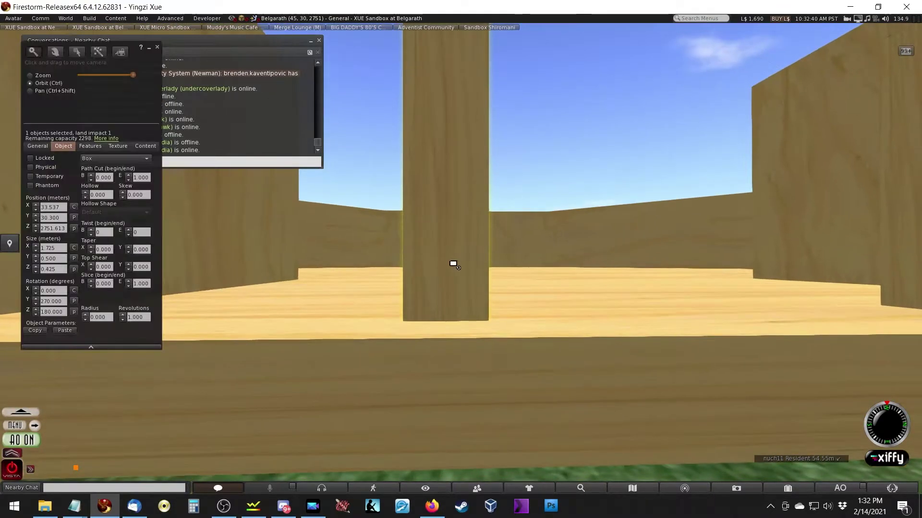
{"action": "key", "text": "Escape"}
{"action": "key", "text": "ctrl+b"}
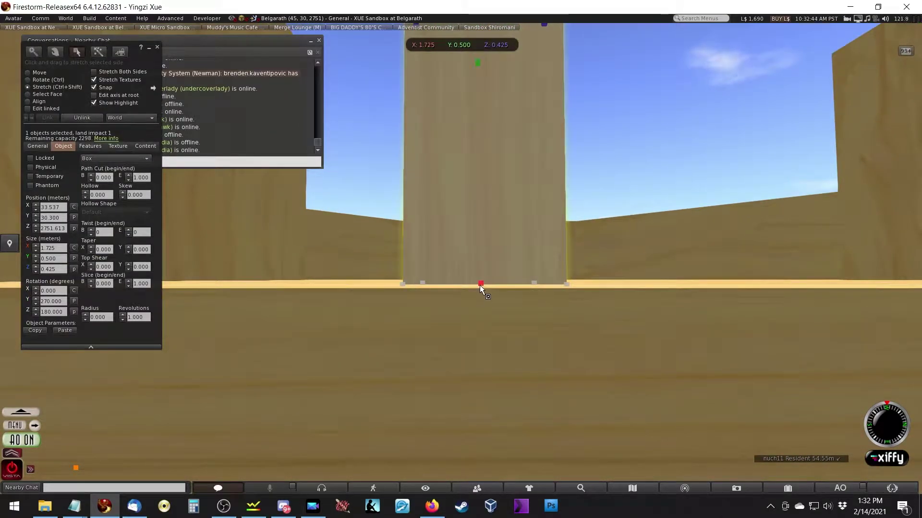
{"action": "key", "text": "Escape"}
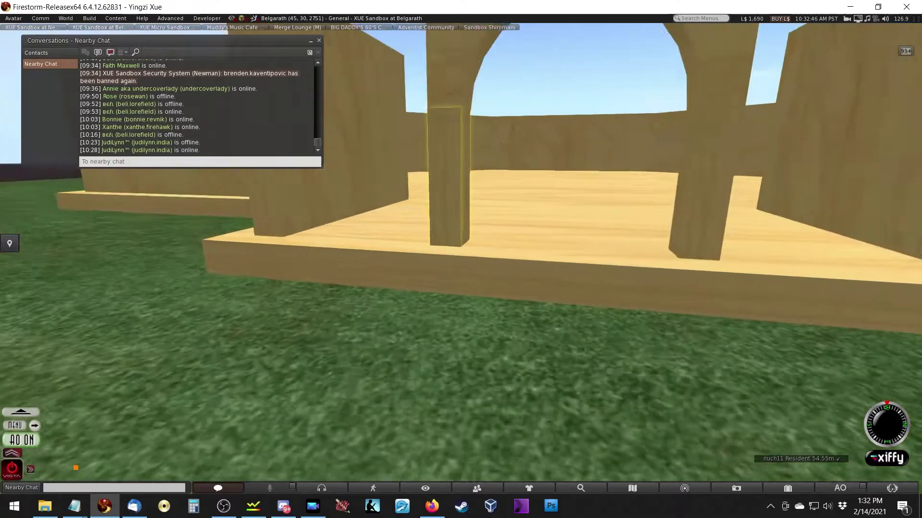
{"action": "key", "text": "ctrl+b"}
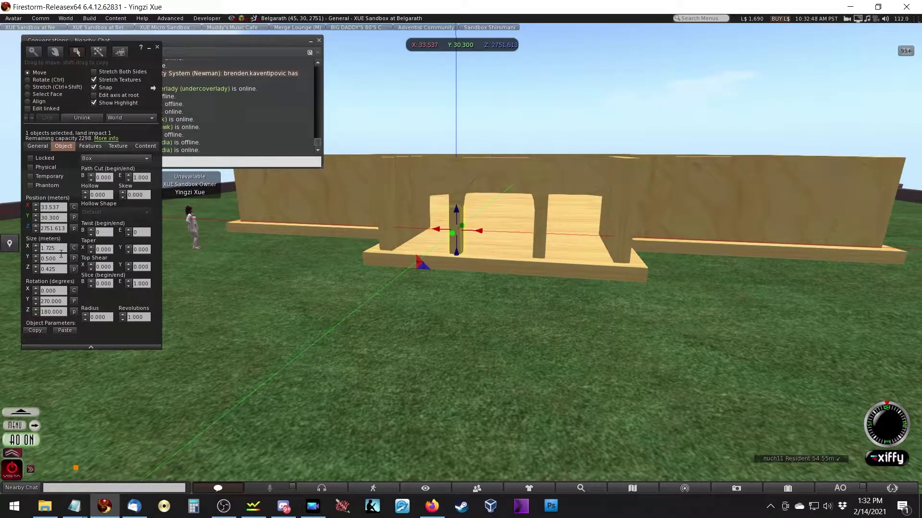
{"action": "left_click_drag", "start_coordinate": [456, 230], "coordinate": [538, 242]}
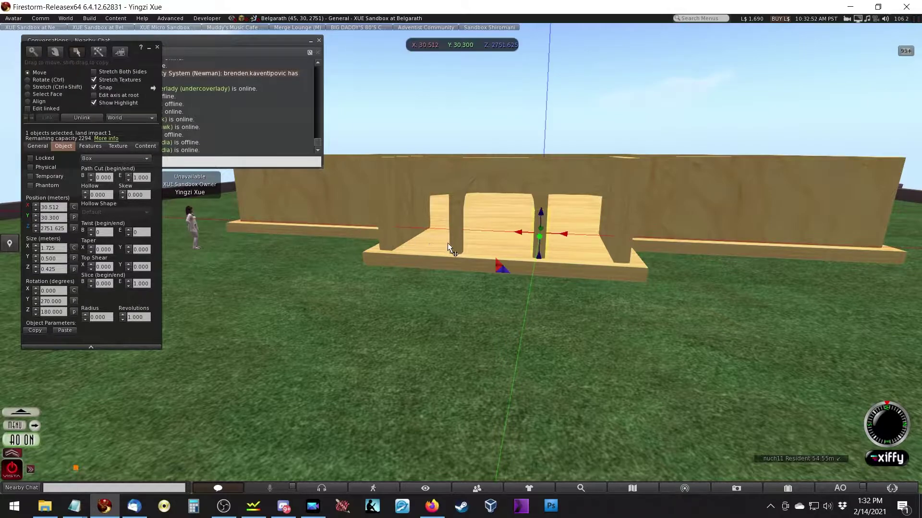
{"action": "left_click_drag", "start_coordinate": [539, 238], "coordinate": [455, 231]}
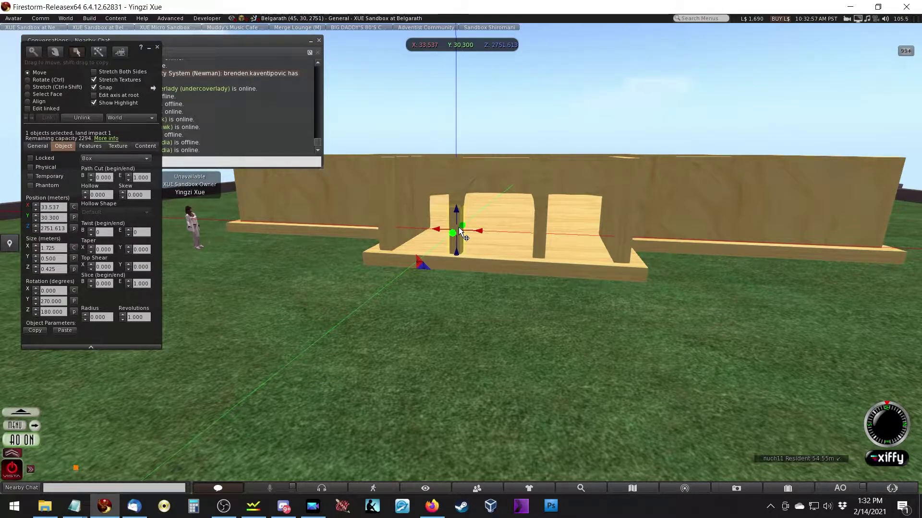
Lower the first pillar to Z 2751.550 m, clear of the arch leg, and adjust its X size
{"action": "left_click_drag", "start_coordinate": [459, 232], "coordinate": [564, 312], "text": "alt"}
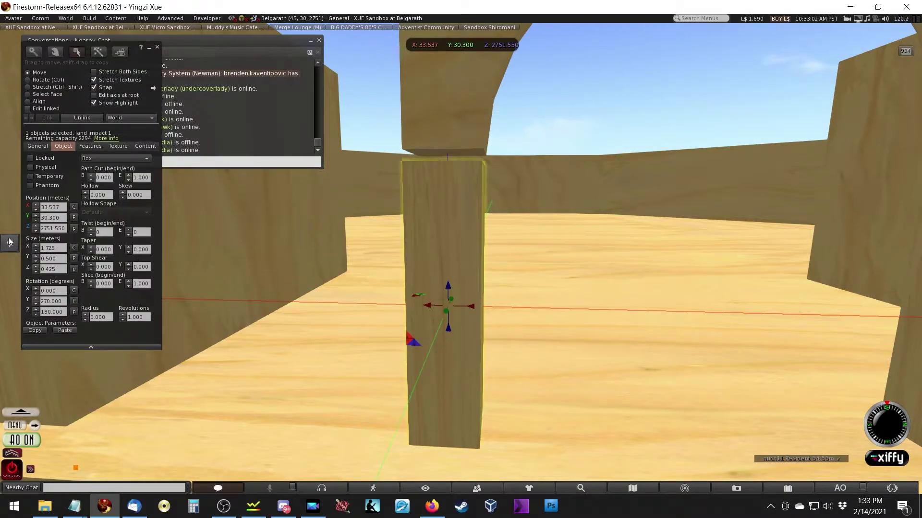
{"action": "left_click", "coordinate": [49, 248]}
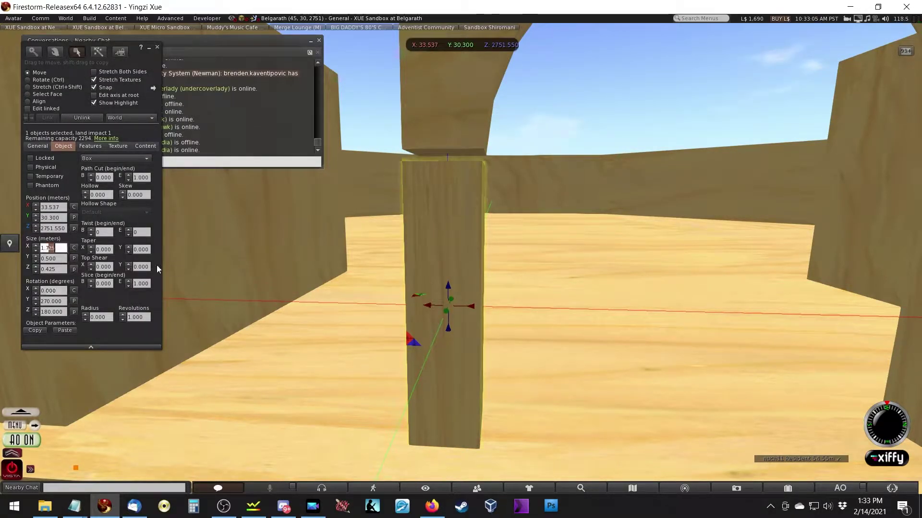
{"action": "double_click", "coordinate": [50, 248]}
{"action": "type", "text": "1.725"}
{"action": "key", "text": "Return"}
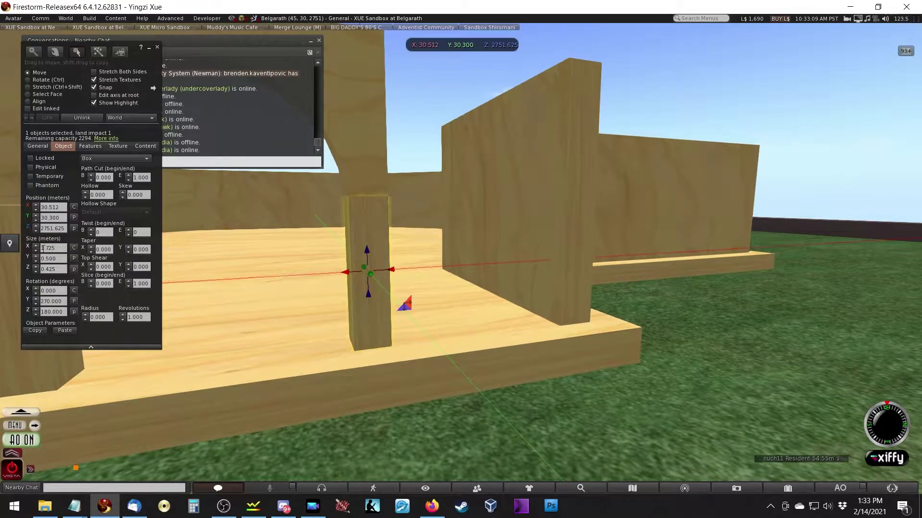
Set the second pillar's X size to 1.700 m
{"action": "key", "text": "Tab"}
{"action": "key", "text": "alt"}
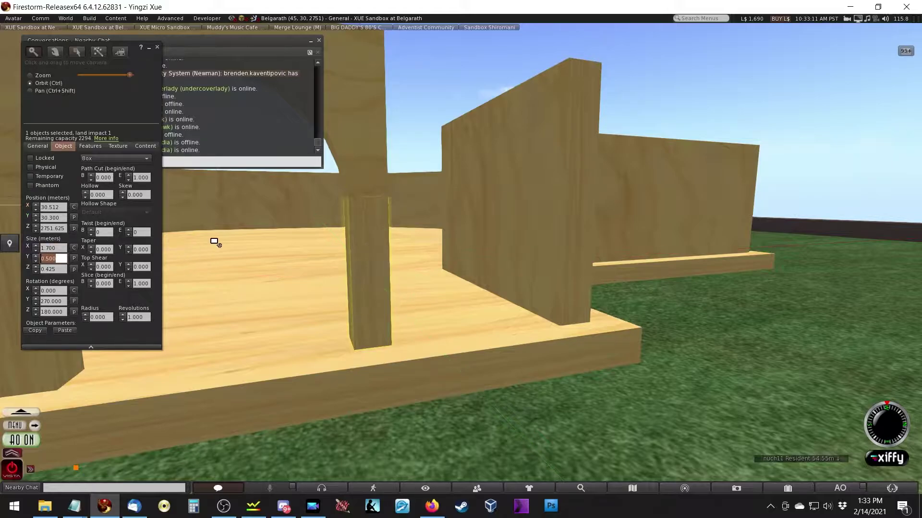
{"action": "key", "text": "Escape"}
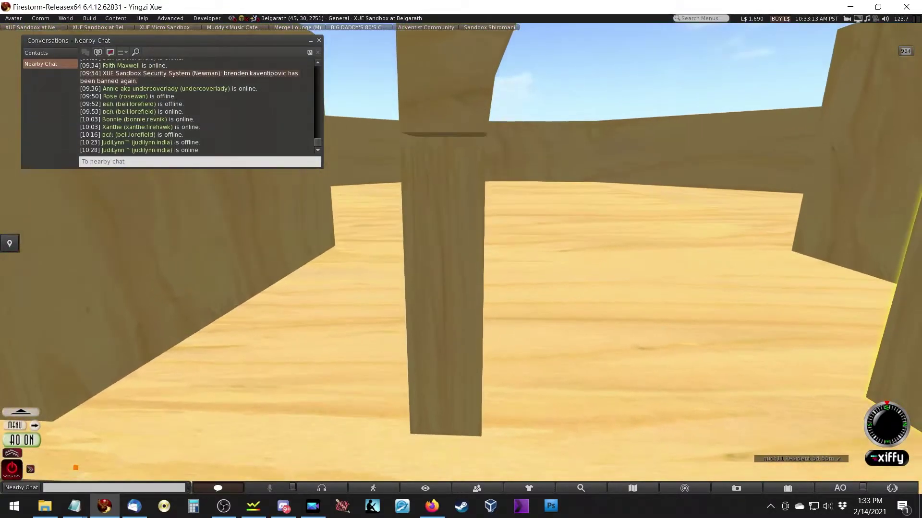
Examine how both pillars meet the arch legs above and the floor below
{"action": "key", "text": "ctrl+3"}
{"action": "key", "text": "ctrl+3"}
{"action": "key", "text": "ctrl+3"}
{"action": "left_click_drag", "start_coordinate": [454, 275], "coordinate": [531, 284]}
{"action": "key", "text": "Escape"}
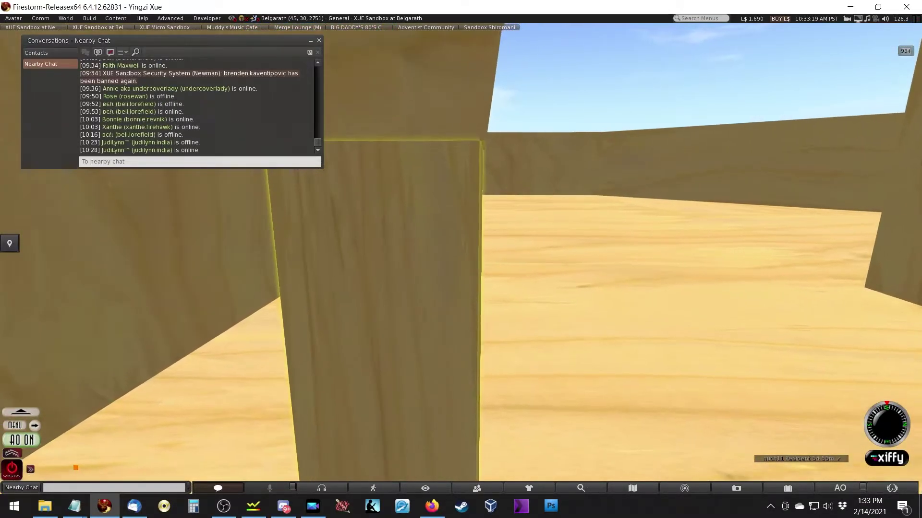
{"action": "key", "text": "Escape"}
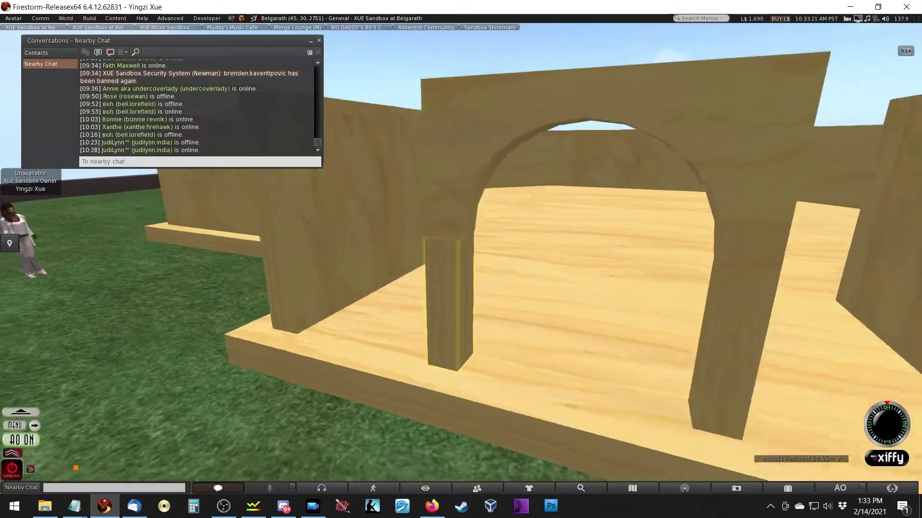
{"action": "key", "text": "ctrl+3"}
{"action": "left_click", "coordinate": [684, 366]}
{"action": "left_click_drag", "start_coordinate": [708, 362], "coordinate": [526, 314], "text": "alt"}
{"action": "key", "text": "Escape"}
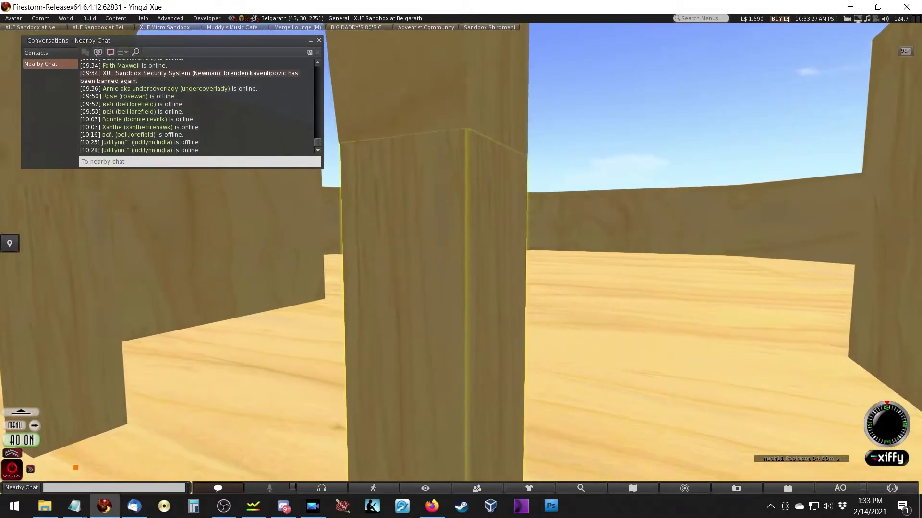
Stretch the base of the pillar at X 33.537 m downward to an X size of 1.725 m
{"action": "left_click_drag", "start_coordinate": [462, 288], "coordinate": [518, 300], "text": "alt"}
{"action": "key", "text": "ctrl+shift"}
{"action": "key", "text": "alt"}
{"action": "left_click_drag", "start_coordinate": [445, 262], "coordinate": [445, 250], "text": "alt"}
{"action": "left_click_drag", "start_coordinate": [241, 235], "coordinate": [241, 264], "text": "alt"}
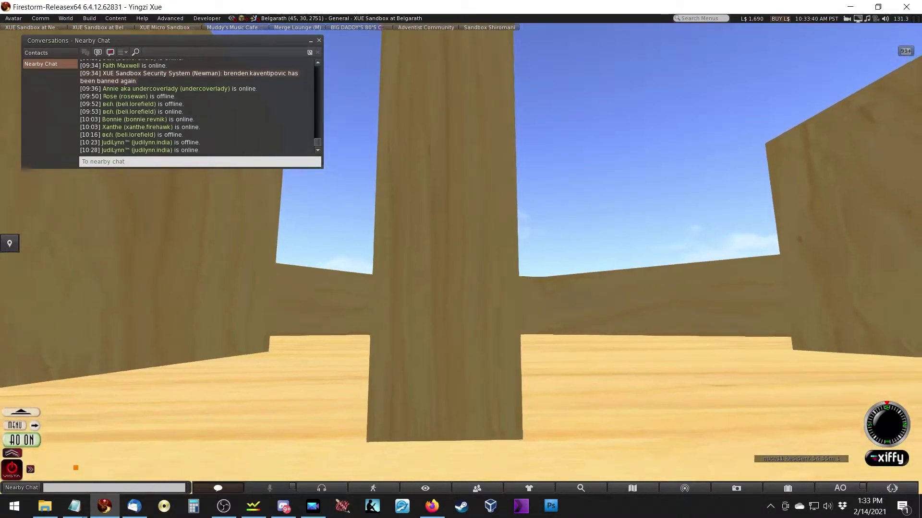
{"action": "key", "text": "ctrl+shift"}
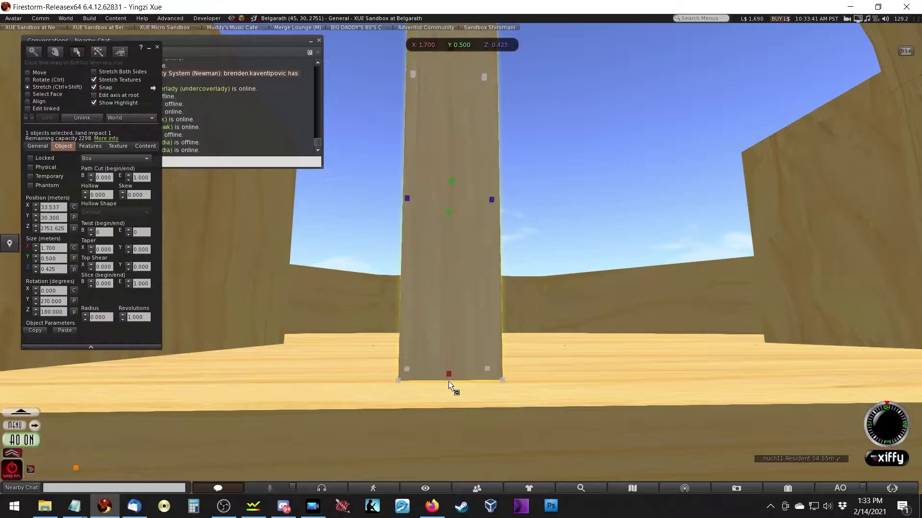
{"action": "left_click_drag", "start_coordinate": [448, 376], "coordinate": [530, 376]}
Try a path cut begin value of 0.377 on the arch to refine its joint with the pillar
{"action": "left_click_drag", "start_coordinate": [447, 194], "coordinate": [585, 85]}
{"action": "left_click_drag", "start_coordinate": [480, 167], "coordinate": [462, 262]}
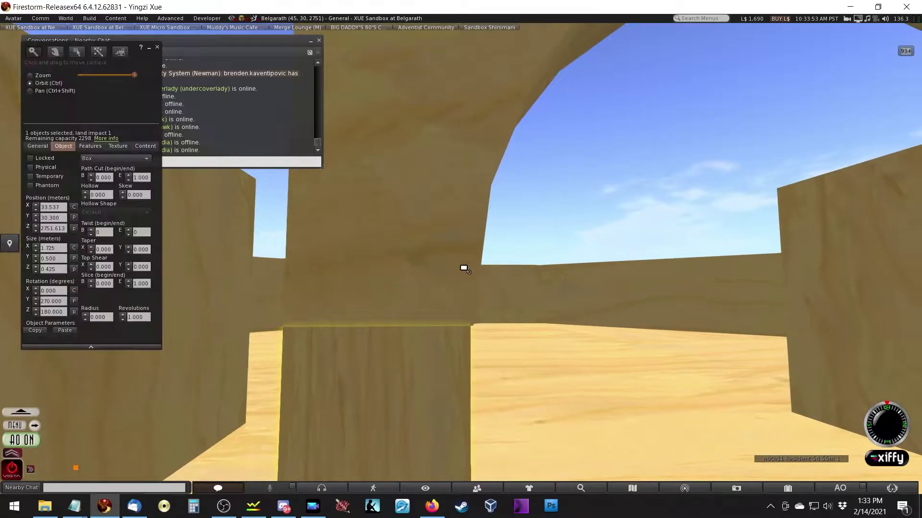
{"action": "left_click_drag", "start_coordinate": [471, 327], "coordinate": [473, 220]}
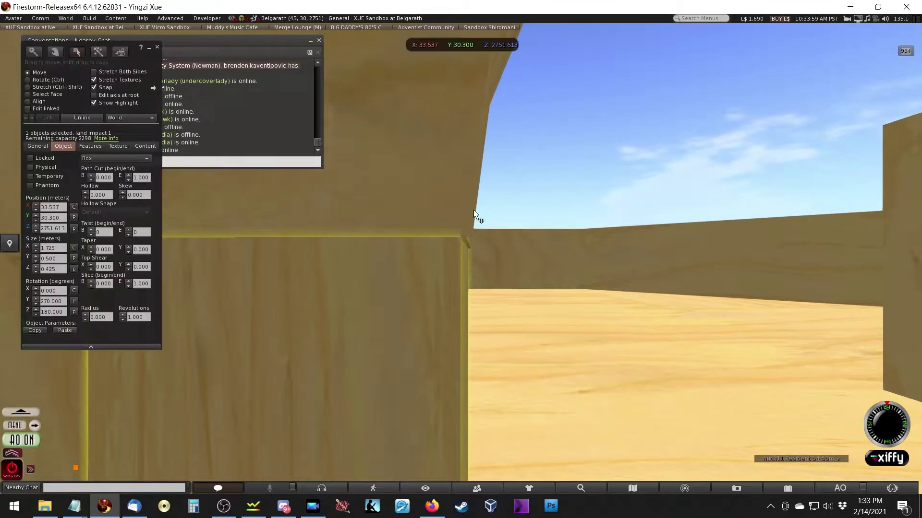
{"action": "left_click", "coordinate": [462, 223]}
{"action": "left_click", "coordinate": [104, 177]}
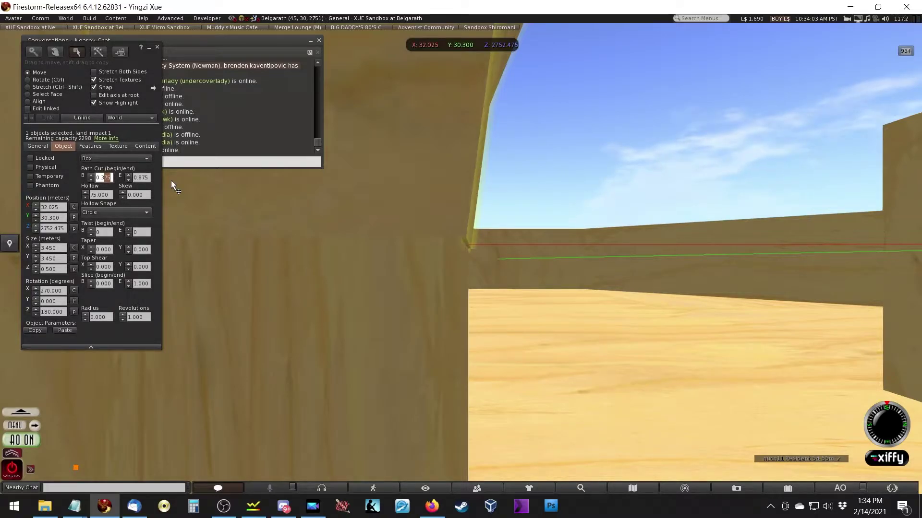
{"action": "type", "text": "77"}
{"action": "key", "text": "Return"}
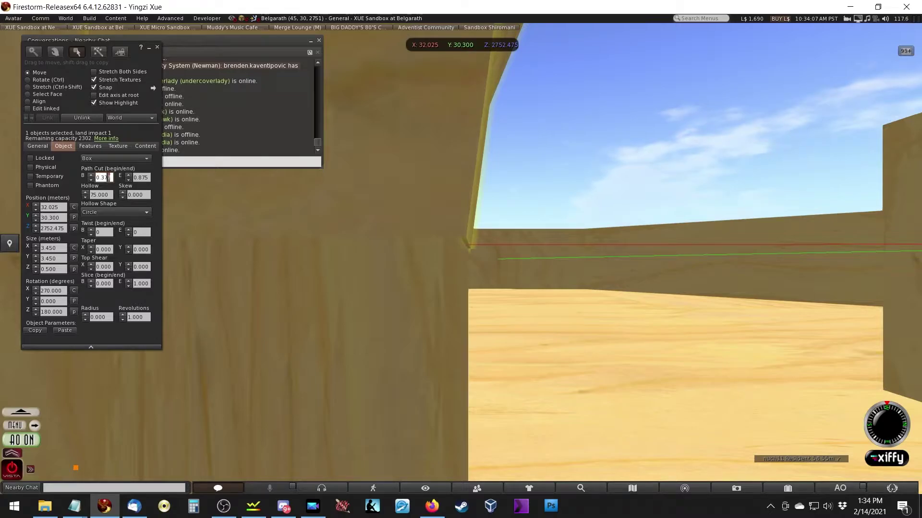
Set the arch's hollow to 75.25 and nudge it up to 75.324
{"action": "key", "text": "Tab"}
{"action": "key", "text": "Tab"}
{"action": "type", "text": "75.25"}
{"action": "key", "text": "Return"}
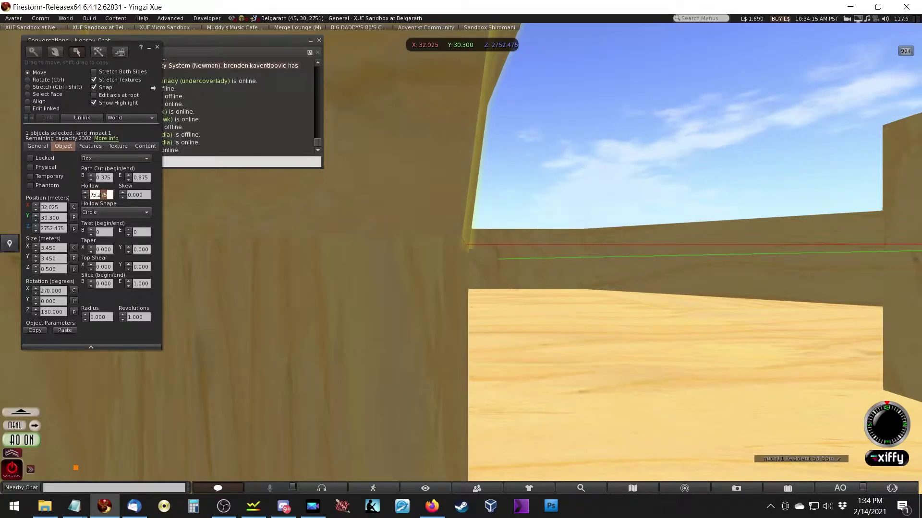
{"action": "key", "text": "Up"}
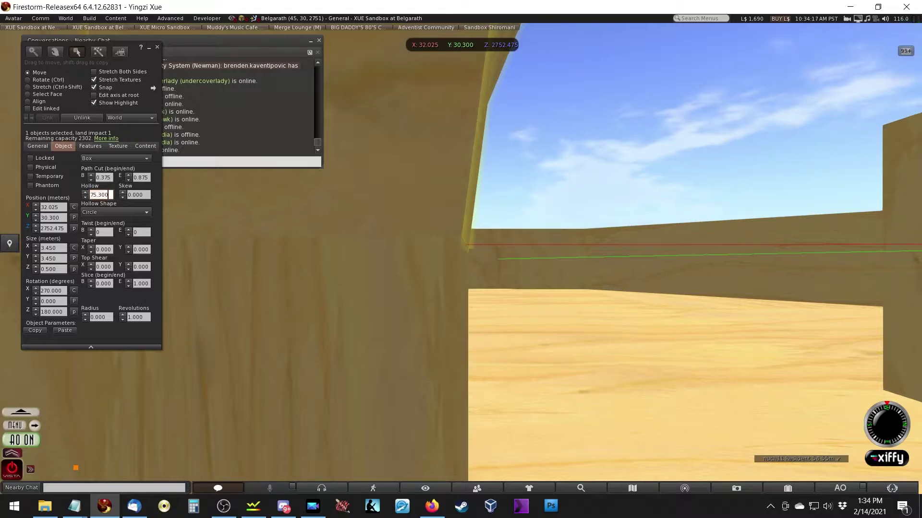
{"action": "key", "text": "Up"}
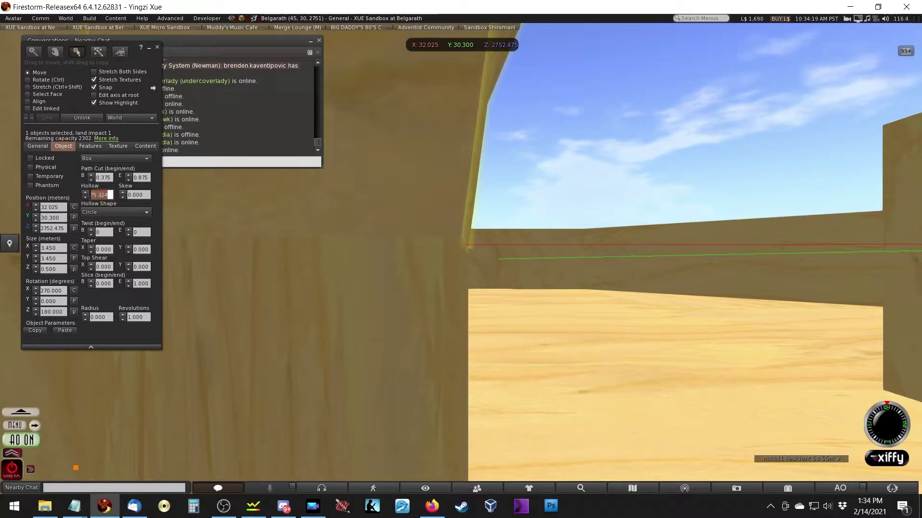
Check the inner edge where the arch meets the pillar and set the arch's hollow to 75.350
{"action": "key", "text": "ctrl+alt"}
{"action": "left_click_drag", "start_coordinate": [471, 228], "coordinate": [537, 255], "text": "ctrl+alt"}
{"action": "left_click", "coordinate": [574, 246]}
{"action": "key", "text": "ctrl+alt"}
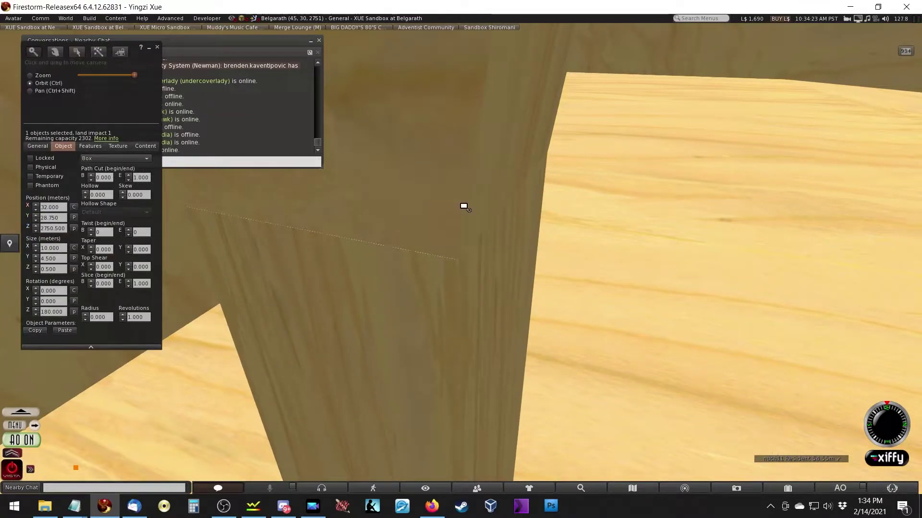
{"action": "key", "text": "Escape"}
{"action": "key", "text": "ctrl+alt"}
{"action": "mouse_move", "coordinate": [468, 261]}
{"action": "left_mouse_down", "text": "ctrl+alt"}
{"action": "mouse_move", "coordinate": [485, 263]}
{"action": "mouse_move", "coordinate": [461, 259]}
{"action": "left_mouse_up", "text": "ctrl+alt"}
{"action": "left_click", "coordinate": [469, 185]}
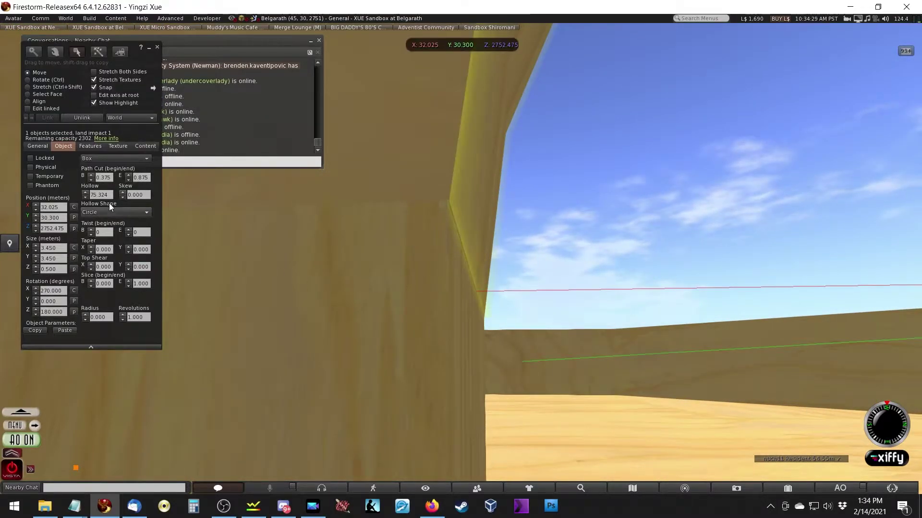
{"action": "left_click_drag", "start_coordinate": [101, 195], "coordinate": [169, 206]}
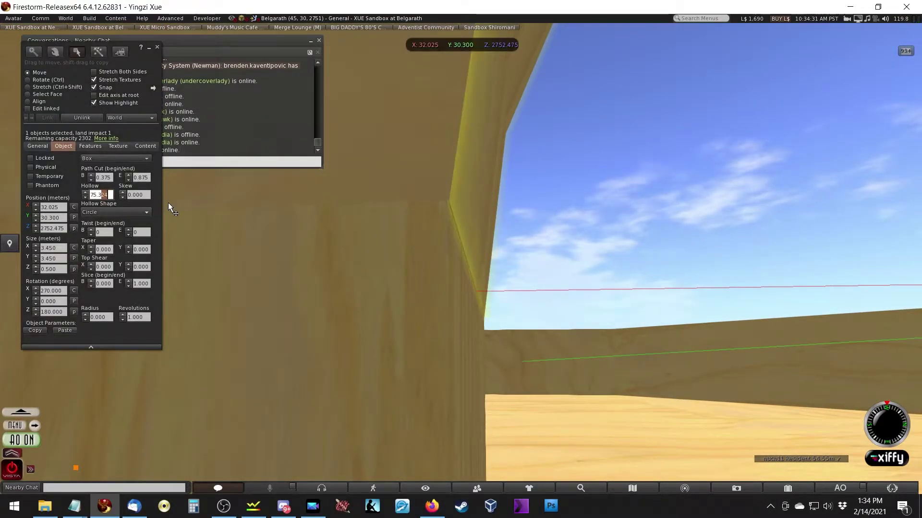
{"action": "type", "text": "30"}
{"action": "key", "text": "Return"}
{"action": "left_click", "coordinate": [109, 195]}
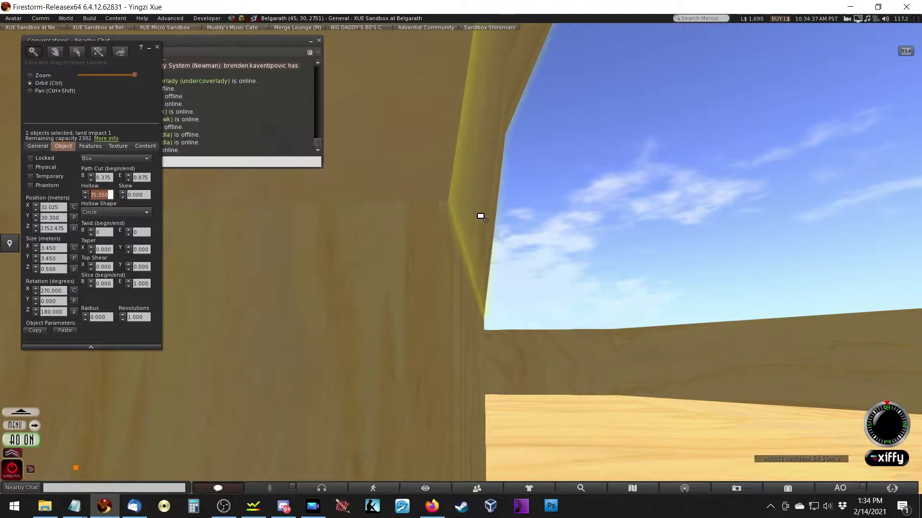
{"action": "key", "text": "Escape"}
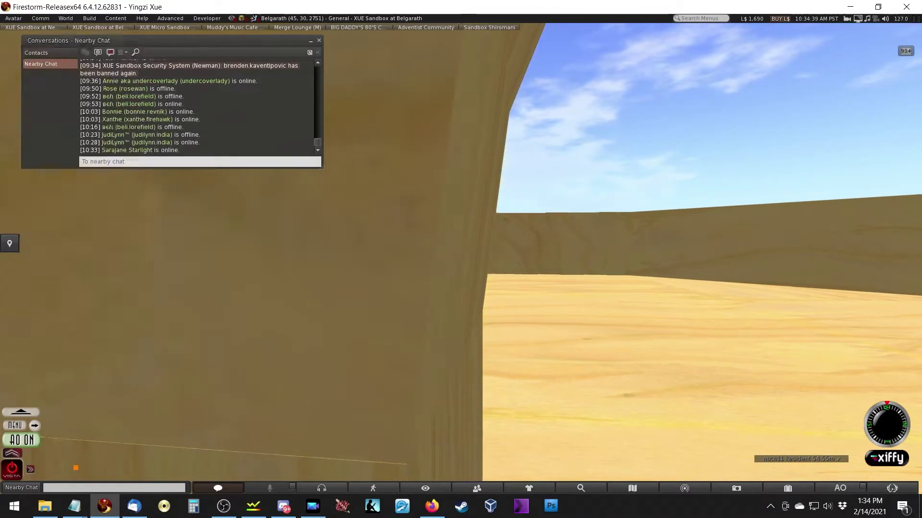
Inspect the seam below the arch leg and set the pillar's Z position to 2751.600 m
{"action": "key", "text": "Page_Up"}
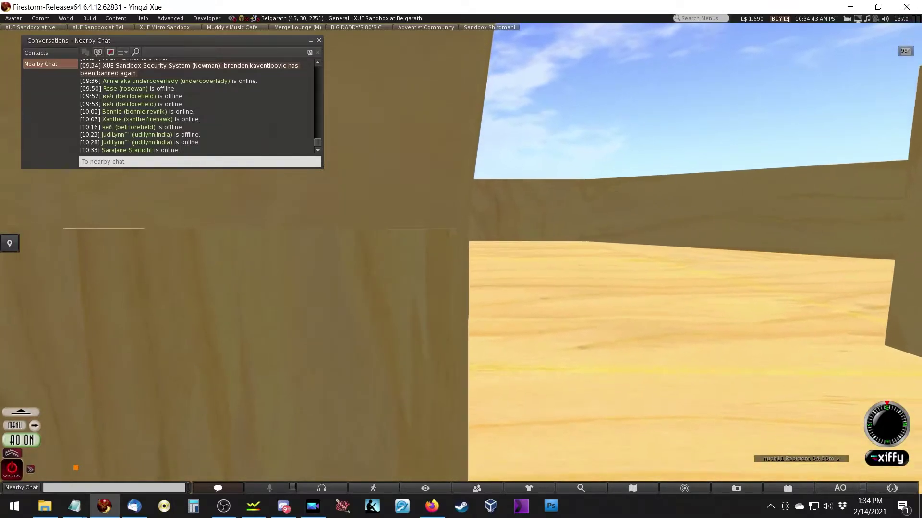
{"action": "key", "text": "ctrl+1"}
{"action": "key", "text": "Escape"}
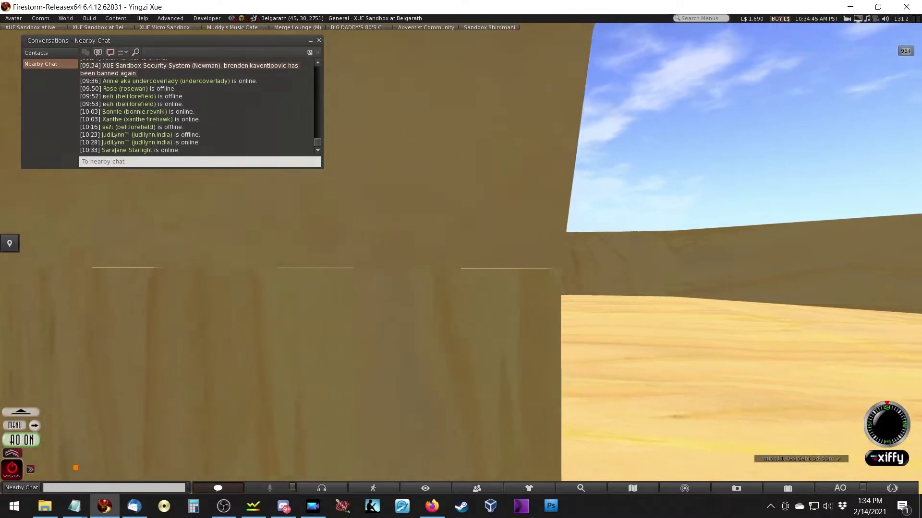
{"action": "key", "text": "ctrl+3"}
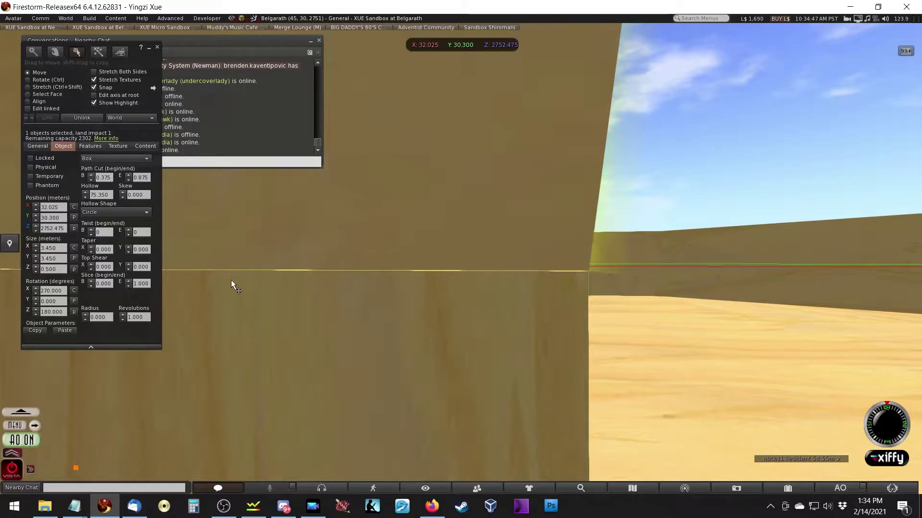
{"action": "left_click", "coordinate": [395, 327]}
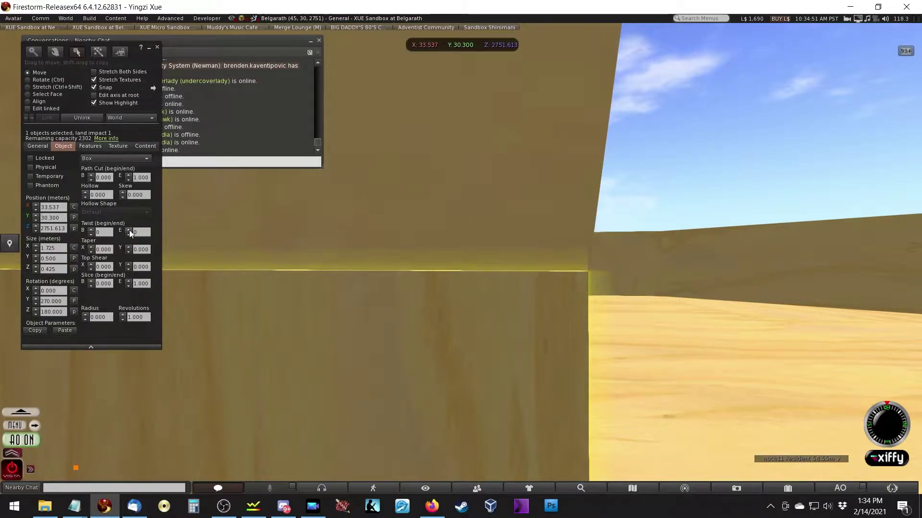
{"action": "left_click", "coordinate": [64, 229]}
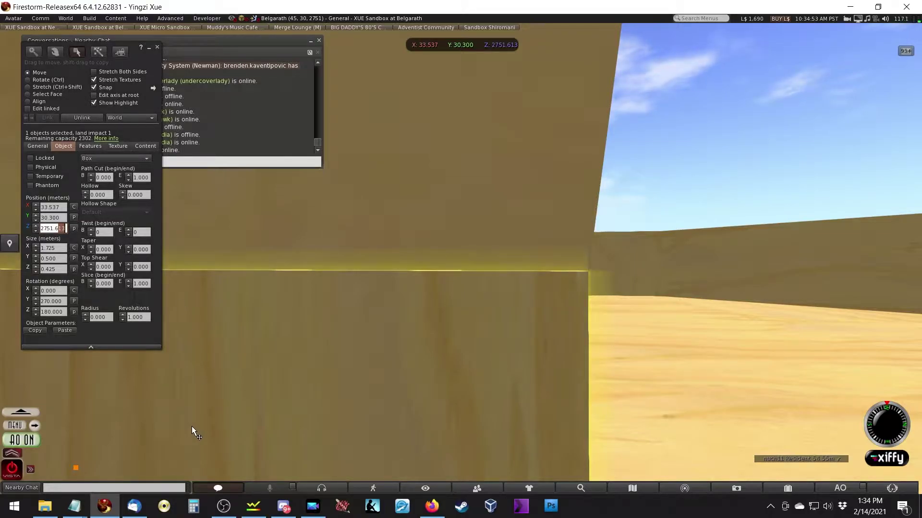
{"action": "type", "text": "00"}
{"action": "key", "text": "Return"}
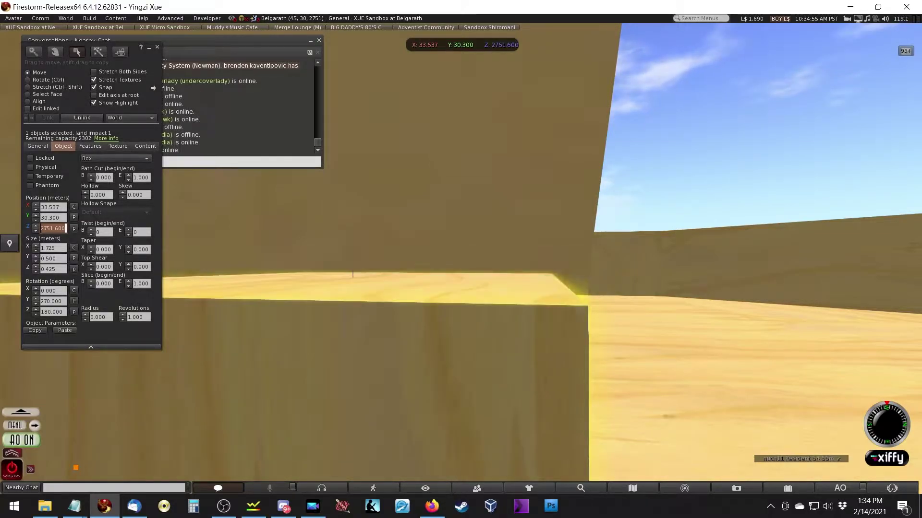
Raise the pillar against the underside of the arch leg to Z 2751.625 m
{"action": "left_click", "coordinate": [434, 313], "text": "alt"}
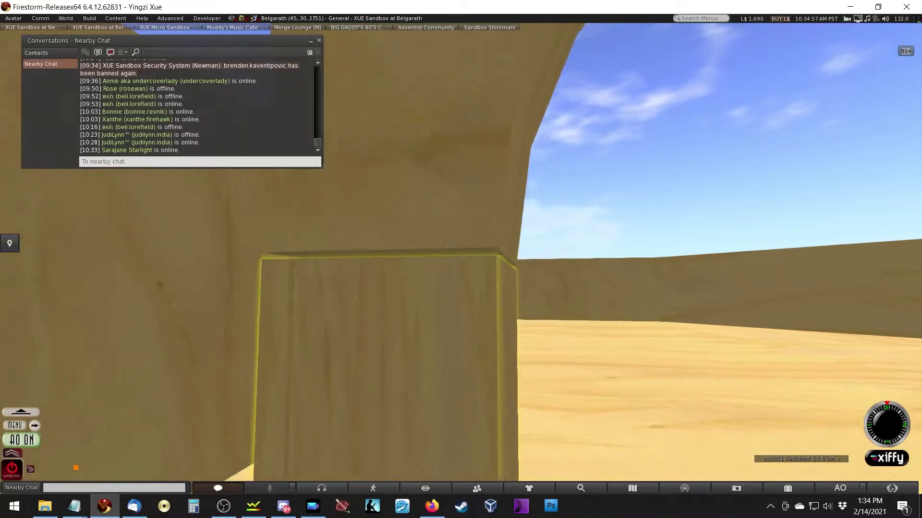
{"action": "left_click_drag", "start_coordinate": [460, 264], "coordinate": [461, 258], "text": "alt"}
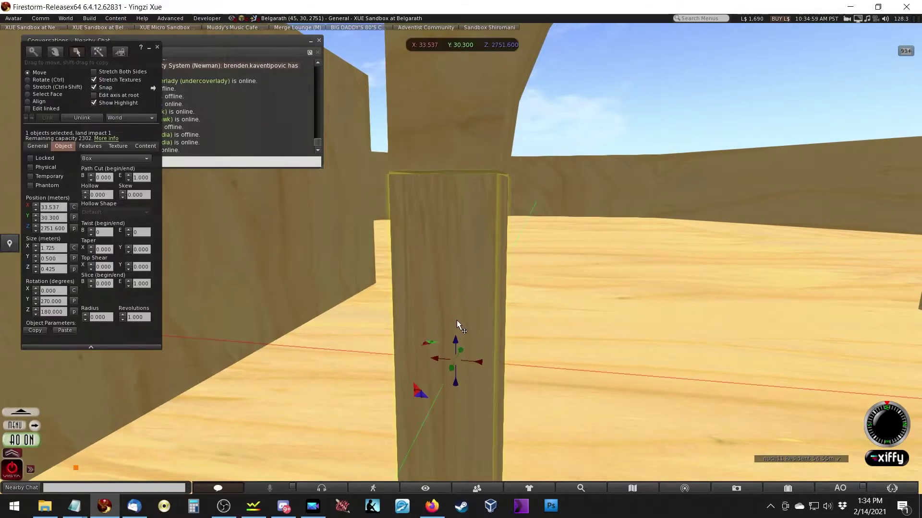
{"action": "left_click_drag", "start_coordinate": [456, 343], "coordinate": [535, 363]}
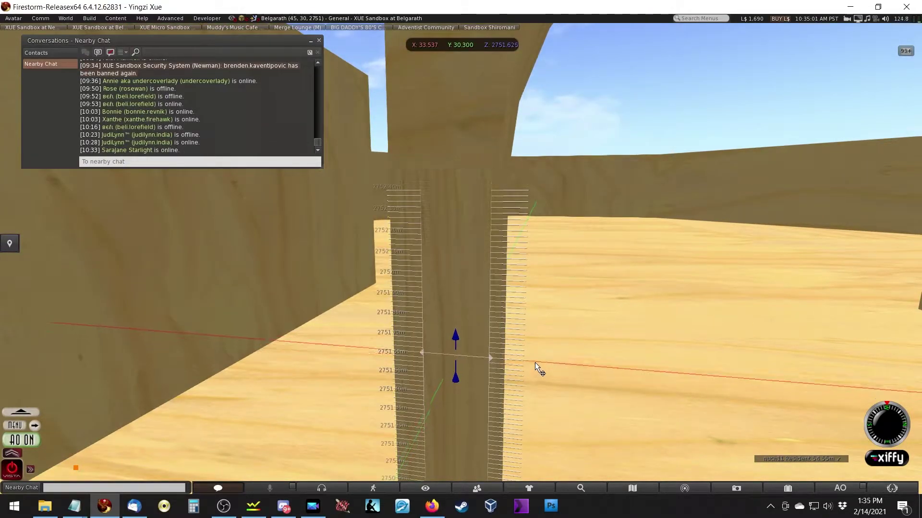
{"action": "left_click_drag", "start_coordinate": [488, 237], "coordinate": [482, 197], "text": "alt"}
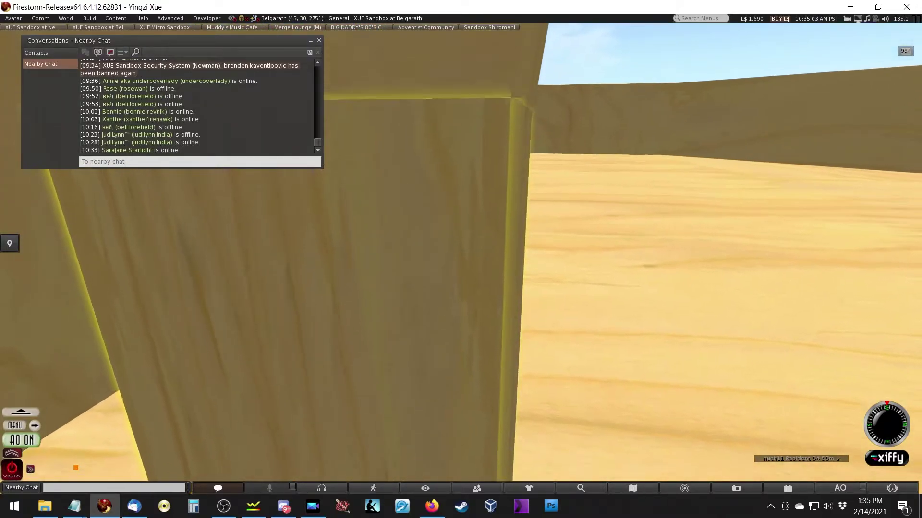
{"action": "scroll", "coordinate": [461, 259], "scroll_direction": "down", "scroll_amount": 5}
Enable snapping to sub-units in the grid options
{"action": "left_click_drag", "start_coordinate": [147, 116], "coordinate": [148, 117], "text": "alt"}
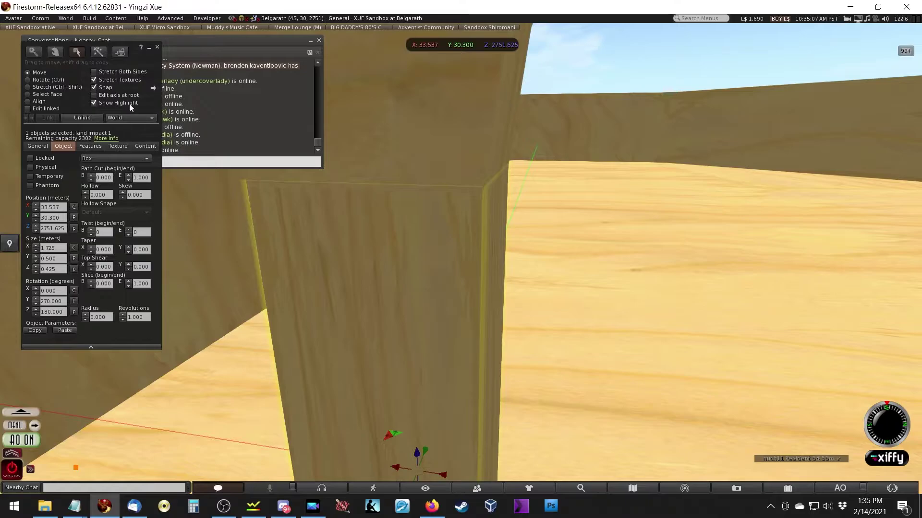
{"action": "left_click", "coordinate": [154, 89]}
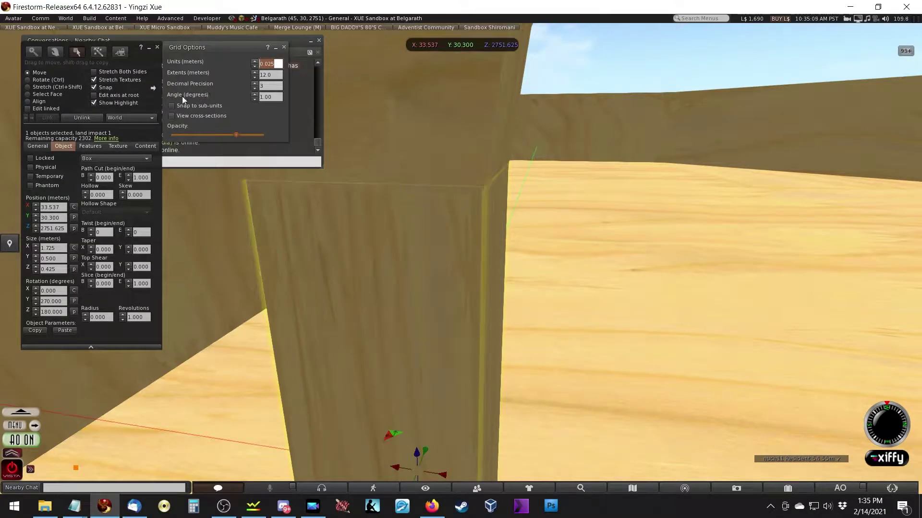
{"action": "left_click", "coordinate": [284, 47]}
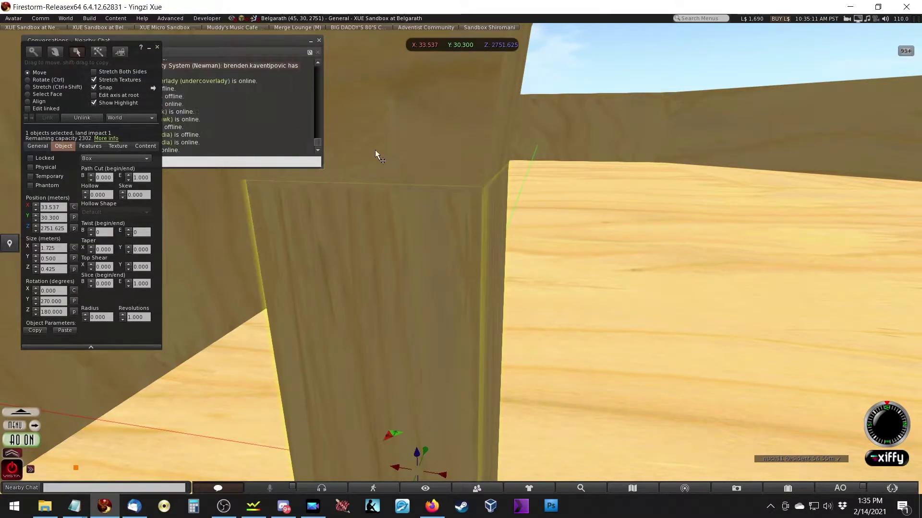
Stretch the pillar's top end down to an X size of 1.712 m and check its joint with the arch
{"action": "key", "text": "Escape"}
{"action": "key", "text": "ctrl+3"}
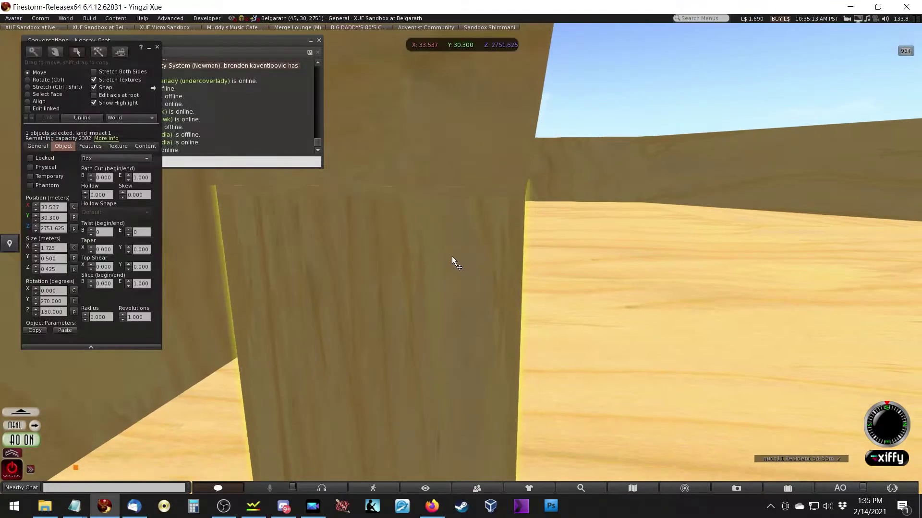
{"action": "left_click_drag", "start_coordinate": [410, 181], "coordinate": [514, 189]}
{"action": "key", "text": "Escape"}
{"action": "left_click", "coordinate": [461, 259], "text": "ctrl+alt"}
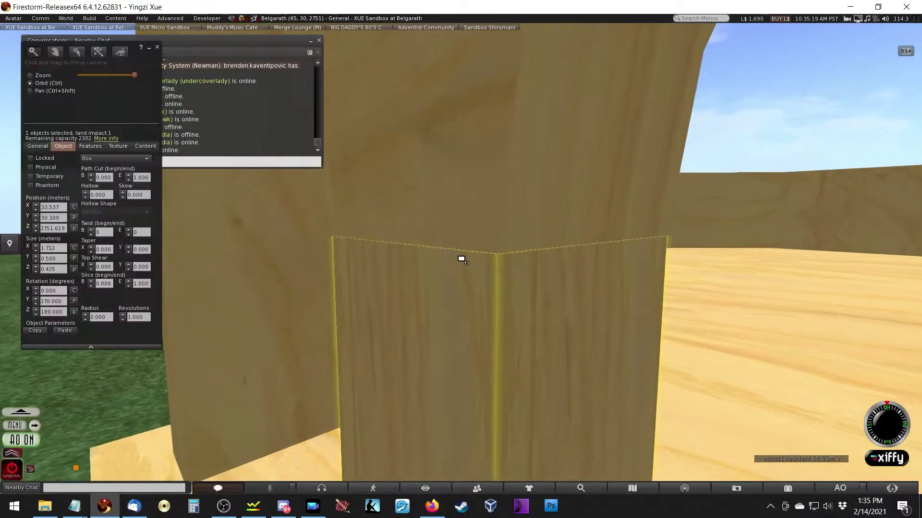
{"action": "left_click_drag", "start_coordinate": [432, 241], "coordinate": [346, 240], "text": "ctrl+alt"}
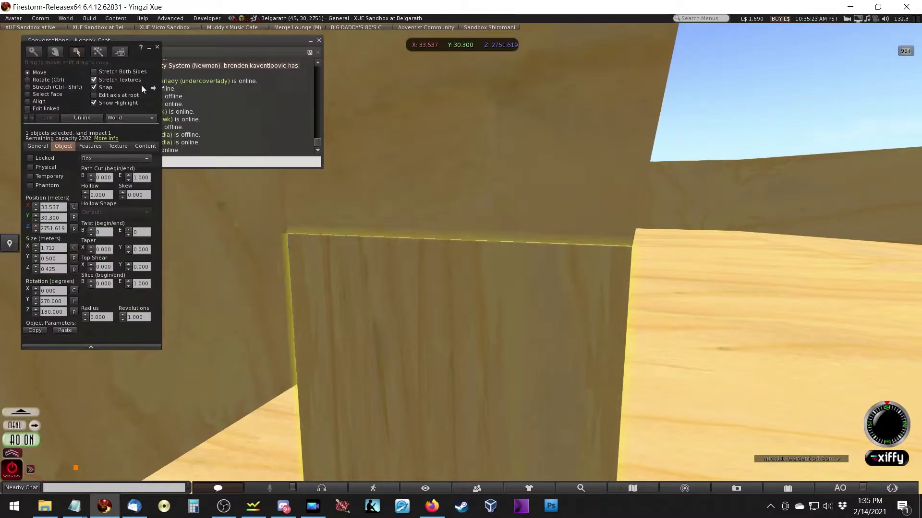
Reopen the grid options and switch grid snapping off and back on
{"action": "left_click", "coordinate": [153, 88]}
{"action": "left_click", "coordinate": [102, 90]}
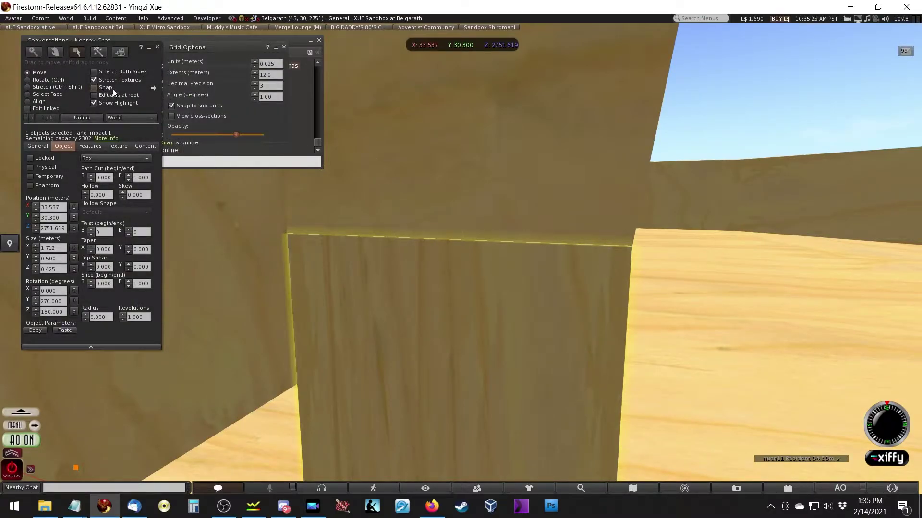
{"action": "left_click", "coordinate": [106, 88]}
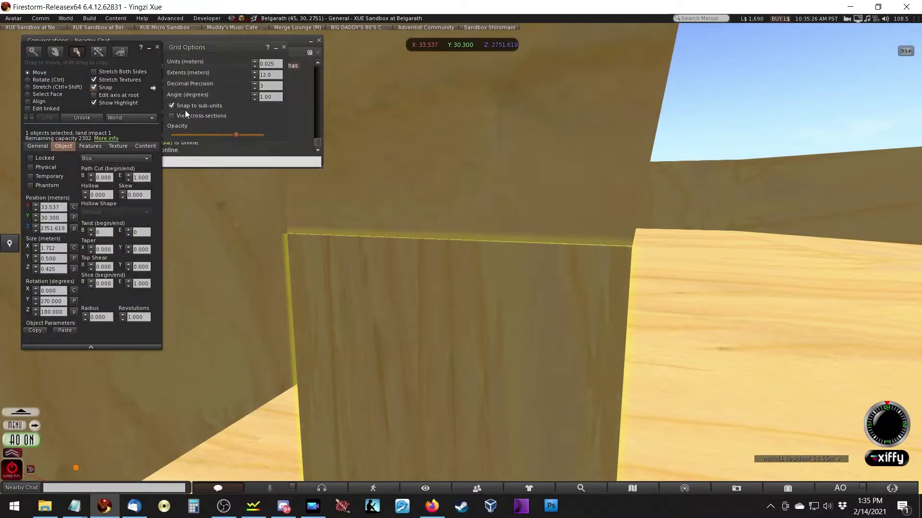
Close the grid options and stretch the pillar's top end up to an X size of 1.713 m
{"action": "left_click", "coordinate": [283, 47]}
{"action": "left_click_drag", "start_coordinate": [492, 227], "coordinate": [488, 223]}
{"action": "left_click_drag", "start_coordinate": [494, 264], "coordinate": [312, 277], "text": "alt"}
{"action": "key", "text": "Escape"}
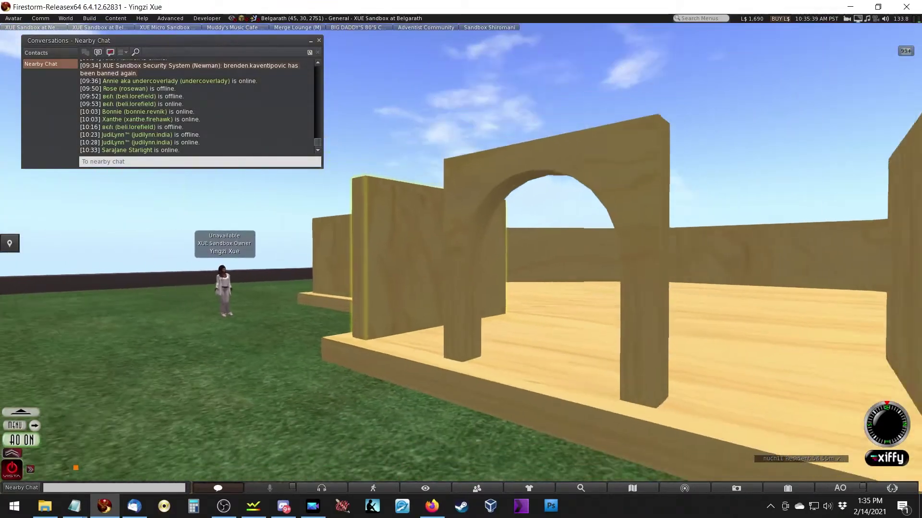
Compare the two arch pillars and set the shorter pillar's X size to 1.725 m
{"action": "key", "text": "ctrl+3"}
{"action": "key", "text": "Escape"}
{"action": "key", "text": "ctrl+3"}
{"action": "left_click", "coordinate": [458, 288]}
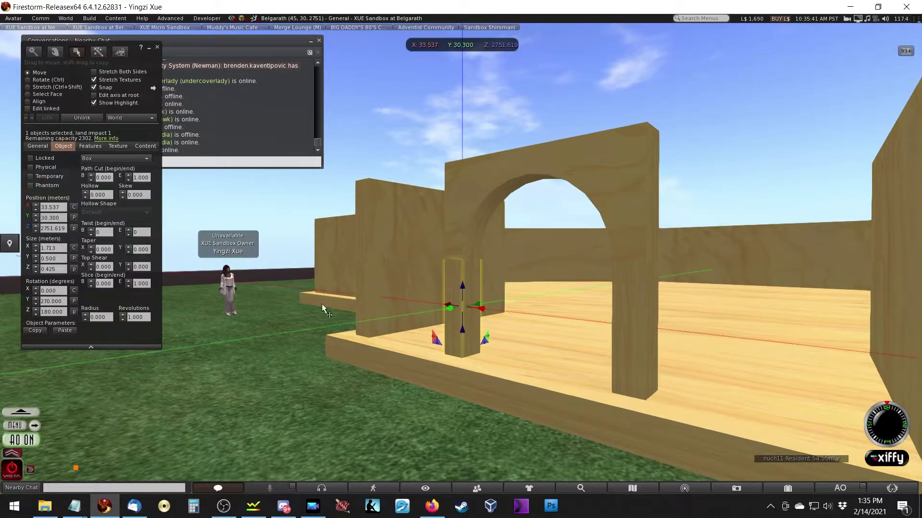
{"action": "left_click", "coordinate": [65, 229]}
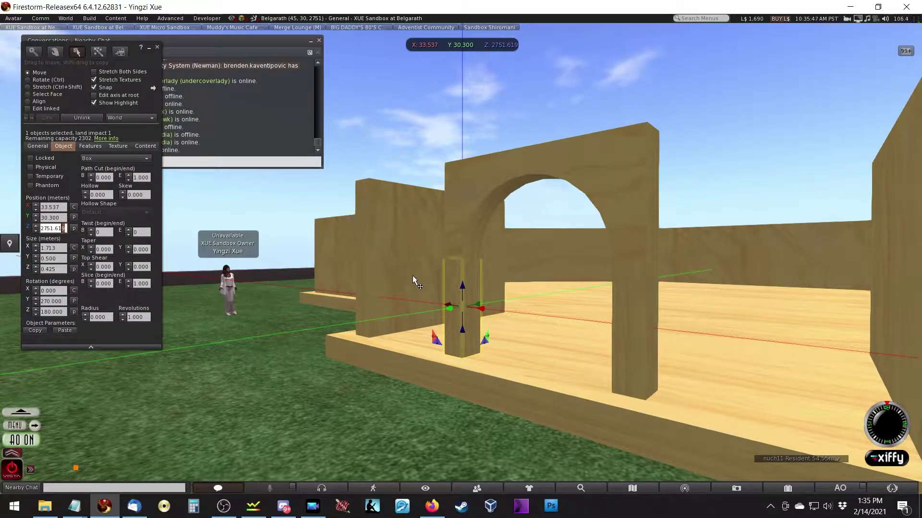
{"action": "left_click", "coordinate": [633, 303]}
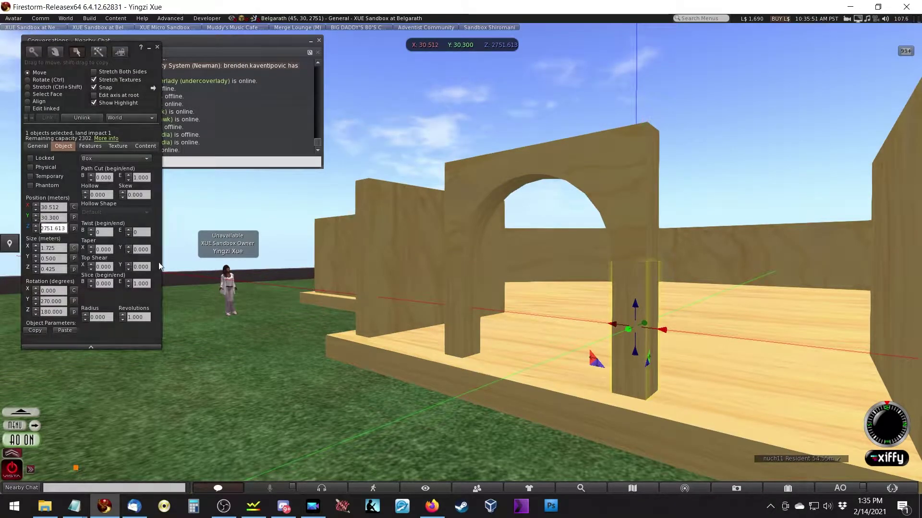
{"action": "left_click", "coordinate": [458, 281]}
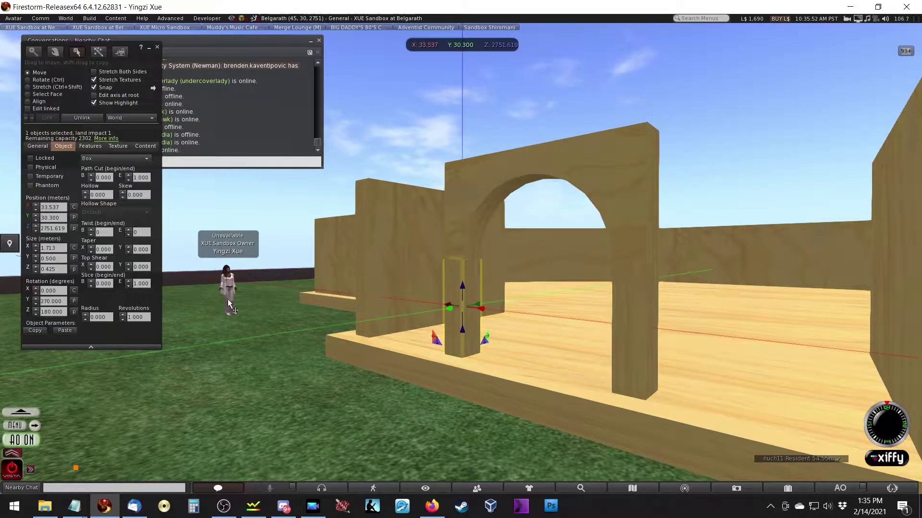
{"action": "left_click", "coordinate": [74, 259]}
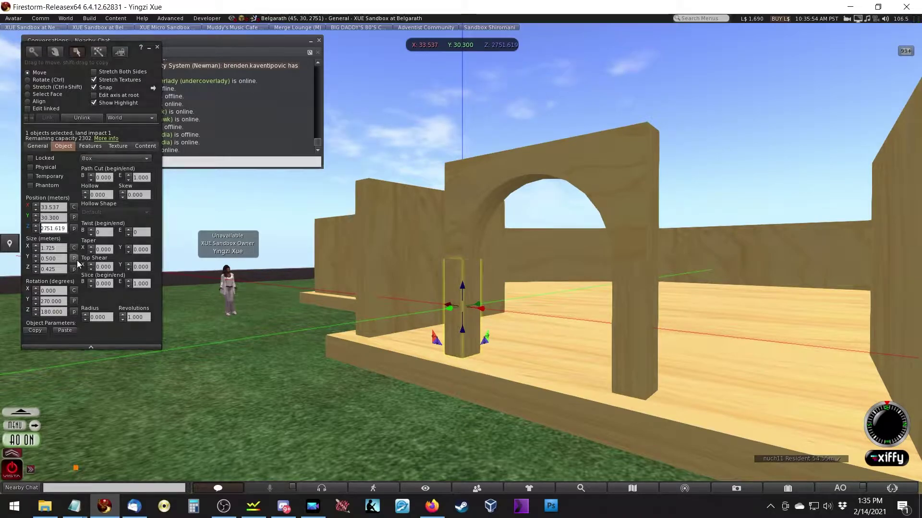
Set the resized pillar's Z position to 2751.613 m to match the other pillar and inspect its joint with the arch
{"action": "left_click", "coordinate": [621, 312]}
{"action": "left_click", "coordinate": [449, 266]}
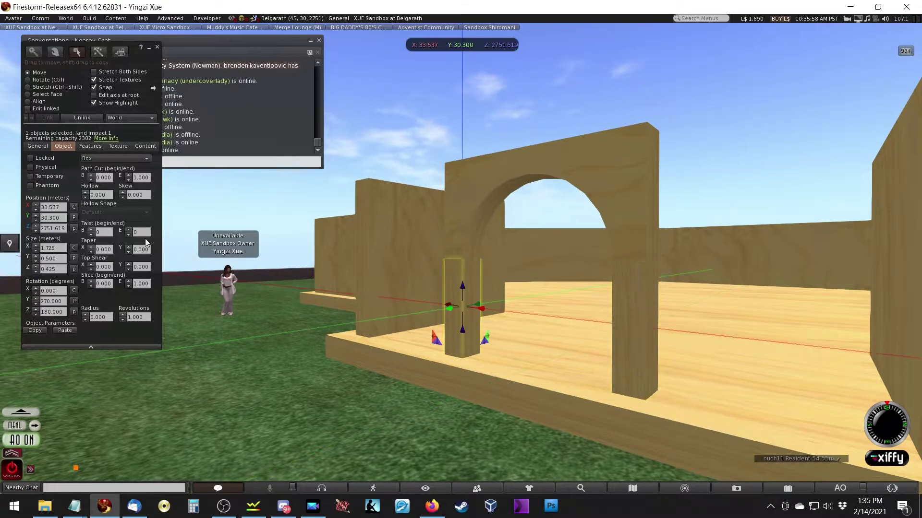
{"action": "left_click_drag", "start_coordinate": [60, 227], "coordinate": [65, 228]}
{"action": "type", "text": "13"}
{"action": "key", "text": "Tab"}
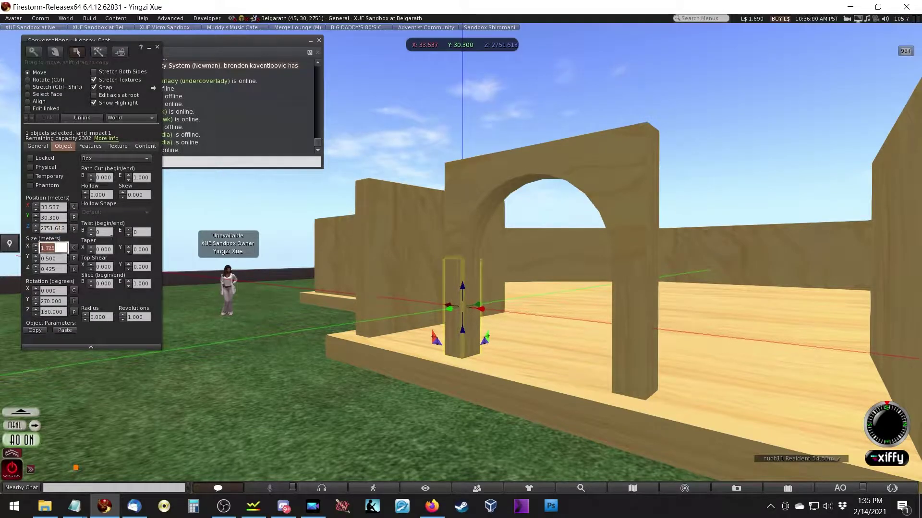
{"action": "left_click_drag", "start_coordinate": [412, 252], "coordinate": [575, 282], "text": "alt"}
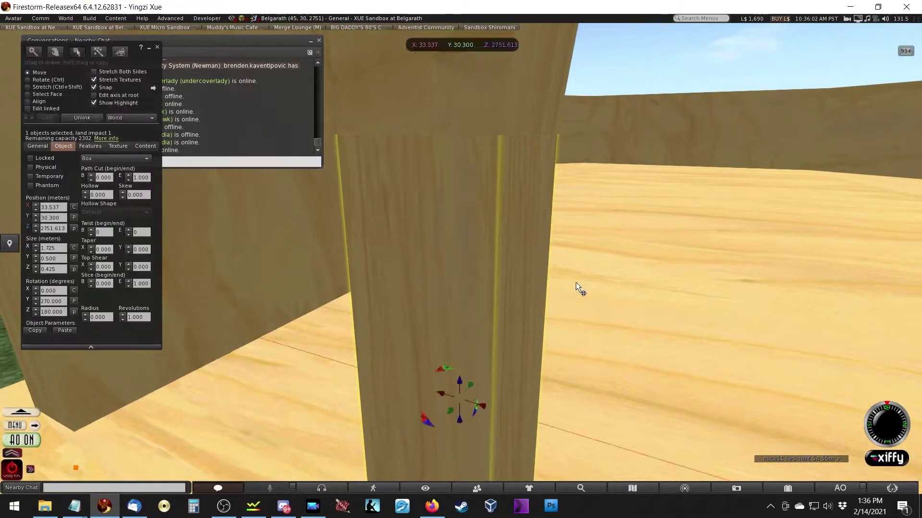
{"action": "key", "text": "Escape"}
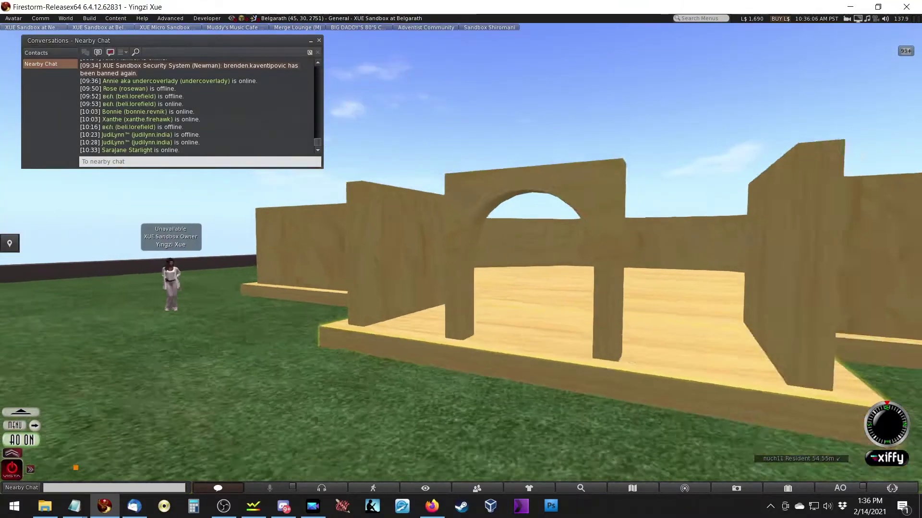
Copy the long front wall beside the entry and place the copy in line with the arch at Y 30.300 m
{"action": "left_click", "coordinate": [506, 232], "text": "alt"}
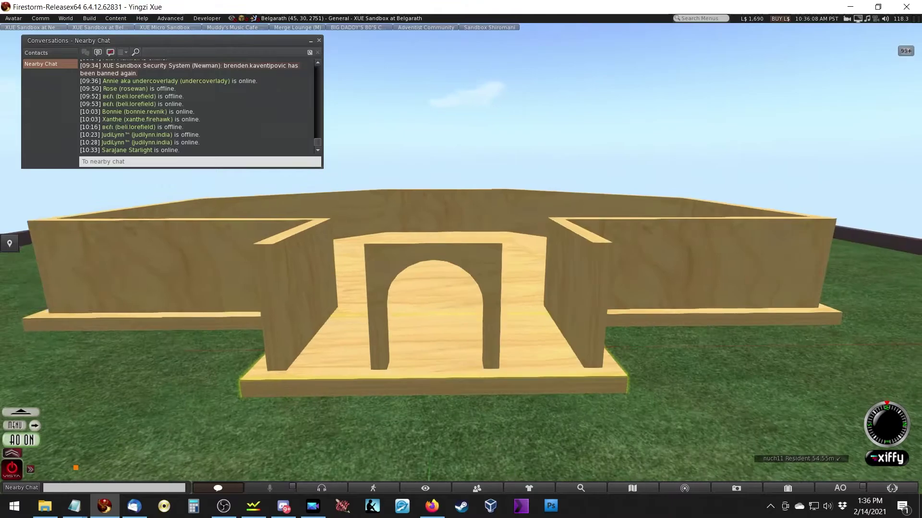
{"action": "key", "text": "ctrl+3"}
{"action": "left_click", "coordinate": [307, 286]}
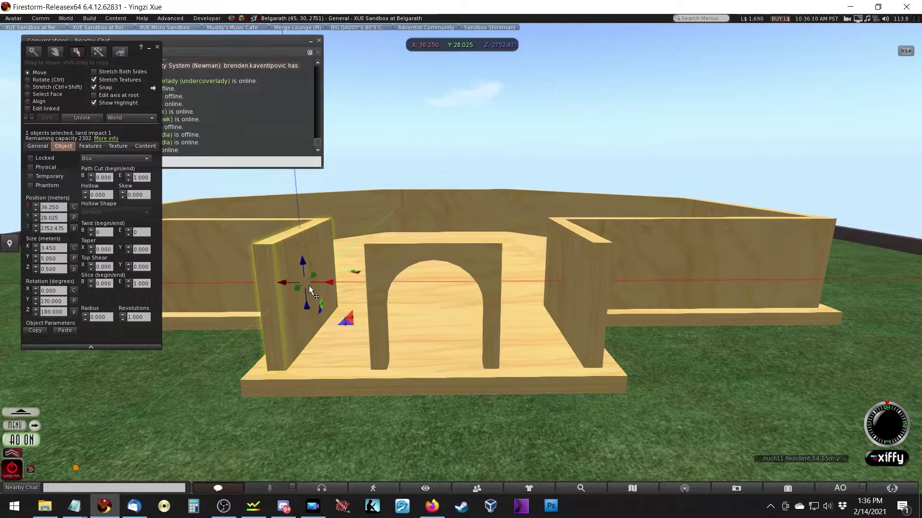
{"action": "key", "text": "Escape"}
{"action": "left_click", "coordinate": [228, 255]}
{"action": "left_click_drag", "start_coordinate": [222, 267], "coordinate": [362, 320]}
{"action": "left_click_drag", "start_coordinate": [501, 258], "coordinate": [550, 318], "text": "ctrl+alt"}
{"action": "left_click_drag", "start_coordinate": [558, 277], "coordinate": [676, 364]}
Stretch the copied wall to a Y size of 2.300 m so it fills the gap between the side wall and the arch
{"action": "key", "text": "ctrl+shift"}
{"action": "left_click_drag", "start_coordinate": [732, 369], "coordinate": [482, 420]}
{"action": "left_click_drag", "start_coordinate": [477, 384], "coordinate": [465, 368], "text": "alt"}
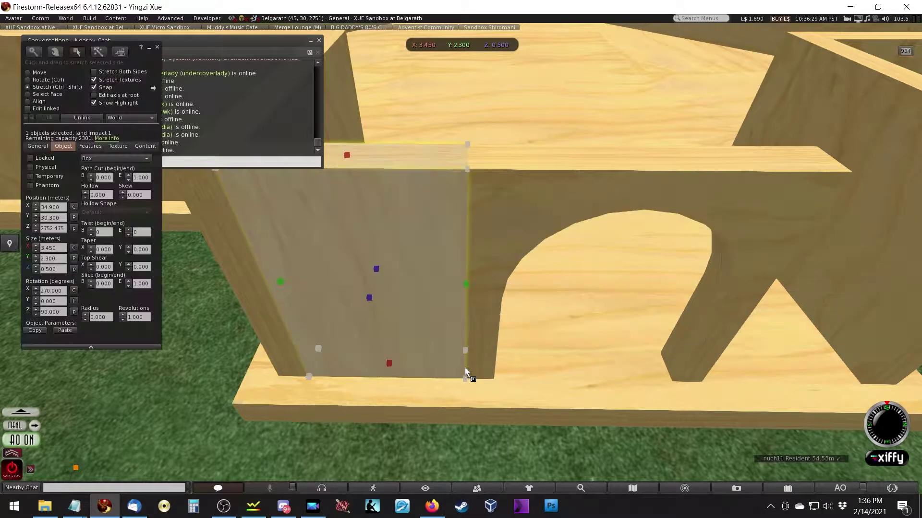
{"action": "key", "text": "Escape"}
Copy the short front panel to the arch's other side at X 29.150 m and check its fit
{"action": "left_click_drag", "start_coordinate": [283, 352], "coordinate": [586, 449]}
{"action": "key", "text": "Escape"}
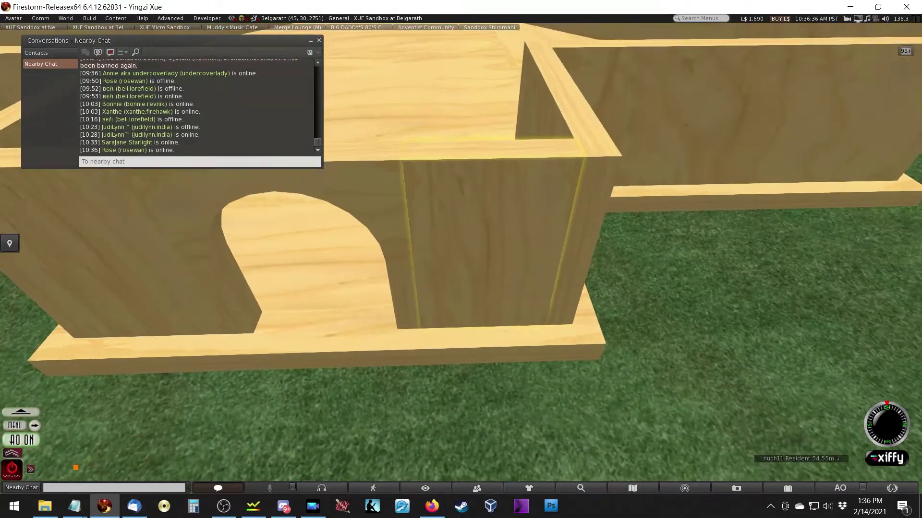
{"action": "left_click", "coordinate": [450, 246]}
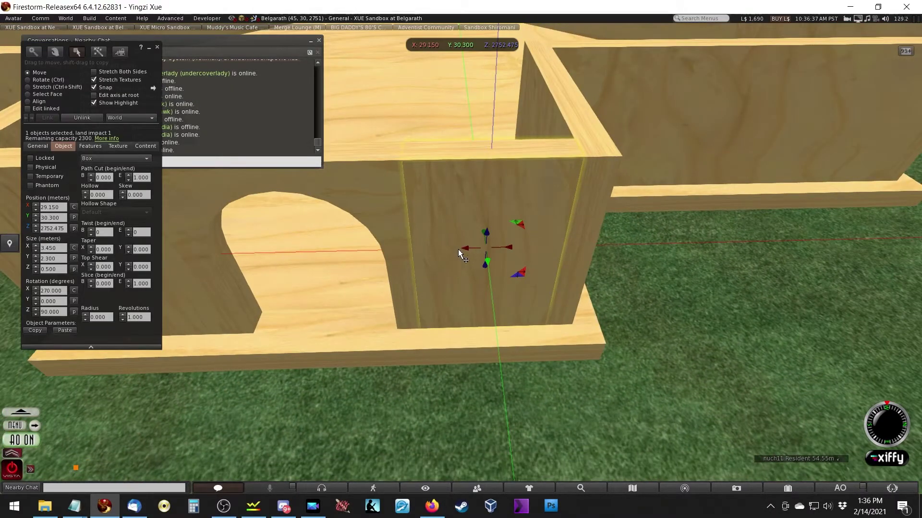
{"action": "key", "text": "Escape"}
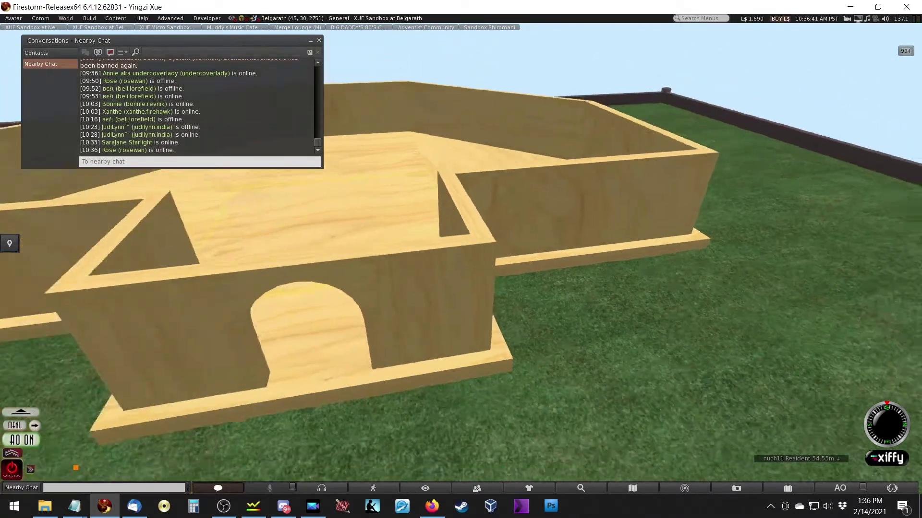
Shorten the long front wall beside the entry from its inner end to a Y size of 2.250 m
{"action": "left_click", "coordinate": [432, 241]}
{"action": "left_click_drag", "start_coordinate": [433, 241], "coordinate": [439, 254]}
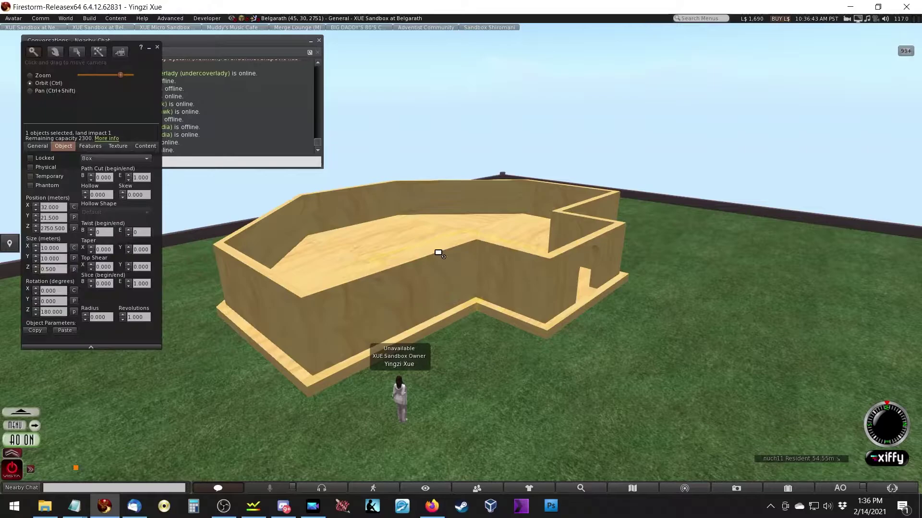
{"action": "left_click_drag", "start_coordinate": [493, 223], "coordinate": [455, 246]}
{"action": "left_click_drag", "start_coordinate": [484, 219], "coordinate": [461, 253], "text": "ctrl+alt"}
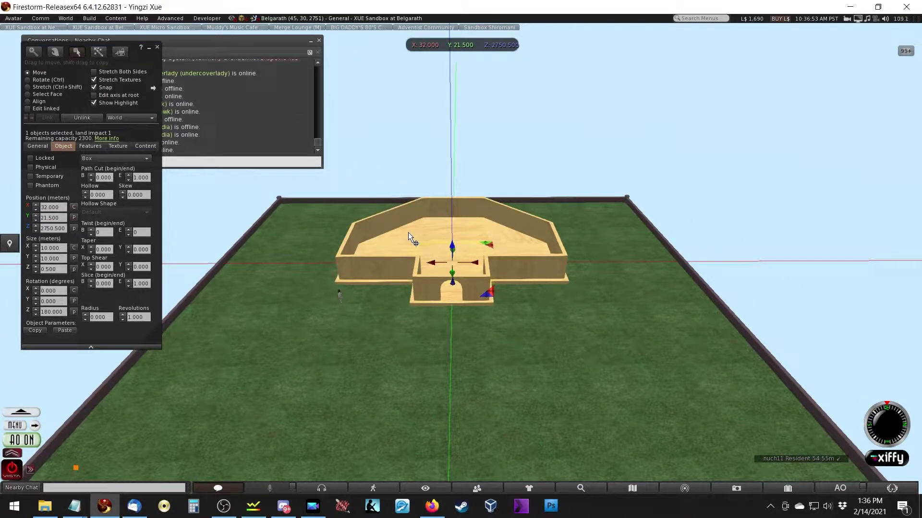
{"action": "left_click_drag", "start_coordinate": [385, 260], "coordinate": [469, 232], "text": "alt"}
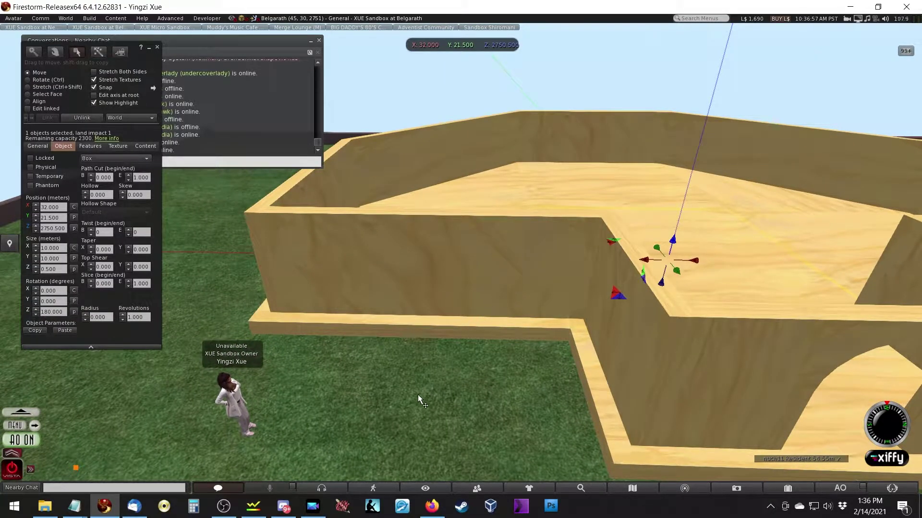
{"action": "key", "text": "Escape"}
{"action": "left_click_drag", "start_coordinate": [468, 242], "coordinate": [451, 219], "text": "alt"}
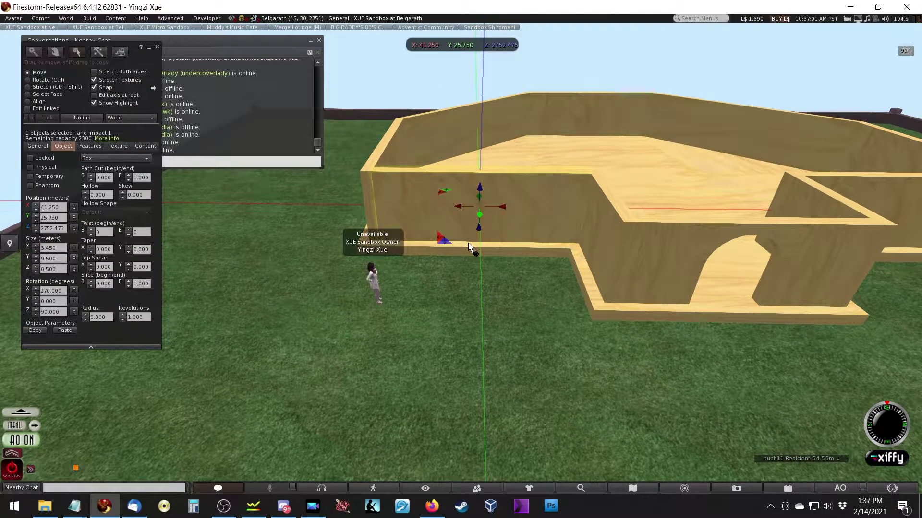
{"action": "key", "text": "ctrl+shift"}
{"action": "key", "text": "ctrl+shift"}
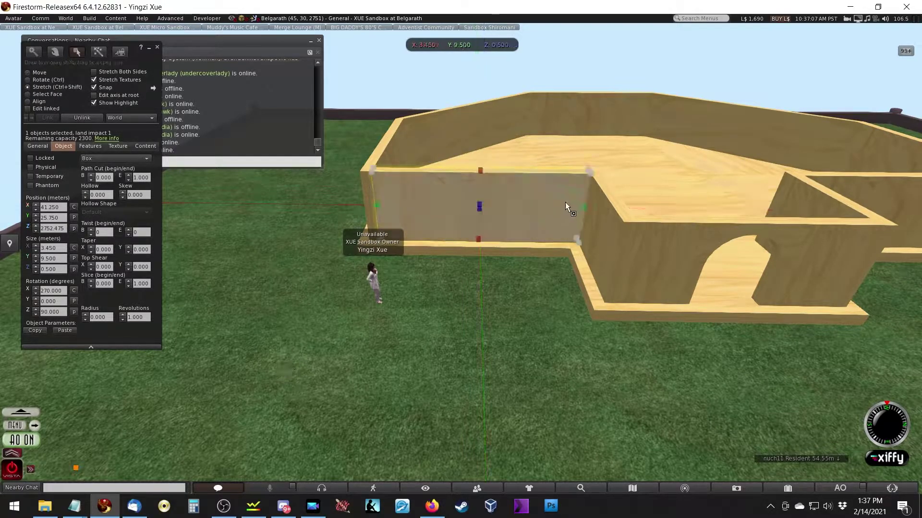
{"action": "left_click_drag", "start_coordinate": [583, 211], "coordinate": [429, 284]}
Copy the shortened wall segment along X to 37.600 m, against the entry's side wall
{"action": "left_click_drag", "start_coordinate": [423, 231], "coordinate": [474, 298], "text": "alt"}
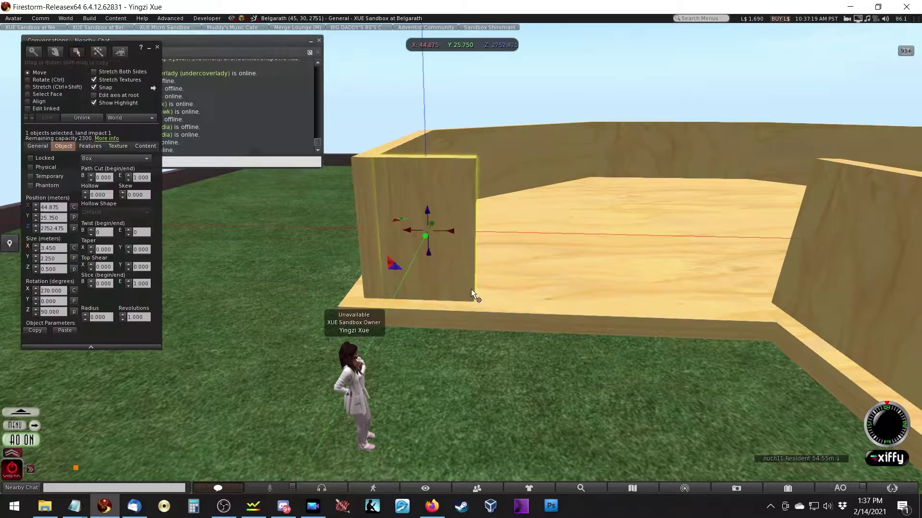
{"action": "left_click_drag", "start_coordinate": [451, 232], "coordinate": [717, 350]}
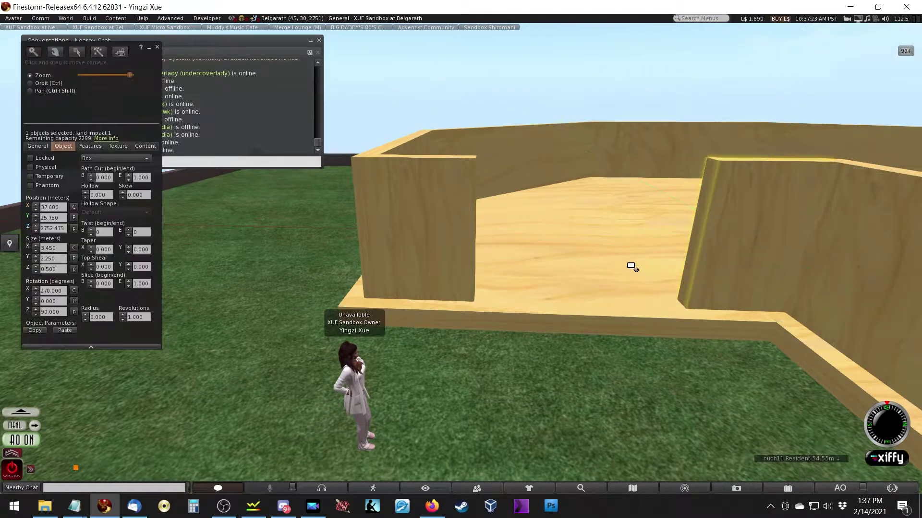
Copy the highlighted wall segment into the front gap and stretch its Y size to 5.050 m at X 41.250 to close the gap
{"action": "left_click", "coordinate": [632, 265], "text": "alt"}
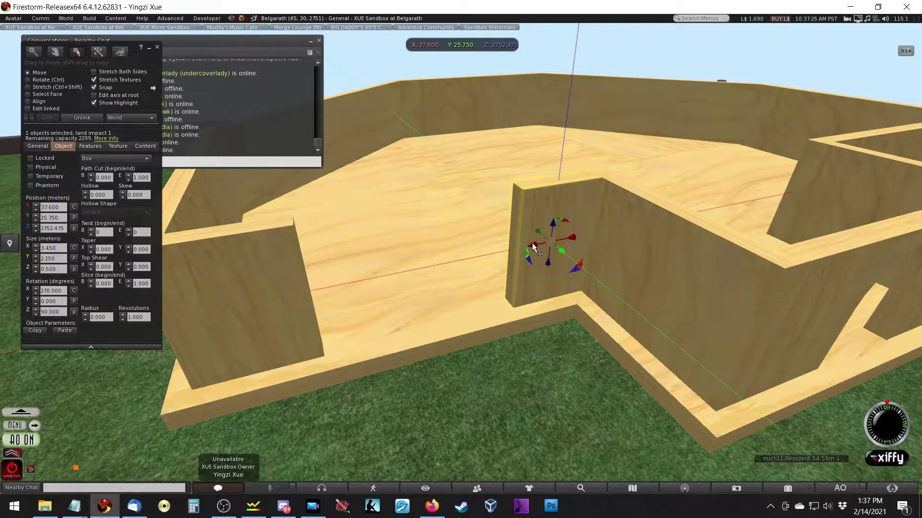
{"action": "left_click_drag", "start_coordinate": [534, 249], "coordinate": [389, 371]}
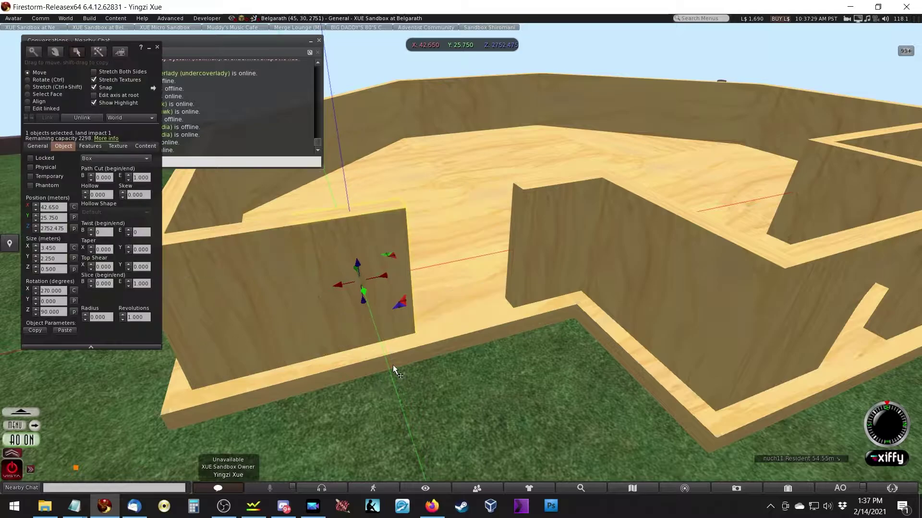
{"action": "left_click_drag", "start_coordinate": [408, 272], "coordinate": [506, 346], "text": "ctrl+shift"}
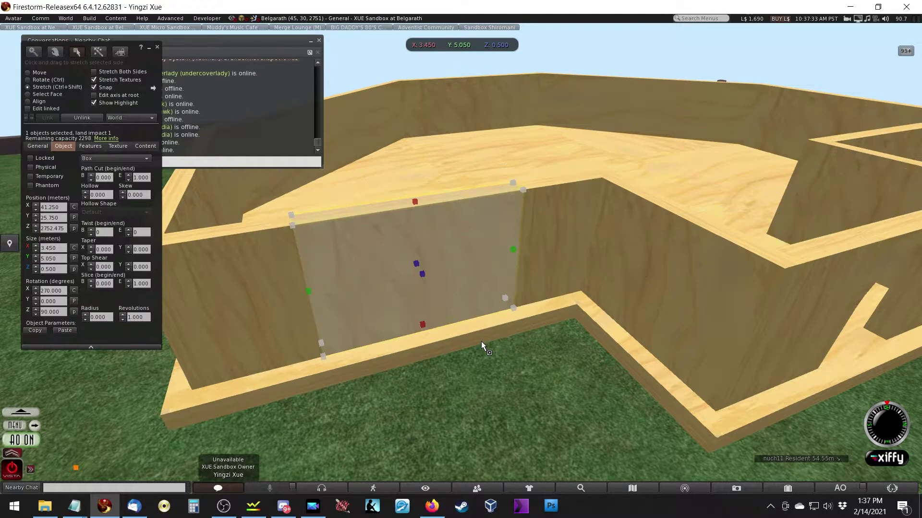
{"action": "key", "text": "Escape"}
Shrink the new wall segment to a 0.6 m high strip at the base and place a matching copy at the wall's top, leaving a window opening
{"action": "left_click", "coordinate": [424, 321]}
{"action": "left_click_drag", "start_coordinate": [386, 333], "coordinate": [502, 221]}
{"action": "left_click_drag", "start_coordinate": [384, 198], "coordinate": [546, 326]}
{"action": "key", "text": "Escape"}
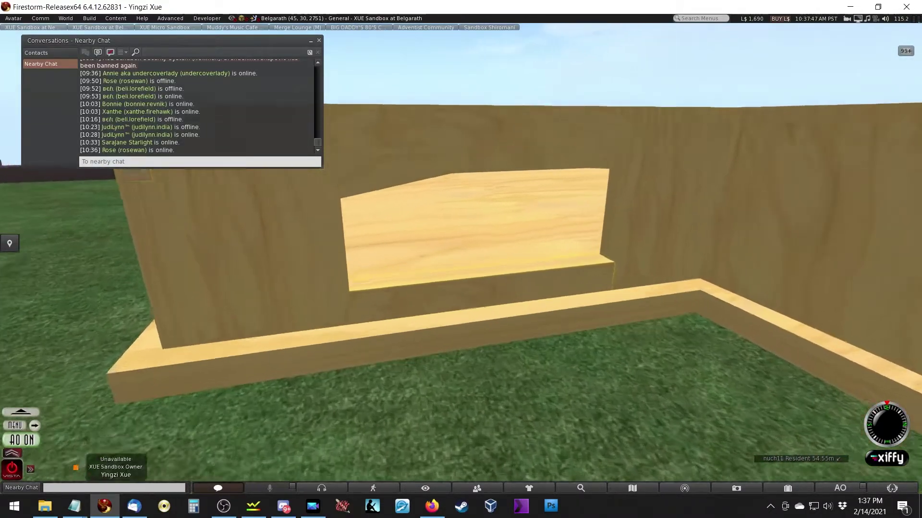
Duplicate the lower wall strip and place the copy directly above it at Z 2751.650
{"action": "left_click", "coordinate": [488, 286]}
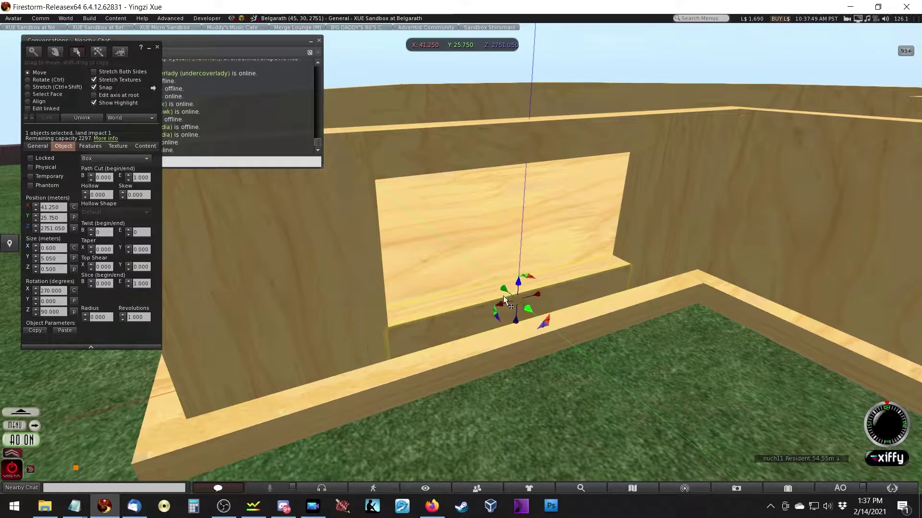
{"action": "left_click_drag", "start_coordinate": [670, 313], "coordinate": [474, 243], "text": "alt"}
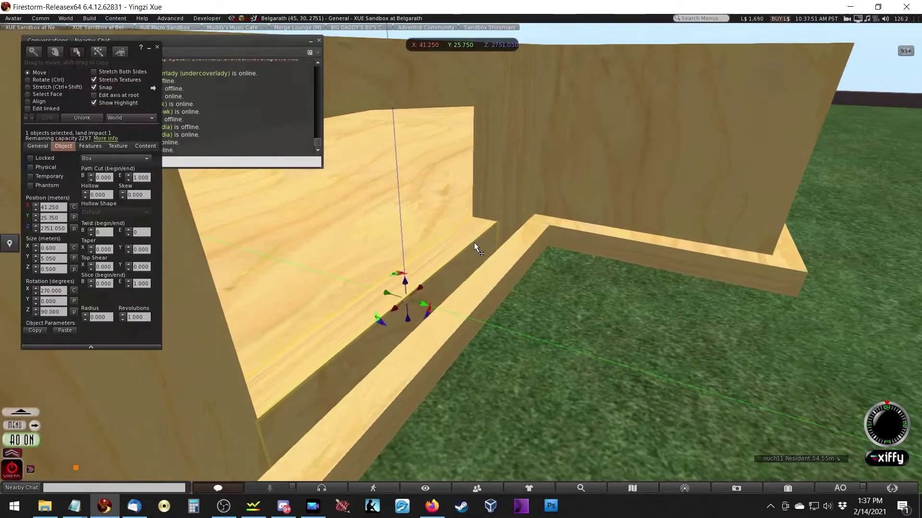
{"action": "key", "text": "Escape"}
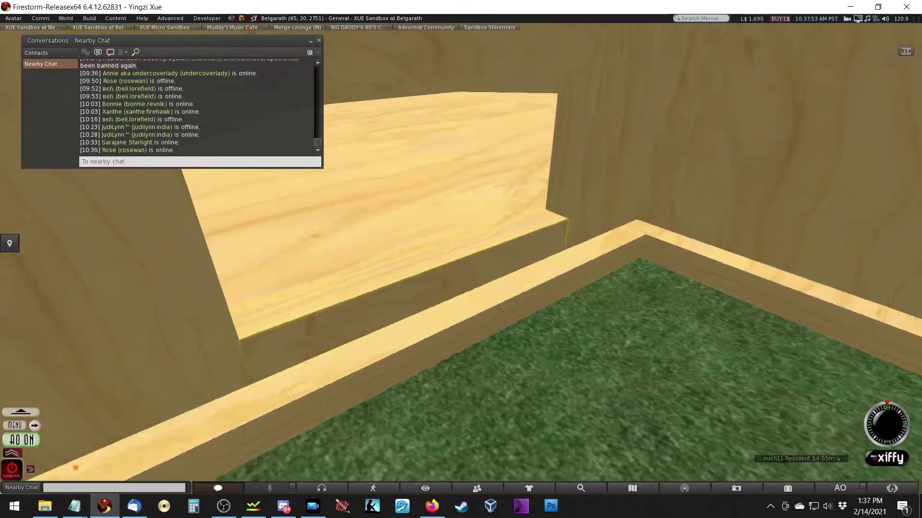
{"action": "left_click", "coordinate": [424, 260]}
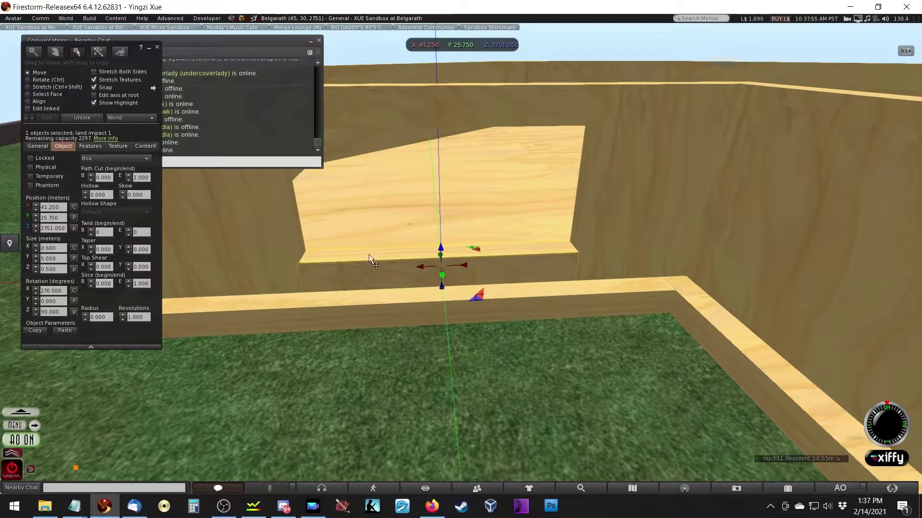
{"action": "left_click_drag", "start_coordinate": [440, 250], "coordinate": [601, 231]}
{"action": "key", "text": "alt"}
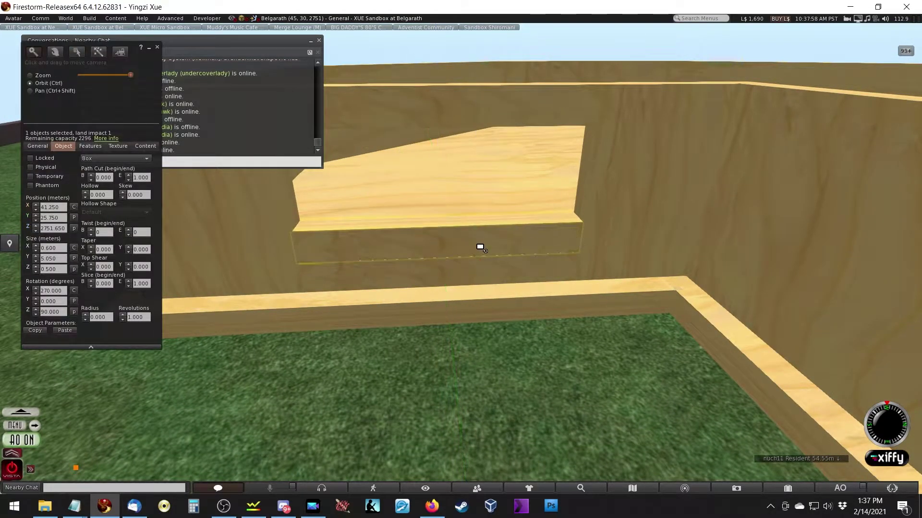
Reduce the copied strip to 0.2 m in X and Z size and seat it on the lower wall strip at Z 2751.450
{"action": "left_click_drag", "start_coordinate": [479, 247], "coordinate": [500, 237], "text": "alt"}
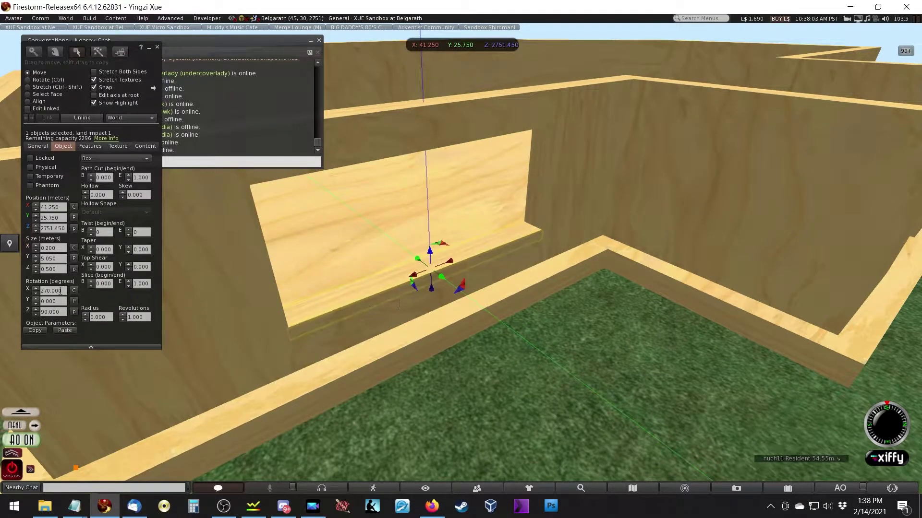
{"action": "left_click_drag", "start_coordinate": [58, 269], "coordinate": [17, 273]}
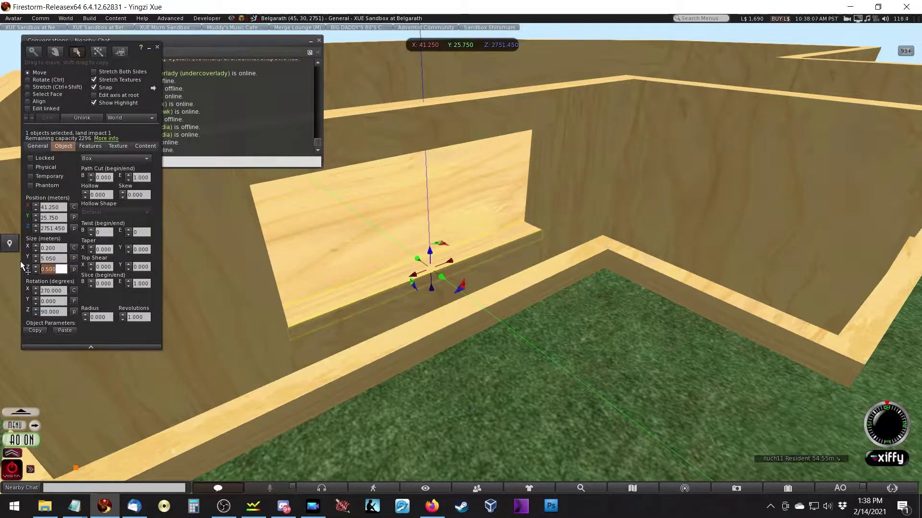
{"action": "type", "text": "0.2"}
{"action": "key", "text": "Tab"}
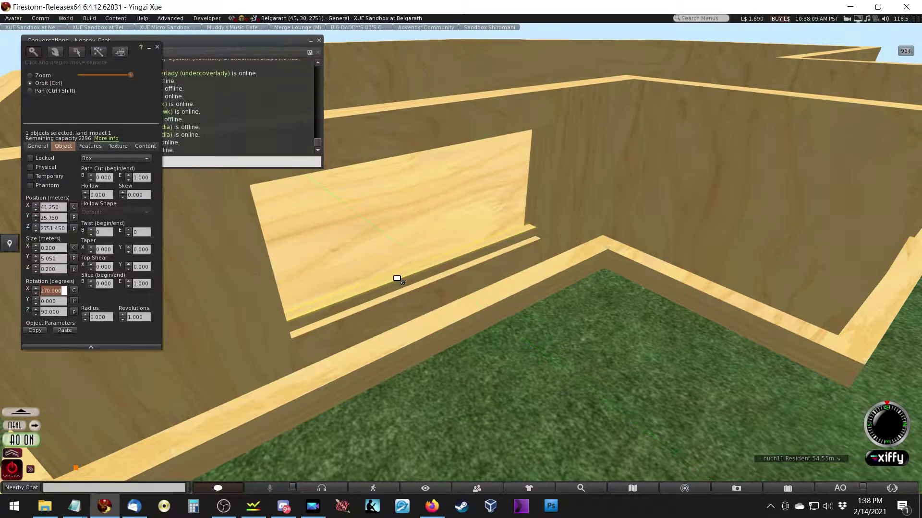
Duplicate the sill bar to the top of the window opening, directly under the upper wall strip at Z 2753.500
{"action": "left_click", "coordinate": [397, 273], "text": "alt"}
{"action": "left_click_drag", "start_coordinate": [499, 245], "coordinate": [530, 130], "text": "shift"}
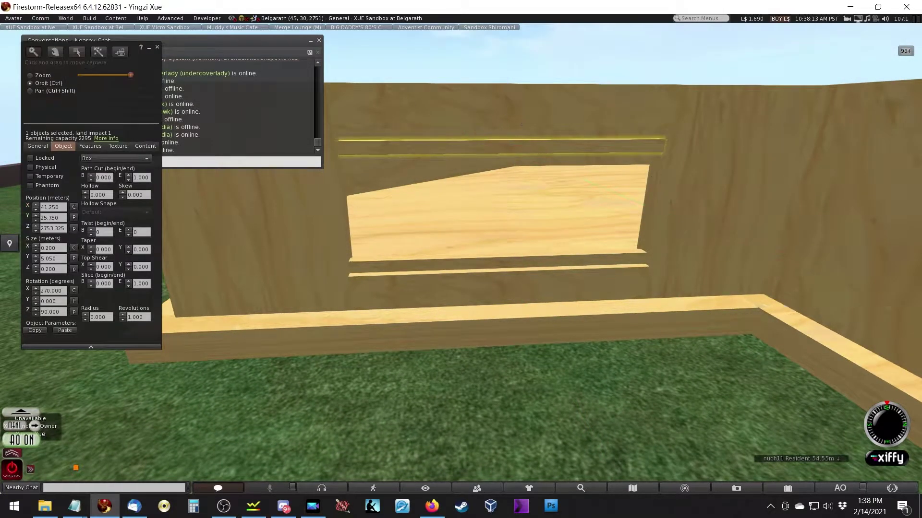
{"action": "left_click", "coordinate": [523, 124], "text": "alt"}
{"action": "left_click_drag", "start_coordinate": [428, 281], "coordinate": [515, 278]}
{"action": "key", "text": "Escape"}
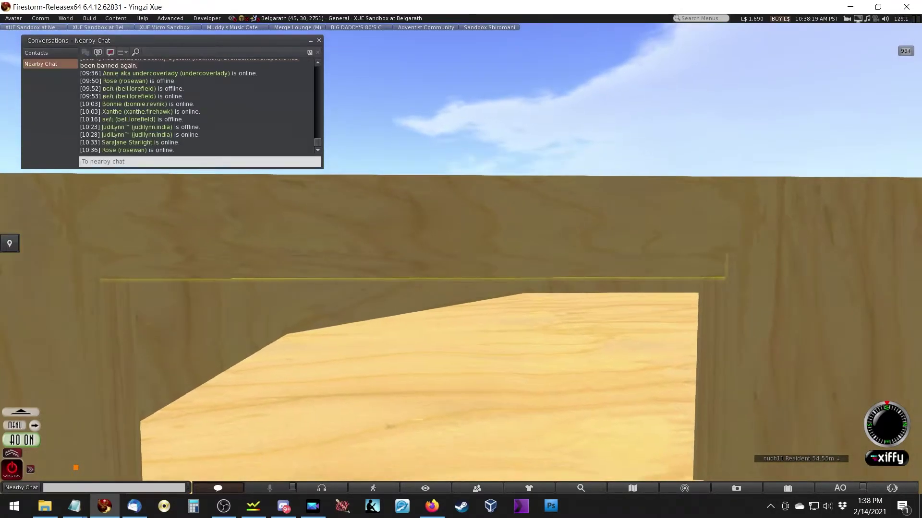
Copy the top frame bar down into the opening, rotate it upright with Z rotation 0, and place it at X 43.300
{"action": "key", "text": "ctrl+3"}
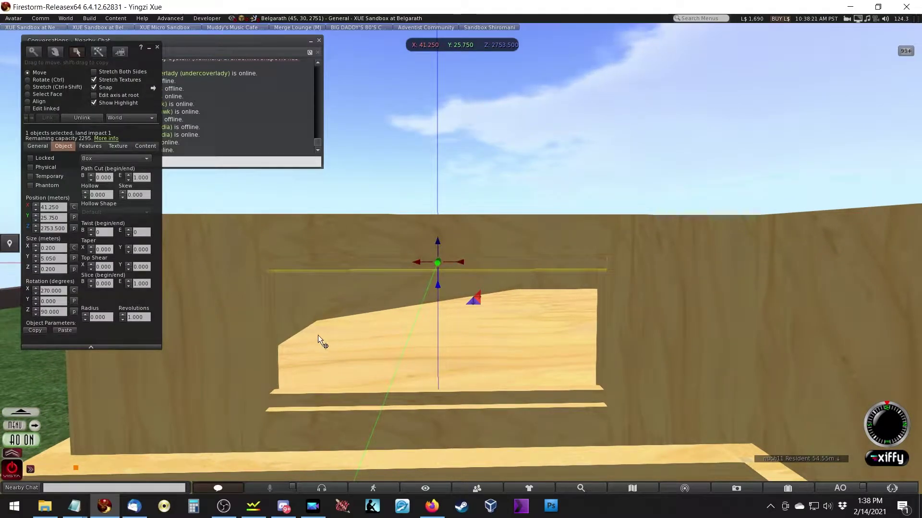
{"action": "left_click_drag", "start_coordinate": [439, 247], "coordinate": [577, 322]}
{"action": "left_click_drag", "start_coordinate": [462, 325], "coordinate": [300, 319]}
{"action": "left_click", "coordinate": [300, 319], "text": "alt"}
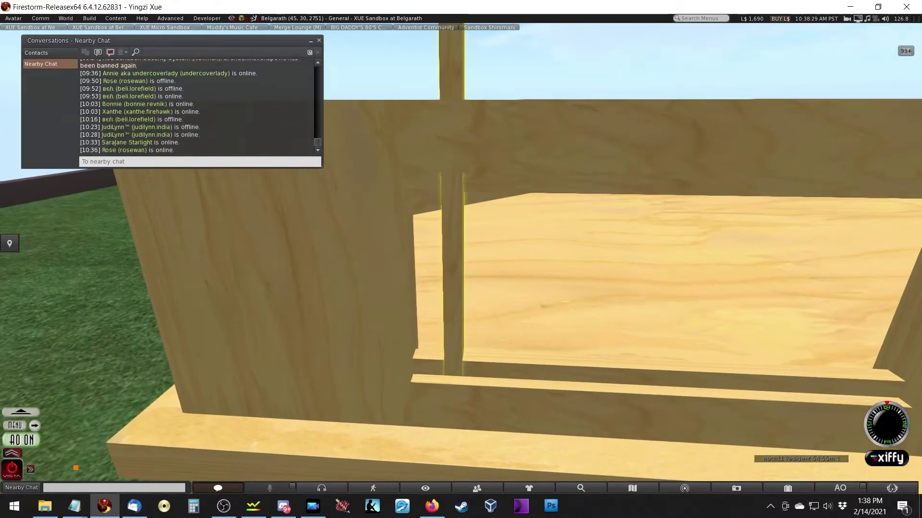
Shorten the upright bar to 1.850 m and fit it against the opening's side edge at X 43.650, Z 2752.475
{"action": "double_click", "coordinate": [59, 259]}
{"action": "type", "text": "3"}
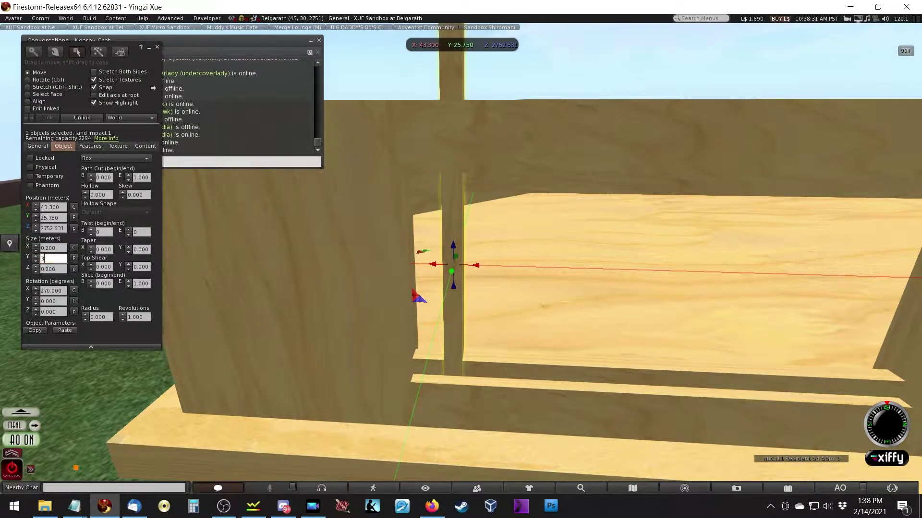
{"action": "key", "text": "Tab"}
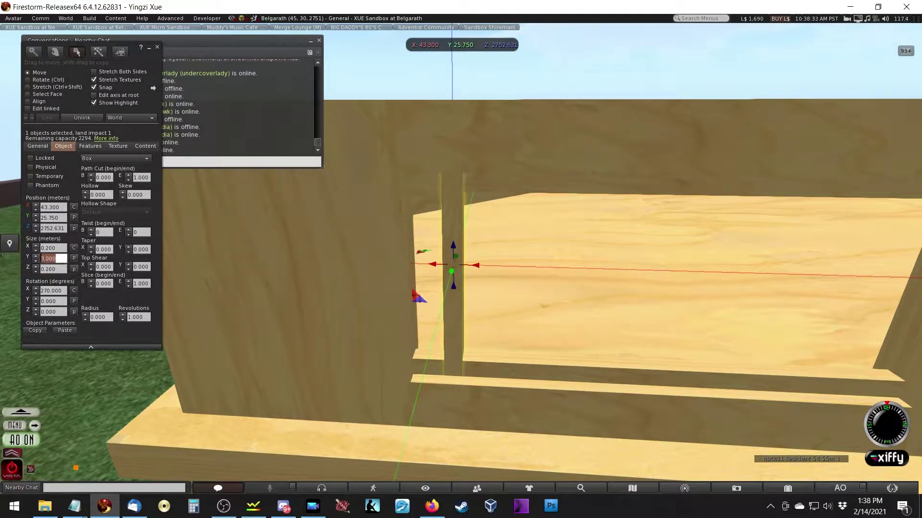
{"action": "left_click_drag", "start_coordinate": [485, 251], "coordinate": [539, 234], "text": "alt"}
{"action": "left_click_drag", "start_coordinate": [456, 237], "coordinate": [517, 241]}
{"action": "key", "text": "Escape"}
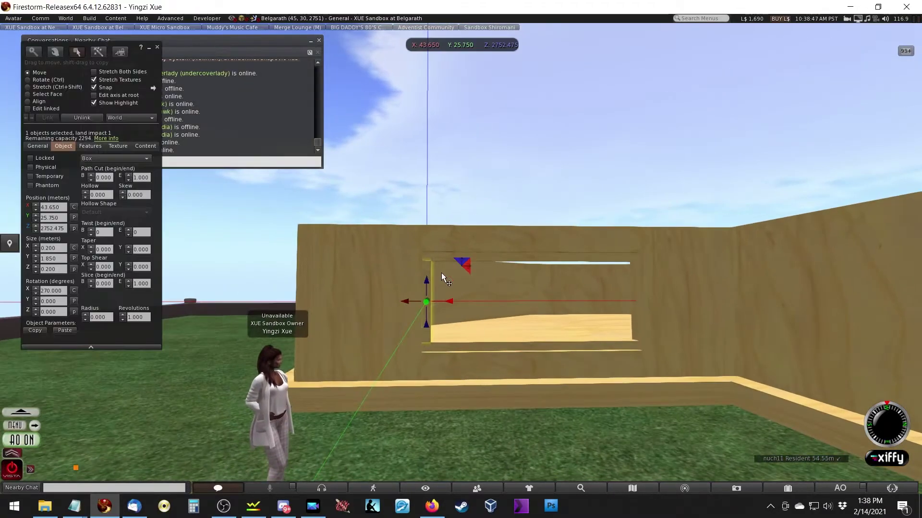
Duplicate the upright frame bar and place the copy against the opposite side of the window opening
{"action": "left_click_drag", "start_coordinate": [442, 302], "coordinate": [530, 384]}
{"action": "left_click_drag", "start_coordinate": [605, 398], "coordinate": [460, 256]}
{"action": "left_click_drag", "start_coordinate": [416, 238], "coordinate": [415, 304]}
{"action": "key", "text": "Escape"}
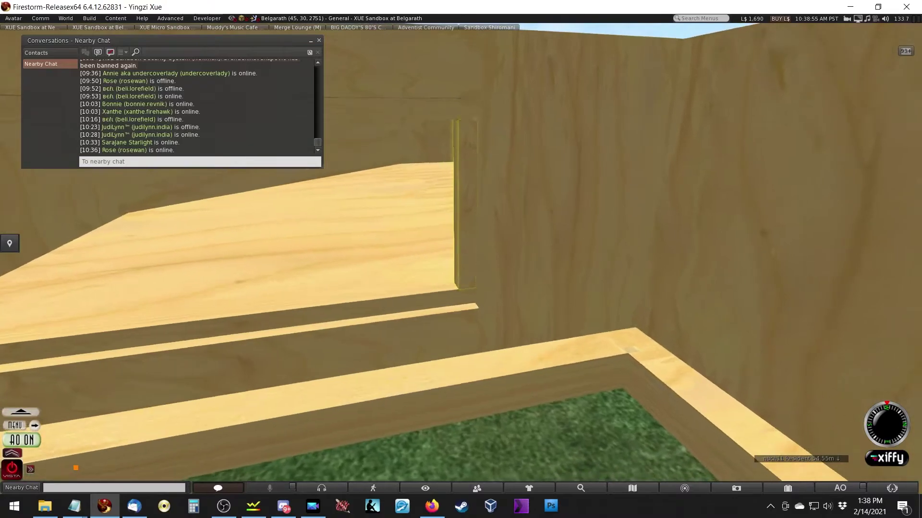
{"action": "key", "text": "Escape"}
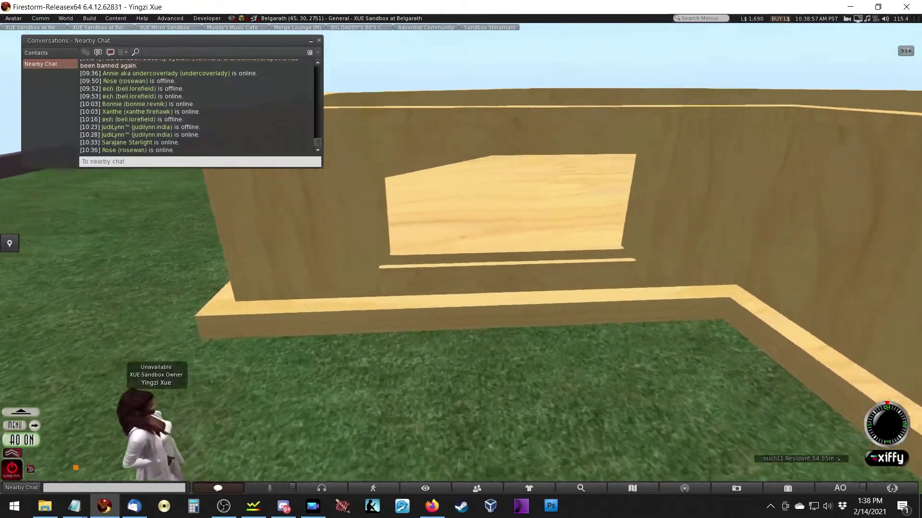
Copy the sill bar upward and centre it between the top and bottom frame bars at Z 2752.475
{"action": "left_click", "coordinate": [448, 258]}
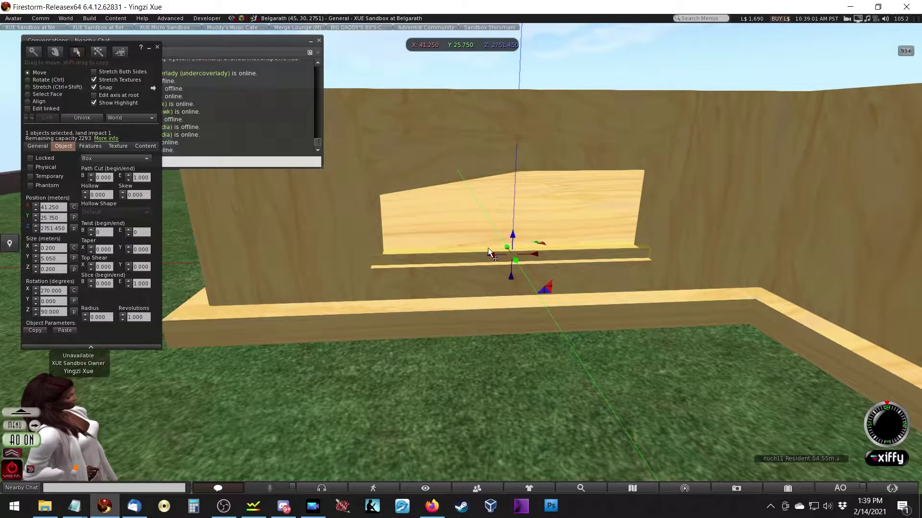
{"action": "left_click_drag", "start_coordinate": [516, 241], "coordinate": [624, 184]}
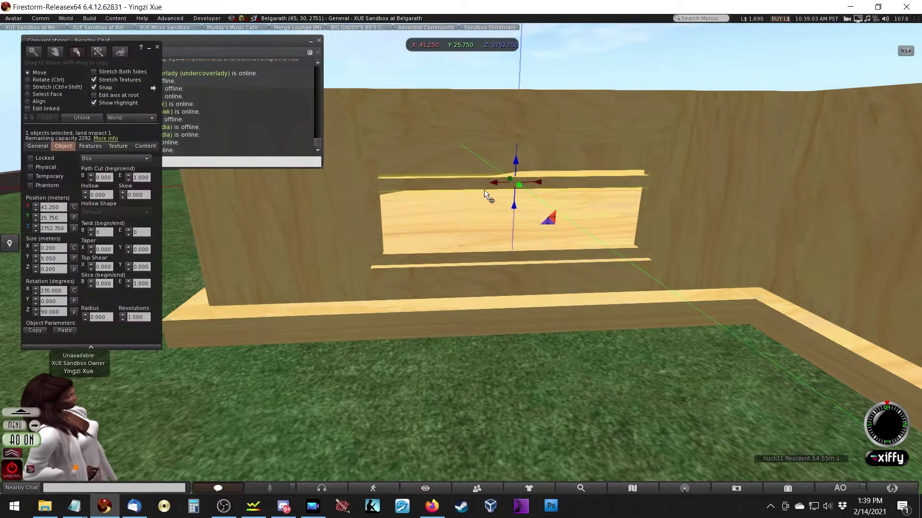
{"action": "left_click", "coordinate": [479, 259], "text": "shift"}
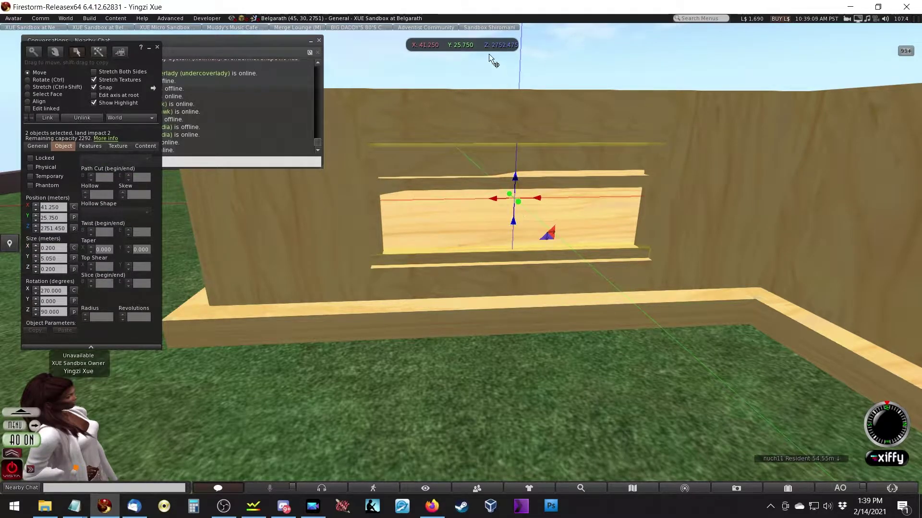
{"action": "left_click", "coordinate": [499, 179]}
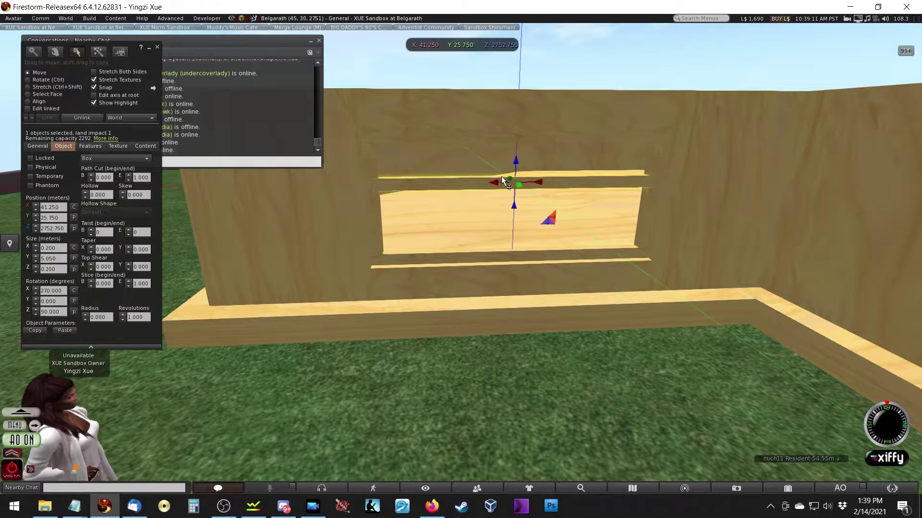
{"action": "left_click_drag", "start_coordinate": [514, 161], "coordinate": [588, 196]}
Enlarge the centred bar into a window pane with an X size of 2 m and a Y size of 4.6 m
{"action": "left_click_drag", "start_coordinate": [520, 189], "coordinate": [534, 264], "text": "alt"}
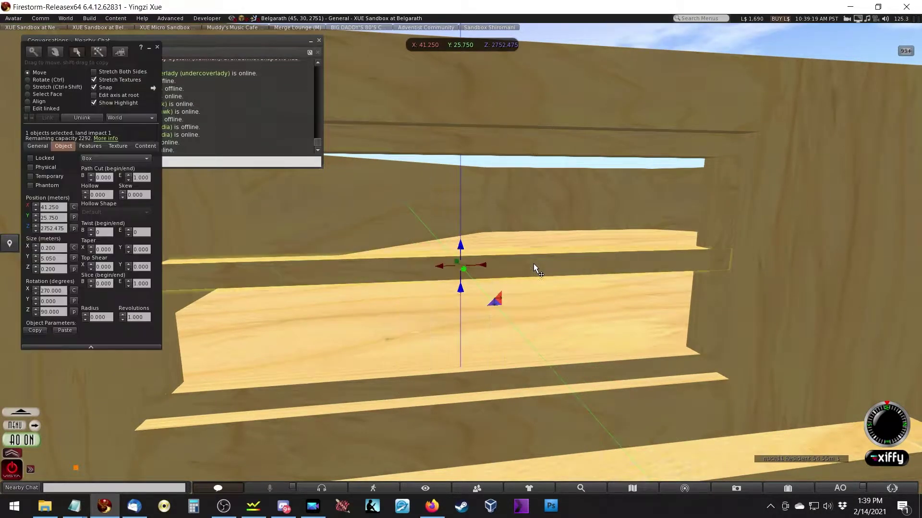
{"action": "left_click_drag", "start_coordinate": [428, 267], "coordinate": [461, 262], "text": "alt"}
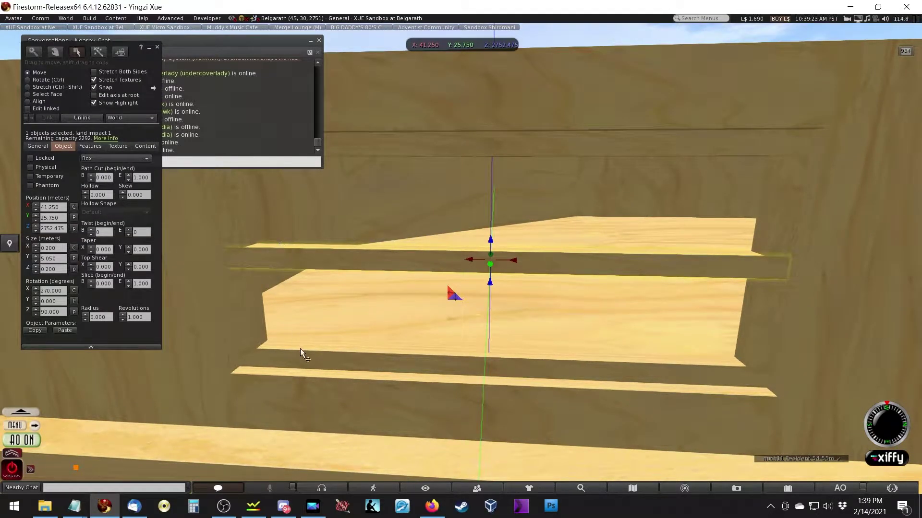
{"action": "left_click", "coordinate": [59, 248]}
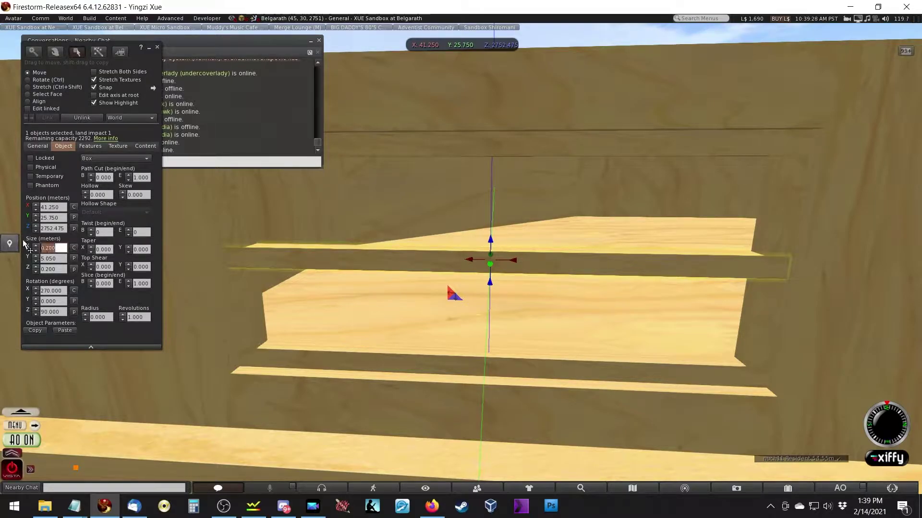
{"action": "type", "text": "1"}
{"action": "key", "text": "Return"}
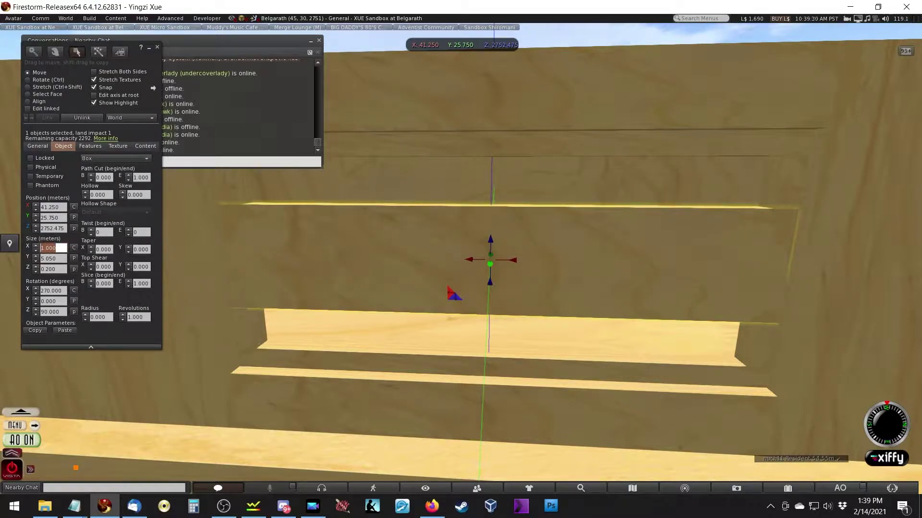
{"action": "key", "text": "Return"}
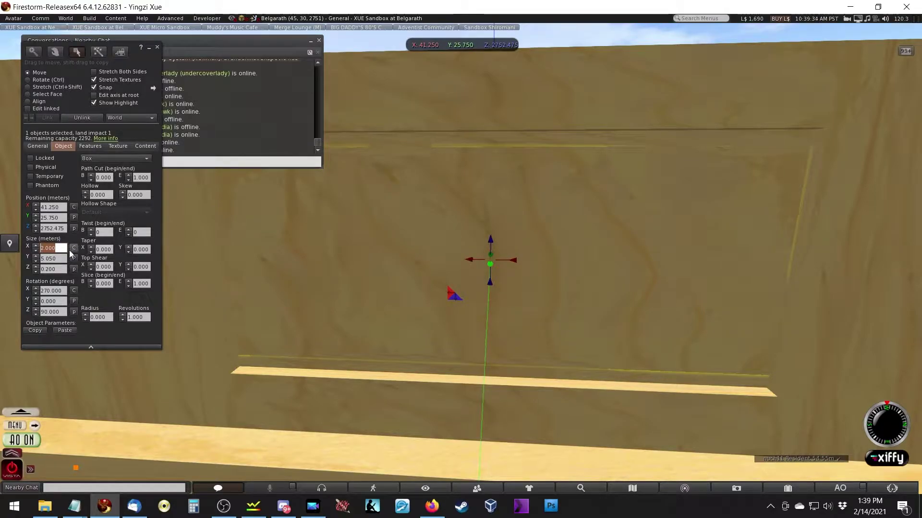
{"action": "left_click", "coordinate": [50, 258]}
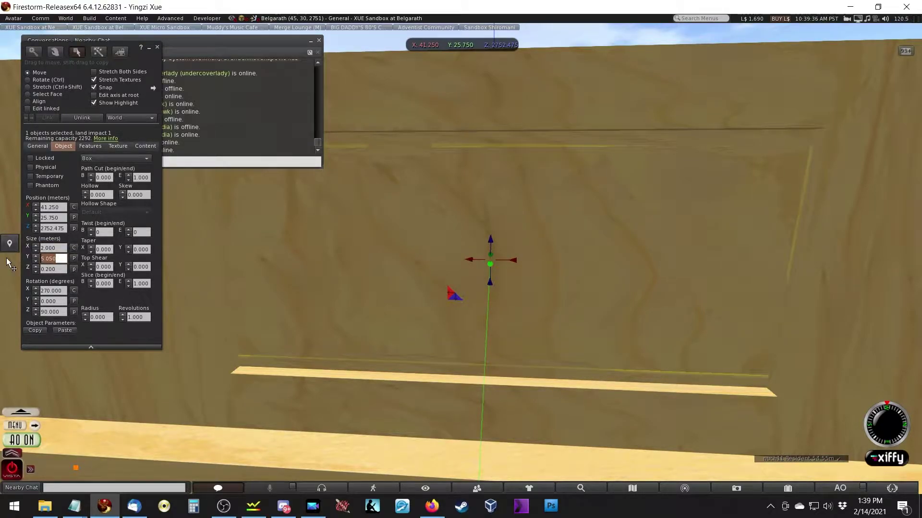
{"action": "type", "text": "4.5"}
{"action": "key", "text": "Return"}
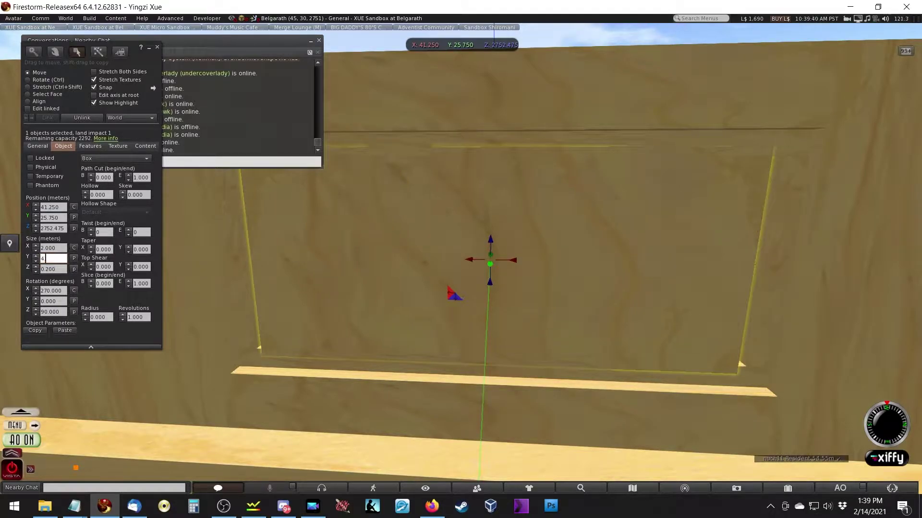
{"action": "type", "text": "4.6"}
{"action": "key", "text": "Return"}
{"action": "key", "text": "Escape"}
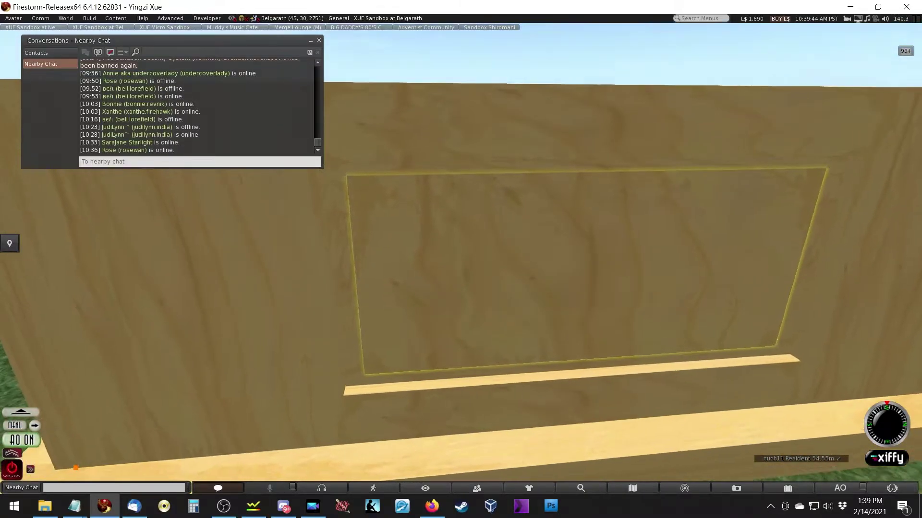
Reduce the window pane's X size to 1.8 m
{"action": "key", "text": "ctrl+3"}
{"action": "left_click", "coordinate": [435, 260]}
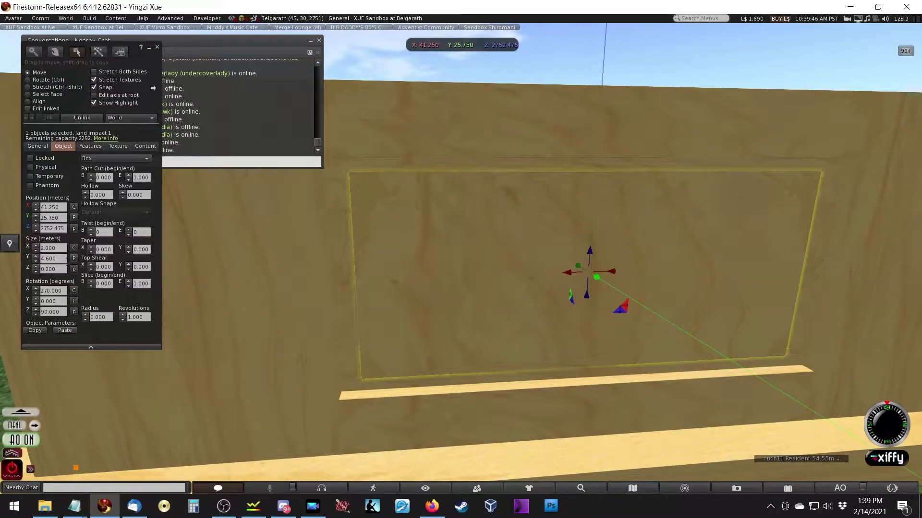
{"action": "left_click", "coordinate": [63, 248]}
{"action": "type", "text": "1.8"}
{"action": "key", "text": "Return"}
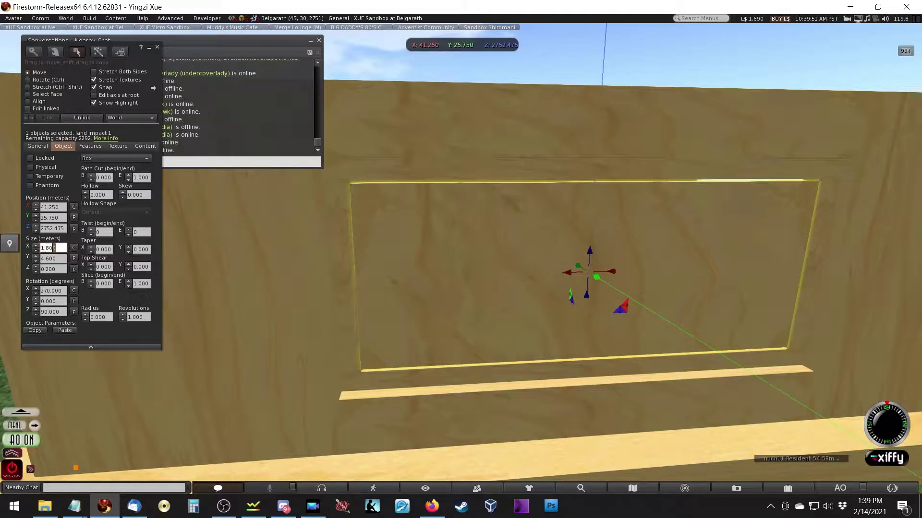
Set the window pane's X size to 1.85 m and its Z size to 0.1 m
{"action": "type", "text": "5"}
{"action": "key", "text": "Return"}
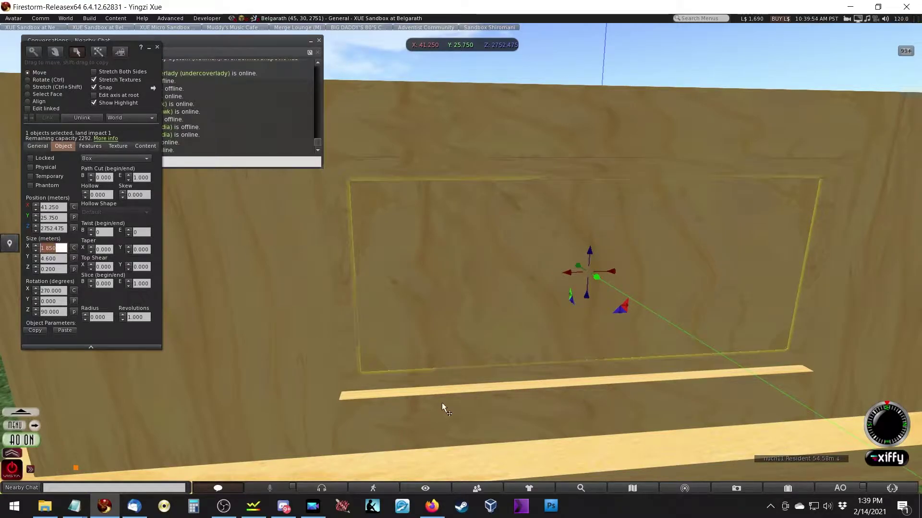
{"action": "left_click", "coordinate": [54, 269]}
{"action": "type", "text": "0.1"}
{"action": "key", "text": "Return"}
{"action": "key", "text": "Escape"}
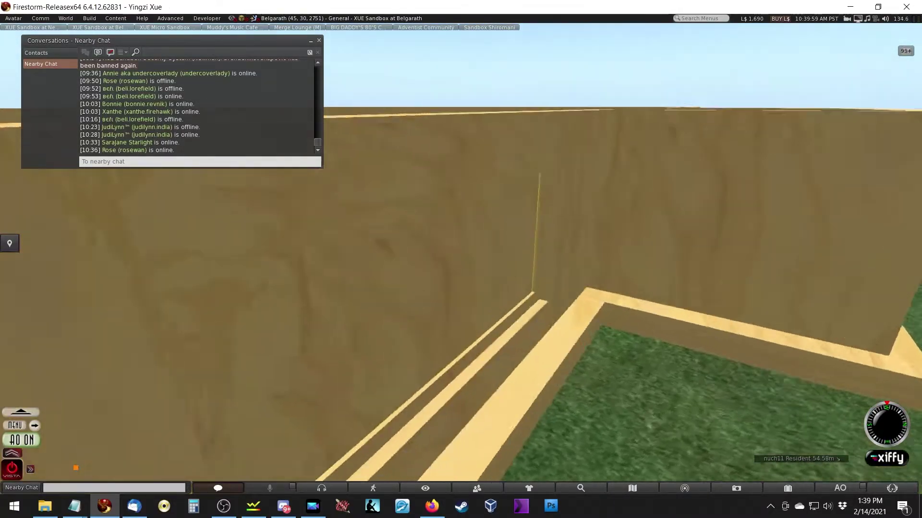
Set the window pane's transparency to 40% and replace its wood texture with the blank texture
{"action": "left_click", "coordinate": [465, 274]}
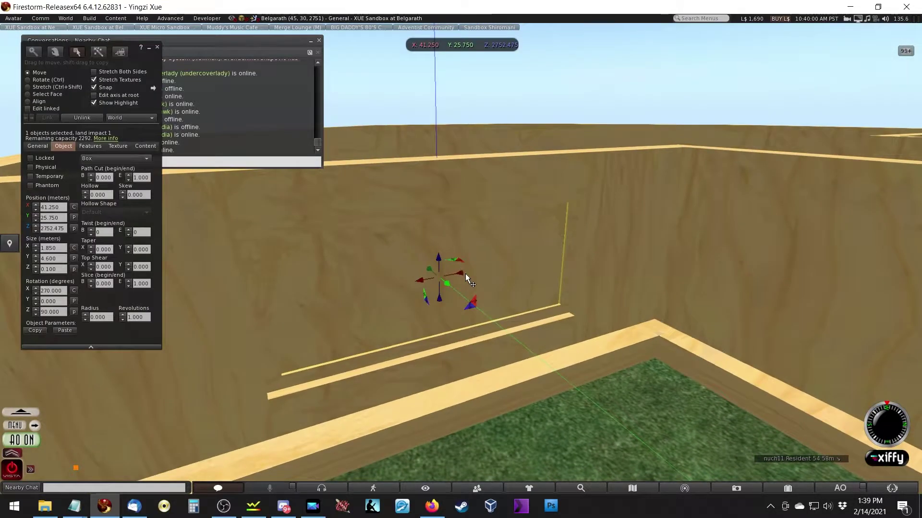
{"action": "left_click", "coordinate": [116, 146]}
{"action": "type", "text": "40"}
{"action": "key", "text": "Return"}
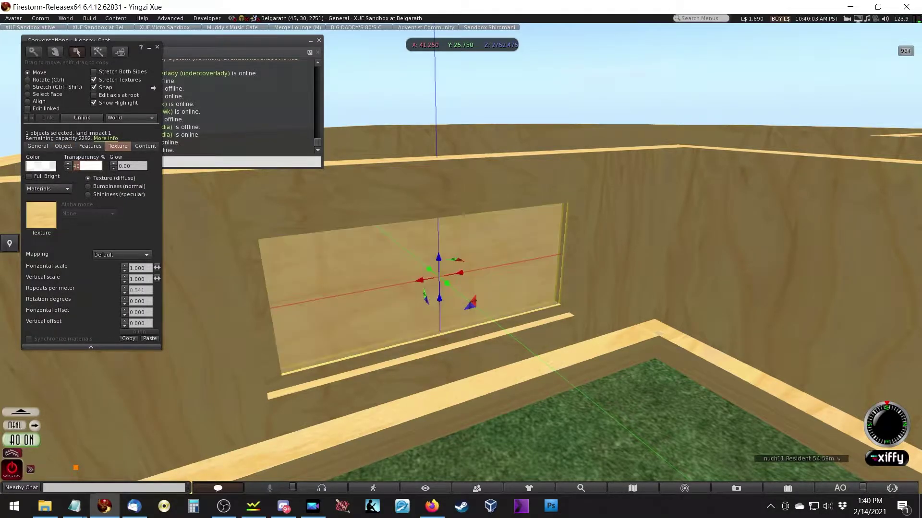
{"action": "left_click_drag", "start_coordinate": [453, 249], "coordinate": [322, 262], "text": "alt"}
{"action": "left_click", "coordinate": [48, 213]}
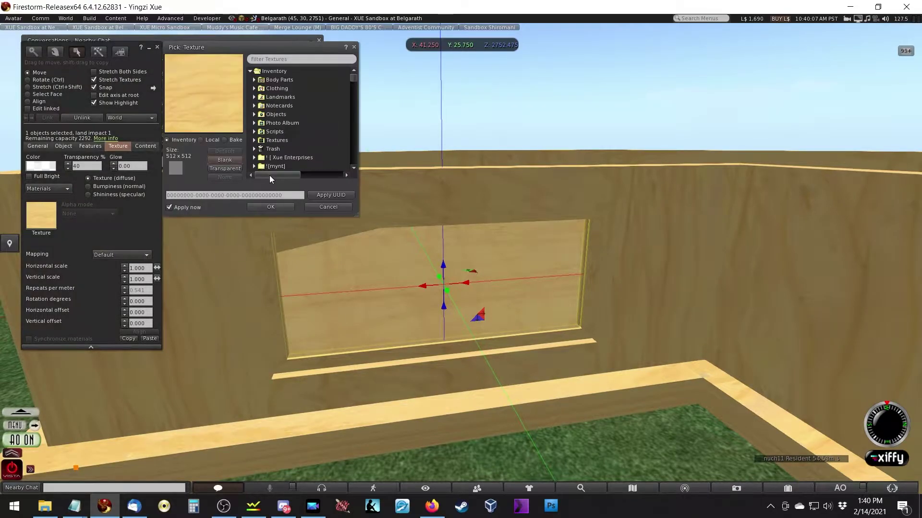
{"action": "left_click", "coordinate": [217, 162]}
{"action": "left_click", "coordinate": [288, 207]}
{"action": "key", "text": "Escape"}
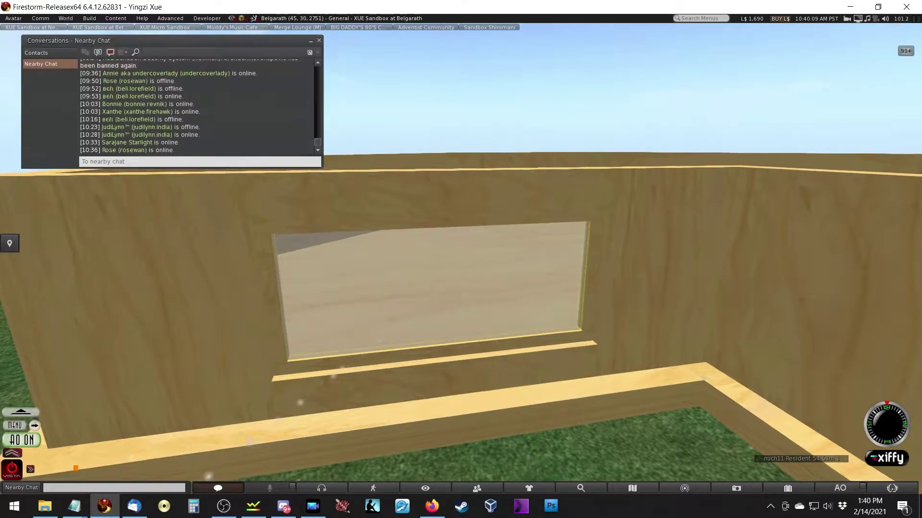
Select the window's pane and its four frame bars together as five objects
{"action": "key", "text": "ctrl+3"}
{"action": "left_click", "coordinate": [510, 285]}
{"action": "left_click", "coordinate": [538, 329]}
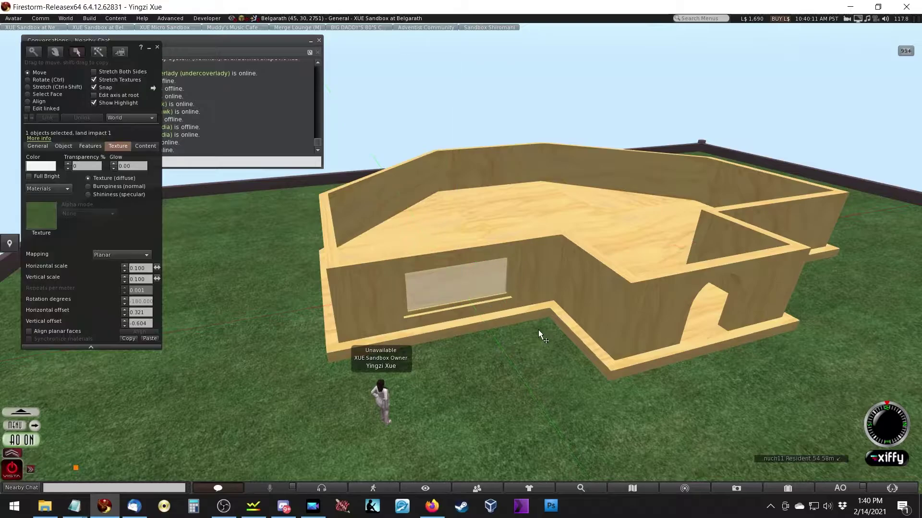
{"action": "key", "text": "Escape"}
{"action": "key", "text": "Up"}
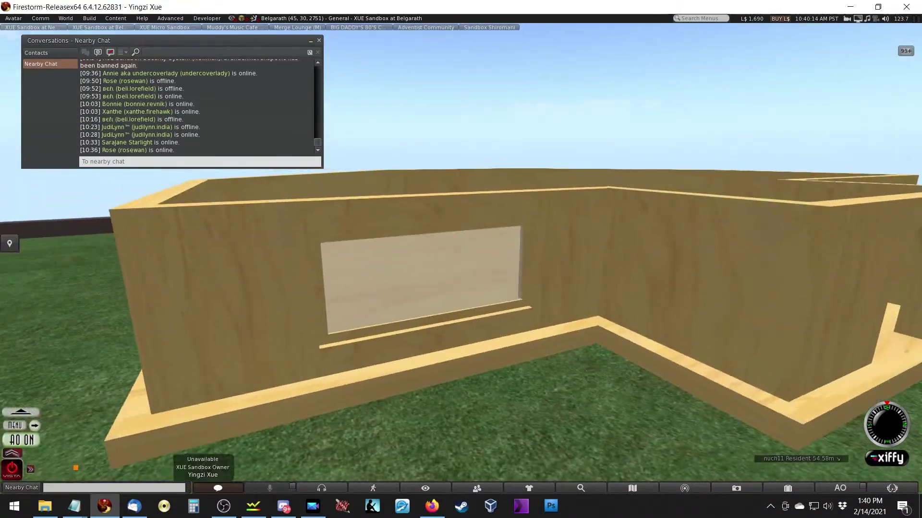
{"action": "key", "text": "ctrl+3"}
{"action": "left_click", "coordinate": [461, 262]}
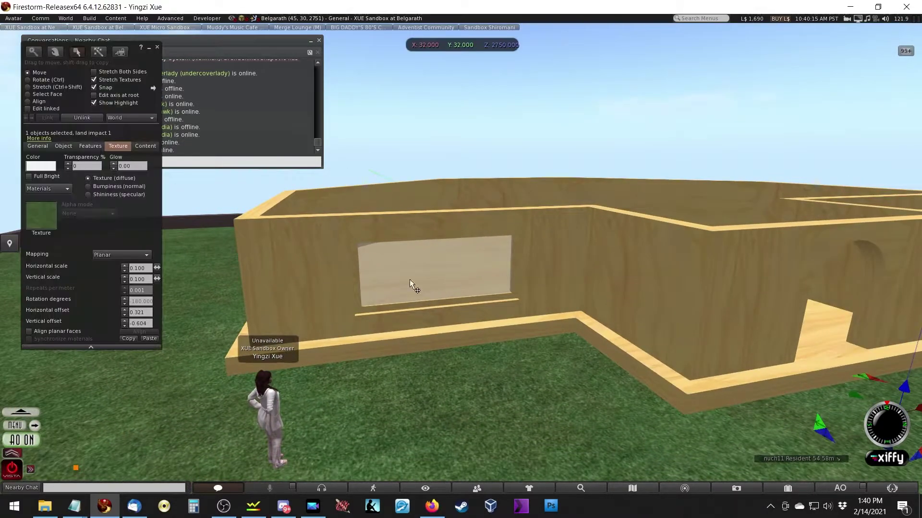
{"action": "left_click_drag", "start_coordinate": [334, 219], "coordinate": [540, 322]}
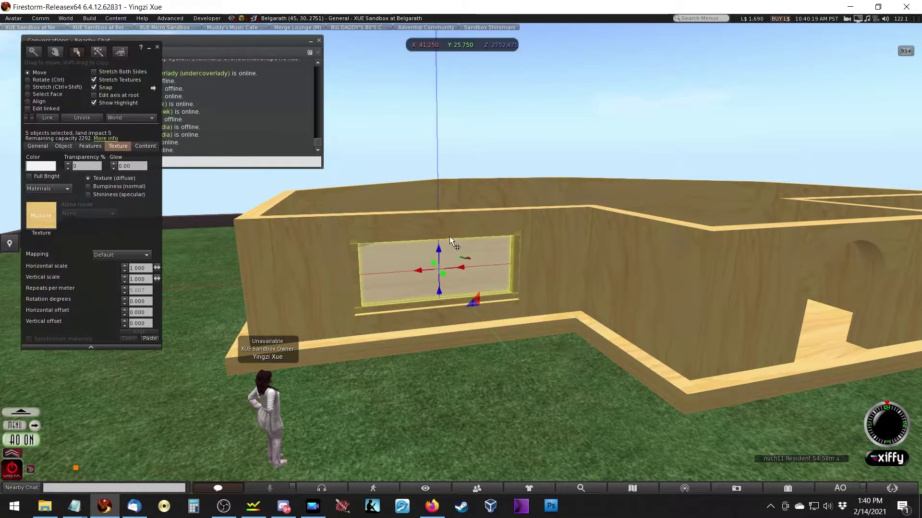
Duplicate the whole window along the X axis to the solid front wall beyond the arched entrance, at X 22.500
{"action": "key", "text": "Escape"}
{"action": "key", "text": "ctrl+3"}
{"action": "left_click", "coordinate": [460, 288]}
{"action": "key", "text": "Escape"}
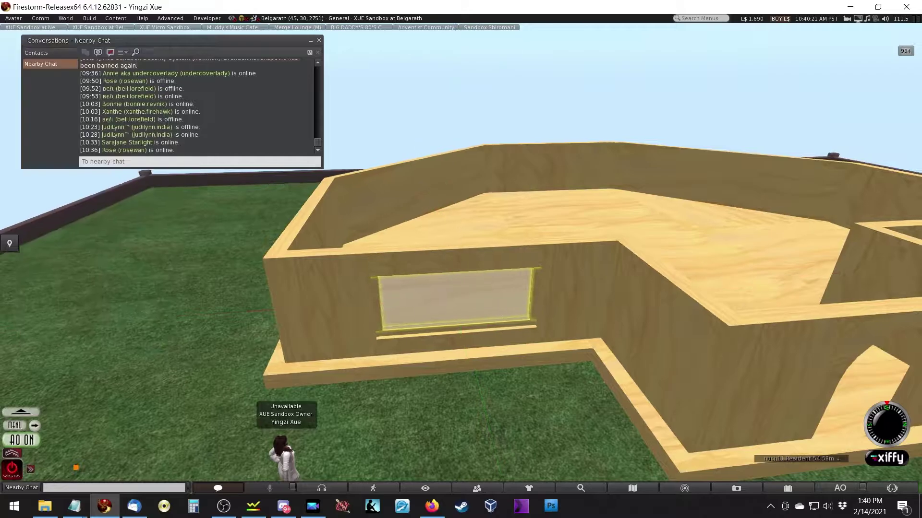
{"action": "key", "text": "ctrl+3"}
{"action": "left_click_drag", "start_coordinate": [478, 276], "coordinate": [736, 301], "text": "shift"}
{"action": "key", "text": "ctrl+1"}
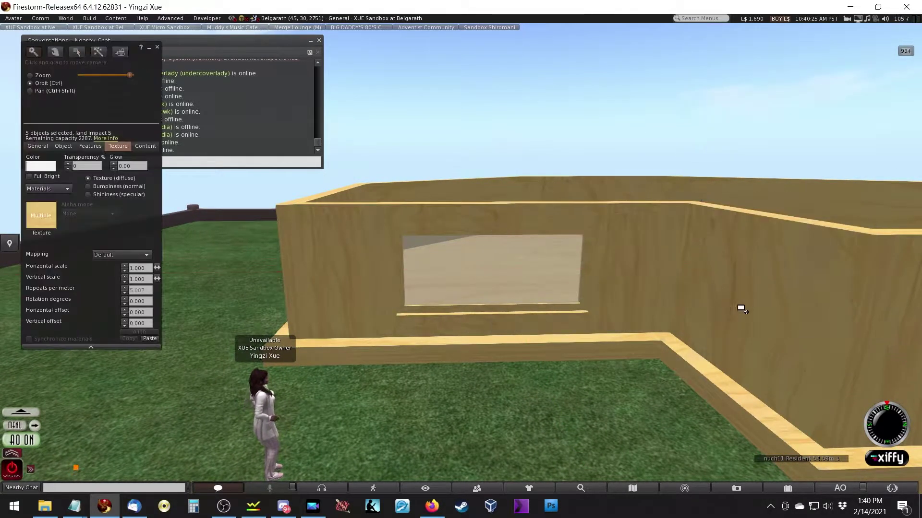
{"action": "key", "text": "Escape"}
{"action": "key", "text": "ctrl+3"}
{"action": "left_click_drag", "start_coordinate": [500, 247], "coordinate": [727, 355]}
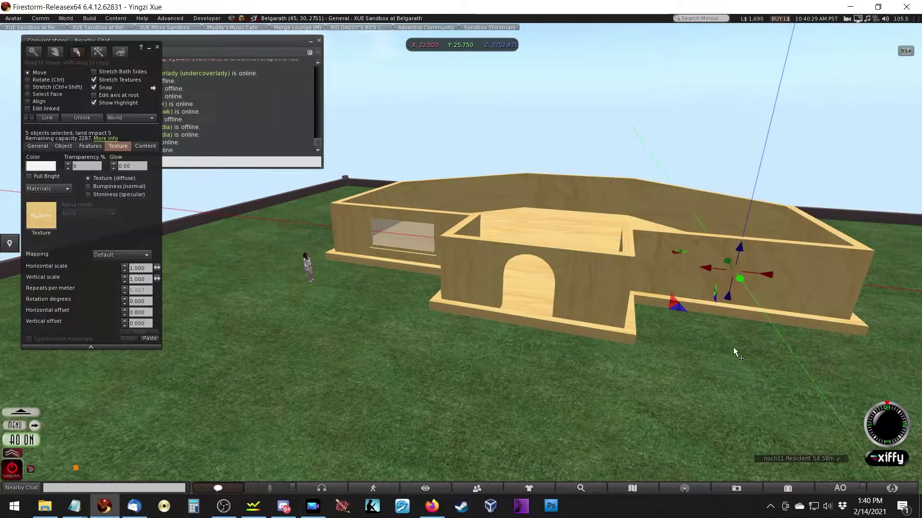
Raise the copied window above the wall to Z 2755.600 and check the original pane's position and size
{"action": "key", "text": "Escape"}
{"action": "key", "text": "ctrl+3"}
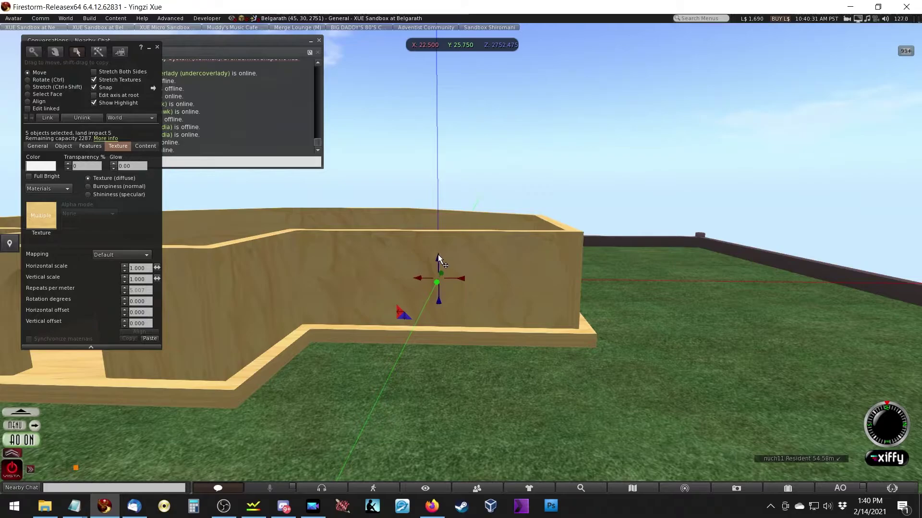
{"action": "left_click_drag", "start_coordinate": [438, 254], "coordinate": [508, 190]}
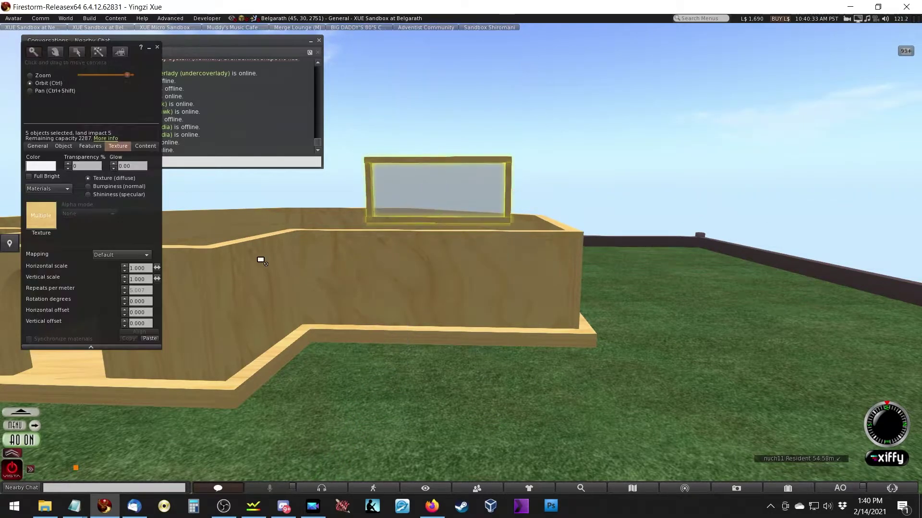
{"action": "key", "text": "Escape"}
{"action": "key", "text": "ctrl+3"}
{"action": "left_click", "coordinate": [208, 294]}
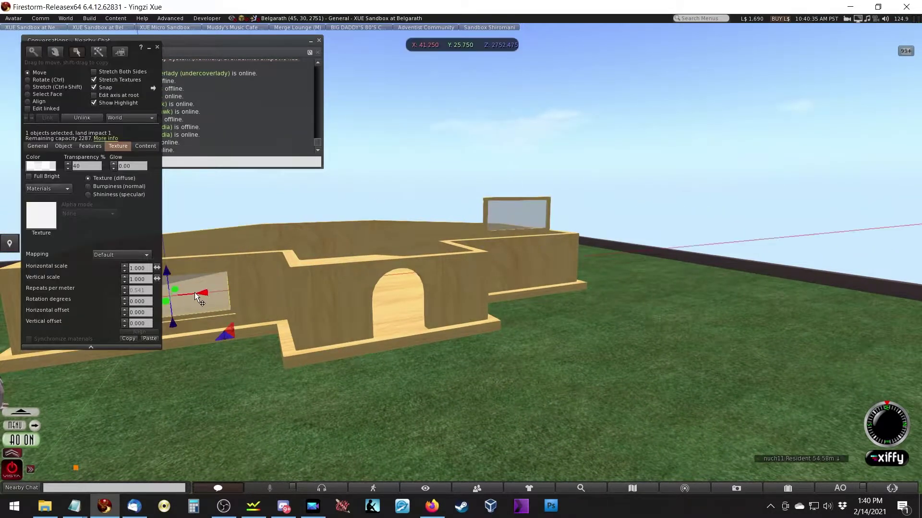
{"action": "left_click", "coordinate": [64, 146]}
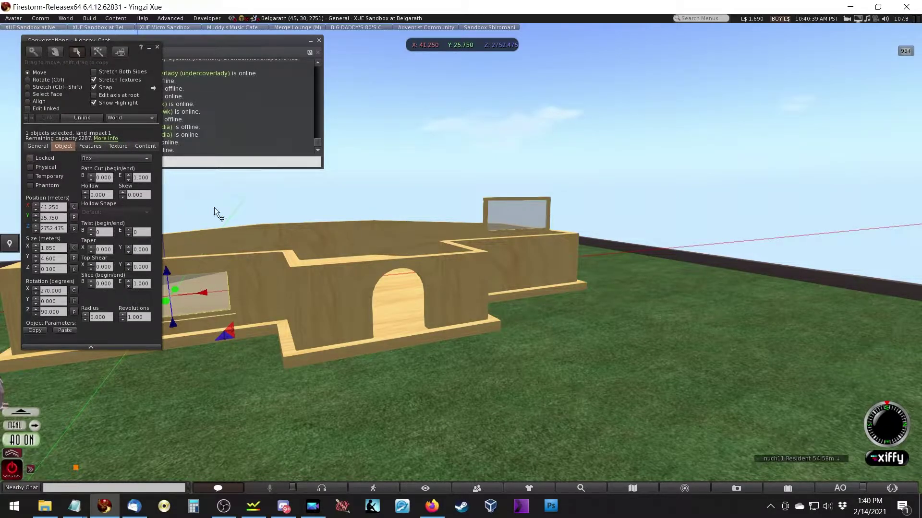
Centre the raised window on the solid wall below it by moving all five pieces to X 22.750
{"action": "left_click", "coordinate": [532, 206], "text": "alt"}
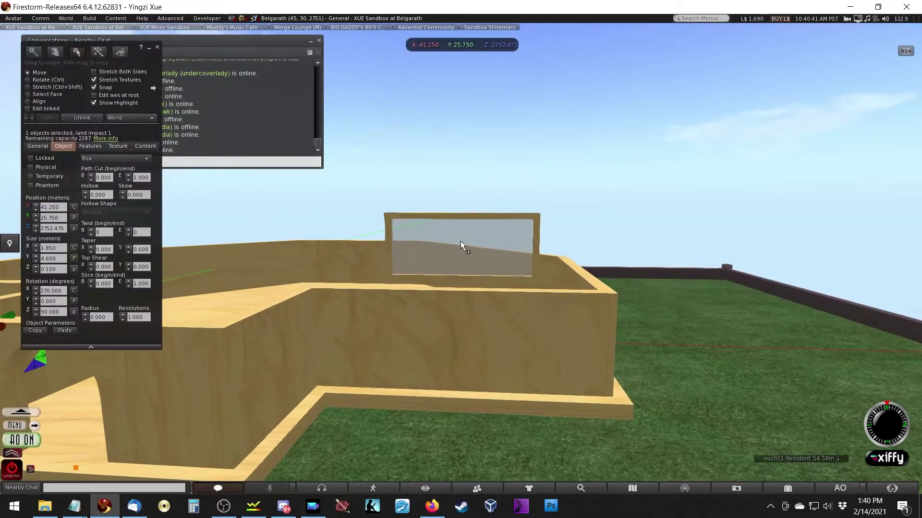
{"action": "left_click_drag", "start_coordinate": [379, 204], "coordinate": [552, 293]}
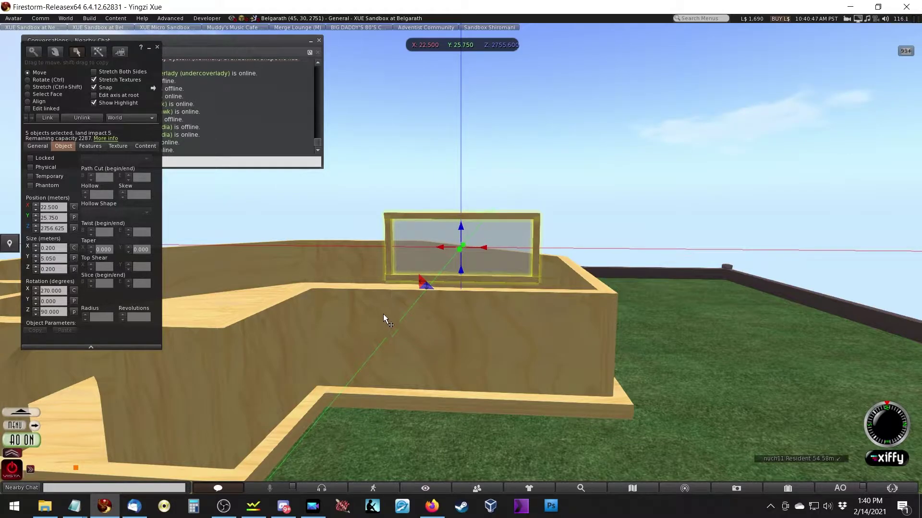
{"action": "left_click", "coordinate": [469, 329]}
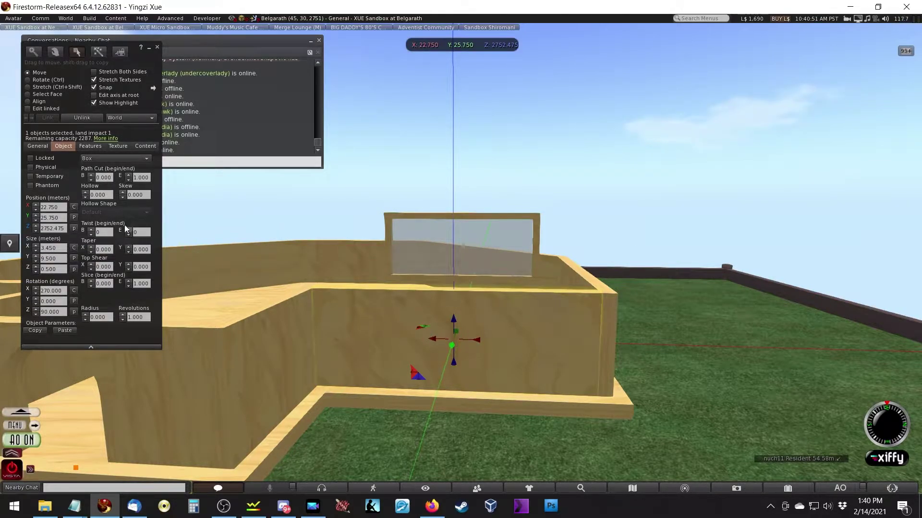
{"action": "left_click", "coordinate": [51, 207]}
{"action": "left_click_drag", "start_coordinate": [378, 177], "coordinate": [584, 305]}
{"action": "left_click_drag", "start_coordinate": [476, 255], "coordinate": [458, 228]}
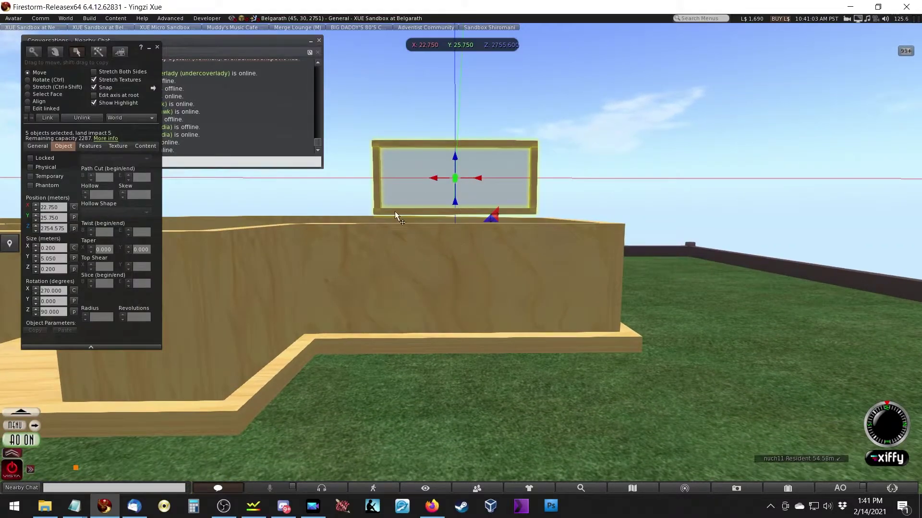
Lower the copied window into the wall to match the original window's height, with its sill bar at Z 2751.475
{"action": "key", "text": "Escape"}
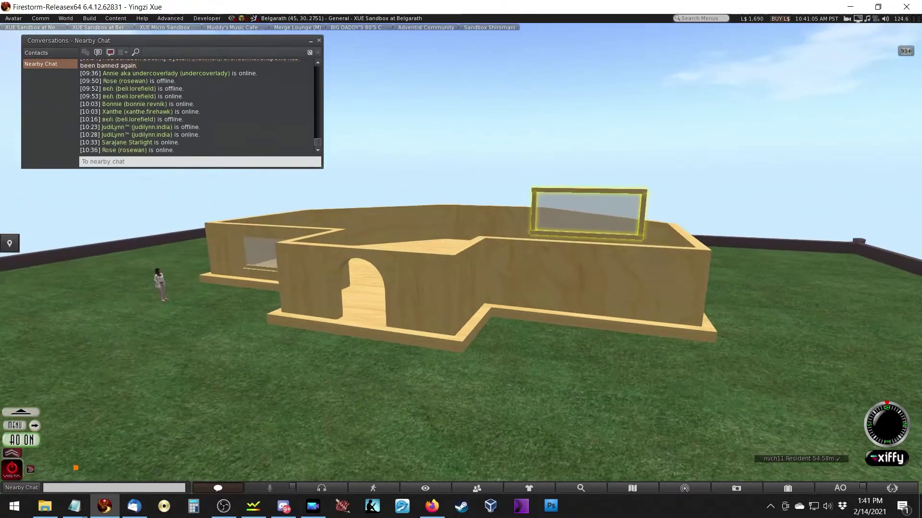
{"action": "key", "text": "ctrl+b"}
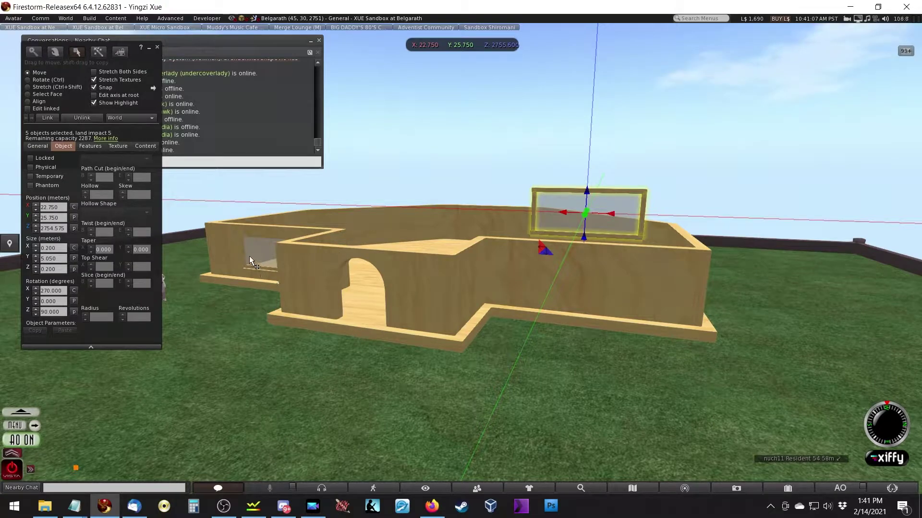
{"action": "left_click", "coordinate": [256, 255]}
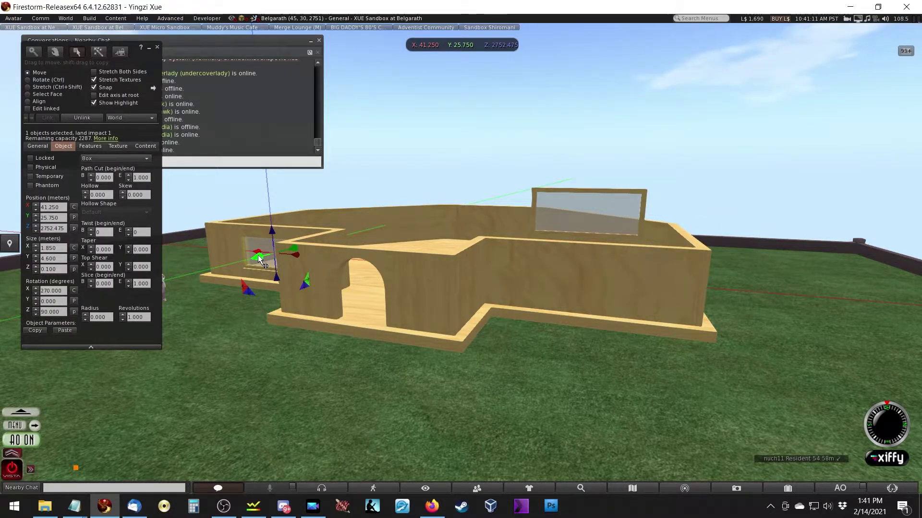
{"action": "left_click_drag", "start_coordinate": [501, 147], "coordinate": [687, 273]}
{"action": "left_click", "coordinate": [588, 213], "text": "alt"}
{"action": "left_click_drag", "start_coordinate": [401, 222], "coordinate": [504, 283]}
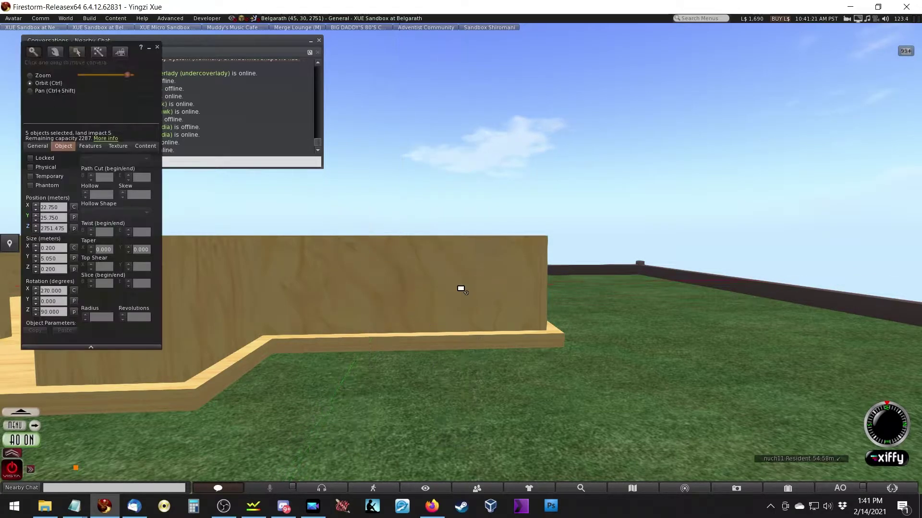
Delete the solid wall section that encloses the copied window
{"action": "scroll", "coordinate": [466, 284], "scroll_direction": "up", "scroll_amount": 5}
{"action": "left_click_drag", "start_coordinate": [384, 286], "coordinate": [486, 263]}
{"action": "left_click_drag", "start_coordinate": [422, 241], "coordinate": [252, 212], "text": "ctrl+alt"}
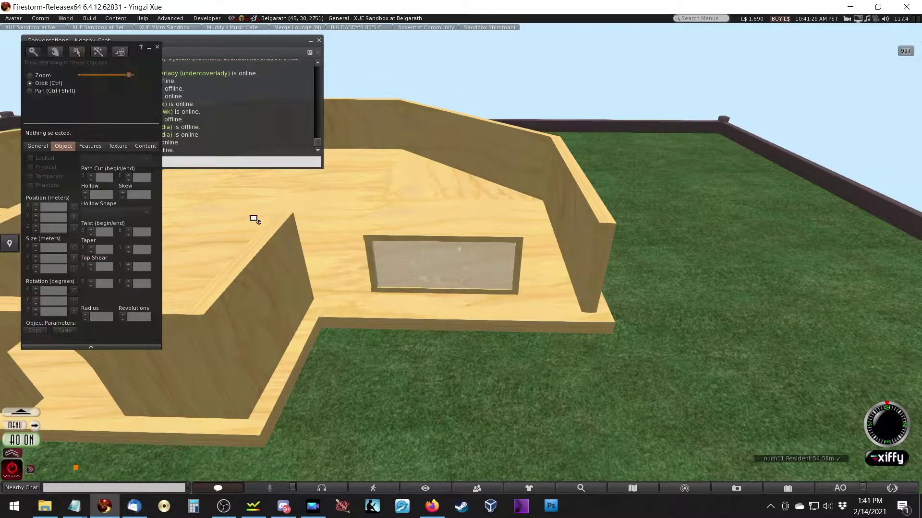
{"action": "key", "text": "Escape"}
Duplicate the two wall sections flanking the original window and place the copies around the second window, centred at X 24.000
{"action": "left_click", "coordinate": [375, 271]}
{"action": "left_click_drag", "start_coordinate": [385, 276], "coordinate": [566, 342]}
{"action": "key", "text": "Escape"}
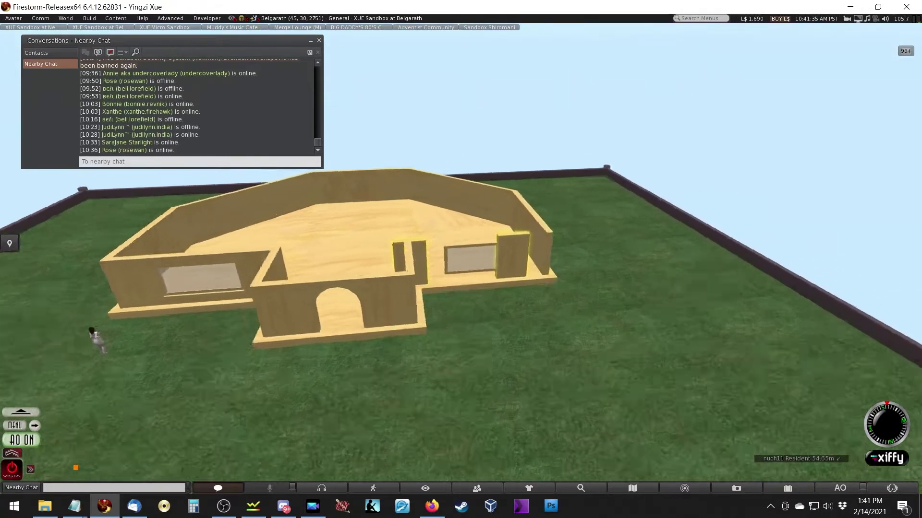
{"action": "left_click", "coordinate": [470, 259], "text": "alt"}
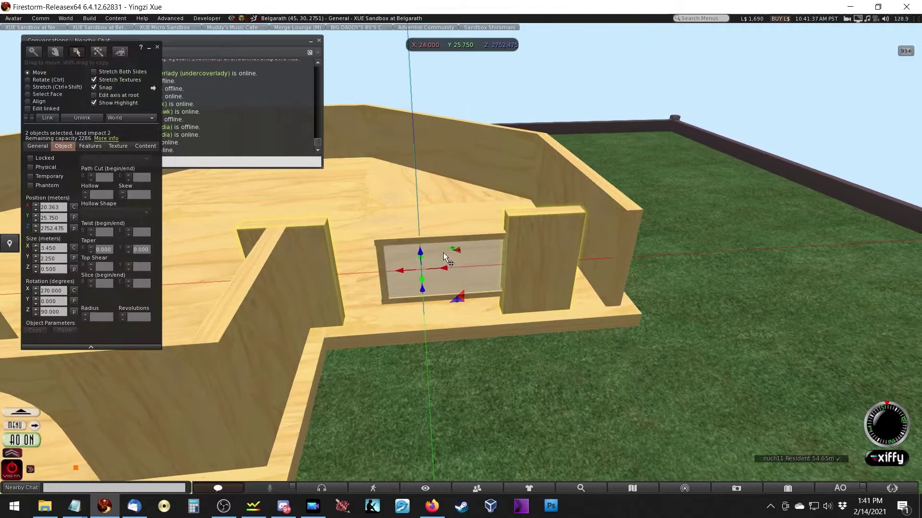
Bring copies of the wall sections above, below and beside the original window to the second window, centred at X 23.200
{"action": "key", "text": "Escape"}
{"action": "key", "text": "Escape"}
{"action": "left_click", "coordinate": [392, 274]}
{"action": "left_click", "coordinate": [440, 287]}
{"action": "left_click_drag", "start_coordinate": [522, 260], "coordinate": [318, 267], "text": "alt"}
{"action": "left_click_drag", "start_coordinate": [250, 271], "coordinate": [463, 360]}
{"action": "left_click_drag", "start_coordinate": [444, 254], "coordinate": [445, 317], "text": "alt"}
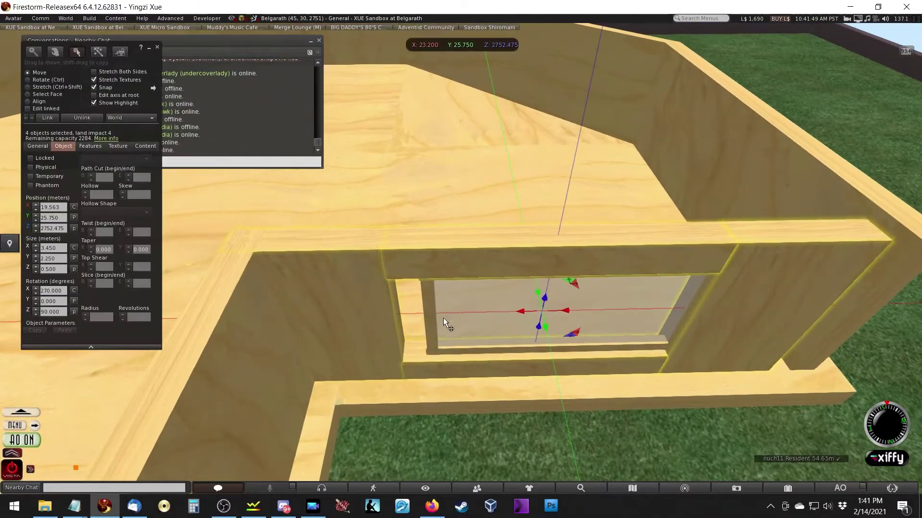
Slide the four copied wall sections along X until they close tightly around the second window
{"action": "left_click_drag", "start_coordinate": [517, 312], "coordinate": [586, 379]}
{"action": "left_click_drag", "start_coordinate": [759, 303], "coordinate": [495, 373], "text": "alt"}
{"action": "left_click", "coordinate": [439, 373]}
{"action": "left_click_drag", "start_coordinate": [315, 305], "coordinate": [298, 236], "text": "alt"}
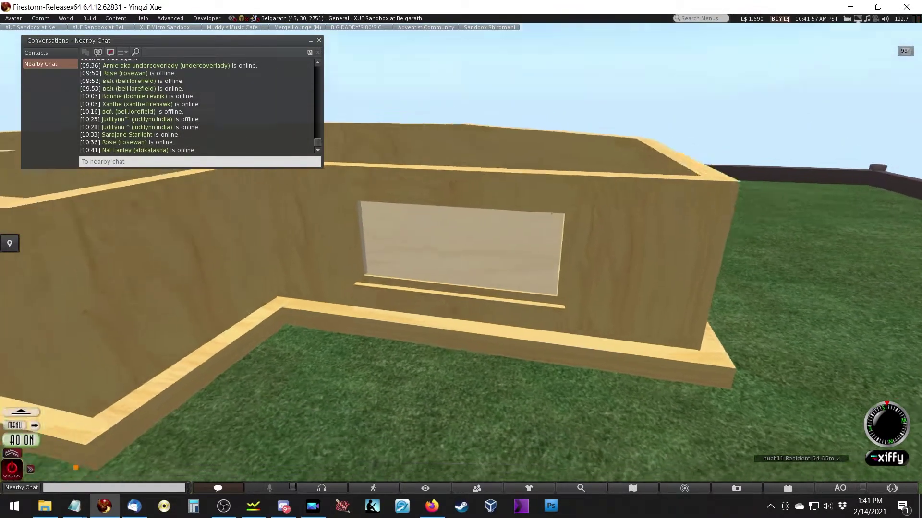
Duplicate the original window's outer upright bar inward to X 42.500 and set the copy's X size to 0.1 m
{"action": "left_click_drag", "start_coordinate": [218, 260], "coordinate": [456, 297], "text": "alt"}
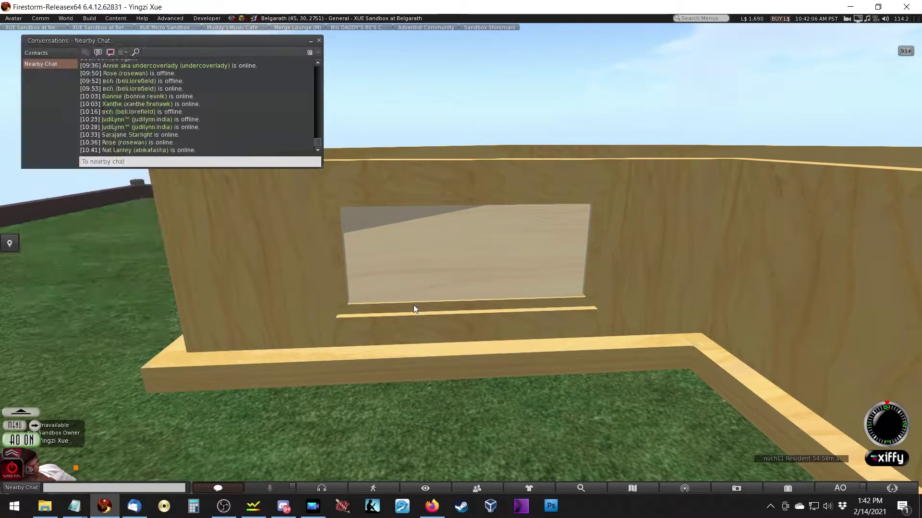
{"action": "left_click", "coordinate": [413, 304]}
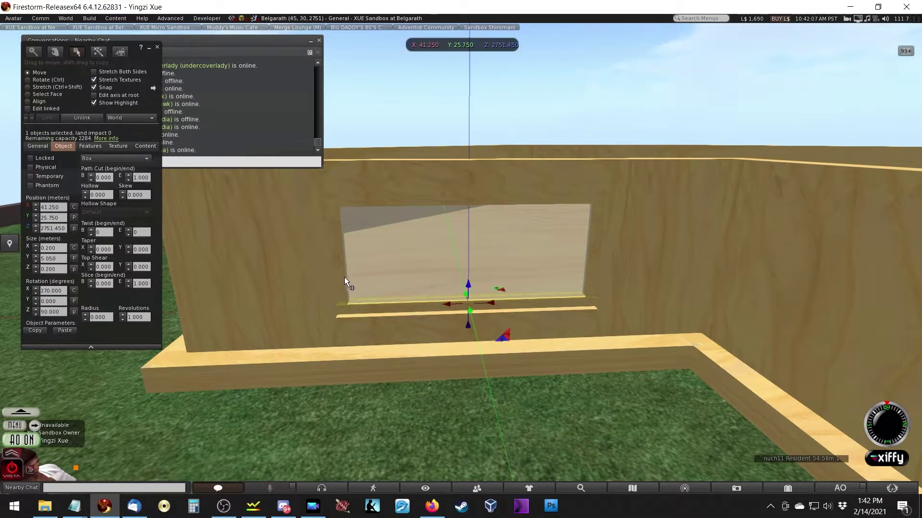
{"action": "left_click", "coordinate": [345, 277]}
{"action": "left_click_drag", "start_coordinate": [367, 265], "coordinate": [402, 292]}
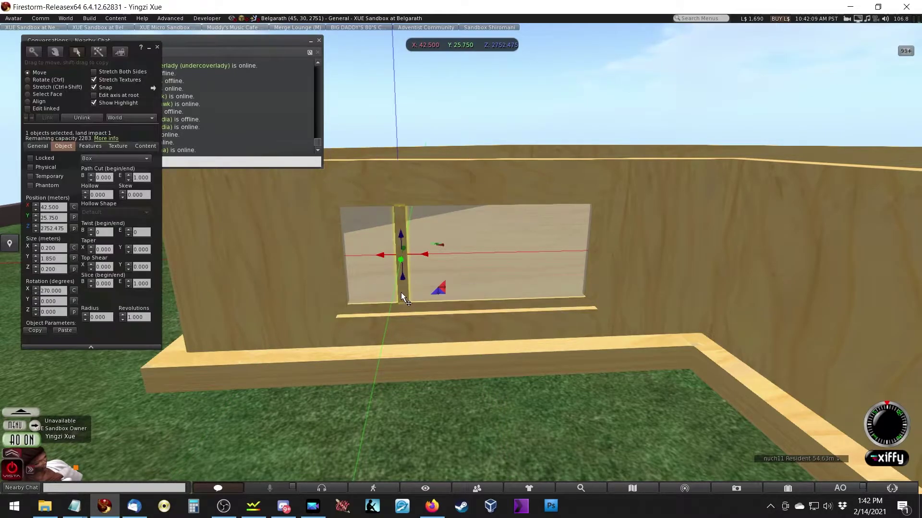
{"action": "left_click", "coordinate": [61, 249]}
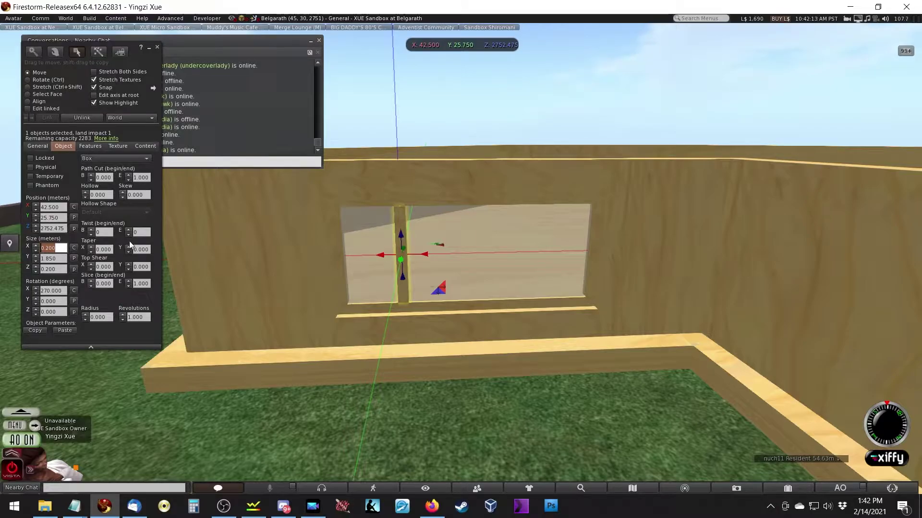
{"action": "type", "text": ".1"}
{"action": "key", "text": "Return"}
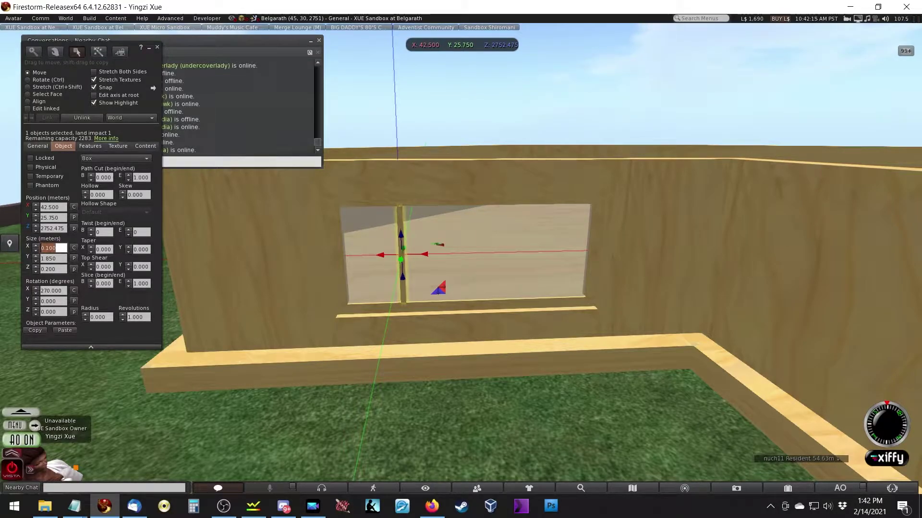
Set the upright dividing bar's Z size to 0.15 m and centre it in the original window at X 41.250
{"action": "key", "text": "Tab"}
{"action": "key", "text": "Tab"}
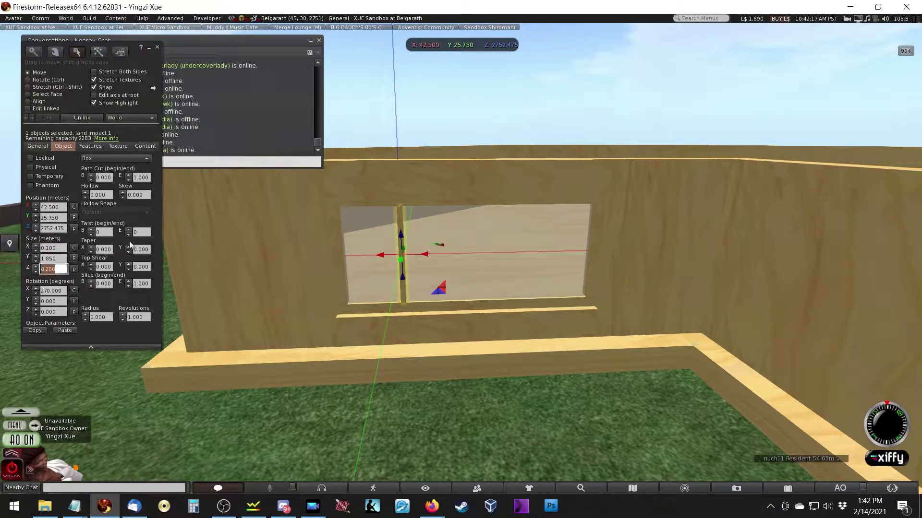
{"action": "type", "text": "15"}
{"action": "key", "text": "Return"}
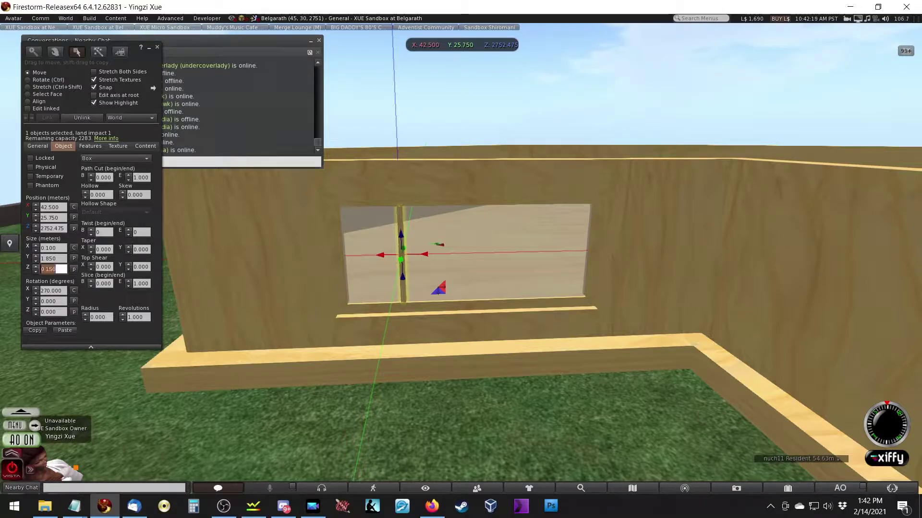
{"action": "left_click_drag", "start_coordinate": [424, 258], "coordinate": [460, 330]}
{"action": "scroll", "coordinate": [460, 254], "scroll_direction": "up", "scroll_amount": 2}
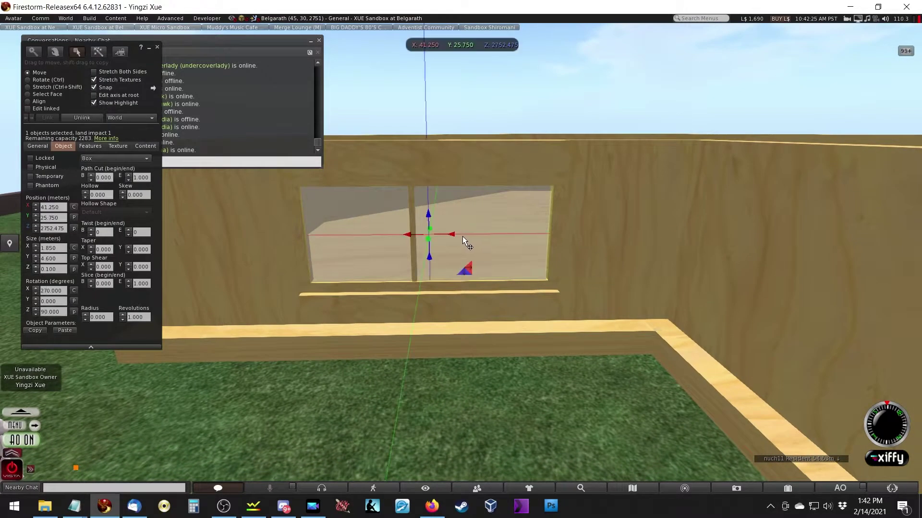
{"action": "left_click", "coordinate": [409, 236]}
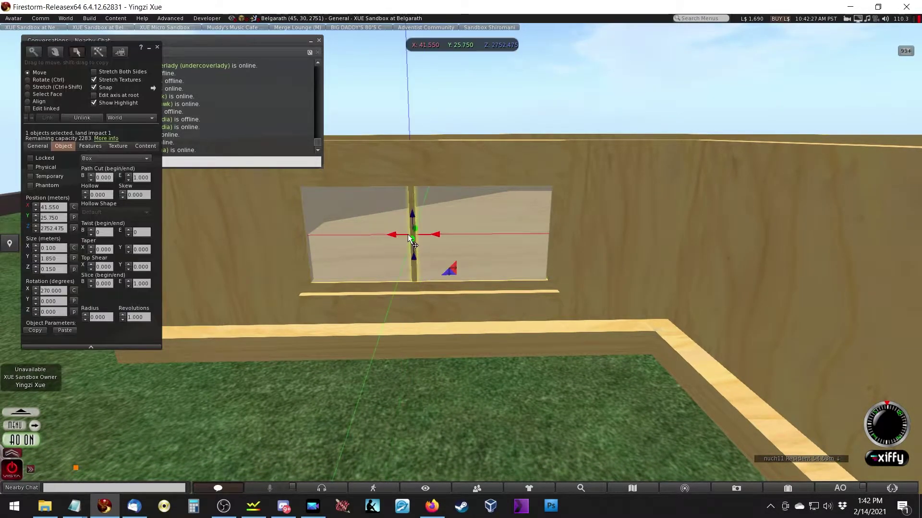
{"action": "left_click_drag", "start_coordinate": [409, 235], "coordinate": [430, 288]}
{"action": "key", "text": "Escape"}
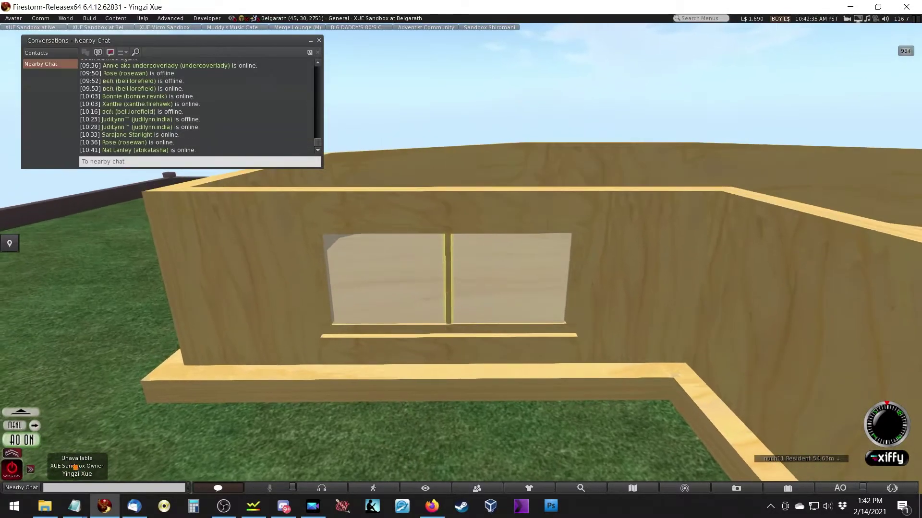
{"action": "left_click", "coordinate": [456, 288]}
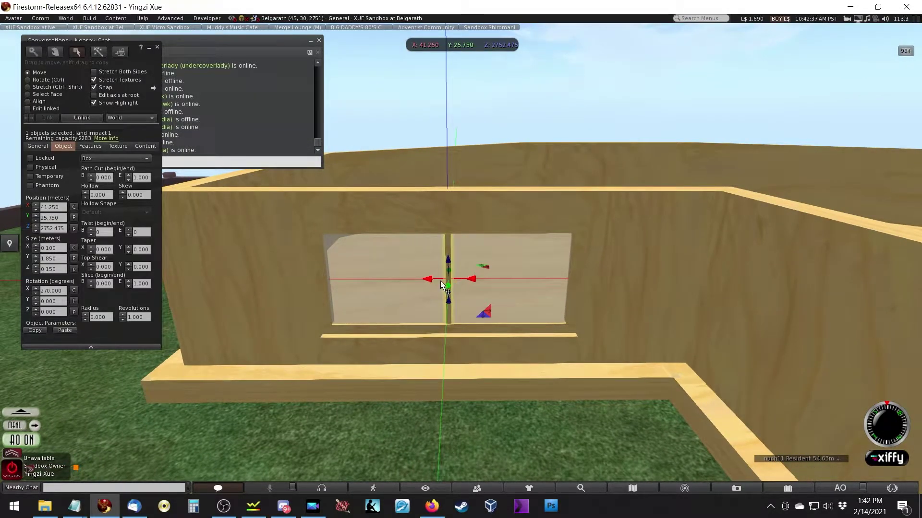
Duplicate the dividing bar and space the two bars to split the original window into thirds, centred at X 41.300
{"action": "left_click_drag", "start_coordinate": [427, 281], "coordinate": [371, 334]}
{"action": "left_click", "coordinate": [447, 287]}
{"action": "left_click_drag", "start_coordinate": [448, 287], "coordinate": [448, 341]}
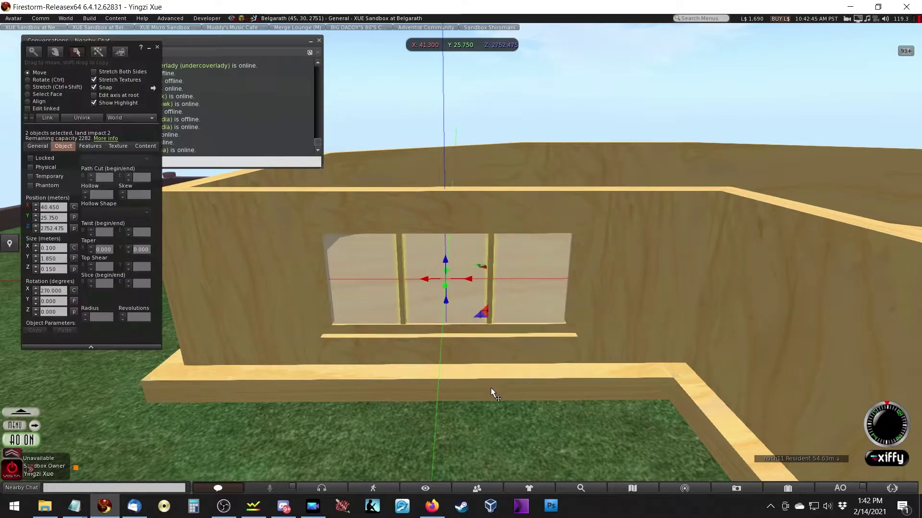
{"action": "left_click", "coordinate": [415, 289]}
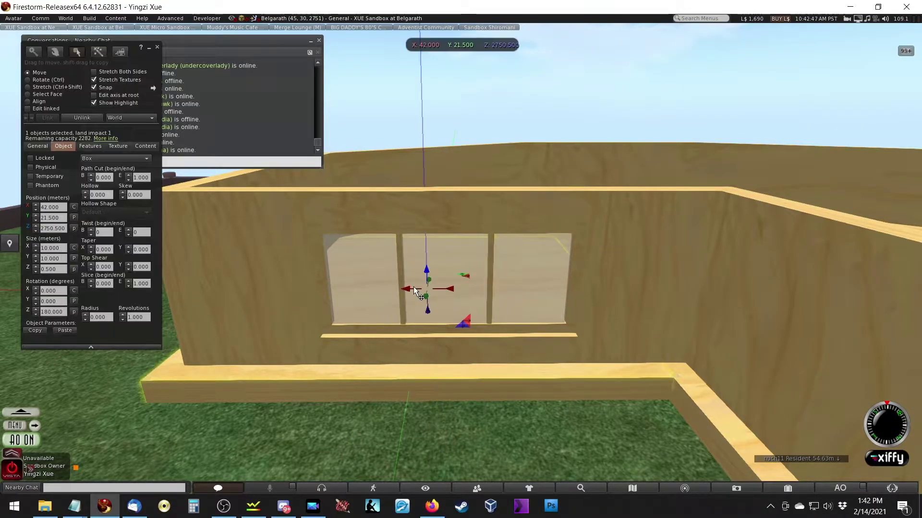
{"action": "key", "text": "Escape"}
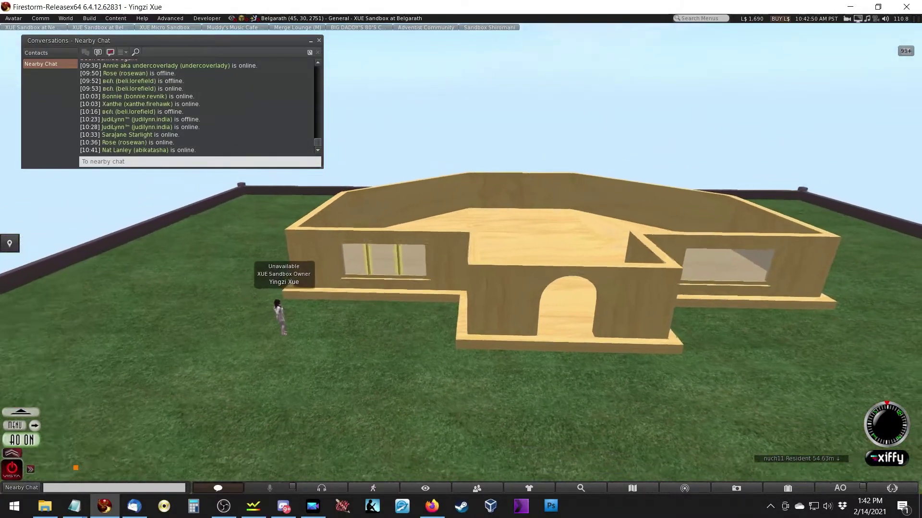
Copy both dividing bars across to the second window and centre the pair at X 22.800
{"action": "left_click", "coordinate": [387, 261]}
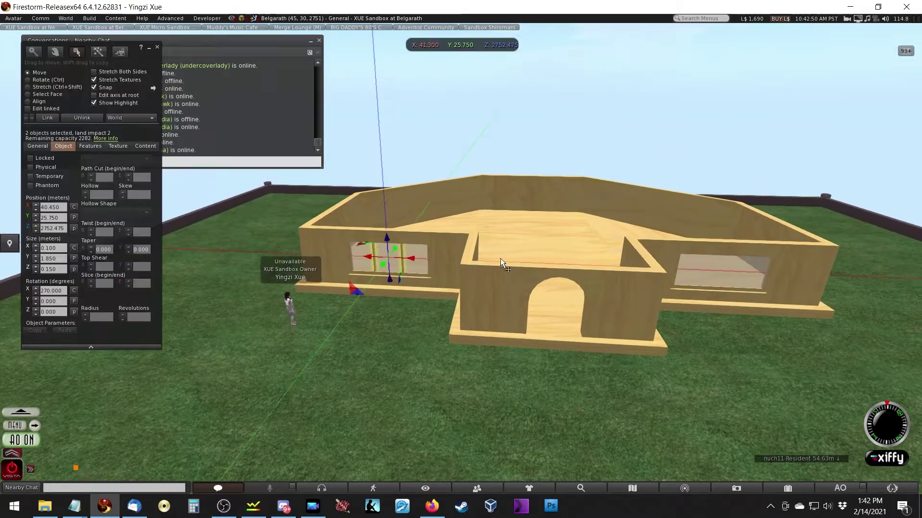
{"action": "left_click", "coordinate": [713, 273]}
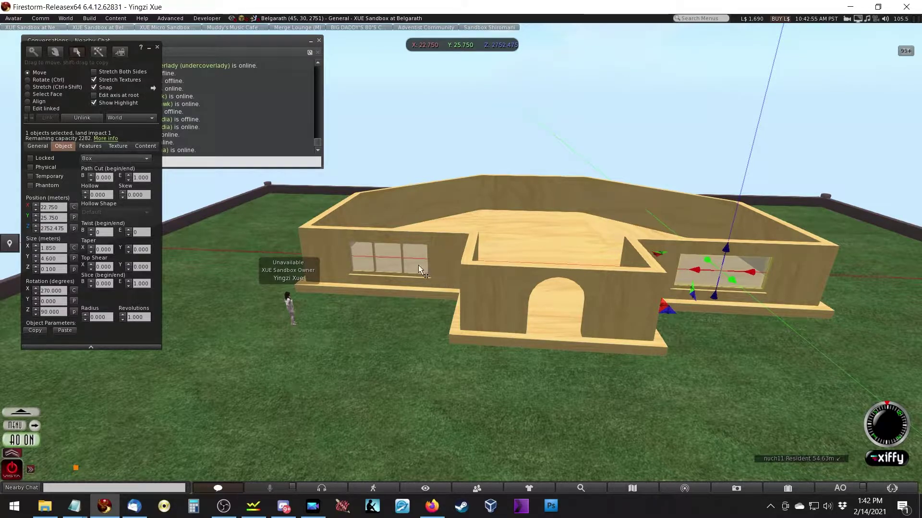
{"action": "key", "text": "Escape"}
{"action": "left_click", "coordinate": [429, 312]}
{"action": "left_click_drag", "start_coordinate": [411, 262], "coordinate": [690, 387]}
{"action": "left_click", "coordinate": [738, 276], "text": "alt"}
{"action": "left_click_drag", "start_coordinate": [417, 254], "coordinate": [433, 331]}
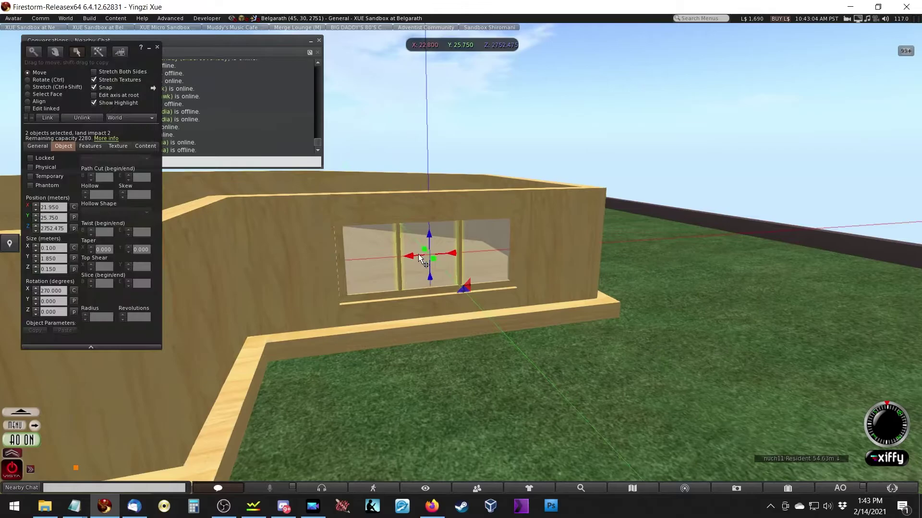
{"action": "key", "text": "Escape"}
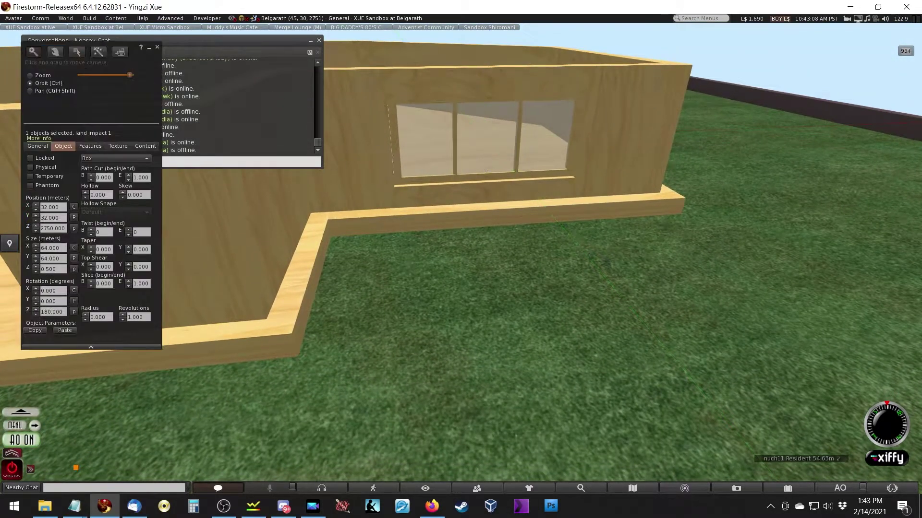
{"action": "key", "text": "Escape"}
{"action": "key", "text": "ctrl+b"}
{"action": "key", "text": "Escape"}
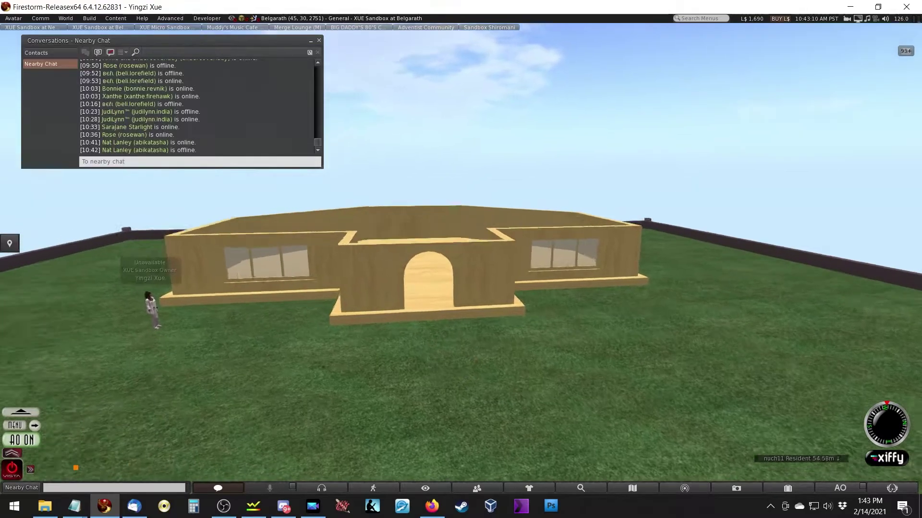
Copy the two floor slabs beneath the windowed wings straight up to roof height at Z 2754.500
{"action": "left_click_drag", "start_coordinate": [421, 223], "coordinate": [269, 229], "text": "ctrl+alt"}
{"action": "left_click_drag", "start_coordinate": [461, 258], "coordinate": [376, 270], "text": "ctrl+alt"}
{"action": "left_click", "coordinate": [376, 270]}
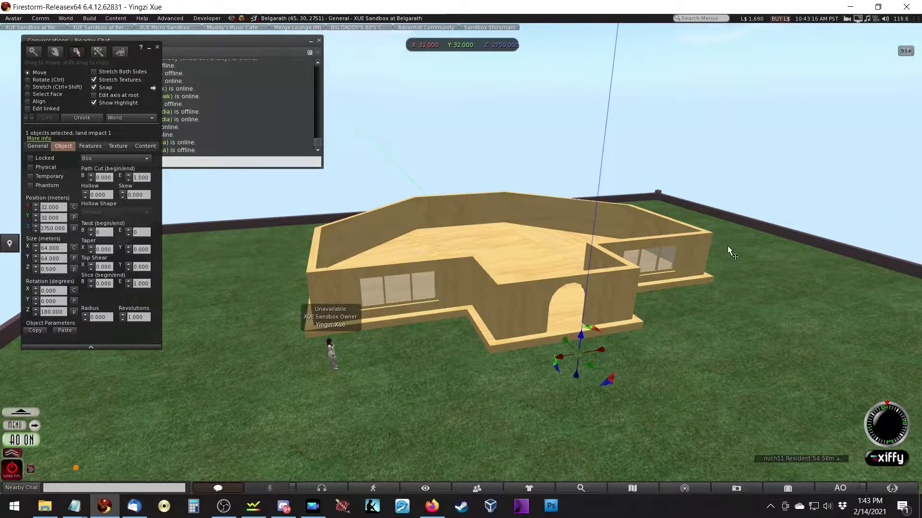
{"action": "left_click_drag", "start_coordinate": [396, 255], "coordinate": [461, 274], "text": "ctrl+alt"}
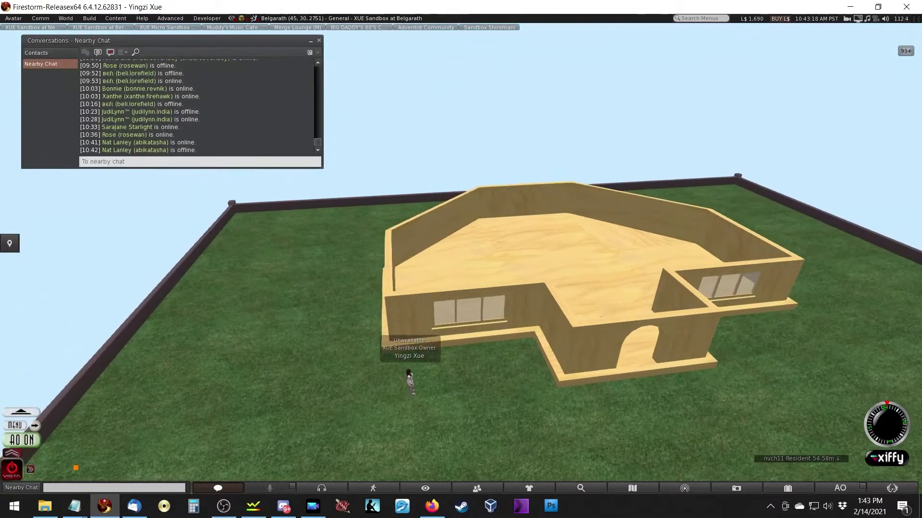
{"action": "left_click", "coordinate": [462, 275]}
{"action": "left_click", "coordinate": [677, 261]}
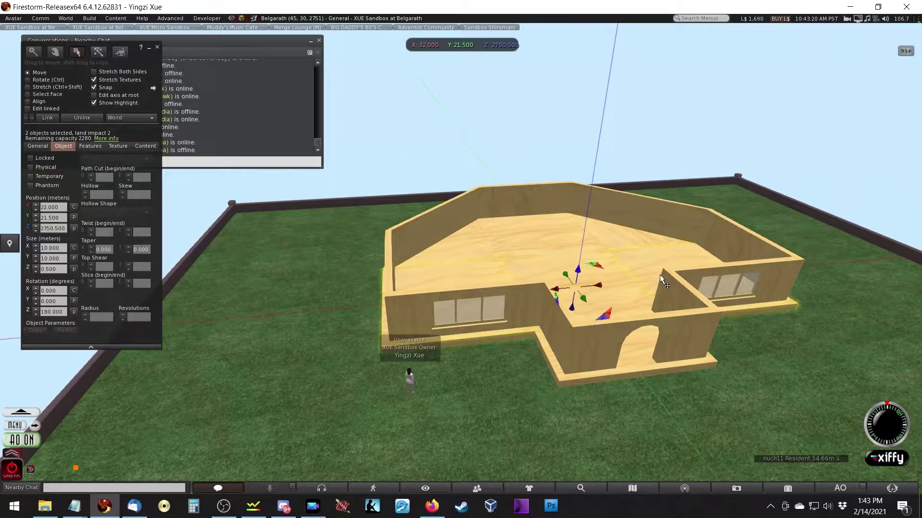
{"action": "left_click_drag", "start_coordinate": [578, 270], "coordinate": [709, 234]}
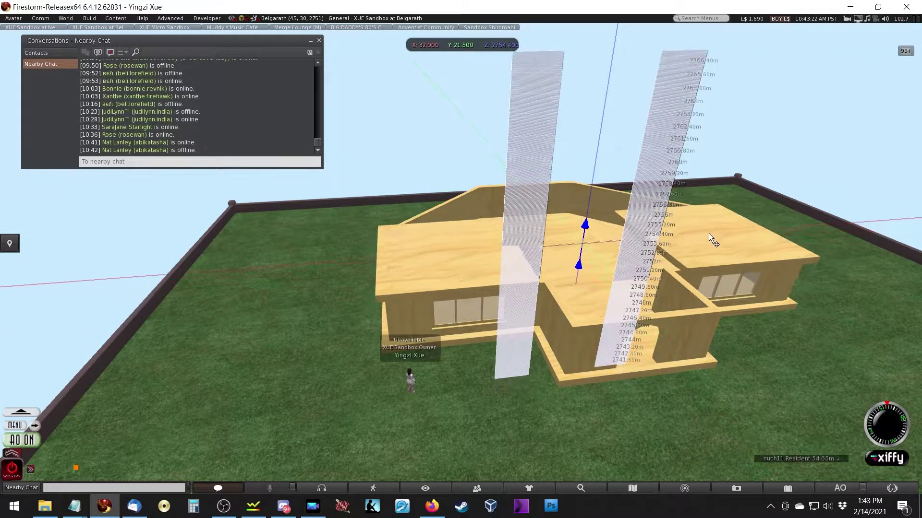
{"action": "left_click_drag", "start_coordinate": [505, 257], "coordinate": [463, 232], "text": "ctrl+alt"}
{"action": "left_click_drag", "start_coordinate": [592, 269], "coordinate": [699, 243]}
{"action": "left_click_drag", "start_coordinate": [250, 299], "coordinate": [465, 263], "text": "ctrl+alt"}
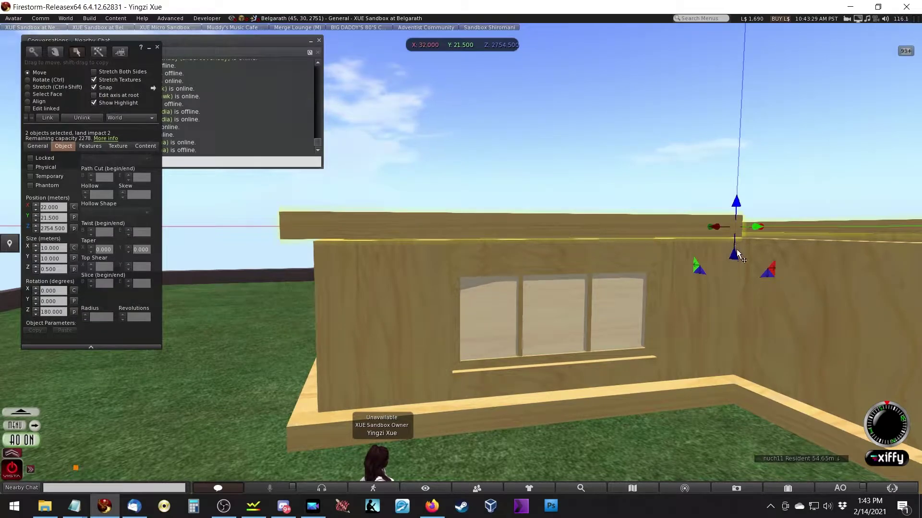
Lower the two roof slabs together onto the wall tops at Z 2754.450
{"action": "left_click_drag", "start_coordinate": [738, 255], "coordinate": [839, 230]}
{"action": "key", "text": "Escape"}
{"action": "key", "text": "Escape"}
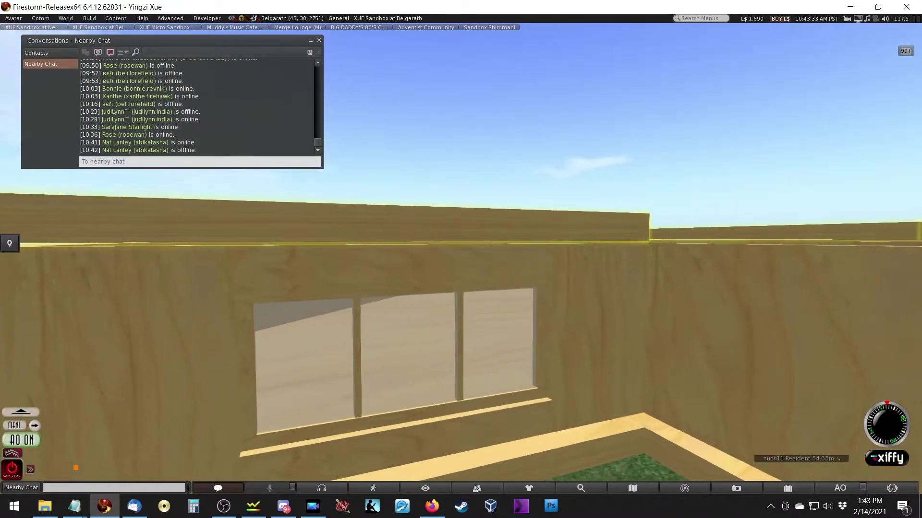
{"action": "left_click", "coordinate": [643, 269]}
{"action": "left_click_drag", "start_coordinate": [728, 259], "coordinate": [823, 232]}
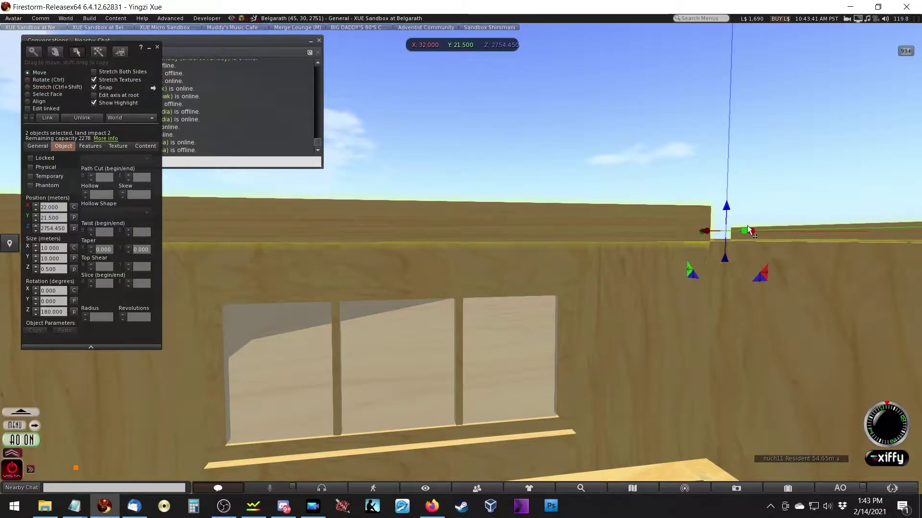
{"action": "key", "text": "Escape"}
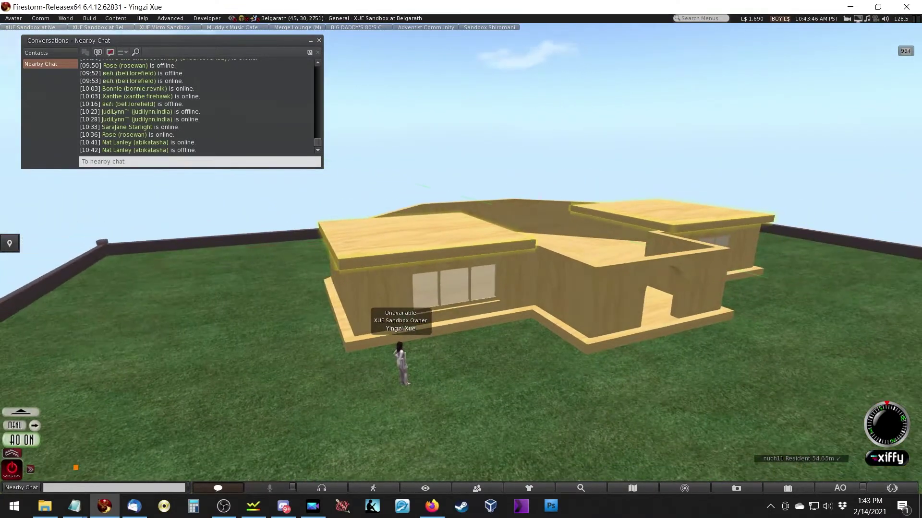
Stretch the roof slabs over both wings upward to a Z size of 2.5 m
{"action": "key", "text": "ctrl+3"}
{"action": "left_click_drag", "start_coordinate": [416, 233], "coordinate": [460, 253], "text": "ctrl+alt"}
{"action": "left_click", "coordinate": [502, 263]}
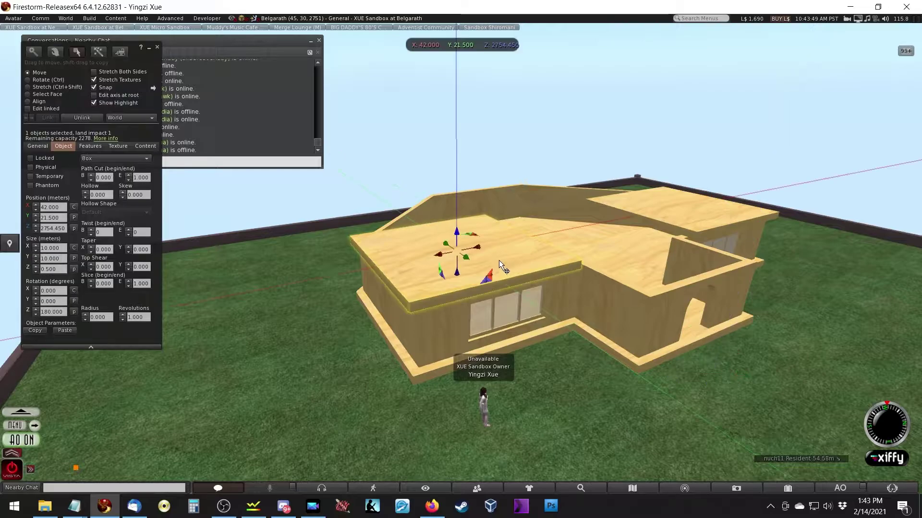
{"action": "key", "text": "ctrl+shift"}
{"action": "left_click_drag", "start_coordinate": [458, 248], "coordinate": [535, 203]}
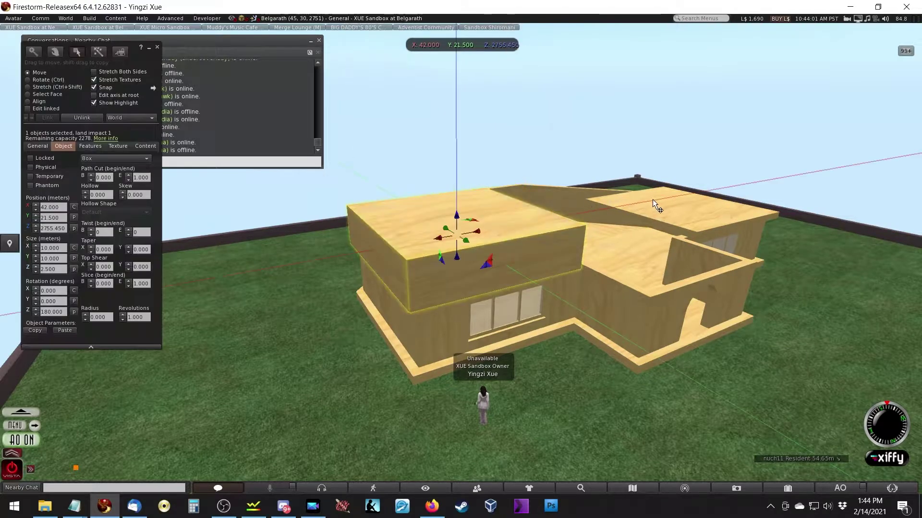
{"action": "left_click", "coordinate": [680, 215]}
{"action": "left_click_drag", "start_coordinate": [683, 204], "coordinate": [778, 201], "text": "ctrl+shift"}
Select the roof block above the original window's wing
{"action": "left_click", "coordinate": [427, 277], "text": "alt"}
{"action": "left_click_drag", "start_coordinate": [396, 252], "coordinate": [474, 267], "text": "ctrl+shift"}
{"action": "scroll", "coordinate": [344, 307], "scroll_direction": "down", "scroll_amount": 10}
{"action": "left_click", "coordinate": [461, 258], "text": "alt"}
{"action": "left_click", "coordinate": [461, 258]}
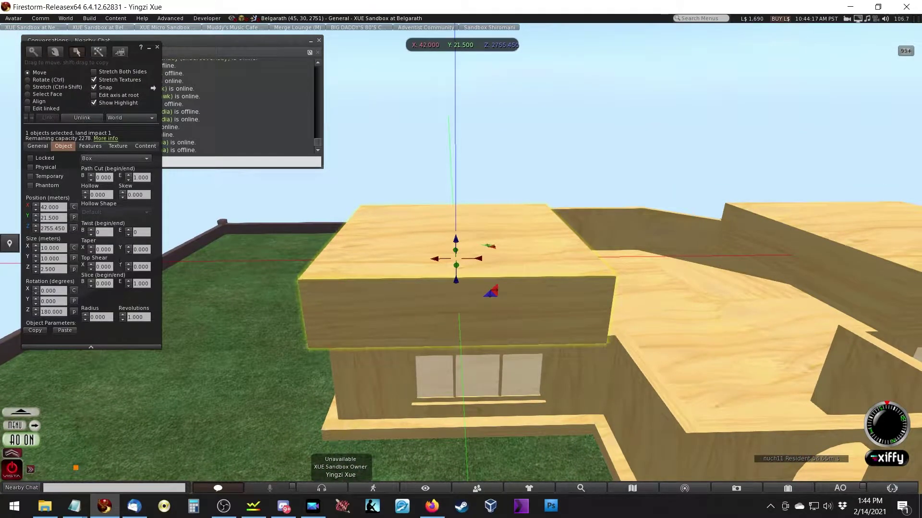
{"action": "left_click", "coordinate": [111, 266]}
{"action": "type", "text": "1"}
{"action": "key", "text": "Tab"}
{"action": "type", "text": "1"}
{"action": "left_click", "coordinate": [106, 267]}
{"action": "type", "text": "0.25"}
{"action": "key", "text": "Tab"}
{"action": "type", "text": "0.25"}
{"action": "key", "text": "Return"}
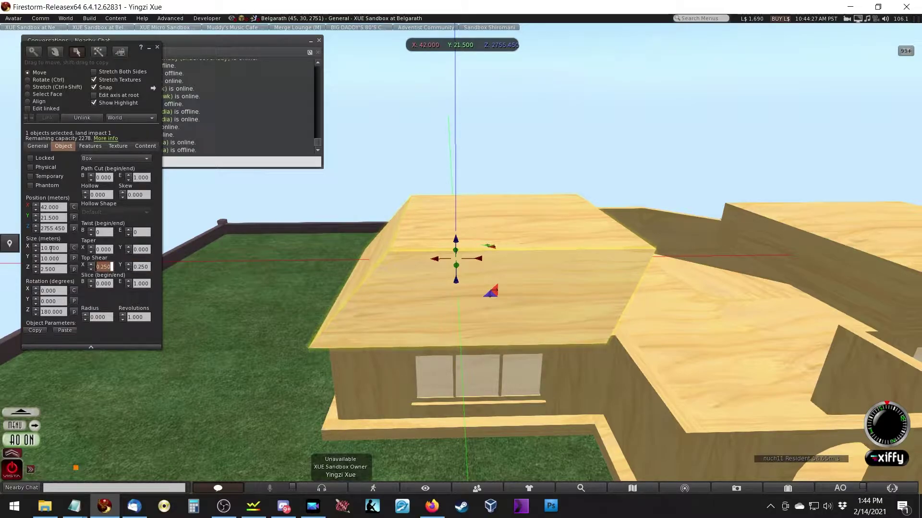
{"action": "type", "text": "0"}
{"action": "key", "text": "Tab"}
{"action": "key", "text": "Tab"}
Taper the roof block above the original window by 0.25 in both X and Y
{"action": "key", "text": "shift+Tab"}
{"action": "key", "text": "shift+Tab"}
{"action": "type", "text": ".25"}
{"action": "key", "text": "Tab"}
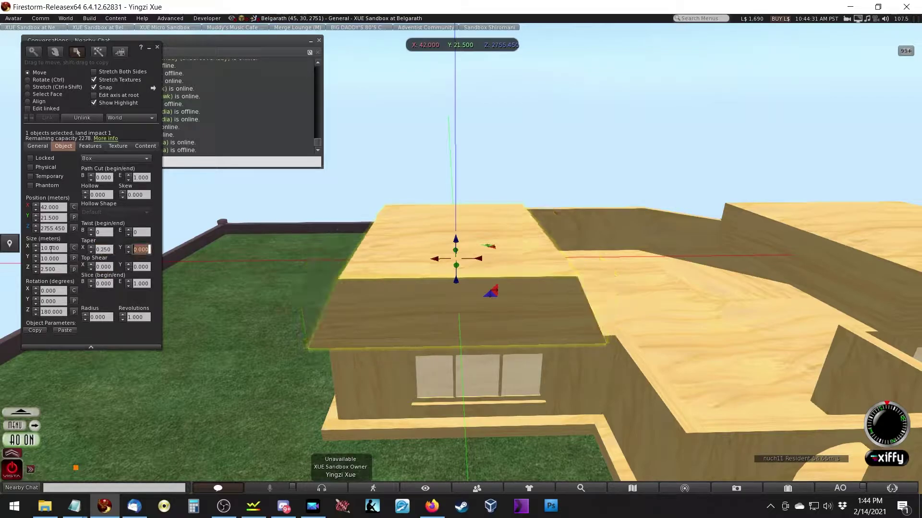
{"action": "type", "text": ".25"}
{"action": "key", "text": "Return"}
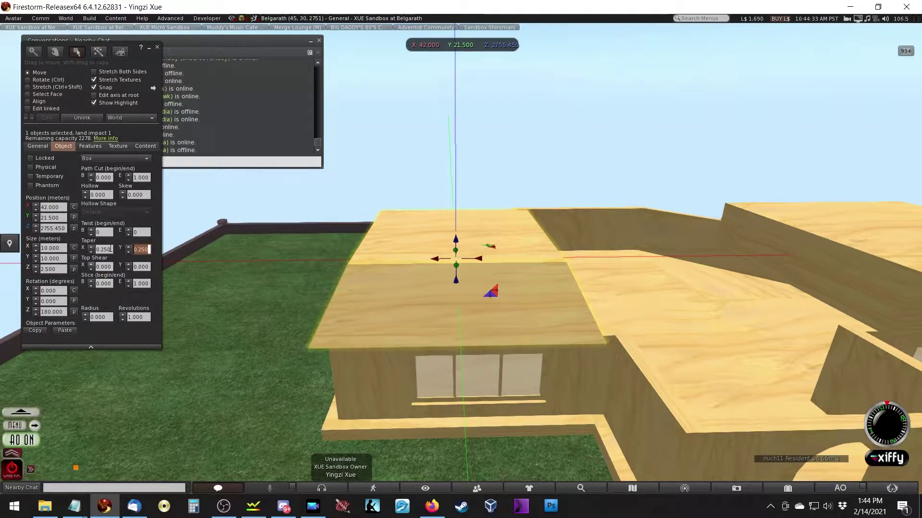
Stretch the tapered roof block toward the middle of the house to an X size of 10.5 m
{"action": "left_click_drag", "start_coordinate": [469, 292], "coordinate": [460, 257], "text": "alt"}
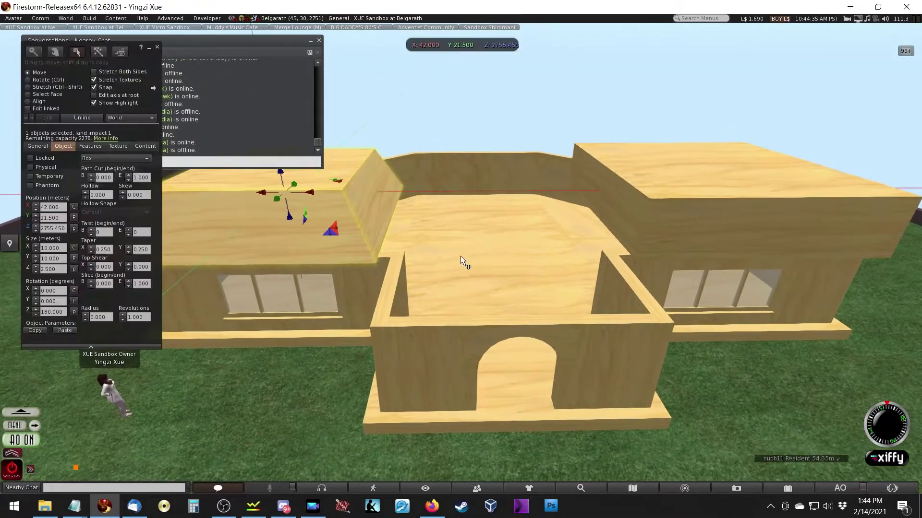
{"action": "key", "text": "ctrl+shift"}
{"action": "left_click_drag", "start_coordinate": [393, 195], "coordinate": [407, 267]}
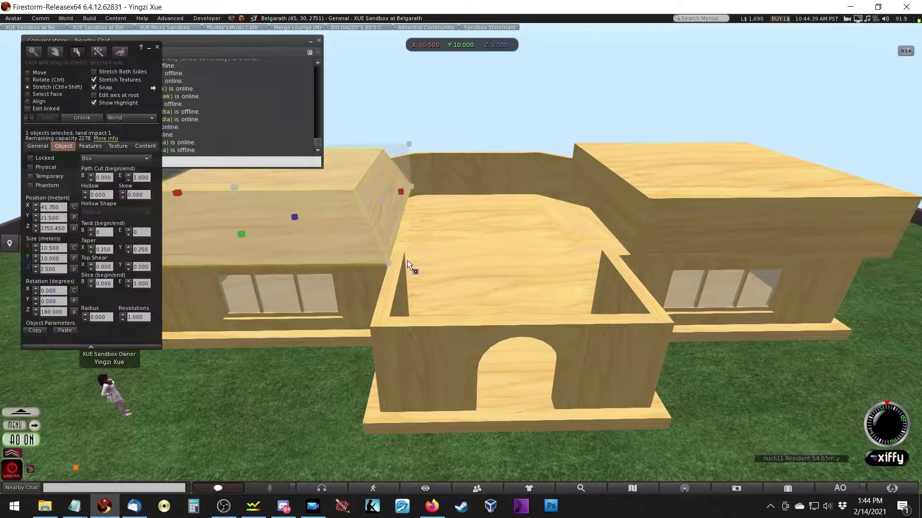
Taper the roof block above the second window by 0.25 in both X and Y
{"action": "left_click_drag", "start_coordinate": [668, 177], "coordinate": [448, 263], "text": "ctrl+alt"}
{"action": "left_click", "coordinate": [432, 290]}
{"action": "left_click", "coordinate": [111, 250]}
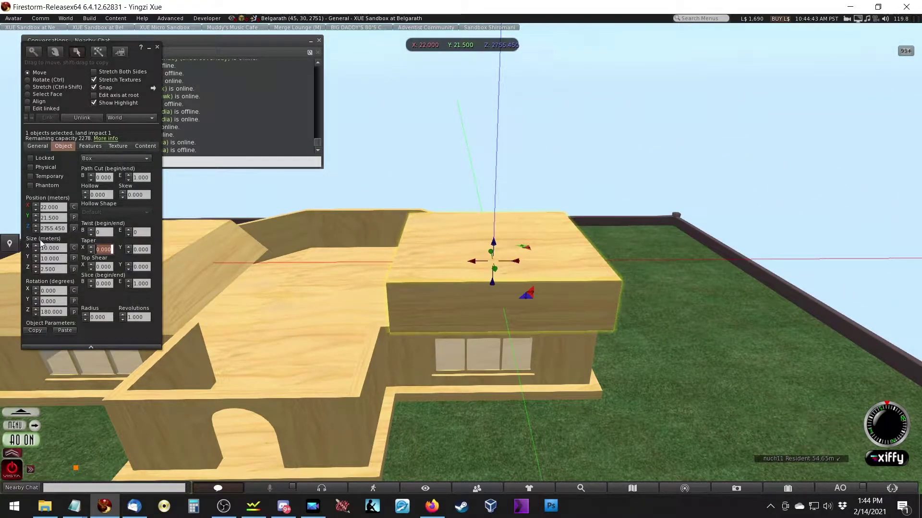
{"action": "type", "text": "0.25"}
{"action": "key", "text": "Tab"}
{"action": "type", "text": "0.25"}
{"action": "key", "text": "Tab"}
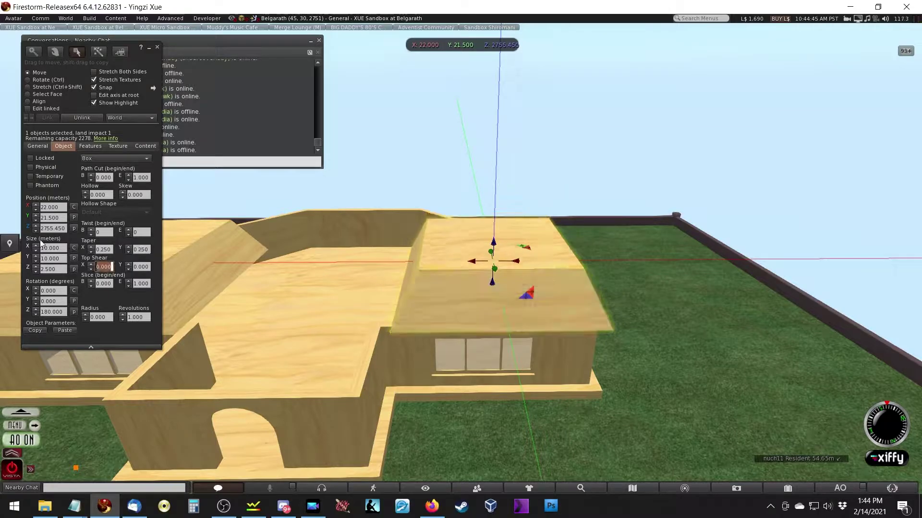
Stretch the second window's roof block toward the middle of the house to an X size of 10.5 m
{"action": "key", "text": "ctrl+shift"}
{"action": "left_click_drag", "start_coordinate": [407, 267], "coordinate": [381, 297], "text": "ctrl+shift"}
{"action": "key", "text": "Escape"}
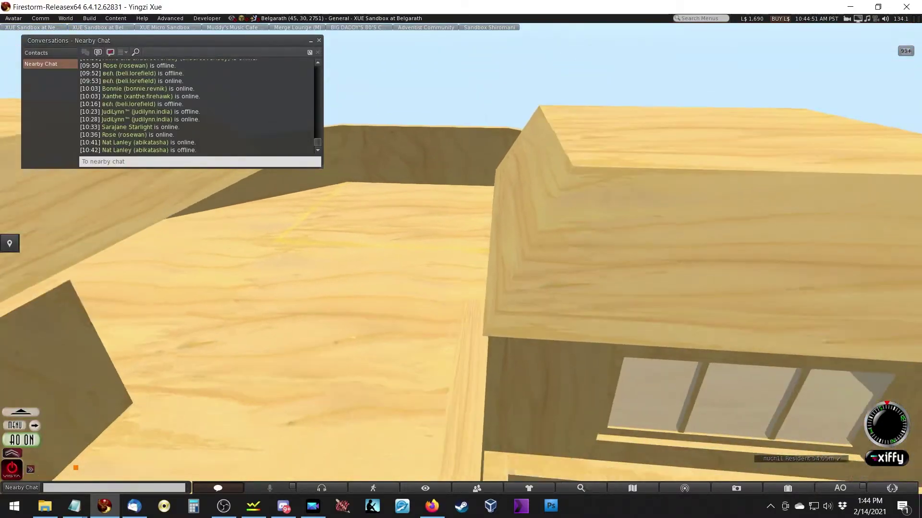
{"action": "key", "text": "ctrl+3"}
{"action": "left_click", "coordinate": [511, 241]}
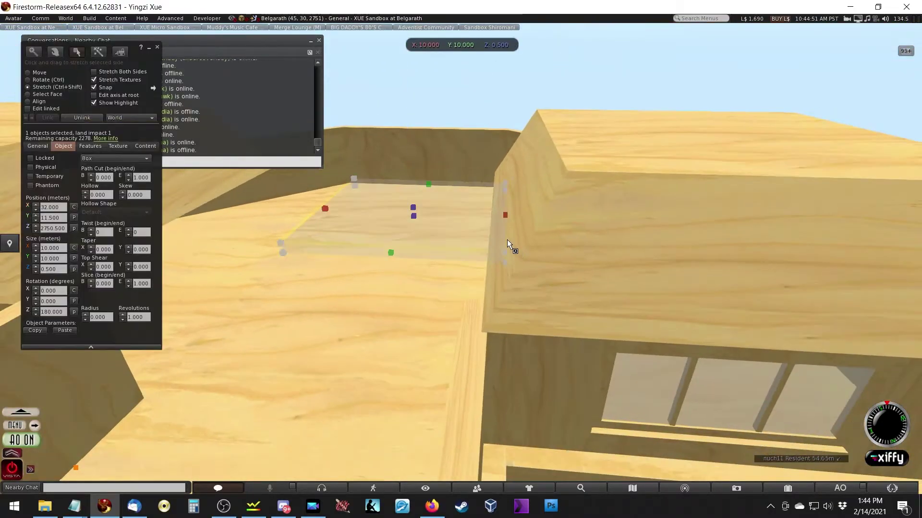
{"action": "left_click_drag", "start_coordinate": [494, 187], "coordinate": [483, 308]}
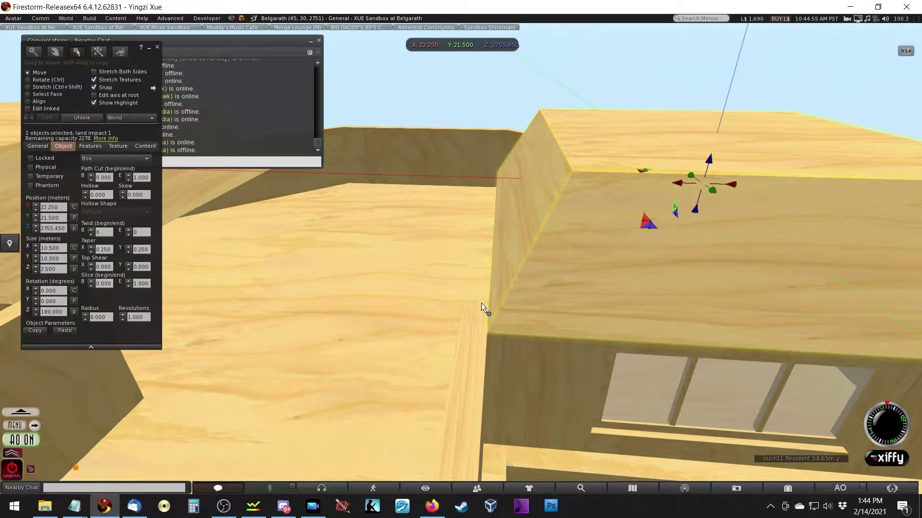
Duplicate the tapered roof block above the original window along X into the gap over the middle section, at X 31.3
{"action": "key", "text": "Escape"}
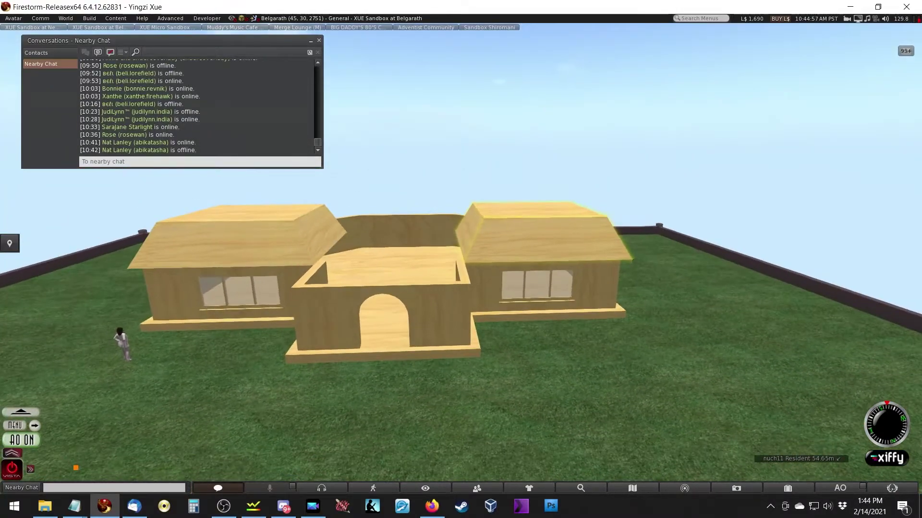
{"action": "key", "text": "ctrl+1"}
{"action": "key", "text": "Escape"}
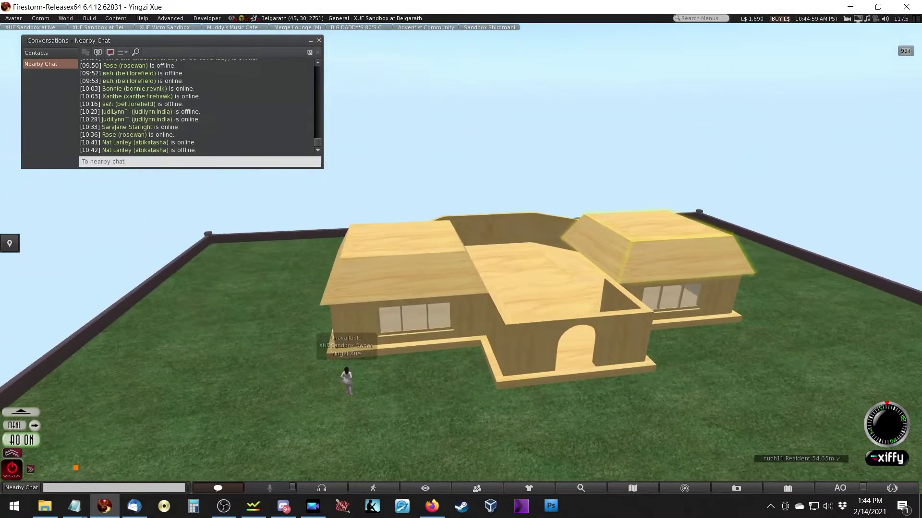
{"action": "key", "text": "ctrl+3"}
{"action": "left_click", "coordinate": [437, 247]}
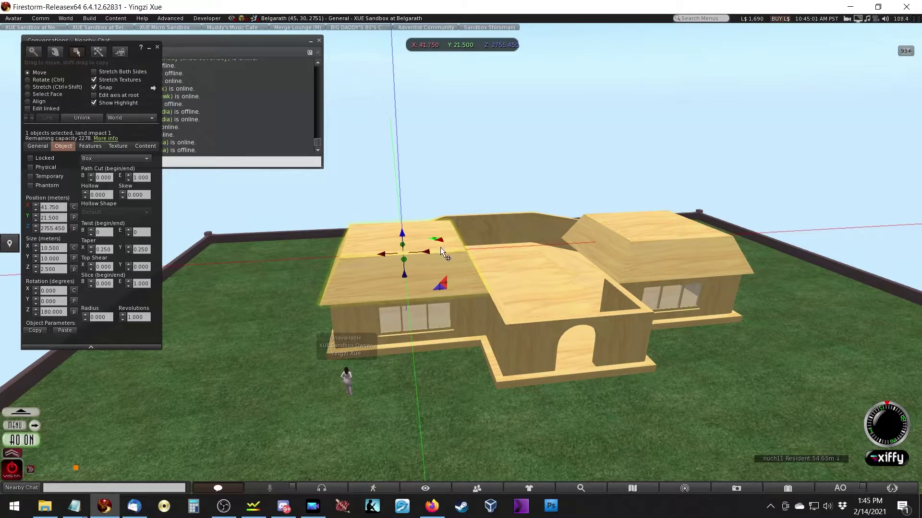
{"action": "key", "text": "ctrl+1"}
{"action": "key", "text": "Escape"}
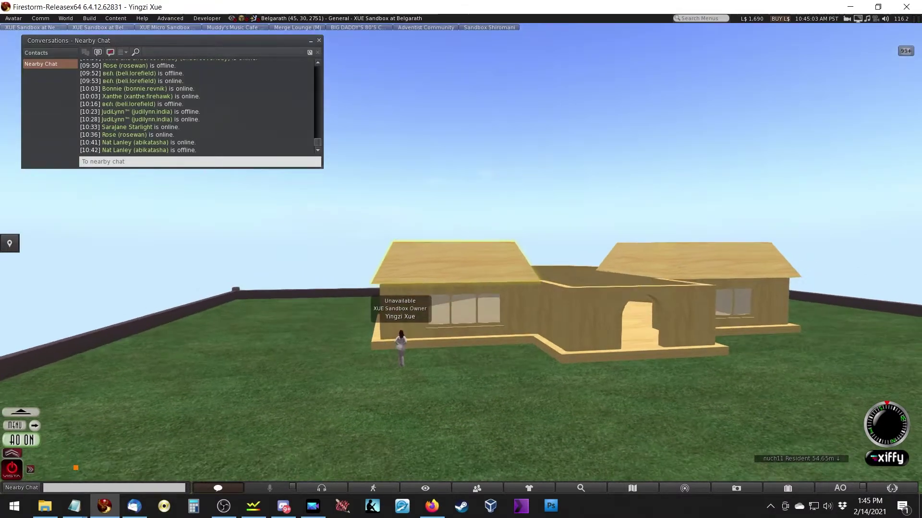
{"action": "key", "text": "ctrl+1"}
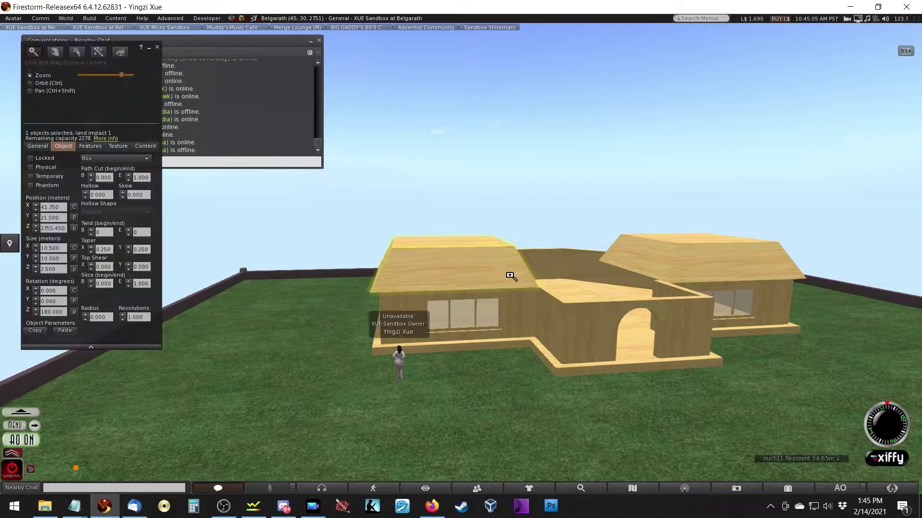
{"action": "left_click_drag", "start_coordinate": [608, 306], "coordinate": [429, 245]}
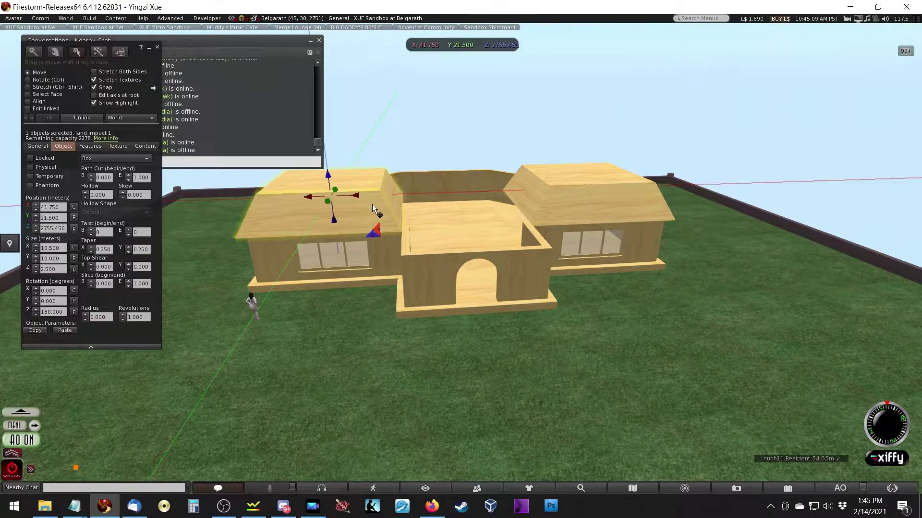
{"action": "left_click_drag", "start_coordinate": [359, 197], "coordinate": [468, 241]}
{"action": "left_click", "coordinate": [467, 200], "text": "alt"}
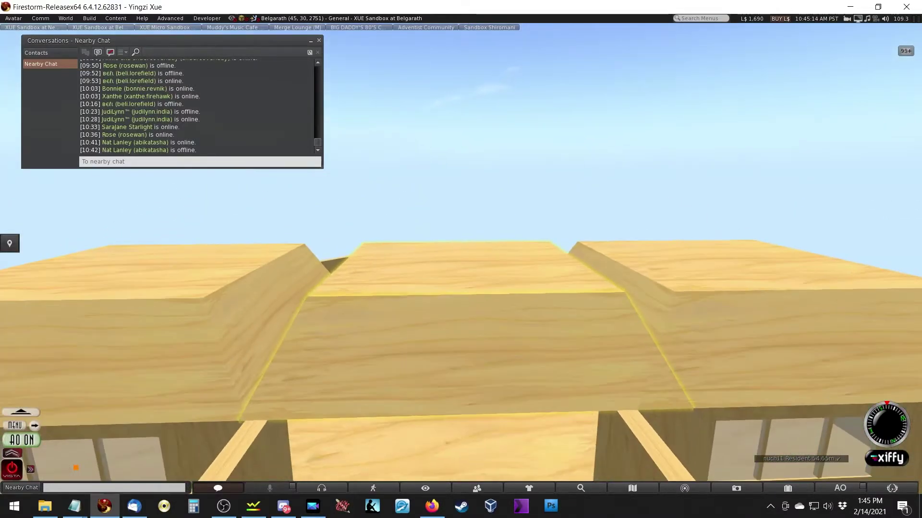
Stretch the copied middle roof block inward from the second window's side to match the entrance section's width
{"action": "scroll", "coordinate": [461, 259], "scroll_direction": "down", "scroll_amount": 5}
{"action": "left_click_drag", "start_coordinate": [475, 236], "coordinate": [497, 314]}
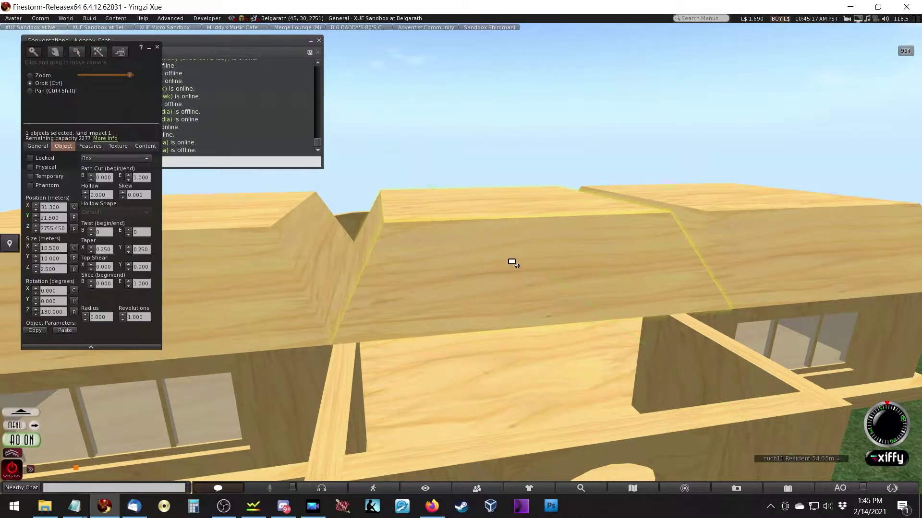
{"action": "left_click", "coordinate": [510, 262], "text": "alt"}
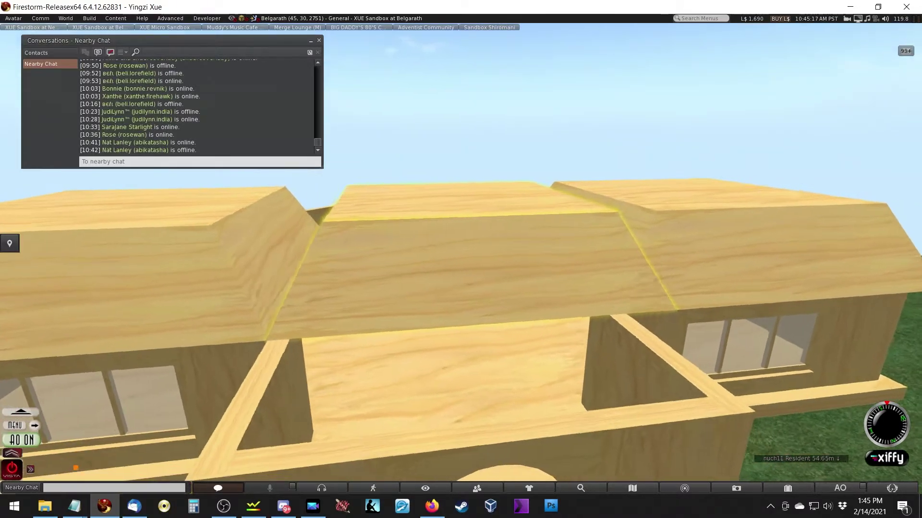
{"action": "scroll", "coordinate": [522, 264], "scroll_direction": "down", "scroll_amount": 3}
{"action": "key", "text": "ctrl+shift"}
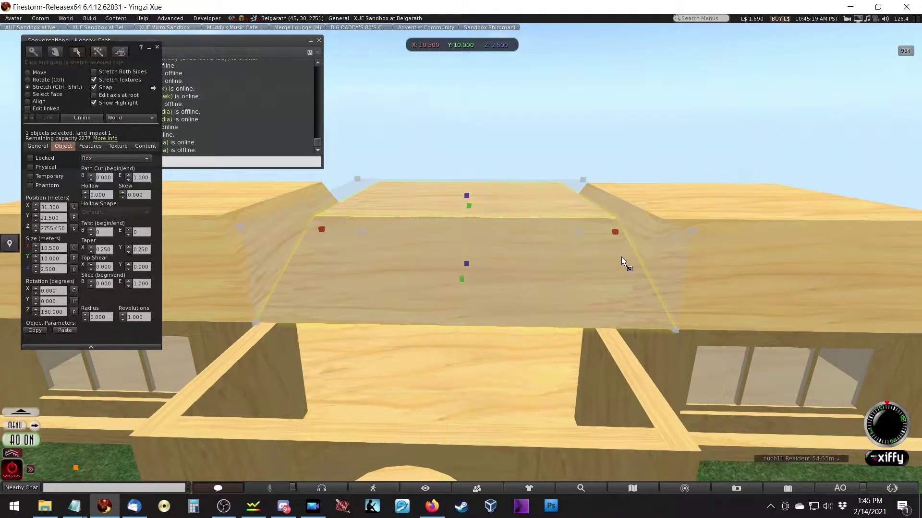
{"action": "left_click_drag", "start_coordinate": [617, 231], "coordinate": [566, 342]}
{"action": "left_click_drag", "start_coordinate": [497, 302], "coordinate": [459, 252], "text": "alt"}
Bring the middle roof block forward over the entrance section and fit it to an X size of 9 m, centred at X 32
{"action": "left_click_drag", "start_coordinate": [381, 242], "coordinate": [442, 358]}
{"action": "scroll", "coordinate": [460, 260], "scroll_direction": "up", "scroll_amount": 5}
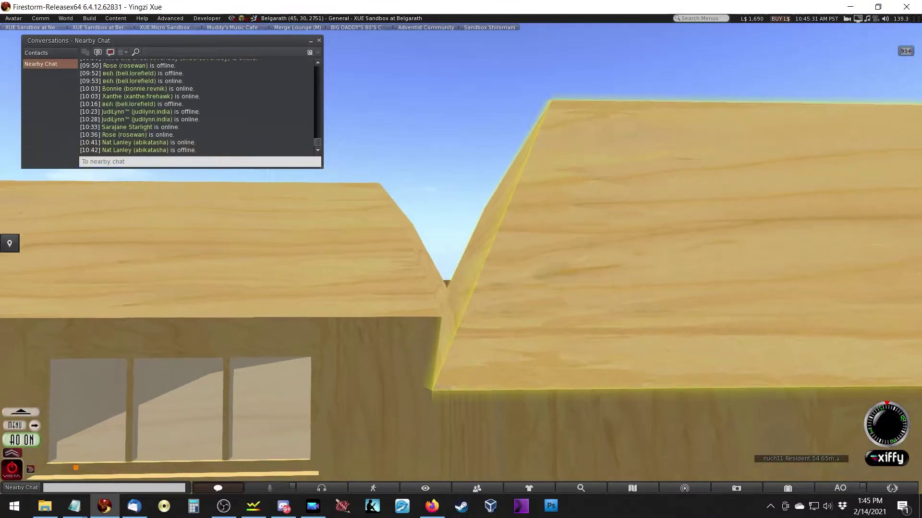
{"action": "key", "text": "ctrl+3"}
{"action": "left_click", "coordinate": [469, 305]}
{"action": "left_click_drag", "start_coordinate": [442, 247], "coordinate": [446, 330]}
{"action": "key", "text": "Escape"}
Nudge the middle roof block along Y to 25.550 to align it with the entrance's front wall
{"action": "left_click_drag", "start_coordinate": [736, 278], "coordinate": [459, 252], "text": "ctrl+alt"}
{"action": "left_click_drag", "start_coordinate": [500, 344], "coordinate": [501, 345]}
{"action": "left_click_drag", "start_coordinate": [510, 290], "coordinate": [514, 399]}
{"action": "key", "text": "Escape"}
{"action": "key", "text": "ctrl+3"}
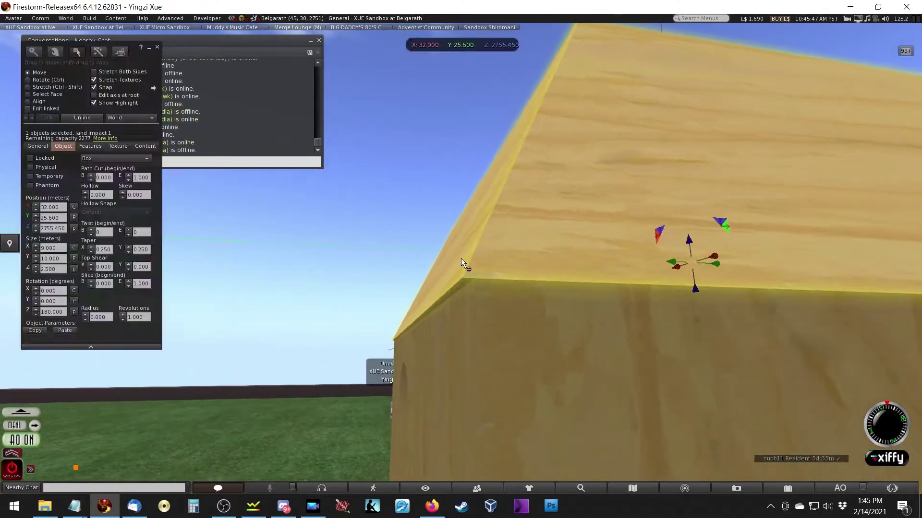
{"action": "left_click_drag", "start_coordinate": [686, 264], "coordinate": [701, 326]}
{"action": "key", "text": "Escape"}
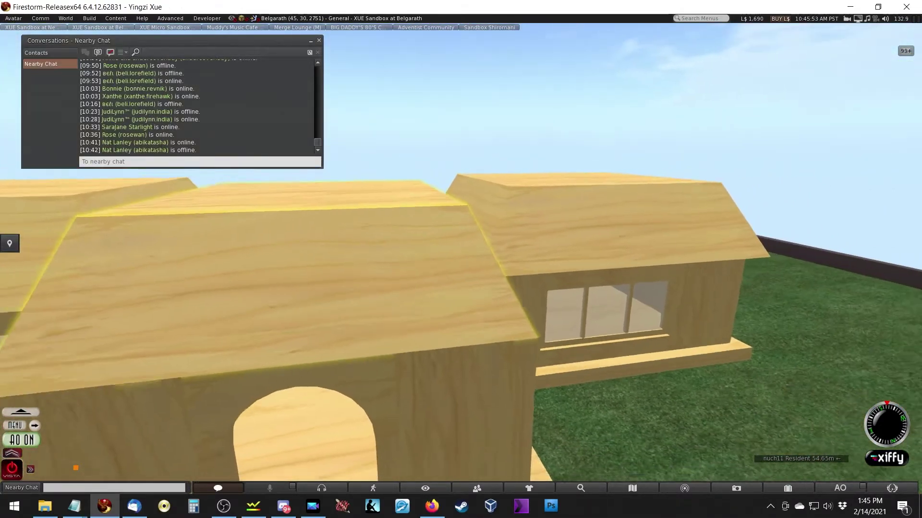
Set the middle roof block's taper to 1 in X and 0 in Y to form a gable over the entrance
{"action": "key", "text": "ctrl+1"}
{"action": "key", "text": "Escape"}
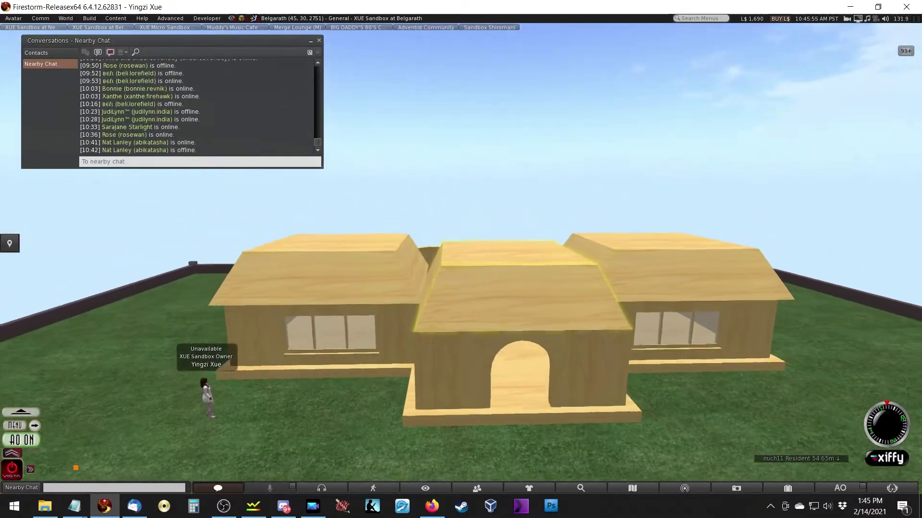
{"action": "key", "text": "ctrl+3"}
{"action": "left_click", "coordinate": [537, 267]}
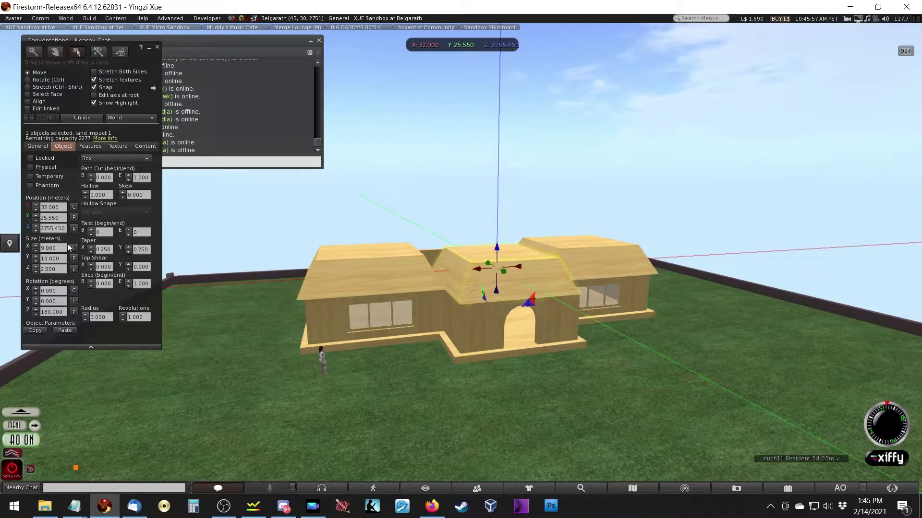
{"action": "double_click", "coordinate": [111, 249]}
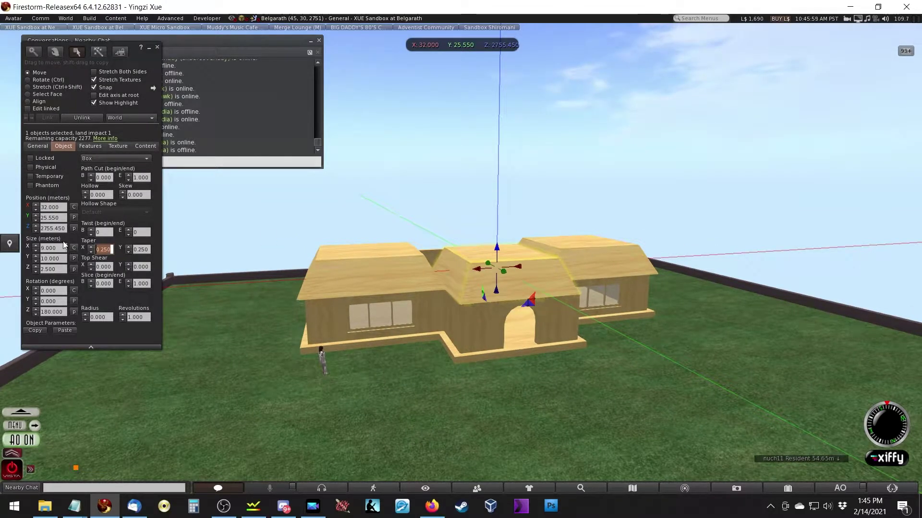
{"action": "type", "text": "0"}
{"action": "key", "text": "Return"}
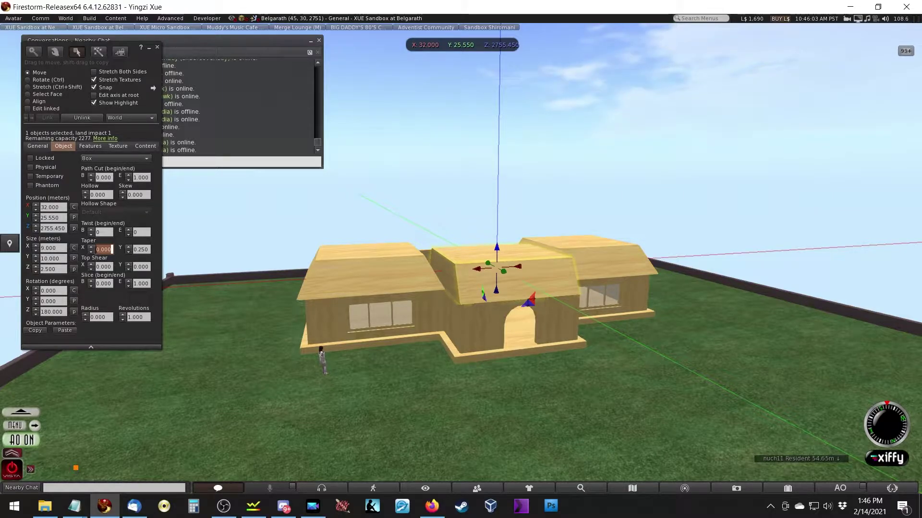
{"action": "type", "text": ".25"}
{"action": "key", "text": "Tab"}
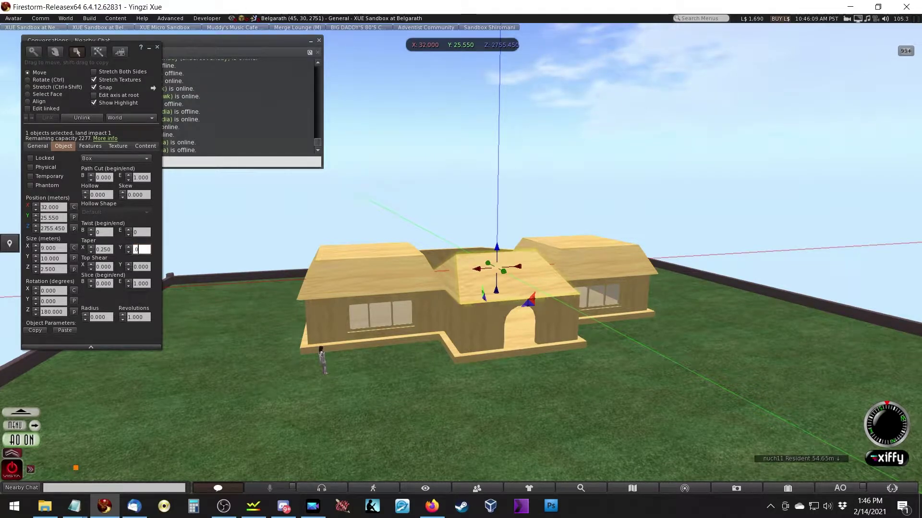
{"action": "key", "text": "Tab"}
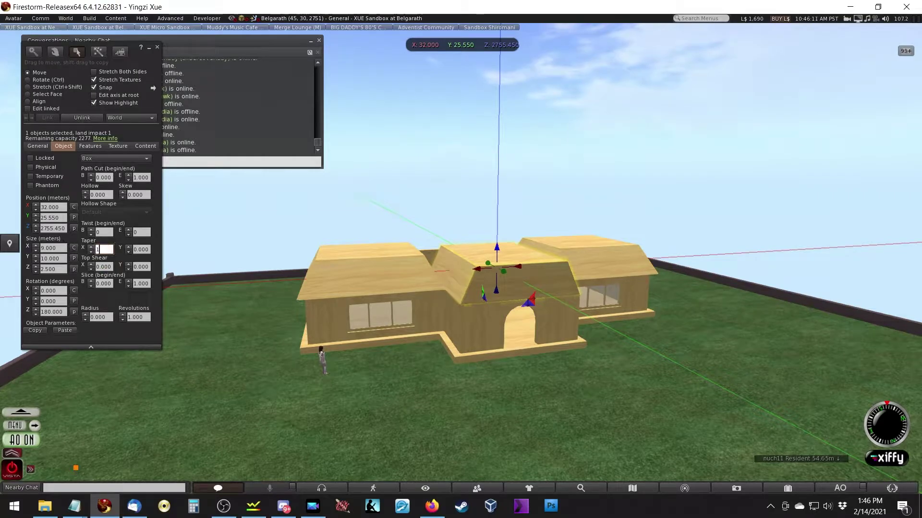
{"action": "key", "text": "Tab"}
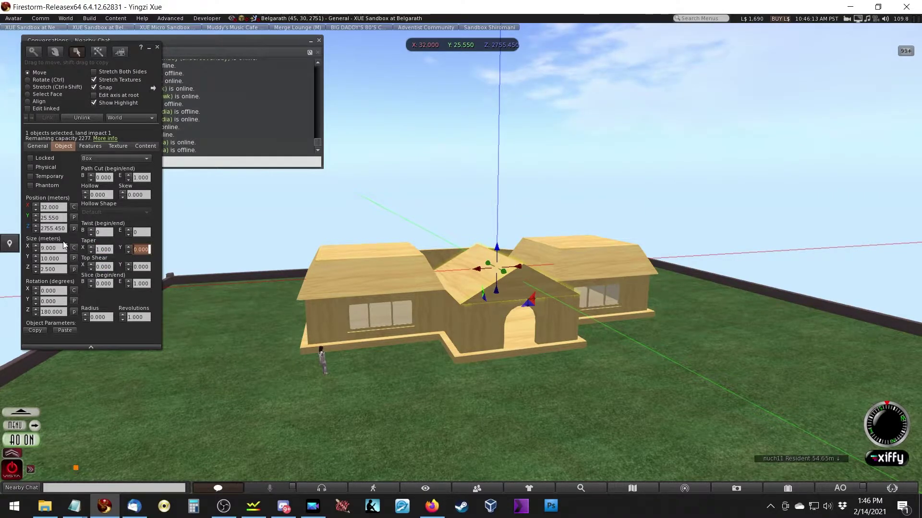
{"action": "left_click", "coordinate": [407, 346]}
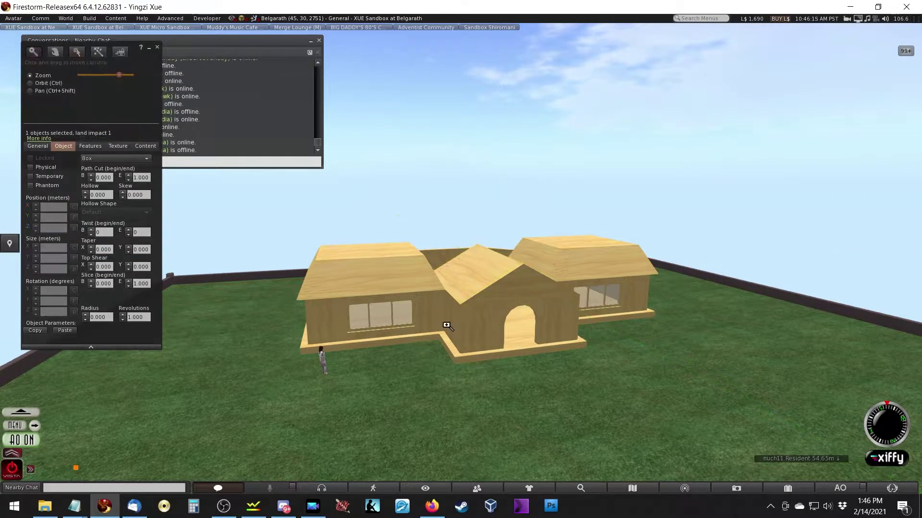
Unlink the rear corner floor piece from its angled wall on the second window's side of the house
{"action": "key", "text": "Escape"}
{"action": "key", "text": "ctrl+3"}
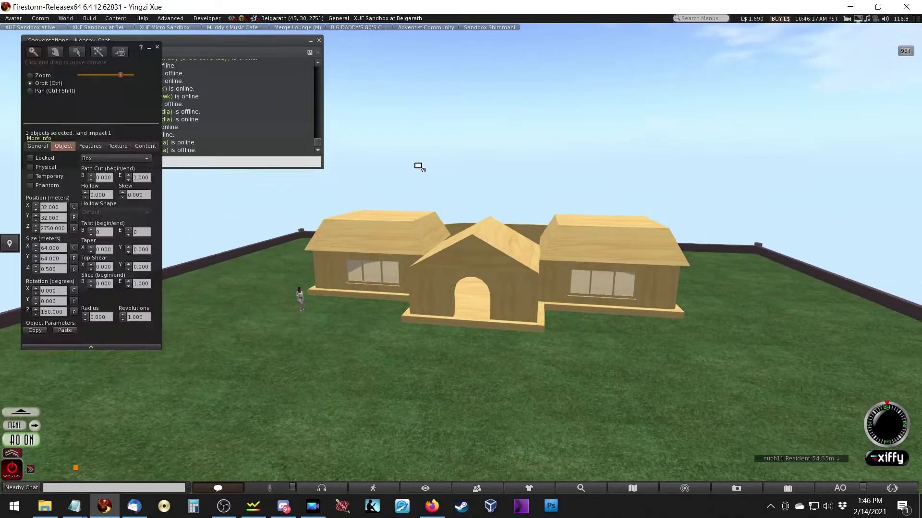
{"action": "left_click_drag", "start_coordinate": [440, 216], "coordinate": [381, 284]}
{"action": "left_click", "coordinate": [360, 318]}
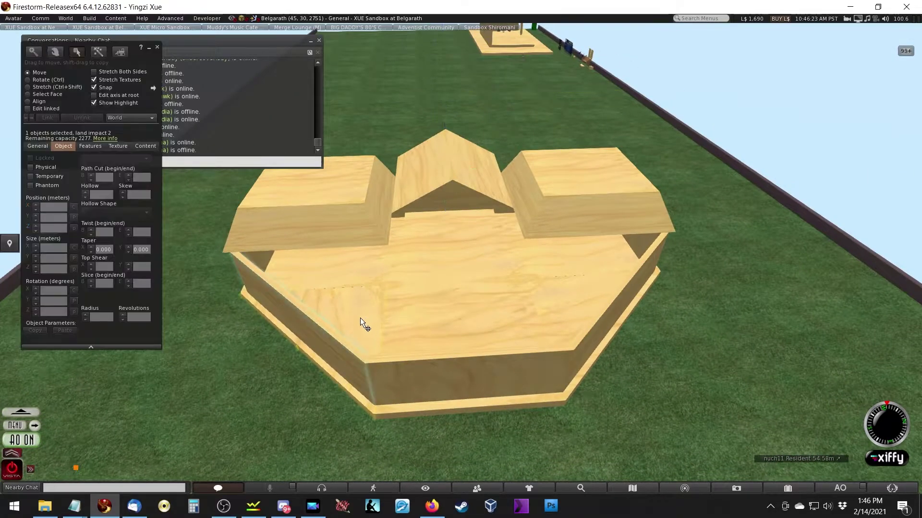
{"action": "left_click", "coordinate": [448, 325]}
{"action": "key", "text": "Escape"}
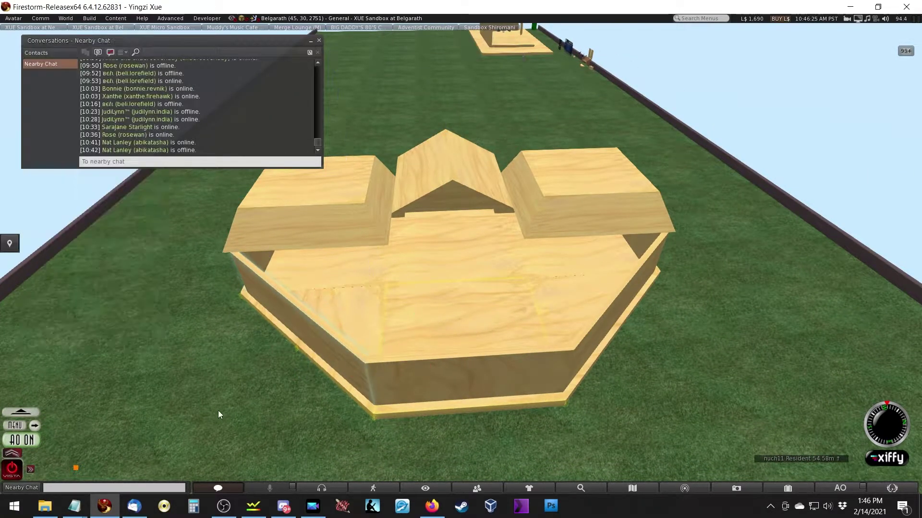
{"action": "key", "text": "ctrl+3"}
{"action": "left_click", "coordinate": [359, 304]}
{"action": "key", "text": "ctrl+shift+l"}
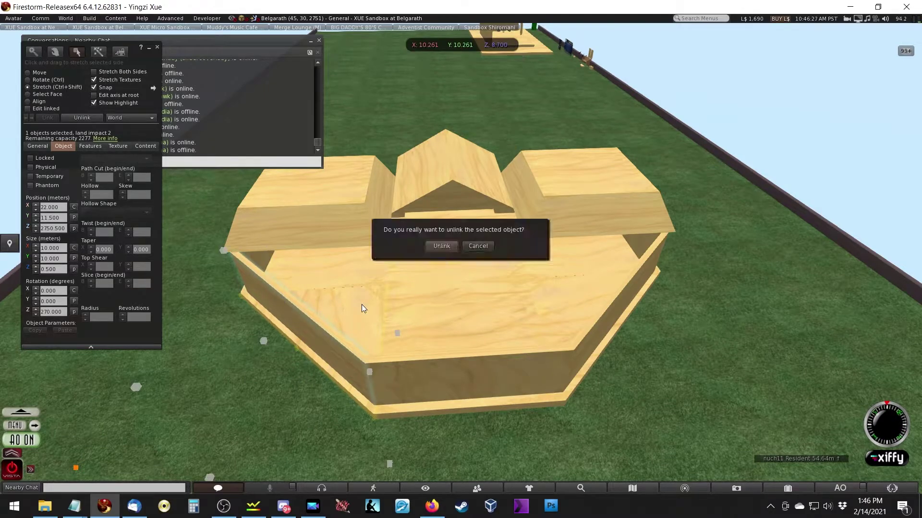
{"action": "left_click", "coordinate": [441, 246]}
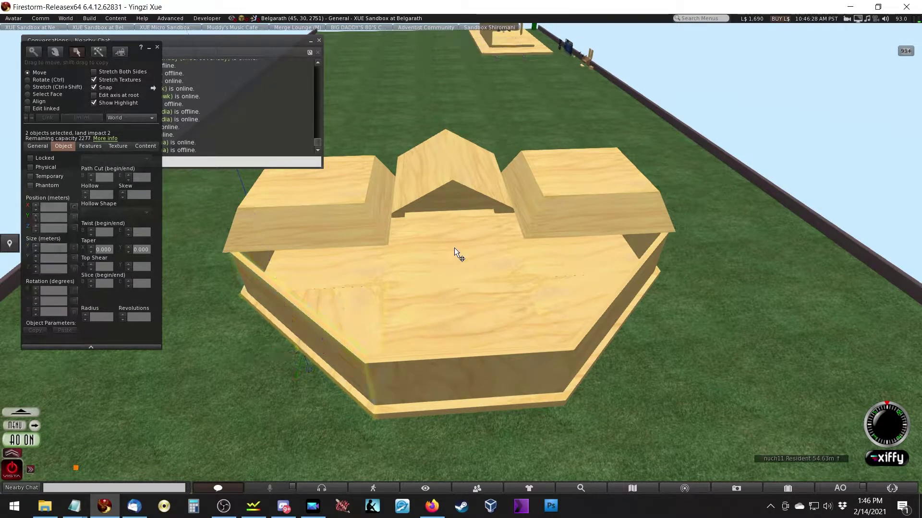
Unlink the rear corner floor piece from its angled wall on the original window's side of the house
{"action": "left_click", "coordinate": [559, 305]}
{"action": "key", "text": "ctrl+shift+l"}
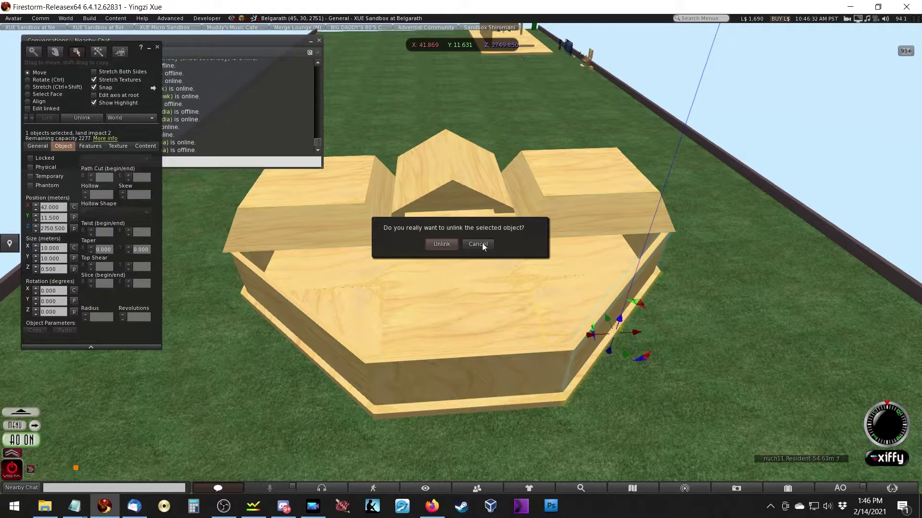
{"action": "left_click", "coordinate": [442, 243]}
Select the four floor pieces and duplicate them straight up to the top of the walls, at about Z 2754.2
{"action": "left_click", "coordinate": [353, 327]}
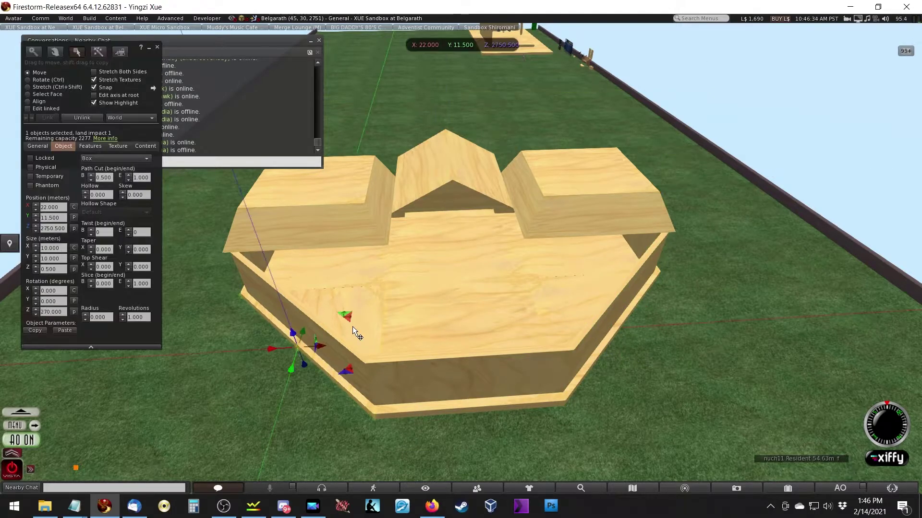
{"action": "left_click", "coordinate": [522, 329], "text": "shift"}
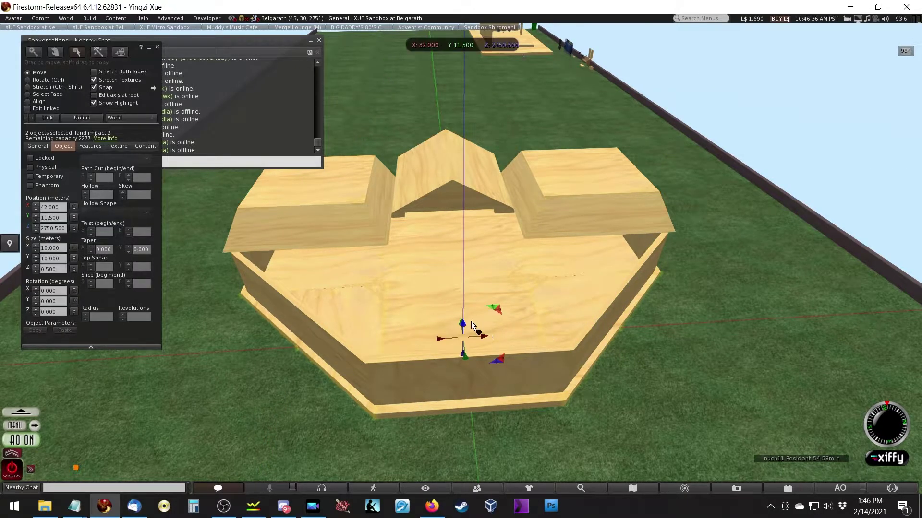
{"action": "left_click", "coordinate": [440, 259]}
{"action": "left_click_drag", "start_coordinate": [457, 272], "coordinate": [460, 253]}
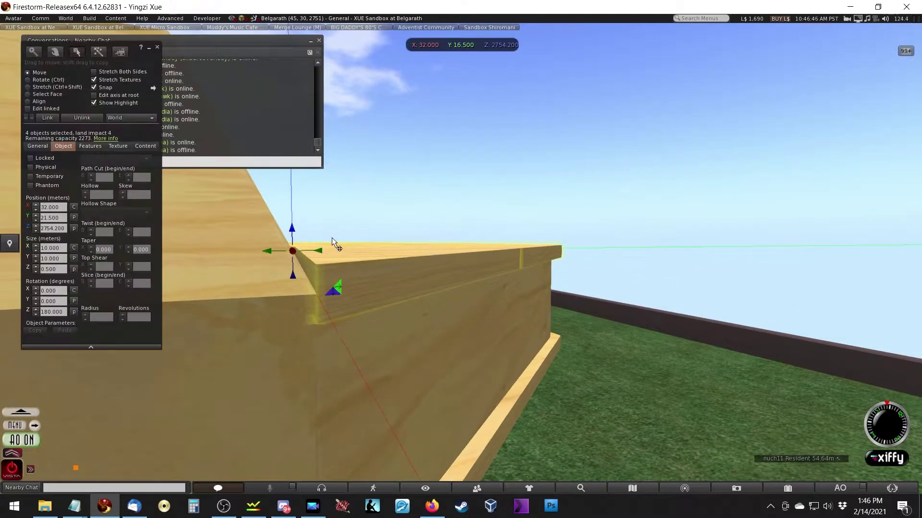
Raise the four copied slabs to Z 2754.450 to serve as a flat roof over the rear walls
{"action": "left_click_drag", "start_coordinate": [295, 236], "coordinate": [417, 250]}
{"action": "left_click_drag", "start_coordinate": [352, 267], "coordinate": [463, 261], "text": "alt"}
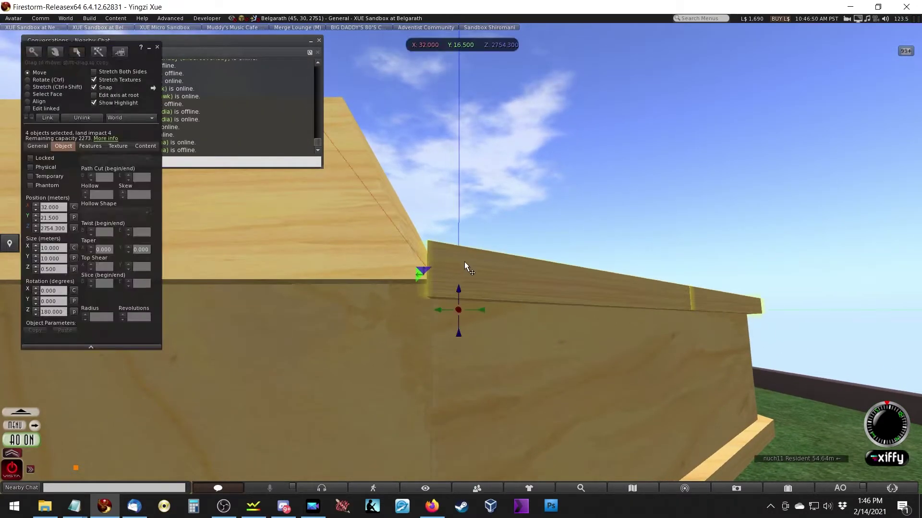
{"action": "left_click_drag", "start_coordinate": [463, 329], "coordinate": [550, 307]}
{"action": "left_click_drag", "start_coordinate": [497, 290], "coordinate": [428, 280], "text": "alt"}
{"action": "left_click_drag", "start_coordinate": [362, 282], "coordinate": [598, 295]}
{"action": "left_click_drag", "start_coordinate": [674, 307], "coordinate": [702, 181]}
{"action": "left_click_drag", "start_coordinate": [515, 162], "coordinate": [466, 267], "text": "alt"}
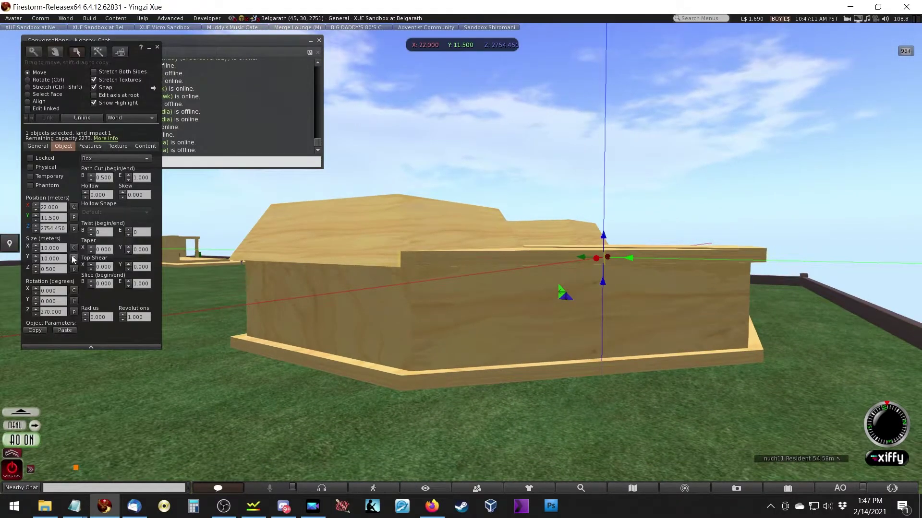
Match the rear middle roof slab's height to the adjacent corner slab by setting its Z position to 2754.450
{"action": "left_click", "coordinate": [52, 229]}
{"action": "key", "text": "ctrl+c"}
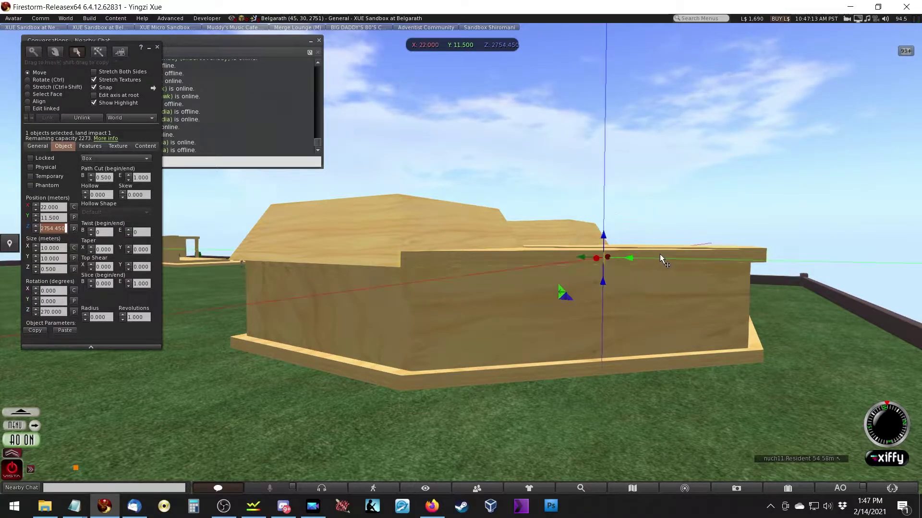
{"action": "key", "text": "ctrl+b"}
{"action": "key", "text": "ctrl+b"}
{"action": "left_click", "coordinate": [366, 246]}
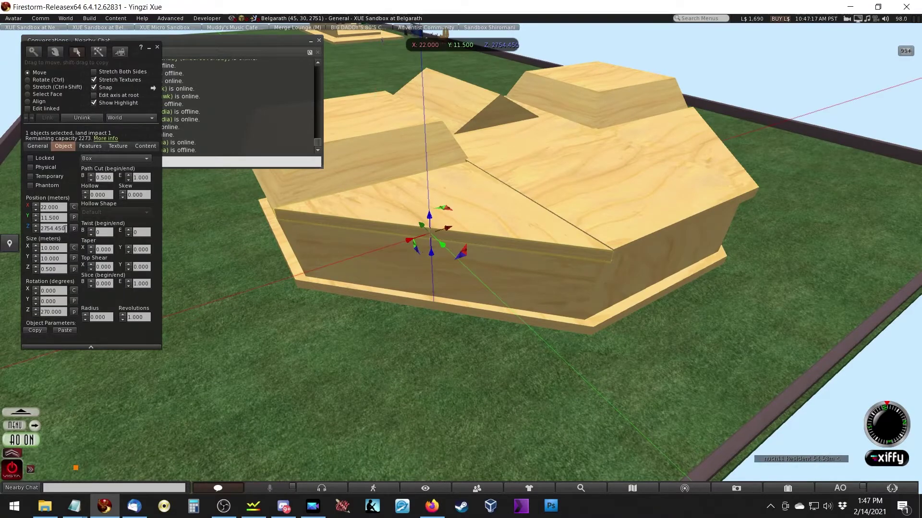
{"action": "left_click", "coordinate": [53, 228]}
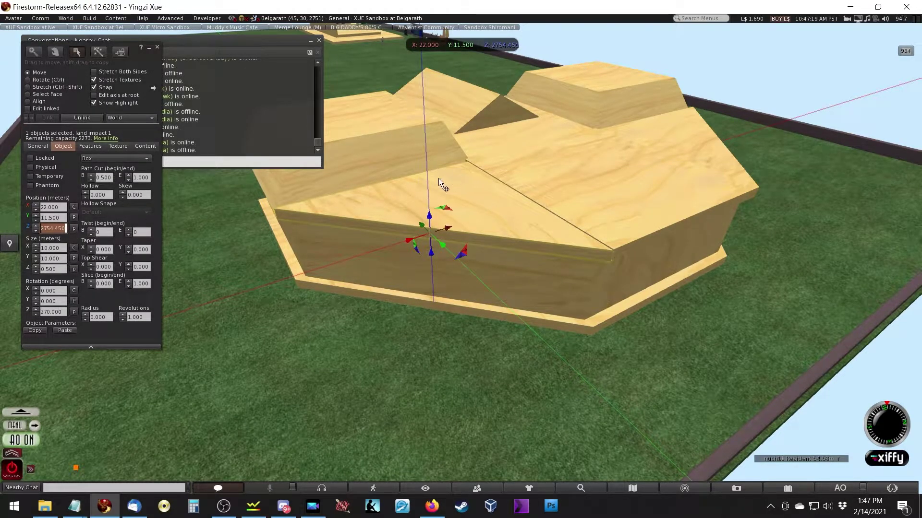
{"action": "left_click", "coordinate": [526, 190]}
{"action": "type", "text": "2754.45"}
{"action": "key", "text": "Tab"}
Set the Z position of the opposite corner roof slab and the front middle roof slab to 2754.450
{"action": "left_click", "coordinate": [678, 145]}
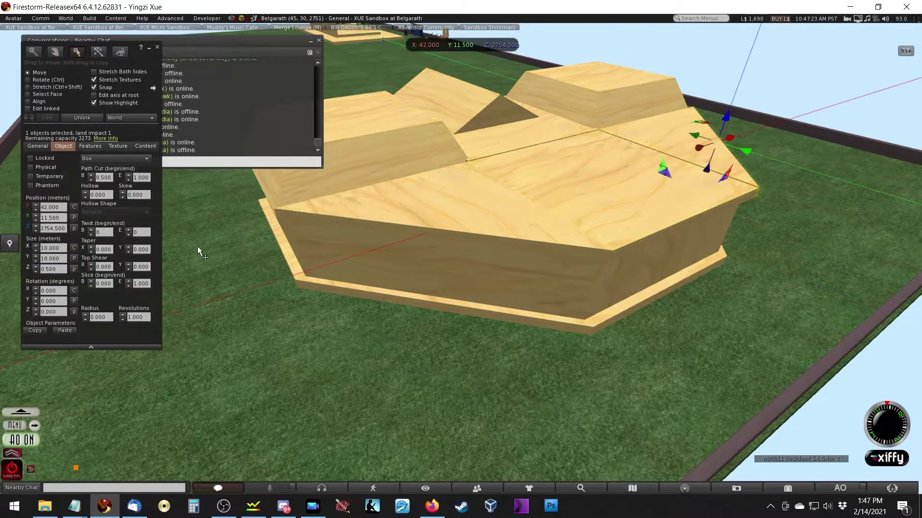
{"action": "left_click", "coordinate": [499, 140]}
{"action": "double_click", "coordinate": [65, 226]}
{"action": "type", "text": "2754.45"}
{"action": "key", "text": "Tab"}
Shrink the front middle roof slab along X from one side until its edge meets the adjoining wing roof
{"action": "key", "text": "alt"}
{"action": "left_click_drag", "start_coordinate": [532, 160], "coordinate": [462, 259]}
{"action": "left_click_drag", "start_coordinate": [407, 271], "coordinate": [456, 172]}
{"action": "left_click_drag", "start_coordinate": [460, 257], "coordinate": [461, 202], "text": "alt"}
{"action": "left_click_drag", "start_coordinate": [399, 288], "coordinate": [454, 275], "text": "alt"}
{"action": "key", "text": "ctrl+shift"}
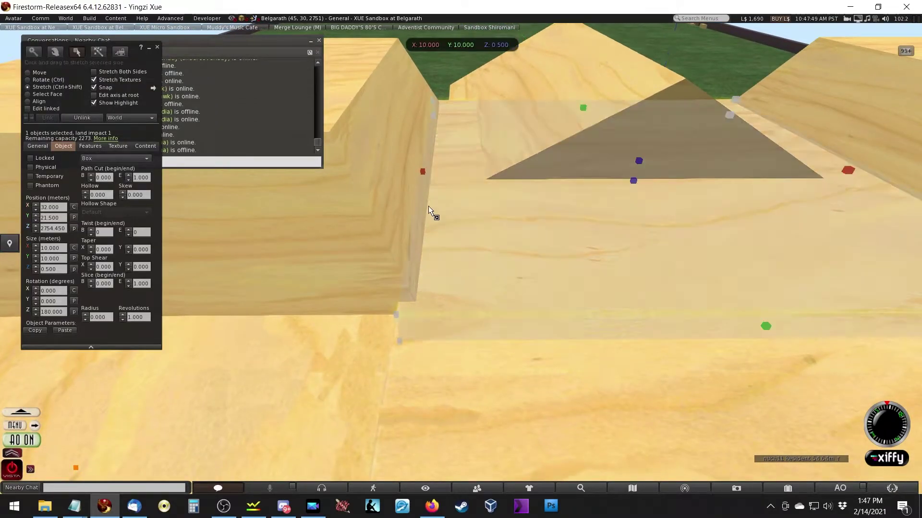
{"action": "left_click_drag", "start_coordinate": [421, 169], "coordinate": [464, 240], "text": "ctrl+shift"}
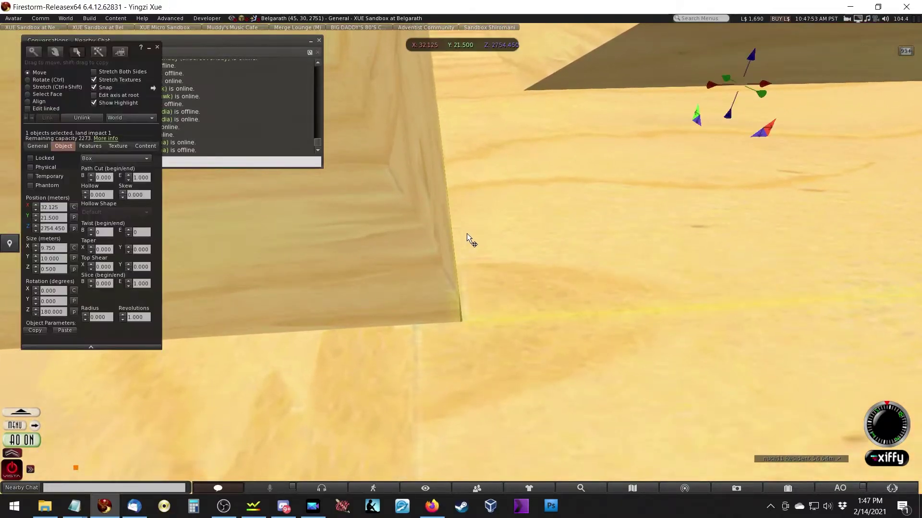
{"action": "key", "text": "ctrl+shift"}
{"action": "left_click_drag", "start_coordinate": [440, 105], "coordinate": [452, 212], "text": "ctrl+shift"}
{"action": "key", "text": "ctrl+b"}
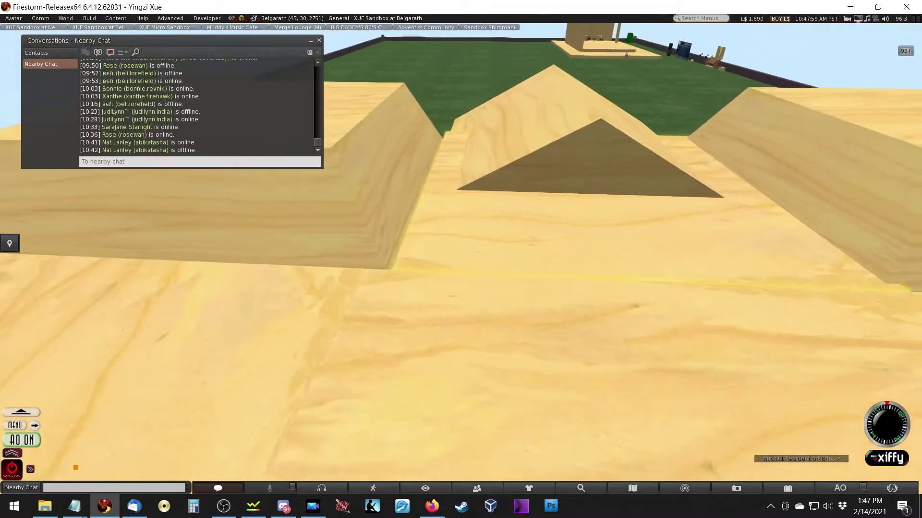
Shrink the front middle roof slab from its opposite side to the other wing roof, making it 9 m along X
{"action": "left_click_drag", "start_coordinate": [730, 251], "coordinate": [459, 262], "text": "alt"}
{"action": "left_click_drag", "start_coordinate": [461, 196], "coordinate": [446, 327]}
{"action": "left_click_drag", "start_coordinate": [446, 327], "coordinate": [460, 262], "text": "alt"}
{"action": "key", "text": "Escape"}
{"action": "left_click_drag", "start_coordinate": [480, 214], "coordinate": [450, 324]}
{"action": "left_click_drag", "start_coordinate": [481, 214], "coordinate": [322, 271]}
{"action": "left_click_drag", "start_coordinate": [239, 351], "coordinate": [430, 261], "text": "ctrl+alt"}
{"action": "key", "text": "ctrl+shift"}
{"action": "left_click_drag", "start_coordinate": [338, 158], "coordinate": [395, 238], "text": "ctrl+shift"}
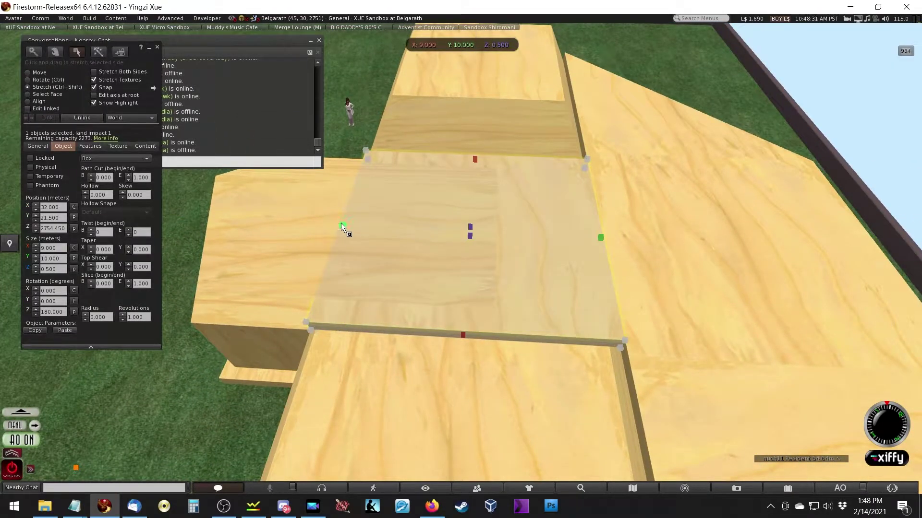
Shorten the front middle roof slab to 4 m along Y, keeping the edge against the rear slab in place
{"action": "left_click_drag", "start_coordinate": [341, 226], "coordinate": [488, 225]}
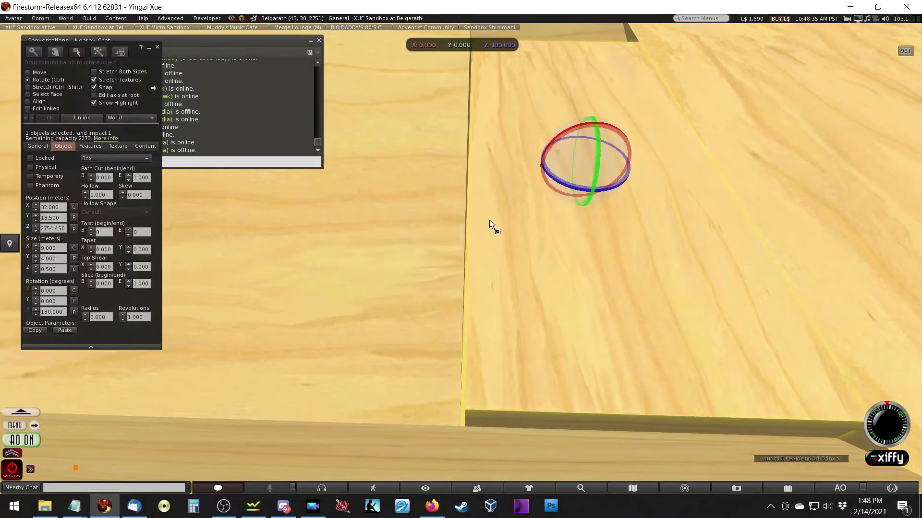
{"action": "left_click_drag", "start_coordinate": [474, 158], "coordinate": [453, 261]}
{"action": "left_click_drag", "start_coordinate": [339, 276], "coordinate": [379, 221], "text": "alt"}
{"action": "left_click_drag", "start_coordinate": [347, 248], "coordinate": [486, 269], "text": "alt"}
Hollow the rear middle roof slab, trying 90 and 85 before settling on 80
{"action": "left_click", "coordinate": [492, 286]}
{"action": "left_click", "coordinate": [101, 194]}
{"action": "key", "text": "Return"}
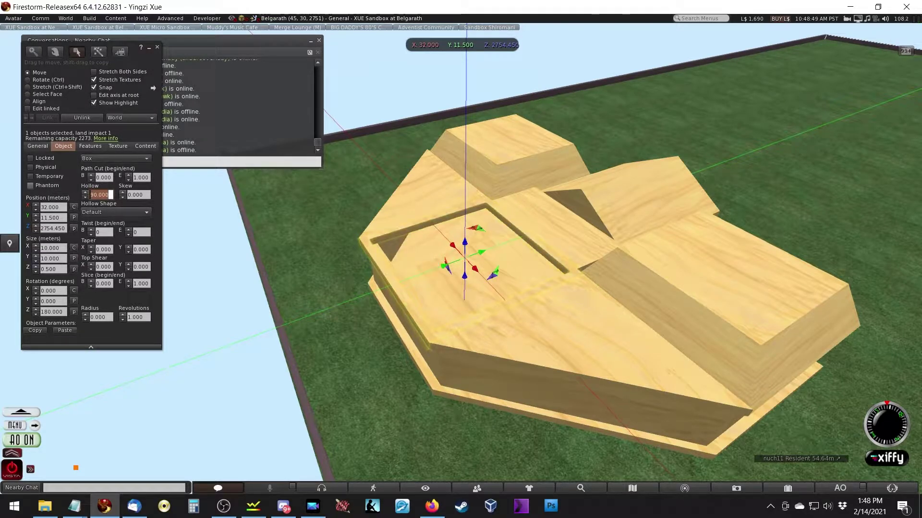
{"action": "left_click", "coordinate": [378, 247], "text": "alt"}
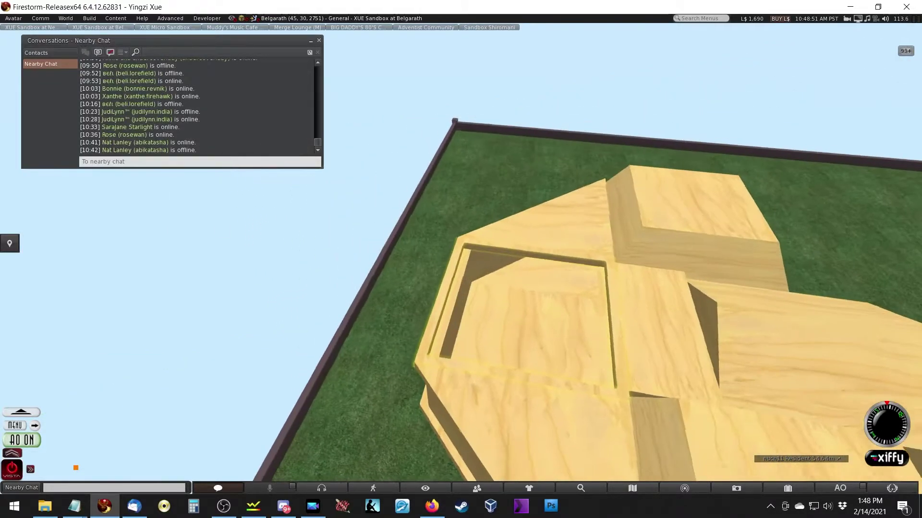
{"action": "left_click", "coordinate": [459, 283], "text": "alt"}
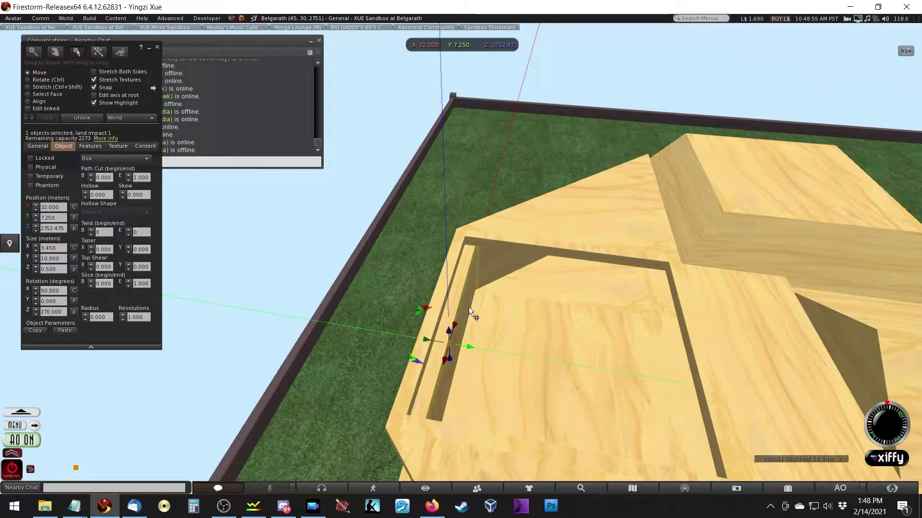
{"action": "left_click", "coordinate": [112, 194]}
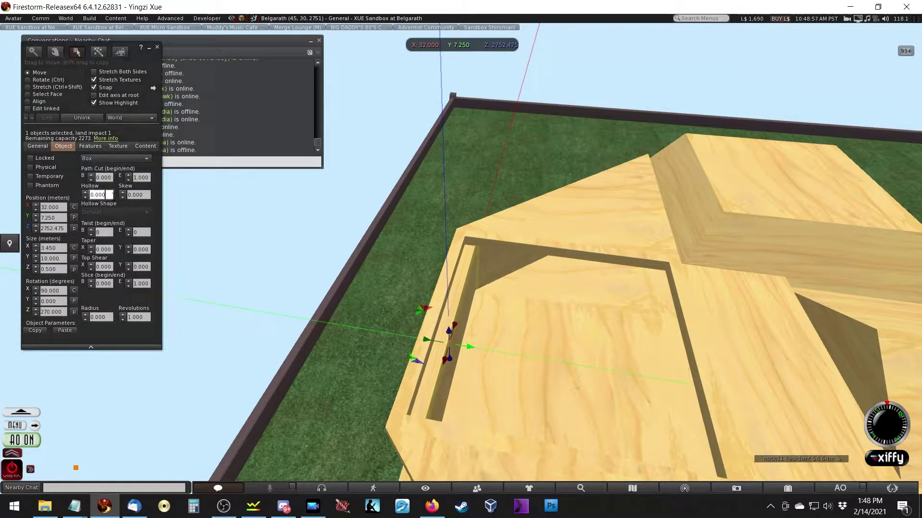
{"action": "left_click", "coordinate": [450, 287]}
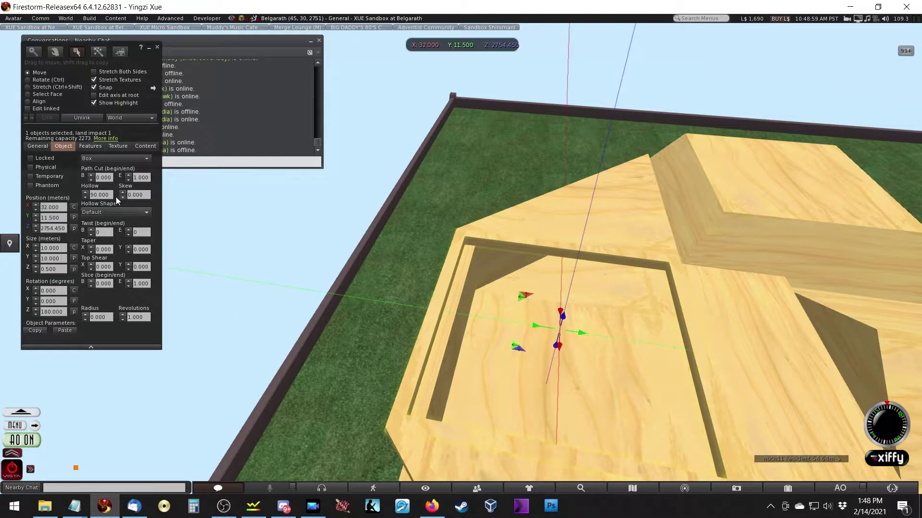
{"action": "type", "text": "85"}
{"action": "key", "text": "Return"}
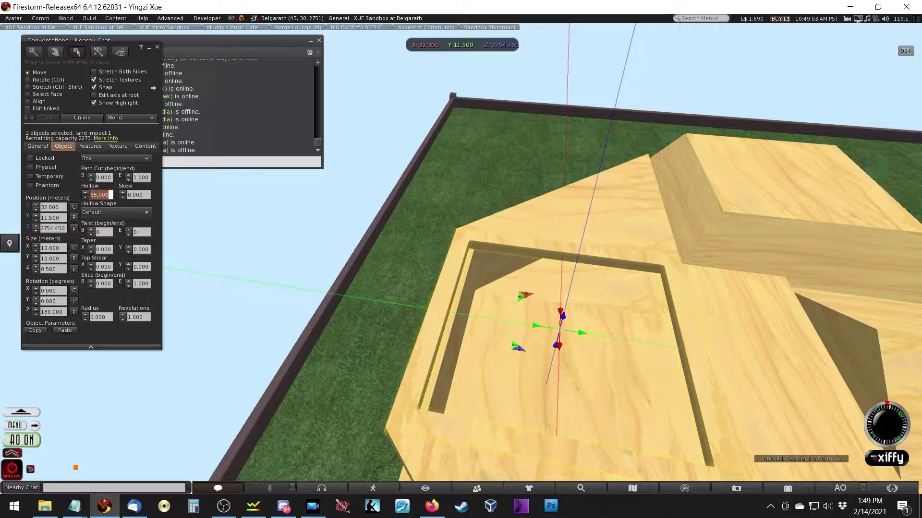
{"action": "type", "text": "80"}
{"action": "key", "text": "Return"}
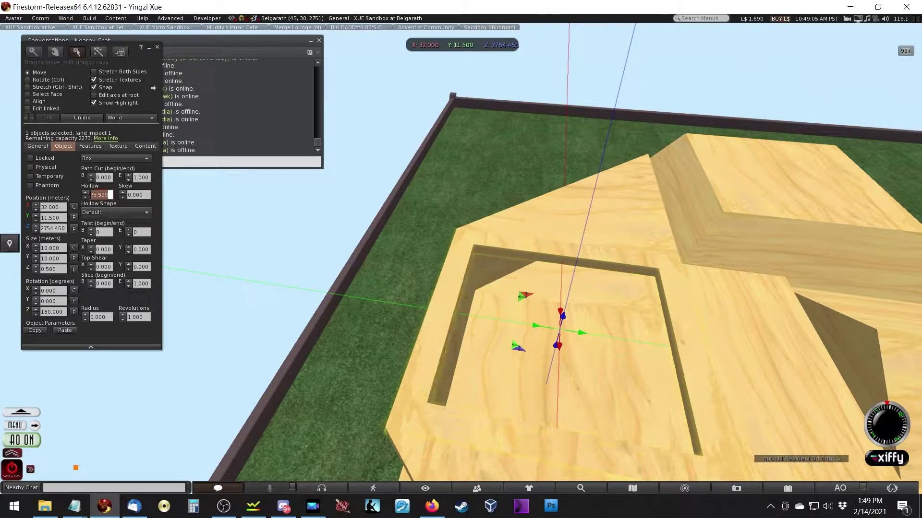
Duplicate the middle rear wall above the flat roof as a 6 m tall upper wall at Z 2757.675
{"action": "key", "text": "ctrl+alt"}
{"action": "left_click_drag", "start_coordinate": [447, 333], "coordinate": [431, 257], "text": "ctrl+alt"}
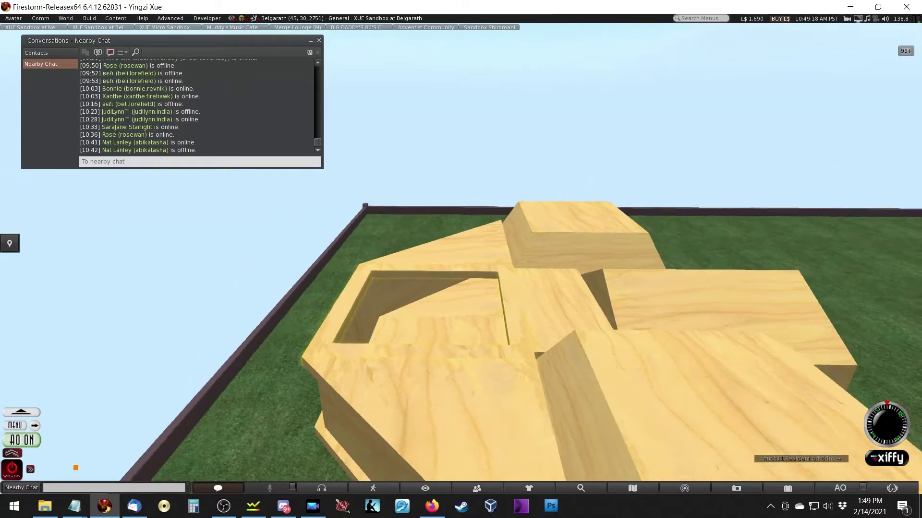
{"action": "left_click", "coordinate": [431, 257]}
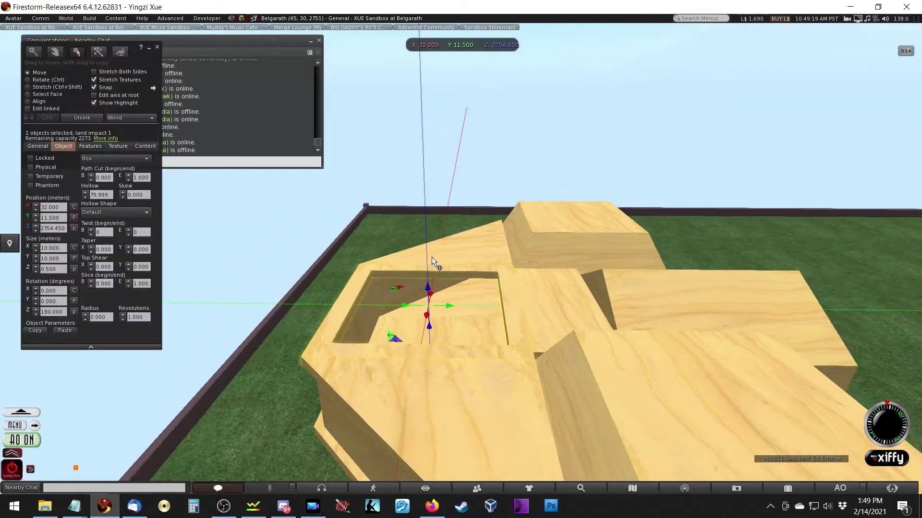
{"action": "left_click_drag", "start_coordinate": [448, 349], "coordinate": [497, 260], "text": "ctrl+alt"}
{"action": "left_click", "coordinate": [268, 313]}
{"action": "left_click_drag", "start_coordinate": [460, 288], "coordinate": [650, 180]}
{"action": "left_click_drag", "start_coordinate": [564, 150], "coordinate": [567, 159], "text": "ctrl+alt"}
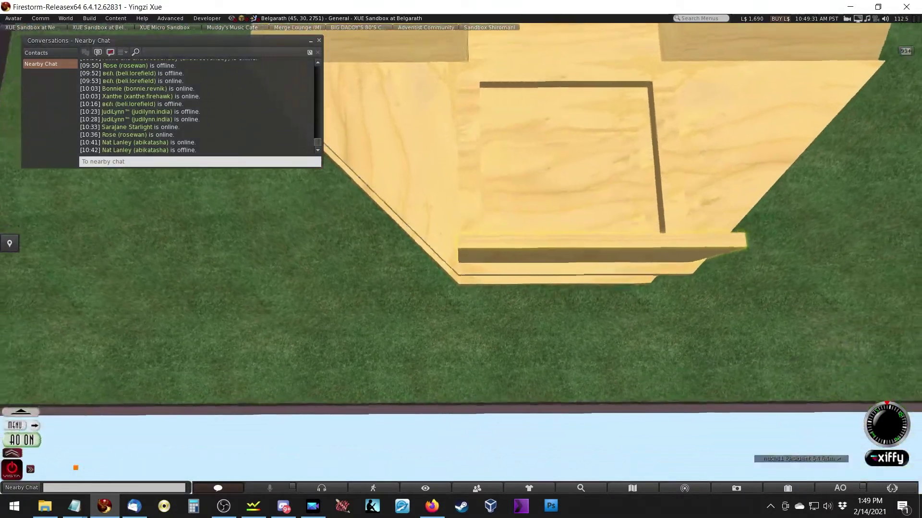
{"action": "left_click_drag", "start_coordinate": [463, 248], "coordinate": [463, 248], "text": "ctrl+alt"}
Copy the upper rear wall across the roof opening to its front edge, placing it at Y 15.750
{"action": "left_click_drag", "start_coordinate": [518, 188], "coordinate": [606, 132]}
{"action": "left_click_drag", "start_coordinate": [529, 154], "coordinate": [530, 154], "text": "ctrl+alt"}
{"action": "left_click_drag", "start_coordinate": [455, 262], "coordinate": [300, 347], "text": "ctrl+alt"}
{"action": "left_click_drag", "start_coordinate": [464, 249], "coordinate": [464, 249], "text": "ctrl+alt"}
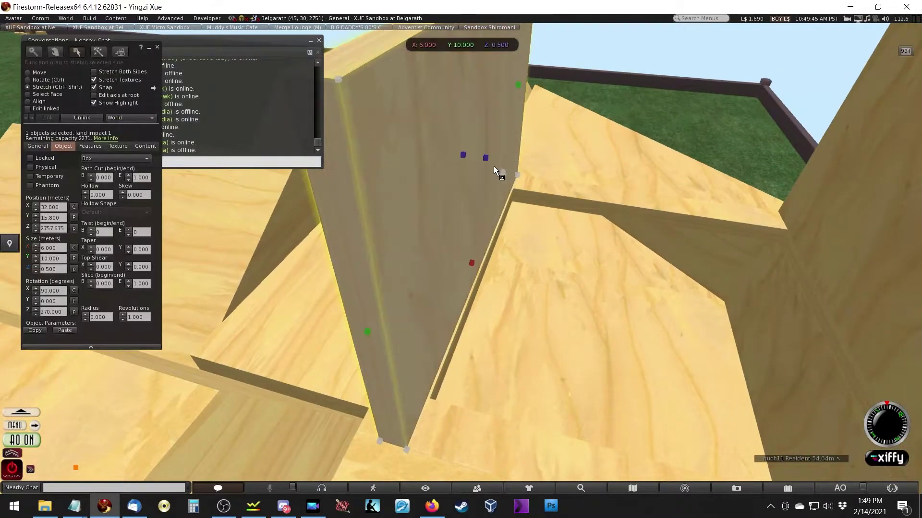
{"action": "left_click_drag", "start_coordinate": [493, 166], "coordinate": [473, 267]}
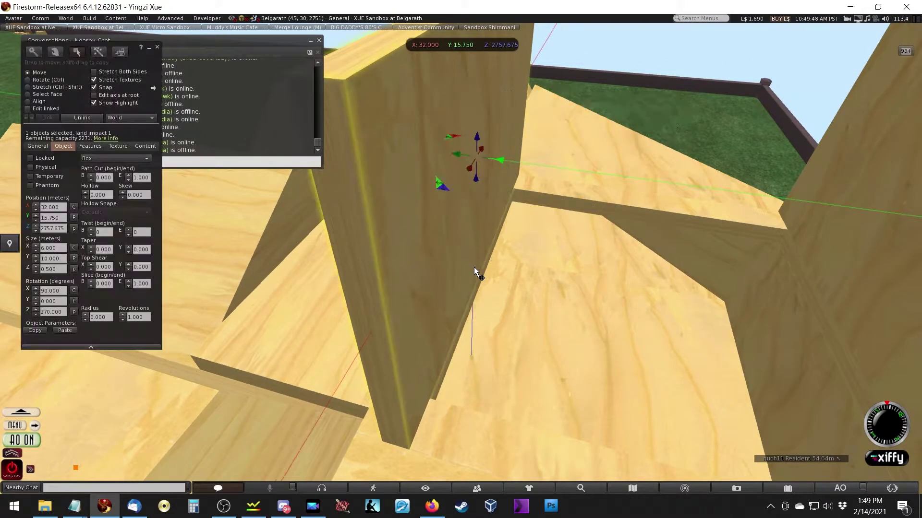
{"action": "key", "text": "Escape"}
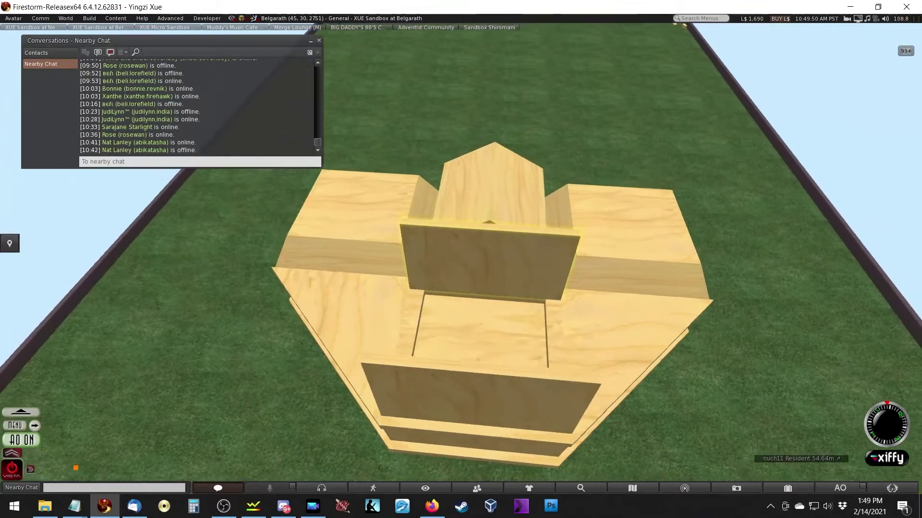
Narrow the upper wall at the opening's front edge, trying a Y size of 9 m before using 8 m
{"action": "key", "text": "alt"}
{"action": "left_click", "coordinate": [494, 271], "text": "alt"}
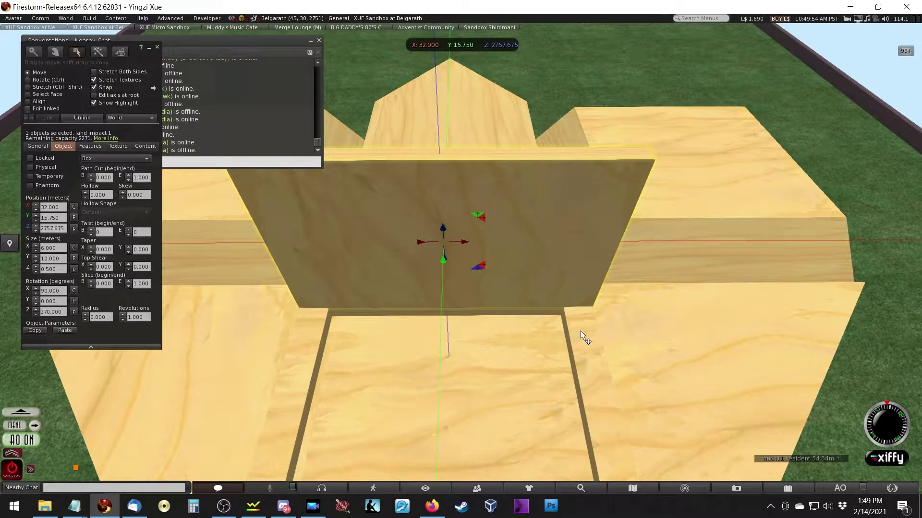
{"action": "left_click", "coordinate": [63, 258]}
{"action": "type", "text": "9"}
{"action": "key", "text": "Return"}
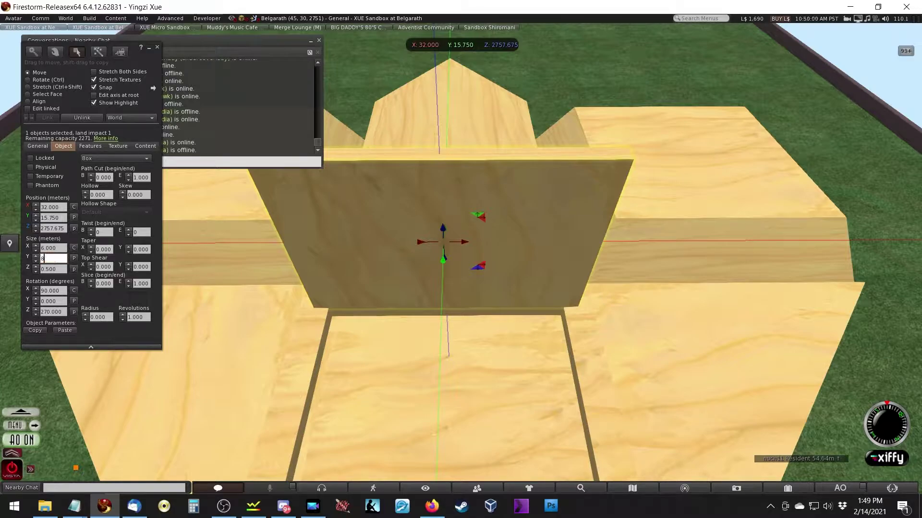
{"action": "type", "text": "8"}
{"action": "key", "text": "Return"}
Set the upper rear wall's Y size to 8 m
{"action": "scroll", "coordinate": [295, 326], "scroll_direction": "down", "scroll_amount": 3}
{"action": "left_click", "coordinate": [402, 416]}
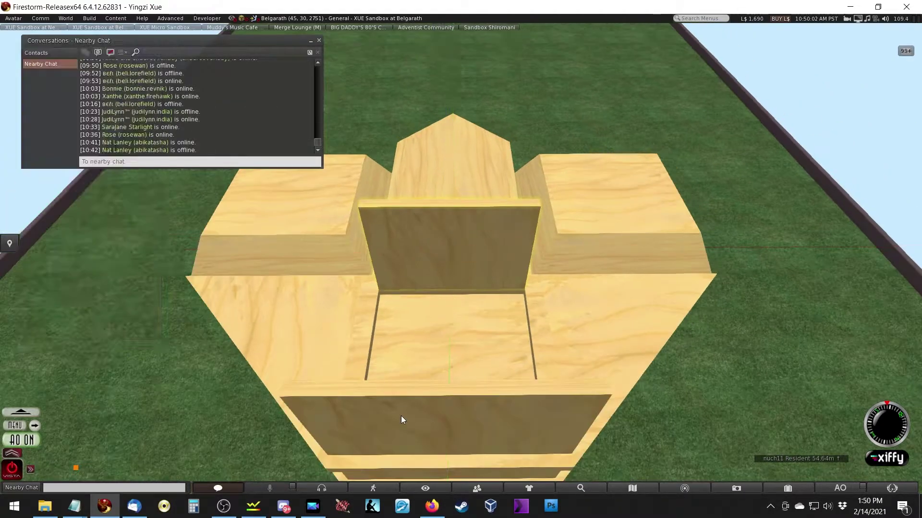
{"action": "left_click", "coordinate": [53, 248]}
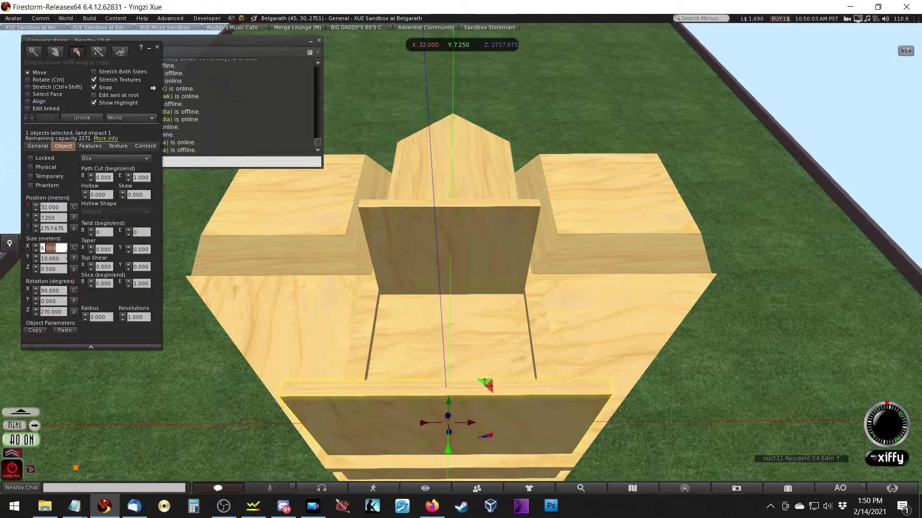
{"action": "key", "text": "Tab"}
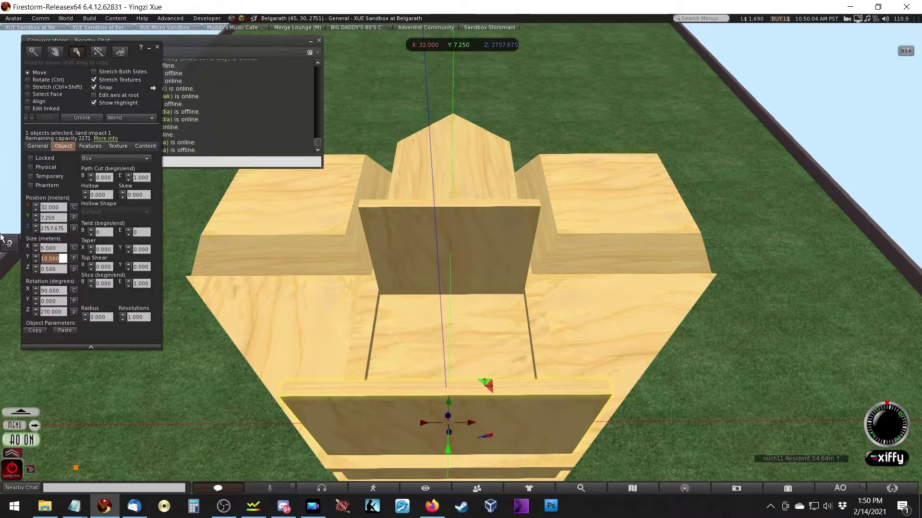
{"action": "type", "text": "8"}
{"action": "key", "text": "Tab"}
Select both upper walls, duplicate them and rotate the pair a quarter turn to enclose the opening's other two sides
{"action": "left_click_drag", "start_coordinate": [419, 410], "coordinate": [457, 252], "text": "alt"}
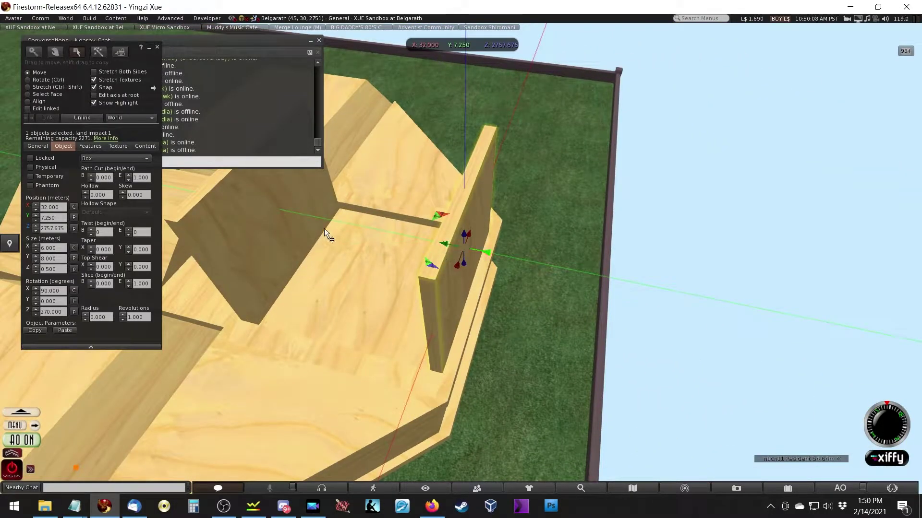
{"action": "left_click", "coordinate": [301, 249], "text": "shift"}
{"action": "left_click_drag", "start_coordinate": [366, 247], "coordinate": [321, 327], "text": "shift"}
{"action": "key", "text": "ctrl"}
{"action": "key", "text": "ctrl+z"}
{"action": "left_click_drag", "start_coordinate": [360, 262], "coordinate": [425, 238], "text": "ctrl"}
{"action": "key", "text": "Escape"}
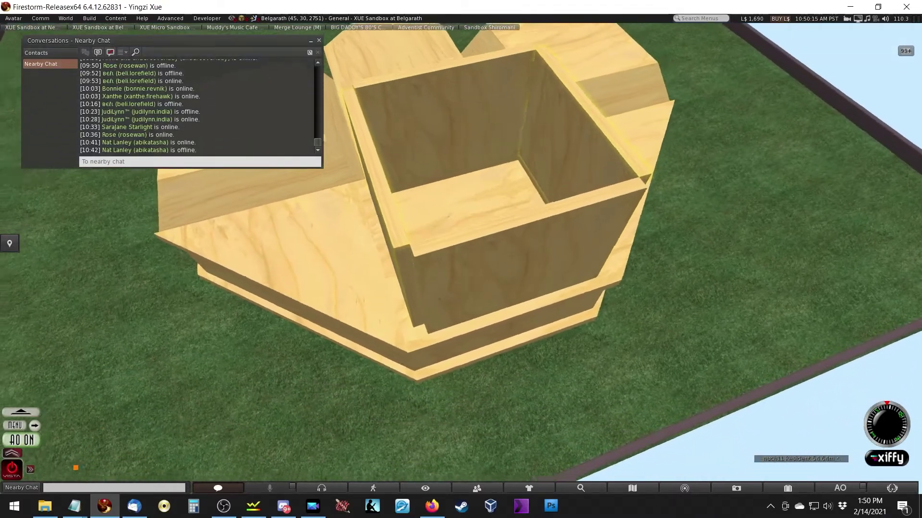
Widen the upper rear wall to a Y size of 9 m to close the corners with the side walls
{"action": "key", "text": "ctrl+b"}
{"action": "left_click", "coordinate": [514, 253]}
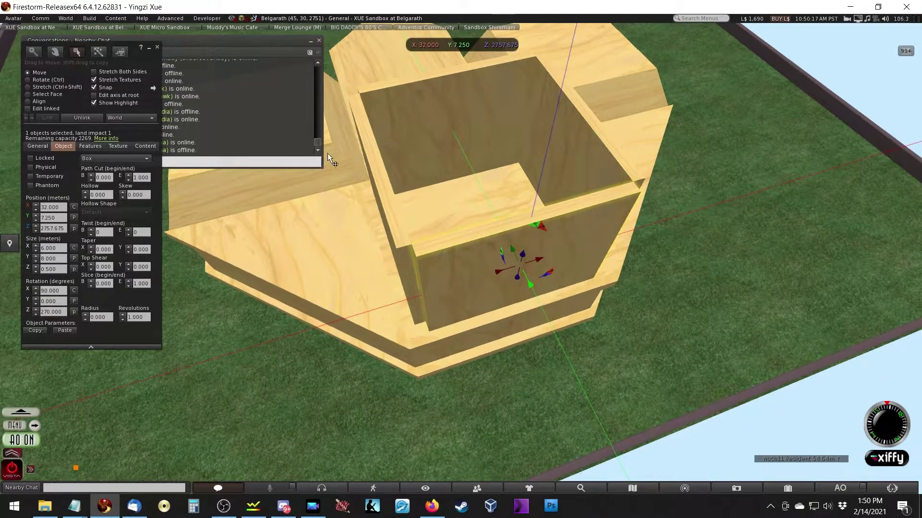
{"action": "left_click", "coordinate": [62, 258]}
{"action": "type", "text": "9"}
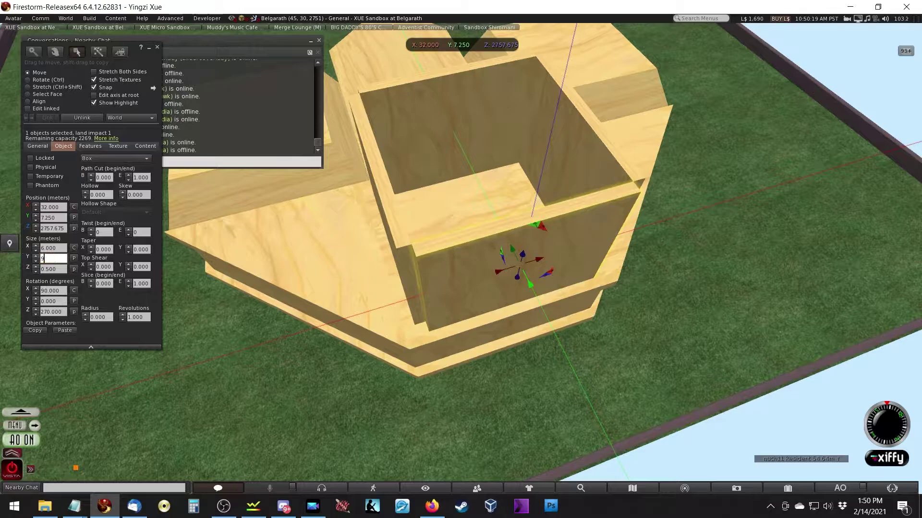
{"action": "key", "text": "Return"}
Widen the upper front wall to a Y size of 9 m to match the rear one
{"action": "left_click", "coordinate": [395, 136]}
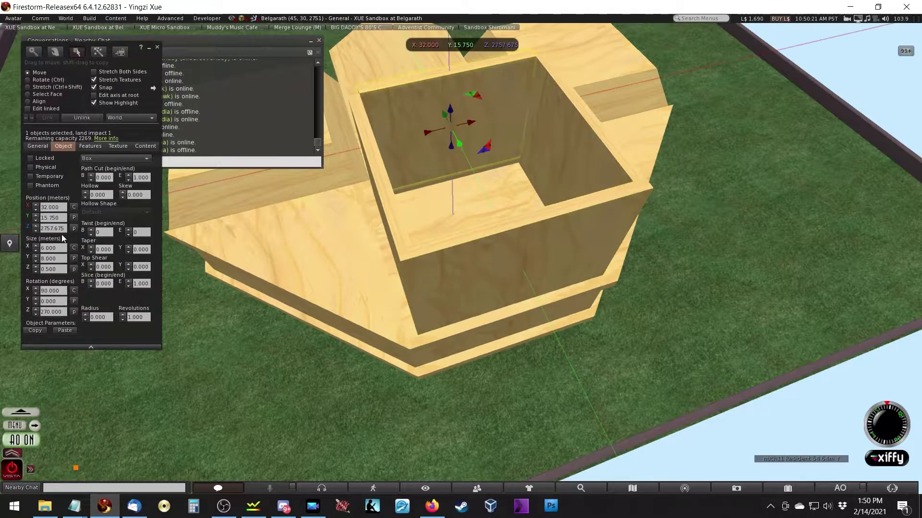
{"action": "left_click", "coordinate": [57, 261]}
{"action": "type", "text": "9"}
{"action": "key", "text": "Return"}
{"action": "key", "text": "Escape"}
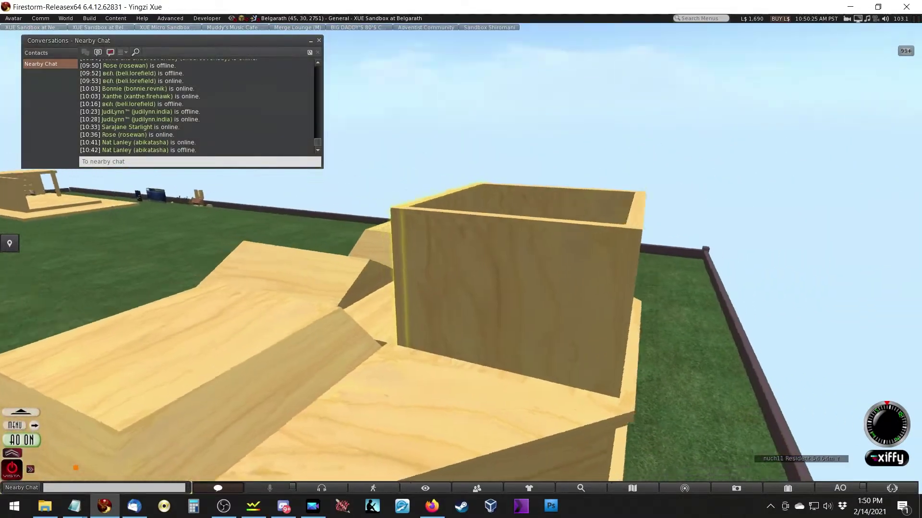
Duplicate the tapered roof of the wing left of the entrance straight up above the original
{"action": "key", "text": "ctrl+3"}
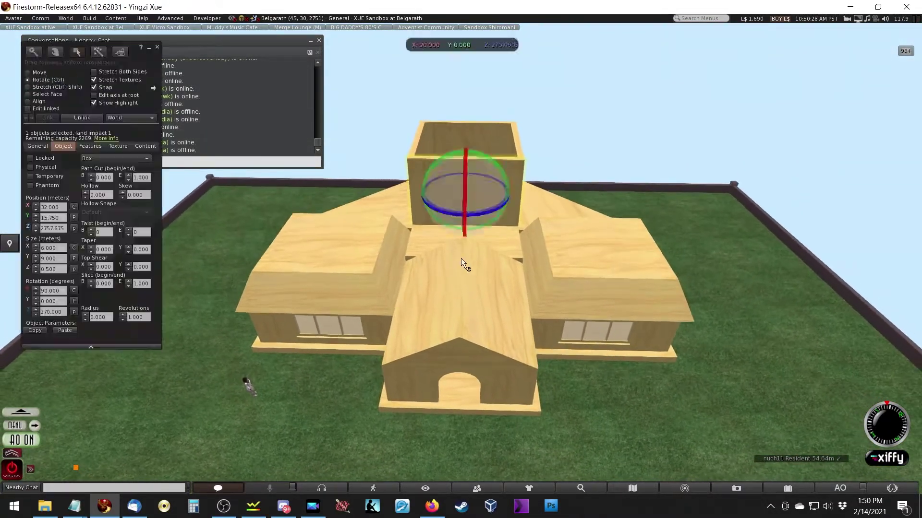
{"action": "left_click", "coordinate": [352, 236]}
{"action": "left_click_drag", "start_coordinate": [346, 246], "coordinate": [365, 184]}
{"action": "left_click", "coordinate": [465, 226], "text": "alt"}
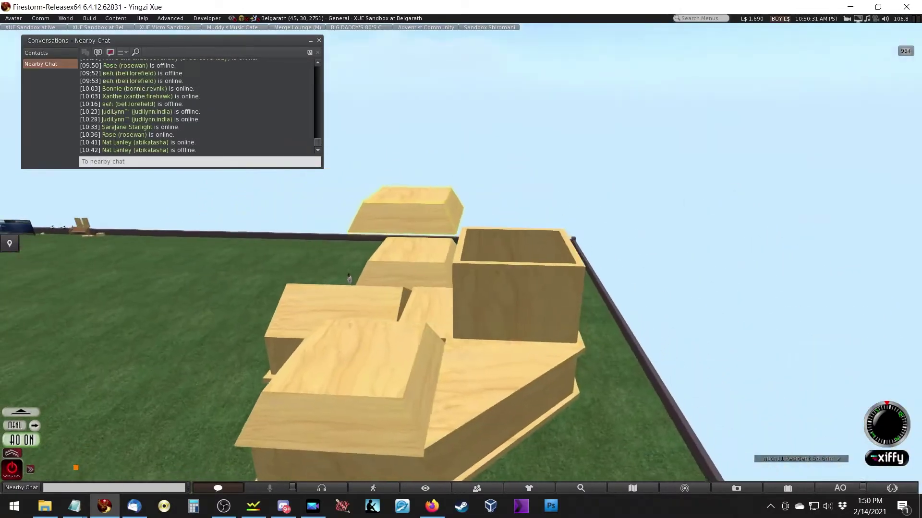
Centre the duplicated tapered roof over the upper storey at X 32, Y 11.5 and raise it to Z 2761.9
{"action": "left_click_drag", "start_coordinate": [436, 211], "coordinate": [461, 251]}
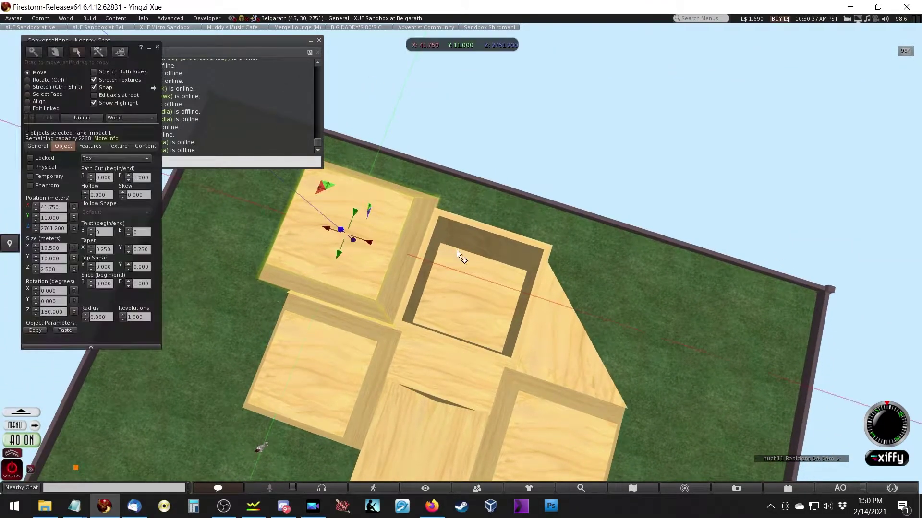
{"action": "left_click", "coordinate": [464, 283]}
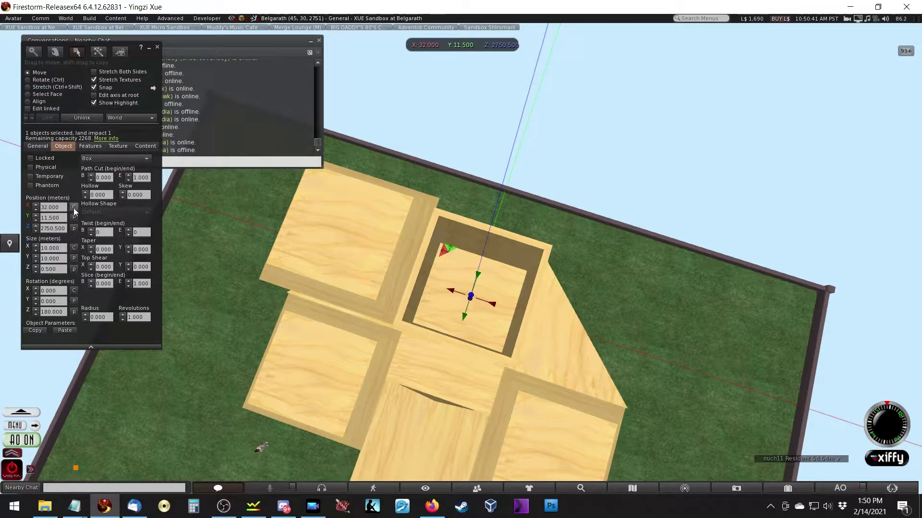
{"action": "left_click", "coordinate": [328, 264]}
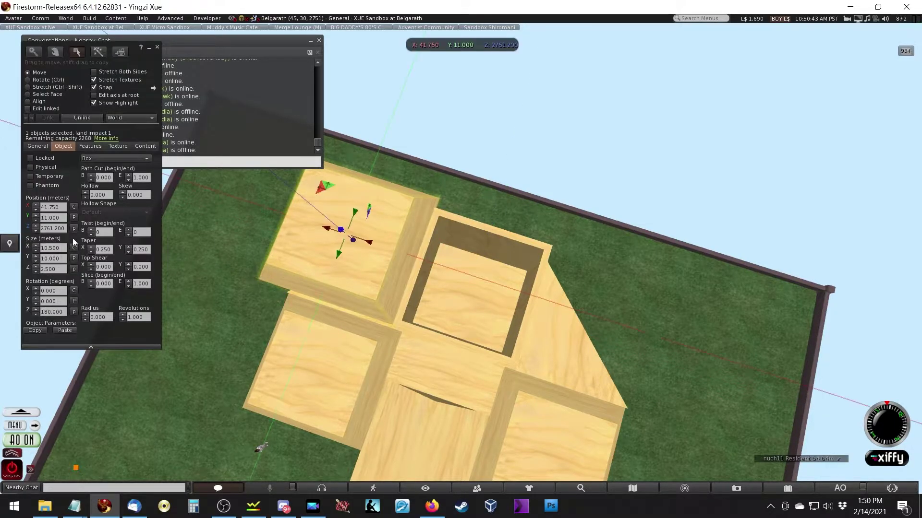
{"action": "left_click", "coordinate": [464, 294]}
{"action": "left_click_drag", "start_coordinate": [483, 308], "coordinate": [537, 269], "text": "ctrl+alt"}
{"action": "left_click_drag", "start_coordinate": [438, 249], "coordinate": [580, 174]}
{"action": "left_click_drag", "start_coordinate": [447, 171], "coordinate": [479, 185], "text": "ctrl+alt"}
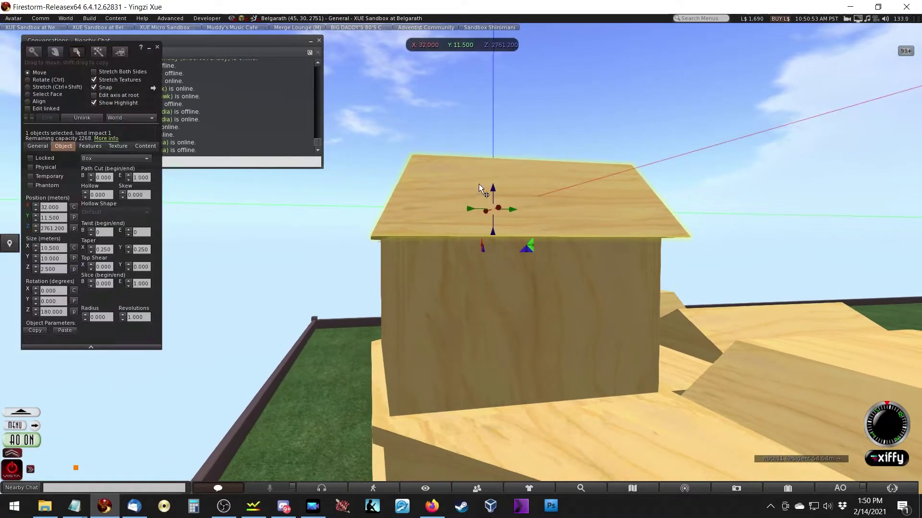
{"action": "left_click_drag", "start_coordinate": [494, 238], "coordinate": [635, 196]}
{"action": "key", "text": "Escape"}
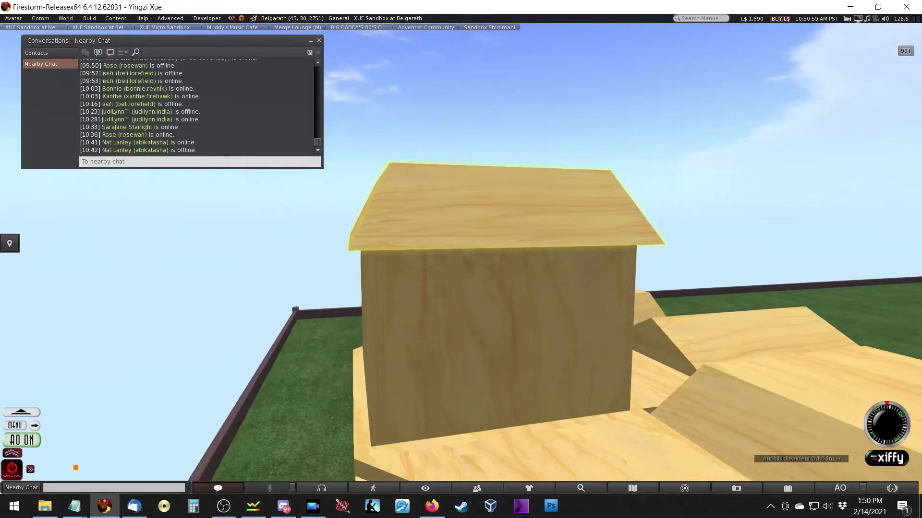
Reshape the upper roof into a pyramid by setting its X and Y taper to 1 and its Z size to 5 m
{"action": "key", "text": "ctrl+b"}
{"action": "double_click", "coordinate": [111, 251]}
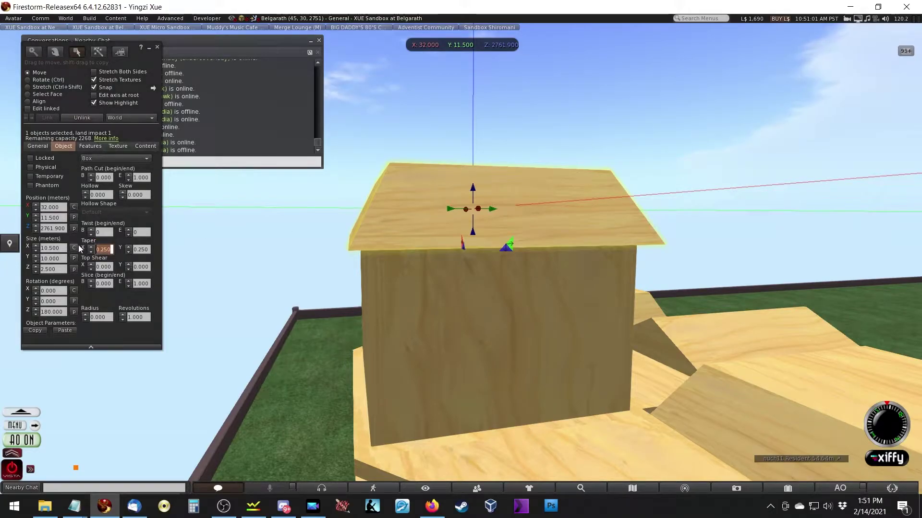
{"action": "type", "text": "1"}
{"action": "key", "text": "Tab"}
{"action": "type", "text": "1"}
{"action": "key", "text": "Tab"}
{"action": "key", "text": "Tab"}
{"action": "left_click_drag", "start_coordinate": [500, 229], "coordinate": [565, 203], "text": "alt"}
{"action": "key", "text": "ctrl+shift"}
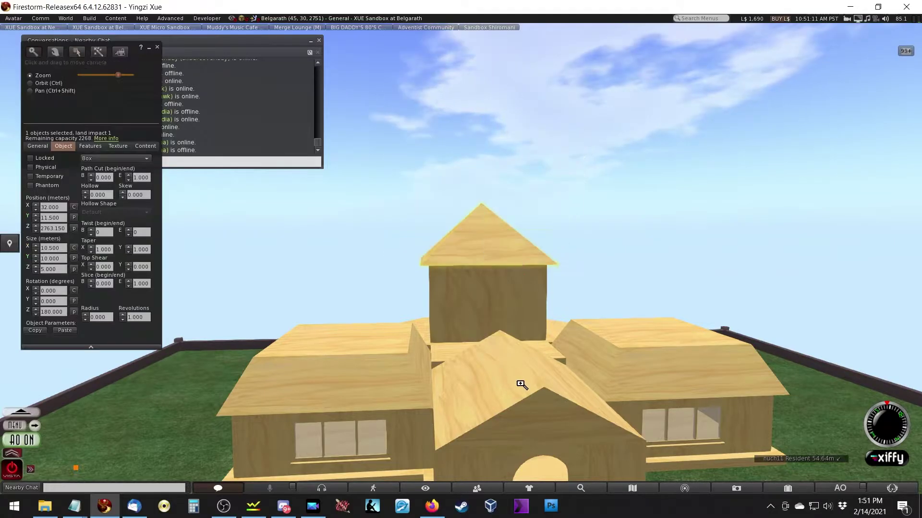
Examine the house with its pyramid roof from the front, close up at the upper storey and from a distance
{"action": "key", "text": "Escape"}
{"action": "left_click_drag", "start_coordinate": [456, 239], "coordinate": [500, 226], "text": "alt"}
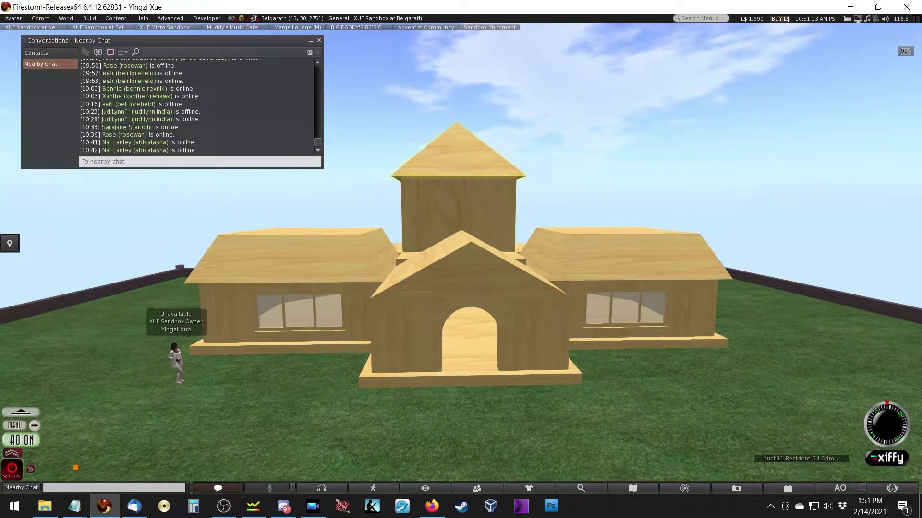
{"action": "left_click", "coordinate": [206, 267], "text": "alt"}
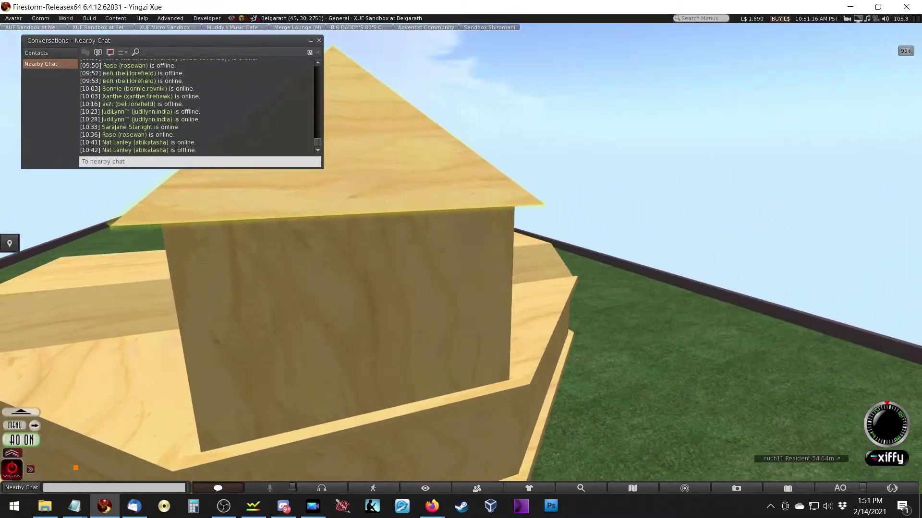
{"action": "left_click", "coordinate": [358, 273], "text": "alt"}
{"action": "left_click_drag", "start_coordinate": [359, 273], "coordinate": [290, 259], "text": "alt"}
{"action": "scroll", "coordinate": [444, 259], "scroll_direction": "down", "scroll_amount": 10}
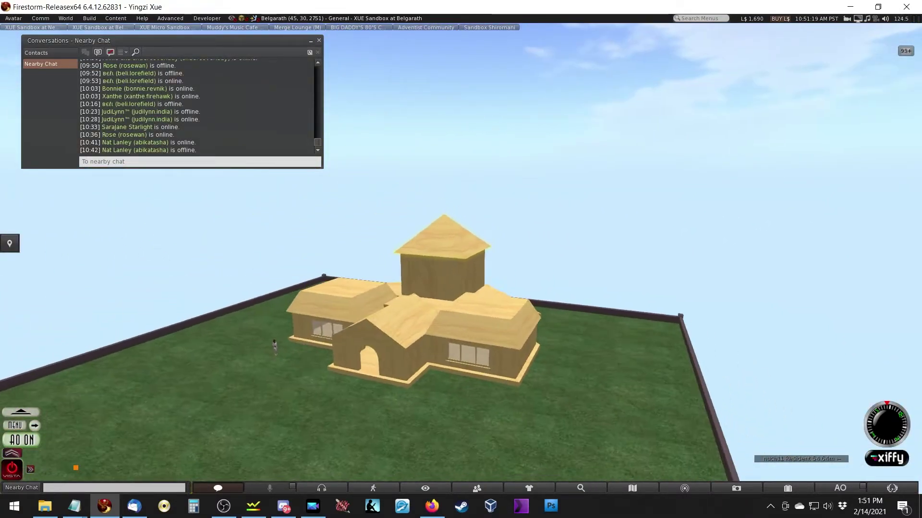
Select all pieces of the window in the wing left of the entrance, including its sill
{"action": "key", "text": "ctrl+3"}
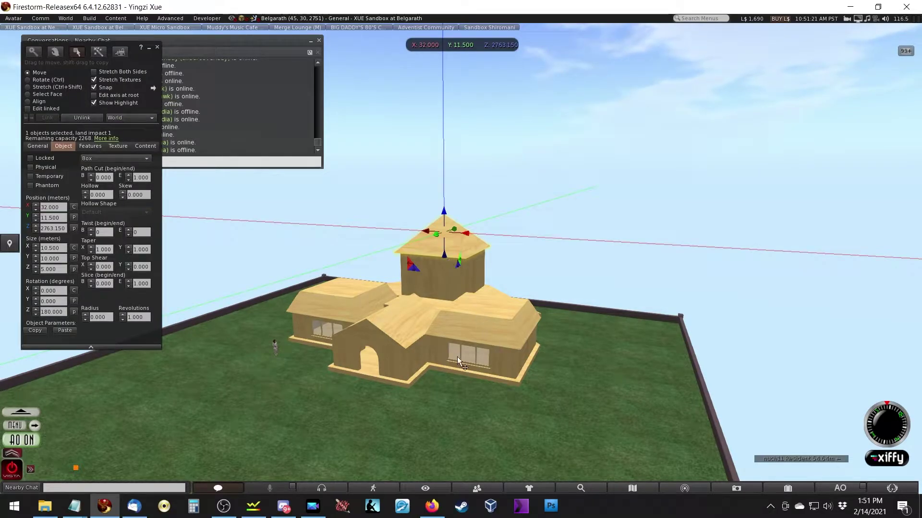
{"action": "left_click_drag", "start_coordinate": [429, 271], "coordinate": [403, 268], "text": "alt"}
{"action": "left_click", "coordinate": [366, 284], "text": "alt"}
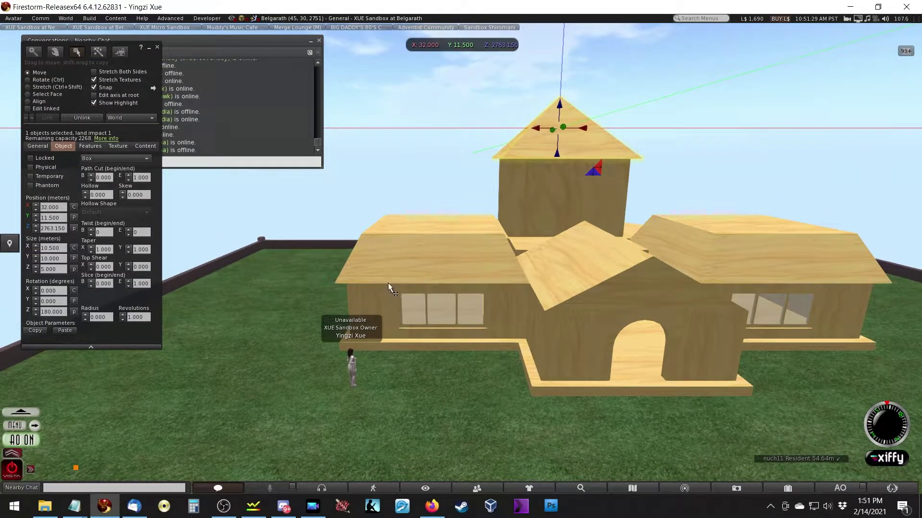
{"action": "left_click_drag", "start_coordinate": [389, 284], "coordinate": [497, 346]}
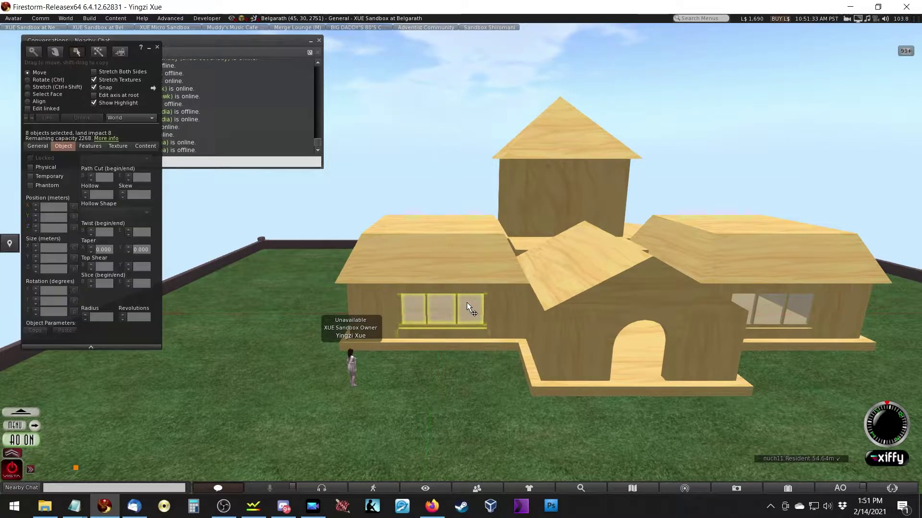
Try linking the window together with its sill and moving it sideways out of the wall
{"action": "key", "text": "ctrl+l"}
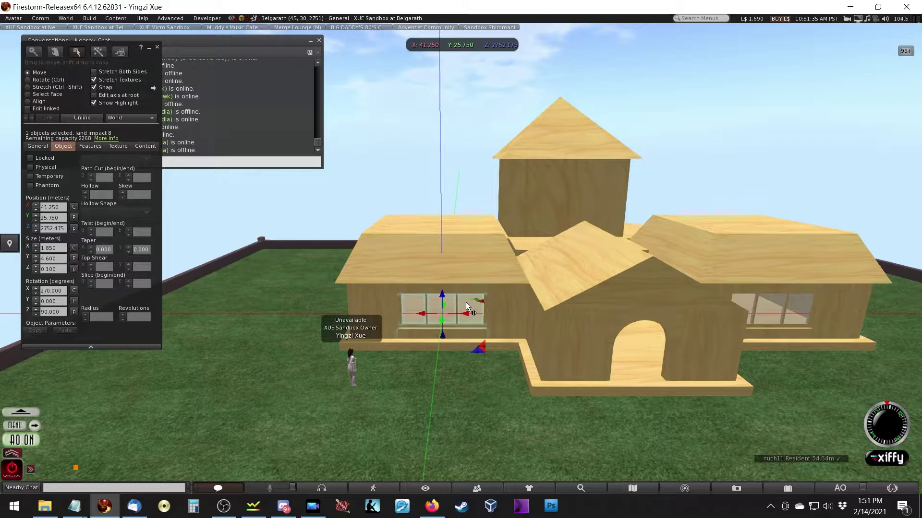
{"action": "left_click_drag", "start_coordinate": [465, 310], "coordinate": [356, 327]}
{"action": "key", "text": "ctrl"}
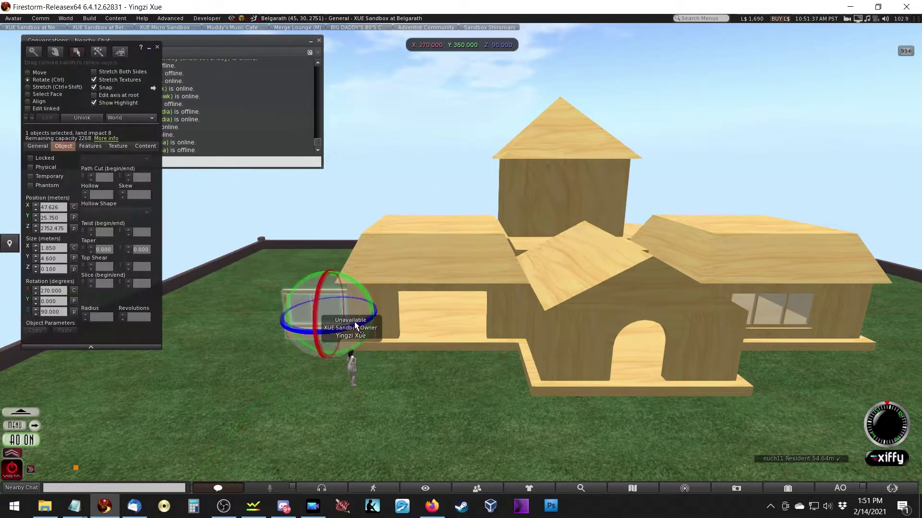
{"action": "key", "text": "ctrl+z"}
{"action": "key", "text": "ctrl+shift+l"}
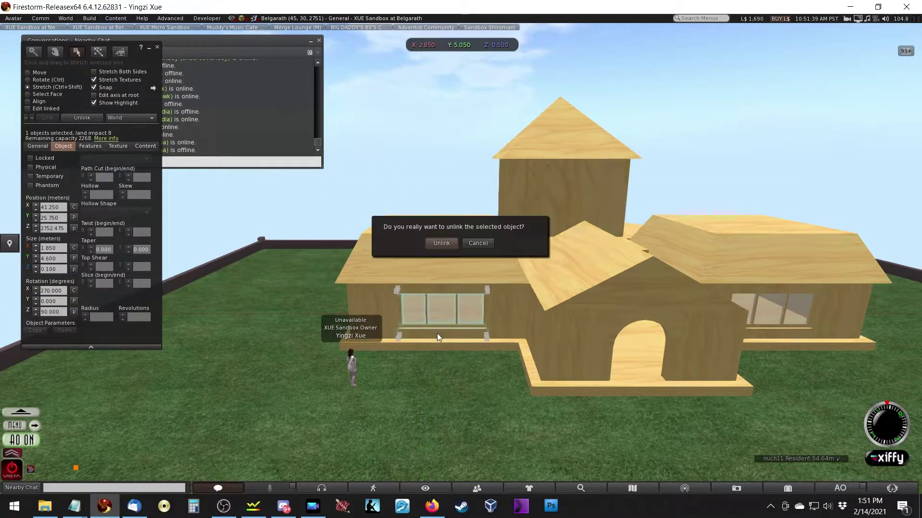
{"action": "left_click", "coordinate": [442, 244]}
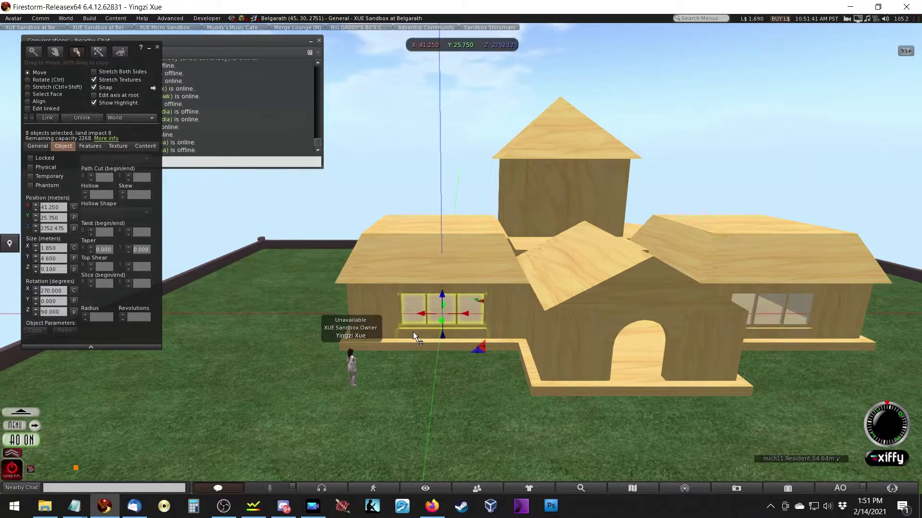
Link the window's seven pieces without the sill, and duplicate both the window and the sill straight up above the wing roof
{"action": "key", "text": "ctrl"}
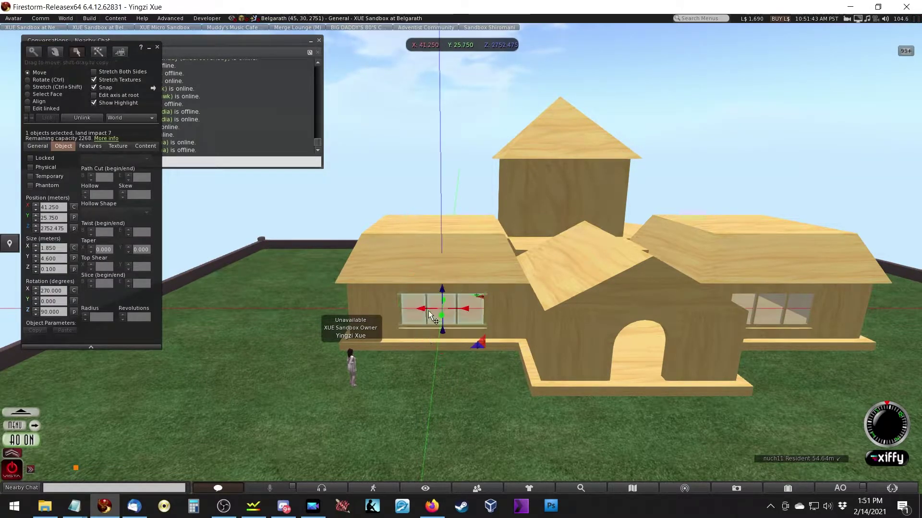
{"action": "left_click_drag", "start_coordinate": [433, 307], "coordinate": [438, 192]}
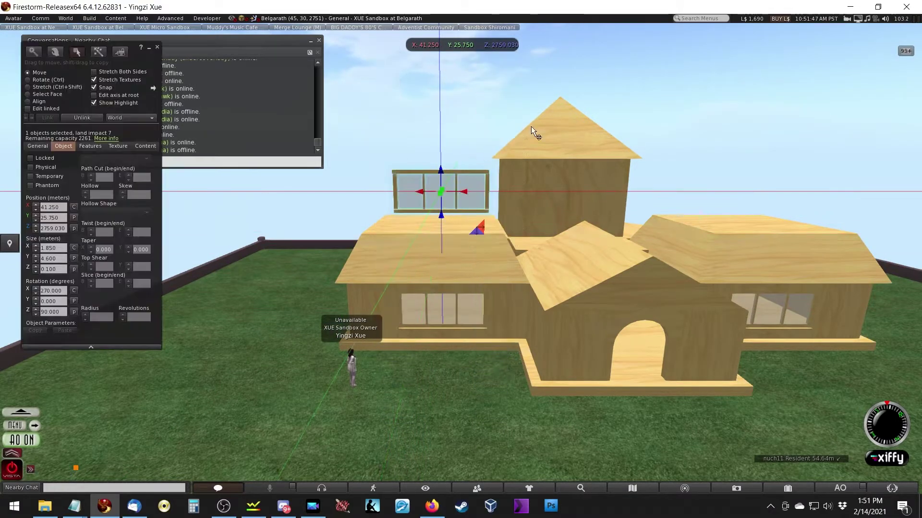
{"action": "key", "text": "Escape"}
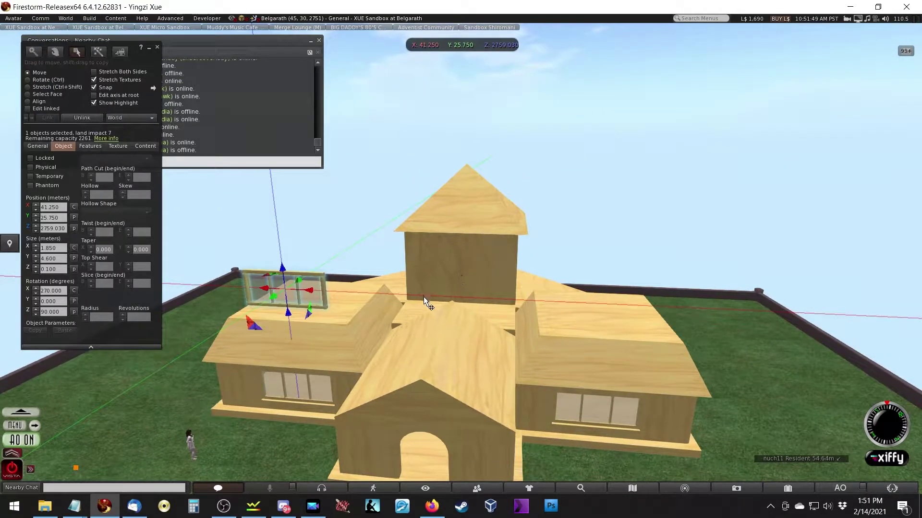
{"action": "left_click", "coordinate": [286, 405]}
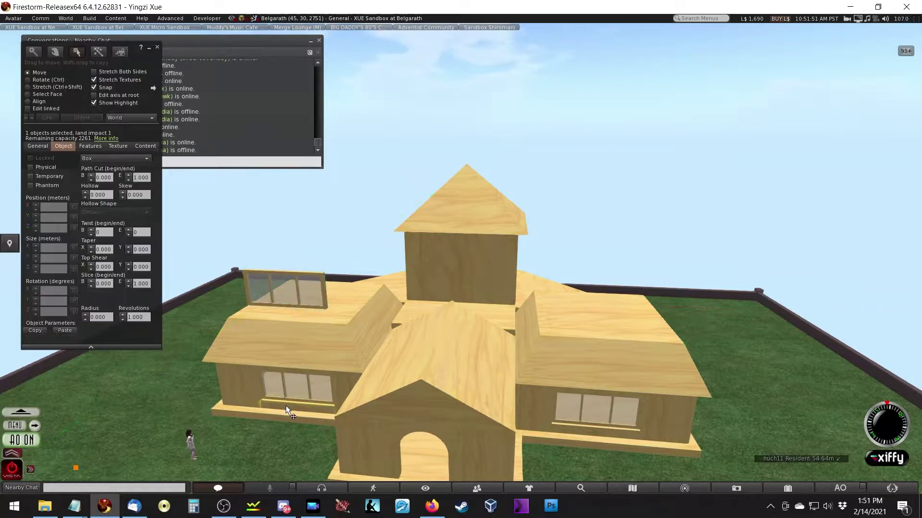
{"action": "left_click_drag", "start_coordinate": [297, 394], "coordinate": [294, 251], "text": "shift"}
Narrow the upper storey's front wall to a Y size of 1.1 m as a strip at its left end, X 35.95
{"action": "left_click", "coordinate": [461, 280]}
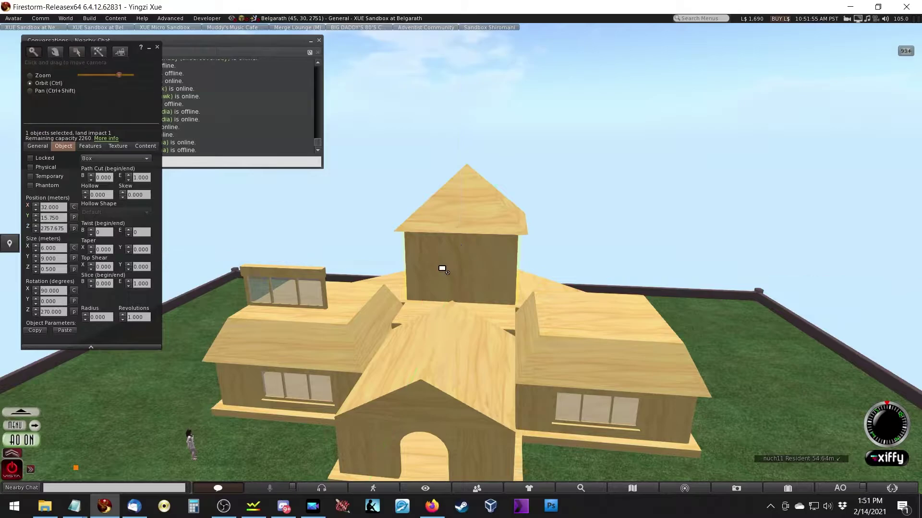
{"action": "left_click", "coordinate": [466, 261], "text": "alt"}
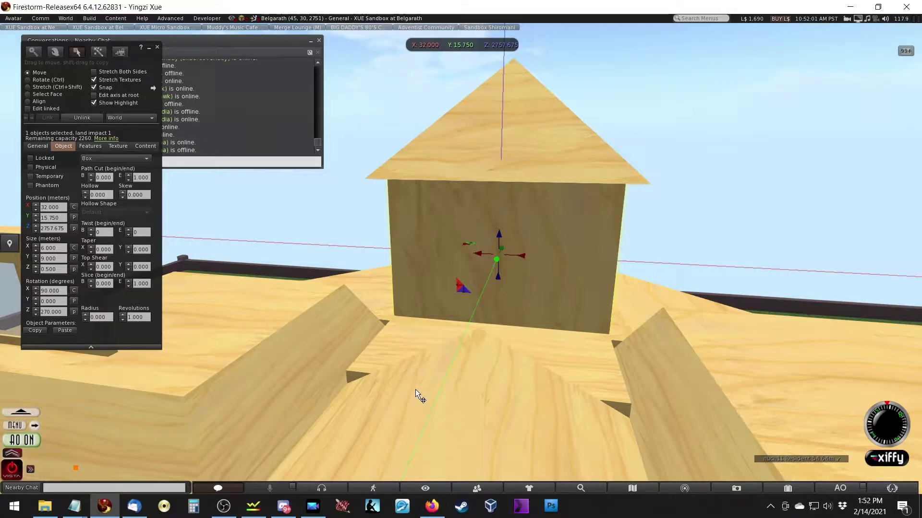
{"action": "left_click_drag", "start_coordinate": [611, 258], "coordinate": [423, 384], "text": "ctrl+shift"}
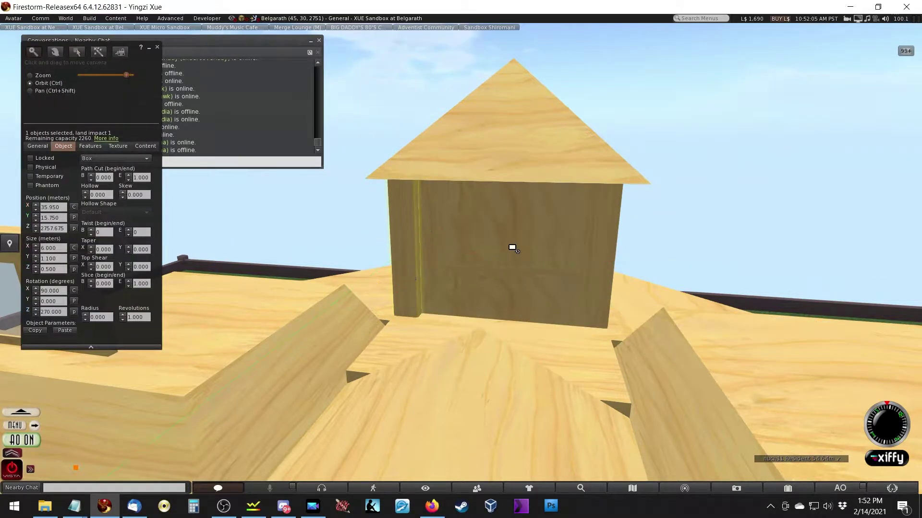
{"action": "key", "text": "ctrl+z"}
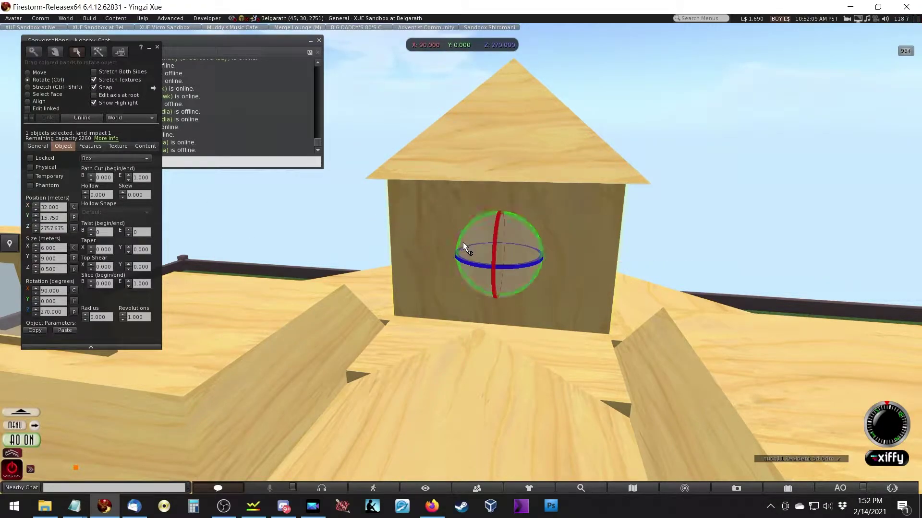
{"action": "left_click", "coordinate": [463, 243], "text": "ctrl"}
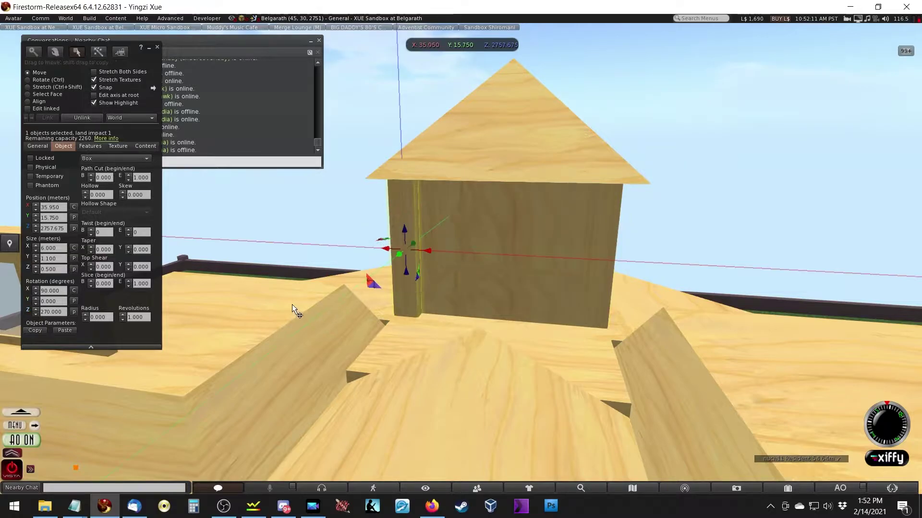
{"action": "key", "text": "Escape"}
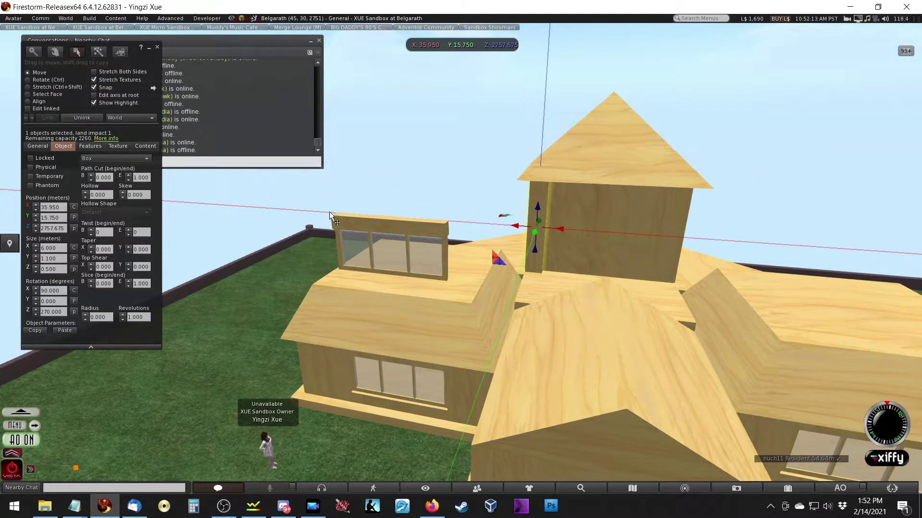
Move the duplicated window to X 32 and Y 18.3, in front of the upper storey's open side
{"action": "left_click", "coordinate": [354, 255]}
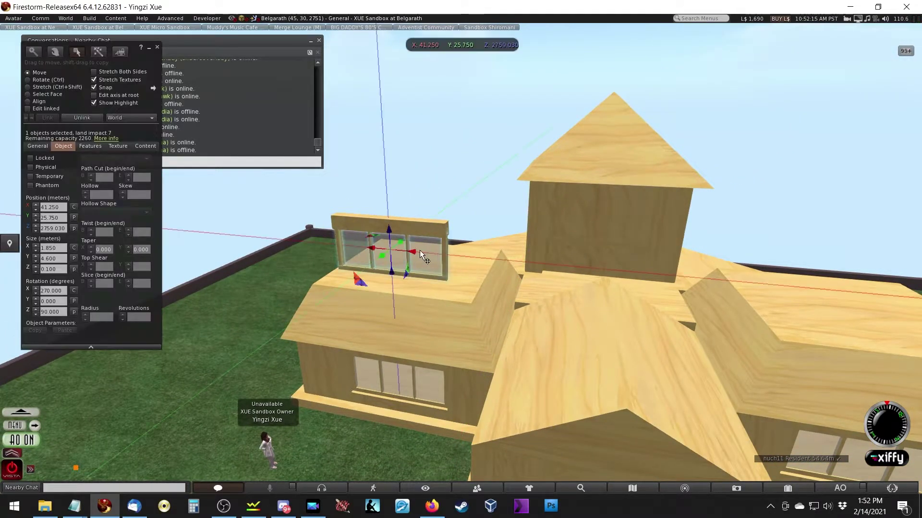
{"action": "left_click_drag", "start_coordinate": [414, 250], "coordinate": [609, 349]}
{"action": "left_click_drag", "start_coordinate": [612, 310], "coordinate": [461, 255], "text": "ctrl+alt"}
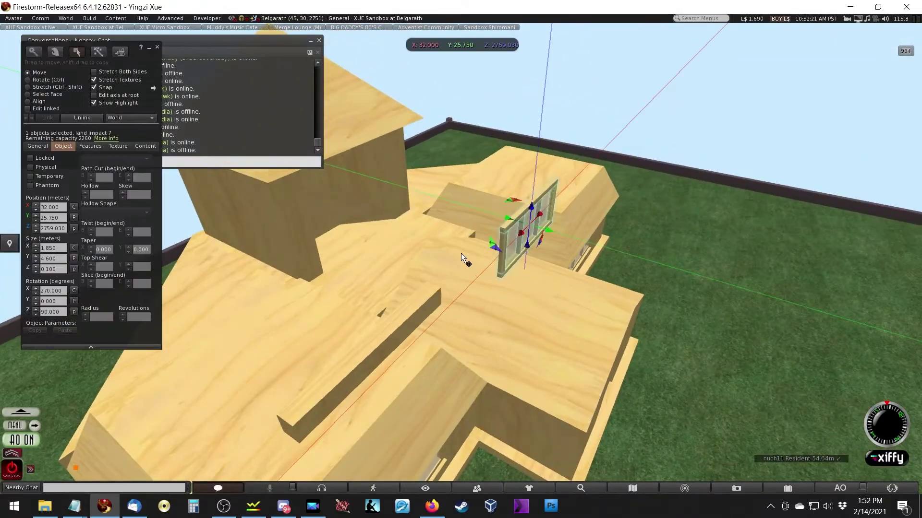
{"action": "left_click_drag", "start_coordinate": [549, 228], "coordinate": [297, 240]}
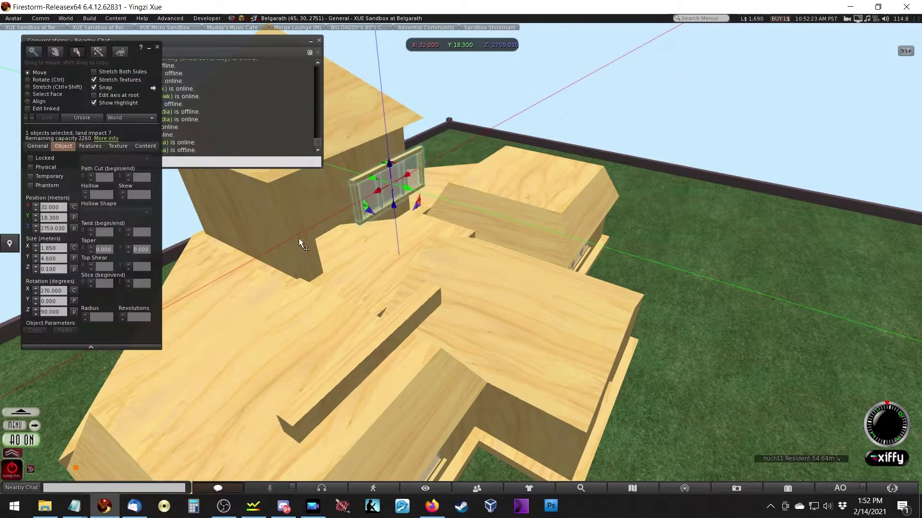
{"action": "key", "text": "Escape"}
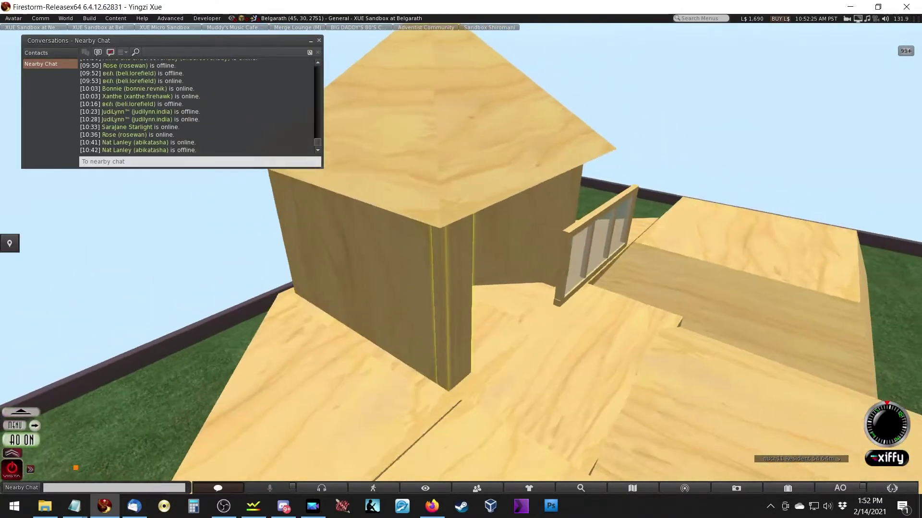
Align the duplicated window with the upper storey's front wall strip at Y 15.75
{"action": "left_click", "coordinate": [461, 298]}
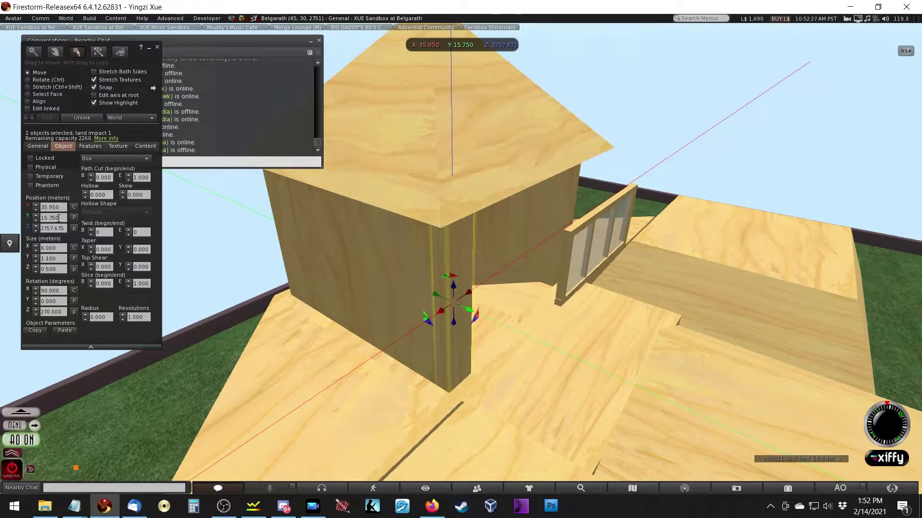
{"action": "left_click", "coordinate": [611, 222]}
{"action": "left_click_drag", "start_coordinate": [621, 244], "coordinate": [519, 312]}
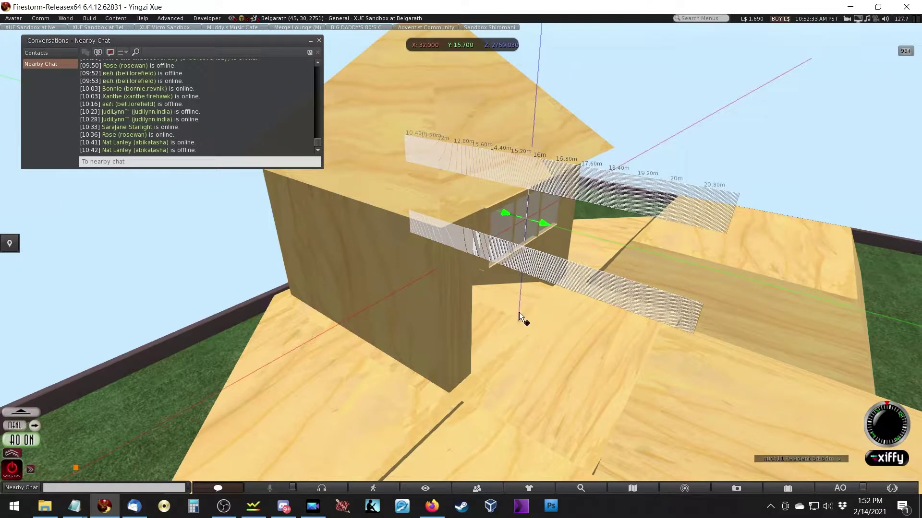
{"action": "left_click", "coordinate": [517, 233], "text": "alt"}
{"action": "left_click_drag", "start_coordinate": [491, 231], "coordinate": [477, 298]}
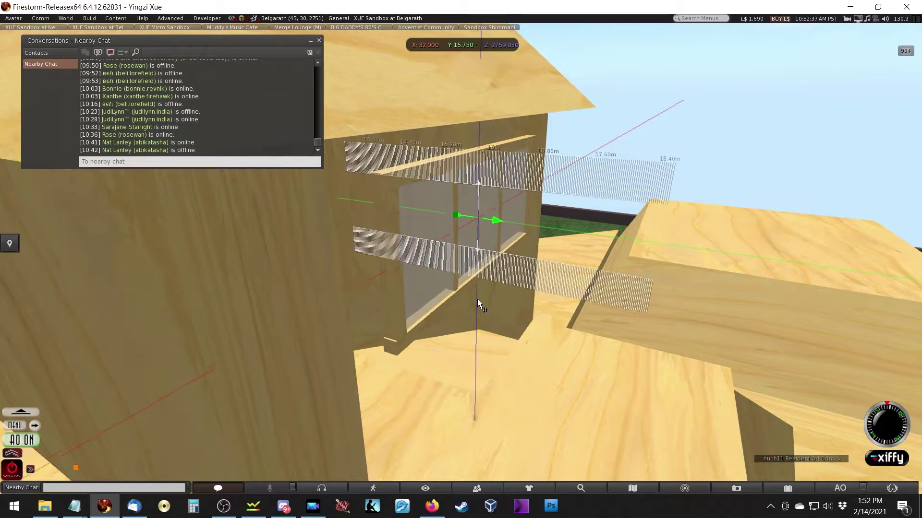
{"action": "key", "text": "Escape"}
{"action": "key", "text": "ctrl+3"}
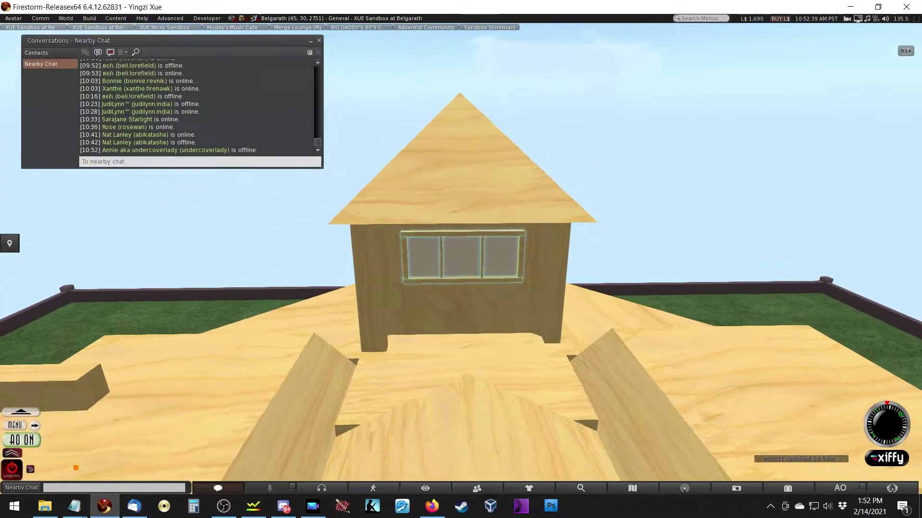
Set the front window's Z position to 2757.675 and duplicate it straight up to Z 2759.05 as a second row
{"action": "left_click", "coordinate": [300, 301]}
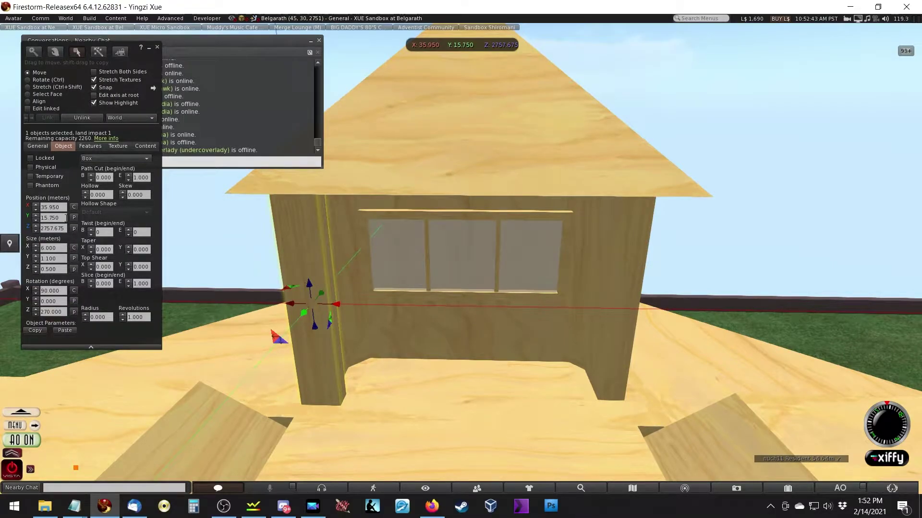
{"action": "left_click", "coordinate": [473, 245]}
{"action": "left_click", "coordinate": [64, 229]}
{"action": "type", "text": "2757.675"}
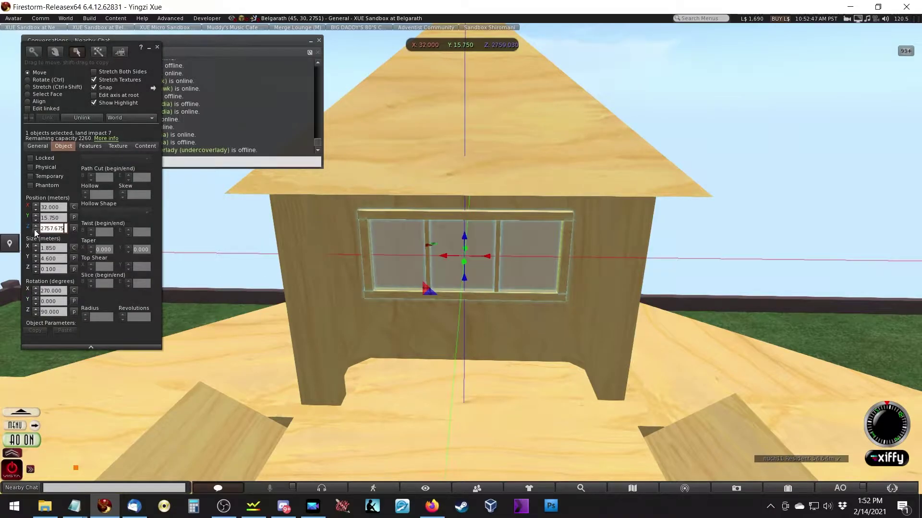
{"action": "key", "text": "Tab"}
{"action": "key", "text": "Escape"}
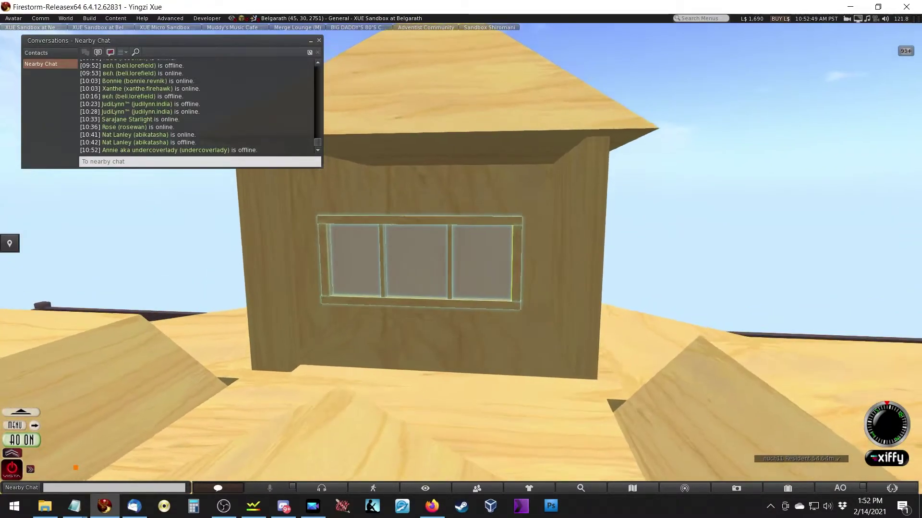
{"action": "key", "text": "ctrl+3"}
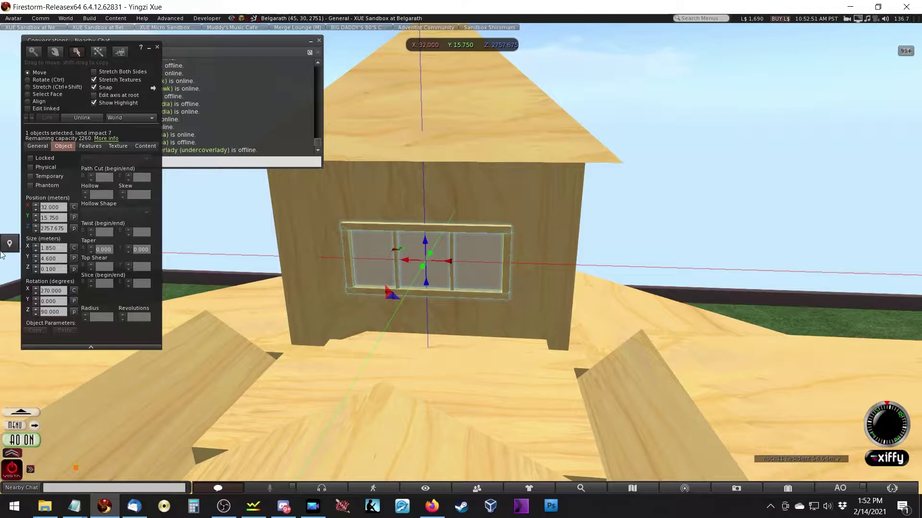
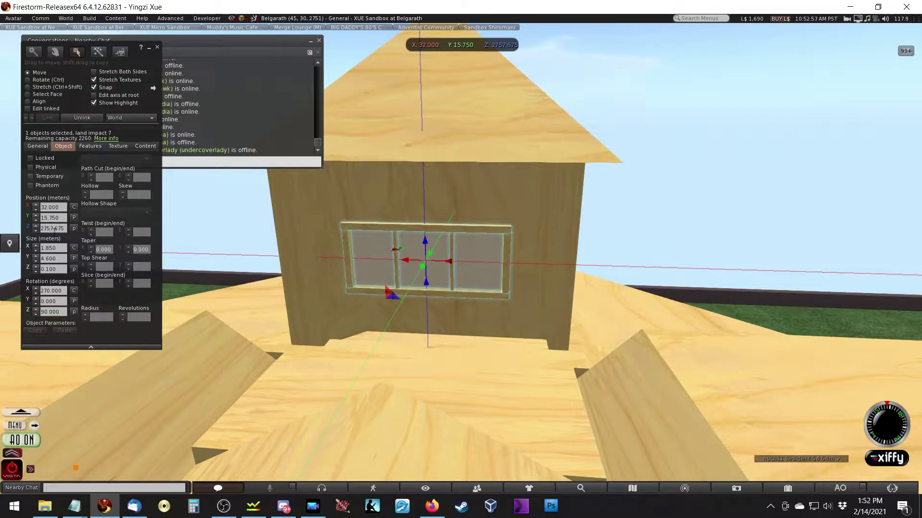
{"action": "left_click_drag", "start_coordinate": [426, 239], "coordinate": [525, 218]}
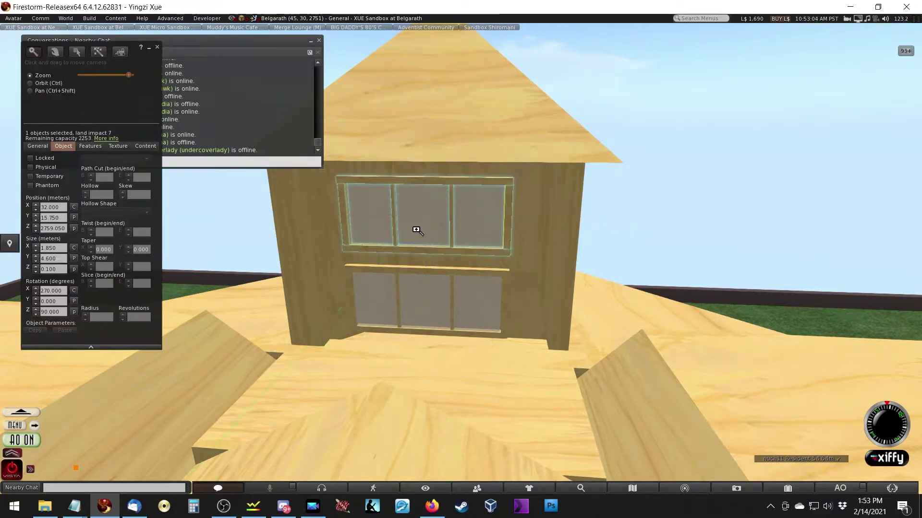
Bring the floating duplicate sill over to the upper storey and set its Y position to 15.75, in line with the windows
{"action": "left_click", "coordinate": [11, 294]}
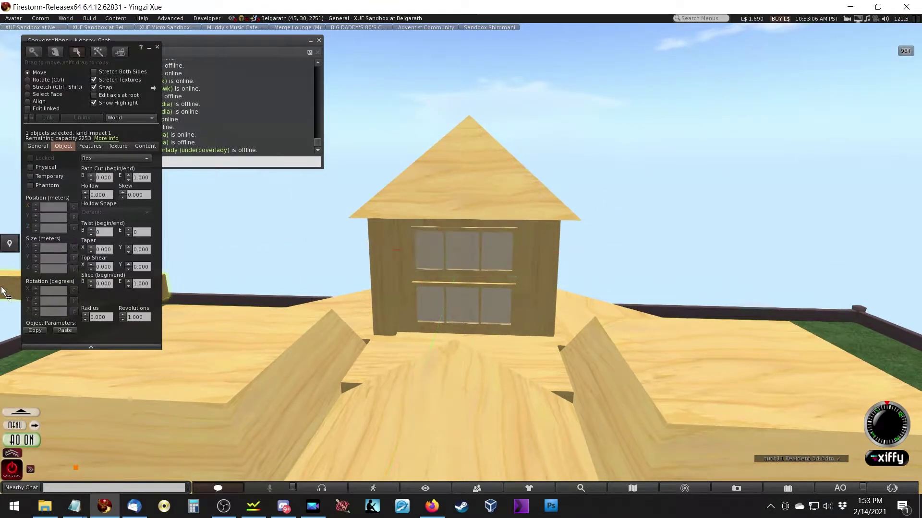
{"action": "left_click", "coordinate": [270, 265], "text": "alt"}
{"action": "key", "text": "ctrl+3"}
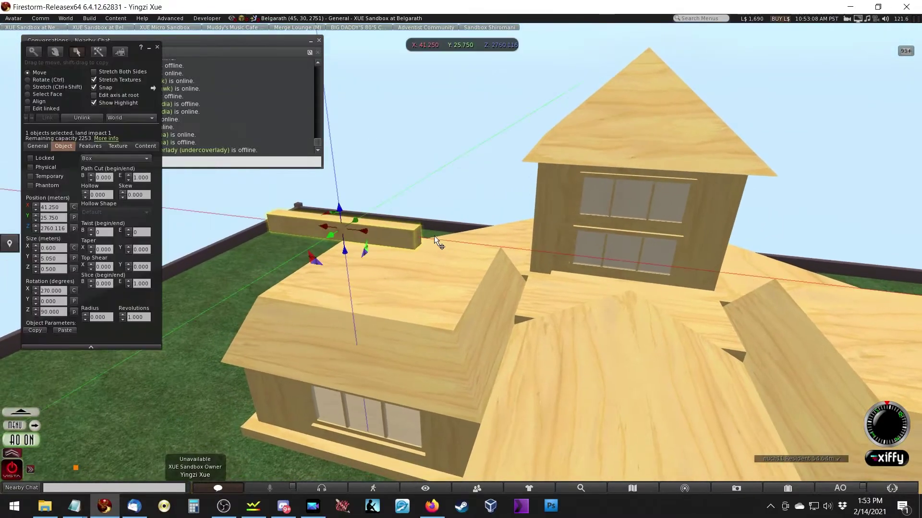
{"action": "left_click_drag", "start_coordinate": [335, 239], "coordinate": [436, 277]}
{"action": "left_click", "coordinate": [455, 249], "text": "alt"}
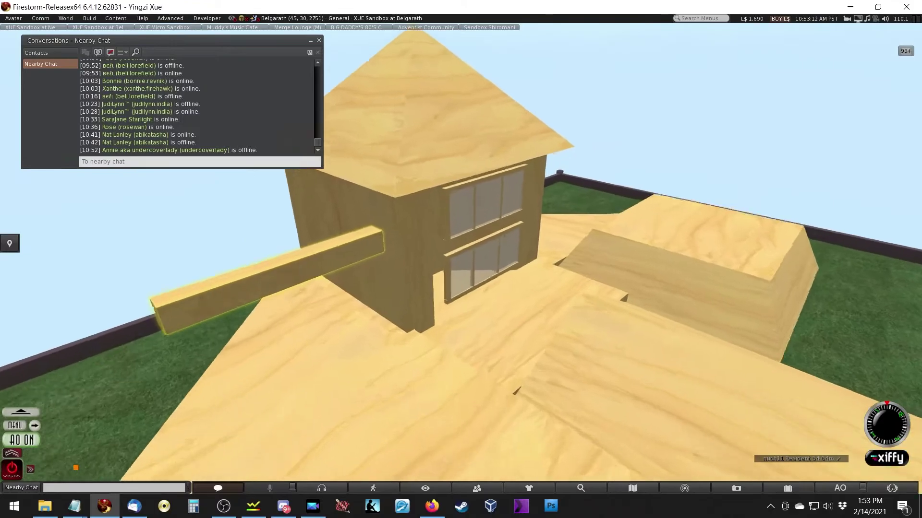
{"action": "left_click", "coordinate": [456, 213]}
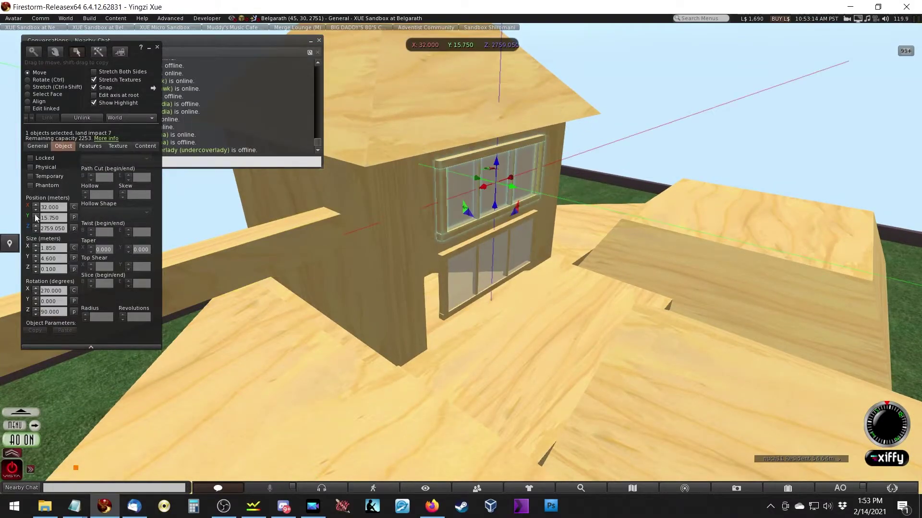
{"action": "left_click", "coordinate": [226, 248]}
{"action": "left_click", "coordinate": [57, 219]}
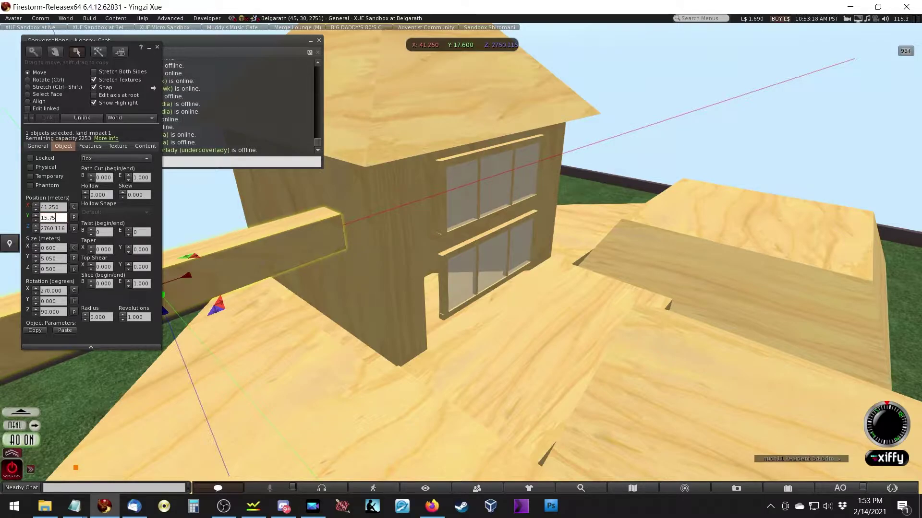
{"action": "key", "text": "Tab"}
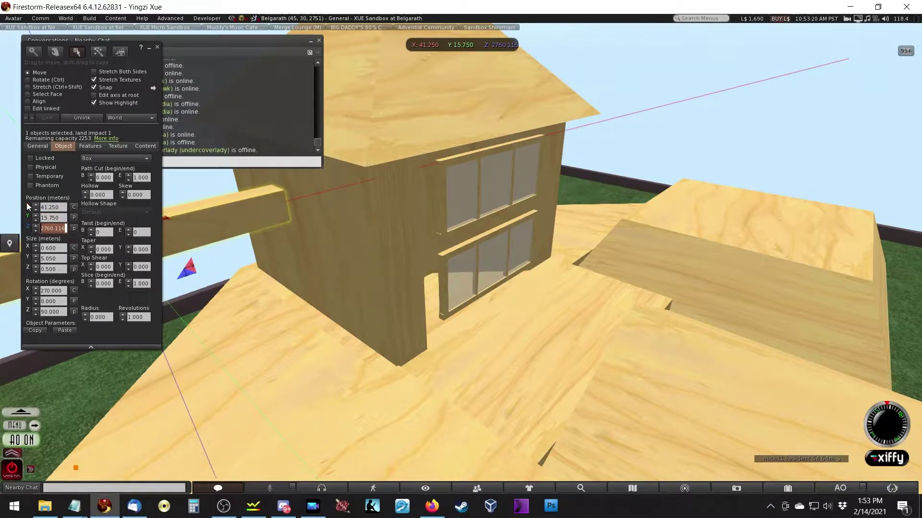
{"action": "left_click_drag", "start_coordinate": [347, 207], "coordinate": [323, 261], "text": "alt"}
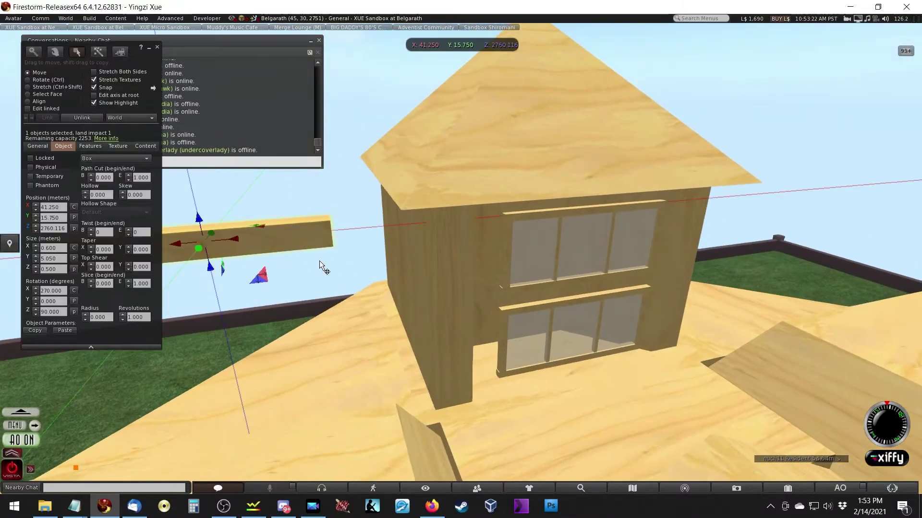
Move the sill to X 32 and lower it to Z 2757.65, between the two windows
{"action": "left_click_drag", "start_coordinate": [236, 239], "coordinate": [462, 260]}
{"action": "left_click", "coordinate": [454, 244]}
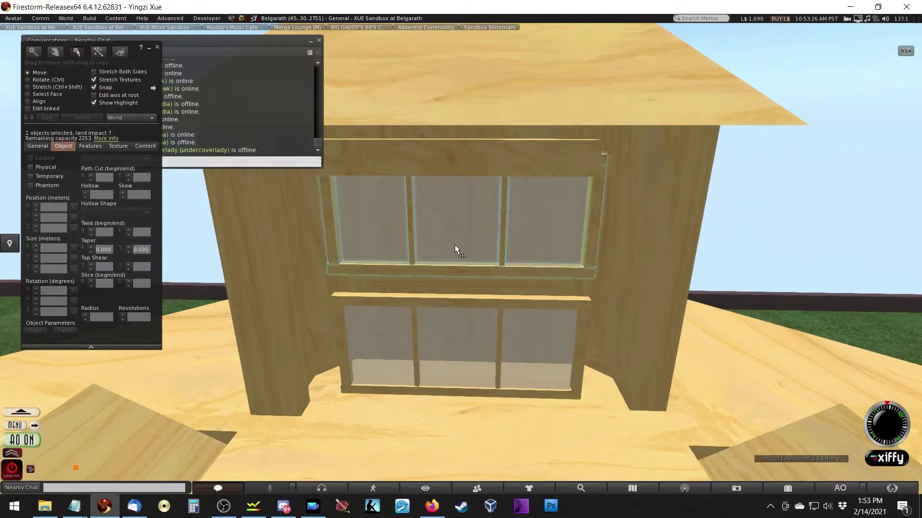
{"action": "left_click", "coordinate": [463, 171]}
{"action": "left_click_drag", "start_coordinate": [463, 160], "coordinate": [569, 289]}
{"action": "left_click", "coordinate": [453, 272], "text": "alt"}
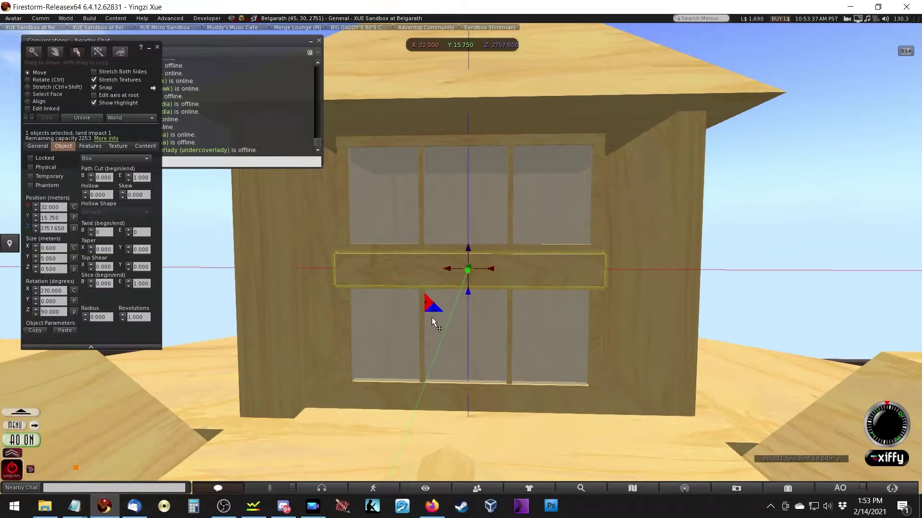
Position the lower window at Z 2756.25, directly beneath the sill
{"action": "left_click", "coordinate": [417, 335]}
{"action": "left_click_drag", "start_coordinate": [468, 305], "coordinate": [460, 258]}
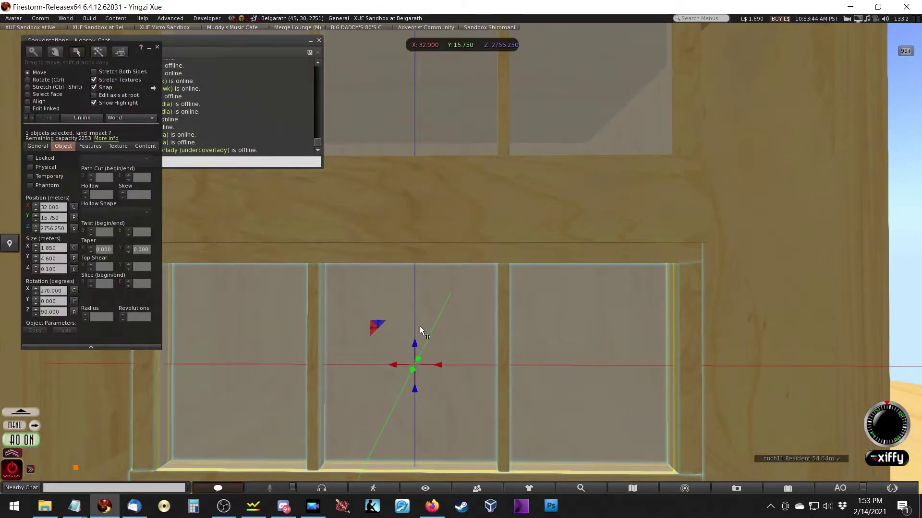
{"action": "left_click_drag", "start_coordinate": [421, 331], "coordinate": [519, 369]}
{"action": "key", "text": "Escape"}
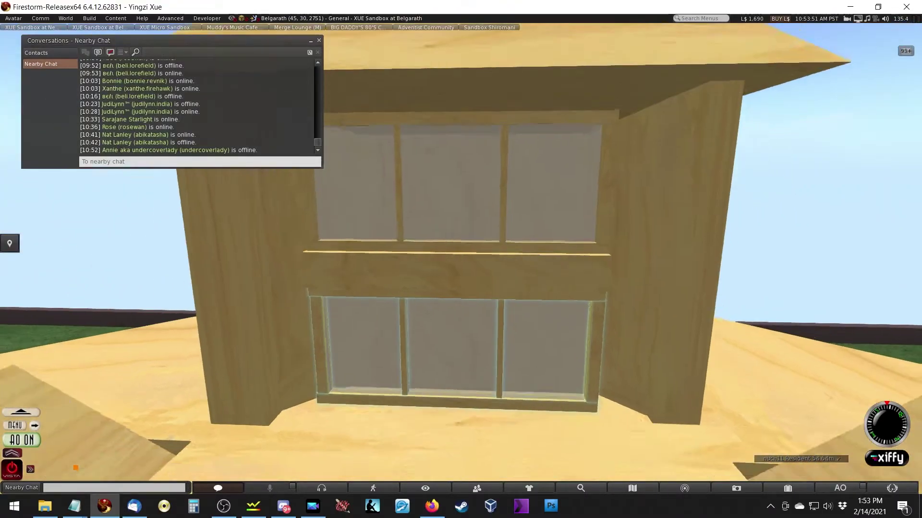
Select both windows and the sill between them and adjust their height together in the wall opening
{"action": "key", "text": "ctrl+b"}
{"action": "left_click", "coordinate": [445, 220], "text": "shift"}
{"action": "left_click", "coordinate": [450, 278], "text": "shift"}
{"action": "left_click_drag", "start_coordinate": [460, 290], "coordinate": [529, 265]}
{"action": "left_click", "coordinate": [460, 248], "text": "alt"}
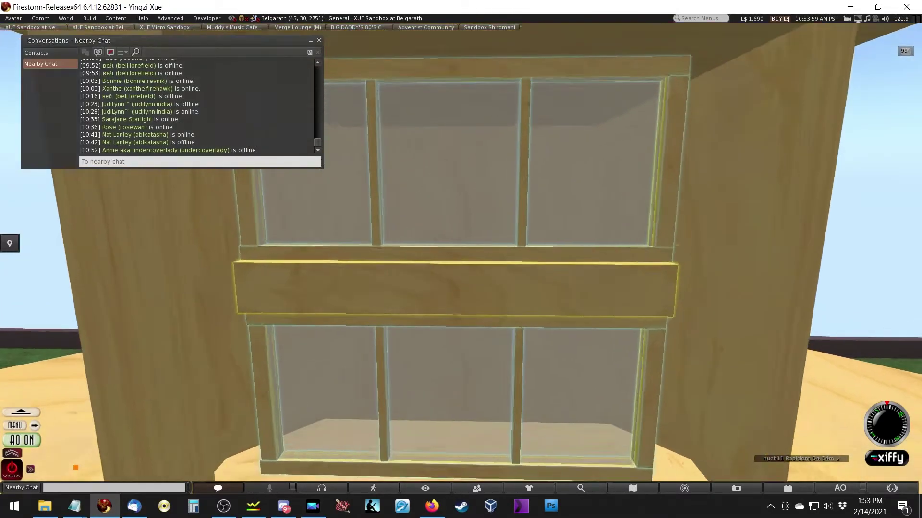
{"action": "left_click_drag", "start_coordinate": [453, 263], "coordinate": [539, 287]}
{"action": "left_click", "coordinate": [504, 241], "text": "alt"}
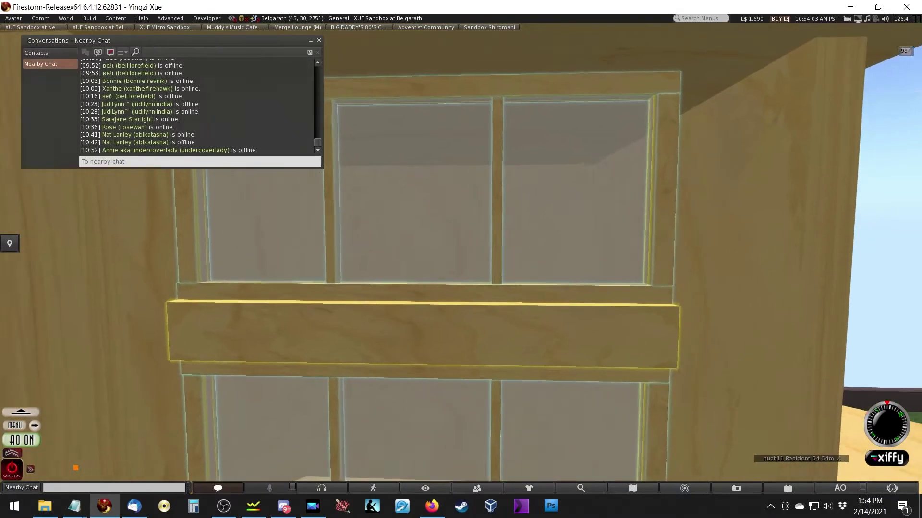
{"action": "key", "text": "Escape"}
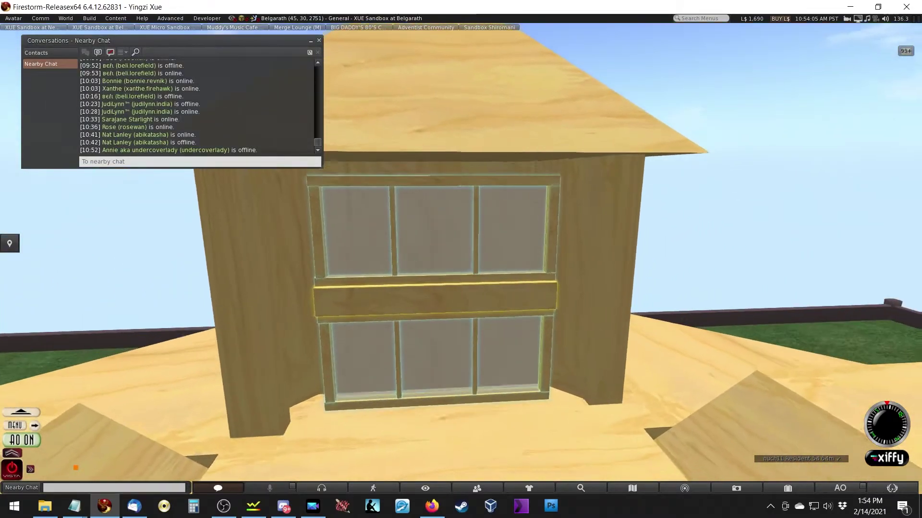
Try to close the gap beside the windows with a copy of the left wall strip at X 35.25, and undo it
{"action": "left_click", "coordinate": [340, 212], "text": "alt"}
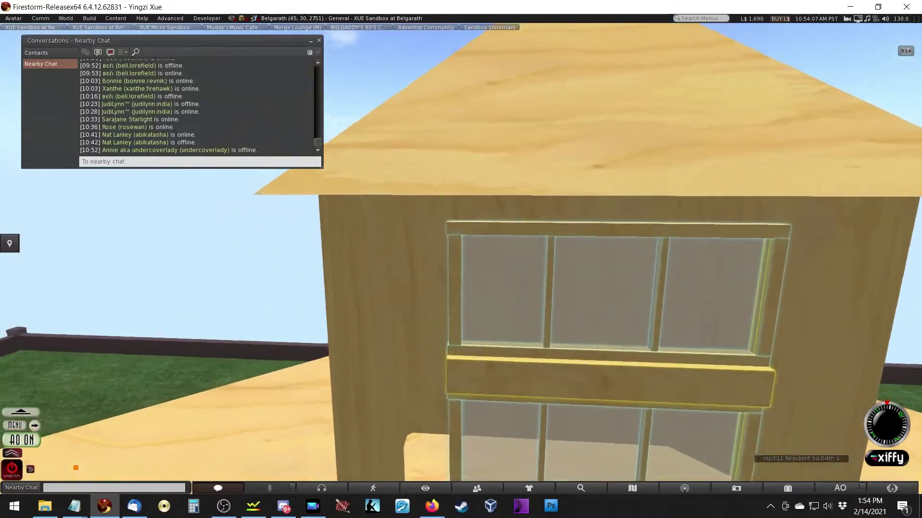
{"action": "left_click", "coordinate": [424, 351]}
{"action": "left_click", "coordinate": [390, 373], "text": "alt"}
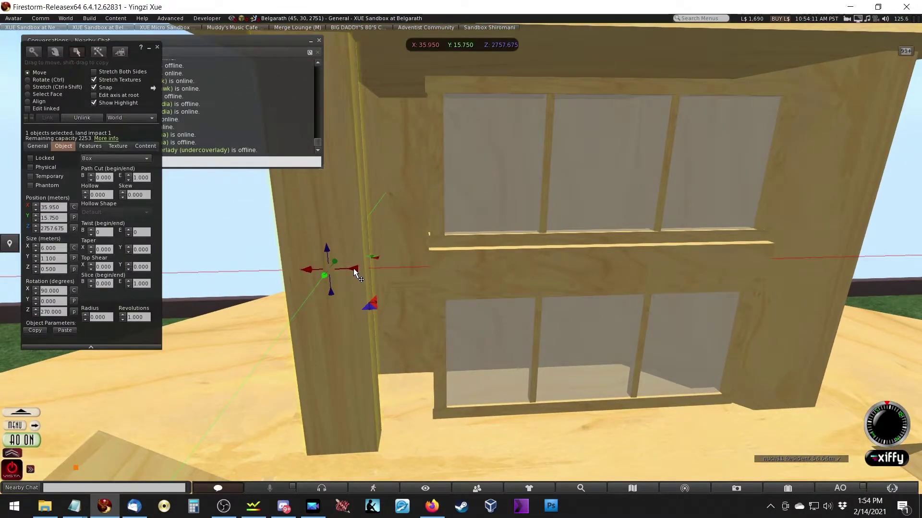
{"action": "left_click_drag", "start_coordinate": [353, 268], "coordinate": [385, 346]}
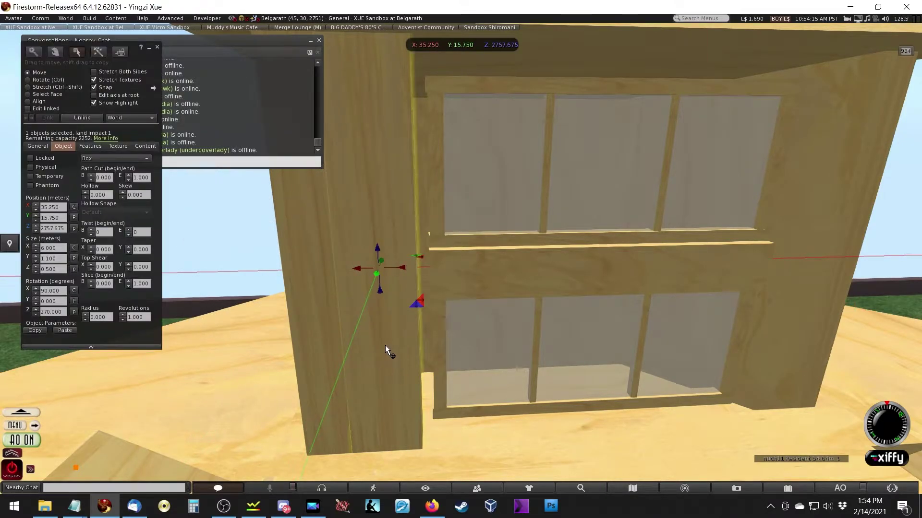
{"action": "key", "text": "ctrl+z"}
Widen the left wall strip to a Y size of 2 m, X 35.5, so it reaches the window frames
{"action": "left_click_drag", "start_coordinate": [368, 270], "coordinate": [433, 380]}
{"action": "scroll", "coordinate": [461, 259], "scroll_direction": "up", "scroll_amount": 5}
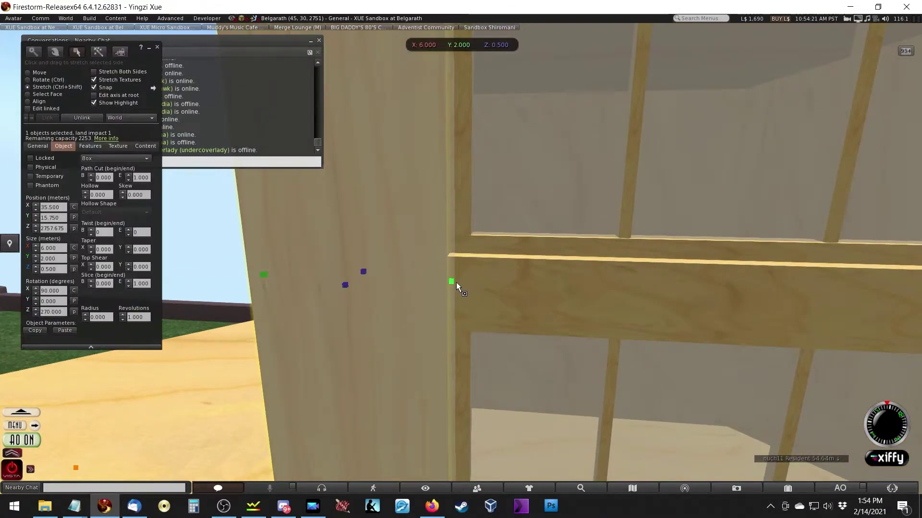
{"action": "left_click_drag", "start_coordinate": [456, 283], "coordinate": [449, 259]}
Duplicate the widened wall strip to the other side of the windows and place it at X 28.5 against the side wall
{"action": "left_click_drag", "start_coordinate": [437, 202], "coordinate": [621, 298]}
{"action": "key", "text": "Escape"}
{"action": "key", "text": "ctrl+b"}
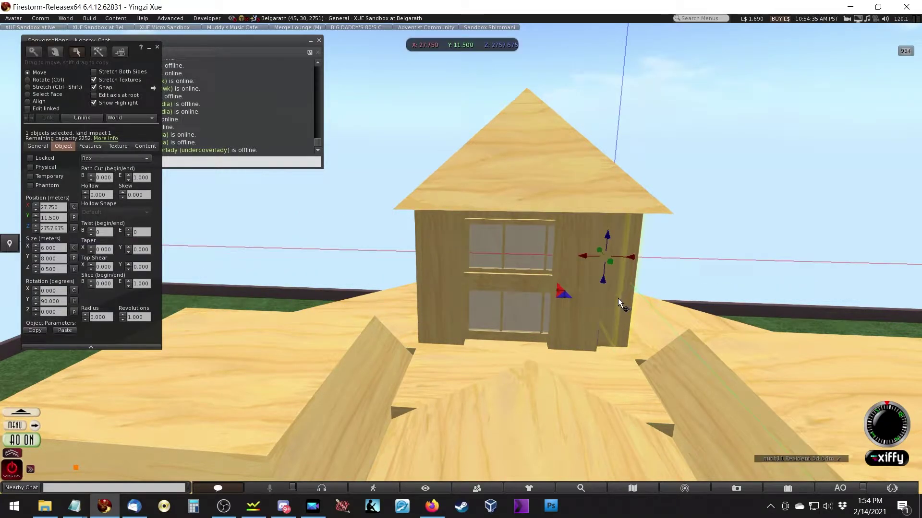
{"action": "key", "text": "Escape"}
{"action": "key", "text": "ctrl+b"}
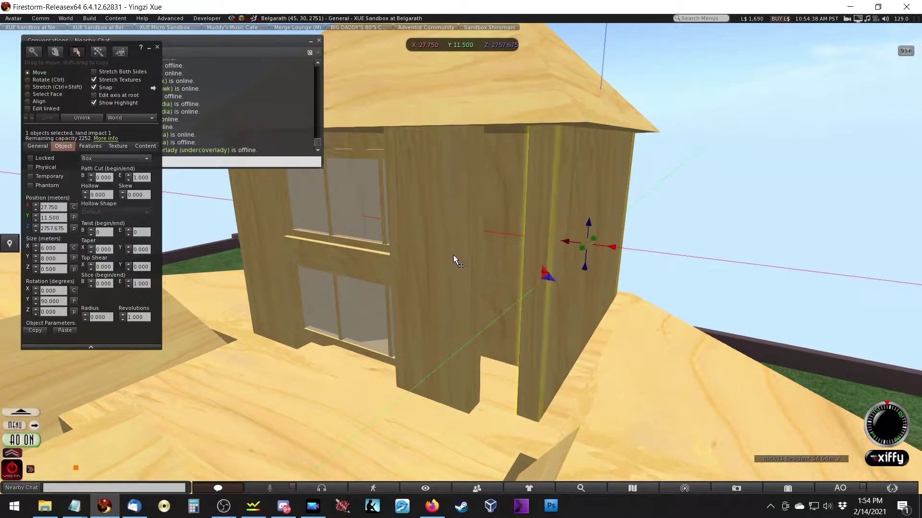
{"action": "left_click", "coordinate": [453, 254]}
{"action": "left_click_drag", "start_coordinate": [456, 282], "coordinate": [534, 240]}
Duplicate the middle sill below the lower window, with an X size of 0.45 m and Z 2754.925
{"action": "left_click", "coordinate": [461, 259]}
{"action": "key", "text": "ctrl+shift"}
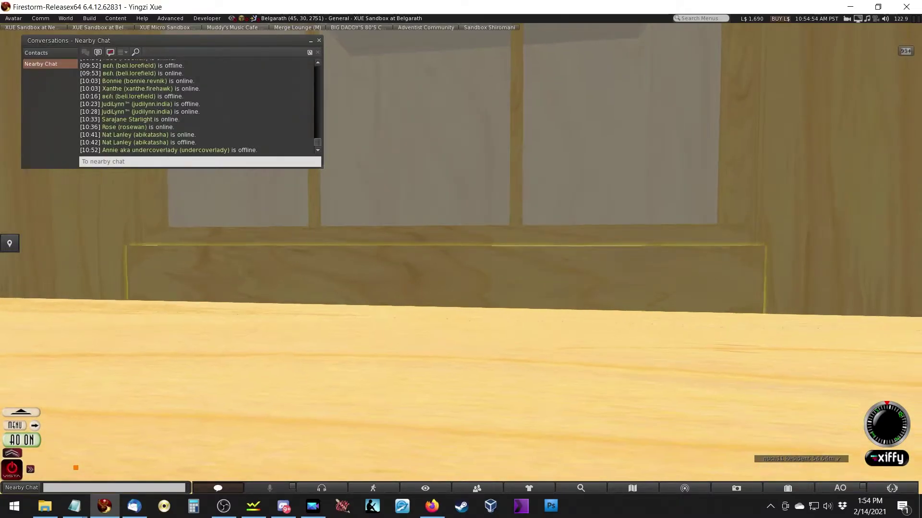
{"action": "left_click_drag", "start_coordinate": [421, 251], "coordinate": [477, 249]}
{"action": "left_click_drag", "start_coordinate": [478, 249], "coordinate": [387, 254], "text": "alt"}
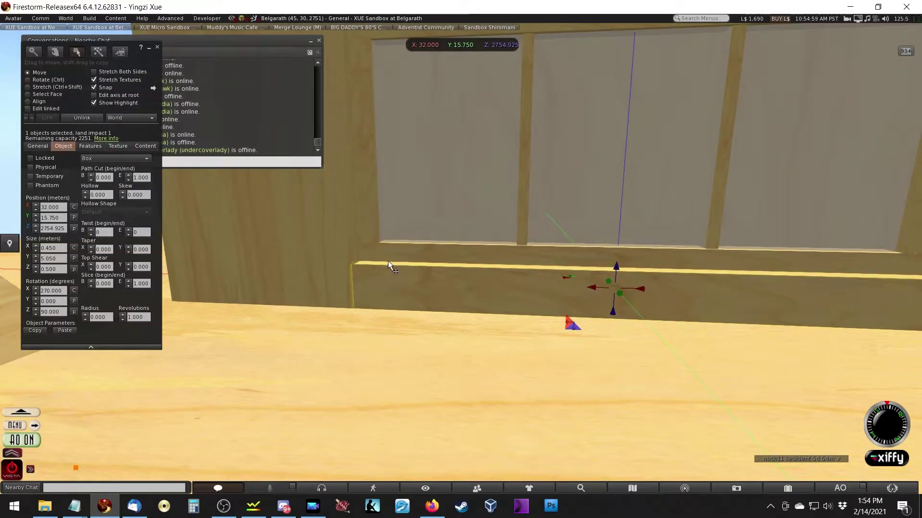
Duplicate the narrowed sill straight up to about Z 2760.3, filling the space between the upper window and the roof
{"action": "left_click_drag", "start_coordinate": [658, 190], "coordinate": [528, 84], "text": "alt"}
{"action": "left_click_drag", "start_coordinate": [438, 86], "coordinate": [470, 280], "text": "alt"}
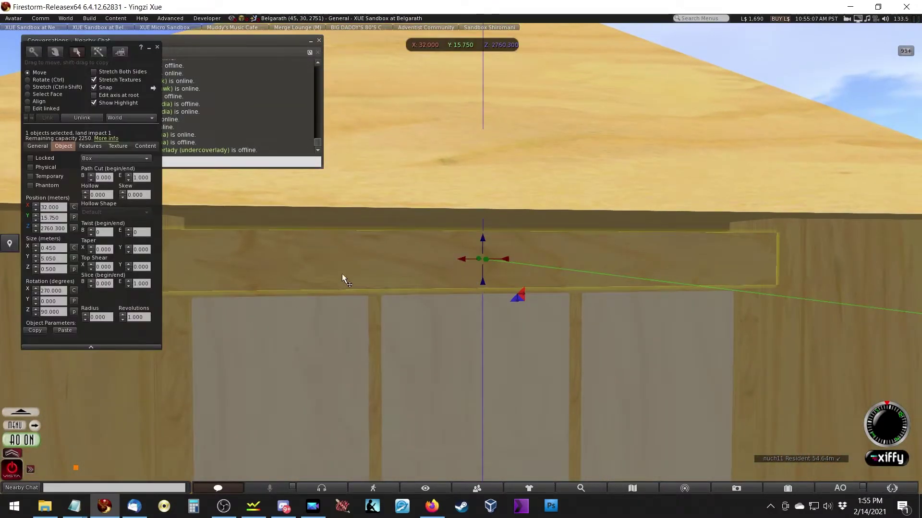
{"action": "left_click_drag", "start_coordinate": [147, 58], "coordinate": [863, 78]}
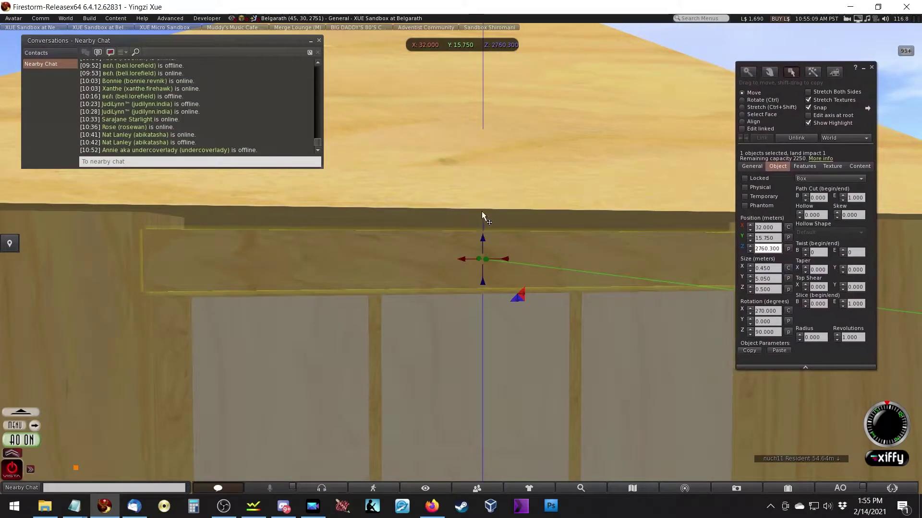
{"action": "left_click_drag", "start_coordinate": [483, 238], "coordinate": [624, 252]}
{"action": "key", "text": "Escape"}
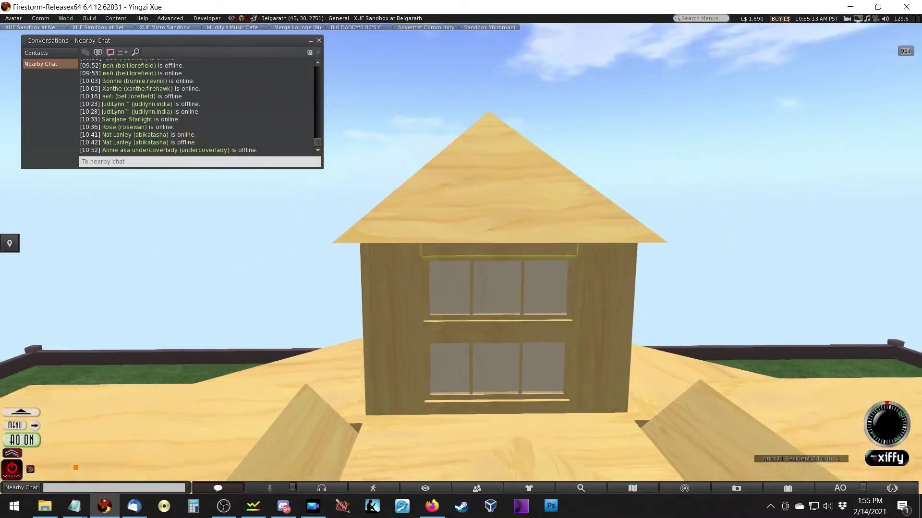
Duplicate the seven pieces of the finished window wall out beyond the back wall to about Y 4.92 and link the copies into one object
{"action": "key", "text": "ctrl+b"}
{"action": "left_click", "coordinate": [424, 285]}
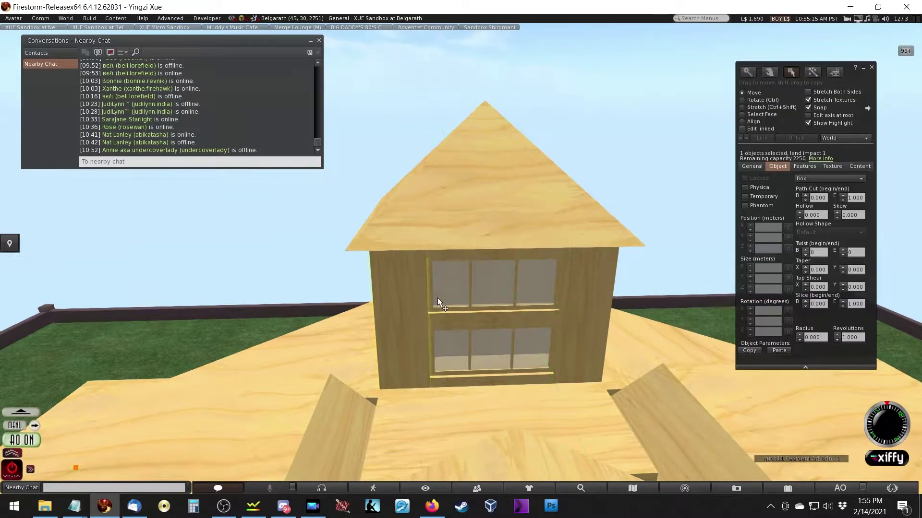
{"action": "left_click", "coordinate": [463, 261], "text": "shift"}
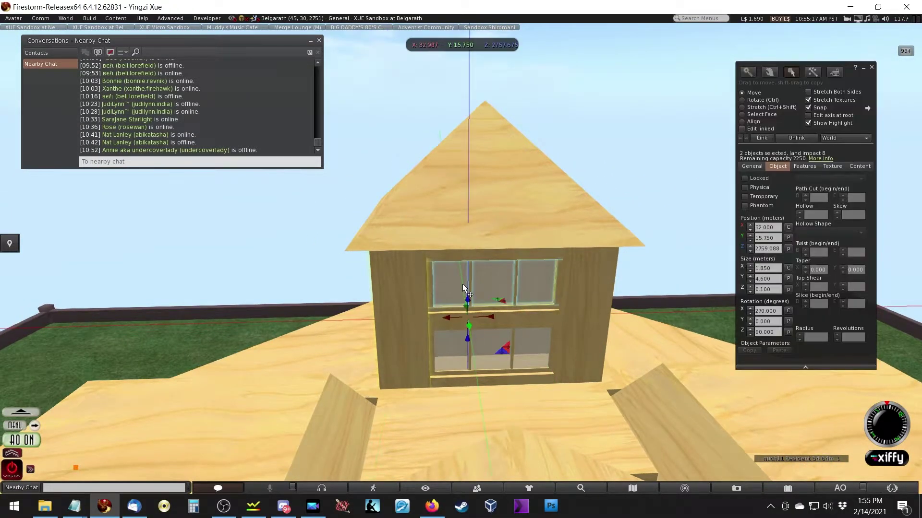
{"action": "left_click", "coordinate": [510, 339], "text": "shift"}
{"action": "left_click", "coordinate": [518, 370], "text": "shift"}
{"action": "left_click", "coordinate": [527, 375], "text": "shift"}
{"action": "left_click", "coordinate": [572, 354], "text": "shift"}
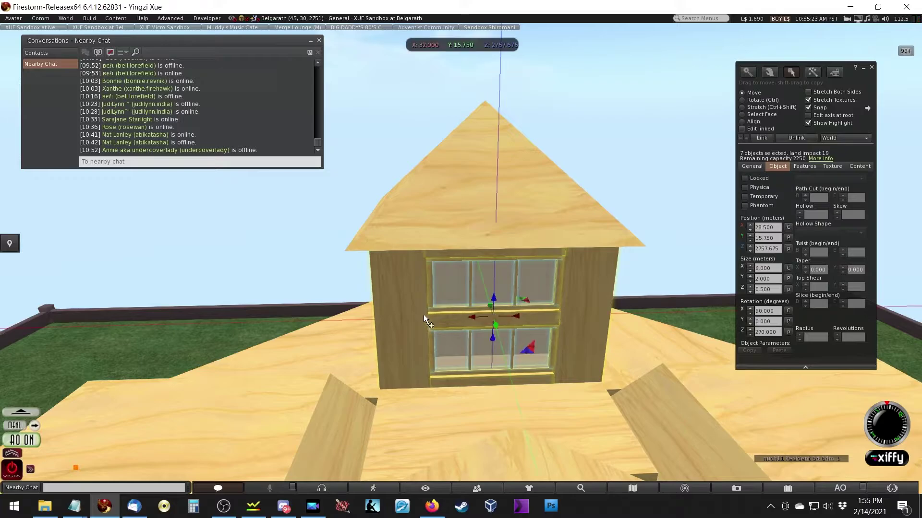
{"action": "key", "text": "Escape"}
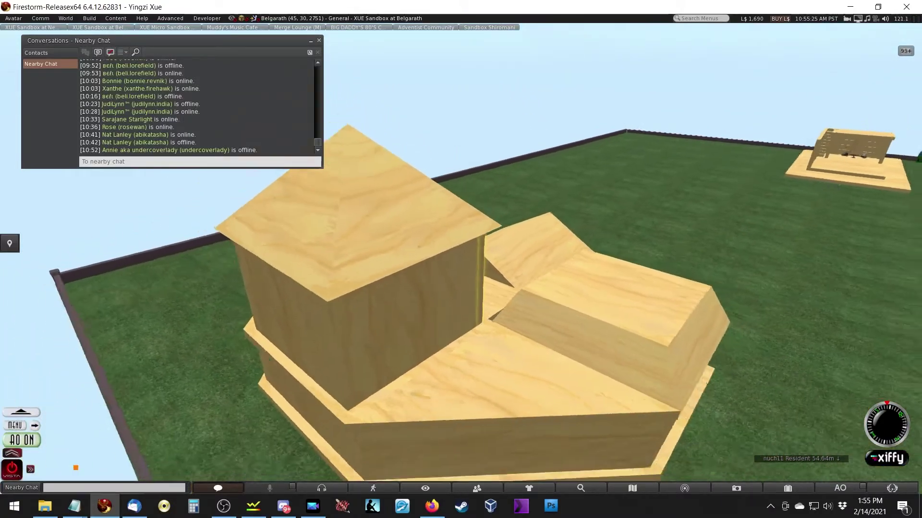
{"action": "key", "text": "ctrl+b"}
{"action": "left_click_drag", "start_coordinate": [421, 272], "coordinate": [314, 335], "text": "shift"}
{"action": "left_click", "coordinate": [315, 323]}
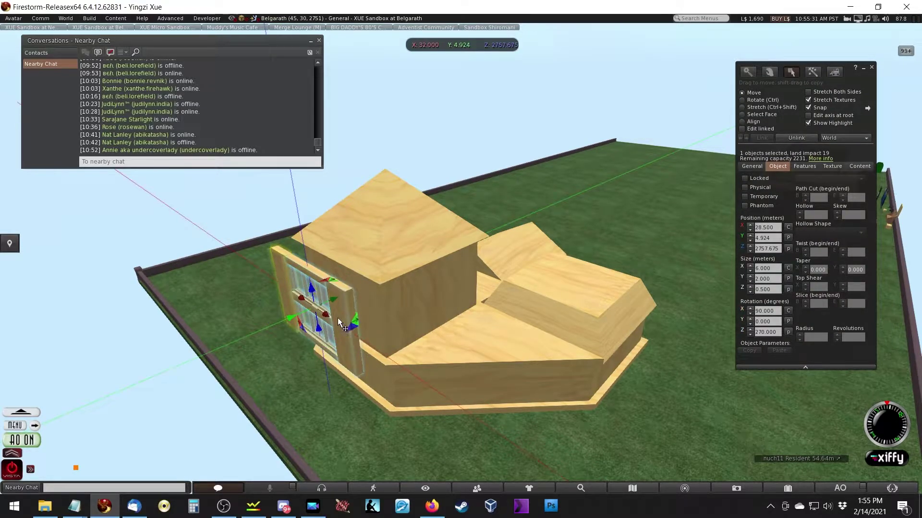
{"action": "key", "text": "Escape"}
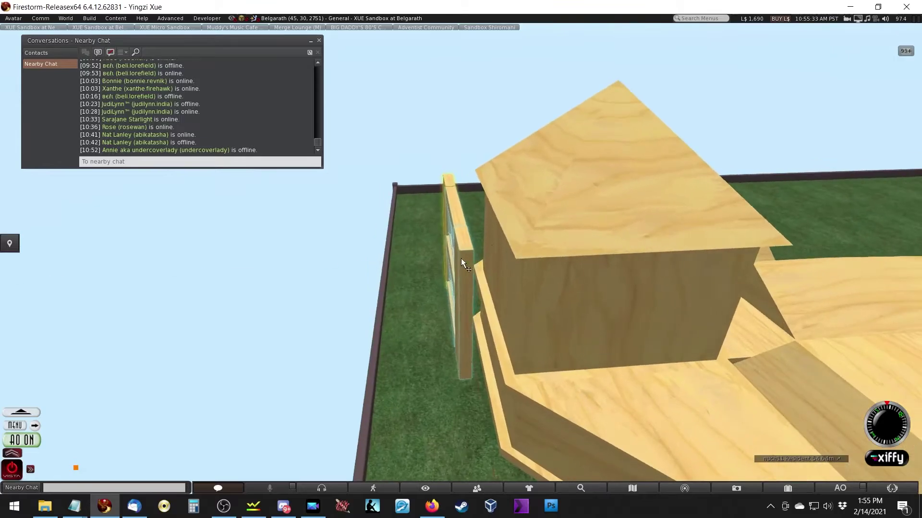
Delete the solid back wall of the upper storey and move the linked window wall into its place at Y 7.25
{"action": "right_click", "coordinate": [509, 266]}
{"action": "left_click", "coordinate": [502, 289]}
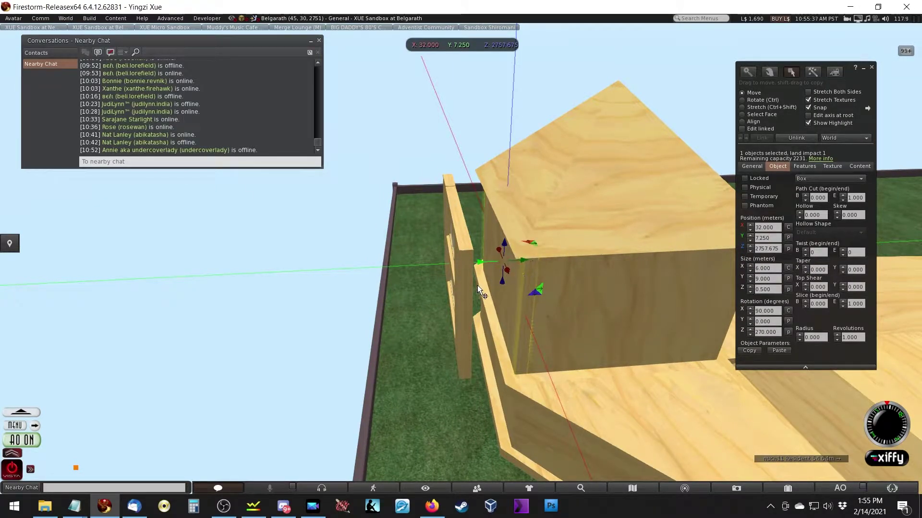
{"action": "left_click", "coordinate": [460, 270]}
{"action": "left_click_drag", "start_coordinate": [441, 269], "coordinate": [499, 330]}
{"action": "key", "text": "Escape"}
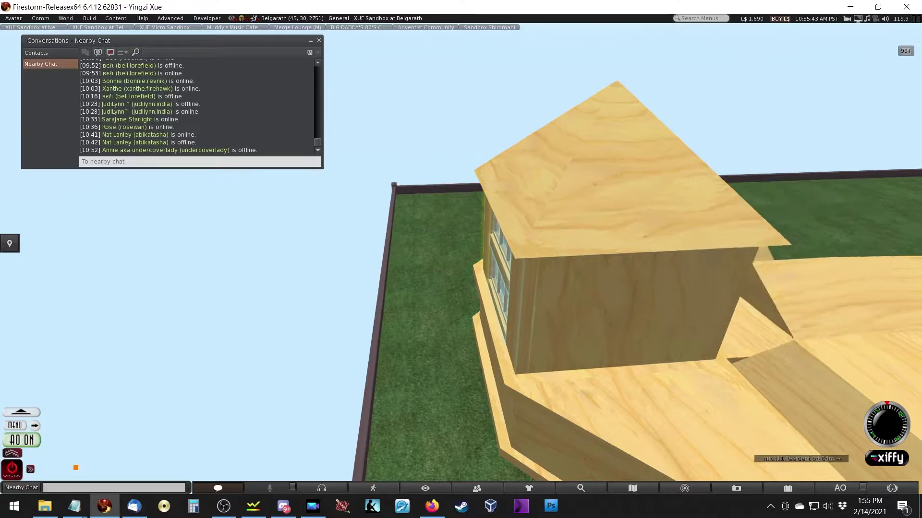
{"action": "left_click", "coordinate": [461, 262]}
{"action": "left_click_drag", "start_coordinate": [450, 262], "coordinate": [467, 326]}
{"action": "key", "text": "Escape"}
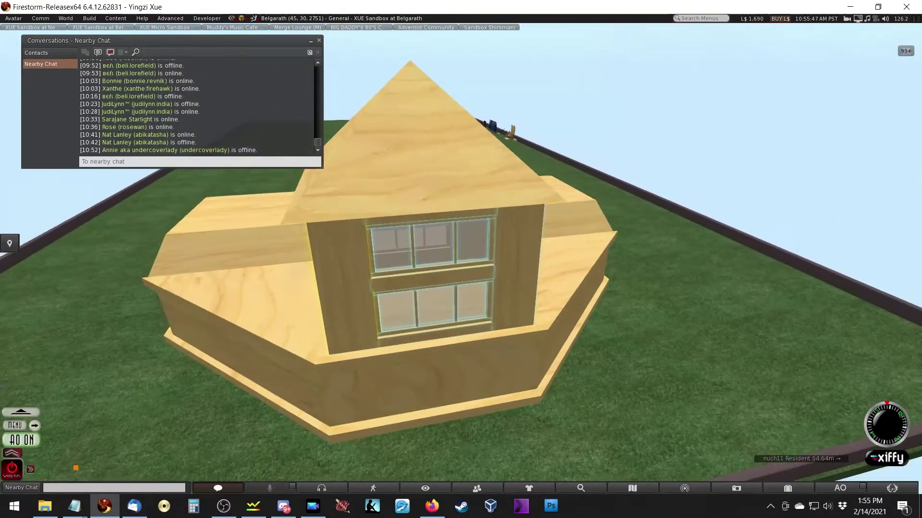
Move the solid side wall at X 27.75 outward to about X 22.7 and pull the opposite solid side wall outward too
{"action": "left_click_drag", "start_coordinate": [341, 259], "coordinate": [461, 261]}
{"action": "left_click", "coordinate": [417, 263]}
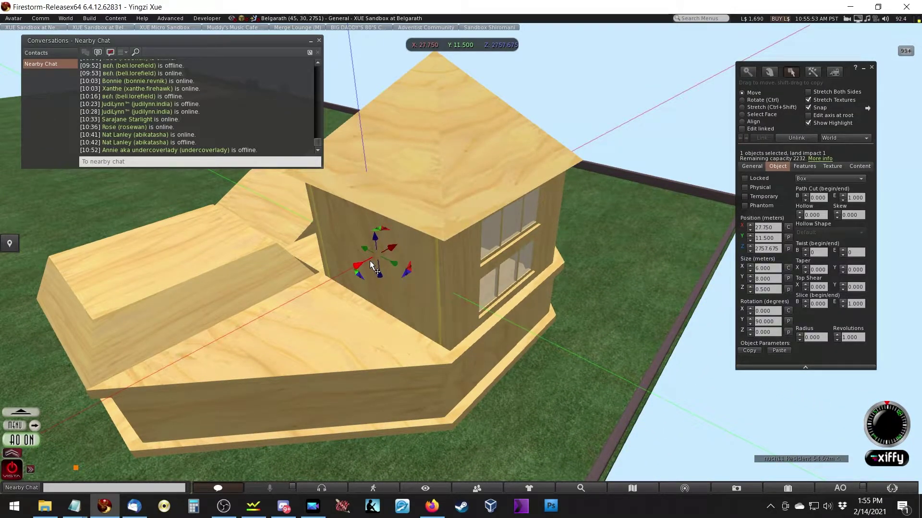
{"action": "left_click_drag", "start_coordinate": [369, 261], "coordinate": [249, 298]}
{"action": "key", "text": "Escape"}
{"action": "key", "text": "ctrl+3"}
{"action": "key", "text": "Escape"}
{"action": "key", "text": "ctrl+3"}
{"action": "scroll", "coordinate": [509, 302], "scroll_direction": "up", "scroll_amount": 3}
{"action": "left_click", "coordinate": [512, 300]}
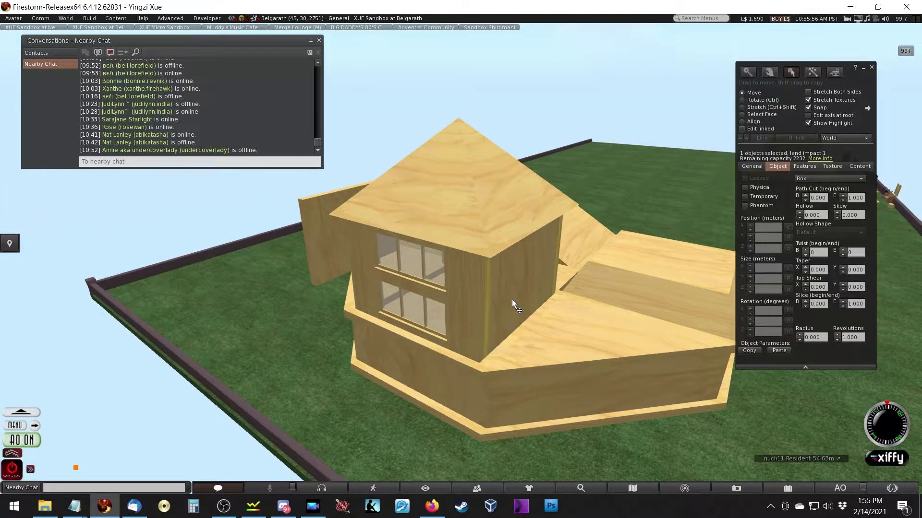
{"action": "left_click_drag", "start_coordinate": [524, 281], "coordinate": [677, 308]}
{"action": "key", "text": "Escape"}
{"action": "key", "text": "ctrl+3"}
Select all separate pieces of the front window wall at Y 15.75 and link them into one object
{"action": "left_click", "coordinate": [448, 275]}
{"action": "key", "text": "Escape"}
{"action": "scroll", "coordinate": [391, 274], "scroll_direction": "up", "scroll_amount": 3}
{"action": "key", "text": "ctrl+3"}
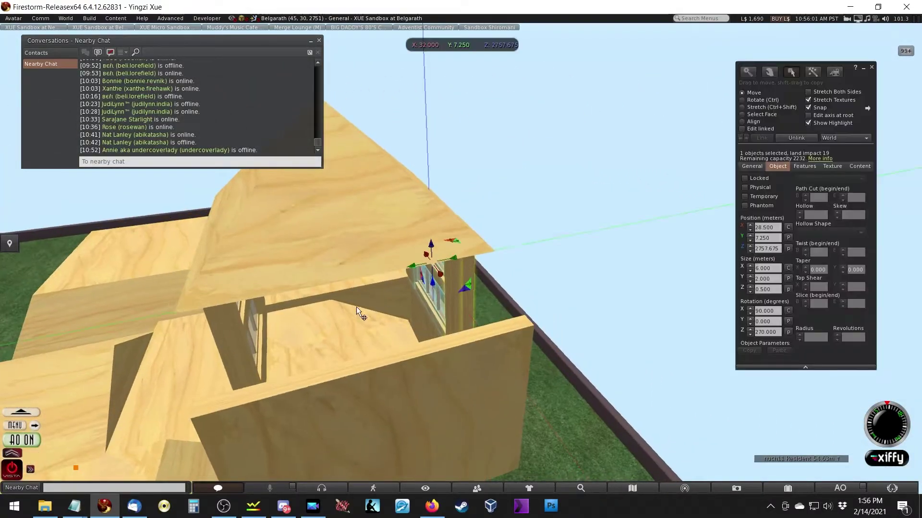
{"action": "left_click", "coordinate": [238, 327]}
{"action": "left_click_drag", "start_coordinate": [228, 271], "coordinate": [284, 331], "text": "alt"}
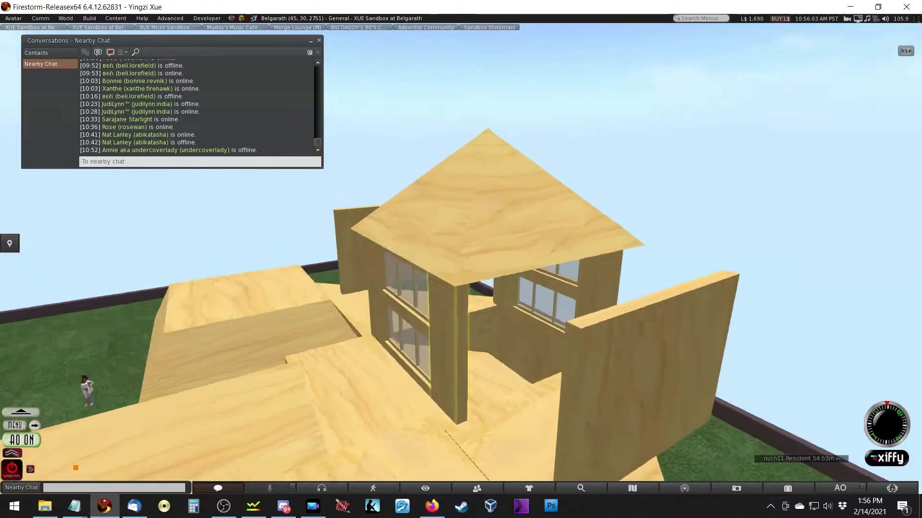
{"action": "left_click", "coordinate": [349, 284], "text": "shift"}
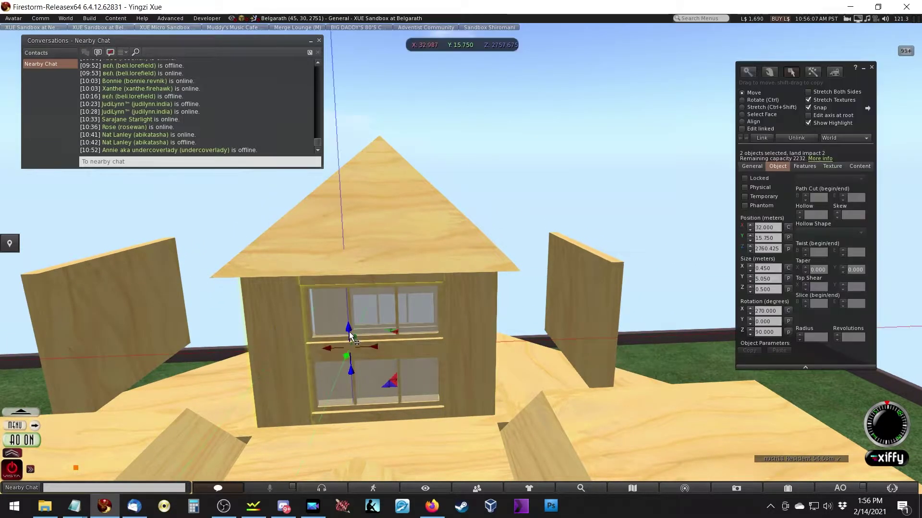
{"action": "left_click", "coordinate": [427, 411], "text": "shift"}
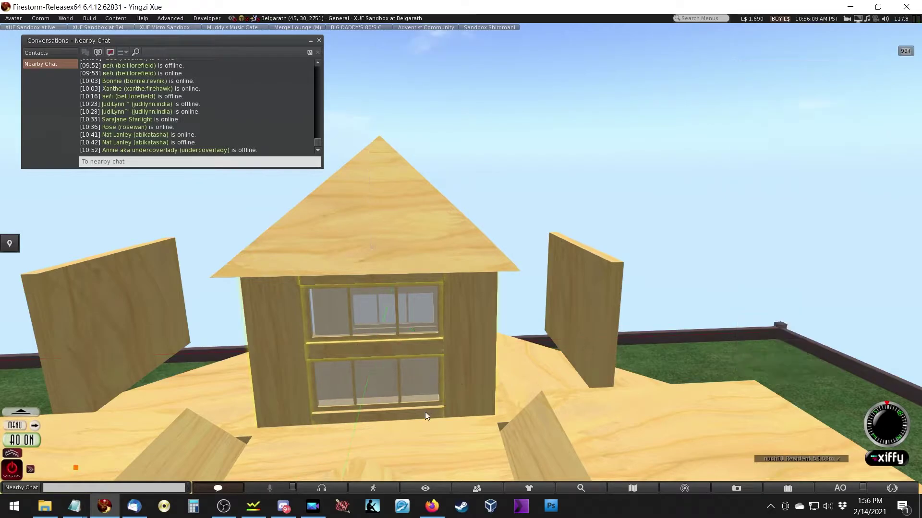
{"action": "left_click", "coordinate": [432, 393], "text": "shift"}
{"action": "left_click", "coordinate": [422, 310], "text": "shift"}
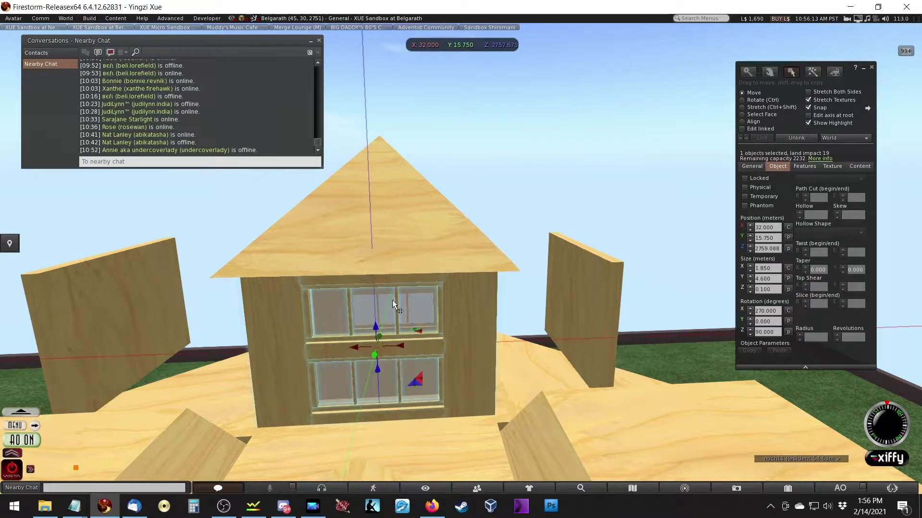
{"action": "key", "text": "ctrl+b"}
Duplicate the front and back window walls together and rotate the pair a quarter turn about the vertical axis to form the side walls
{"action": "left_click", "coordinate": [584, 267], "text": "alt"}
{"action": "key", "text": "ctrl+3"}
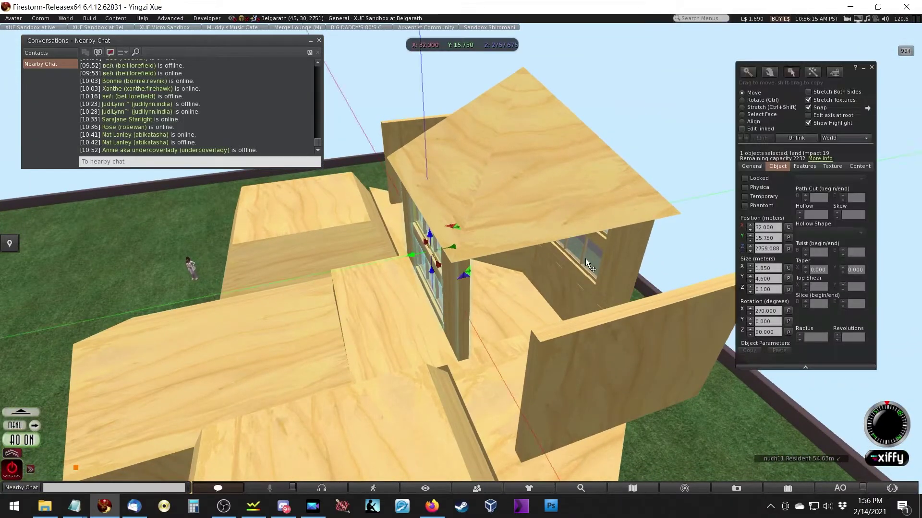
{"action": "key", "text": "ctrl+b"}
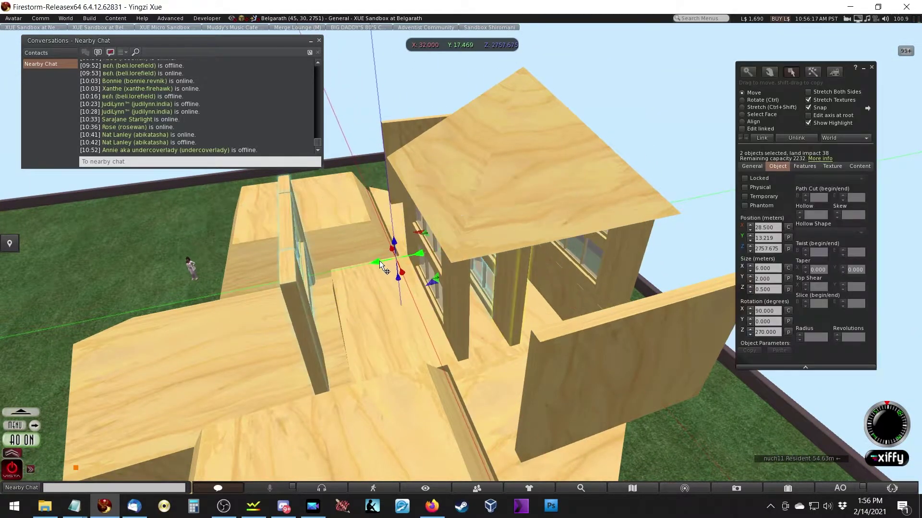
{"action": "key", "text": "ctrl+b"}
{"action": "key", "text": "ctrl+b"}
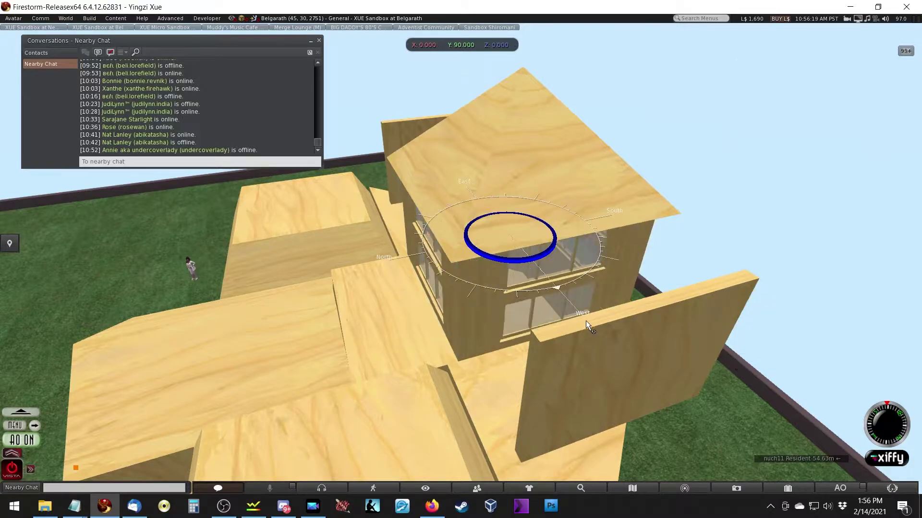
{"action": "key", "text": "ctrl+b"}
{"action": "key", "text": "ctrl+b"}
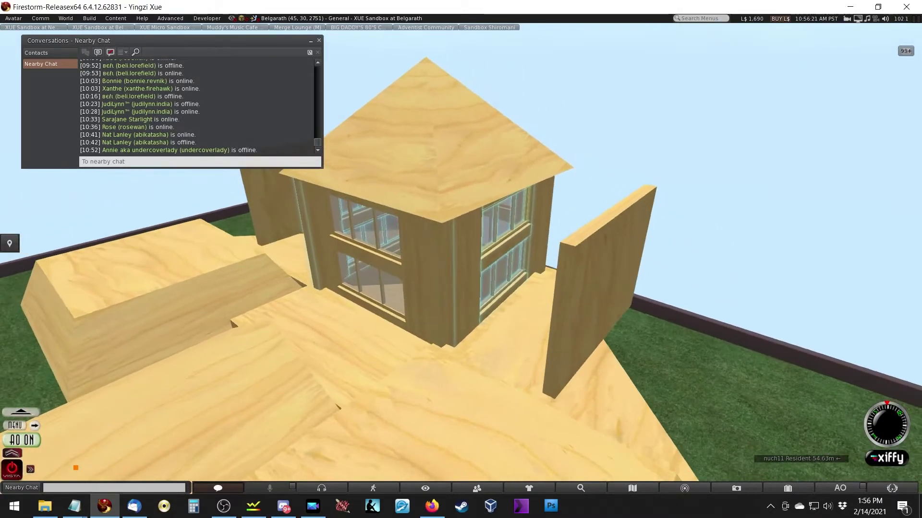
Turn the pulled-out solid side wall at X 22.711 into a post by setting its Y and Z sizes to 1 m
{"action": "key", "text": "ctrl+b"}
{"action": "left_click", "coordinate": [592, 268]}
{"action": "key", "text": "ctrl+b"}
{"action": "key", "text": "ctrl+b"}
{"action": "left_click_drag", "start_coordinate": [593, 227], "coordinate": [701, 298], "text": "alt"}
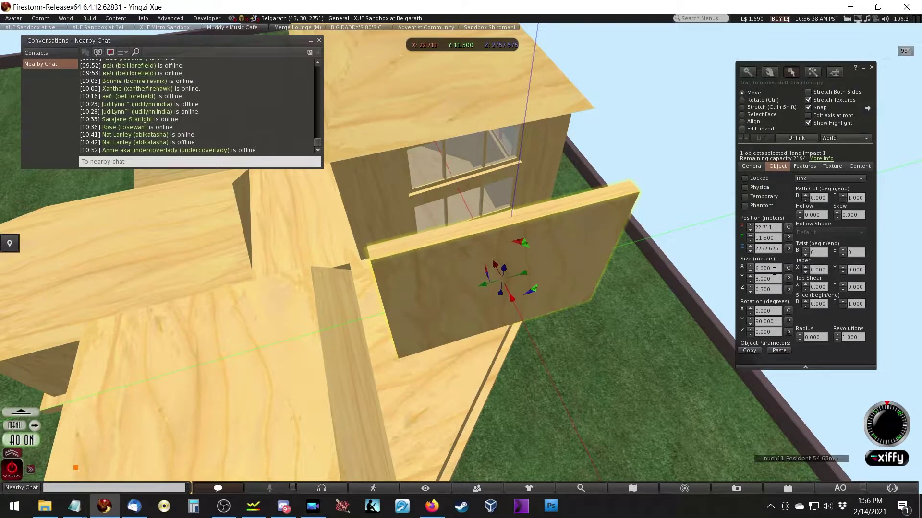
{"action": "left_click", "coordinate": [763, 279]}
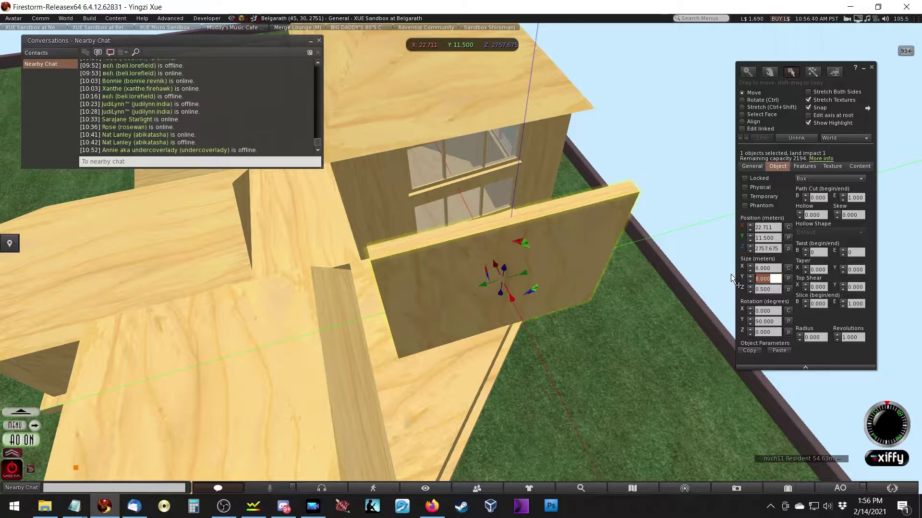
{"action": "type", "text": "1"}
{"action": "key", "text": "Tab"}
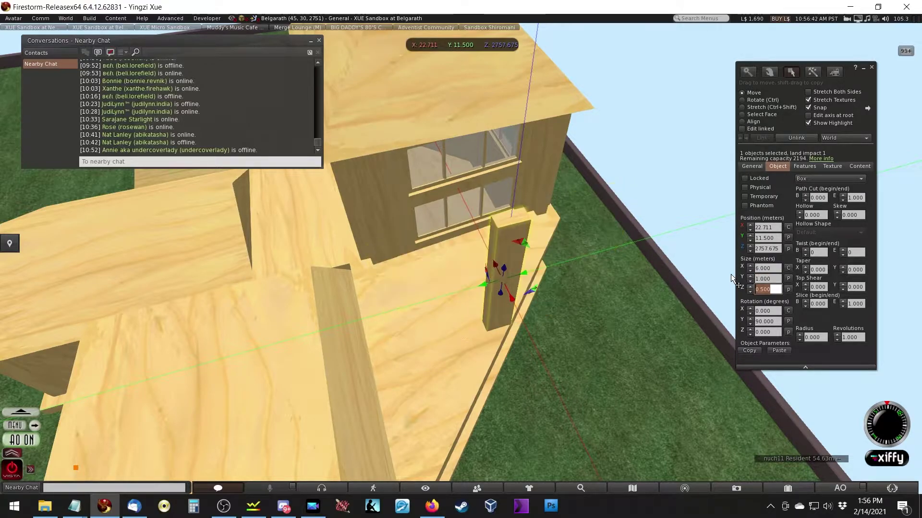
{"action": "type", "text": "1"}
{"action": "key", "text": "Return"}
Move the post to the front corner of the upper storey at X 27, Y 16
{"action": "left_click_drag", "start_coordinate": [518, 245], "coordinate": [360, 199]}
{"action": "key", "text": "Escape"}
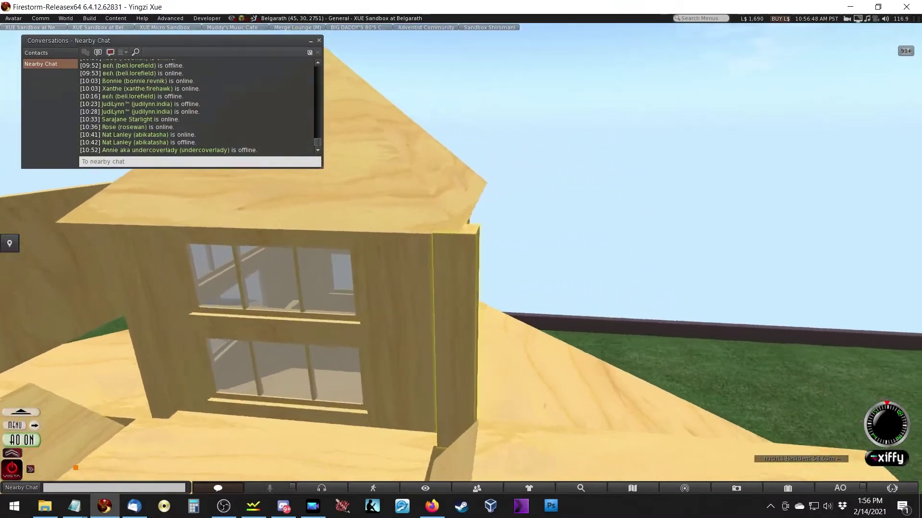
{"action": "left_click", "coordinate": [461, 259]}
{"action": "key", "text": "Escape"}
{"action": "left_click", "coordinate": [461, 262]}
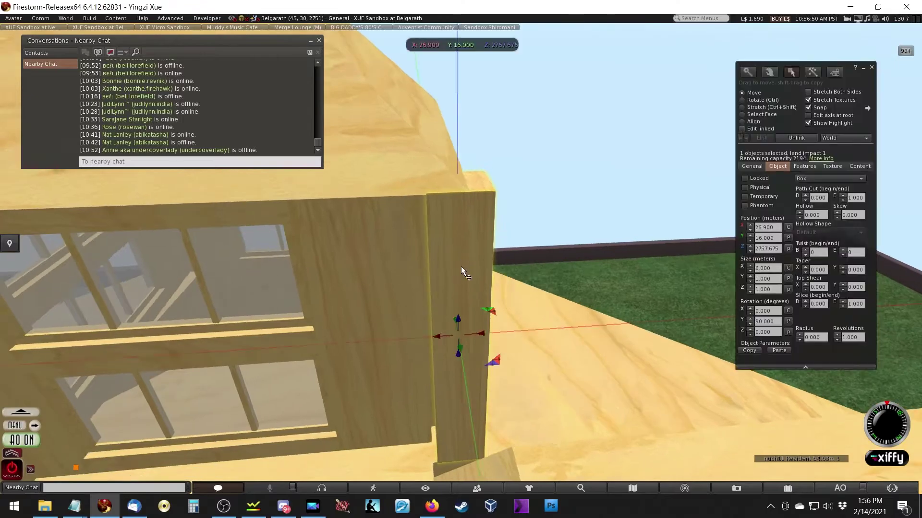
{"action": "left_click_drag", "start_coordinate": [439, 345], "coordinate": [454, 396]}
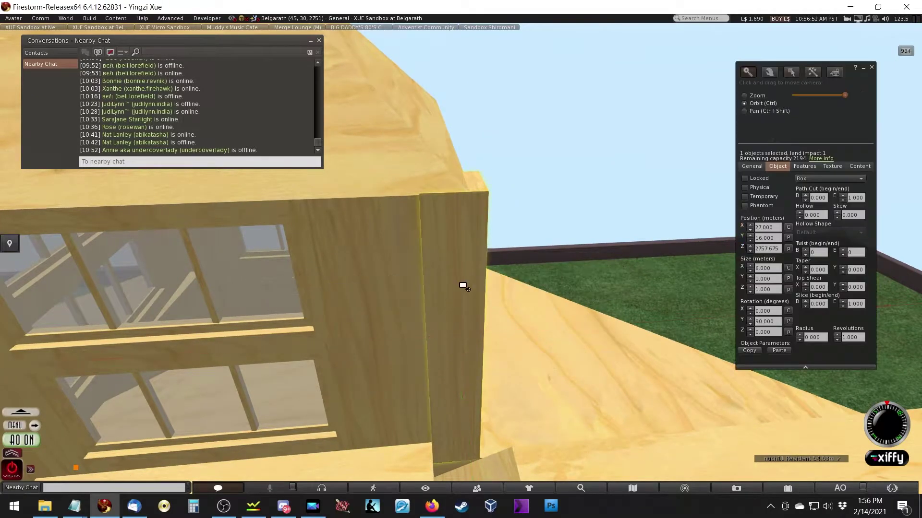
Shorten the corner post to an X size of 5.95 m, positioned at Z 2757.676
{"action": "left_click_drag", "start_coordinate": [461, 286], "coordinate": [412, 289], "text": "alt"}
{"action": "left_click_drag", "start_coordinate": [437, 336], "coordinate": [461, 258], "text": "alt"}
{"action": "left_click_drag", "start_coordinate": [451, 377], "coordinate": [547, 399]}
{"action": "left_click_drag", "start_coordinate": [503, 368], "coordinate": [525, 241], "text": "alt"}
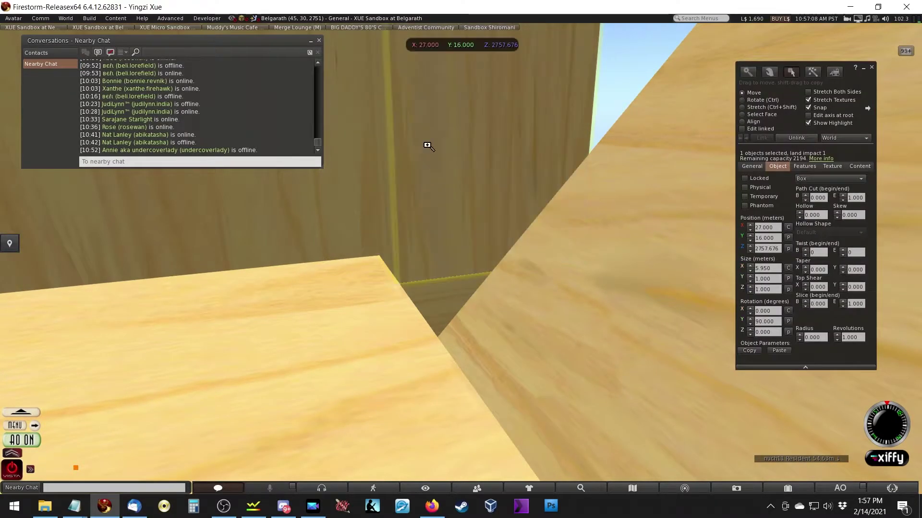
{"action": "left_click_drag", "start_coordinate": [427, 146], "coordinate": [460, 259], "text": "alt"}
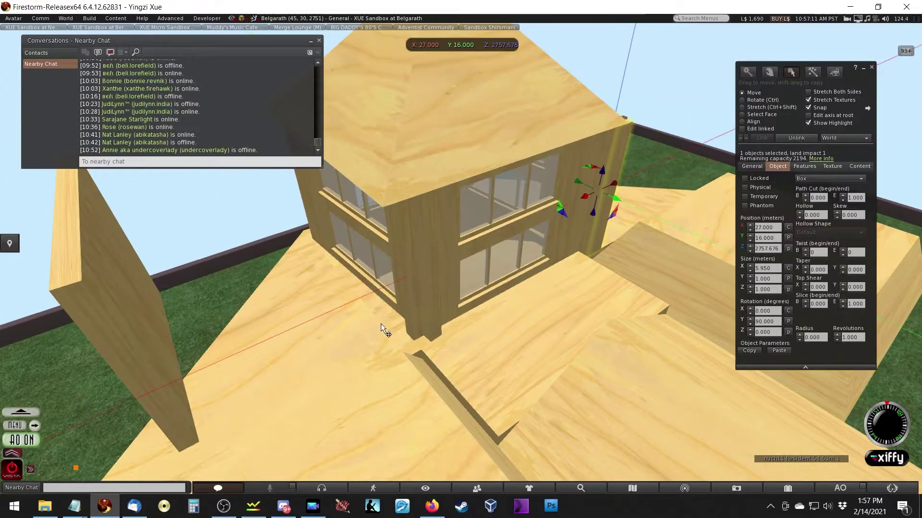
Delete the leftover solid side wall and duplicate the corner post to the opposite front corner
{"action": "left_click", "coordinate": [149, 343]}
{"action": "key", "text": "Delete"}
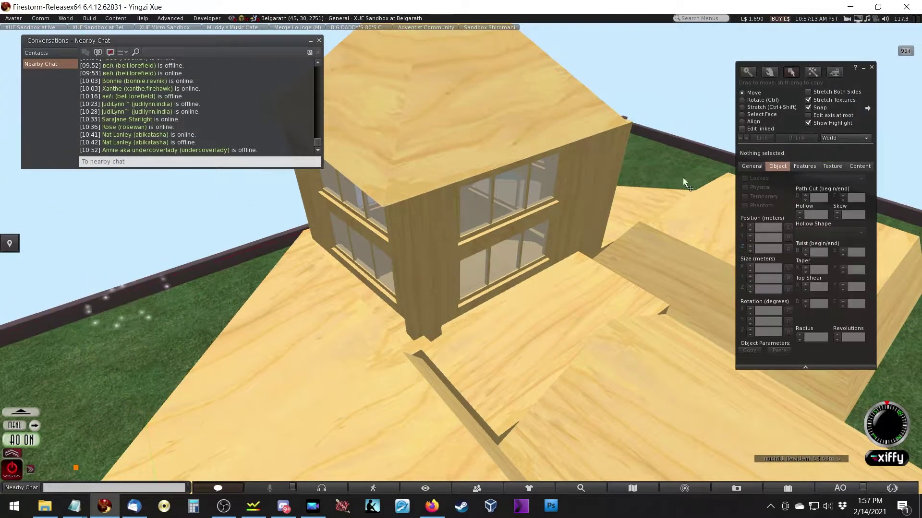
{"action": "left_click", "coordinate": [606, 186]}
{"action": "left_click_drag", "start_coordinate": [584, 201], "coordinate": [416, 391]}
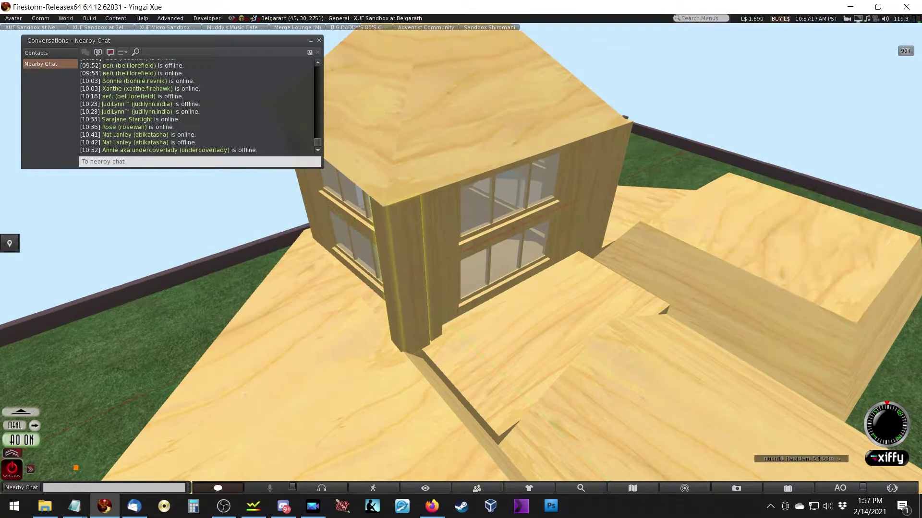
Unlink the slanted side window wall beside the duplicated corner post into separate prims
{"action": "left_click_drag", "start_coordinate": [510, 258], "coordinate": [510, 225], "text": "alt"}
{"action": "left_click_drag", "start_coordinate": [510, 258], "coordinate": [511, 225], "text": "alt"}
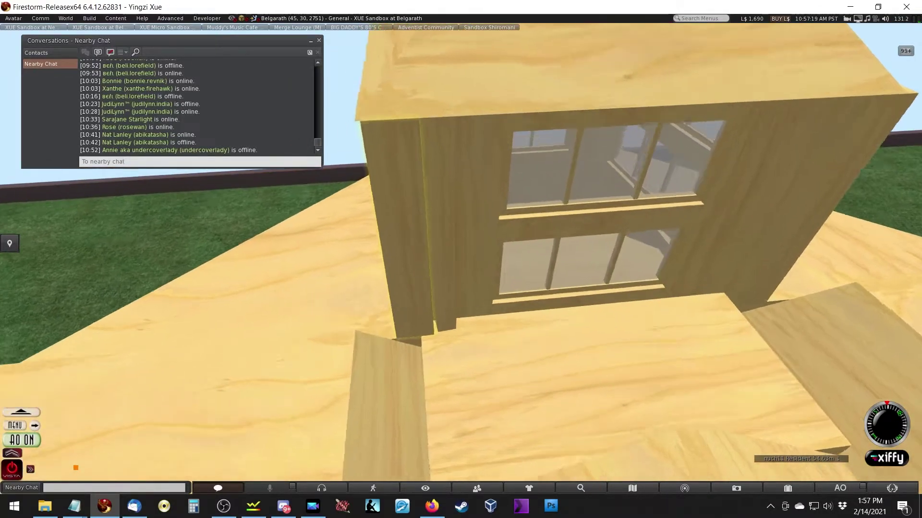
{"action": "mouse_move", "coordinate": [419, 261]}
{"action": "left_mouse_down", "text": "alt"}
{"action": "mouse_move", "coordinate": [418, 235]}
{"action": "mouse_move", "coordinate": [401, 307]}
{"action": "mouse_move", "coordinate": [423, 283]}
{"action": "mouse_move", "coordinate": [423, 260]}
{"action": "left_mouse_up", "text": "alt"}
{"action": "mouse_move", "coordinate": [484, 282]}
{"action": "left_mouse_down", "text": "alt"}
{"action": "mouse_move", "coordinate": [485, 269]}
{"action": "mouse_move", "coordinate": [485, 282]}
{"action": "left_mouse_up", "text": "alt"}
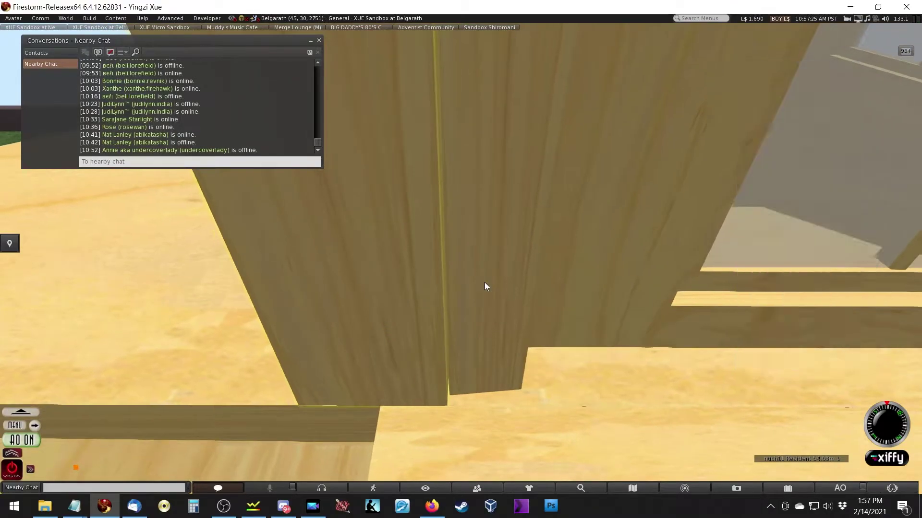
{"action": "left_click_drag", "start_coordinate": [501, 169], "coordinate": [460, 259], "text": "alt"}
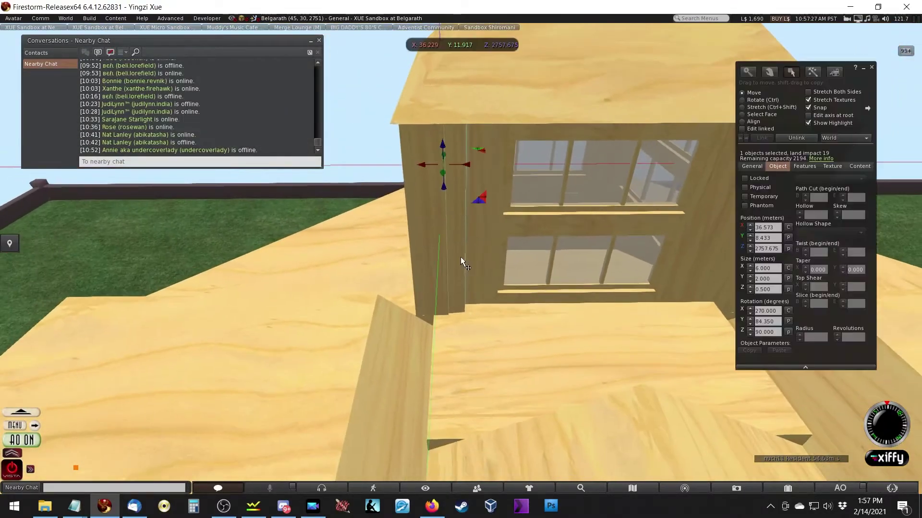
{"action": "key", "text": "ctrl"}
{"action": "left_click_drag", "start_coordinate": [458, 182], "coordinate": [362, 257]}
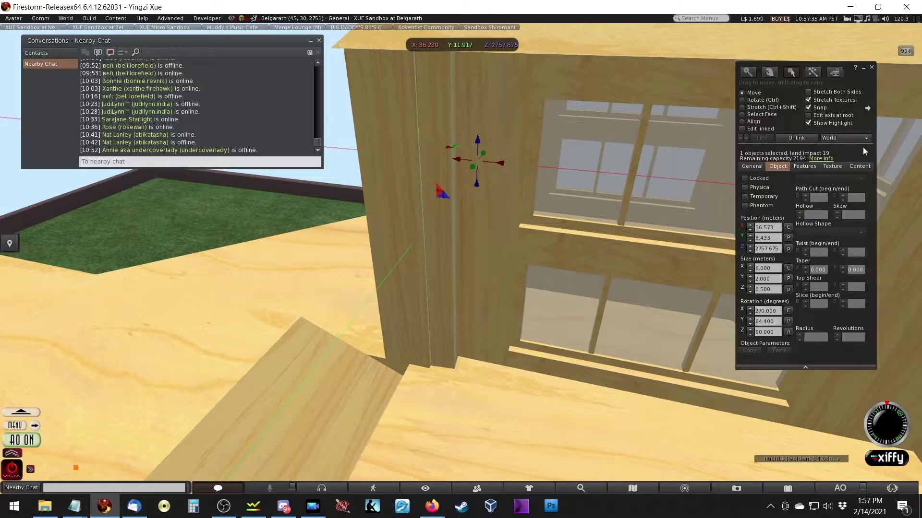
{"action": "left_click", "coordinate": [805, 166]}
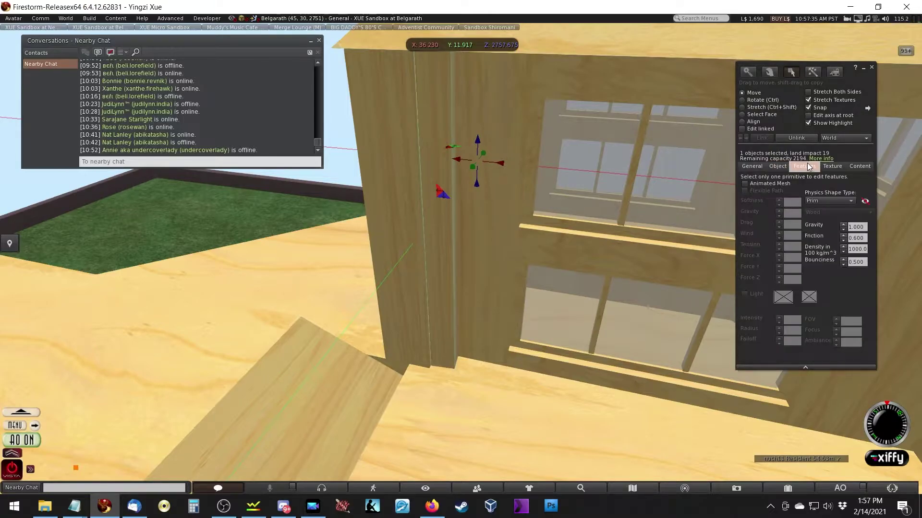
{"action": "left_click", "coordinate": [832, 168]}
{"action": "left_click", "coordinate": [784, 168]}
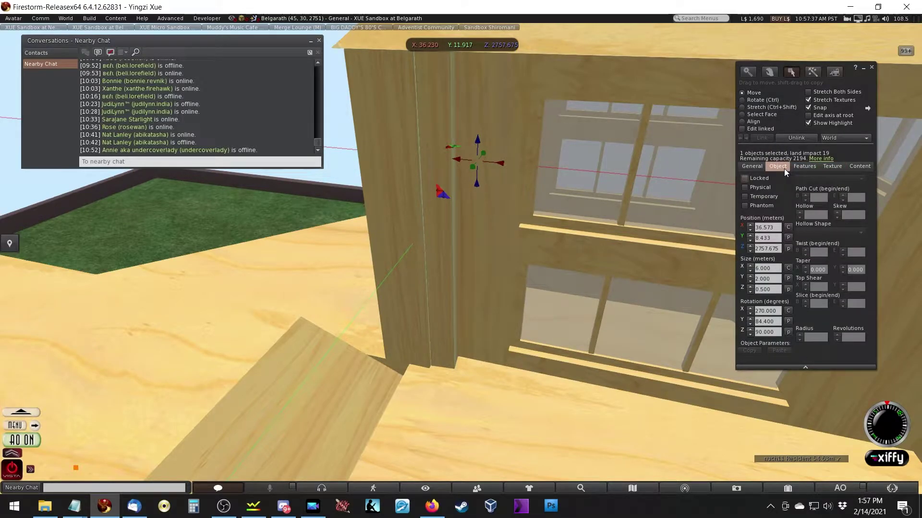
{"action": "left_click", "coordinate": [438, 294]}
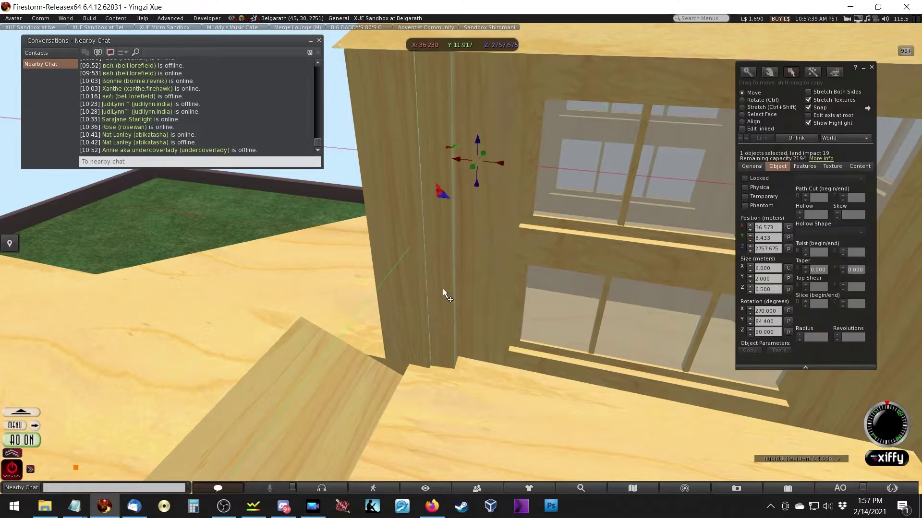
{"action": "key", "text": "ctrl+shift+l"}
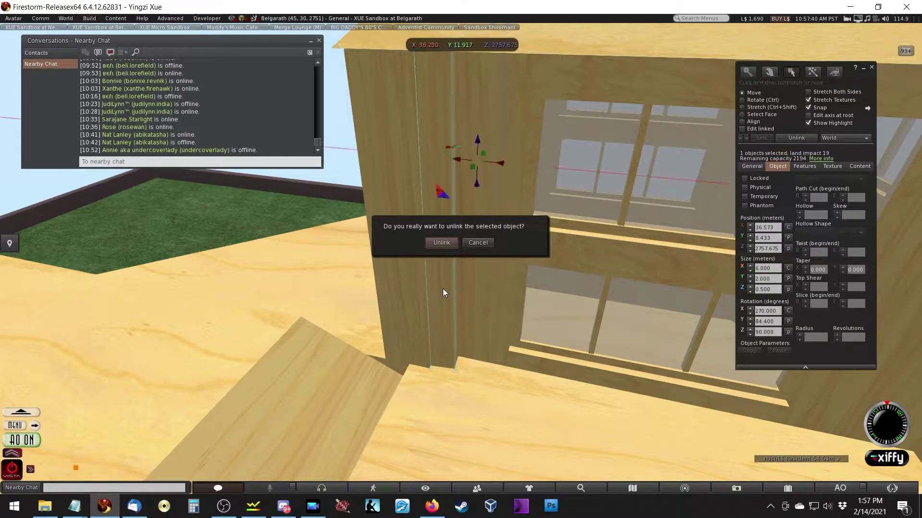
{"action": "left_click", "coordinate": [442, 244]}
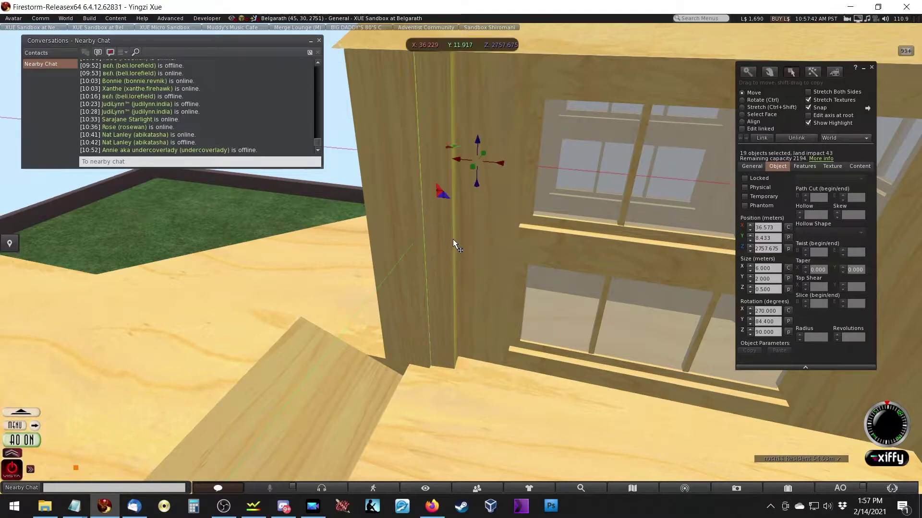
Straighten the unlinked front solid panel of that side wall to rotation 0, 90, 0 degrees
{"action": "left_click", "coordinate": [444, 289]}
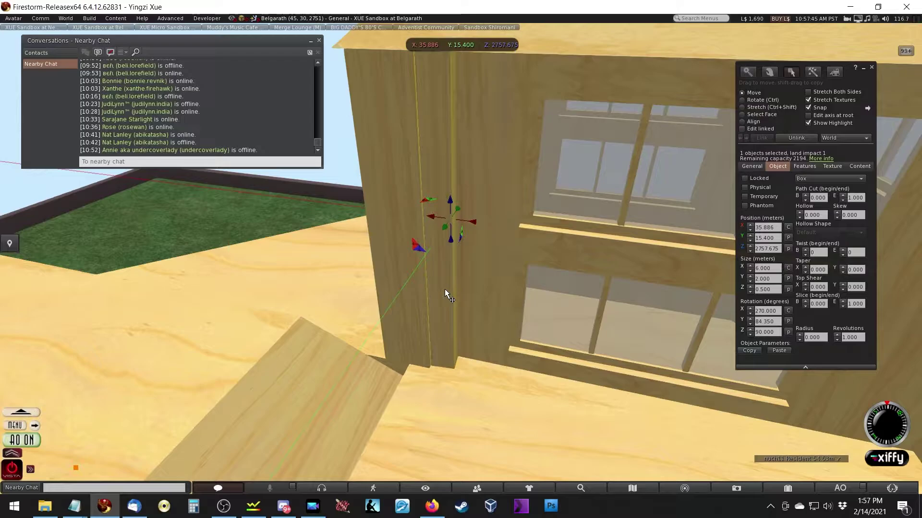
{"action": "key", "text": "Escape"}
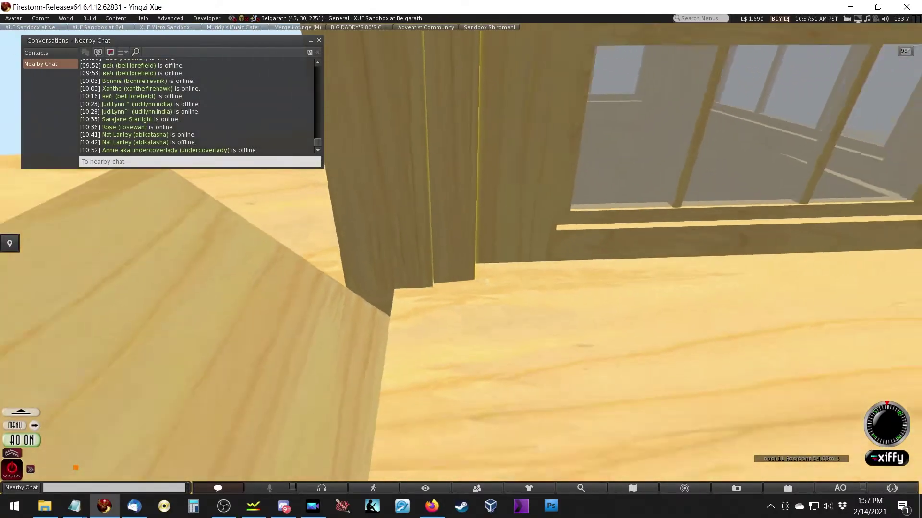
{"action": "key", "text": "ctrl+b"}
{"action": "key", "text": "Escape"}
{"action": "key", "text": "ctrl+3"}
{"action": "left_click", "coordinate": [461, 259]}
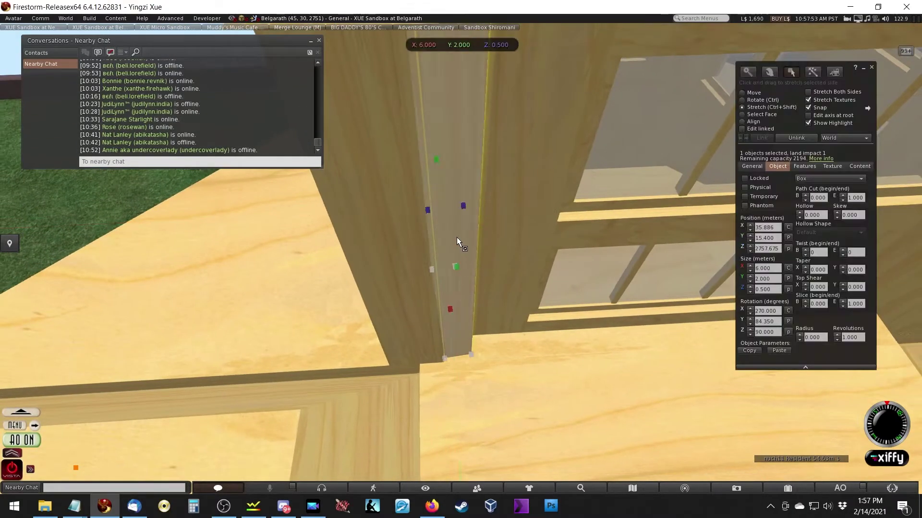
{"action": "left_click_drag", "start_coordinate": [463, 259], "coordinate": [456, 333], "text": "ctrl"}
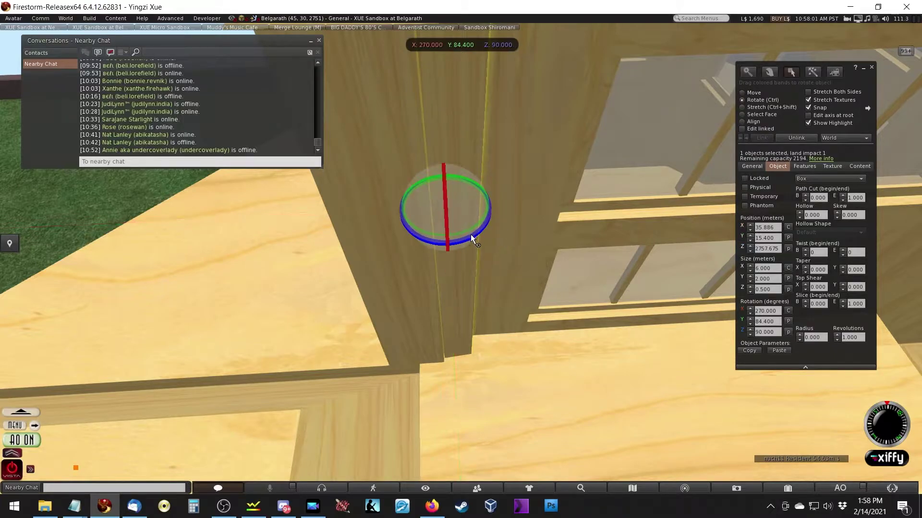
{"action": "left_click_drag", "start_coordinate": [470, 235], "coordinate": [479, 298], "text": "ctrl"}
{"action": "left_click_drag", "start_coordinate": [475, 331], "coordinate": [454, 330], "text": "ctrl"}
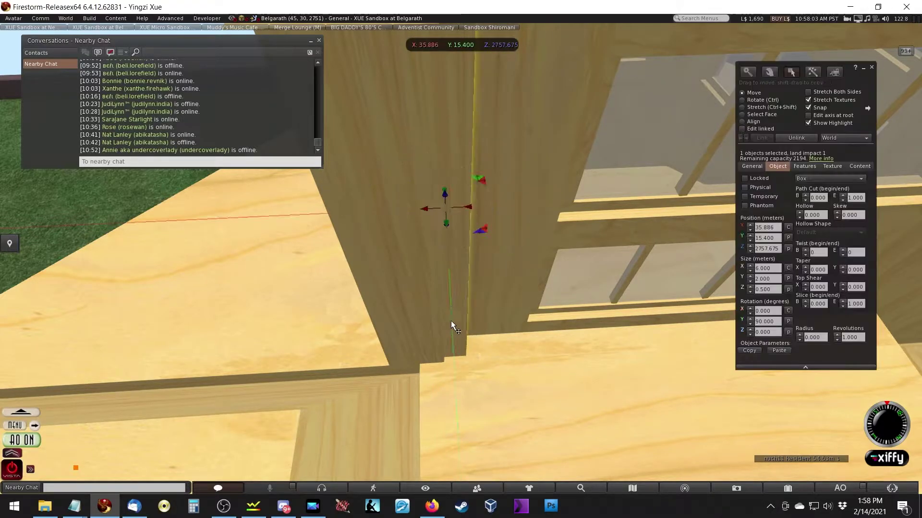
Pull the duplicated 1 m corner post outward along X to 38.637, clear of the upper storey
{"action": "left_click_drag", "start_coordinate": [470, 216], "coordinate": [463, 324]}
{"action": "left_click", "coordinate": [390, 245]}
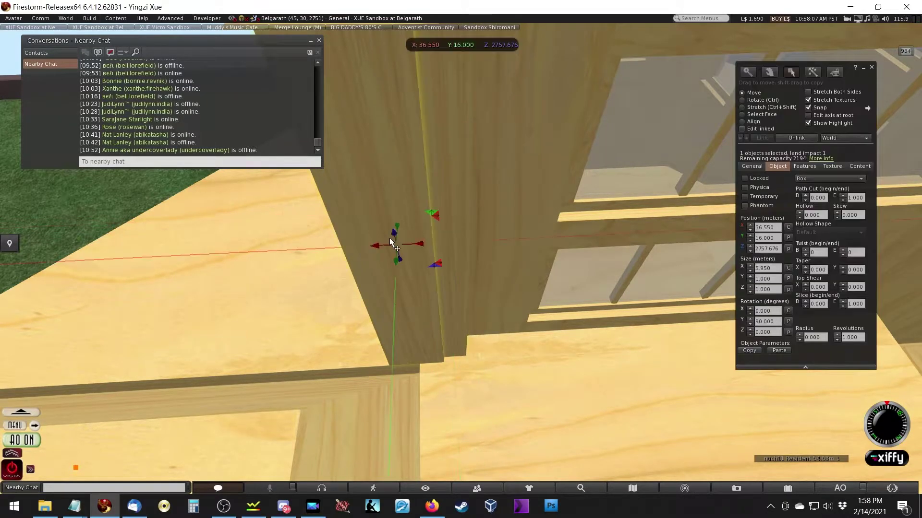
{"action": "left_click_drag", "start_coordinate": [449, 266], "coordinate": [246, 261], "text": "alt"}
Delete the unlinked solid side panel at X 35.886, Y 15.4, leaving the front window wall and opposite post in place
{"action": "key", "text": "ctrl+3"}
{"action": "left_click", "coordinate": [436, 254]}
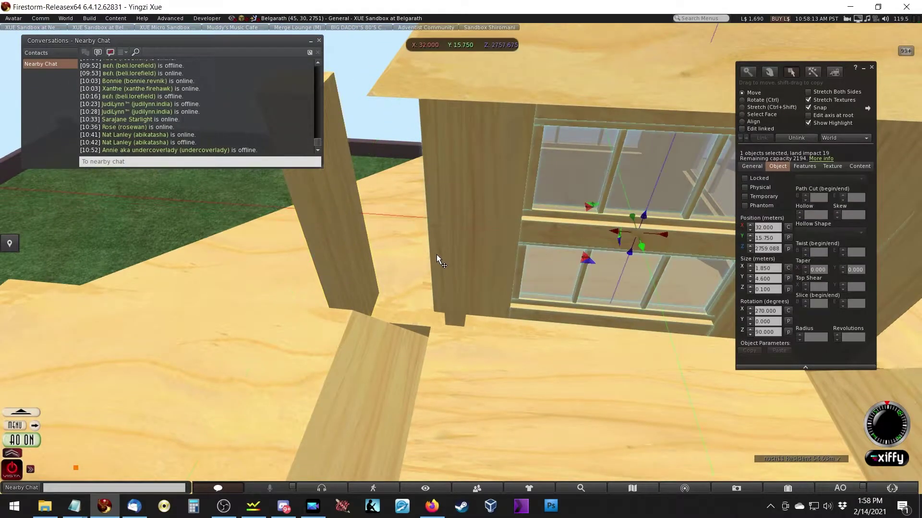
{"action": "left_click", "coordinate": [678, 270], "text": "alt"}
{"action": "left_click_drag", "start_coordinate": [557, 296], "coordinate": [557, 296], "text": "alt"}
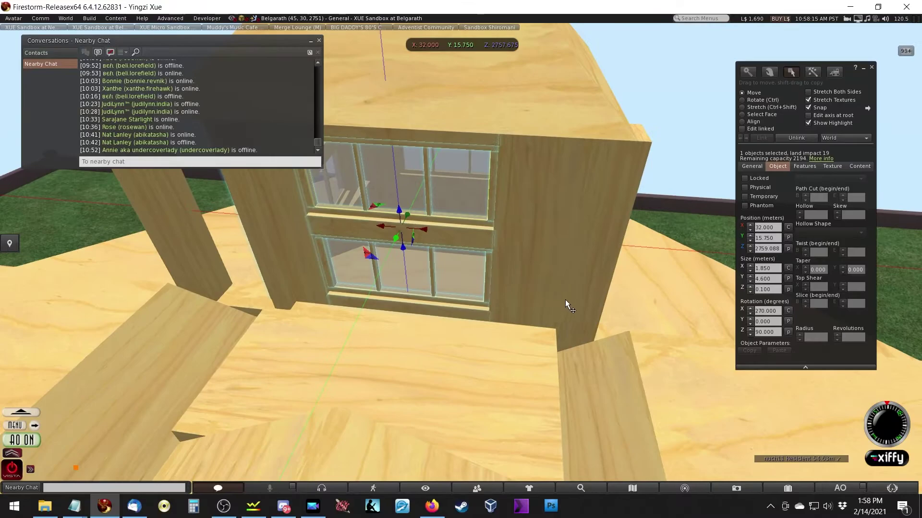
{"action": "left_click", "coordinate": [566, 299]}
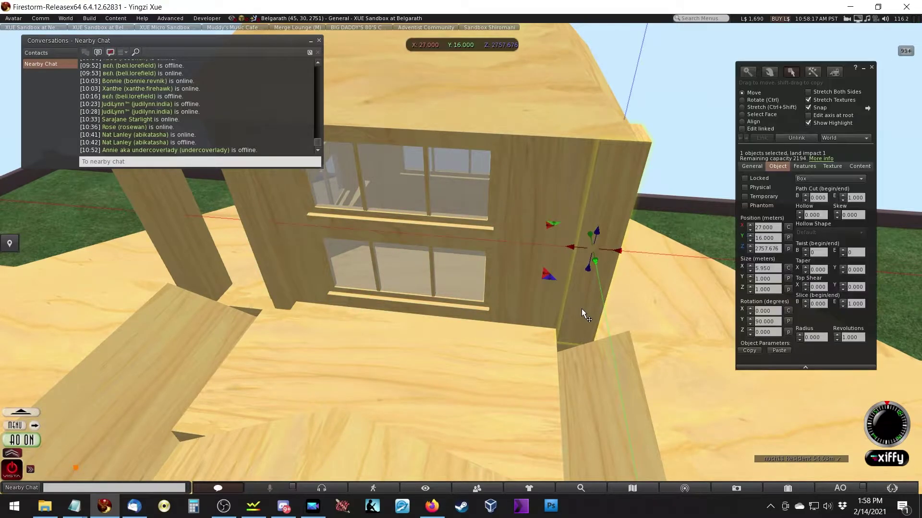
{"action": "left_click", "coordinate": [480, 217]}
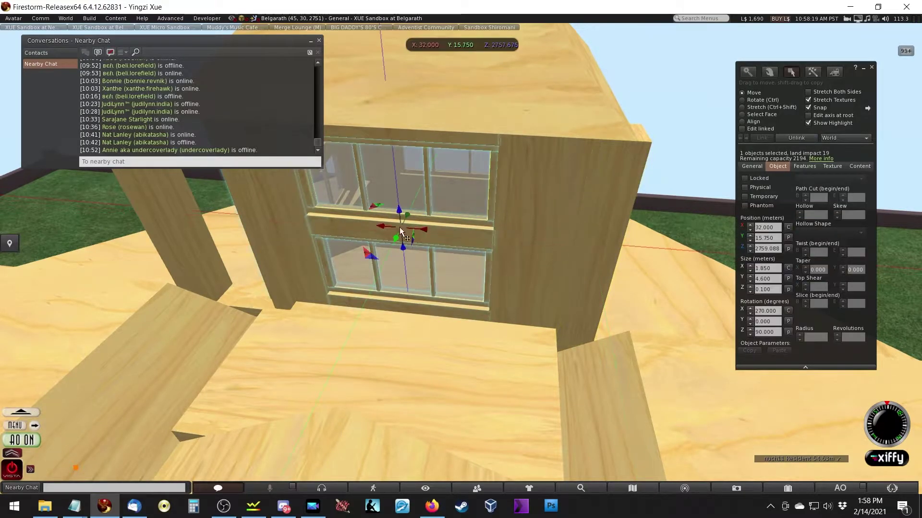
{"action": "left_click", "coordinate": [276, 264]}
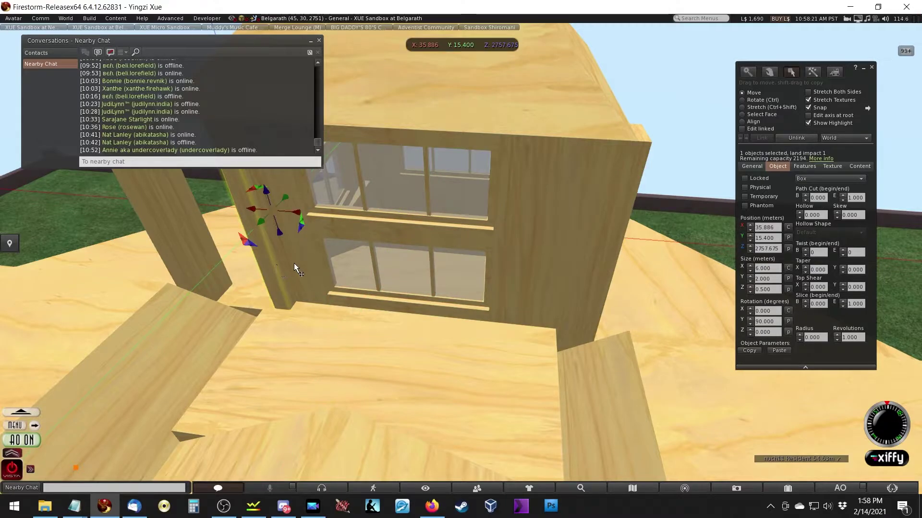
{"action": "key", "text": "Escape"}
{"action": "key", "text": "Escape"}
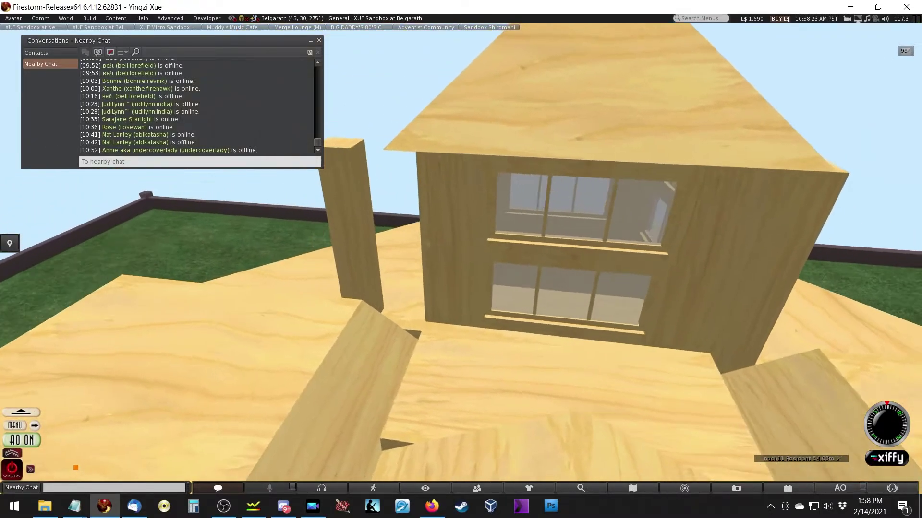
Move the pulled-out corner post back against the front corner of the upper storey, at about X 36.65, Y 16
{"action": "scroll", "coordinate": [418, 289], "scroll_direction": "up", "scroll_amount": 3}
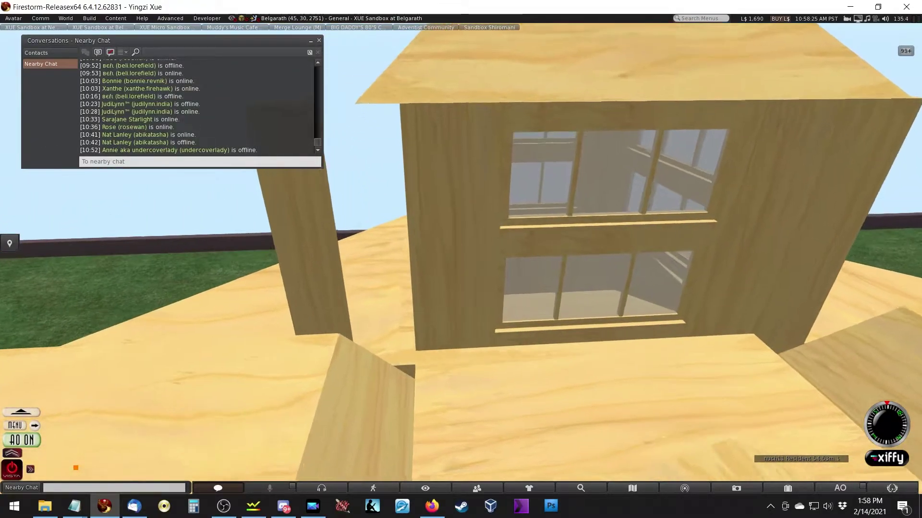
{"action": "key", "text": "ctrl+b"}
{"action": "left_click", "coordinate": [324, 262]}
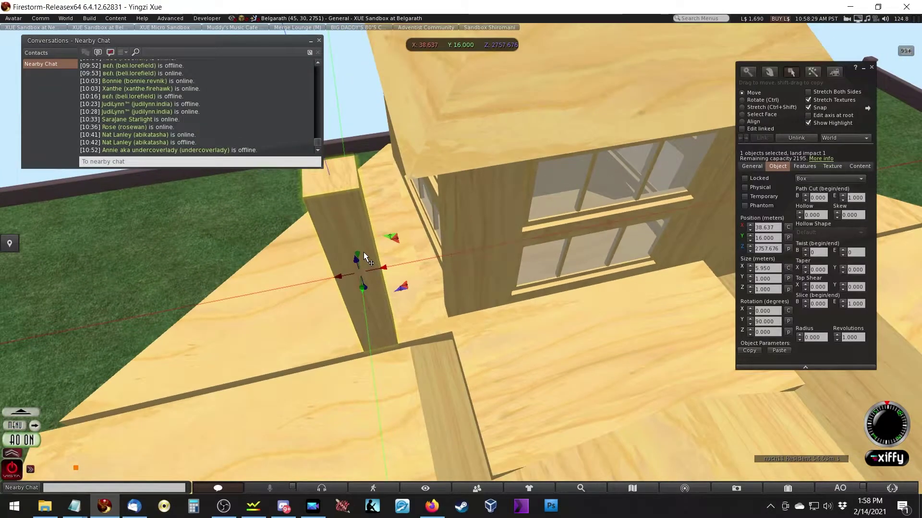
{"action": "left_click_drag", "start_coordinate": [379, 266], "coordinate": [461, 328]}
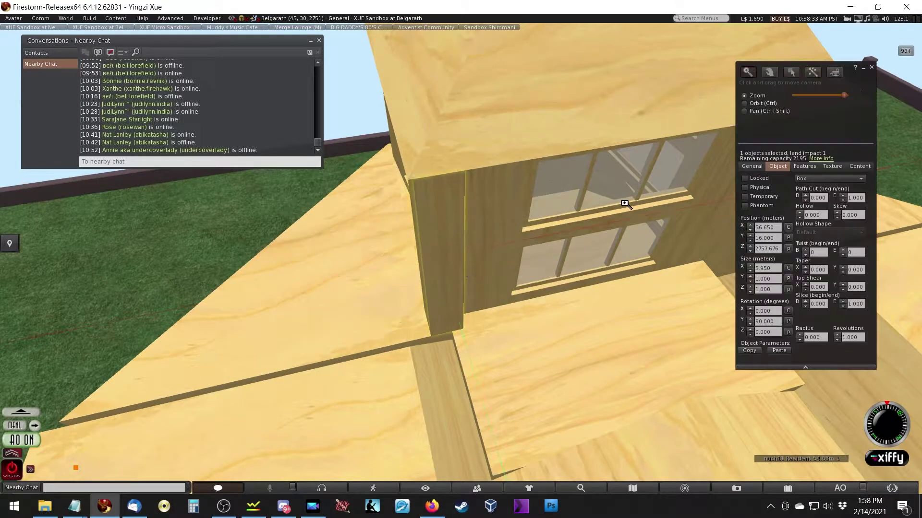
{"action": "key", "text": "Escape"}
{"action": "key", "text": "ctrl+3"}
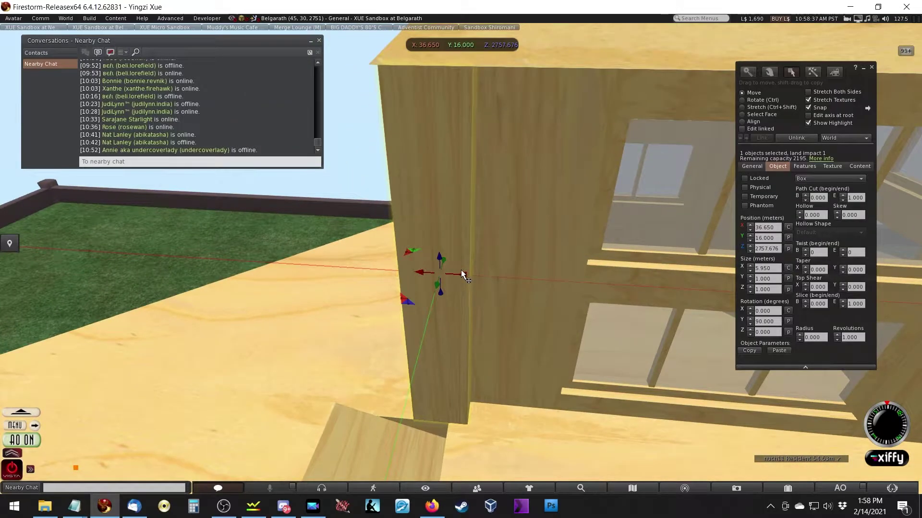
{"action": "left_click_drag", "start_coordinate": [460, 272], "coordinate": [424, 372]}
{"action": "key", "text": "Escape"}
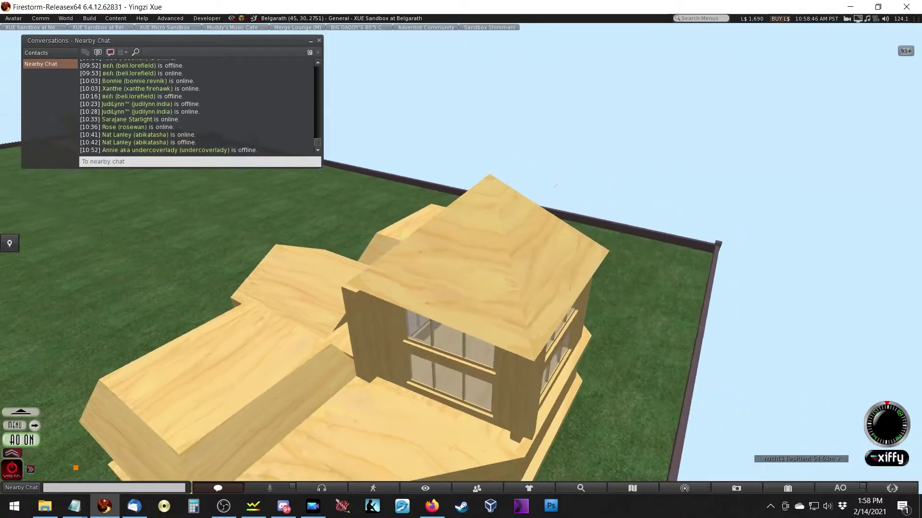
Unlink the rear window wall and the opposite side window wall at X 27.77 into separate prims
{"action": "left_click", "coordinate": [543, 390], "text": "ctrl+alt"}
{"action": "left_click", "coordinate": [542, 389]}
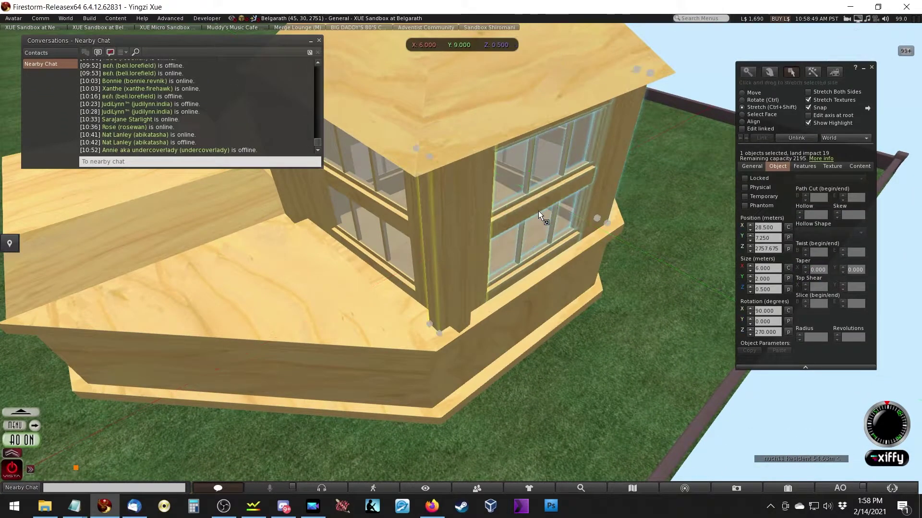
{"action": "key", "text": "ctrl+shift+l"}
{"action": "left_click", "coordinate": [441, 242]}
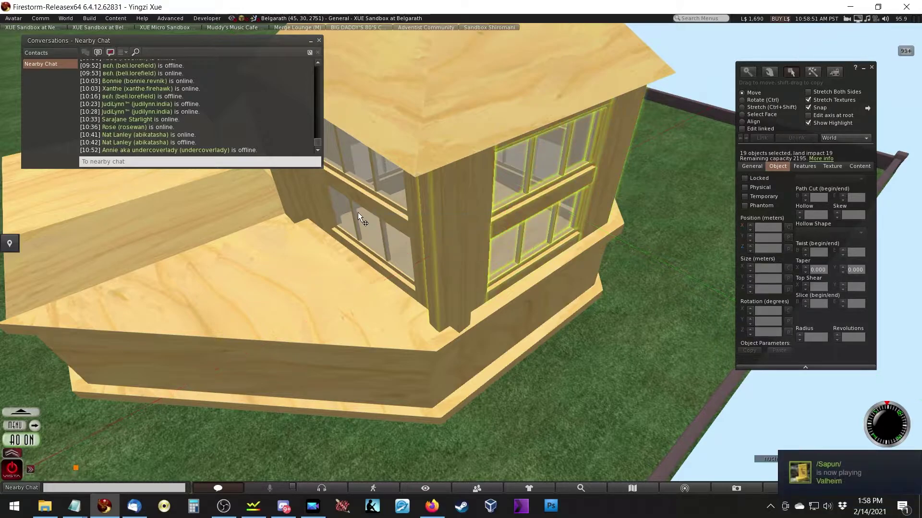
{"action": "left_click", "coordinate": [358, 213]}
{"action": "key", "text": "ctrl+shift+l"}
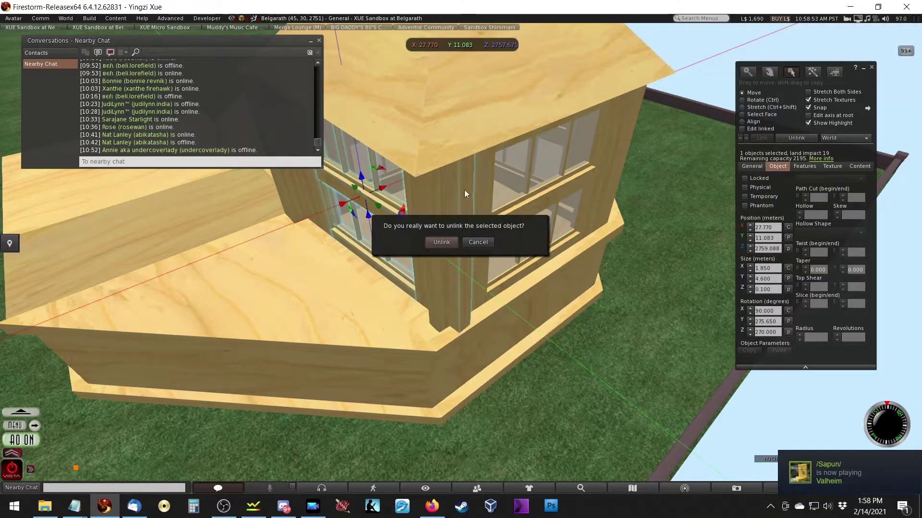
{"action": "left_click", "coordinate": [451, 242]}
Unlink the front window wall at X 32, Y 15.75 into separate prims
{"action": "left_click_drag", "start_coordinate": [609, 165], "coordinate": [528, 172], "text": "alt"}
{"action": "key", "text": "Escape"}
{"action": "left_click", "coordinate": [487, 243]}
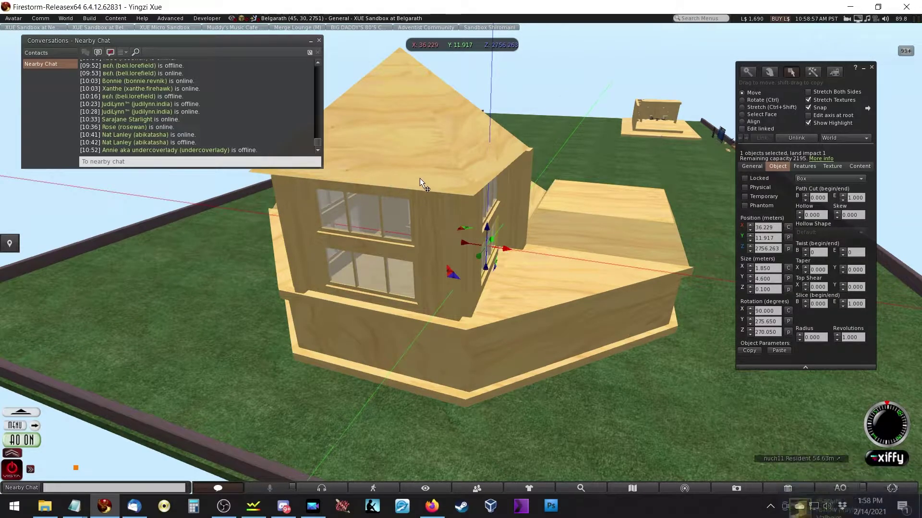
{"action": "left_click_drag", "start_coordinate": [561, 166], "coordinate": [455, 264], "text": "alt"}
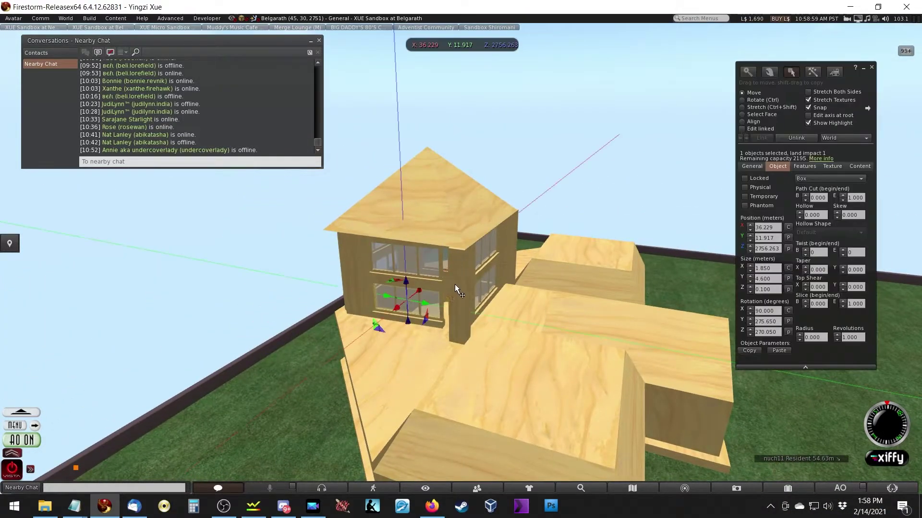
{"action": "left_click", "coordinate": [485, 266]}
{"action": "key", "text": "ctrl+shift+l"}
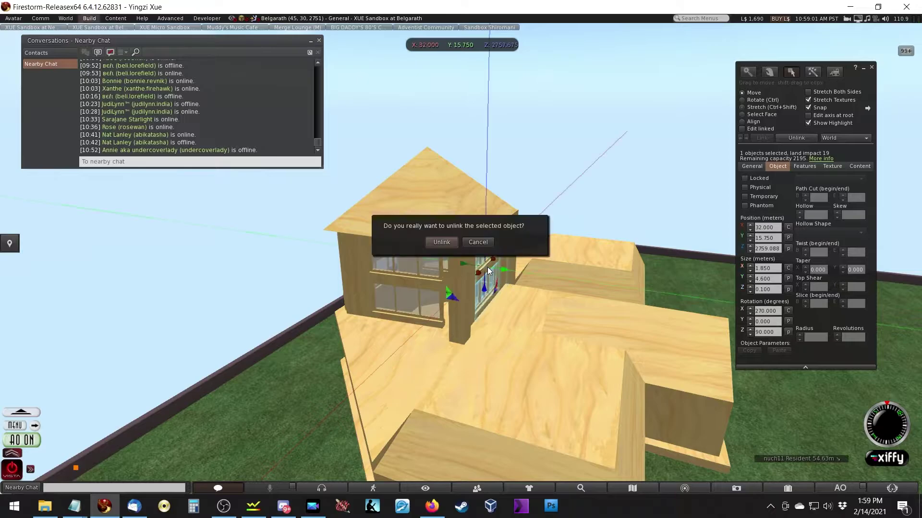
{"action": "left_click", "coordinate": [441, 242]}
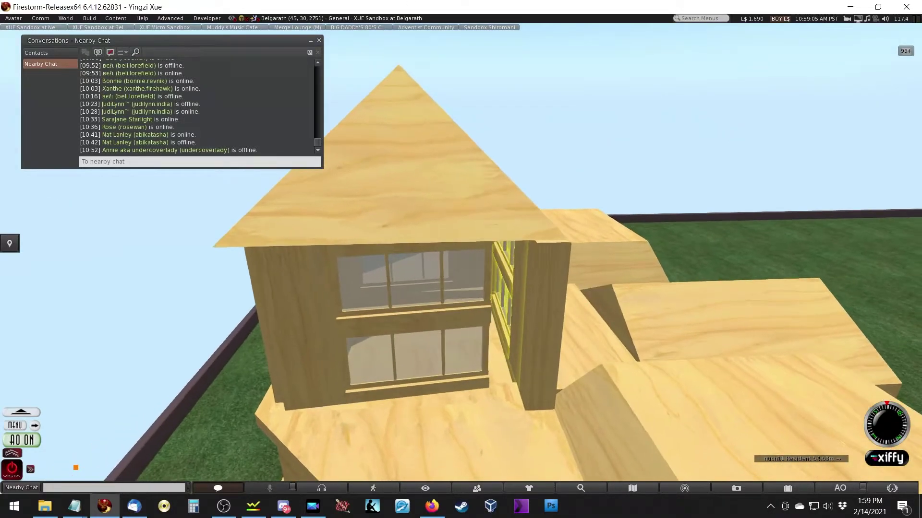
Delete the two side-facing posts at the upper storey's front corners, leaving the front window wall in place
{"action": "left_click", "coordinate": [300, 374]}
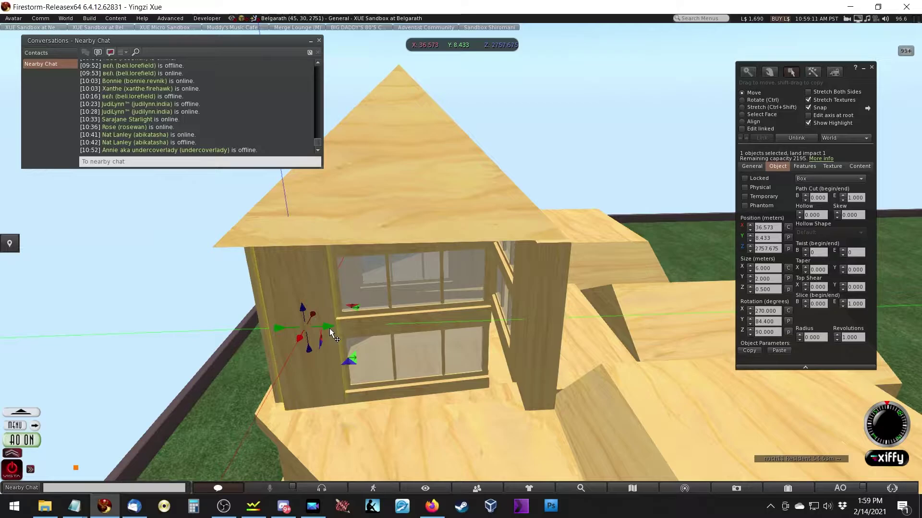
{"action": "left_click", "coordinate": [417, 310], "text": "alt"}
{"action": "left_click_drag", "start_coordinate": [417, 309], "coordinate": [478, 307], "text": "alt"}
{"action": "left_click", "coordinate": [461, 259]}
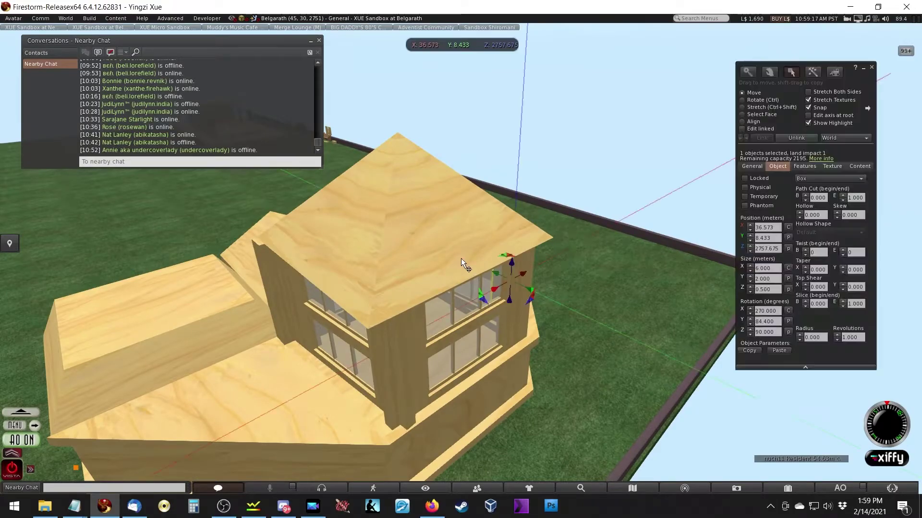
{"action": "left_click_drag", "start_coordinate": [414, 312], "coordinate": [427, 289], "text": "alt"}
{"action": "left_click_drag", "start_coordinate": [336, 269], "coordinate": [365, 259], "text": "alt"}
{"action": "left_click", "coordinate": [341, 257]}
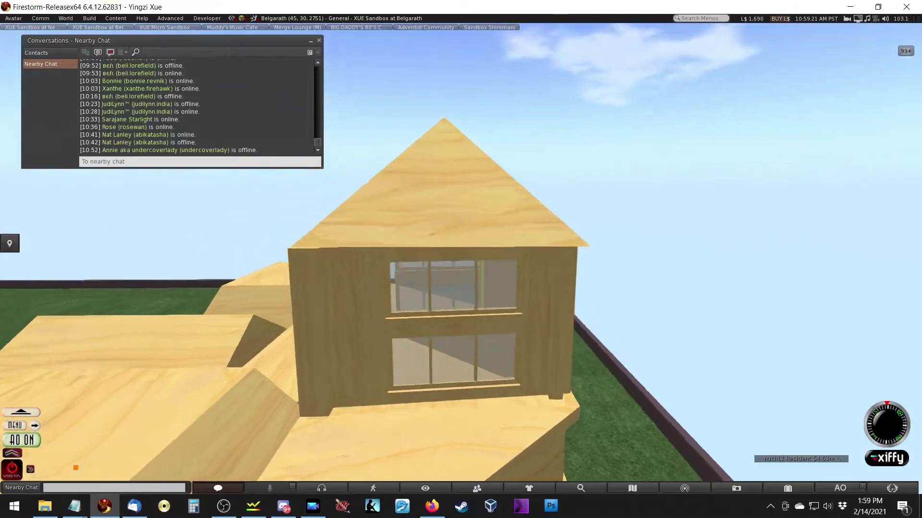
{"action": "left_click", "coordinate": [368, 238]}
{"action": "left_click_drag", "start_coordinate": [321, 237], "coordinate": [547, 403]}
{"action": "left_click", "coordinate": [398, 310]}
{"action": "left_click_drag", "start_coordinate": [398, 310], "coordinate": [420, 263], "text": "alt"}
{"action": "left_click_drag", "start_coordinate": [596, 275], "coordinate": [624, 273]}
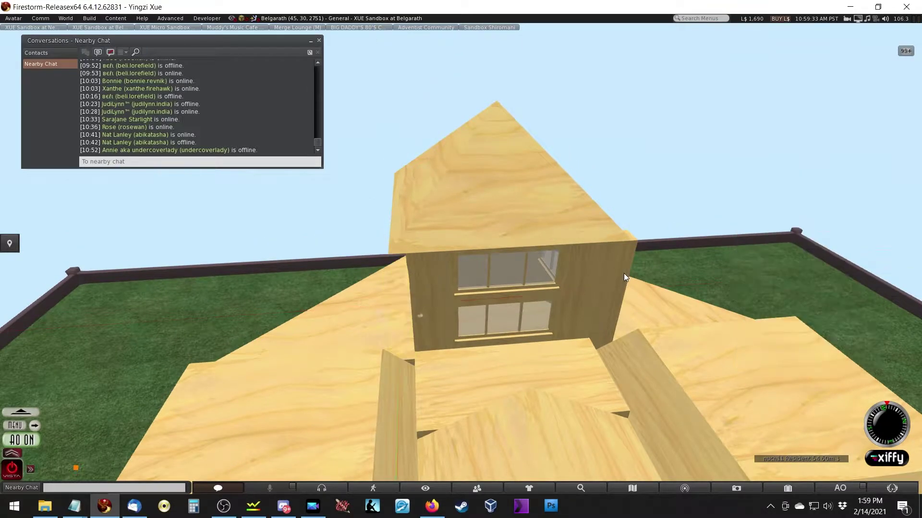
Select all the unlinked pieces of the upper storey's two side window walls, excluding the front and rear walls
{"action": "key", "text": "ctrl+1"}
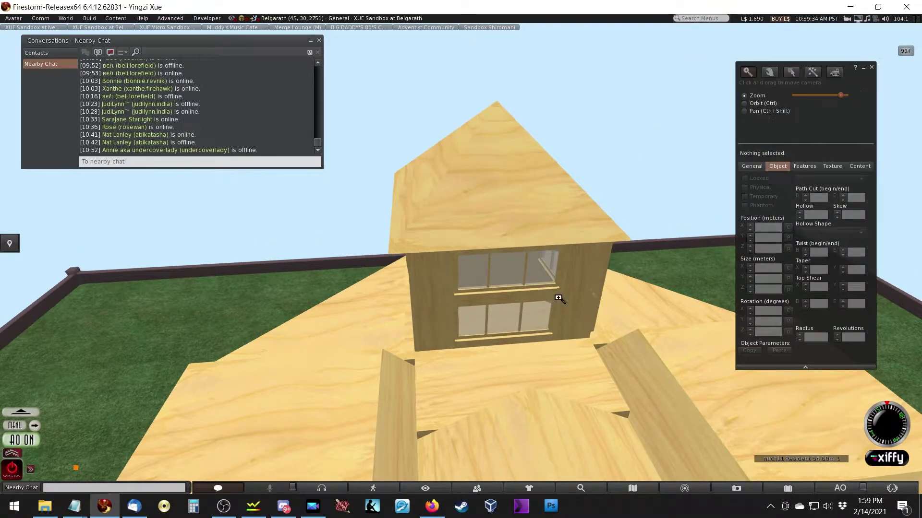
{"action": "left_click_drag", "start_coordinate": [558, 298], "coordinate": [324, 327]}
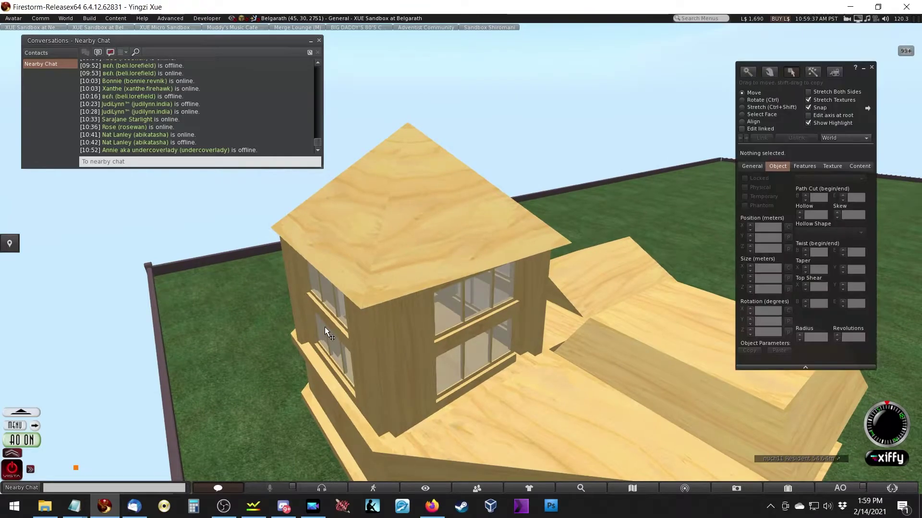
{"action": "left_click", "coordinate": [434, 360]}
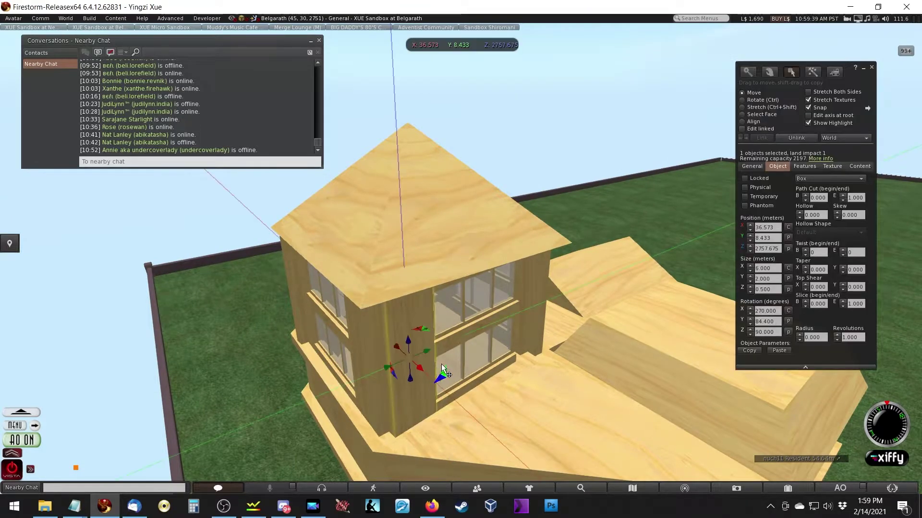
{"action": "left_click_drag", "start_coordinate": [472, 340], "coordinate": [453, 203], "text": "alt"}
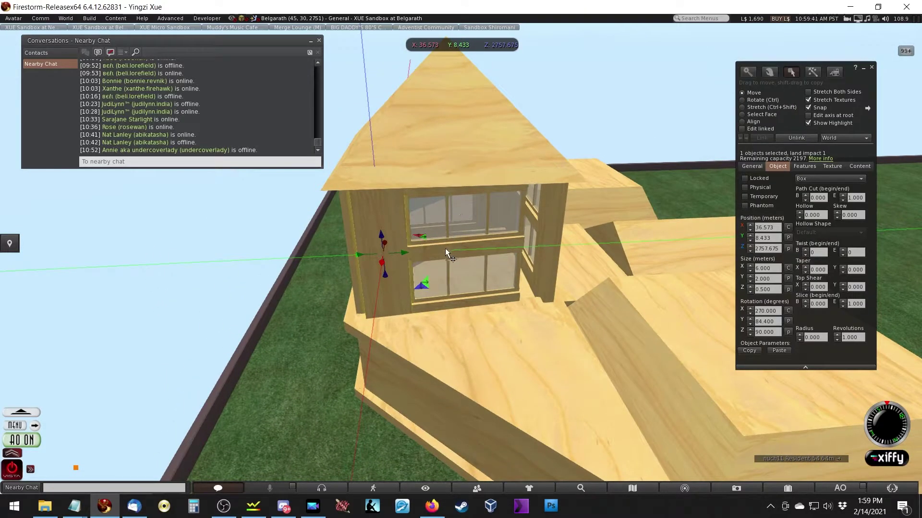
{"action": "left_click", "coordinate": [437, 239]}
{"action": "key", "text": "Escape"}
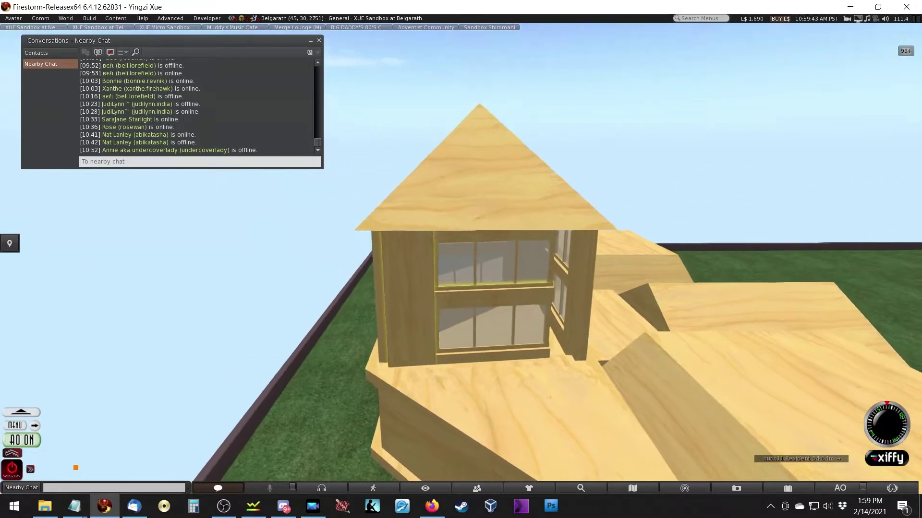
{"action": "left_click", "coordinate": [403, 239]}
{"action": "left_click_drag", "start_coordinate": [399, 207], "coordinate": [556, 376]}
{"action": "left_click_drag", "start_coordinate": [522, 307], "coordinate": [522, 257], "text": "alt"}
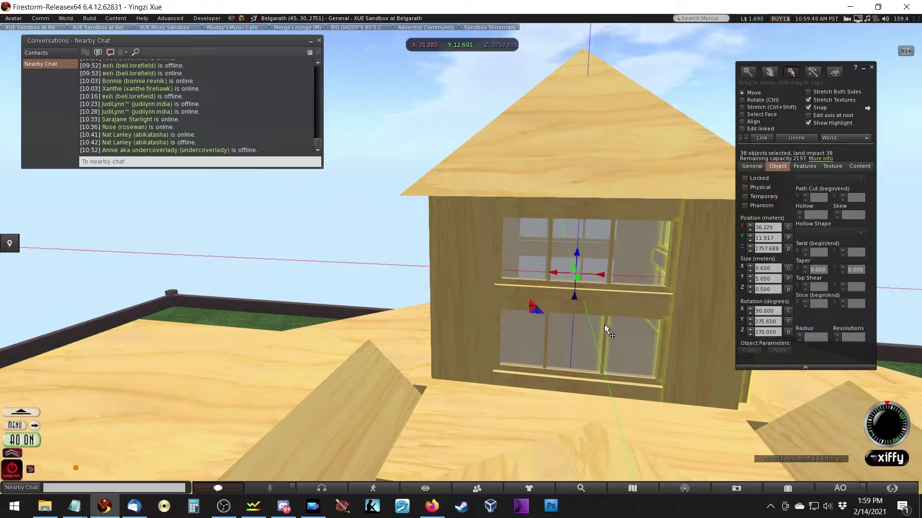
{"action": "key", "text": "alt"}
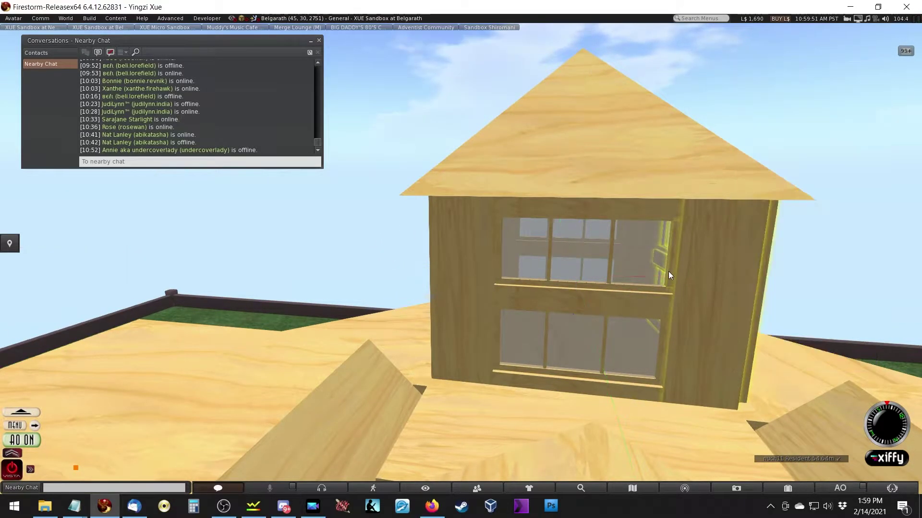
{"action": "left_click_drag", "start_coordinate": [701, 276], "coordinate": [456, 268], "text": "alt"}
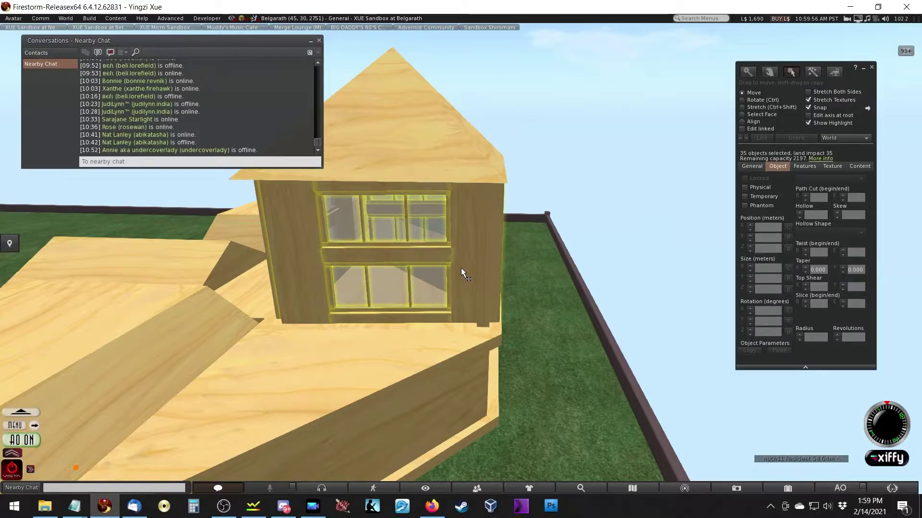
{"action": "key", "text": "alt"}
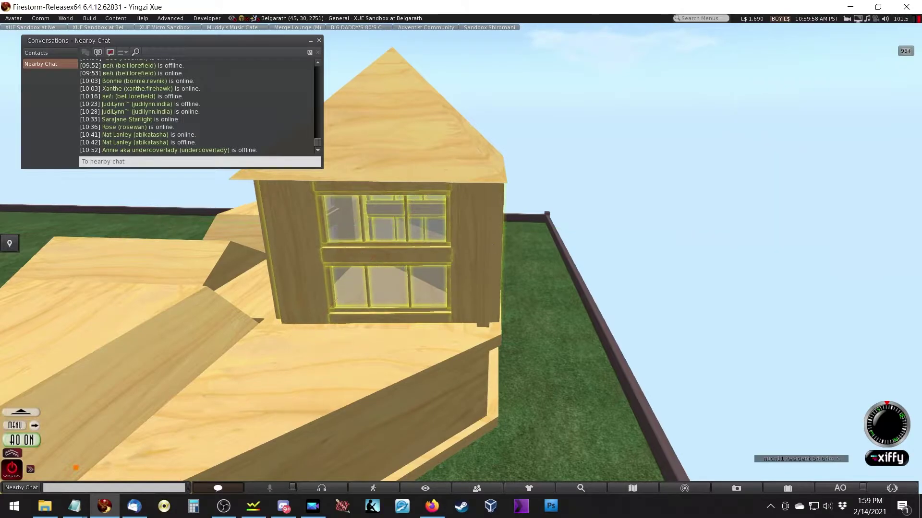
{"action": "key", "text": "Escape"}
{"action": "scroll", "coordinate": [456, 268], "scroll_direction": "up", "scroll_amount": 3}
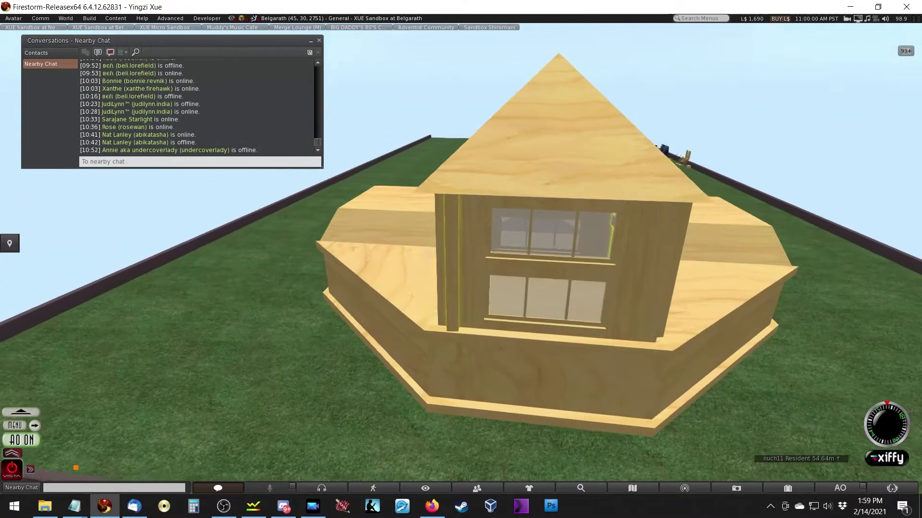
{"action": "left_click_drag", "start_coordinate": [456, 269], "coordinate": [624, 274], "text": "alt"}
Pull the selected side wall pieces out of the upper storey and delete them
{"action": "left_click_drag", "start_coordinate": [456, 230], "coordinate": [713, 301]}
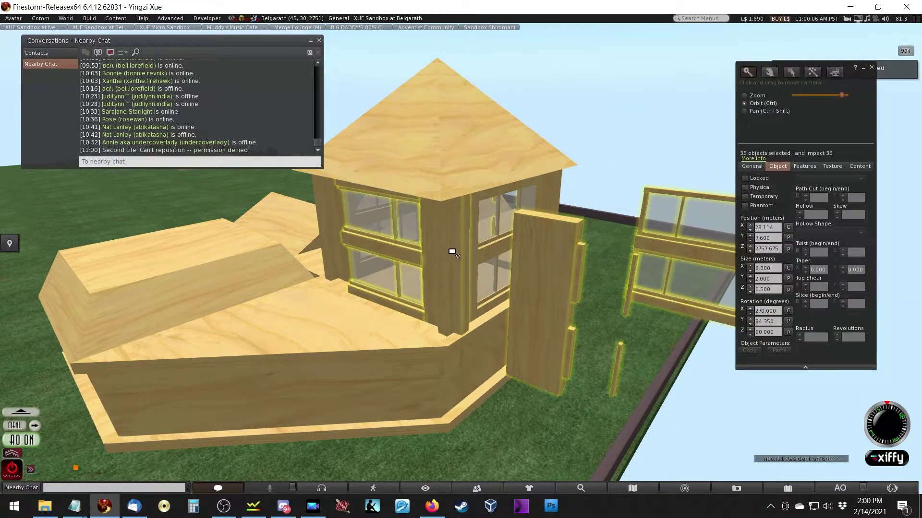
{"action": "left_click_drag", "start_coordinate": [448, 250], "coordinate": [495, 261]}
{"action": "left_click_drag", "start_coordinate": [558, 254], "coordinate": [309, 227]}
{"action": "mouse_move", "coordinate": [461, 259]}
{"action": "left_mouse_down", "text": "alt"}
{"action": "mouse_move", "coordinate": [250, 250]}
{"action": "mouse_move", "coordinate": [461, 259]}
{"action": "left_mouse_up", "text": "alt"}
{"action": "key", "text": "Escape"}
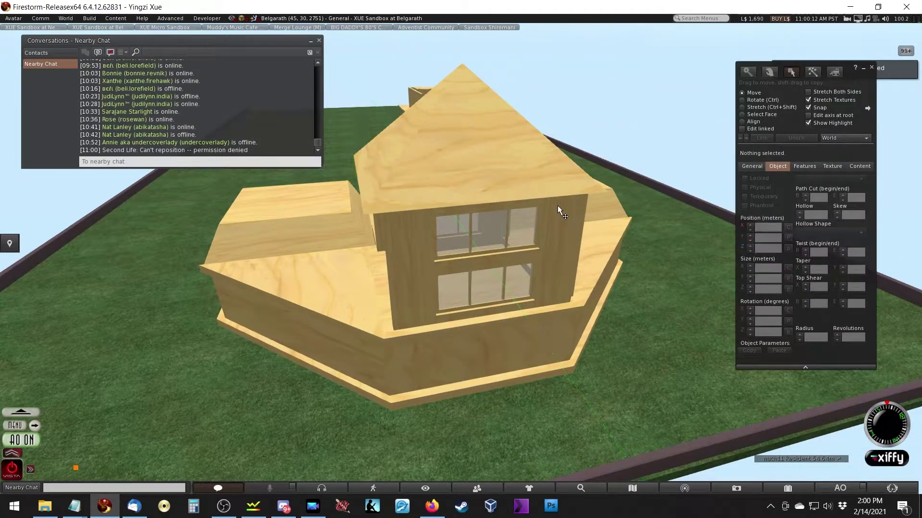
Delete the remaining side post at X 36.573, Y 8.433, keeping the front window wall and its corner post at X 35.5
{"action": "key", "text": "Escape"}
{"action": "key", "text": "ctrl+b"}
{"action": "left_click", "coordinate": [509, 308]}
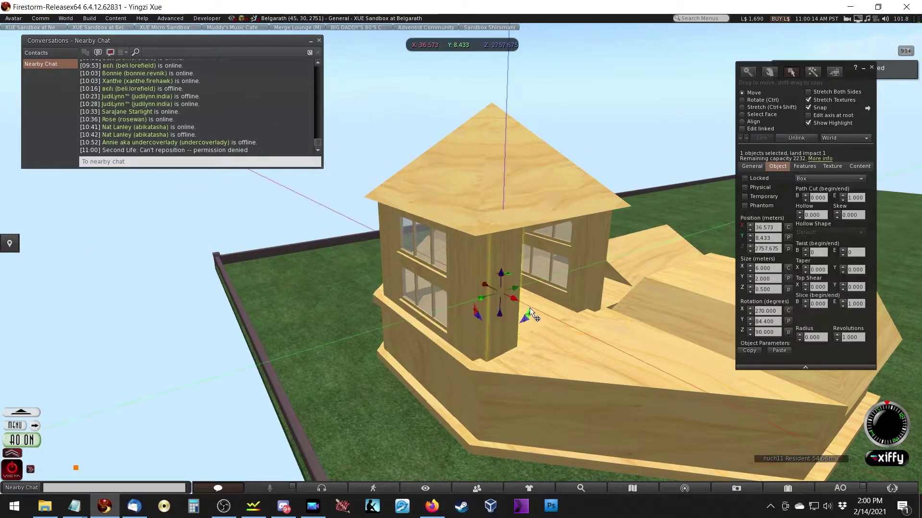
{"action": "left_click_drag", "start_coordinate": [578, 282], "coordinate": [461, 258], "text": "ctrl+alt"}
{"action": "left_click", "coordinate": [459, 256]}
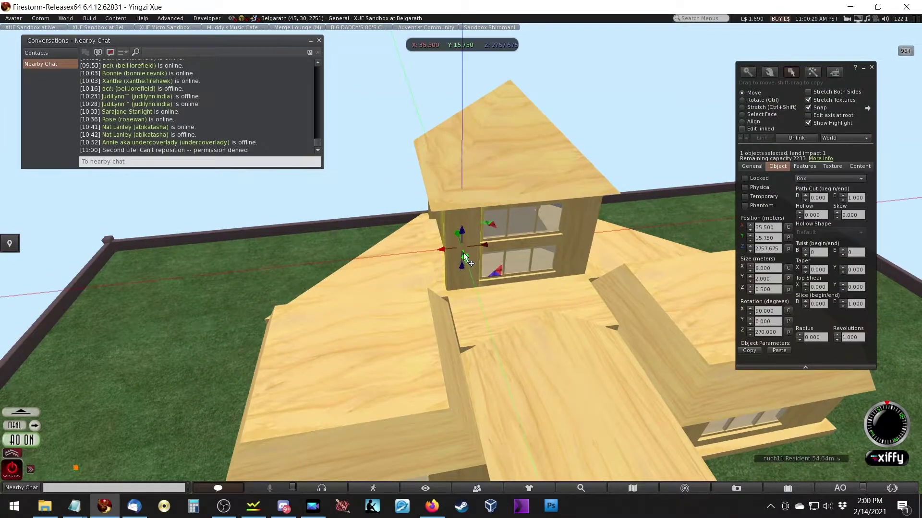
{"action": "key", "text": "Escape"}
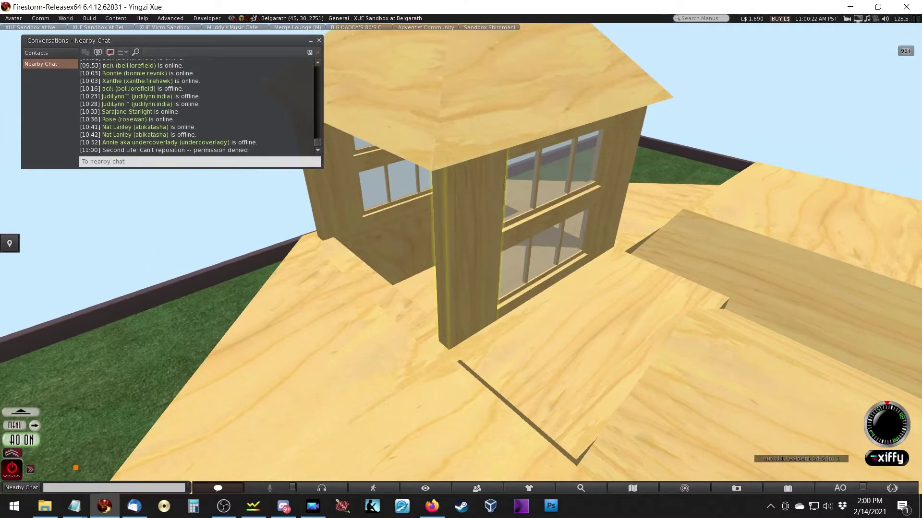
{"action": "key", "text": "ctrl+3"}
{"action": "key", "text": "Escape"}
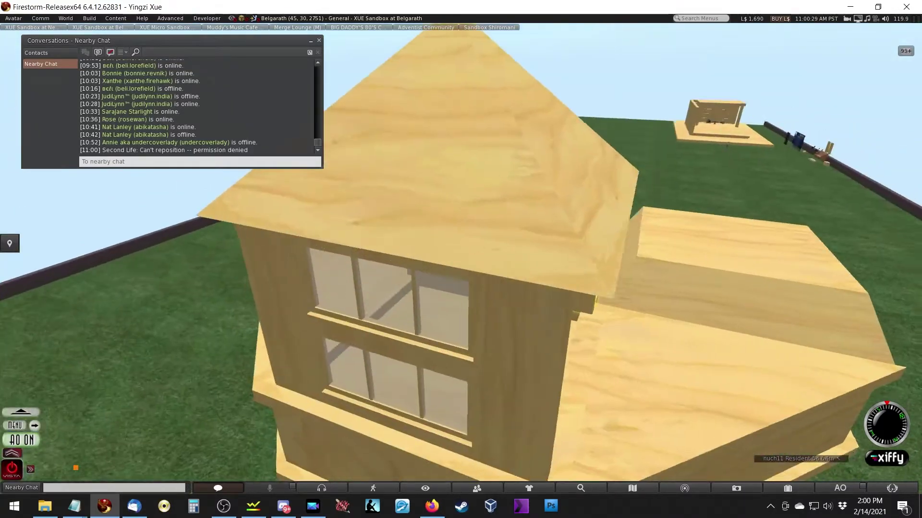
Select the frame, sill and glass pieces of the rear window wall between its corner posts
{"action": "left_click", "coordinate": [396, 314]}
{"action": "left_click_drag", "start_coordinate": [439, 257], "coordinate": [453, 259], "text": "alt"}
{"action": "left_click", "coordinate": [440, 219], "text": "shift"}
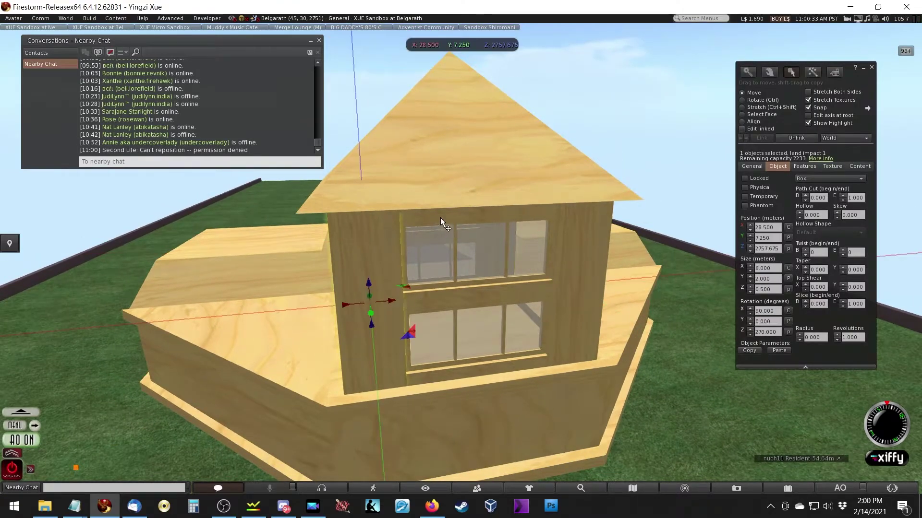
{"action": "left_click", "coordinate": [553, 230], "text": "shift"}
{"action": "left_click", "coordinate": [516, 295], "text": "shift"}
{"action": "left_click", "coordinate": [435, 374], "text": "shift"}
{"action": "left_click_drag", "start_coordinate": [384, 271], "coordinate": [581, 378]}
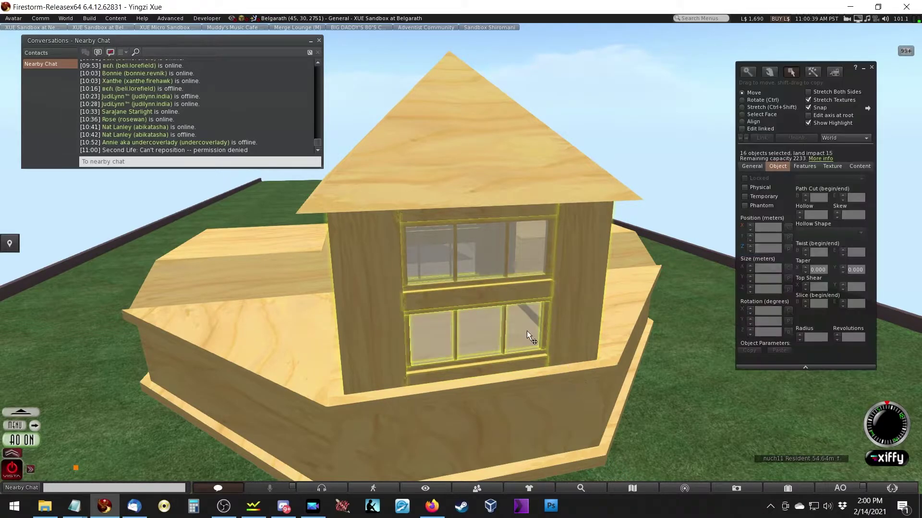
{"action": "left_click_drag", "start_coordinate": [385, 195], "coordinate": [560, 325], "text": "shift"}
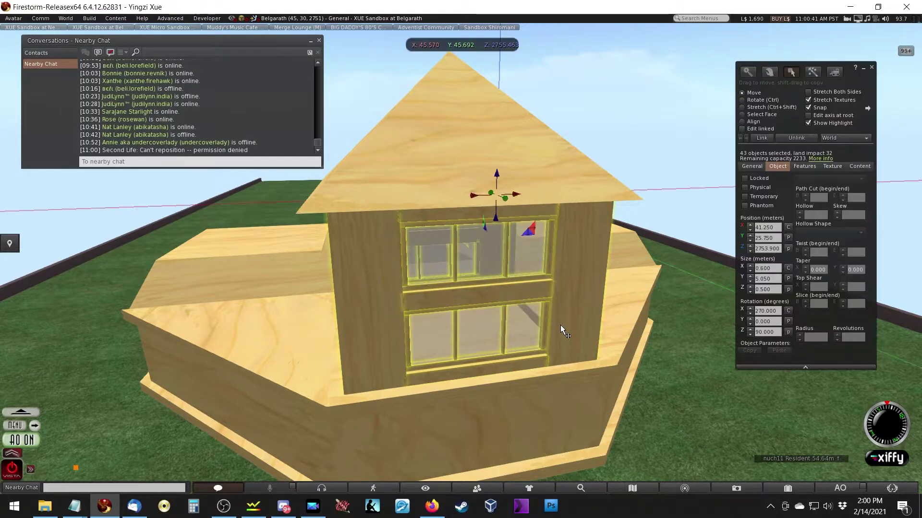
Remove the front window wall's accidentally selected frame and glass pieces from the selection
{"action": "key", "text": "Escape"}
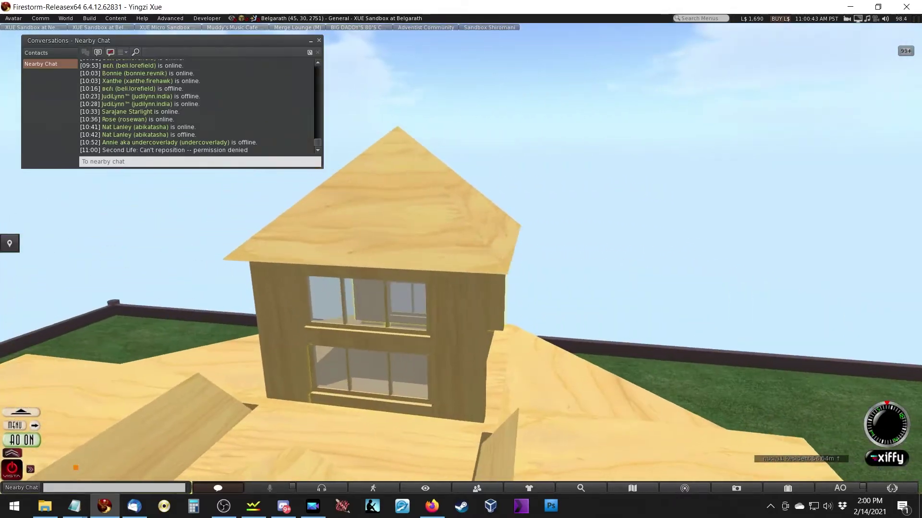
{"action": "key", "text": "ctrl+b"}
{"action": "left_click", "coordinate": [391, 315], "text": "shift"}
{"action": "left_click", "coordinate": [390, 349], "text": "alt"}
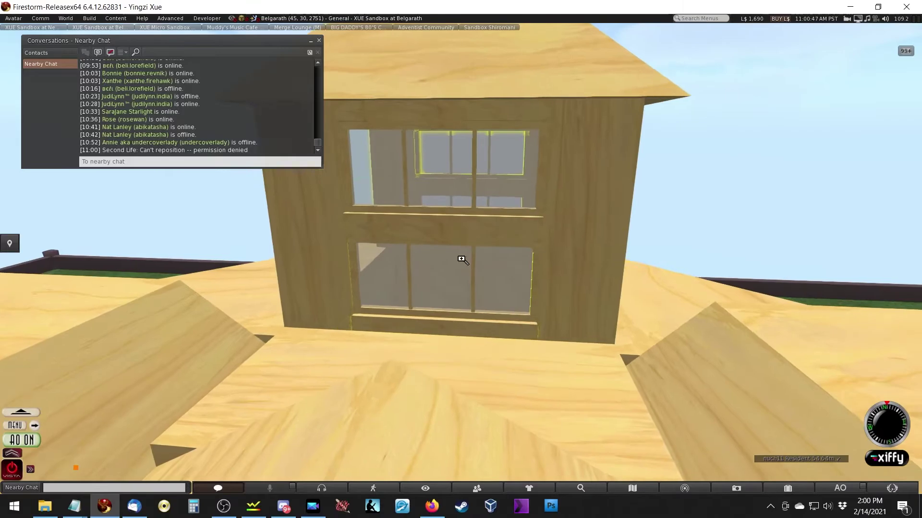
{"action": "left_click", "coordinate": [473, 258], "text": "shift"}
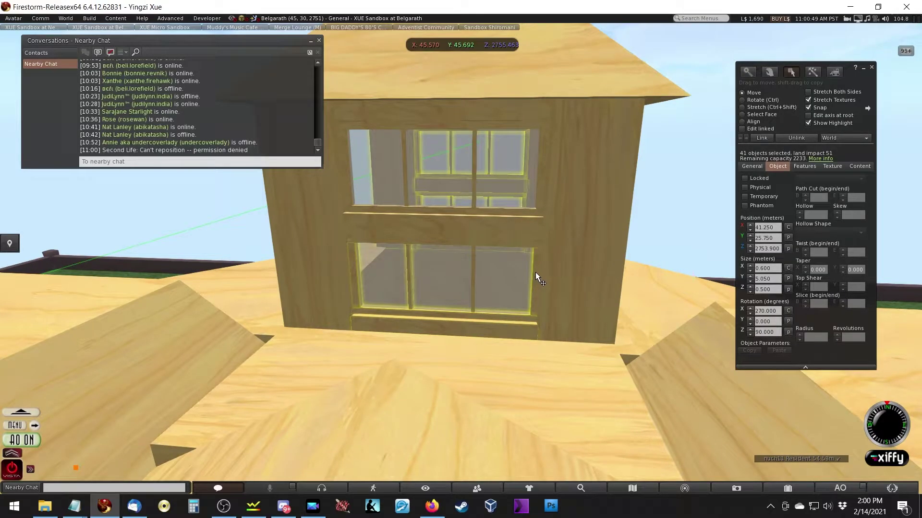
{"action": "left_click", "coordinate": [528, 308], "text": "shift"}
{"action": "left_click", "coordinate": [521, 317], "text": "shift"}
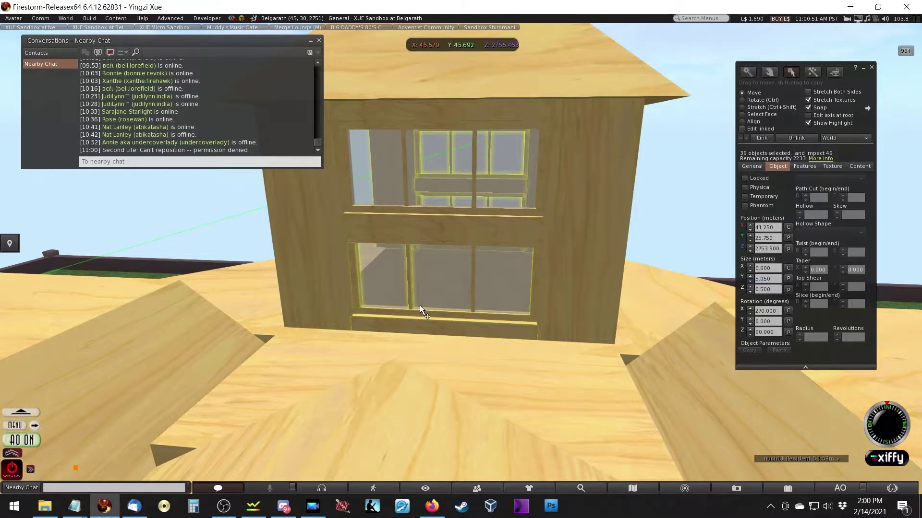
{"action": "left_click", "coordinate": [411, 298], "text": "shift"}
{"action": "left_click", "coordinate": [359, 307], "text": "shift"}
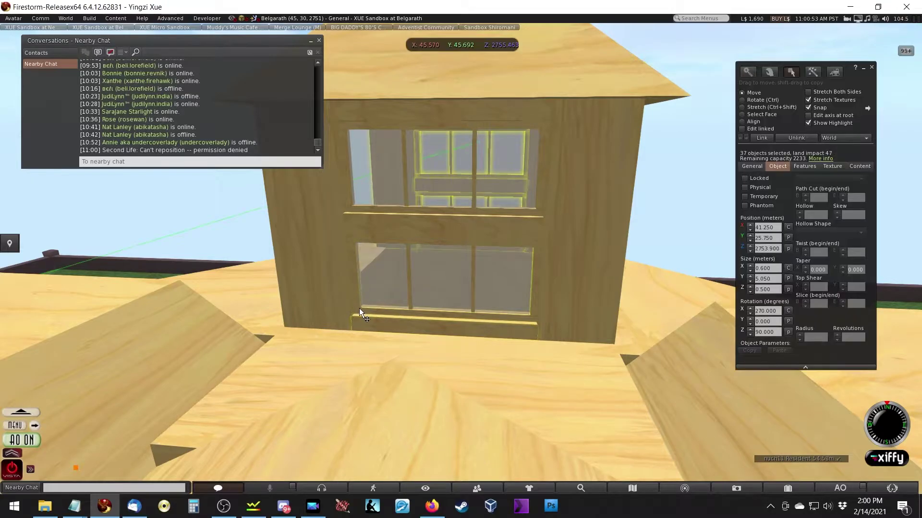
{"action": "left_click_drag", "start_coordinate": [558, 188], "coordinate": [590, 329], "text": "alt"}
{"action": "left_click_drag", "start_coordinate": [383, 287], "coordinate": [276, 220], "text": "alt"}
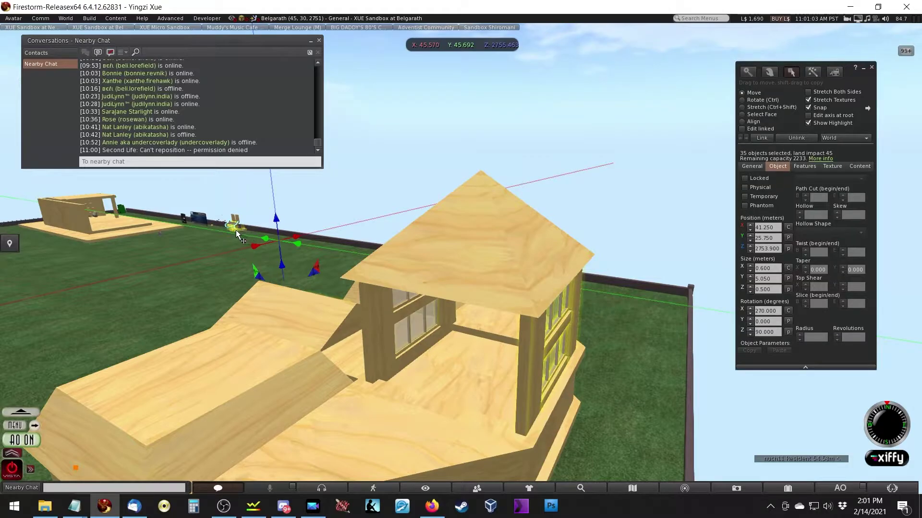
Remove the distant boxes beside the bench from the selection, keeping only the rear window wall's pieces selected
{"action": "key", "text": "Escape"}
{"action": "left_click", "coordinate": [417, 247], "text": "alt"}
{"action": "key", "text": "ctrl+3"}
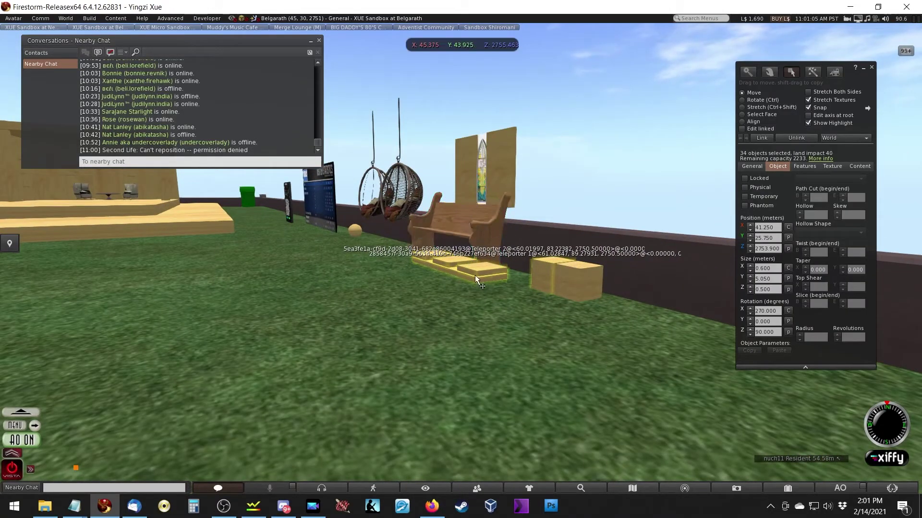
{"action": "left_click", "coordinate": [447, 268], "text": "shift"}
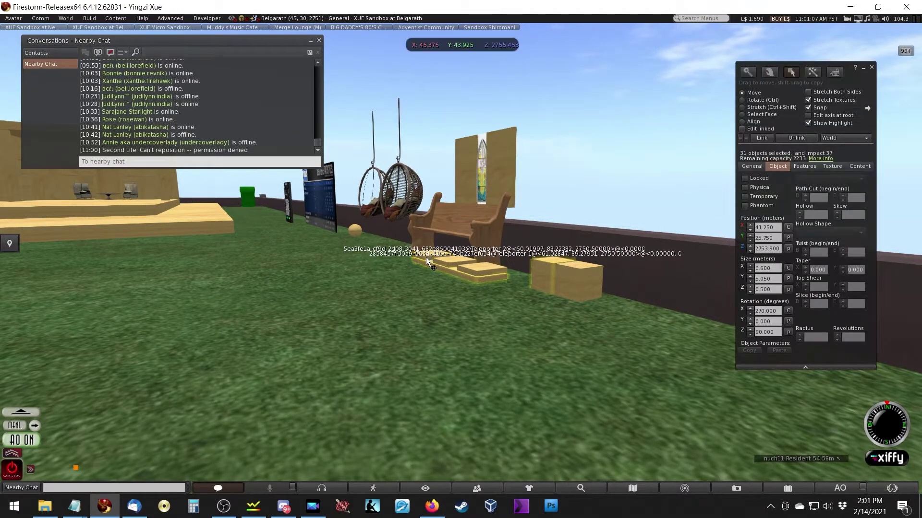
{"action": "left_click", "coordinate": [428, 264], "text": "shift"}
{"action": "key", "text": "Escape"}
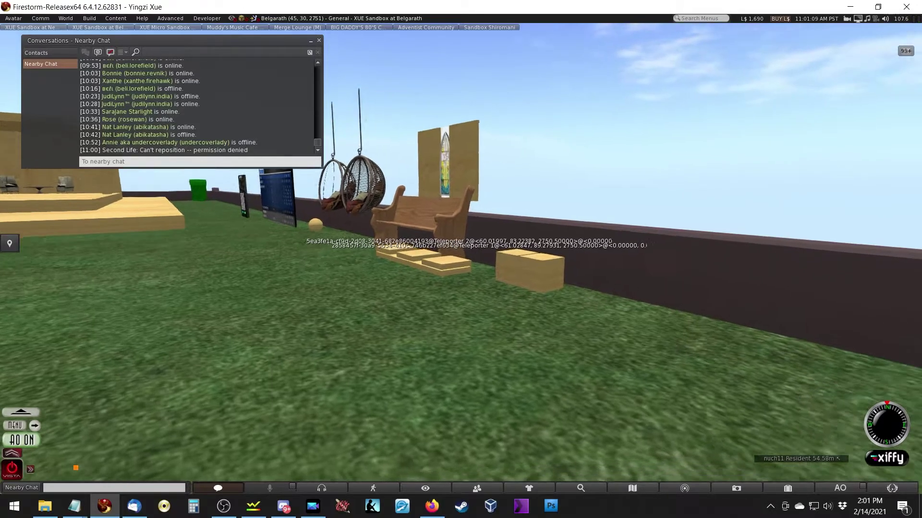
{"action": "left_click", "coordinate": [423, 312]}
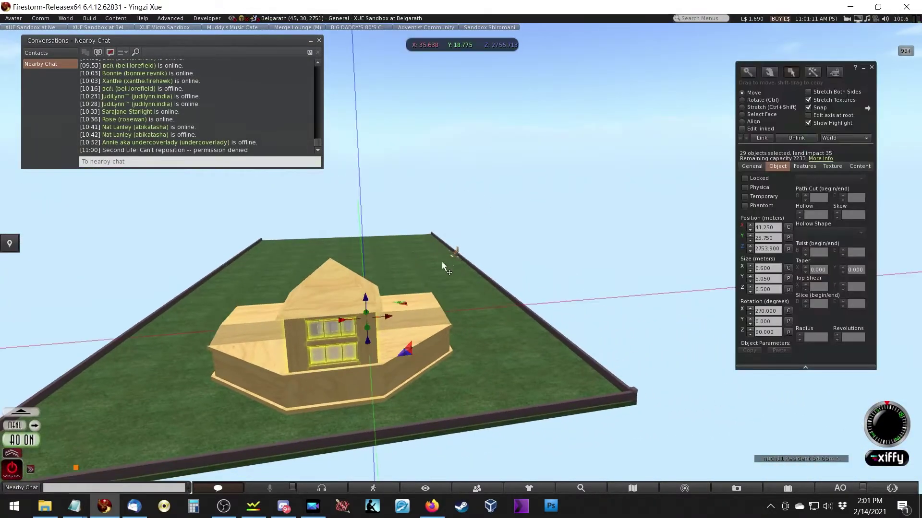
{"action": "left_click", "coordinate": [348, 329], "text": "alt"}
{"action": "scroll", "coordinate": [348, 329], "scroll_direction": "up", "scroll_amount": 5, "text": "alt"}
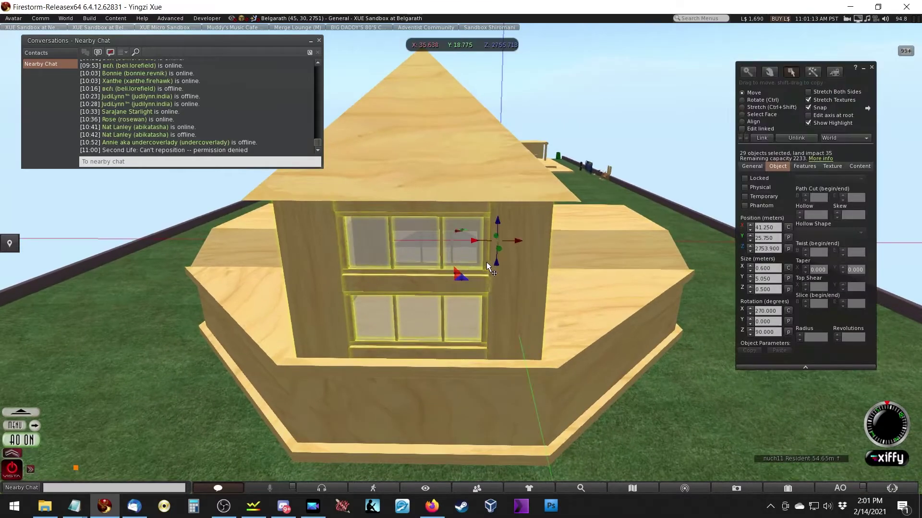
{"action": "left_click_drag", "start_coordinate": [348, 329], "coordinate": [448, 258], "text": "alt"}
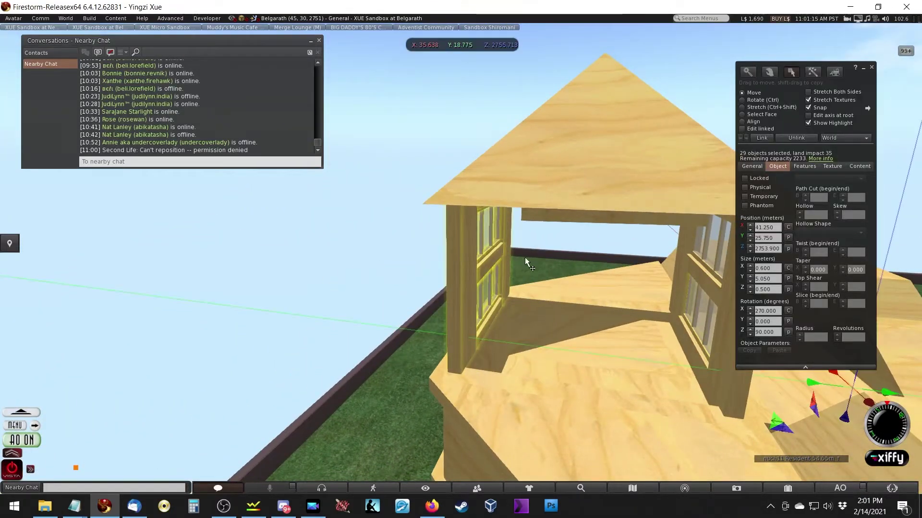
Select the middle beam and the upper window's frame and mullions in the upper storey's wall above the arched entrance, at Y 15.750
{"action": "left_click", "coordinate": [829, 400], "text": "alt"}
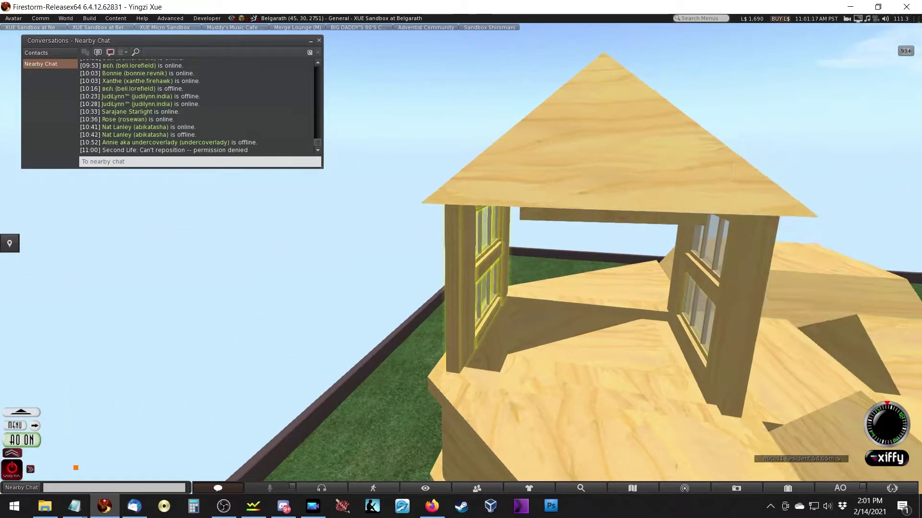
{"action": "left_click_drag", "start_coordinate": [541, 234], "coordinate": [548, 288], "text": "alt"}
{"action": "left_click_drag", "start_coordinate": [638, 368], "coordinate": [439, 111], "text": "alt"}
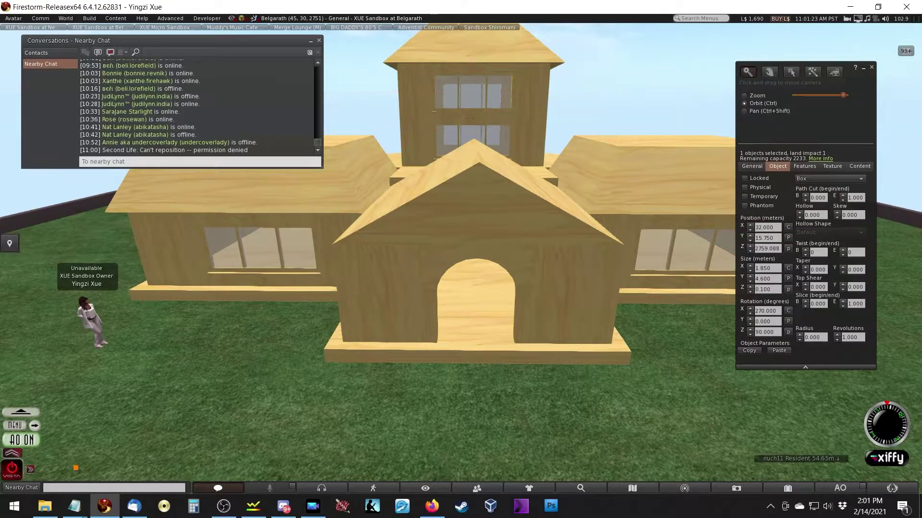
{"action": "left_click", "coordinate": [462, 107], "text": "alt"}
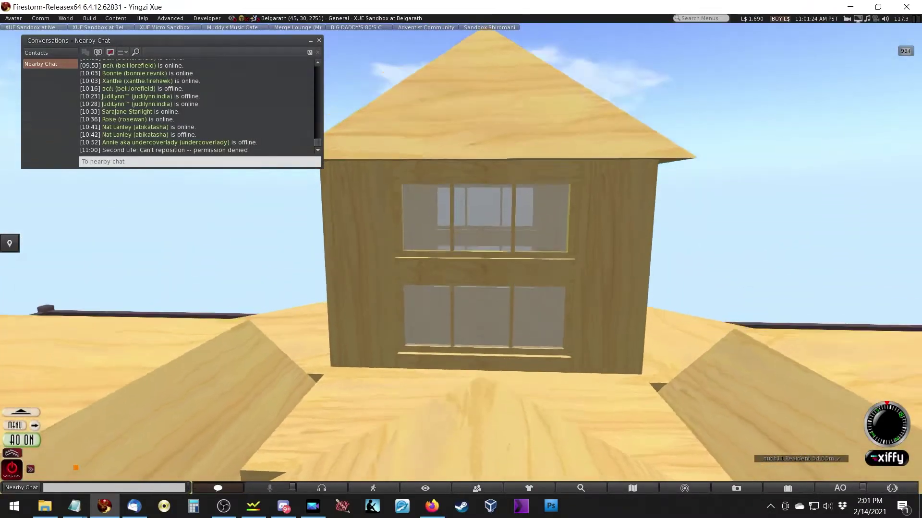
{"action": "left_click", "coordinate": [442, 273]}
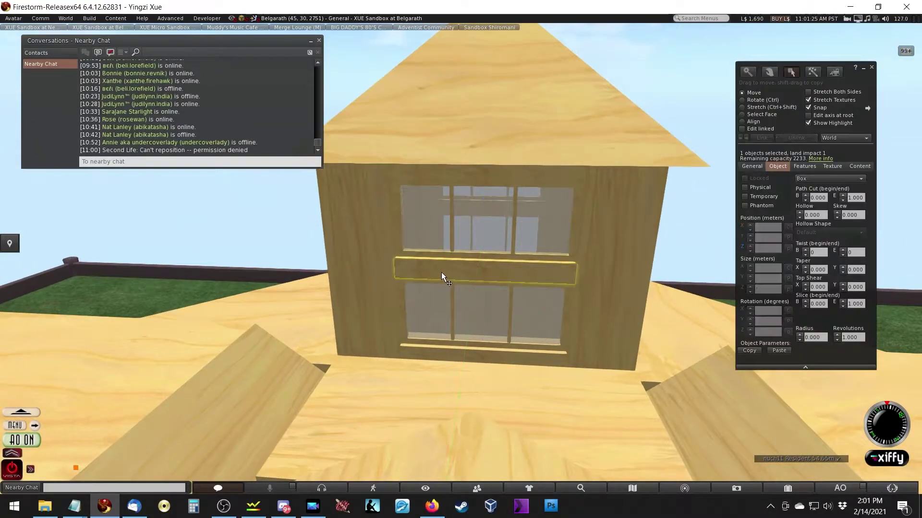
{"action": "left_click", "coordinate": [409, 186], "text": "shift"}
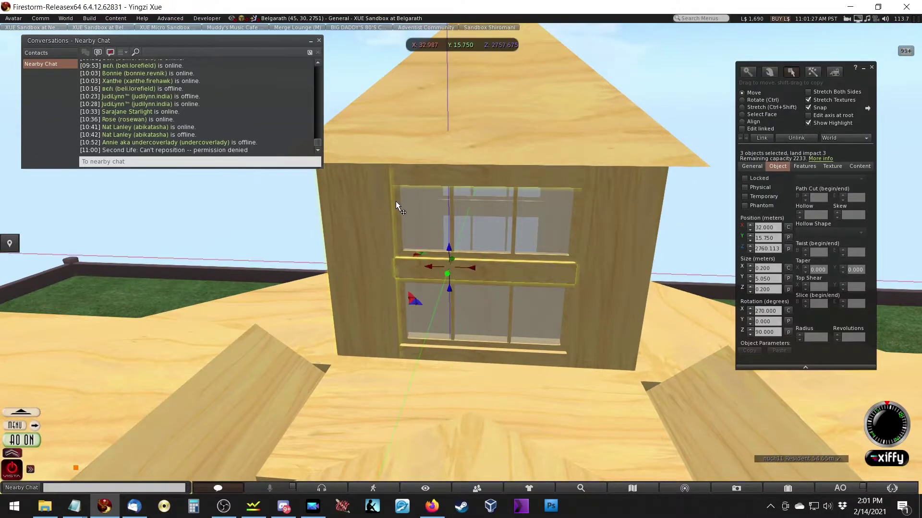
{"action": "left_click", "coordinate": [453, 221], "text": "shift"}
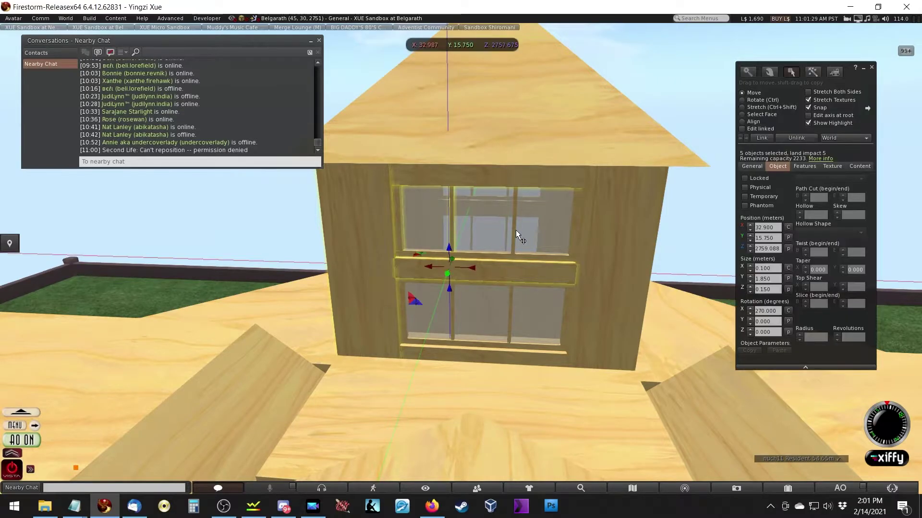
{"action": "left_click", "coordinate": [514, 230], "text": "shift"}
{"action": "left_click", "coordinate": [571, 230], "text": "shift"}
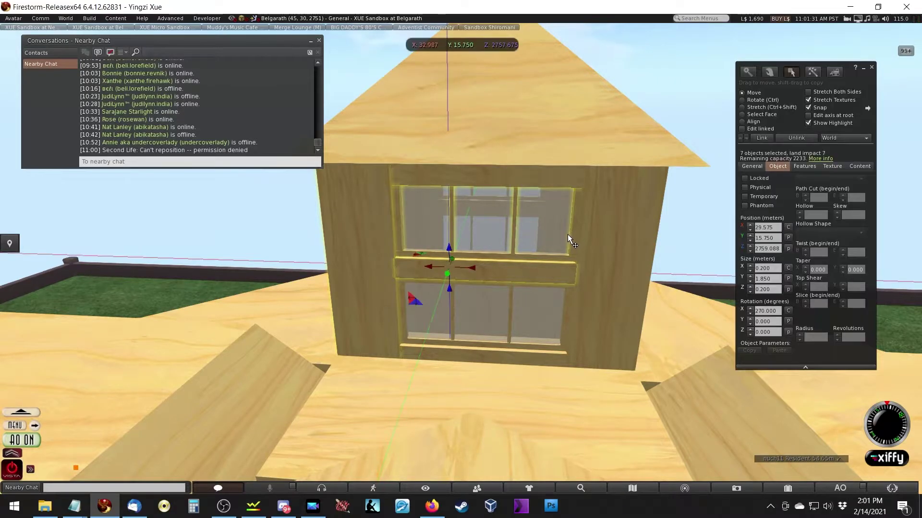
Add the lower window's glass, frame, mullions and sill and the remaining side post of the entrance-side wall to the selection
{"action": "left_click", "coordinate": [497, 310], "text": "shift"}
{"action": "scroll", "coordinate": [508, 292], "scroll_direction": "up", "scroll_amount": 5}
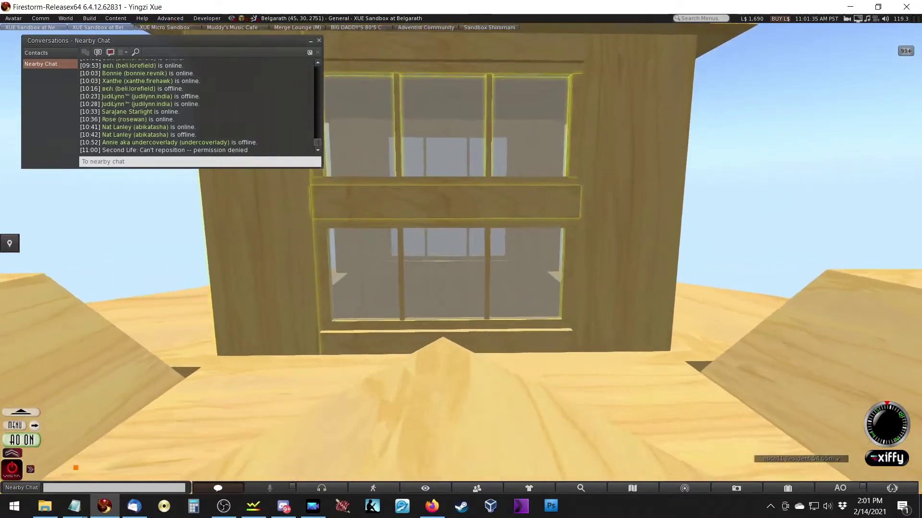
{"action": "left_click", "coordinate": [302, 260], "text": "shift"}
{"action": "left_click", "coordinate": [266, 266], "text": "shift"}
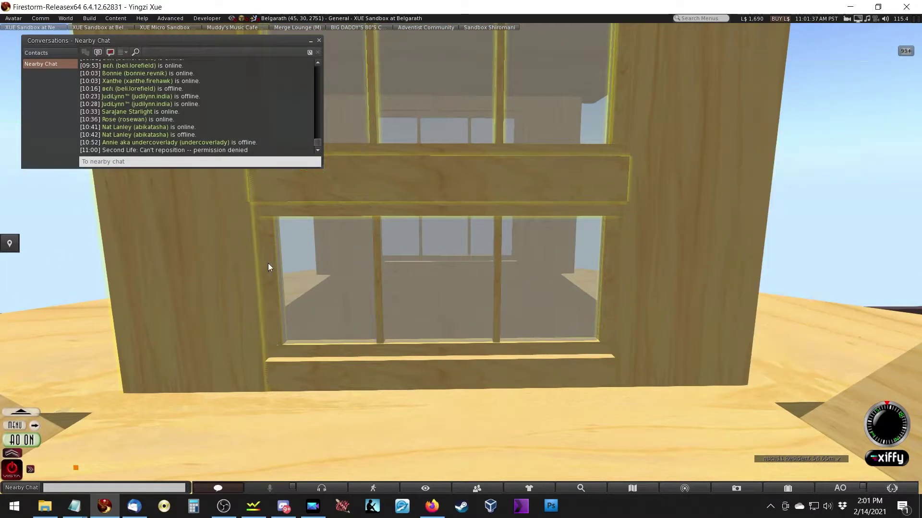
{"action": "left_click", "coordinate": [329, 356], "text": "shift"}
{"action": "left_click", "coordinate": [380, 338], "text": "shift"}
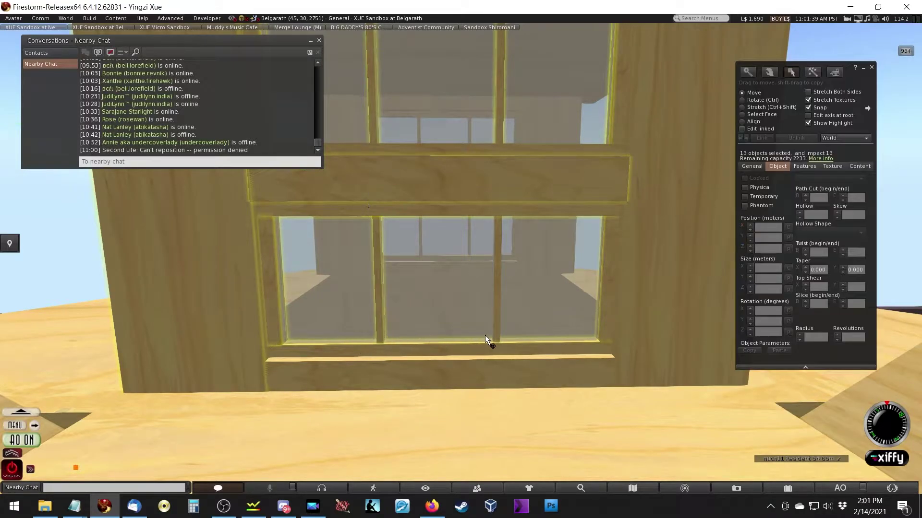
{"action": "left_click", "coordinate": [496, 333], "text": "shift"}
{"action": "left_click", "coordinate": [482, 367], "text": "shift"}
{"action": "left_click", "coordinate": [634, 331], "text": "shift"}
Test-move the selected entrance-side wall, undo the move, and add the missed lower side frame at X 29.575 to the selection
{"action": "scroll", "coordinate": [633, 243], "scroll_direction": "down", "scroll_amount": 5}
{"action": "left_click_drag", "start_coordinate": [386, 257], "coordinate": [451, 269]}
{"action": "key", "text": "ctrl"}
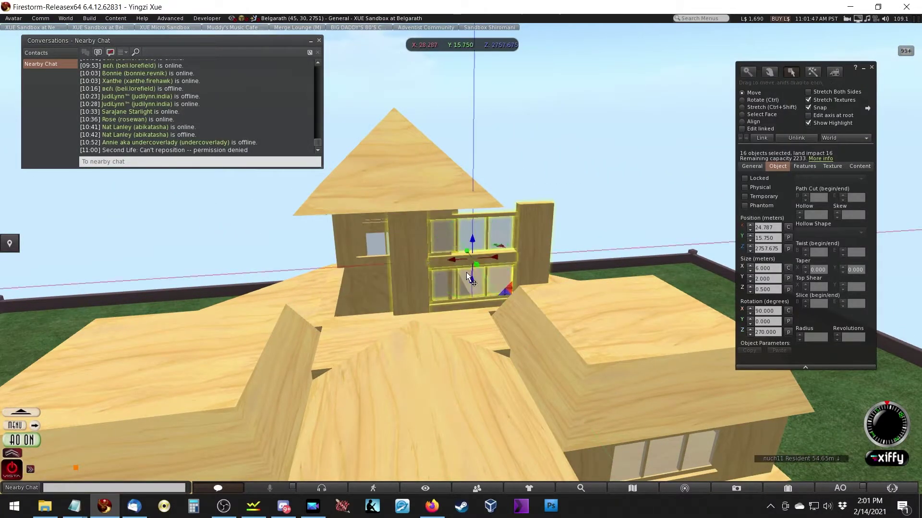
{"action": "key", "text": "ctrl+z"}
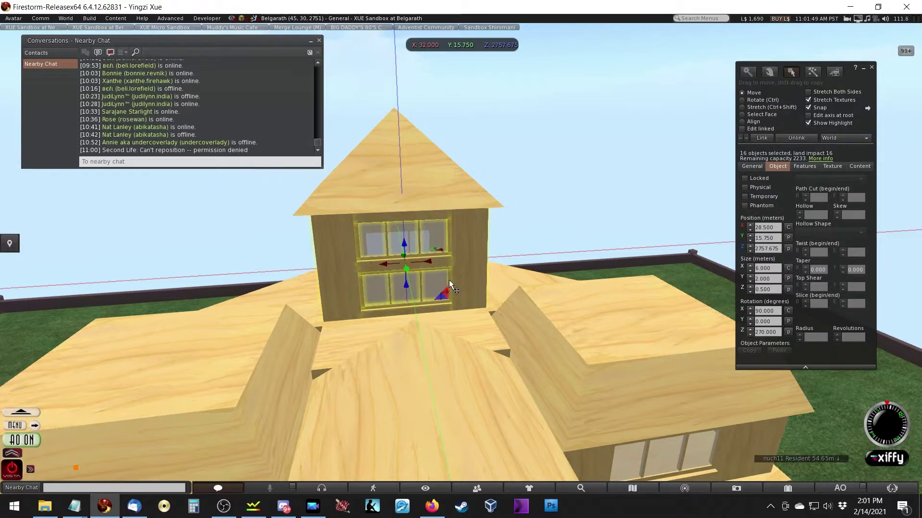
{"action": "left_click", "coordinate": [450, 278], "text": "shift"}
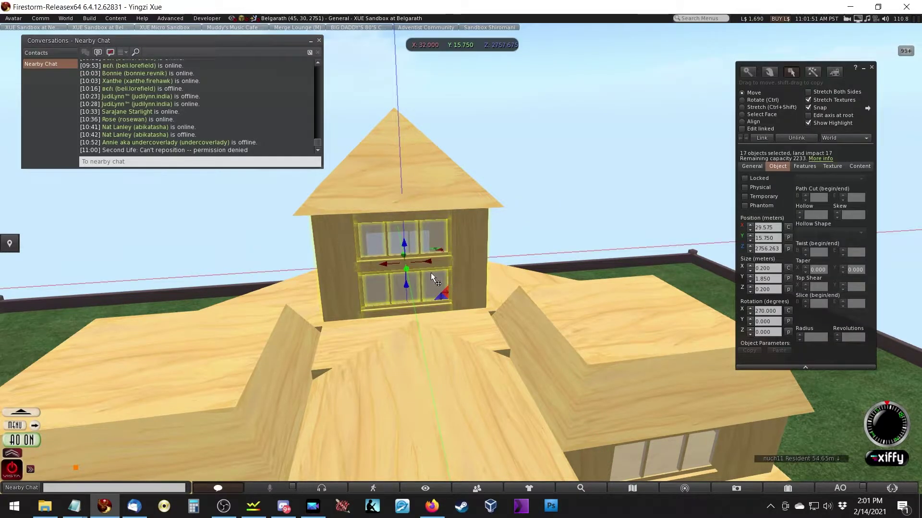
Undo another test move of the entrance-side wall and link its selected pieces into one object
{"action": "left_click_drag", "start_coordinate": [418, 264], "coordinate": [578, 272]}
{"action": "key", "text": "ctrl+z"}
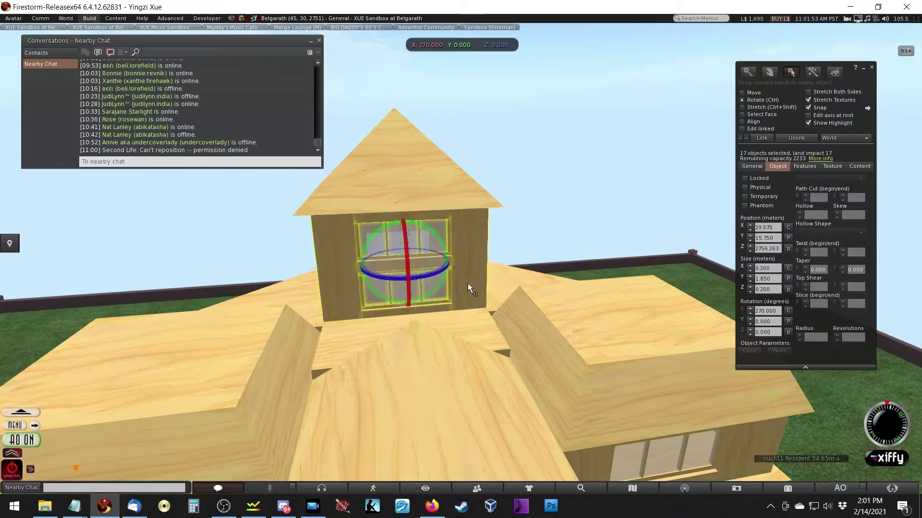
{"action": "left_click", "coordinate": [395, 310]}
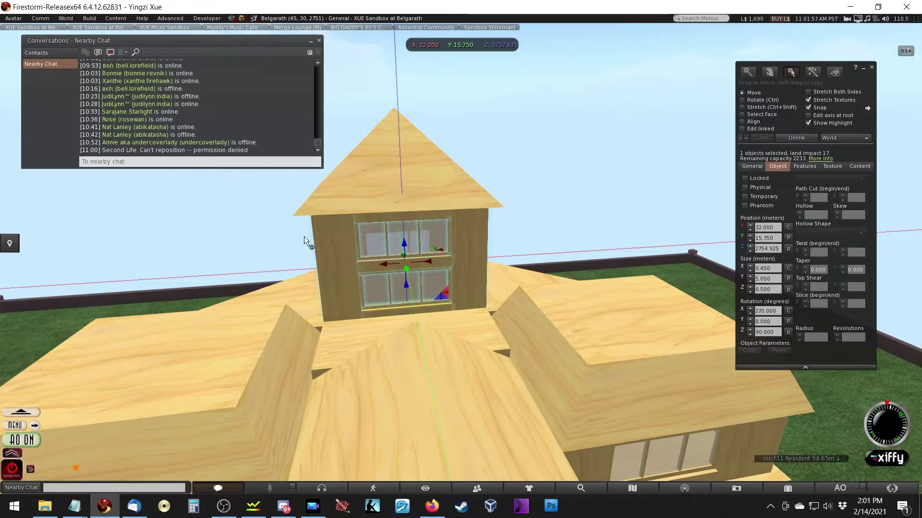
{"action": "key", "text": "Escape"}
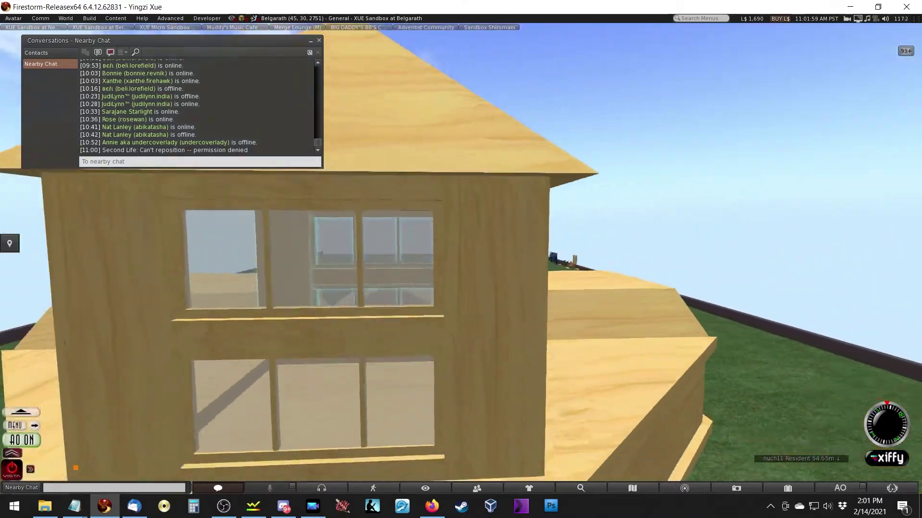
Select a corner post, the upper window's frame, mullions and sill, and the middle beam of the opposite wall at Y 7.250
{"action": "left_click", "coordinate": [366, 240]}
{"action": "key", "text": "Escape"}
{"action": "left_click", "coordinate": [259, 209]}
{"action": "left_click", "coordinate": [265, 215], "text": "shift"}
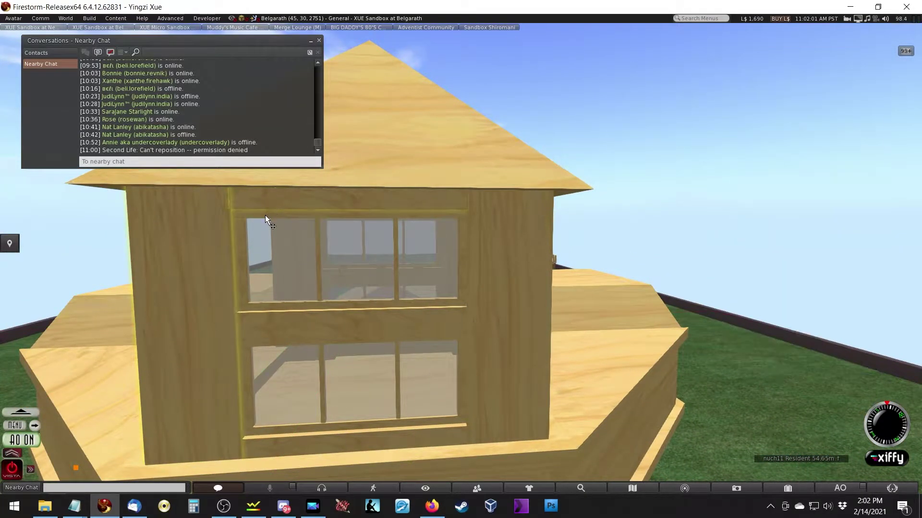
{"action": "left_click", "coordinate": [250, 247], "text": "shift"}
{"action": "left_click", "coordinate": [317, 248], "text": "shift"}
{"action": "left_click", "coordinate": [396, 253], "text": "shift"}
{"action": "left_click", "coordinate": [434, 304], "text": "shift"}
{"action": "left_click", "coordinate": [455, 298], "text": "shift"}
{"action": "left_click", "coordinate": [438, 326], "text": "shift"}
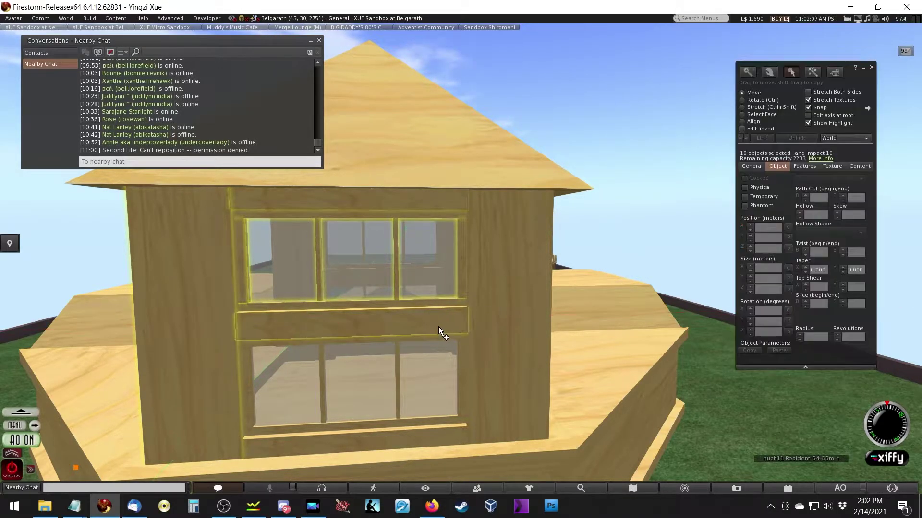
Add the lower window's frame, mullions, glass and sill and the bottom beam of the Y 7.250 wall to the selection
{"action": "left_click", "coordinate": [322, 382], "text": "shift"}
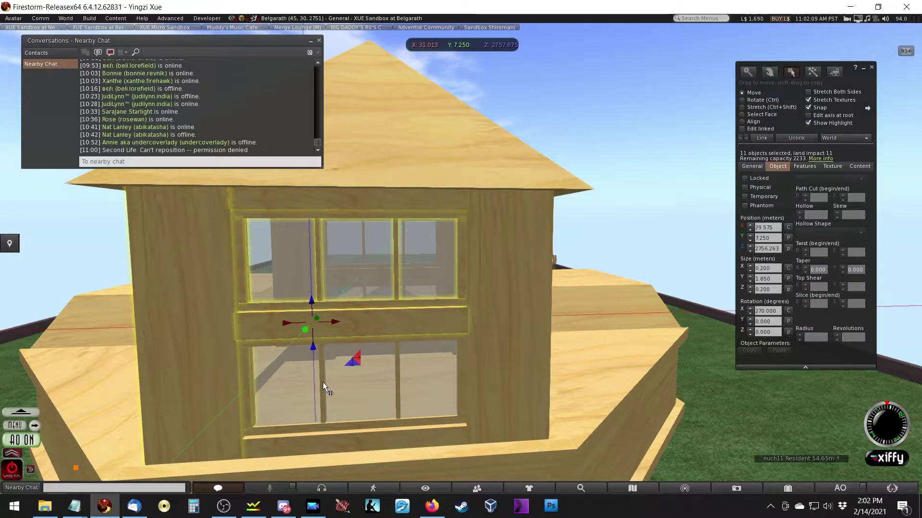
{"action": "left_click", "coordinate": [398, 378], "text": "shift"}
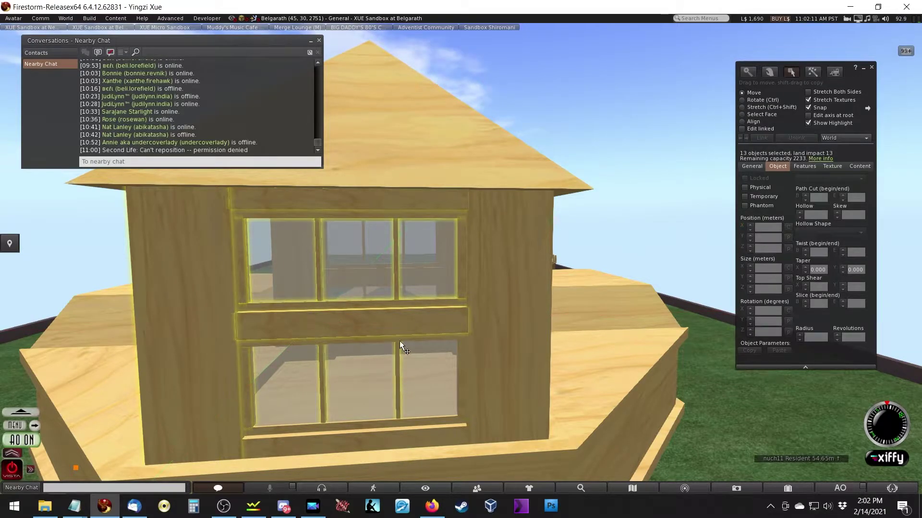
{"action": "left_click", "coordinate": [402, 350], "text": "shift"}
{"action": "left_click", "coordinate": [404, 422], "text": "shift"}
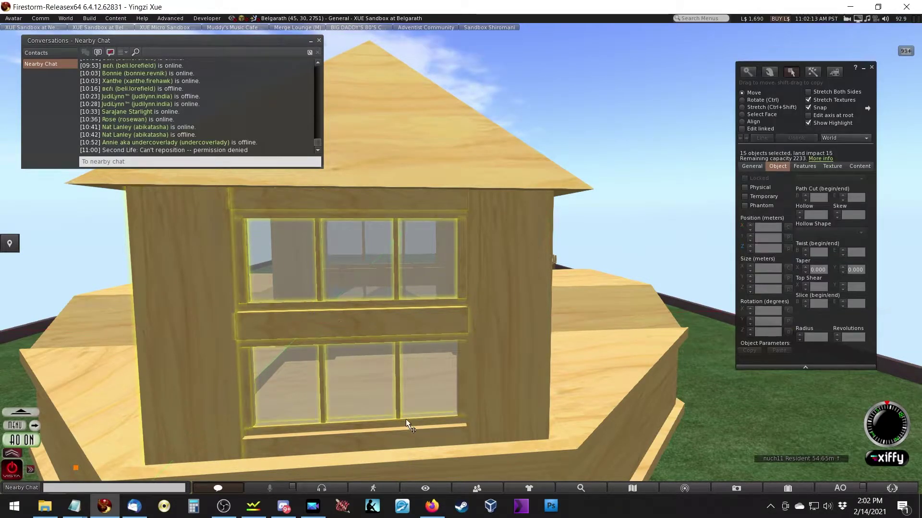
{"action": "left_click", "coordinate": [441, 437]}
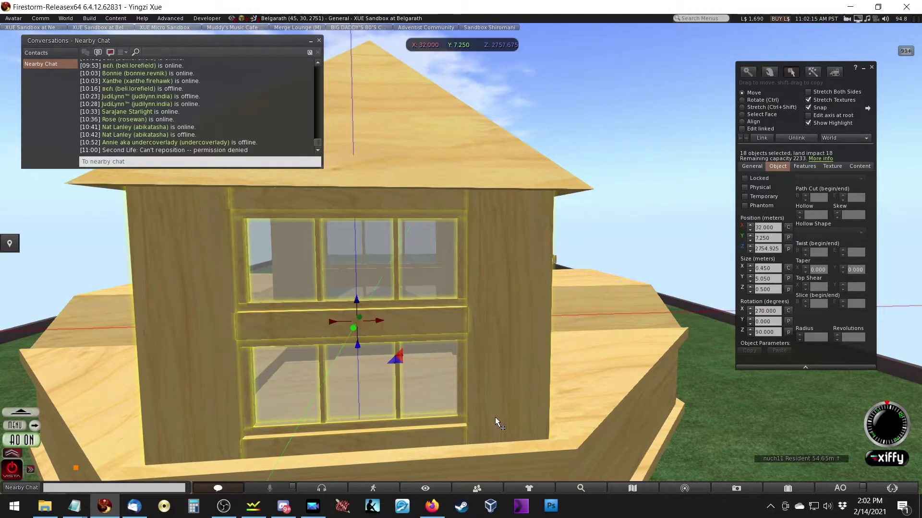
Link the Y 7.250 wall's pieces and copy both linked window walls, rotated 90 degrees, onto the upper storey's two open sides
{"action": "left_click_drag", "start_coordinate": [327, 319], "coordinate": [584, 321]}
{"action": "mouse_move", "coordinate": [331, 303]}
{"action": "left_mouse_down"}
{"action": "mouse_move", "coordinate": [339, 281]}
{"action": "mouse_move", "coordinate": [308, 305]}
{"action": "mouse_move", "coordinate": [322, 303]}
{"action": "left_mouse_up"}
{"action": "left_click_drag", "start_coordinate": [388, 280], "coordinate": [396, 307]}
{"action": "key", "text": "ctrl+z"}
{"action": "left_click_drag", "start_coordinate": [349, 286], "coordinate": [427, 360], "text": "ctrl"}
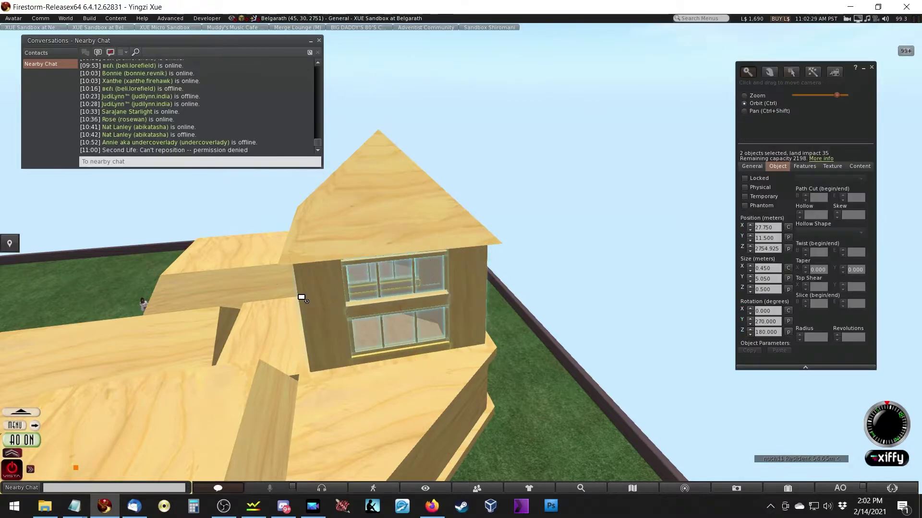
Inspect the upper storey's corners from several sides to see how the four window walls meet beneath the pyramid roof
{"action": "key", "text": "Escape"}
{"action": "left_click", "coordinate": [416, 190]}
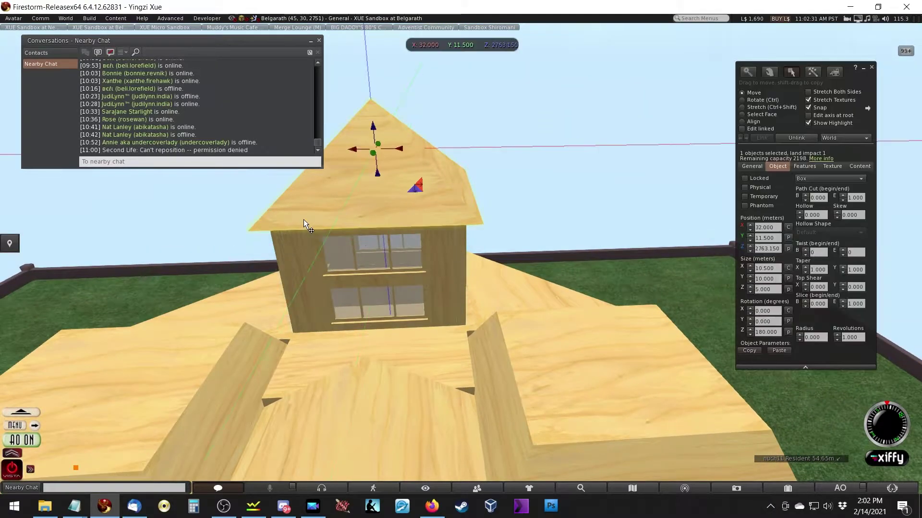
{"action": "key", "text": "Escape"}
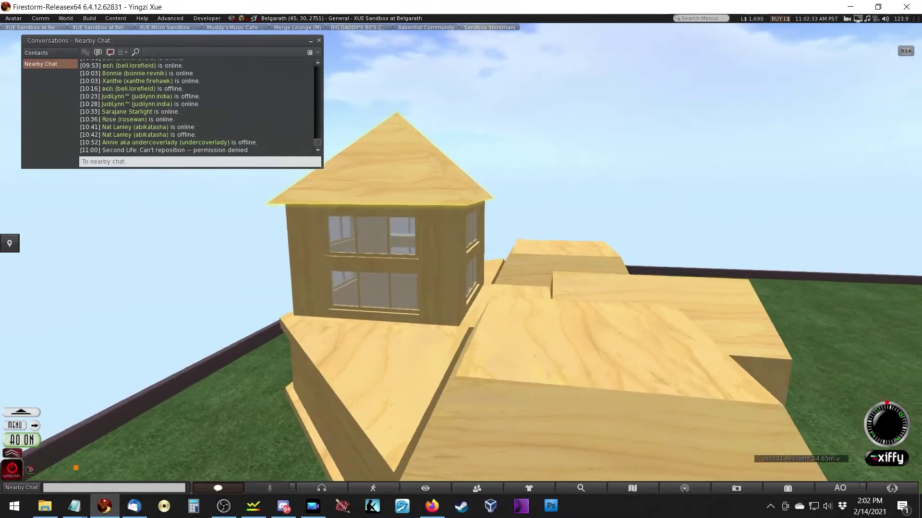
{"action": "left_click", "coordinate": [462, 292], "text": "alt"}
{"action": "key", "text": "ctrl+3"}
{"action": "key", "text": "Escape"}
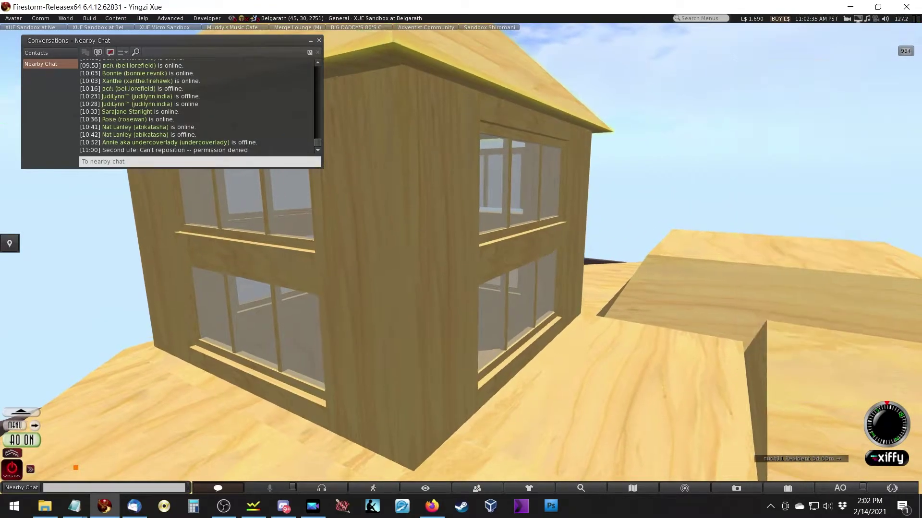
{"action": "key", "text": "ctrl+3"}
{"action": "key", "text": "Escape"}
{"action": "left_click", "coordinate": [472, 241], "text": "alt"}
{"action": "key", "text": "ctrl+3"}
{"action": "key", "text": "Escape"}
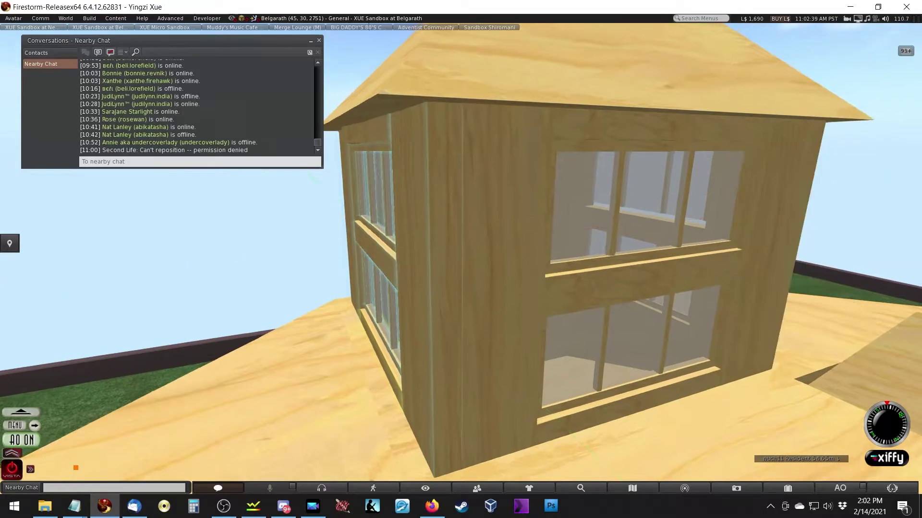
{"action": "key", "text": "ctrl+3"}
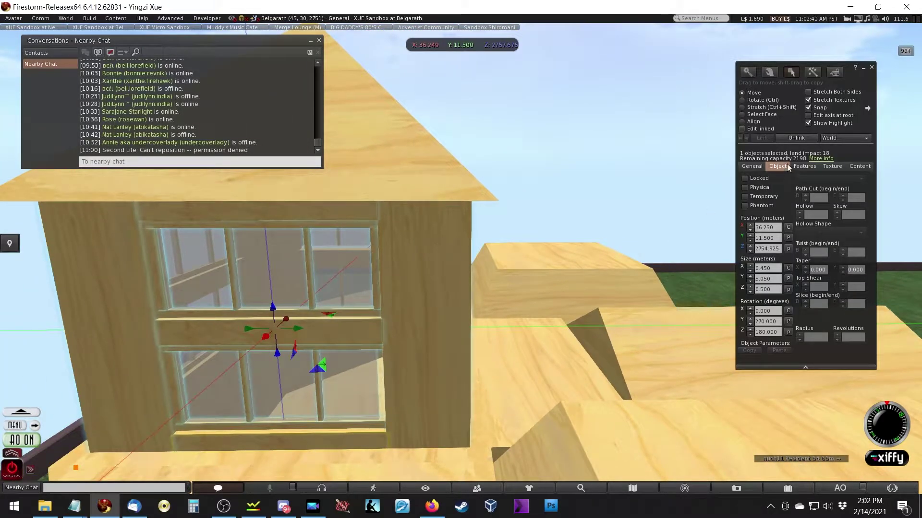
Enable editing of linked parts and select the side wall's corner post at X 36.249, Y 8.000
{"action": "left_click", "coordinate": [764, 129]}
{"action": "left_click", "coordinate": [411, 271], "text": "ctrl"}
{"action": "key", "text": "ctrl+shift"}
{"action": "left_click_drag", "start_coordinate": [468, 329], "coordinate": [449, 461]}
{"action": "key", "text": "Escape"}
{"action": "key", "text": "ctrl+3"}
{"action": "left_click", "coordinate": [421, 173]}
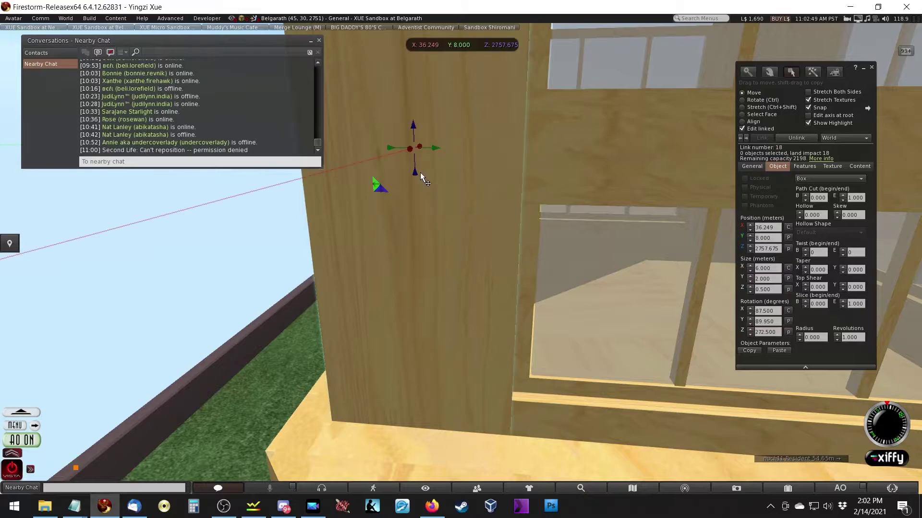
{"action": "key", "text": "ctrl+shift"}
{"action": "left_click_drag", "start_coordinate": [456, 164], "coordinate": [424, 277], "text": "alt"}
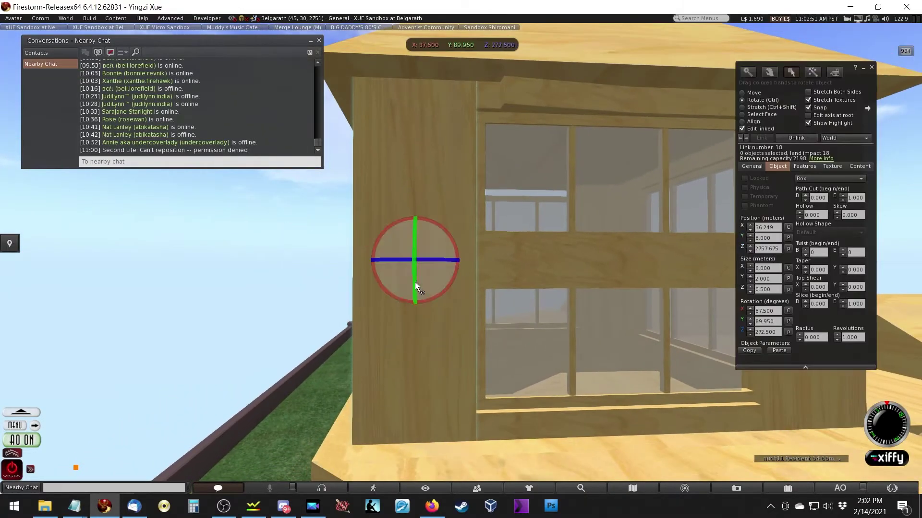
{"action": "left_click_drag", "start_coordinate": [357, 260], "coordinate": [390, 380]}
{"action": "key", "text": "Escape"}
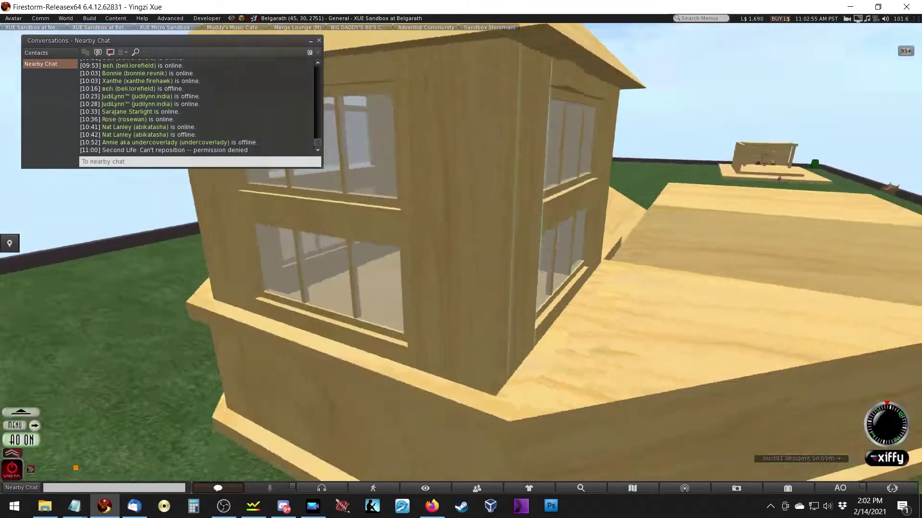
Select the opposite side wall's corner post at X 27.750, Y 8.000 for stretching along its width
{"action": "left_click_drag", "start_coordinate": [389, 308], "coordinate": [442, 268], "text": "alt"}
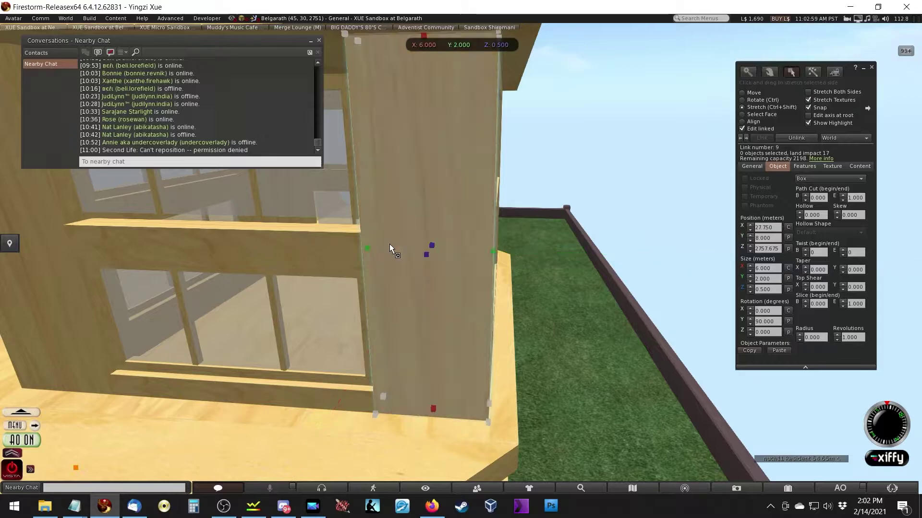
{"action": "left_click_drag", "start_coordinate": [389, 246], "coordinate": [366, 254], "text": "ctrl+alt"}
{"action": "left_click", "coordinate": [527, 297]}
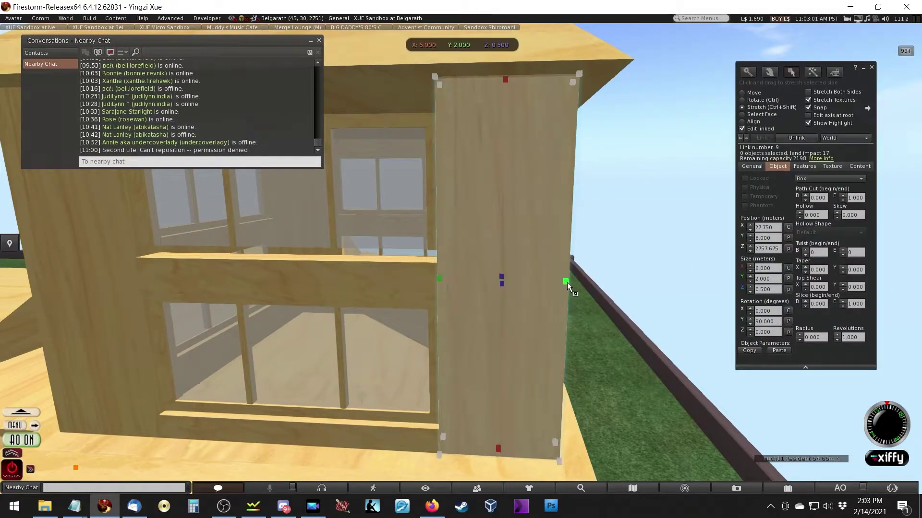
Adjust the widths of the two end panels of the tower's side wall by stretching their outer edges
{"action": "left_click_drag", "start_coordinate": [567, 283], "coordinate": [559, 416], "text": "ctrl+shift"}
{"action": "left_click_drag", "start_coordinate": [529, 468], "coordinate": [648, 325], "text": "ctrl+shift"}
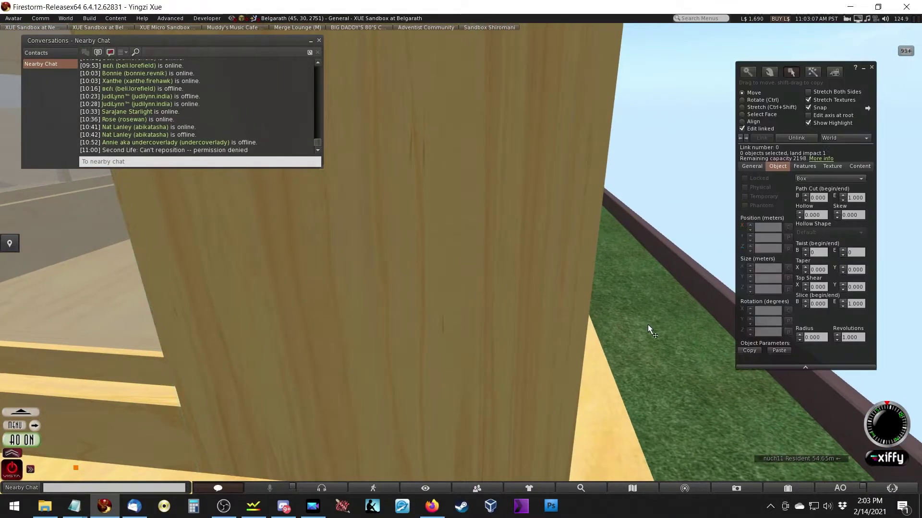
{"action": "left_click_drag", "start_coordinate": [429, 335], "coordinate": [446, 231], "text": "ctrl+alt"}
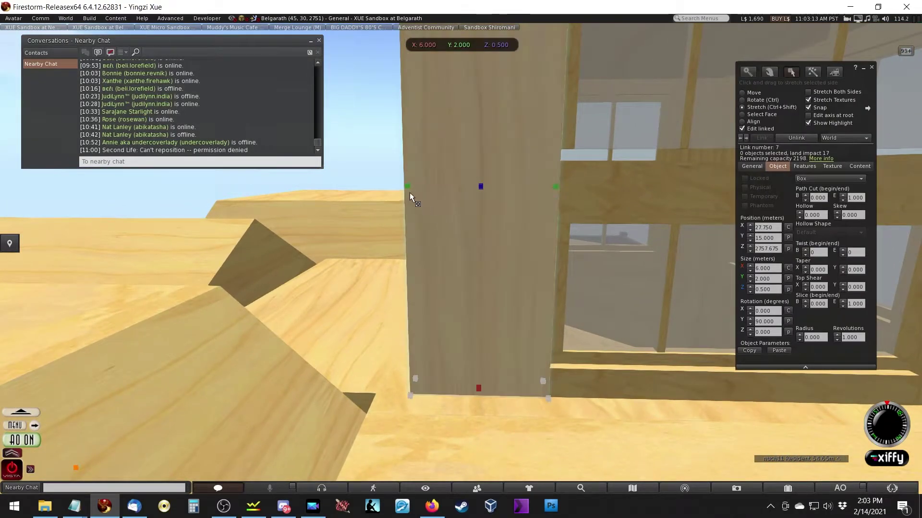
{"action": "left_click_drag", "start_coordinate": [410, 193], "coordinate": [414, 240]}
{"action": "left_click_drag", "start_coordinate": [438, 343], "coordinate": [445, 349]}
{"action": "left_click_drag", "start_coordinate": [446, 349], "coordinate": [603, 318], "text": "ctrl+alt"}
{"action": "key", "text": "Escape"}
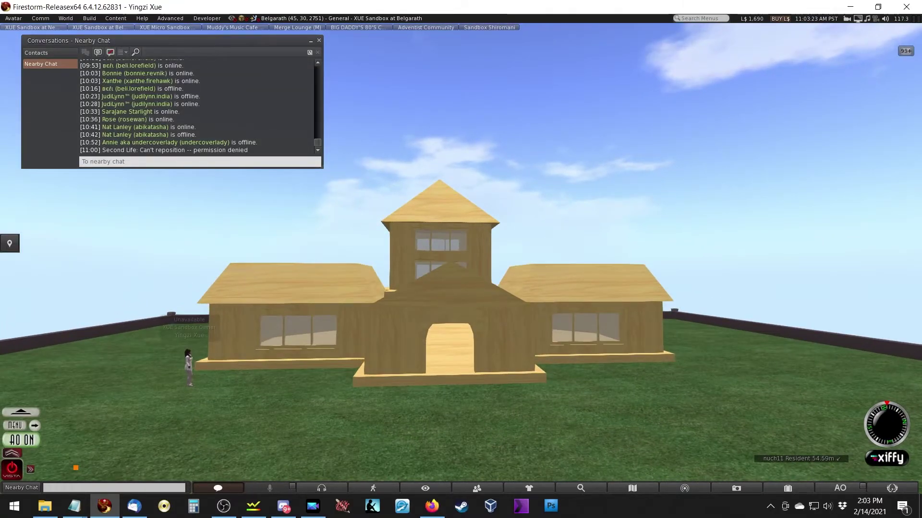
Turn off the Edit linked option so the tower's walls can be selected as whole linked objects
{"action": "left_click_drag", "start_coordinate": [433, 269], "coordinate": [434, 251], "text": "ctrl+alt"}
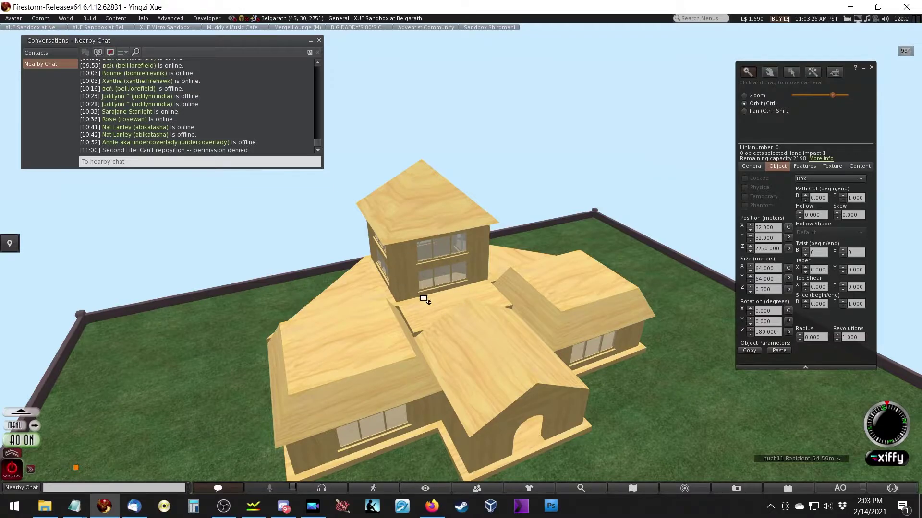
{"action": "left_click", "coordinate": [424, 300], "text": "ctrl+alt"}
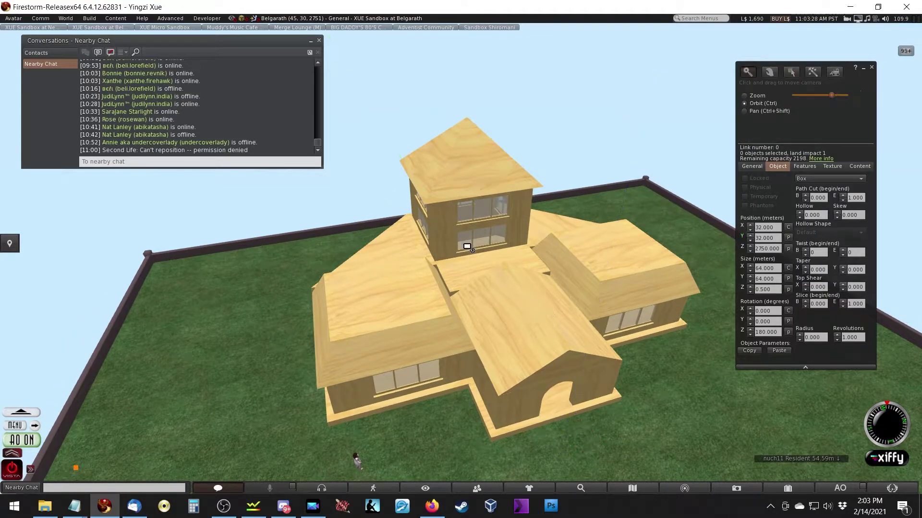
{"action": "left_click_drag", "start_coordinate": [469, 243], "coordinate": [469, 268], "text": "alt"}
{"action": "left_click_drag", "start_coordinate": [390, 268], "coordinate": [435, 259], "text": "alt"}
{"action": "left_click_drag", "start_coordinate": [420, 208], "coordinate": [720, 178], "text": "alt"}
{"action": "left_click", "coordinate": [742, 129]}
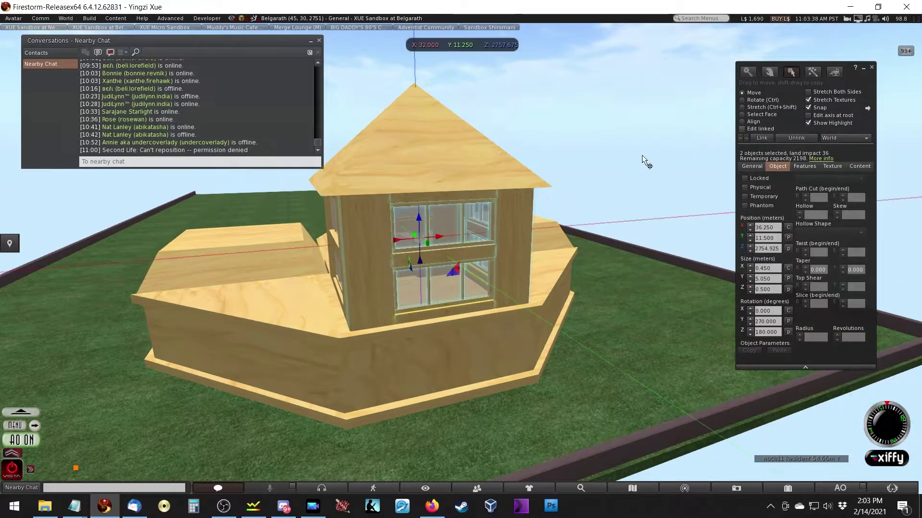
Try raising the four tower walls and the roof together, and undo the move
{"action": "left_click", "coordinate": [358, 239], "text": "alt"}
{"action": "left_click", "coordinate": [392, 270]}
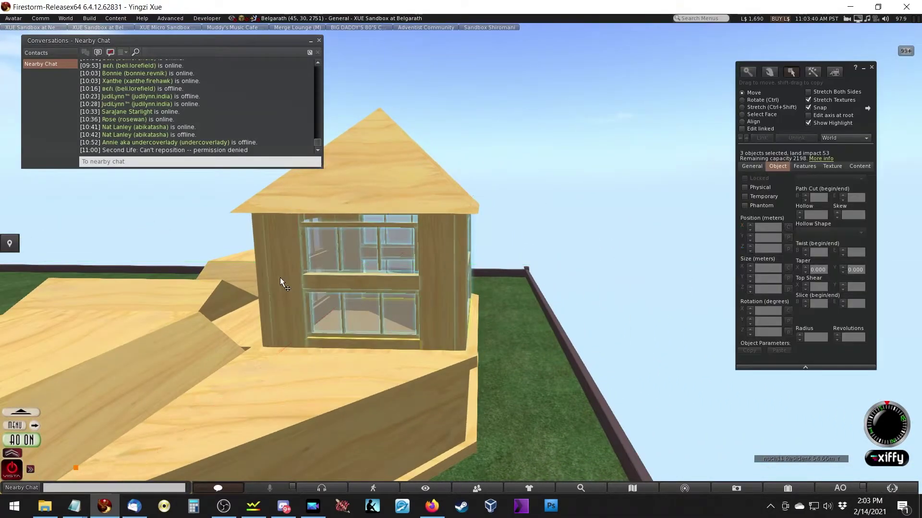
{"action": "left_click_drag", "start_coordinate": [279, 267], "coordinate": [432, 259], "text": "alt"}
{"action": "left_click", "coordinate": [437, 259], "text": "shift"}
{"action": "left_click", "coordinate": [434, 243], "text": "shift"}
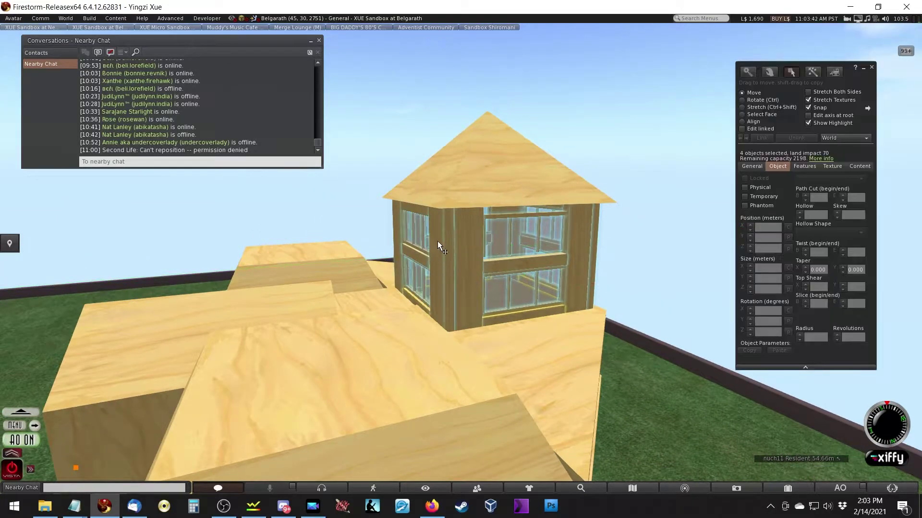
{"action": "left_click", "coordinate": [486, 191], "text": "shift"}
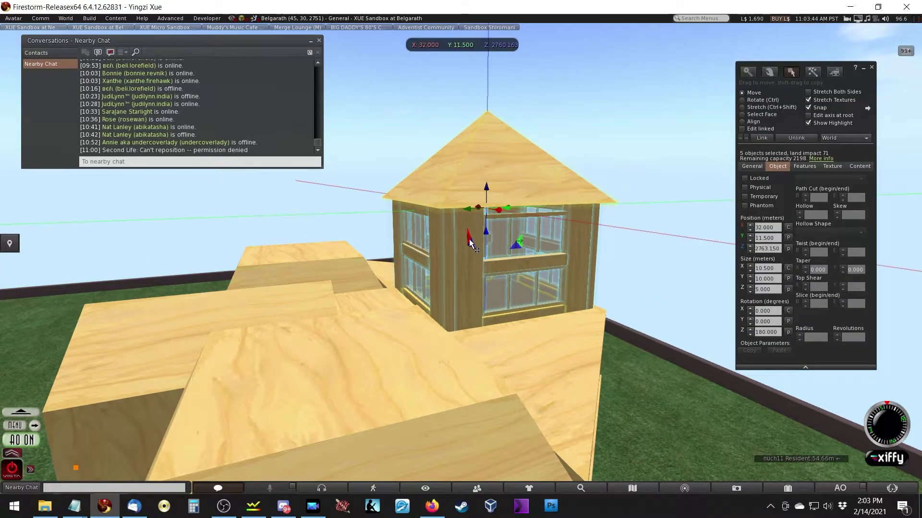
{"action": "left_click_drag", "start_coordinate": [488, 241], "coordinate": [390, 347]}
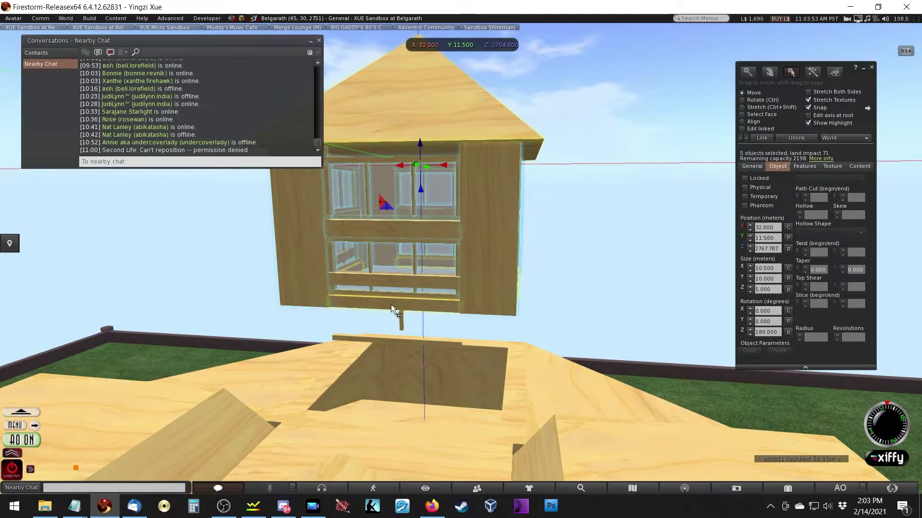
{"action": "key", "text": "ctrl"}
{"action": "left_click_drag", "start_coordinate": [372, 273], "coordinate": [440, 273], "text": "alt"}
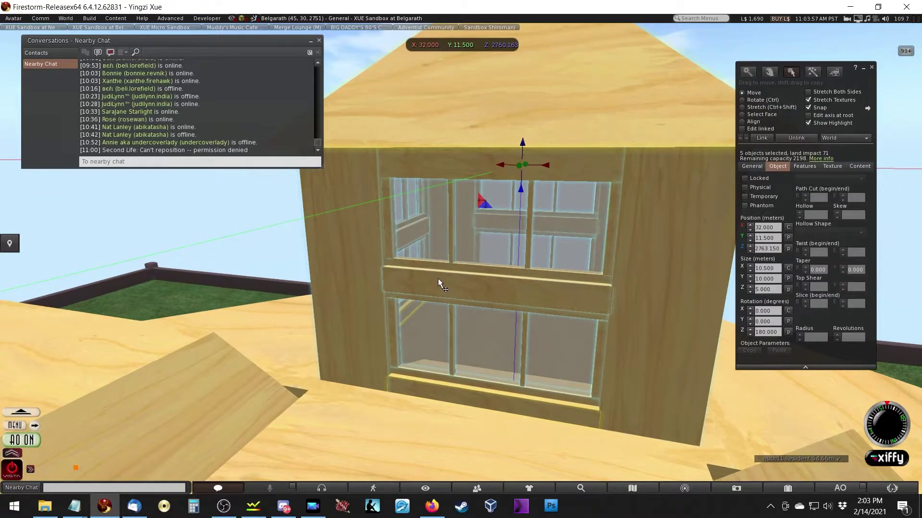
Try raising the tower's front wall alone to Z 2760 to expose loose pieces, and undo the move
{"action": "left_click", "coordinate": [440, 279]}
{"action": "left_click_drag", "start_coordinate": [487, 302], "coordinate": [537, 61]}
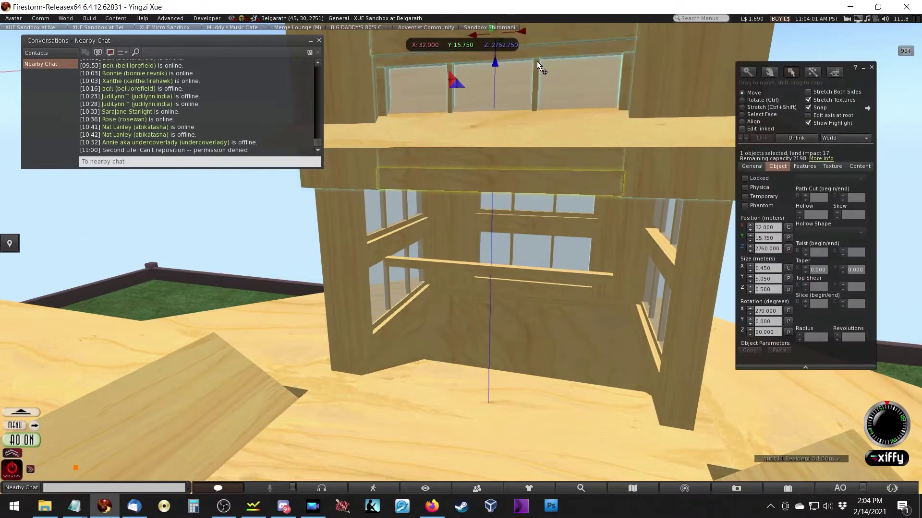
{"action": "left_click", "coordinate": [455, 258], "text": "alt"}
Select the loose upper window sill together with the tower's front wall and link them
{"action": "left_click", "coordinate": [443, 266]}
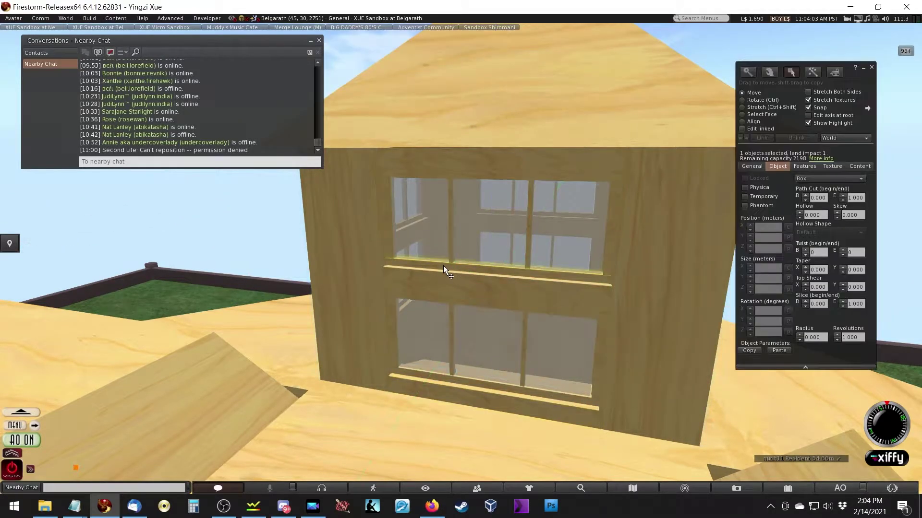
{"action": "left_click", "coordinate": [423, 244], "text": "shift"}
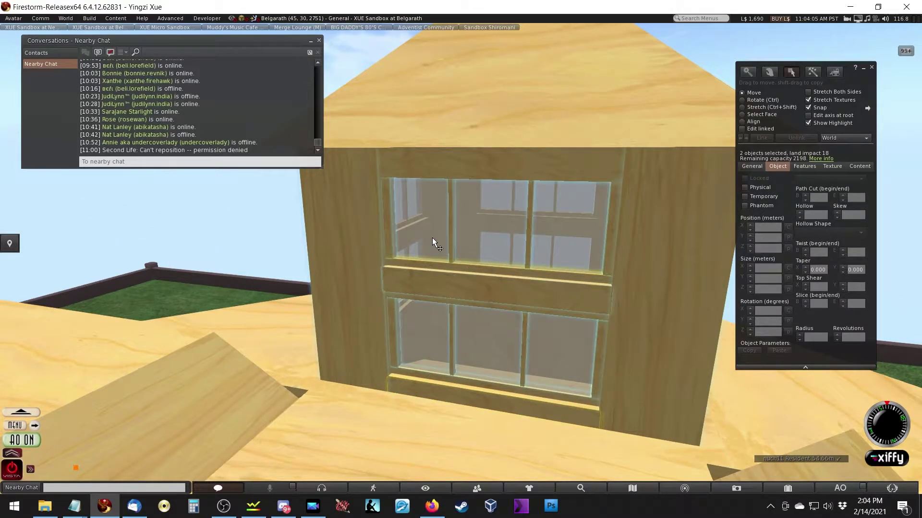
{"action": "key", "text": "ctrl"}
{"action": "left_click", "coordinate": [434, 302], "text": "shift"}
{"action": "key", "text": "ctrl+alt"}
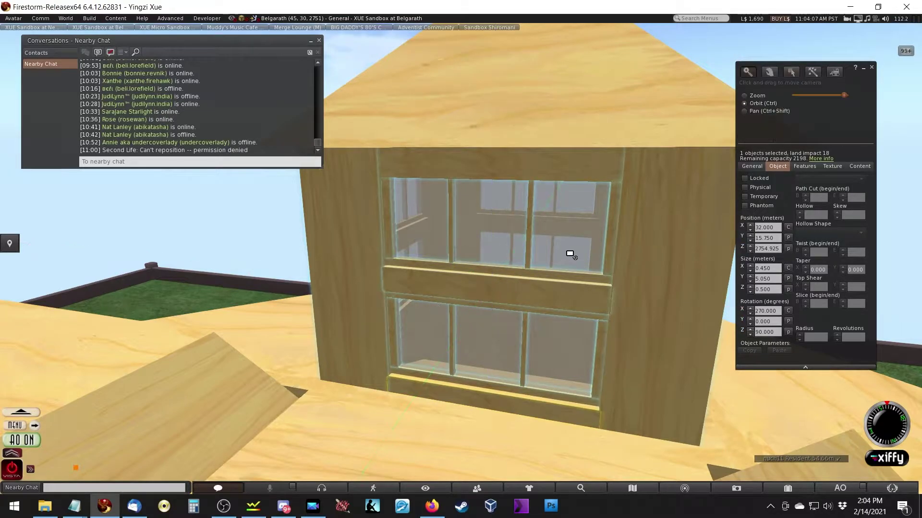
Select the loose vertical window trim together with the tower's back wall and link them
{"action": "key", "text": "Escape"}
{"action": "left_click_drag", "start_coordinate": [542, 291], "coordinate": [508, 274]}
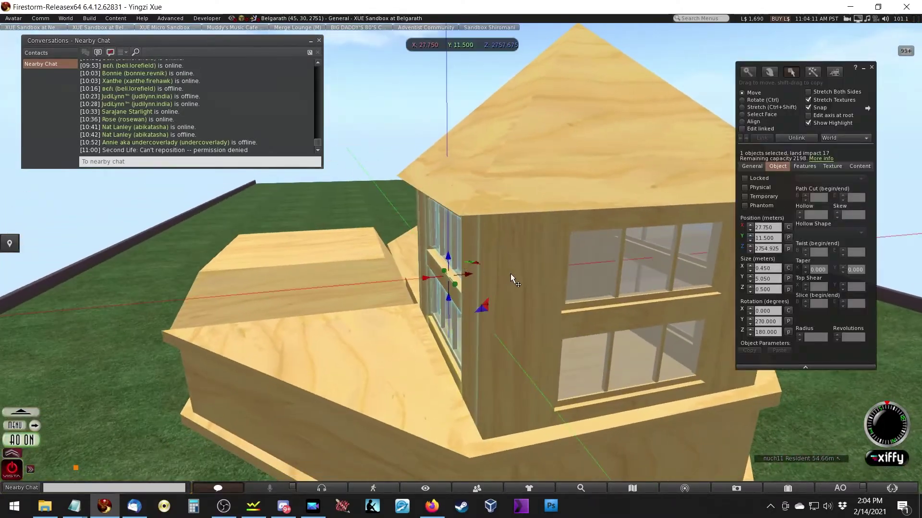
{"action": "left_click", "coordinate": [584, 302]}
{"action": "left_click_drag", "start_coordinate": [596, 280], "coordinate": [813, 255], "text": "ctrl+alt"}
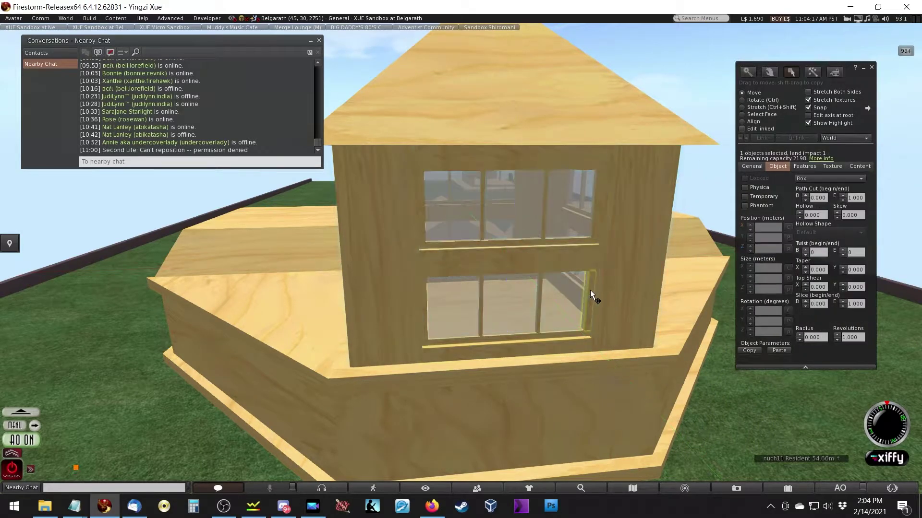
{"action": "left_click", "coordinate": [519, 259], "text": "shift"}
{"action": "key", "text": "ctrl"}
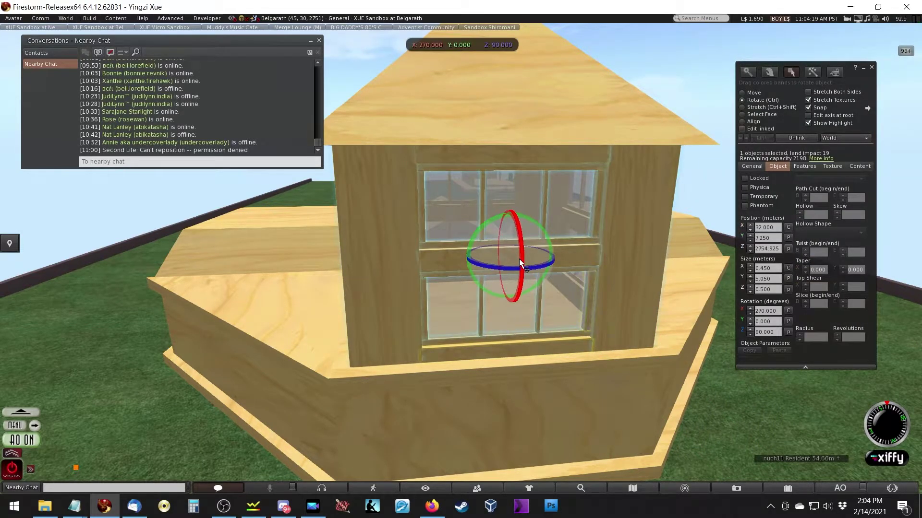
Slide the side wall at X 27.75 out of the tower along Y to check for loose pieces, and undo the move
{"action": "key", "text": "ctrl"}
{"action": "key", "text": "Escape"}
{"action": "key", "text": "ctrl+3"}
{"action": "left_click", "coordinate": [308, 331]}
{"action": "left_click_drag", "start_coordinate": [308, 329], "coordinate": [629, 329]}
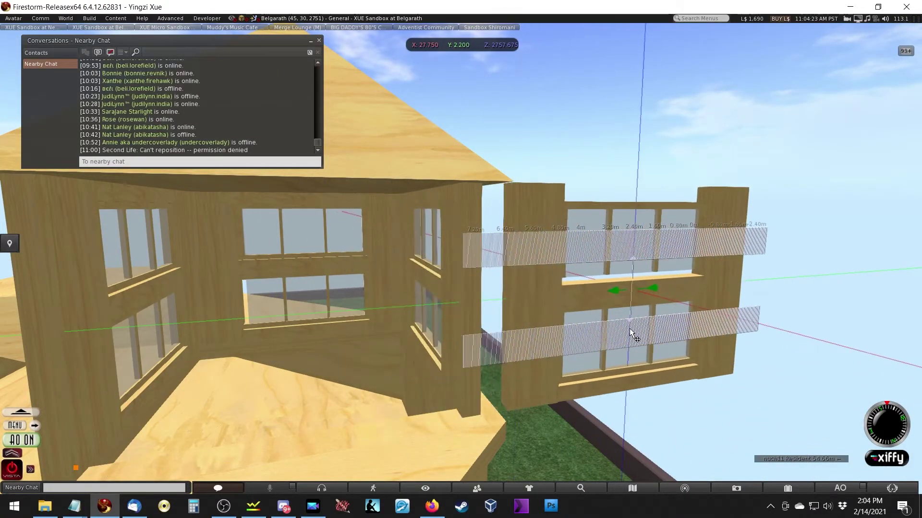
{"action": "key", "text": "ctrl"}
Slide the opposite side wall at X 36.25 out of the tower to check for loose pieces, and undo the move
{"action": "left_click", "coordinate": [126, 328], "text": "alt"}
{"action": "key", "text": "Escape"}
{"action": "key", "text": "ctrl+3"}
{"action": "left_click", "coordinate": [317, 288]}
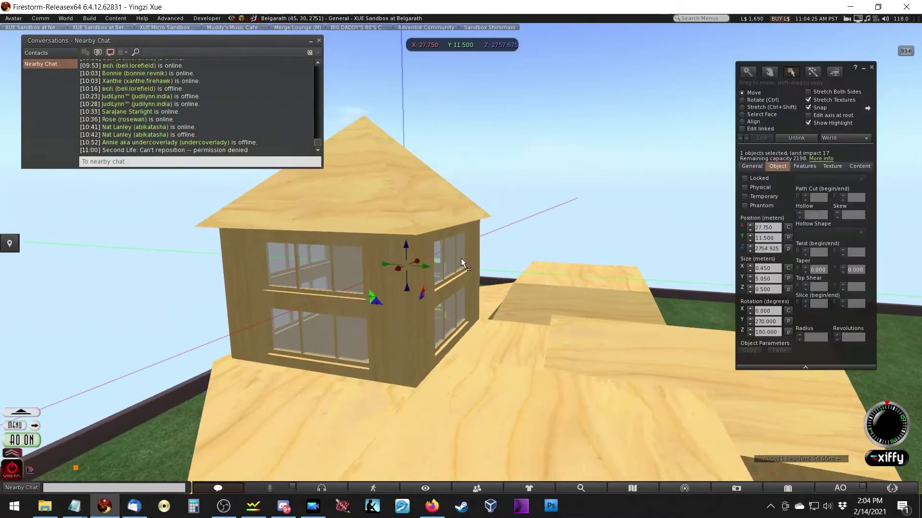
{"action": "left_click_drag", "start_coordinate": [319, 304], "coordinate": [528, 342]}
{"action": "key", "text": "ctrl"}
{"action": "key", "text": "ctrl+z"}
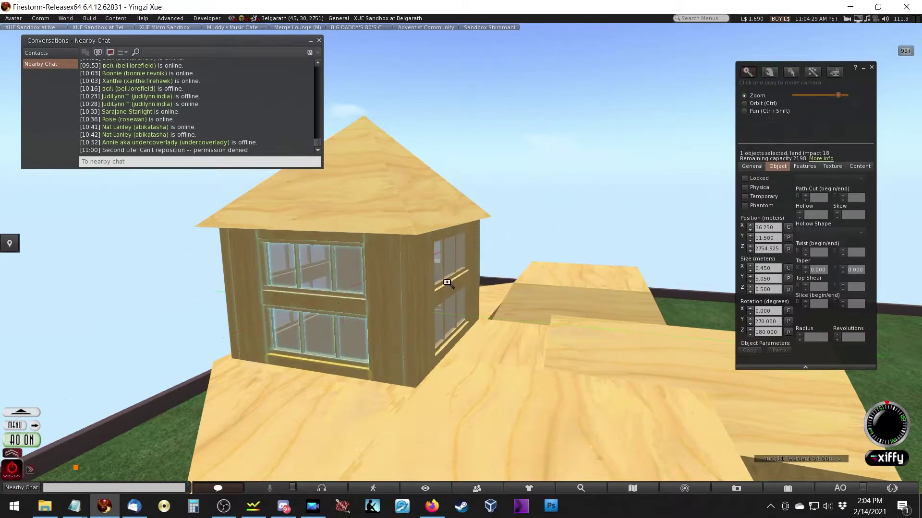
Slide the front wall and the back wall out of the tower in turn to check them, undoing each move
{"action": "key", "text": "Escape"}
{"action": "key", "text": "ctrl+3"}
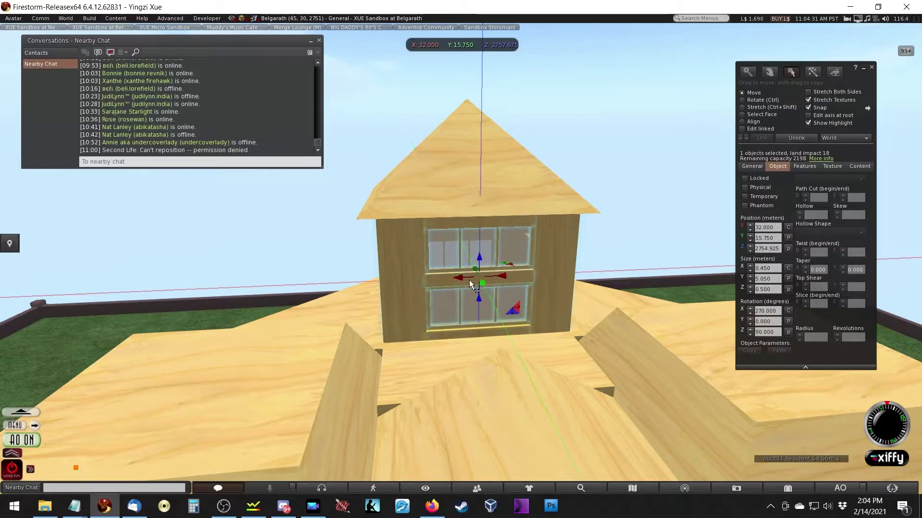
{"action": "left_click_drag", "start_coordinate": [473, 286], "coordinate": [242, 275]}
{"action": "key", "text": "ctrl+z"}
{"action": "key", "text": "alt"}
{"action": "left_click_drag", "start_coordinate": [461, 288], "coordinate": [383, 279], "text": "alt"}
{"action": "left_click_drag", "start_coordinate": [401, 312], "coordinate": [152, 335]}
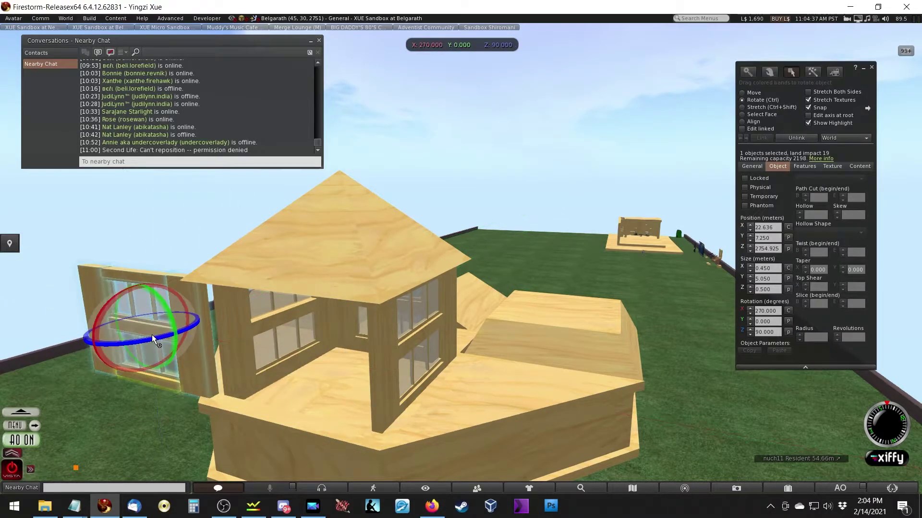
{"action": "key", "text": "ctrl+z"}
Select all four tower walls together without the roof and raise them to Z 2757.25
{"action": "left_click_drag", "start_coordinate": [323, 266], "coordinate": [439, 264], "text": "alt"}
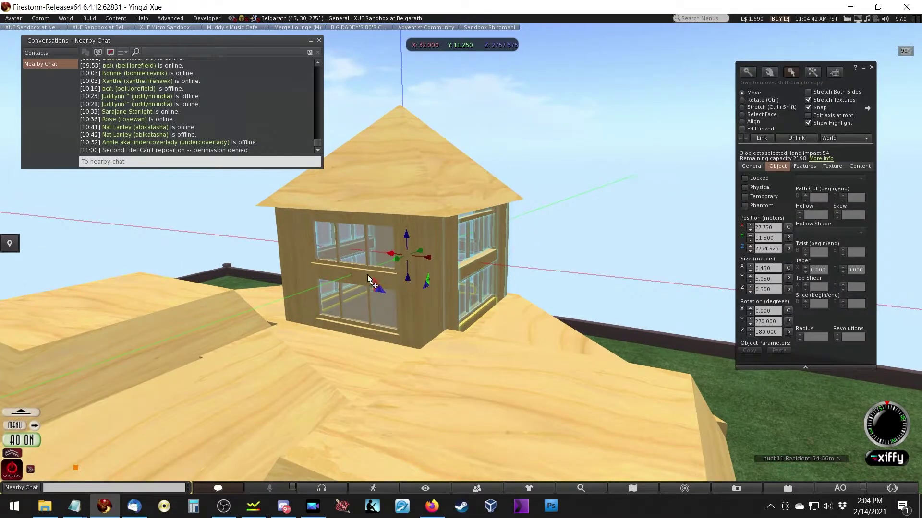
{"action": "left_click_drag", "start_coordinate": [361, 276], "coordinate": [461, 257], "text": "alt"}
{"action": "left_click", "coordinate": [461, 258], "text": "shift"}
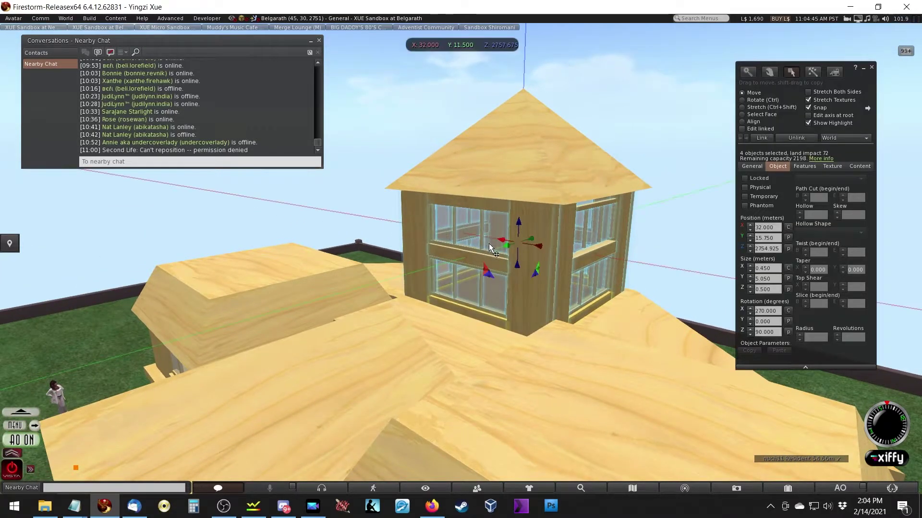
{"action": "left_click_drag", "start_coordinate": [557, 235], "coordinate": [585, 179], "text": "alt"}
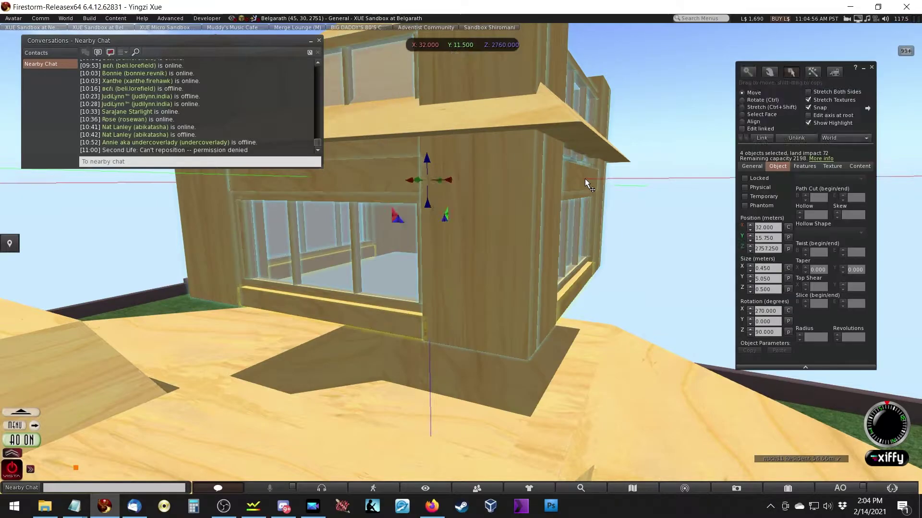
{"action": "key", "text": "Escape"}
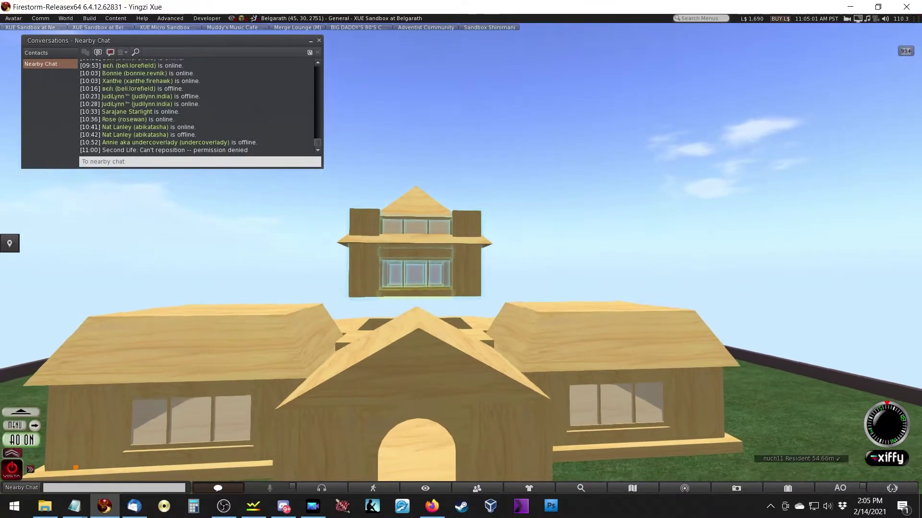
Raise the four selected tower walls further, to Z 2758.75
{"action": "left_click", "coordinate": [415, 269], "text": "alt"}
{"action": "left_click", "coordinate": [377, 277], "text": "ctrl"}
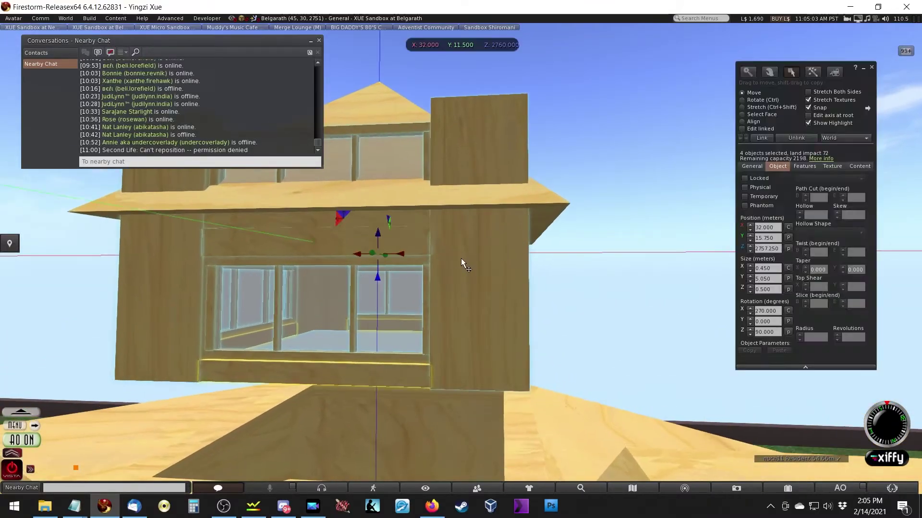
{"action": "left_click_drag", "start_coordinate": [381, 281], "coordinate": [494, 206]}
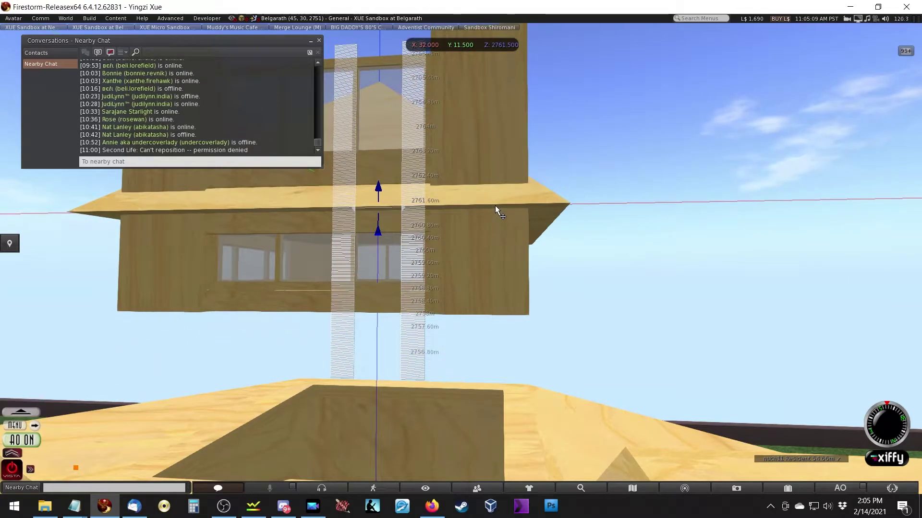
{"action": "scroll", "coordinate": [387, 261], "scroll_direction": "down", "scroll_amount": 3}
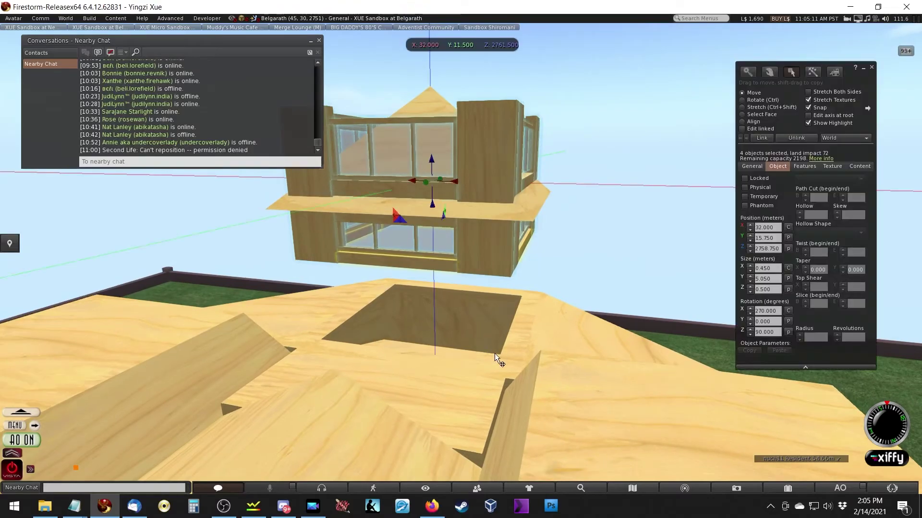
Stretch the hollow base frame at the roof opening upward to the underside of the raised tower walls
{"action": "left_click", "coordinate": [466, 314]}
{"action": "left_click_drag", "start_coordinate": [447, 370], "coordinate": [473, 259], "text": "alt"}
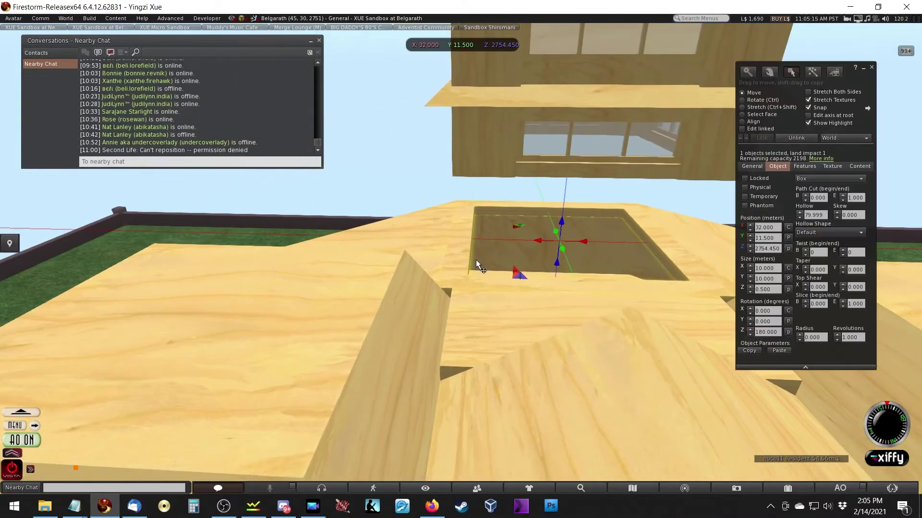
{"action": "left_click_drag", "start_coordinate": [557, 240], "coordinate": [730, 152], "text": "ctrl+shift"}
{"action": "key", "text": "Escape"}
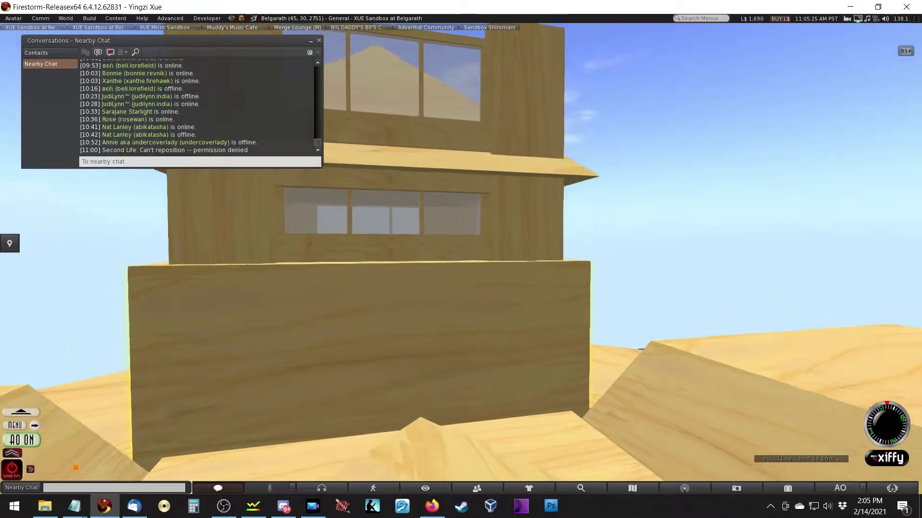
{"action": "key", "text": "Up"}
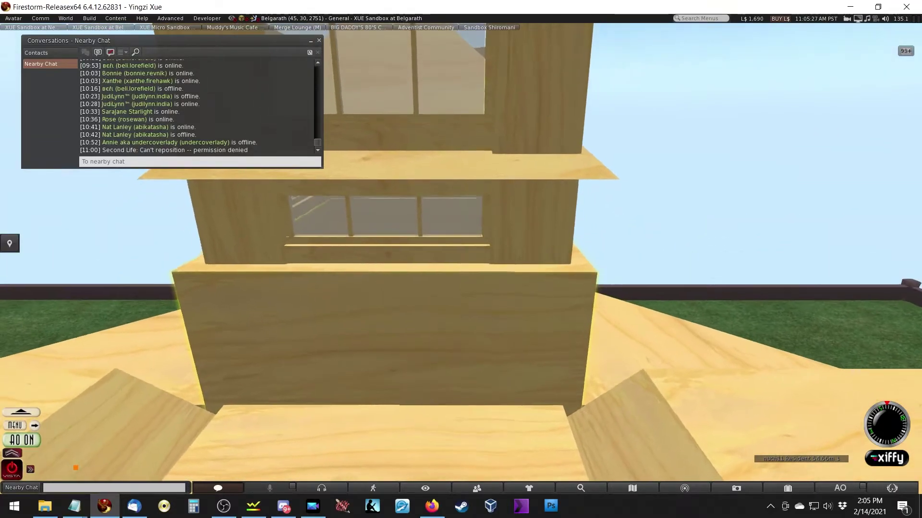
{"action": "key", "text": "Escape"}
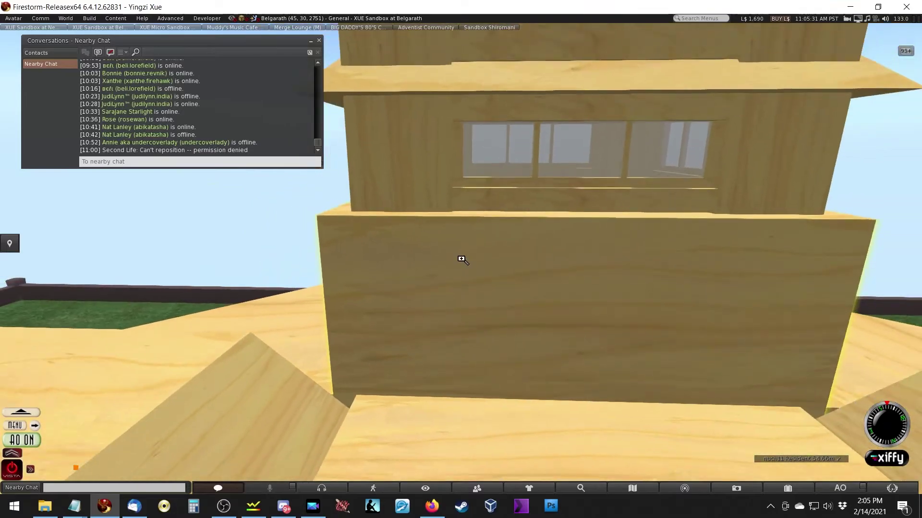
Edit the stretched hollow base box and place a copy of it directly on top
{"action": "right_click", "coordinate": [545, 211]}
{"action": "left_click", "coordinate": [561, 233]}
{"action": "left_click_drag", "start_coordinate": [546, 192], "coordinate": [651, 208]}
{"action": "left_click_drag", "start_coordinate": [544, 255], "coordinate": [668, 148]}
{"action": "key", "text": "Escape"}
{"action": "key", "text": "Escape"}
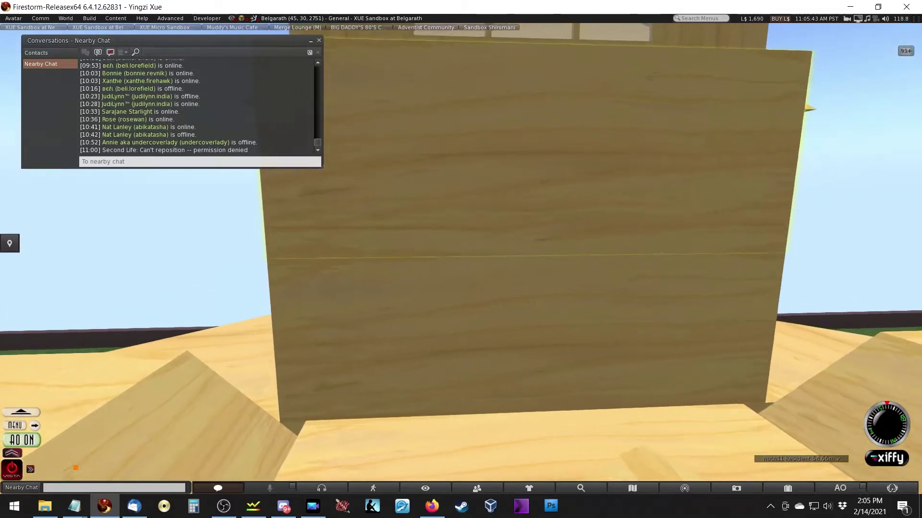
Stretch the bottom edge of the copied upper hollow box to fit the seam with the lower box
{"action": "key", "text": "ctrl+3"}
{"action": "left_click_drag", "start_coordinate": [397, 277], "coordinate": [648, 196], "text": "alt"}
{"action": "key", "text": "ctrl+shift"}
{"action": "key", "text": "Escape"}
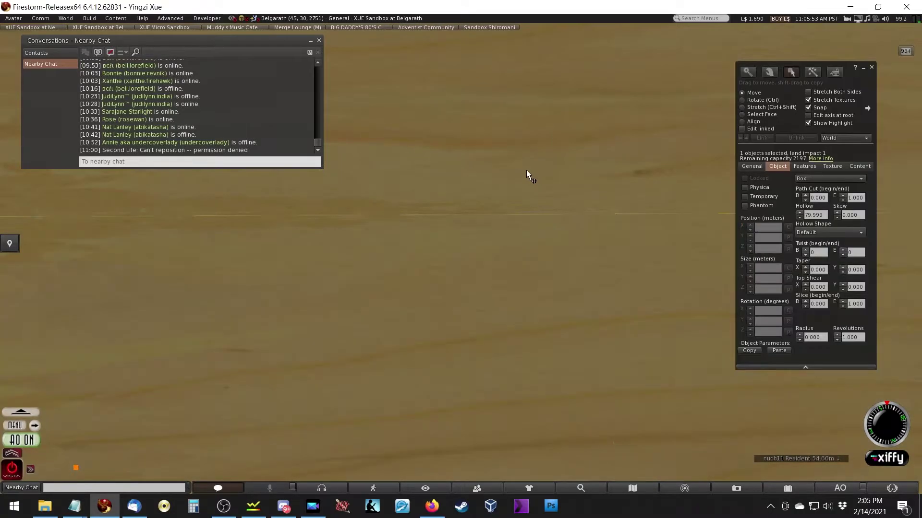
{"action": "key", "text": "ctrl+shift"}
{"action": "left_click_drag", "start_coordinate": [507, 201], "coordinate": [594, 198]}
{"action": "key", "text": "Escape"}
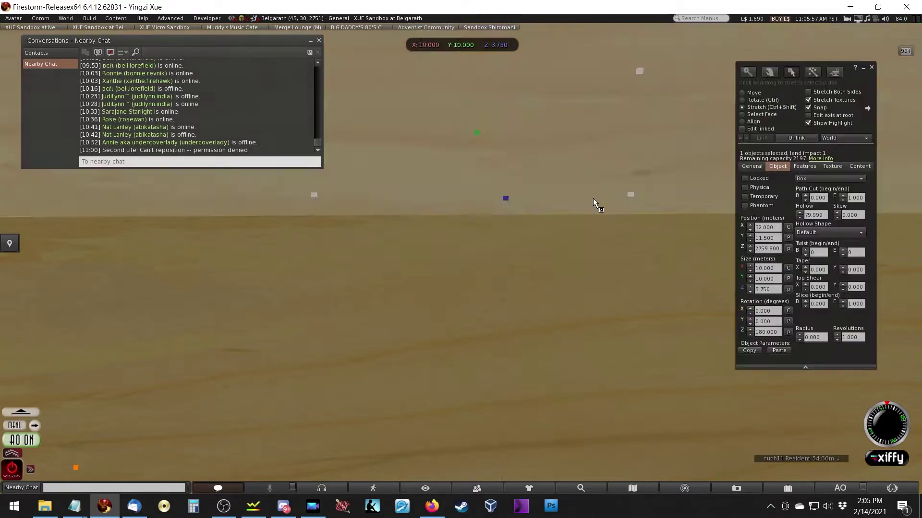
Set the lower hollow box's Z position to 2756 and stretch its top up to meet the upper box
{"action": "left_click_drag", "start_coordinate": [506, 121], "coordinate": [623, 285]}
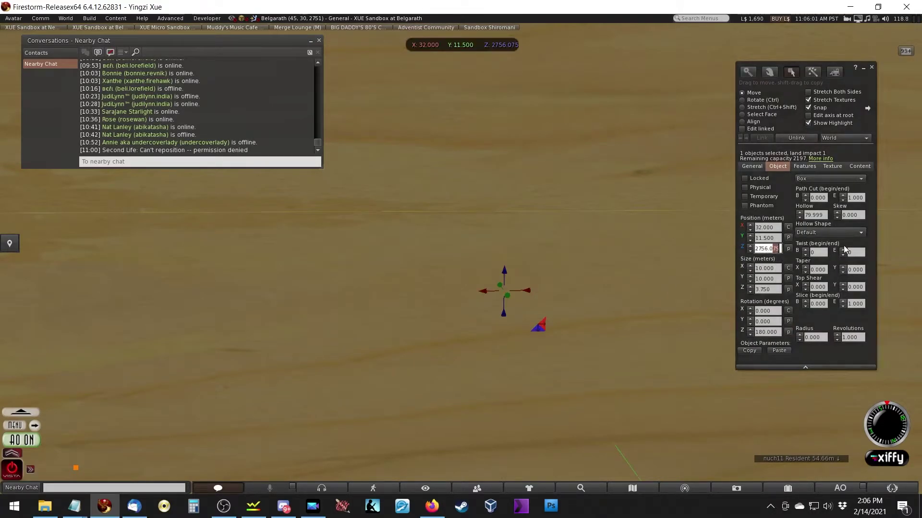
{"action": "left_click", "coordinate": [768, 268]}
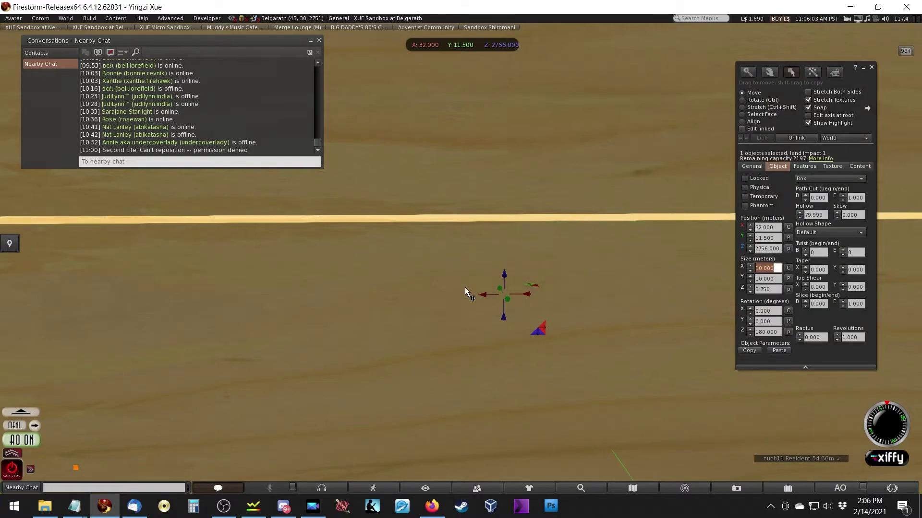
{"action": "left_click_drag", "start_coordinate": [504, 281], "coordinate": [620, 296]}
{"action": "key", "text": "ctrl+shift"}
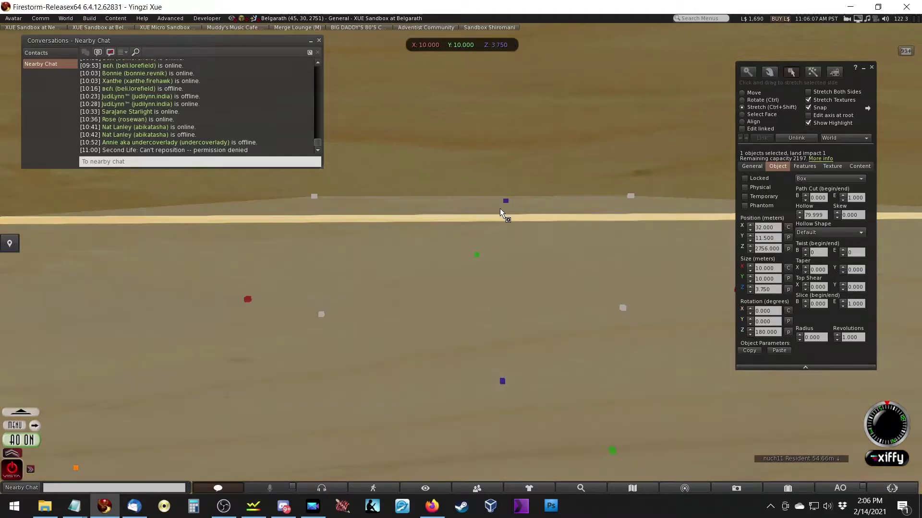
{"action": "left_click_drag", "start_coordinate": [504, 203], "coordinate": [595, 202]}
Stretch the top of the upper hollow box down to the base of the tower walls, leaving it 0.55 m high
{"action": "left_click_drag", "start_coordinate": [596, 201], "coordinate": [463, 265], "text": "ctrl"}
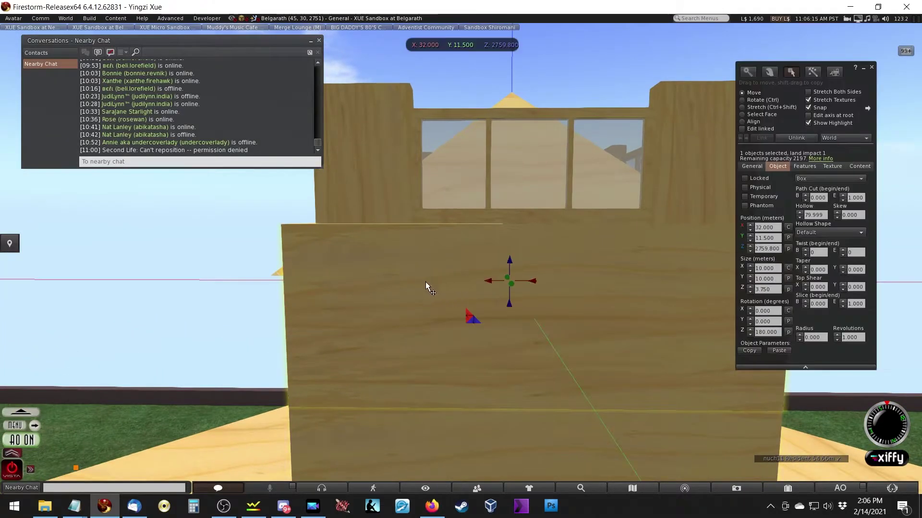
{"action": "key", "text": "ctrl+shift"}
{"action": "left_click_drag", "start_coordinate": [509, 234], "coordinate": [641, 322]}
{"action": "left_click_drag", "start_coordinate": [430, 366], "coordinate": [430, 337], "text": "alt"}
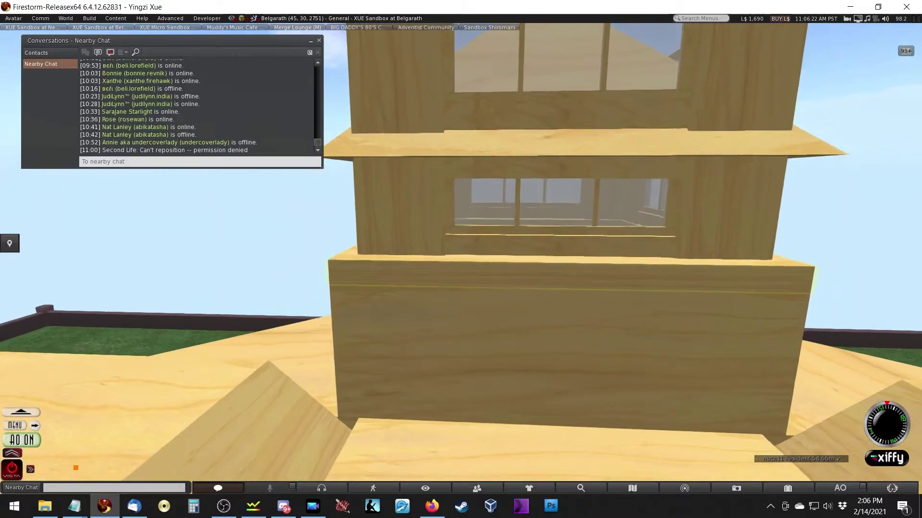
Stretch the top of the thin upper box upward to a height of 0.6 m, against the tower walls
{"action": "left_click_drag", "start_coordinate": [462, 258], "coordinate": [482, 238], "text": "alt"}
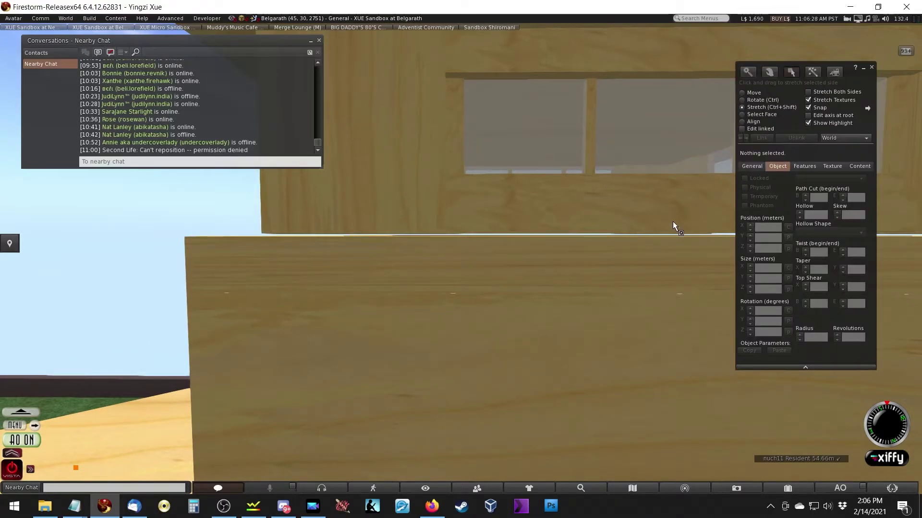
{"action": "left_click", "coordinate": [643, 255]}
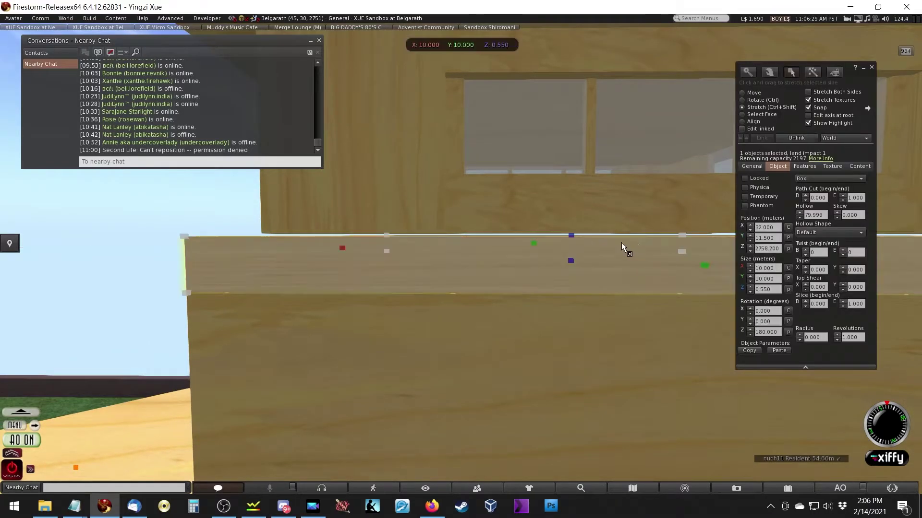
{"action": "left_click_drag", "start_coordinate": [575, 236], "coordinate": [680, 234], "text": "ctrl+shift"}
{"action": "left_click_drag", "start_coordinate": [462, 236], "coordinate": [535, 269], "text": "alt"}
{"action": "left_click", "coordinate": [383, 235], "text": "alt"}
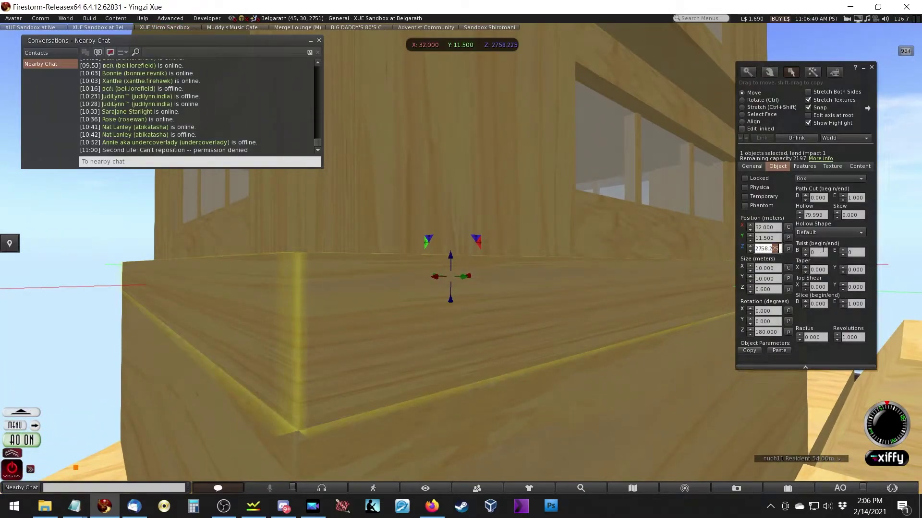
Set the thin box's Z position to 2758.2 and nudge it up to 2758.21
{"action": "type", "text": "00"}
{"action": "key", "text": "Return"}
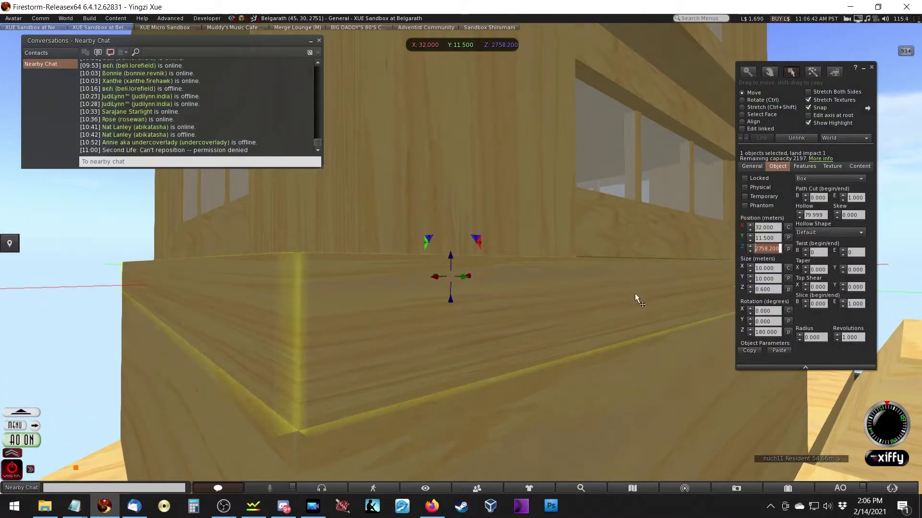
{"action": "left_click_drag", "start_coordinate": [451, 303], "coordinate": [453, 303]}
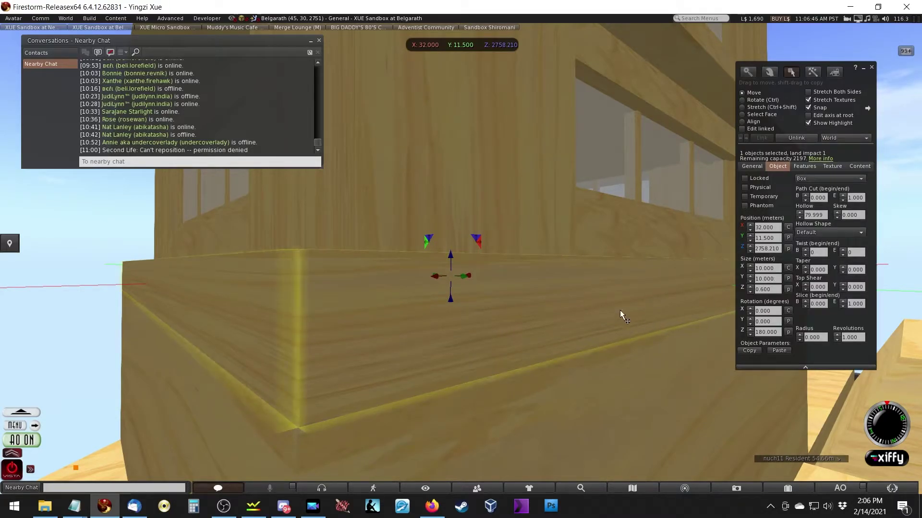
Realign the thin box between the lower box and the tower walls, at Z 2758.225 with a height of 0.6 m
{"action": "left_click_drag", "start_coordinate": [453, 299], "coordinate": [569, 273]}
{"action": "left_click_drag", "start_coordinate": [569, 273], "coordinate": [639, 279], "text": "ctrl+alt"}
{"action": "left_click_drag", "start_coordinate": [525, 274], "coordinate": [584, 242], "text": "ctrl+alt"}
{"action": "left_click_drag", "start_coordinate": [527, 306], "coordinate": [451, 210], "text": "ctrl+alt+shift"}
{"action": "left_click_drag", "start_coordinate": [540, 183], "coordinate": [612, 184]}
{"action": "key", "text": "alt"}
{"action": "left_click_drag", "start_coordinate": [462, 212], "coordinate": [503, 238], "text": "alt"}
{"action": "key", "text": "ctrl"}
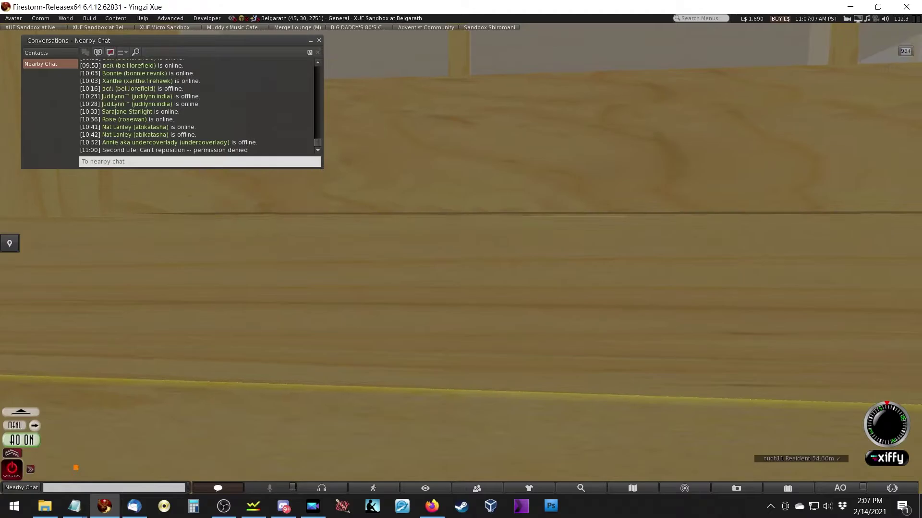
{"action": "key", "text": "ctrl+shift"}
{"action": "left_click_drag", "start_coordinate": [540, 214], "coordinate": [597, 217], "text": "ctrl+shift"}
{"action": "key", "text": "Escape"}
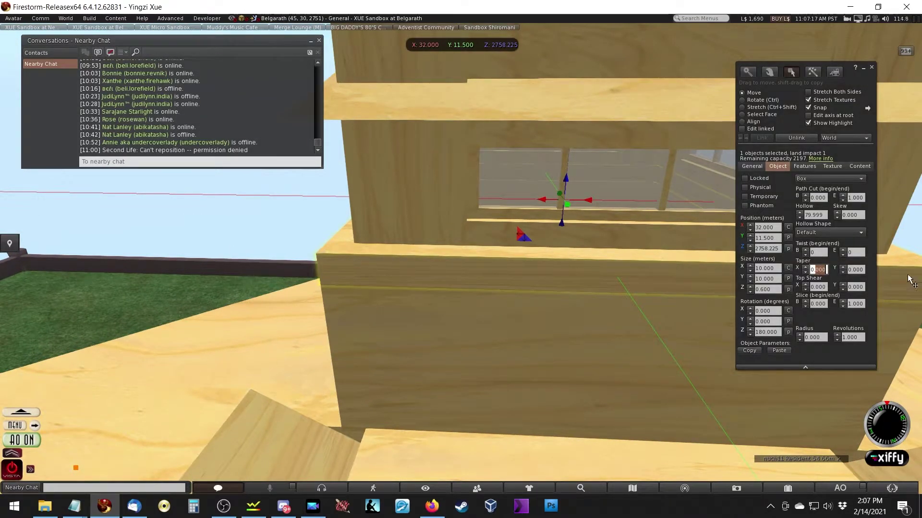
Try X tapers of 0.5 and 0.25 on the thin box, and settle on a taper of 0.1 in both X and Y
{"action": "key", "text": "Tab"}
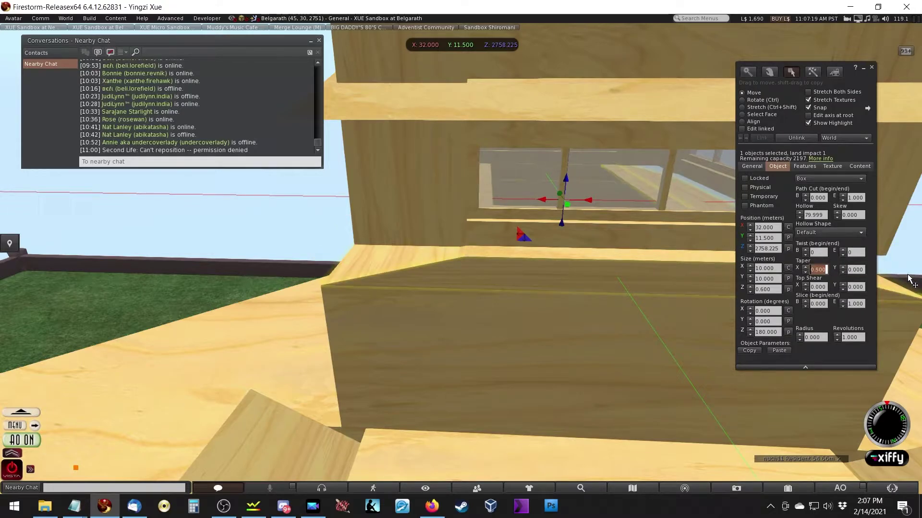
{"action": "type", "text": ".25"}
{"action": "key", "text": "Return"}
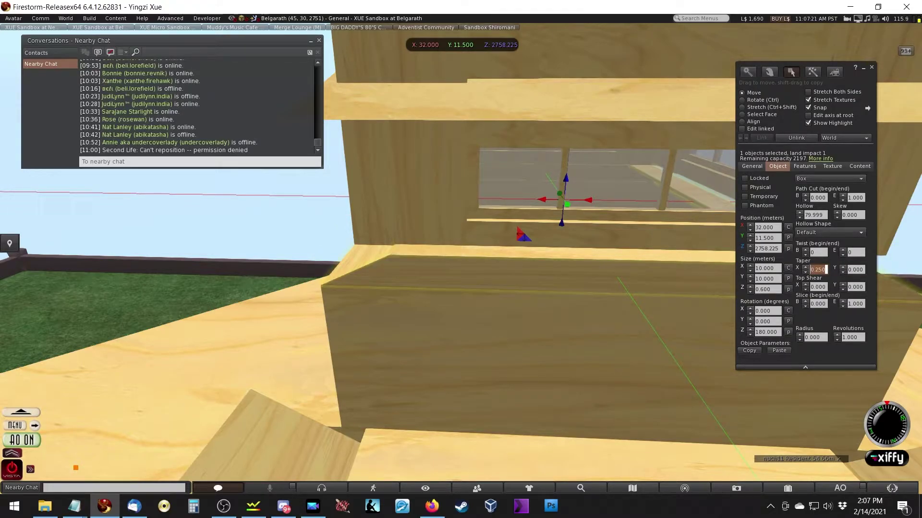
{"action": "type", "text": ".1"}
{"action": "key", "text": "Return"}
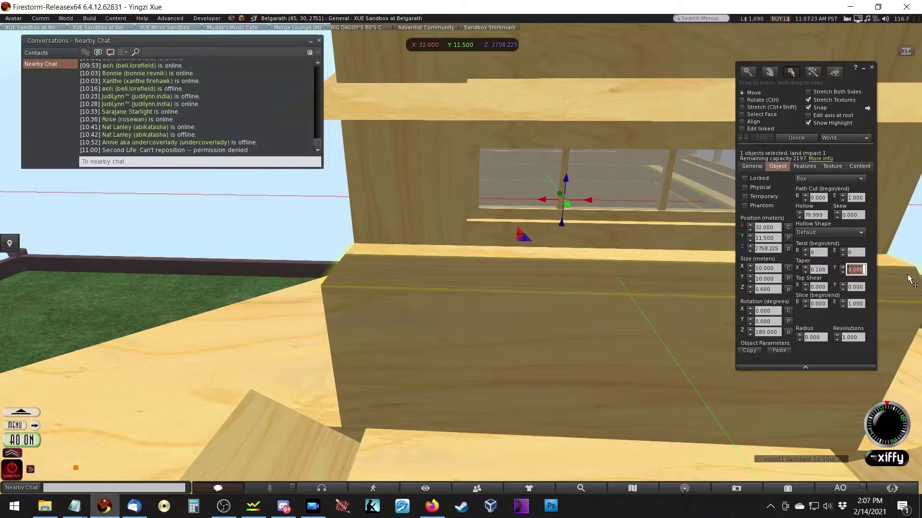
{"action": "type", "text": ".1"}
{"action": "key", "text": "Return"}
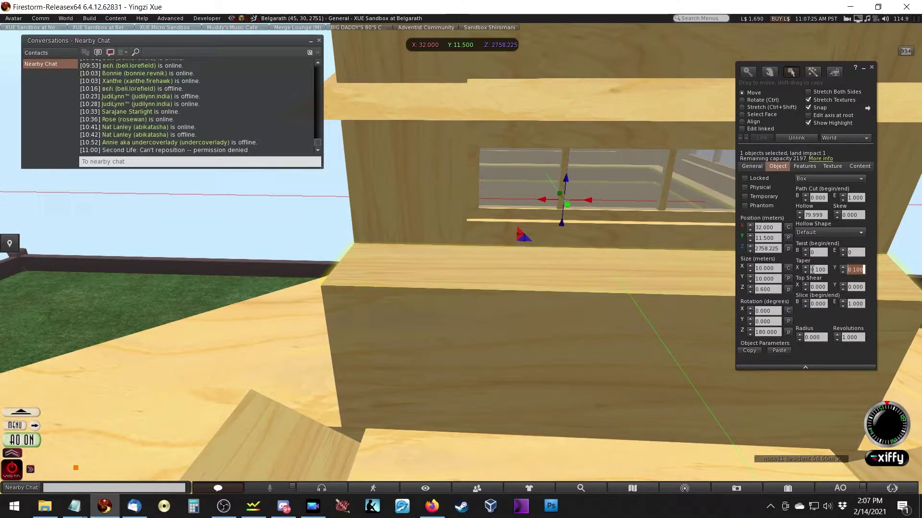
{"action": "key", "text": "Escape"}
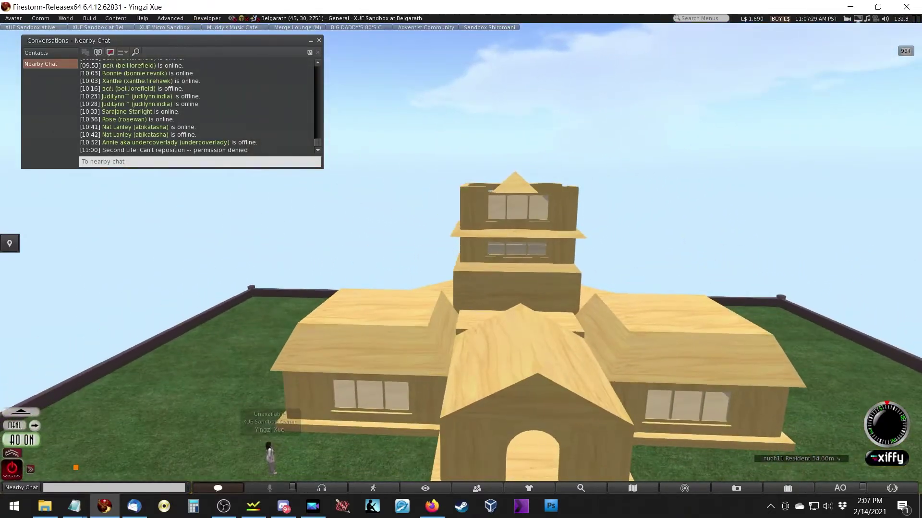
Raise the pyramid roof of the tower to Z 2767 so it sits on top of the upper walls
{"action": "key", "text": "ctrl+b"}
{"action": "left_click", "coordinate": [515, 188]}
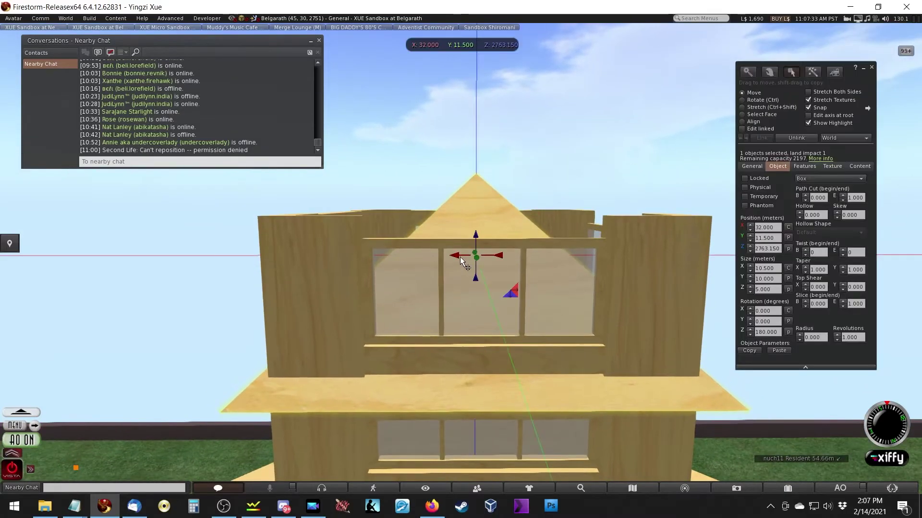
{"action": "left_click_drag", "start_coordinate": [476, 236], "coordinate": [721, 127]}
{"action": "key", "text": "Escape"}
{"action": "left_click", "coordinate": [370, 222]}
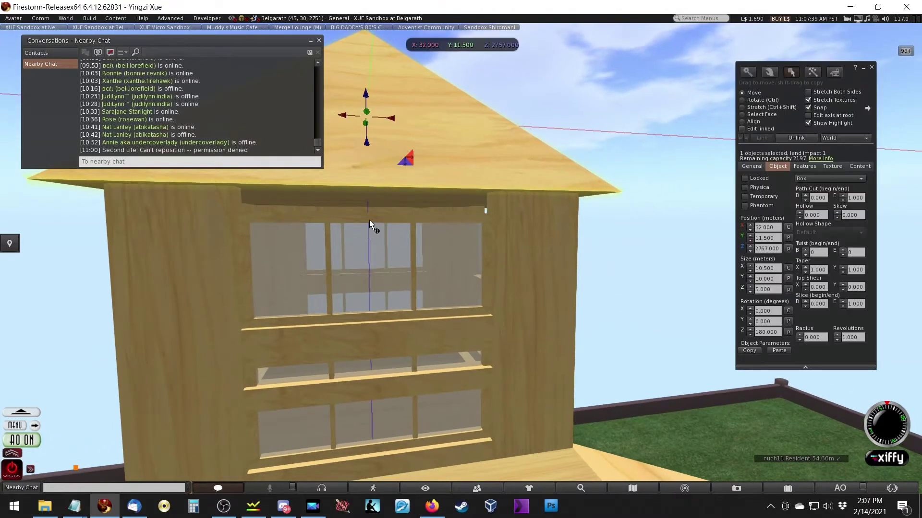
Move the loose front beam up above the tower's upper window and link it with the front wall
{"action": "left_click", "coordinate": [380, 387]}
{"action": "left_click_drag", "start_coordinate": [377, 366], "coordinate": [633, 204]}
{"action": "left_click", "coordinate": [320, 283]}
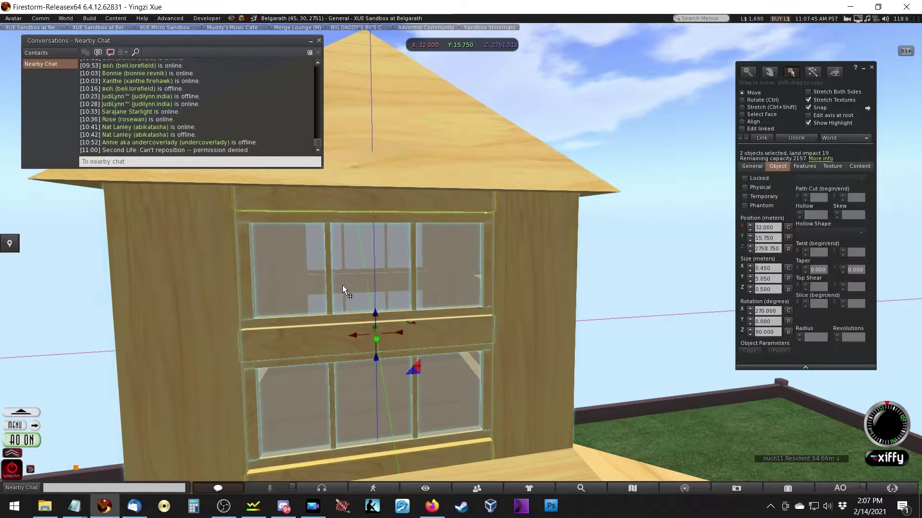
{"action": "key", "text": "ctrl"}
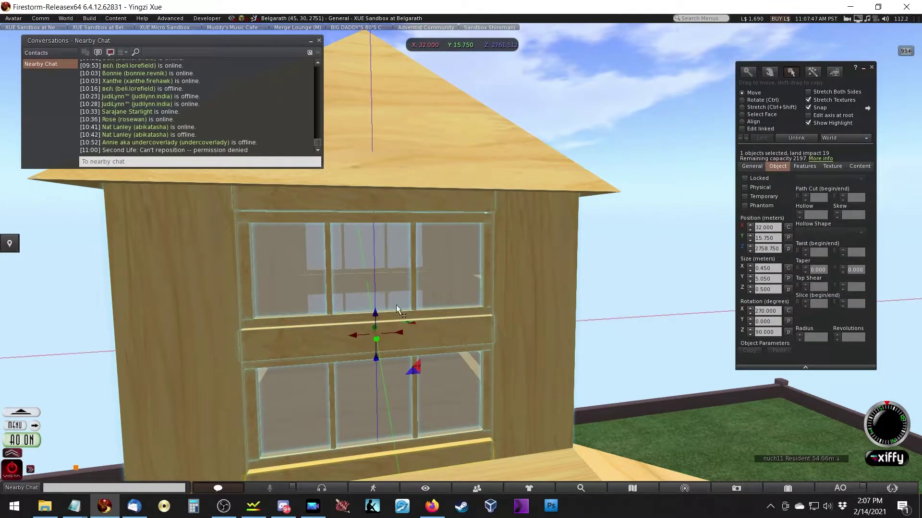
{"action": "key", "text": "Escape"}
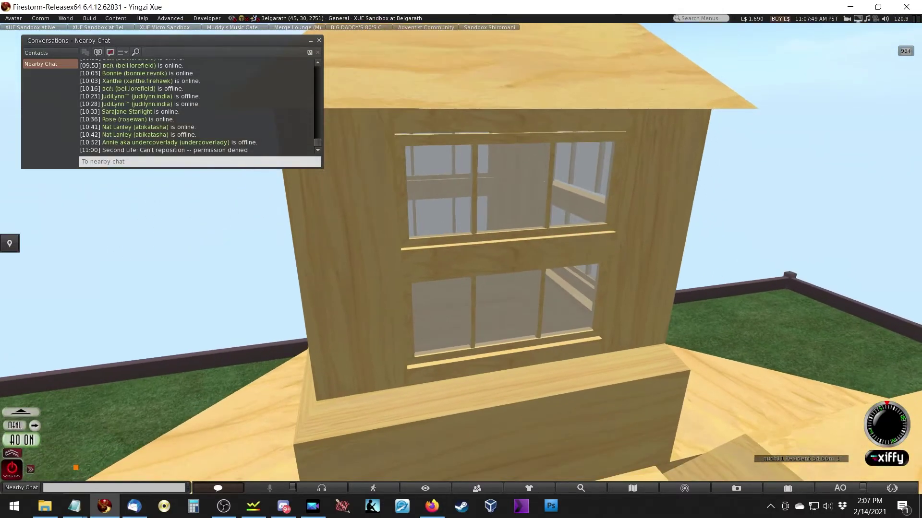
Examine the house from the front, from above and from behind, and check the tower's side windows
{"action": "key", "text": "ctrl+1"}
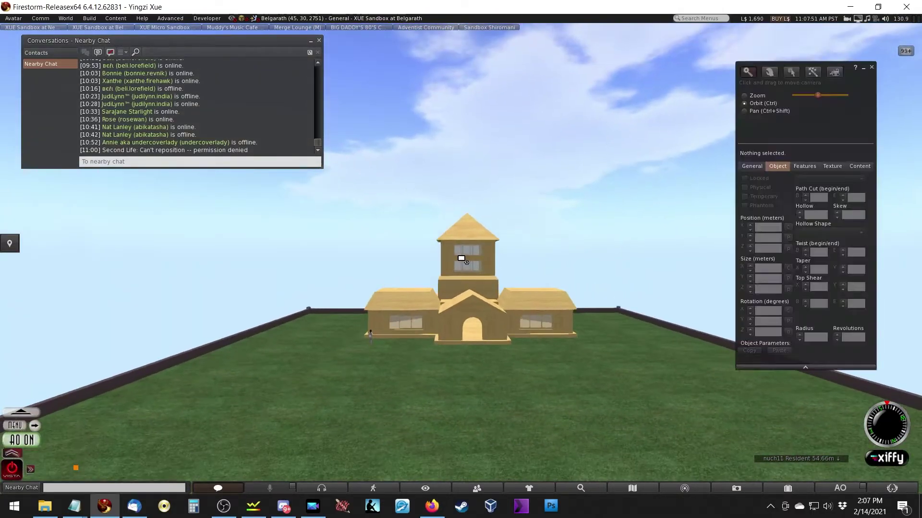
{"action": "scroll", "coordinate": [464, 299], "scroll_direction": "up", "scroll_amount": 5}
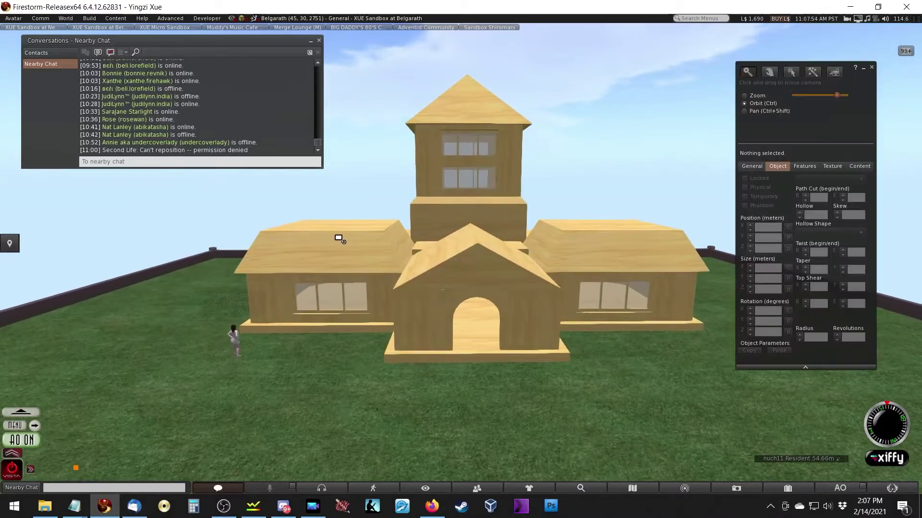
{"action": "key", "text": "ctrl+3"}
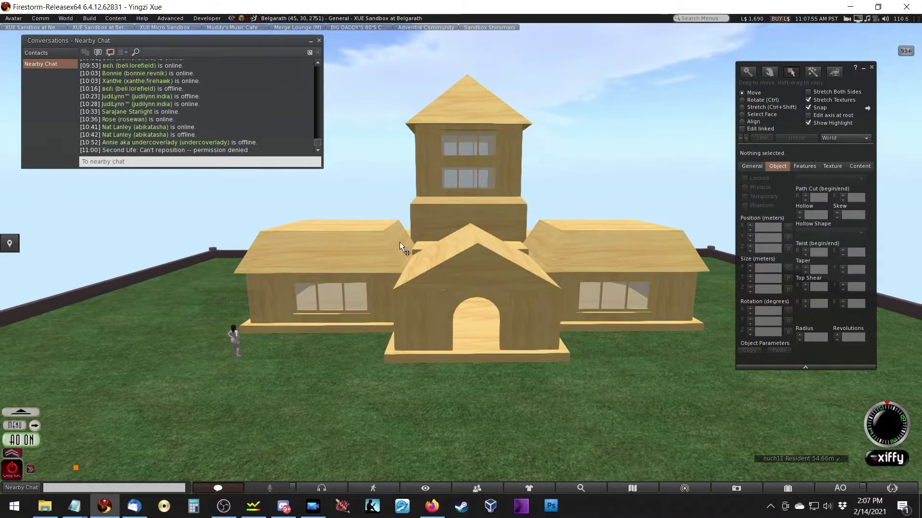
{"action": "key", "text": "Escape"}
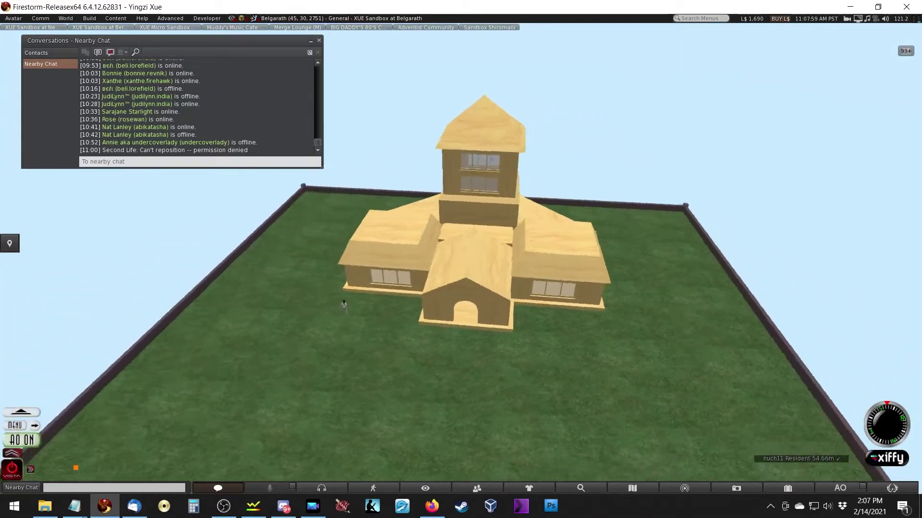
{"action": "left_click_drag", "start_coordinate": [459, 243], "coordinate": [459, 212], "text": "ctrl+alt"}
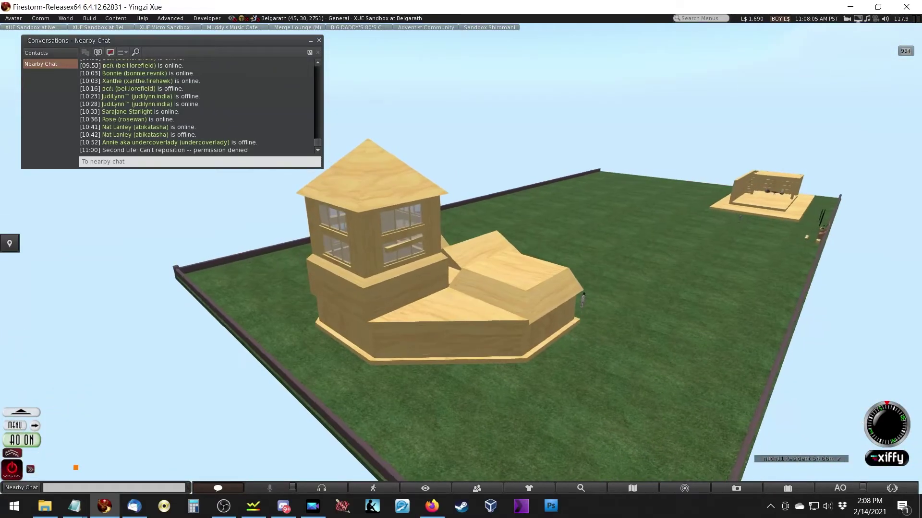
{"action": "left_click", "coordinate": [402, 245], "text": "alt"}
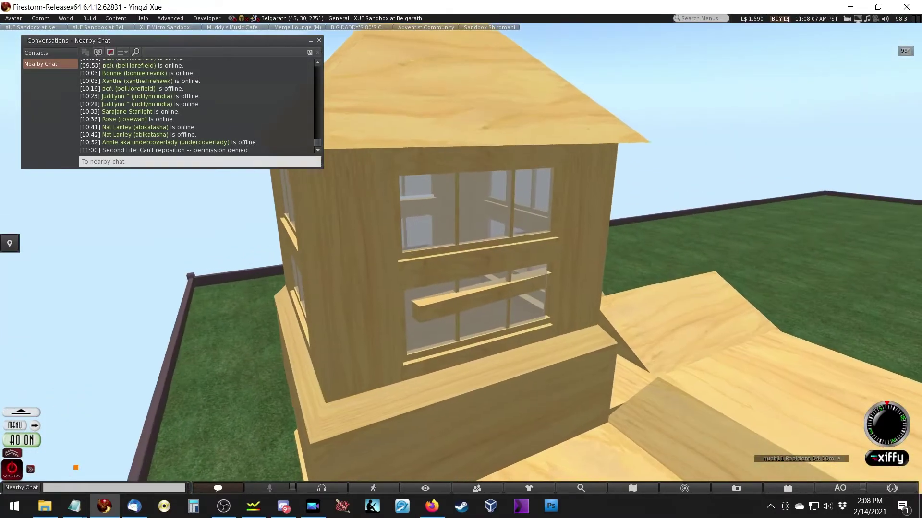
Raise the top beam inside the linked window wall at X 36.25 to Z 2764.275, closing the gap under the tower roof
{"action": "left_click", "coordinate": [443, 304]}
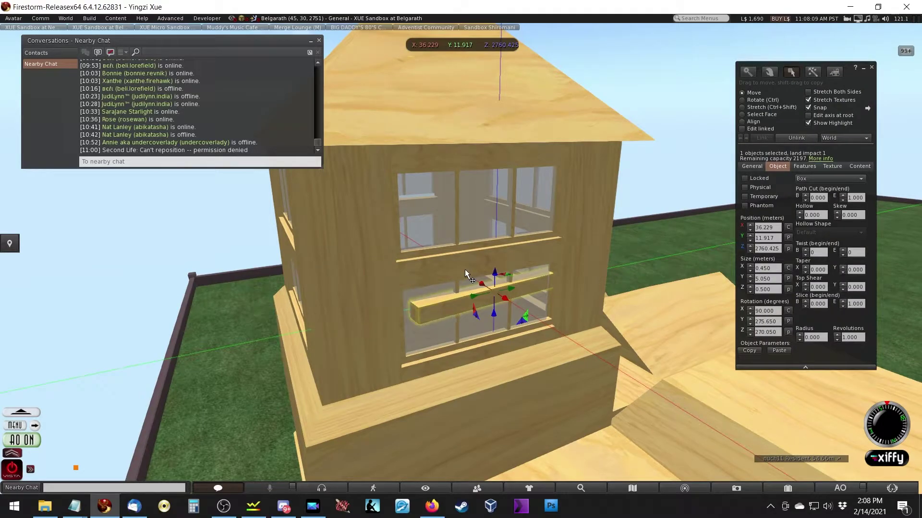
{"action": "key", "text": "Escape"}
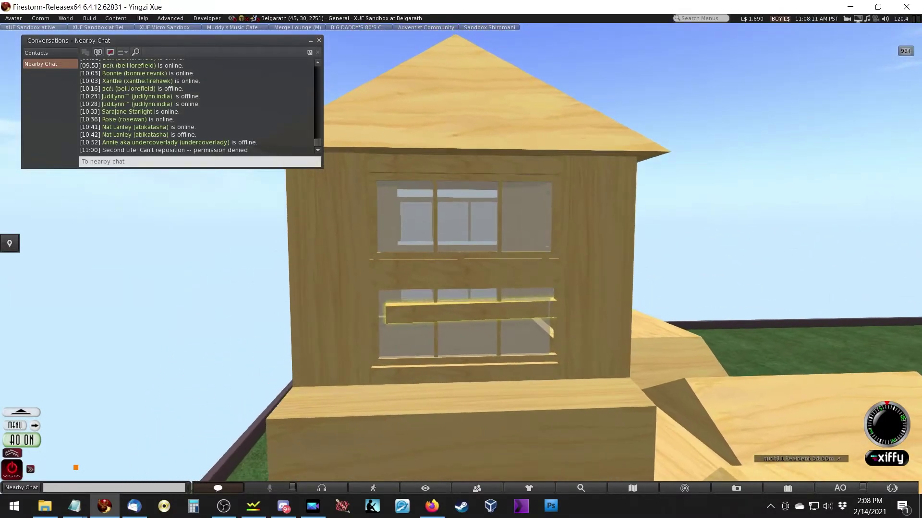
{"action": "left_click", "coordinate": [426, 194], "text": "alt"}
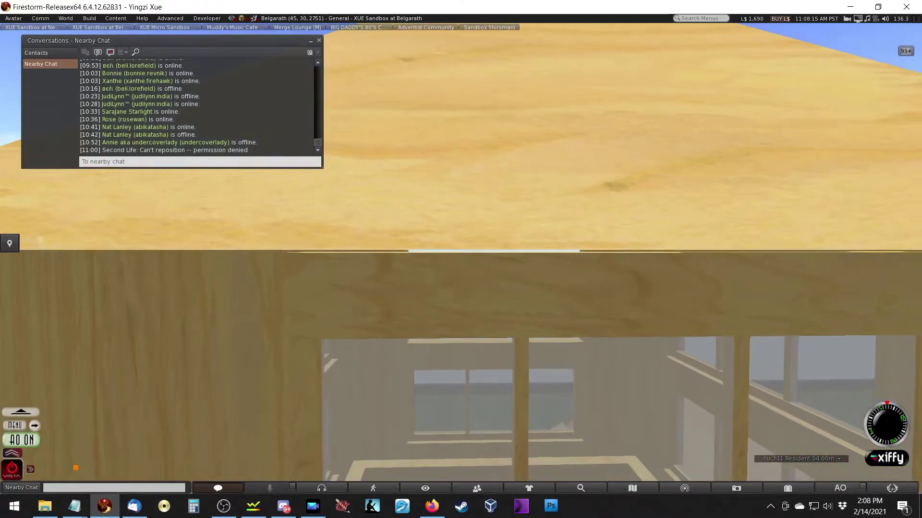
{"action": "key", "text": "ctrl+3"}
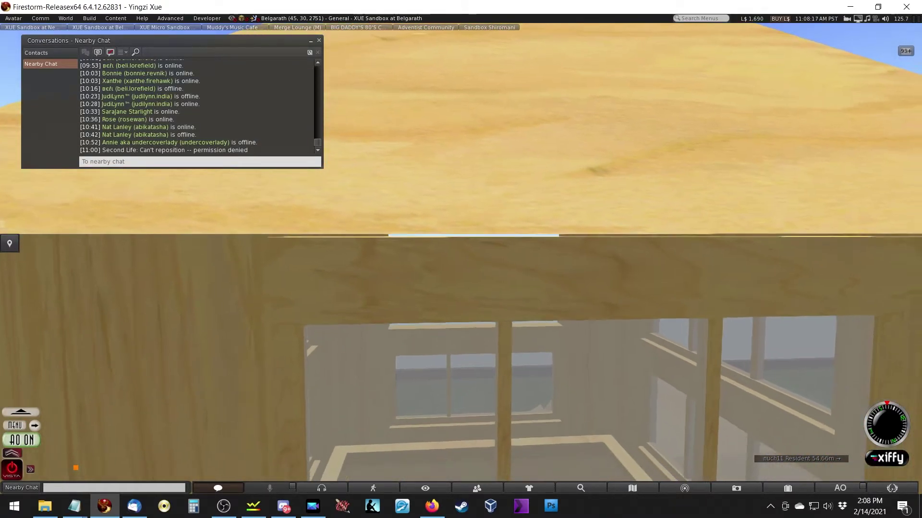
{"action": "left_click", "coordinate": [483, 261]}
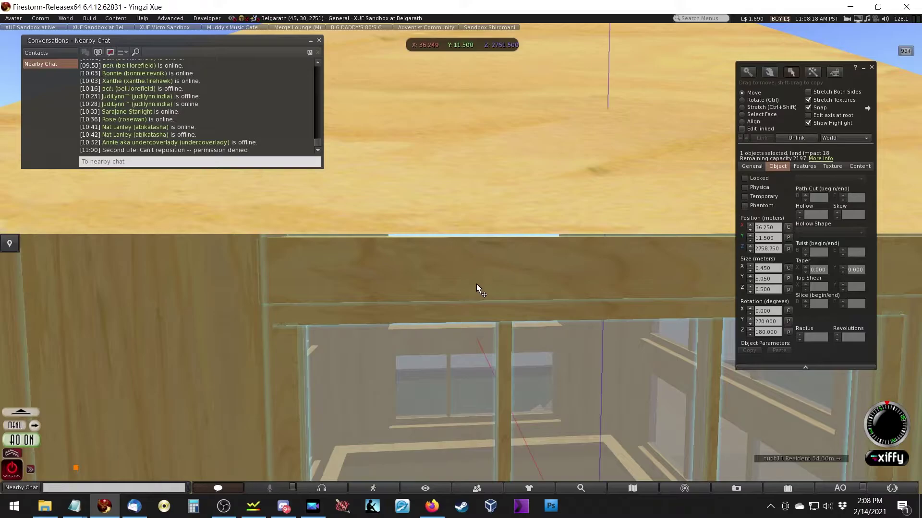
{"action": "left_click", "coordinate": [752, 127]}
{"action": "left_click_drag", "start_coordinate": [604, 246], "coordinate": [701, 263]}
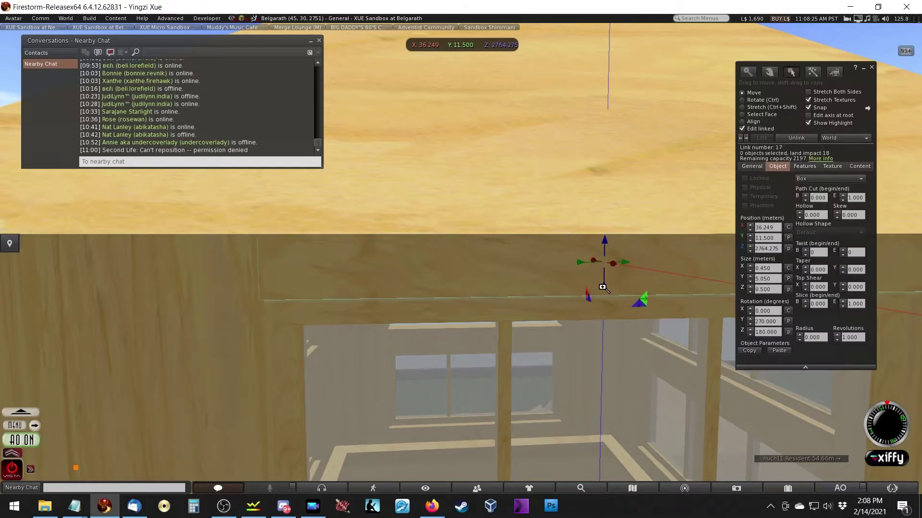
{"action": "key", "text": "Escape"}
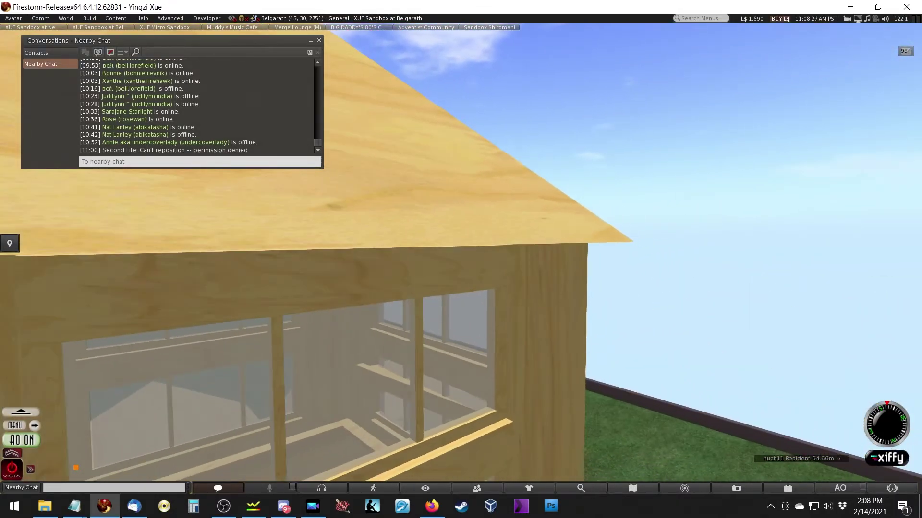
Examine the tower's window walls, the loose beam and the roof joint from several sides
{"action": "key", "text": "ctrl+b"}
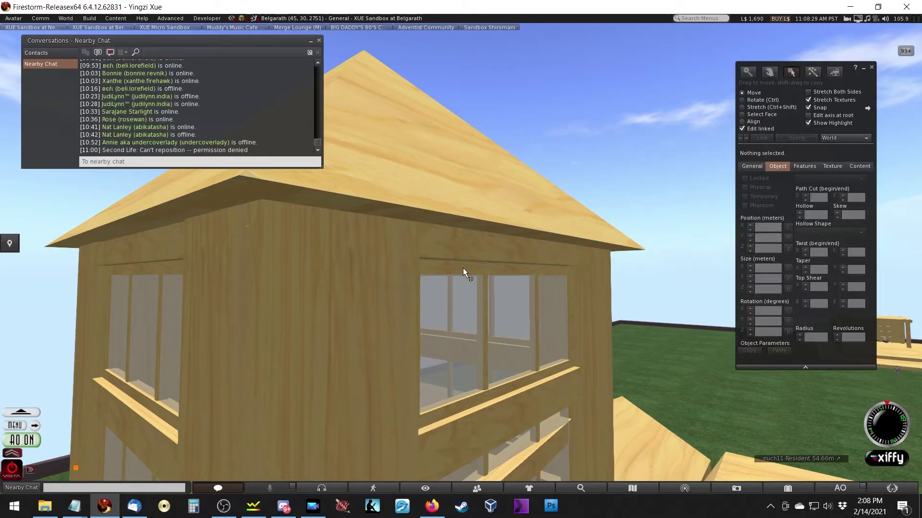
{"action": "key", "text": "Escape"}
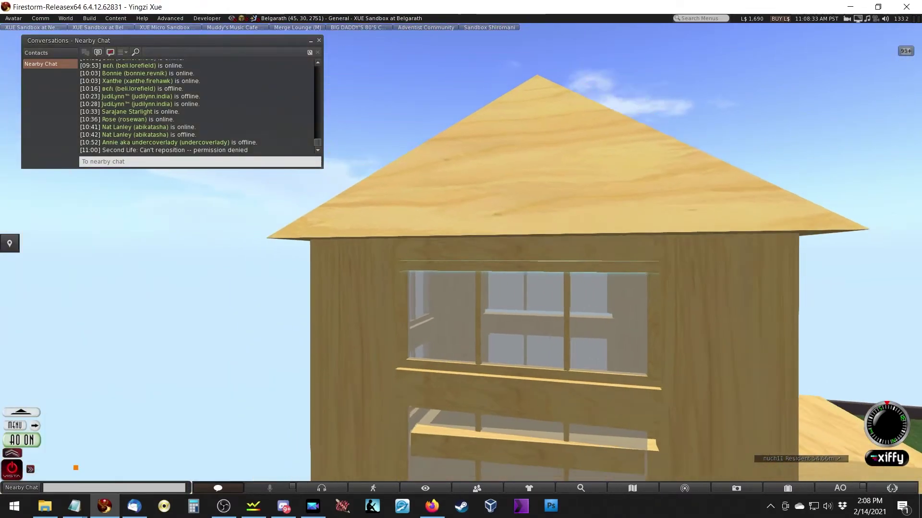
{"action": "key", "text": "ctrl+b"}
{"action": "left_click", "coordinate": [375, 294]}
{"action": "key", "text": "Escape"}
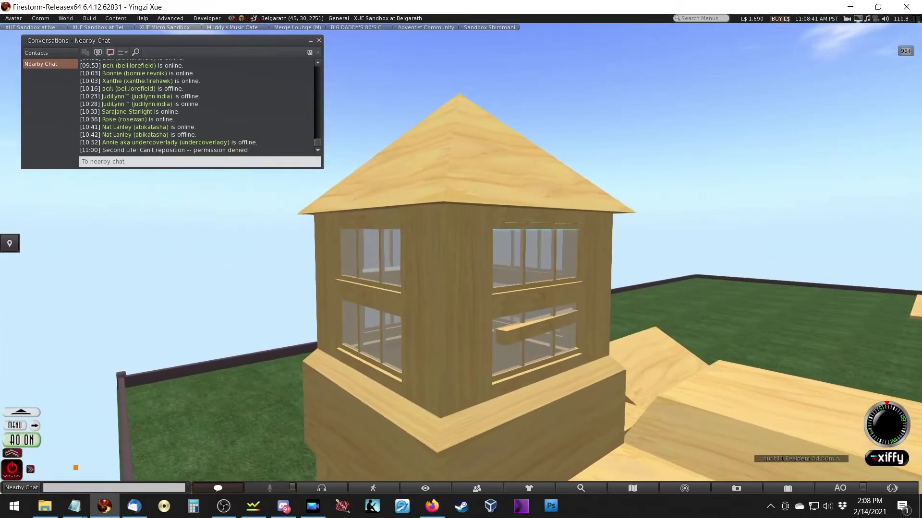
{"action": "left_click", "coordinate": [453, 301]}
{"action": "key", "text": "Escape"}
{"action": "left_click", "coordinate": [513, 338]}
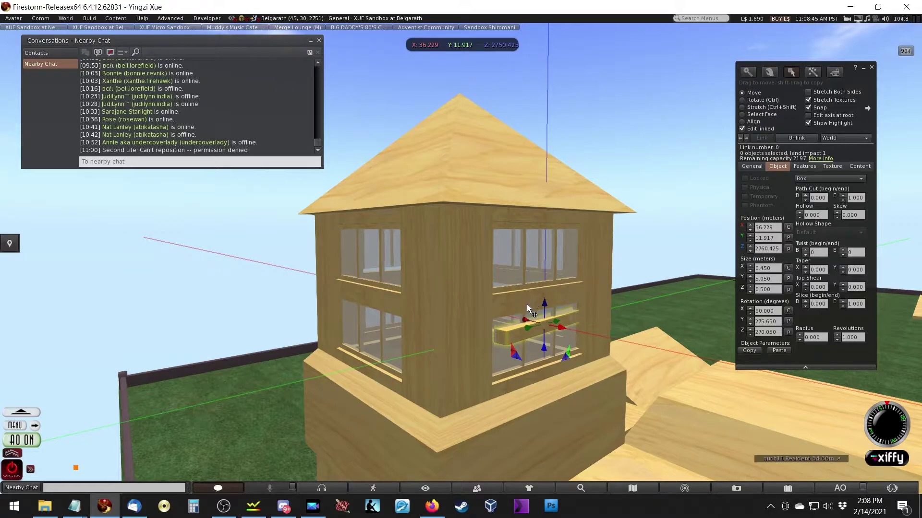
{"action": "key", "text": "Escape"}
{"action": "left_click", "coordinate": [542, 293], "text": "alt"}
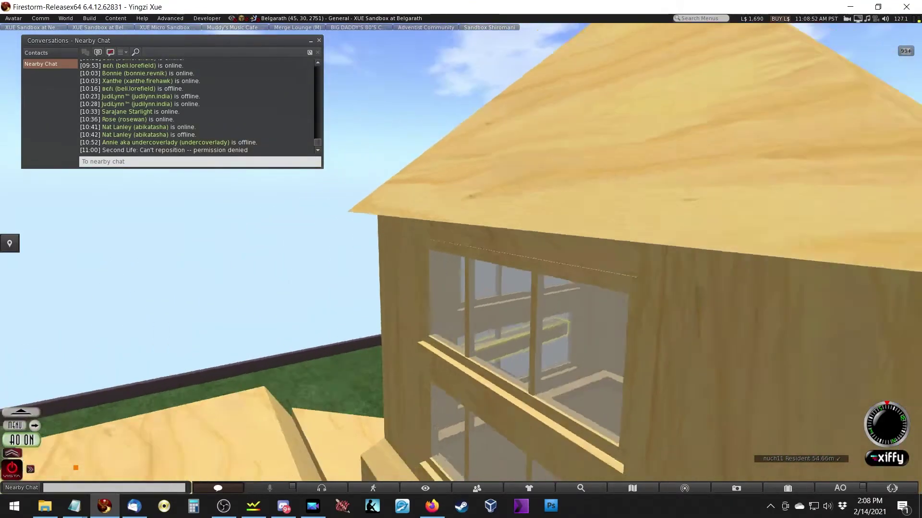
{"action": "left_click_drag", "start_coordinate": [425, 303], "coordinate": [425, 303], "text": "alt"}
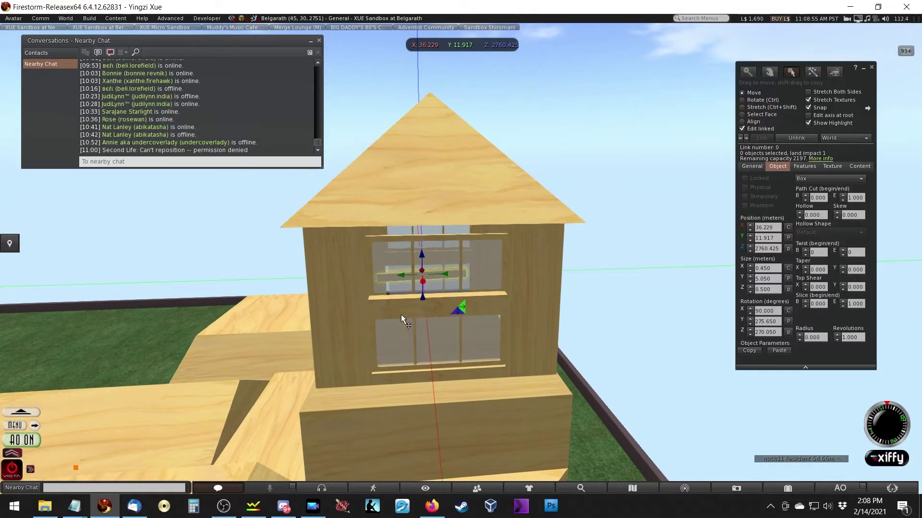
Turn off linked-part editing and delete the whole linked window wall at X 27.75
{"action": "right_click", "coordinate": [388, 295]}
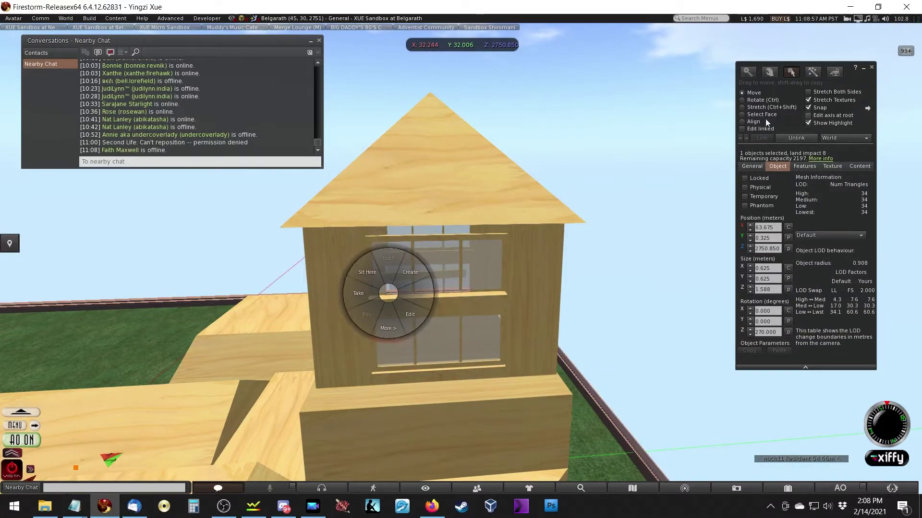
{"action": "left_click", "coordinate": [408, 310]}
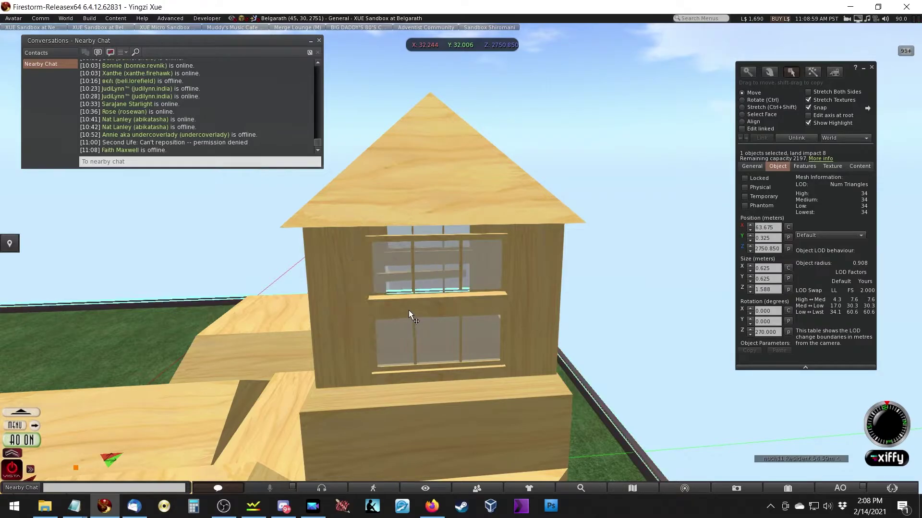
{"action": "left_click", "coordinate": [416, 307]}
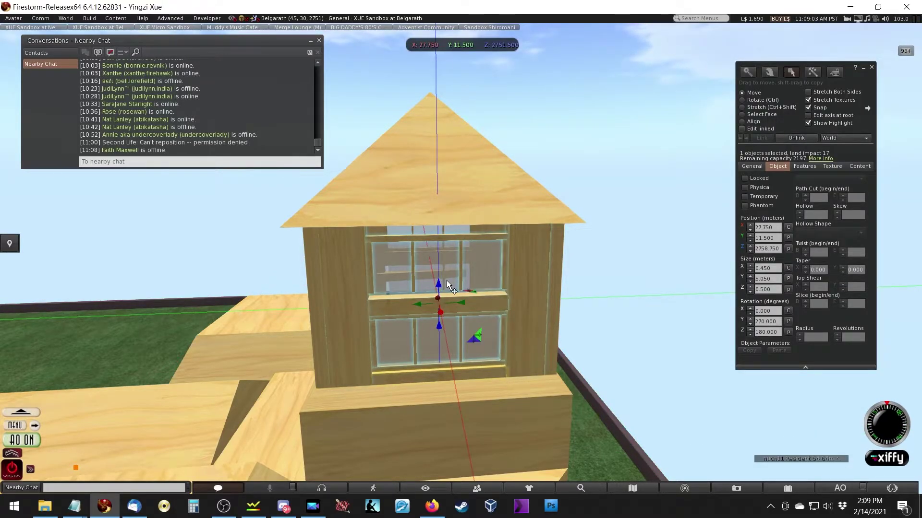
{"action": "key", "text": "Escape"}
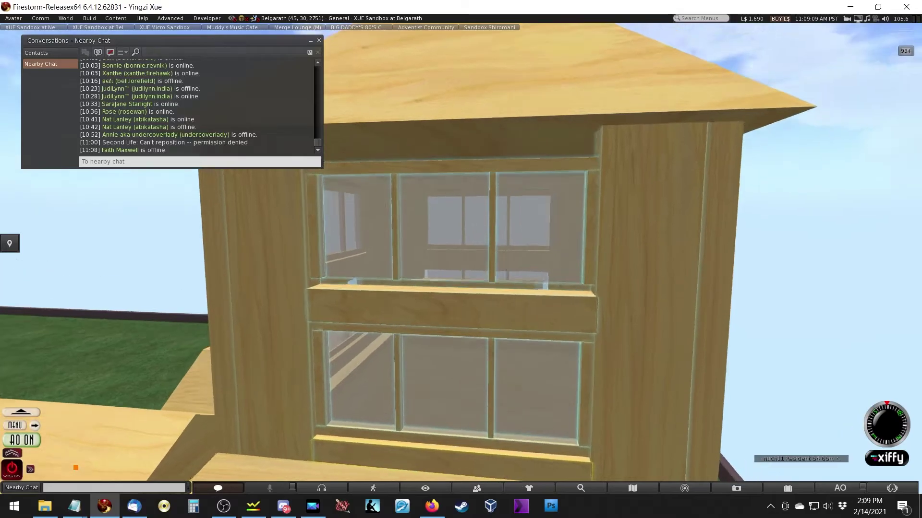
{"action": "left_click", "coordinate": [461, 268]}
{"action": "key", "text": "Escape"}
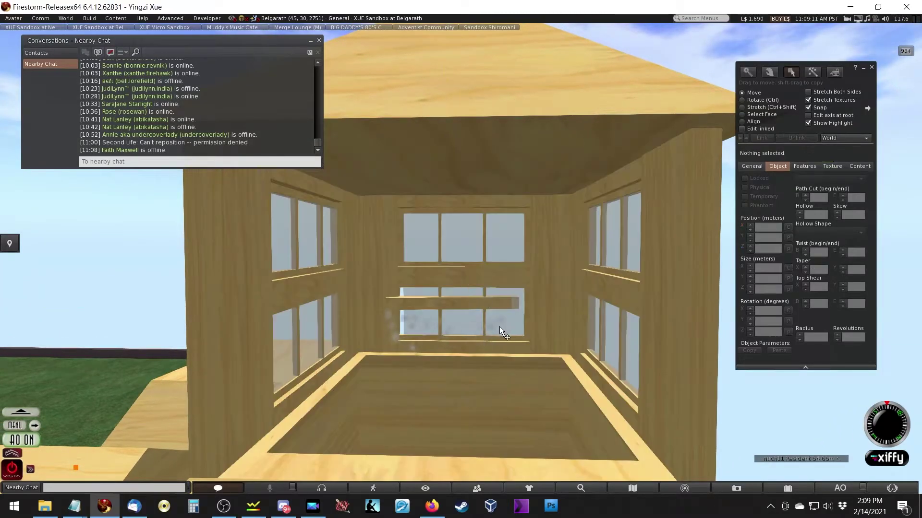
Delete the opposite linked window wall at X 36.25 and the loose beam in front of its lower window
{"action": "left_click", "coordinate": [457, 313]}
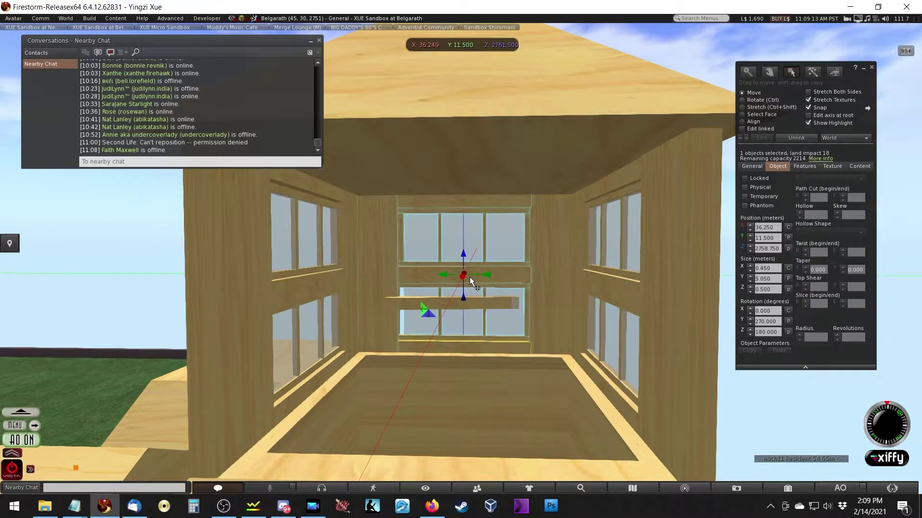
{"action": "key", "text": "Delete"}
{"action": "left_click", "coordinate": [430, 304]}
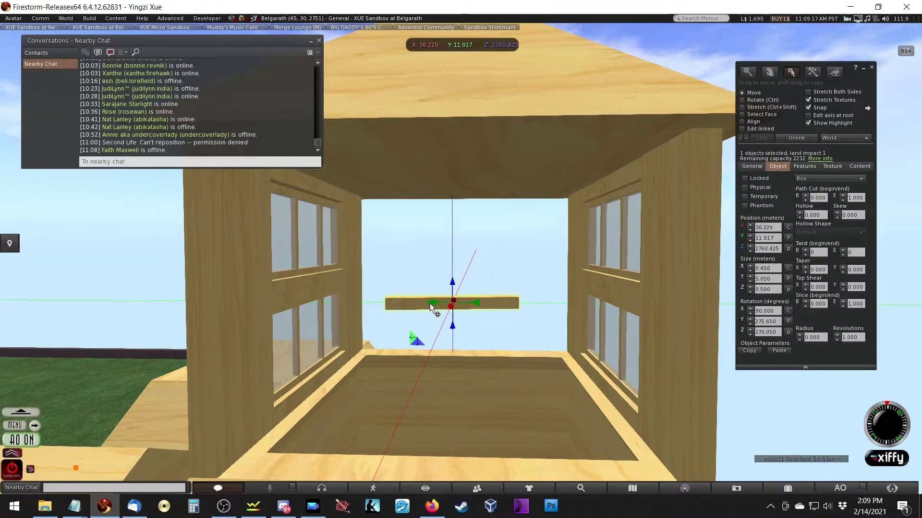
{"action": "key", "text": "Delete"}
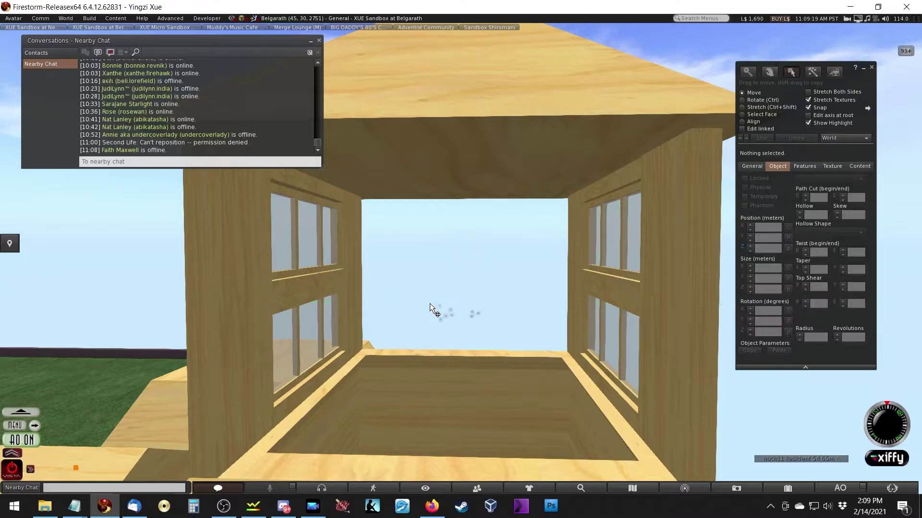
{"action": "key", "text": "ctrl+b"}
{"action": "left_click", "coordinate": [617, 273]}
{"action": "key", "text": "ctrl+b"}
{"action": "key", "text": "ctrl+b"}
{"action": "left_click", "coordinate": [355, 275], "text": "shift"}
{"action": "key", "text": "ctrl+2"}
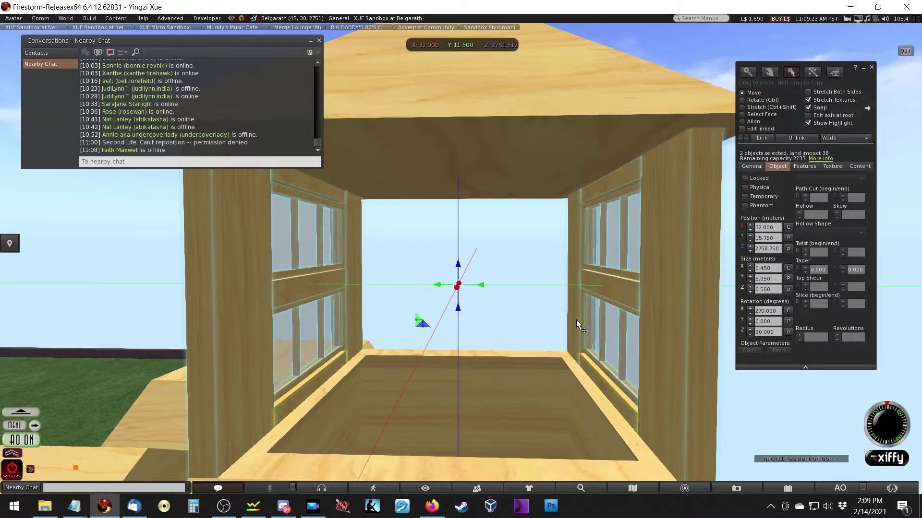
{"action": "key", "text": "Escape"}
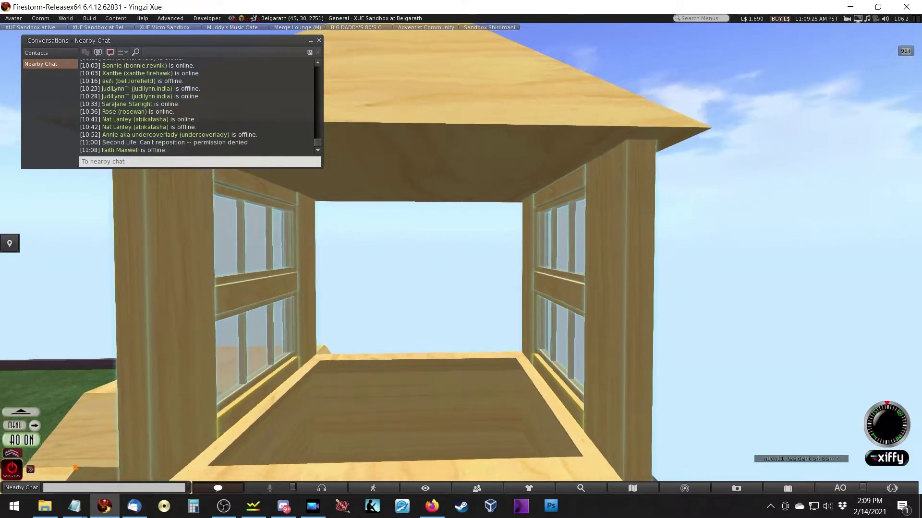
Raise only the top beam of the linked side wall at Y 7.25 to Z 2764.275 to meet the roof
{"action": "key", "text": "ctrl+b"}
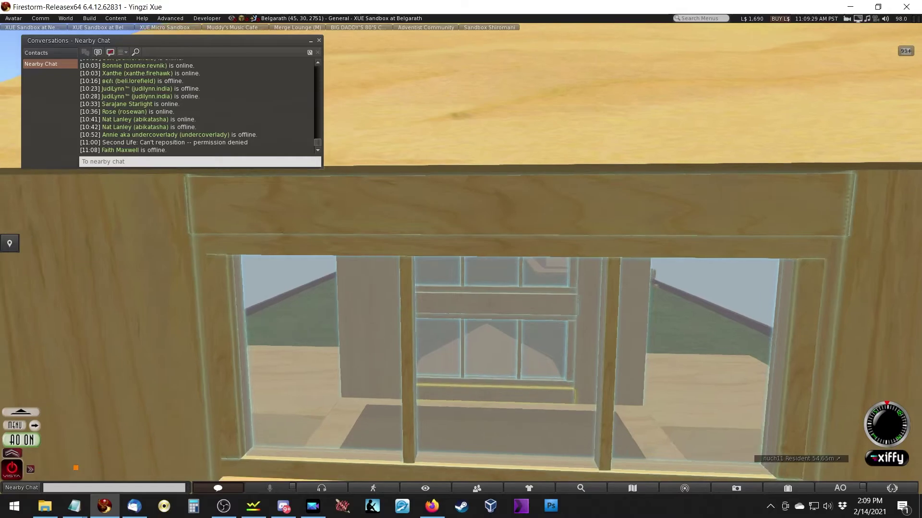
{"action": "key", "text": "ctrl+b"}
{"action": "key", "text": "ctrl+b"}
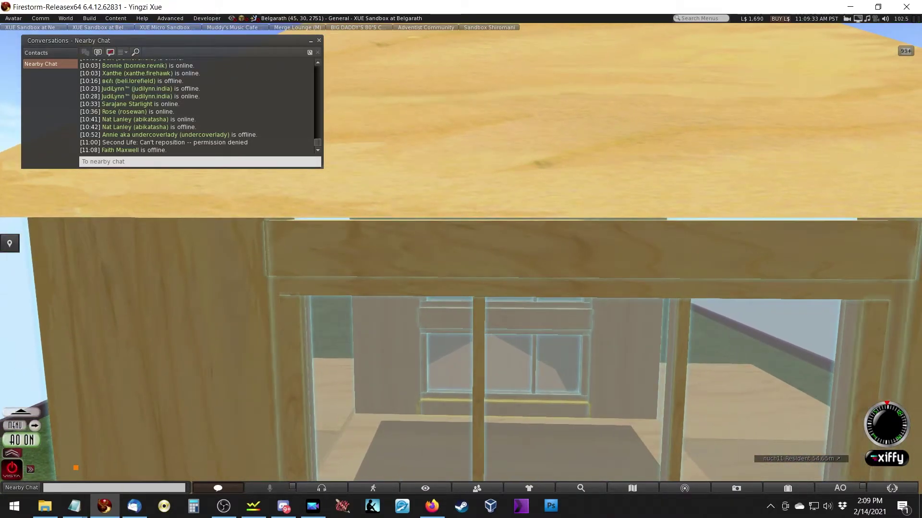
{"action": "key", "text": "ctrl+b"}
{"action": "left_click", "coordinate": [749, 127]}
{"action": "key", "text": "alt"}
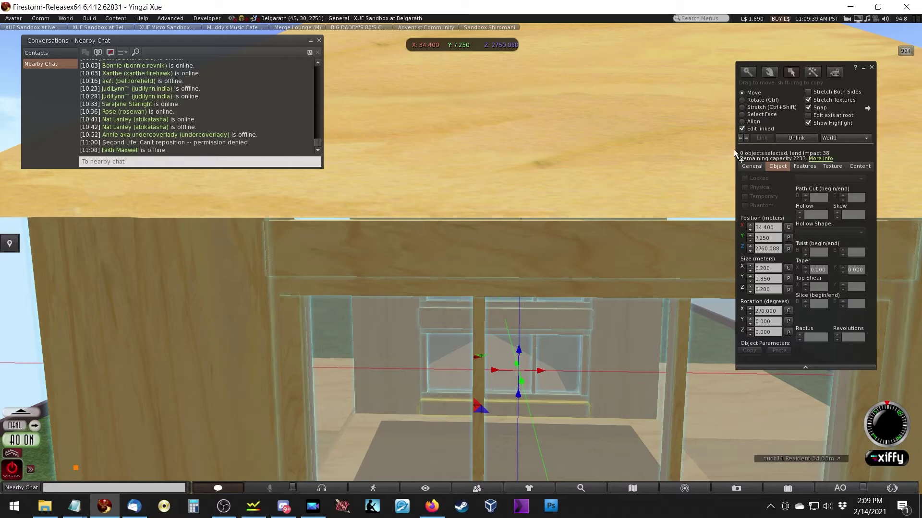
{"action": "left_click", "coordinate": [559, 256]}
{"action": "left_click_drag", "start_coordinate": [578, 231], "coordinate": [654, 245]}
{"action": "key", "text": "ctrl+b"}
{"action": "key", "text": "ctrl+b"}
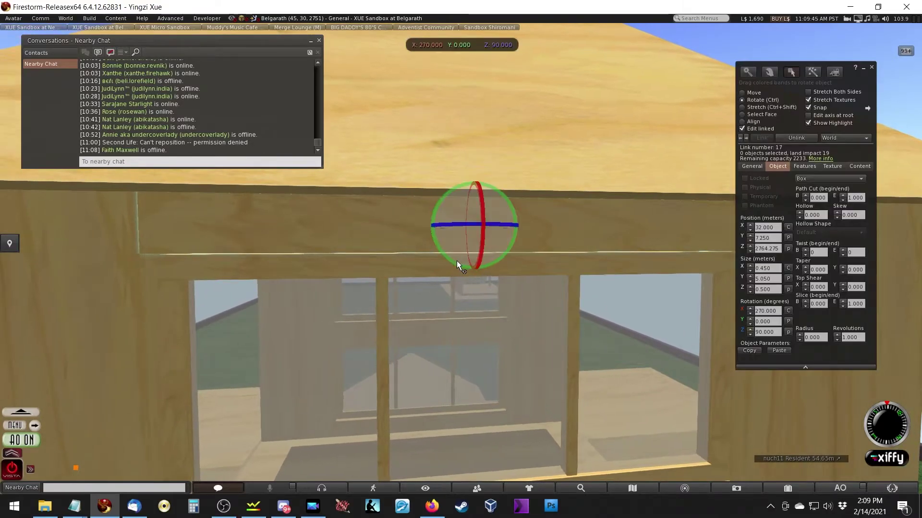
Select the thin lintel beneath that side wall's top beam and inspect the joint between them up close
{"action": "left_click_drag", "start_coordinate": [470, 256], "coordinate": [554, 253]}
{"action": "key", "text": "ctrl+b"}
{"action": "key", "text": "ctrl+b"}
{"action": "key", "text": "ctrl+b"}
{"action": "key", "text": "ctrl+b"}
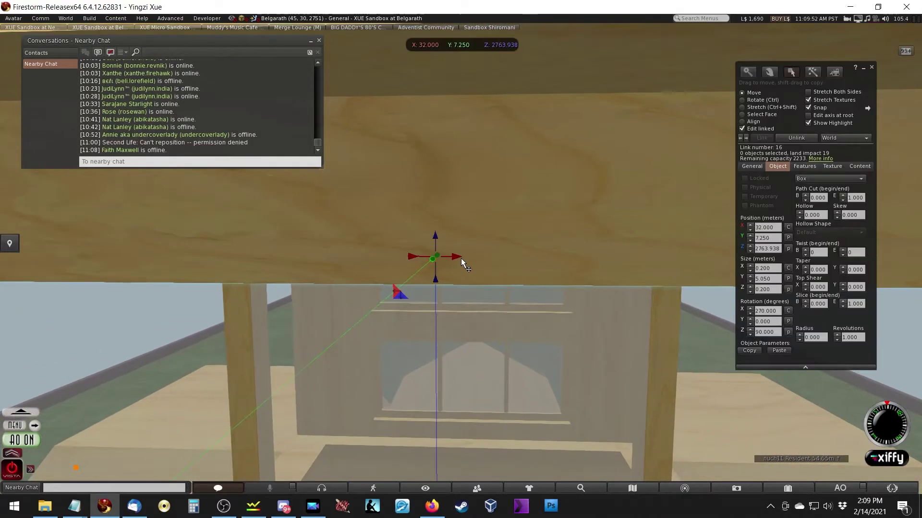
Examine the upper and lower windows of the same side wall from outside, from below and at an angle
{"action": "key", "text": "ctrl+b"}
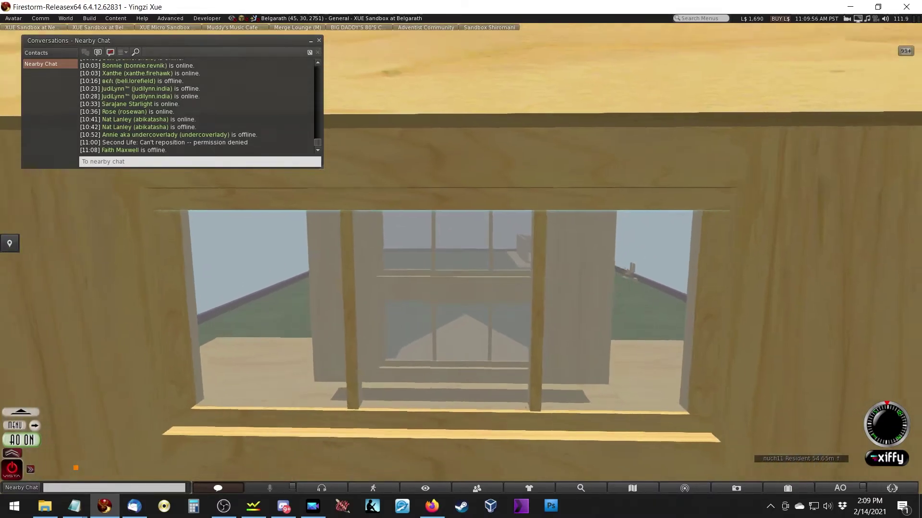
{"action": "key", "text": "ctrl+b"}
{"action": "key", "text": "ctrl+b"}
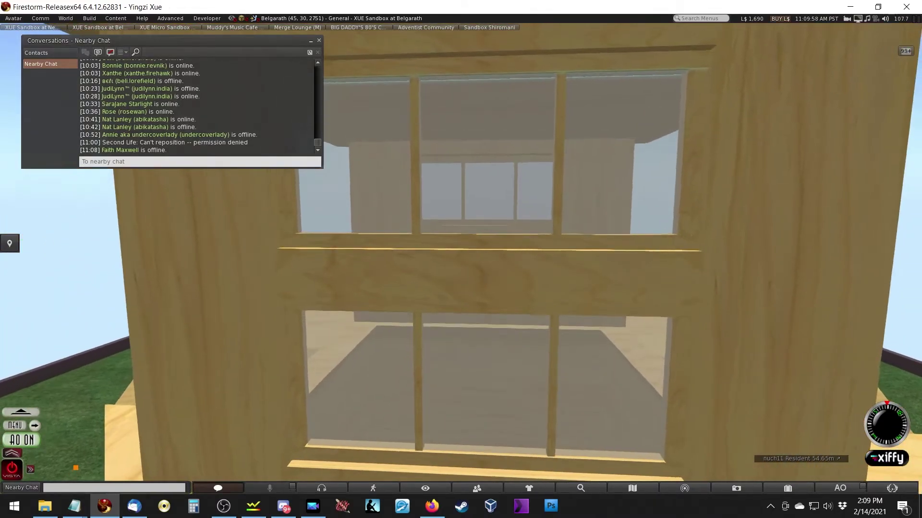
{"action": "key", "text": "ctrl+b"}
{"action": "key", "text": "ctrl+b"}
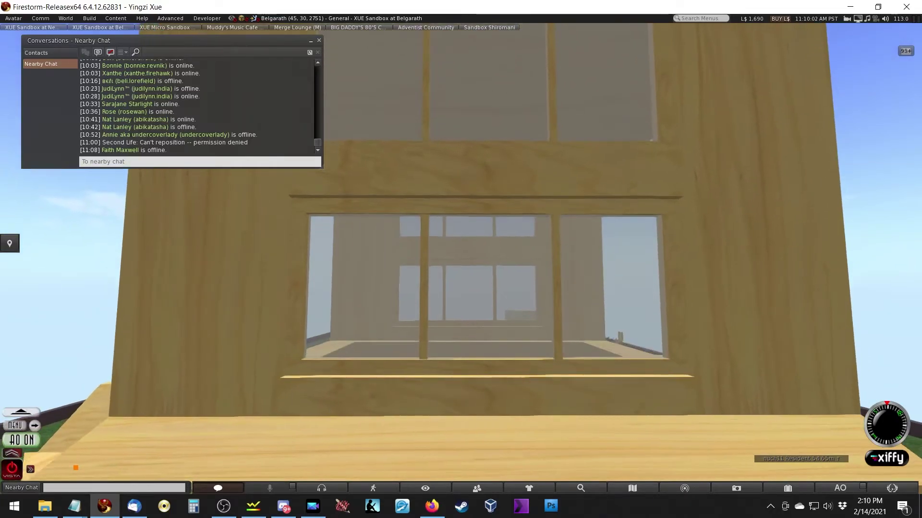
{"action": "key", "text": "ctrl+b"}
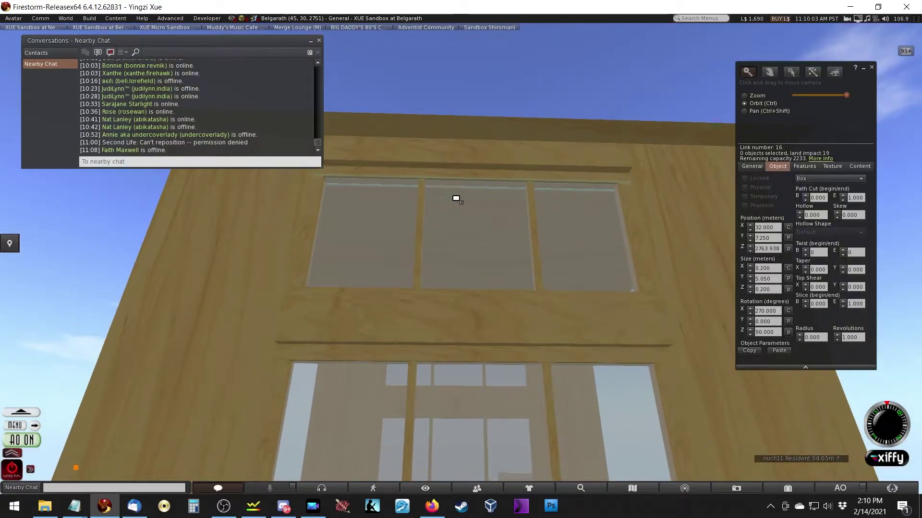
{"action": "left_click_drag", "start_coordinate": [456, 199], "coordinate": [396, 236], "text": "alt"}
{"action": "left_click_drag", "start_coordinate": [357, 262], "coordinate": [526, 270], "text": "alt"}
{"action": "key", "text": "Escape"}
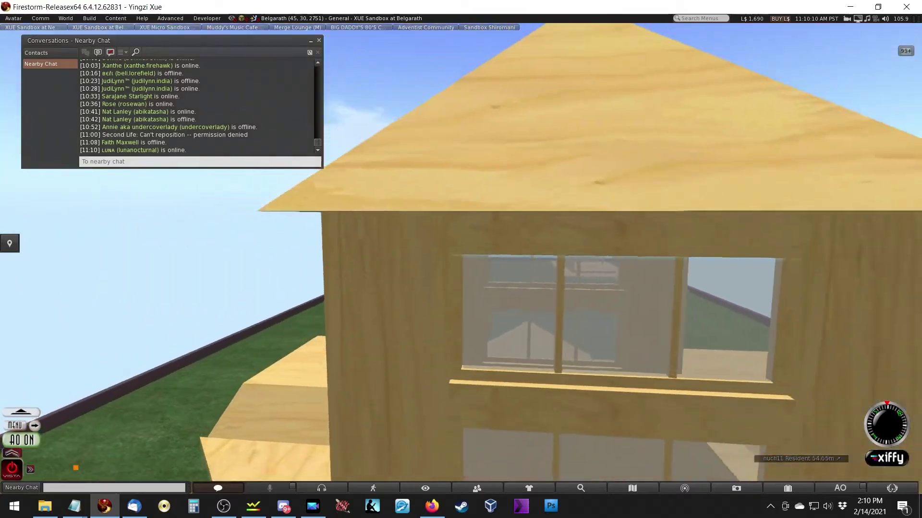
{"action": "left_click", "coordinate": [505, 280]}
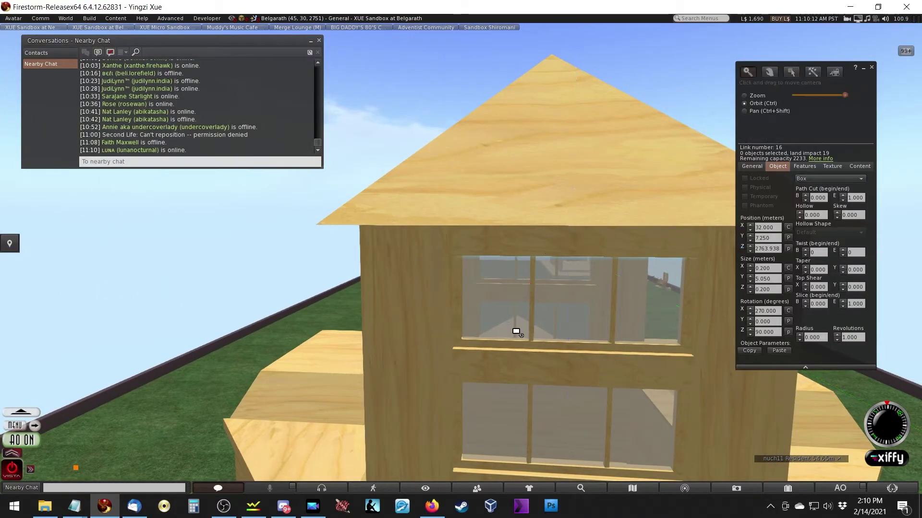
{"action": "left_click", "coordinate": [515, 326], "text": "alt"}
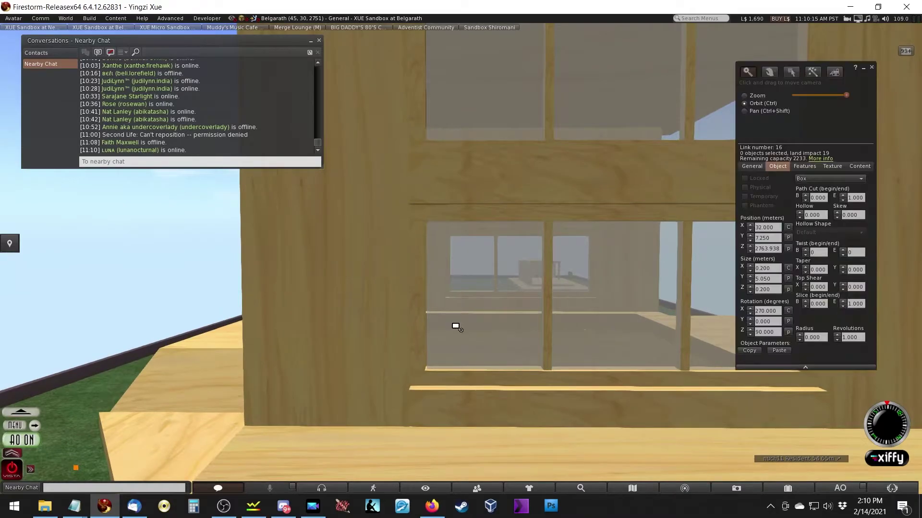
Widen the lower and upper glass panes of the linked side wall at Y 7.25 to a Y size of 4.650
{"action": "left_click", "coordinate": [474, 359], "text": "alt"}
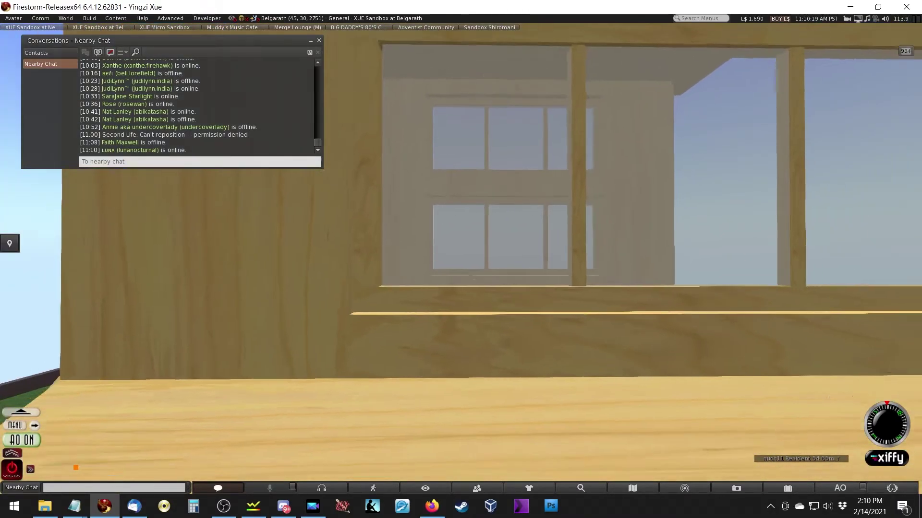
{"action": "left_click", "coordinate": [464, 243]}
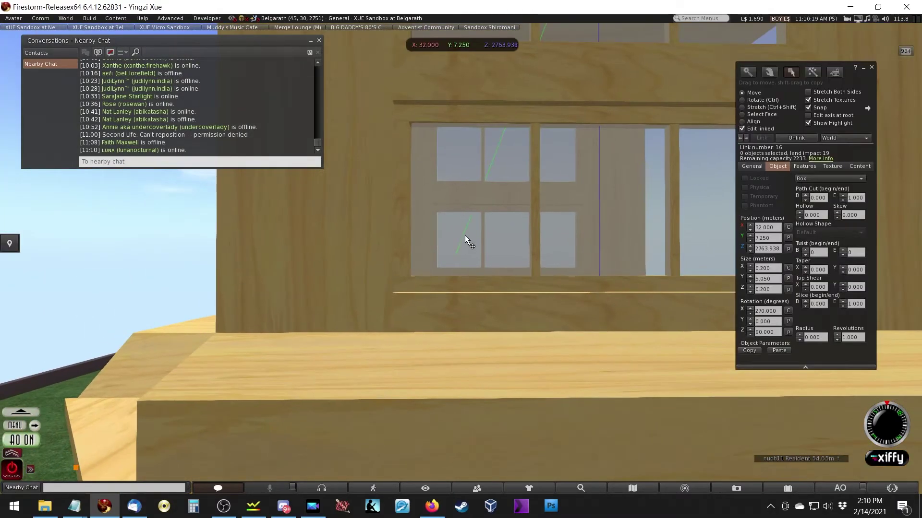
{"action": "left_click", "coordinate": [769, 278]}
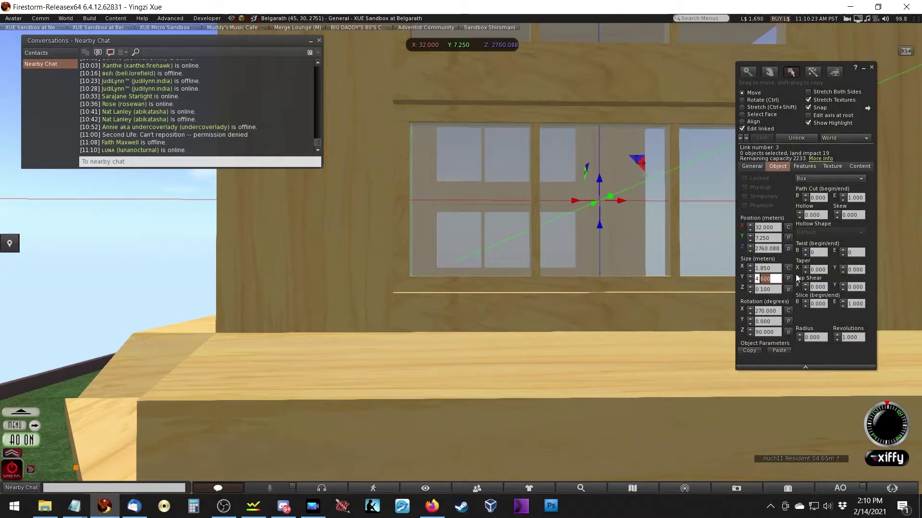
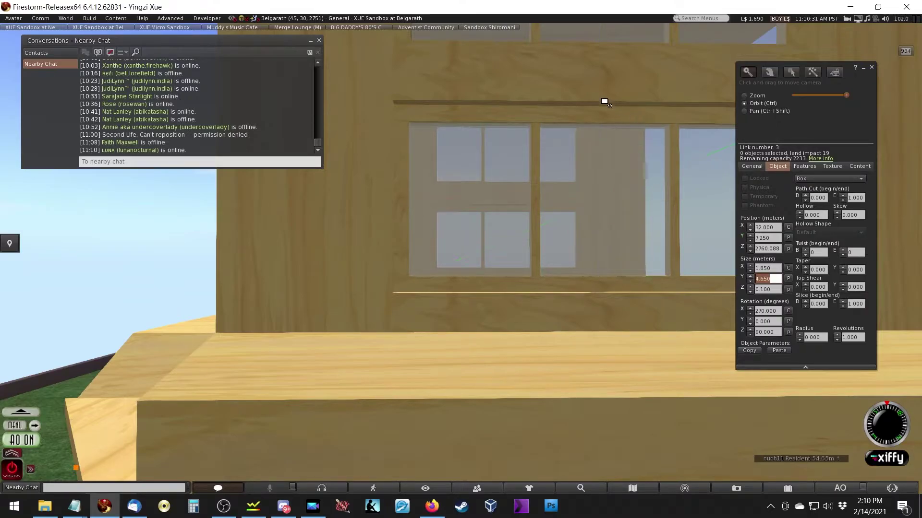
{"action": "scroll", "coordinate": [475, 286], "scroll_direction": "down", "scroll_amount": 5}
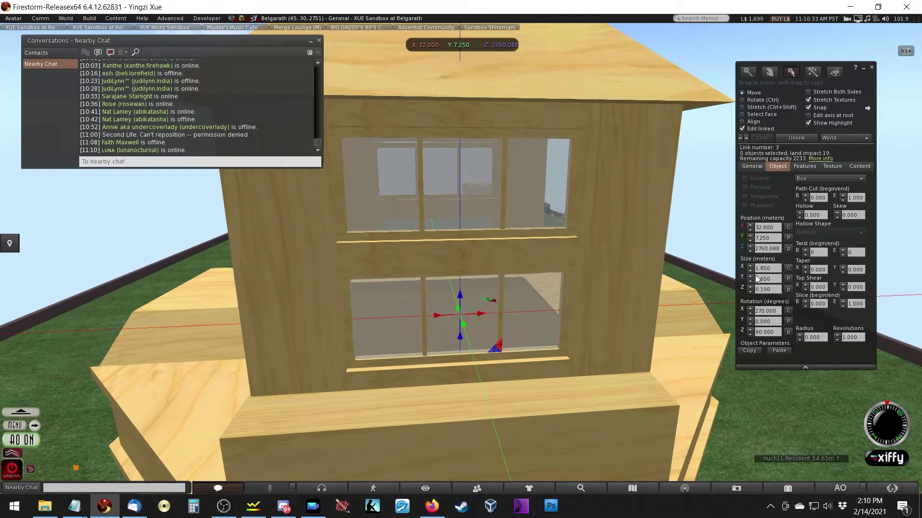
{"action": "left_click", "coordinate": [776, 279]}
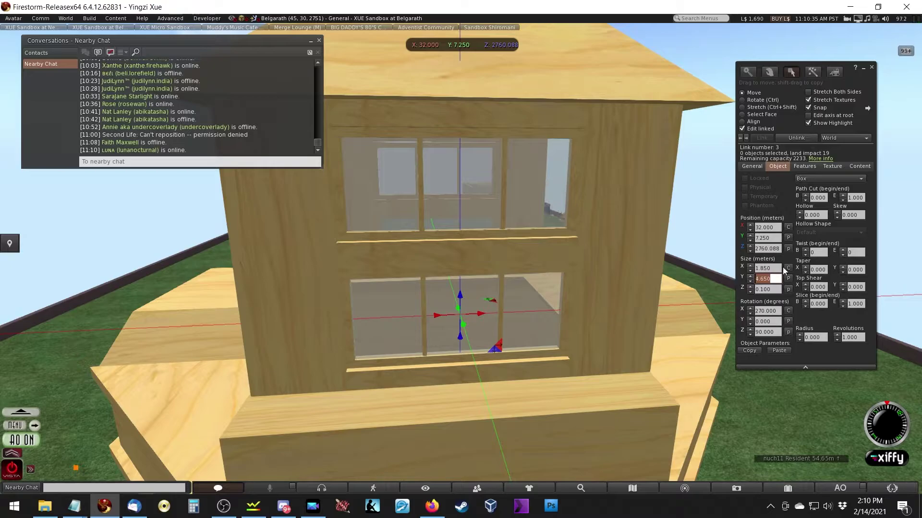
{"action": "left_click", "coordinate": [485, 185]}
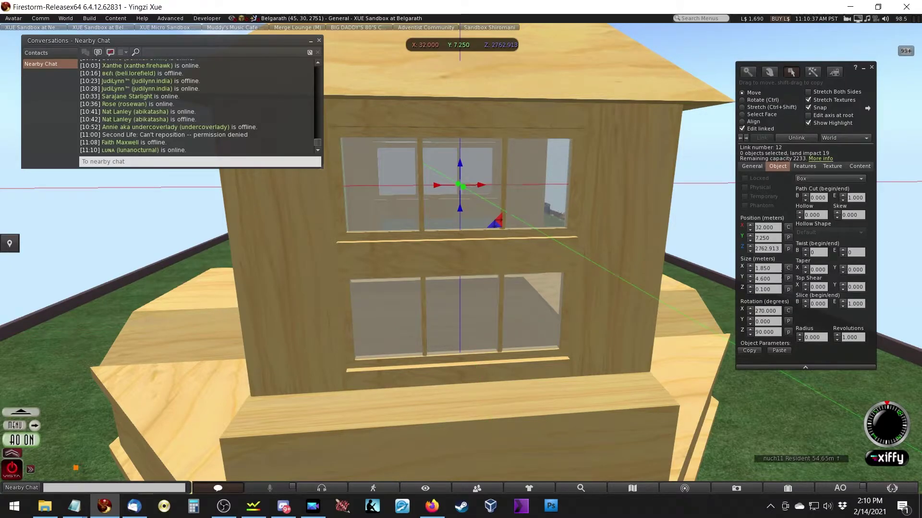
{"action": "key", "text": "ctrl+b"}
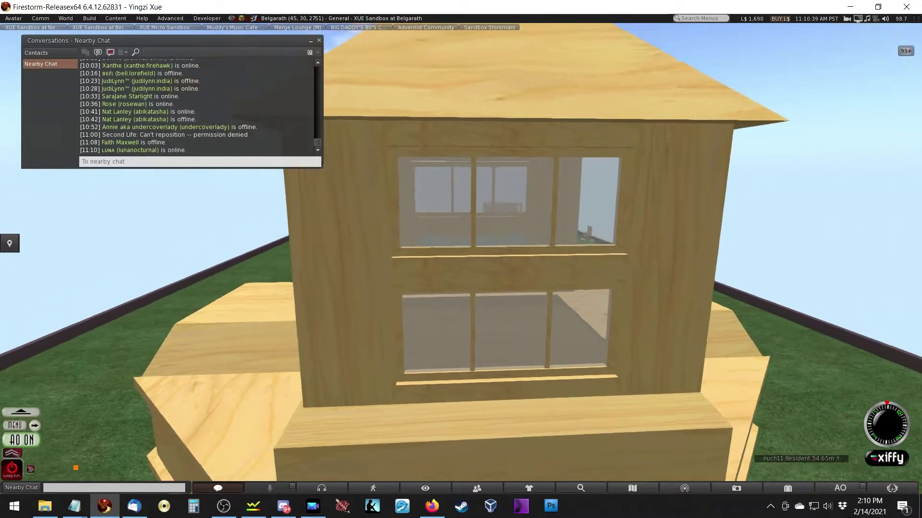
{"action": "key", "text": "ctrl+b"}
Set the Y size of the upper and lower glass panes in the opposite wall at Y 15.75 to 4.650
{"action": "left_click", "coordinate": [321, 276]}
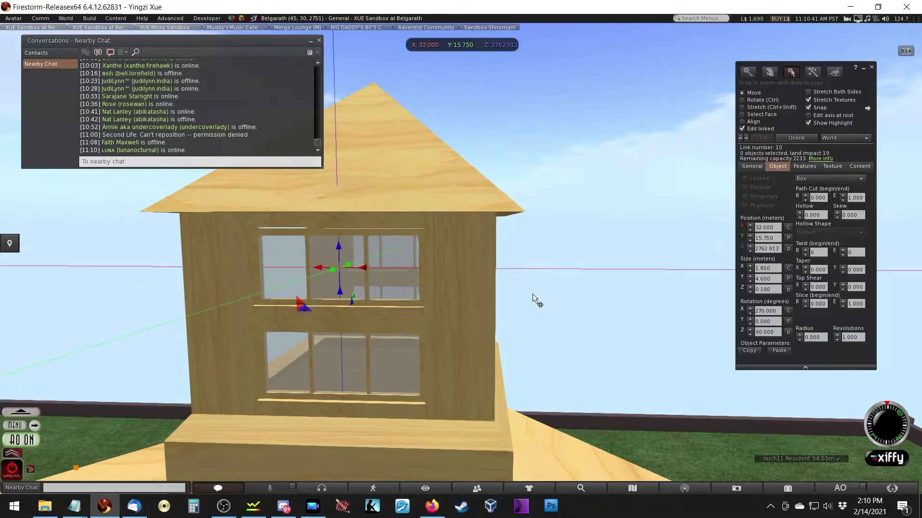
{"action": "left_click", "coordinate": [775, 279]}
{"action": "left_click", "coordinate": [383, 359]}
{"action": "left_click", "coordinate": [756, 278]}
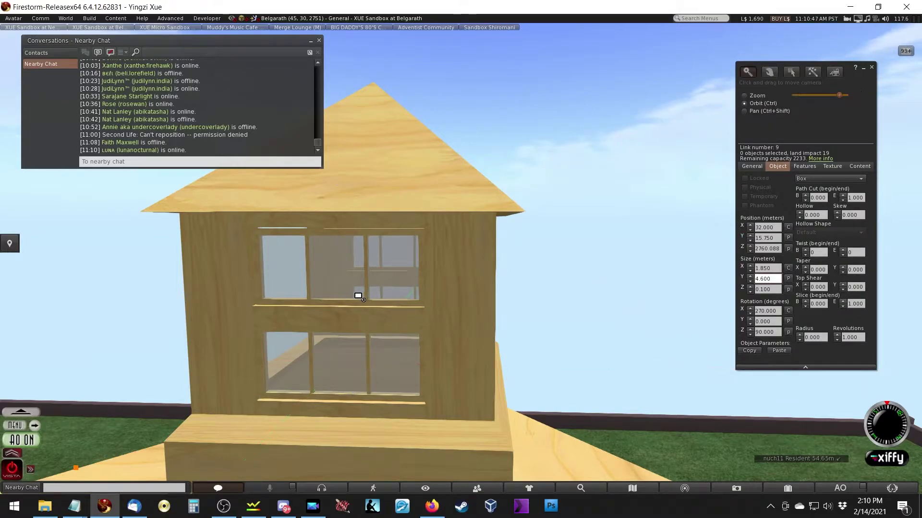
{"action": "key", "text": "Escape"}
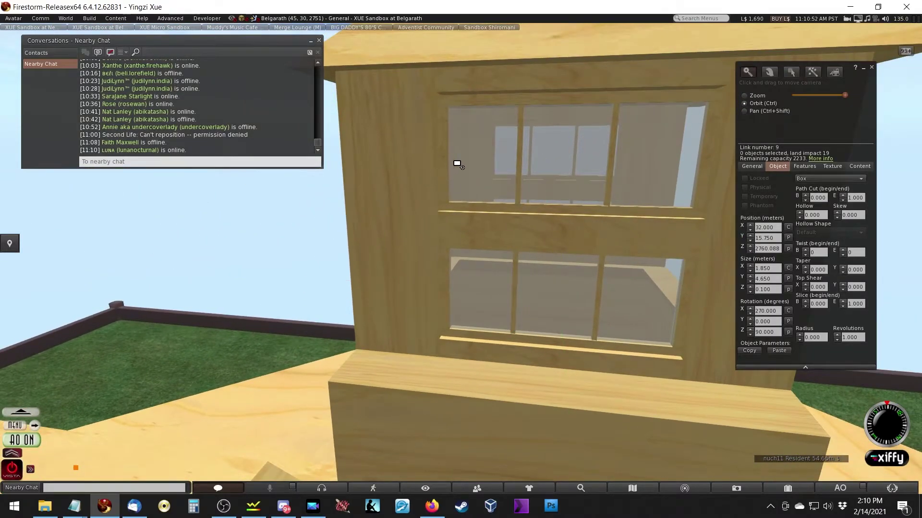
Lower only the top beam of the wall at Y 15.75 to Z 2764.275 and stretch it down to an X size of 0.475
{"action": "left_click", "coordinate": [456, 162], "text": "alt"}
{"action": "scroll", "coordinate": [566, 268], "scroll_direction": "down", "scroll_amount": 5}
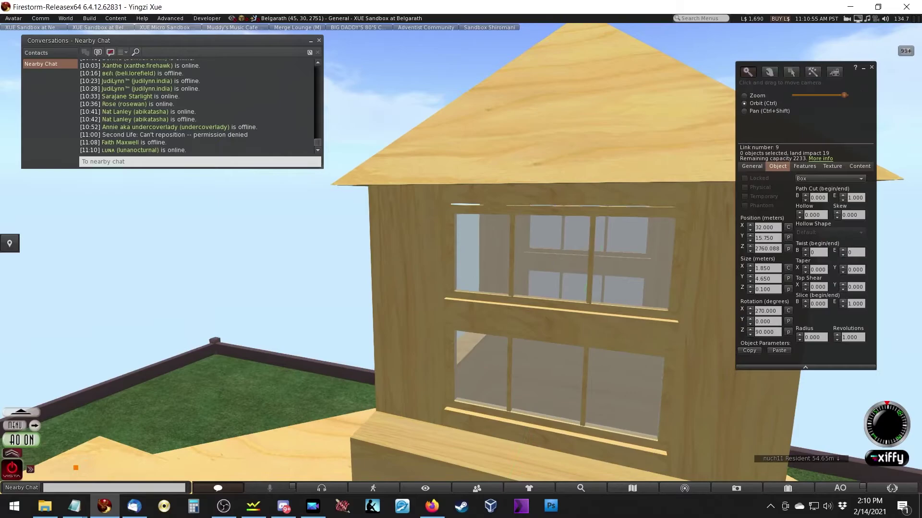
{"action": "left_click", "coordinate": [592, 246], "text": "alt"}
{"action": "scroll", "coordinate": [441, 245], "scroll_direction": "up", "scroll_amount": 5}
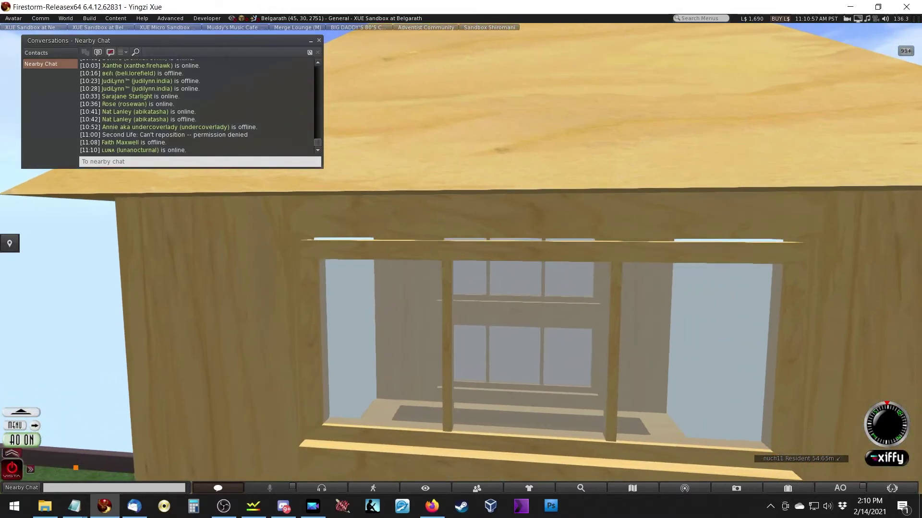
{"action": "left_click", "coordinate": [453, 226]}
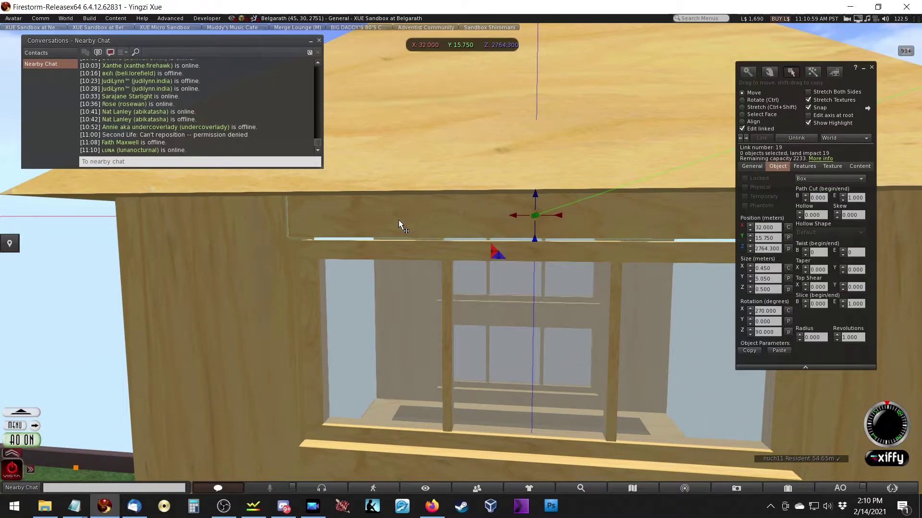
{"action": "left_click_drag", "start_coordinate": [566, 223], "coordinate": [653, 224]}
{"action": "key", "text": "ctrl+shift"}
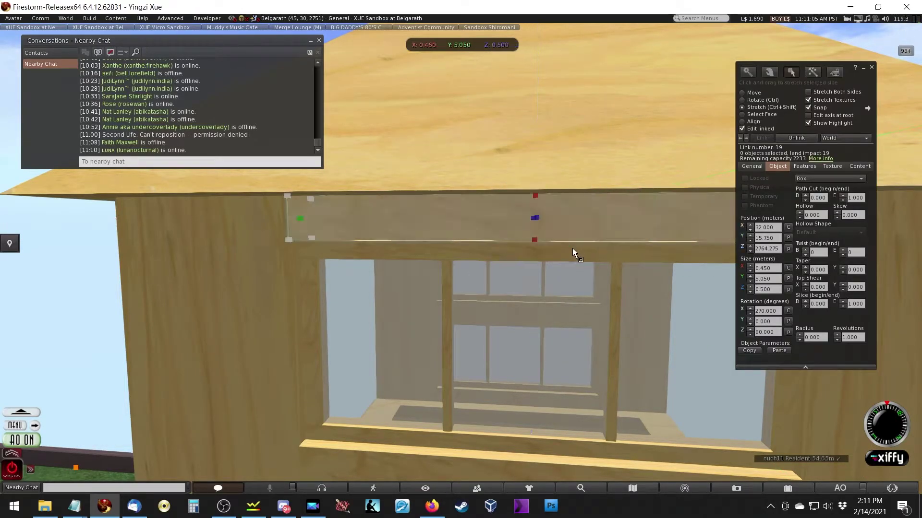
{"action": "left_click_drag", "start_coordinate": [535, 240], "coordinate": [625, 242], "text": "ctrl+shift"}
{"action": "key", "text": "Escape"}
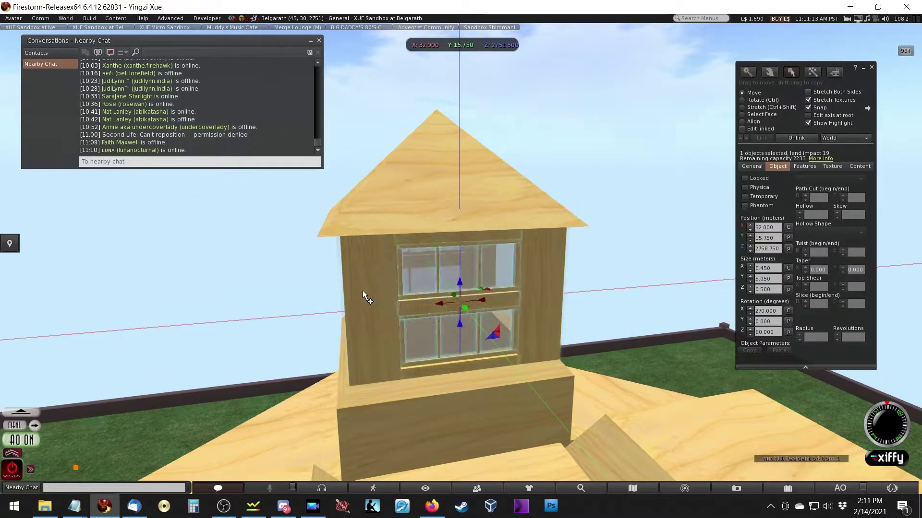
Duplicate both linked window walls together and rotate the pair a quarter turn to fill the tower's other two sides at X 27.75 and 36.25
{"action": "key", "text": "ctrl+b"}
{"action": "key", "text": "ctrl+b"}
{"action": "left_click_drag", "start_coordinate": [319, 295], "coordinate": [664, 344], "text": "alt"}
{"action": "left_click", "coordinate": [316, 290], "text": "shift"}
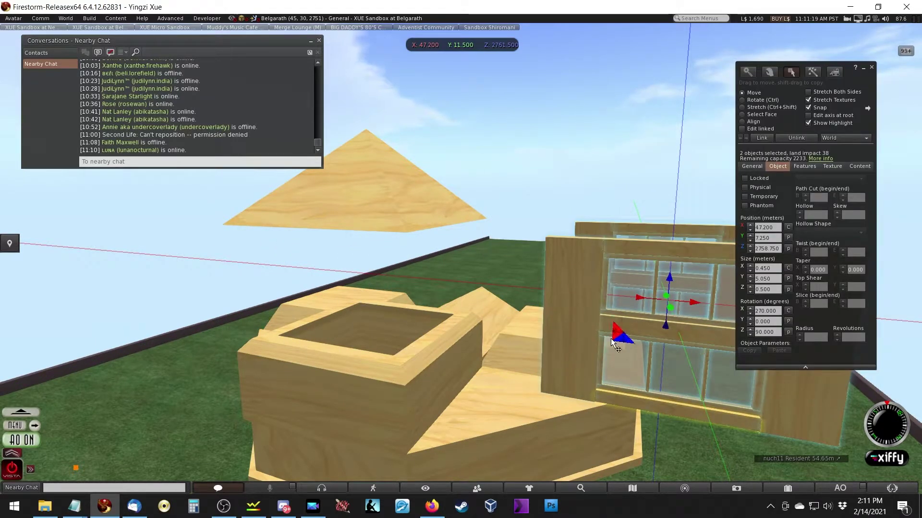
{"action": "key", "text": "ctrl"}
{"action": "key", "text": "ctrl+z"}
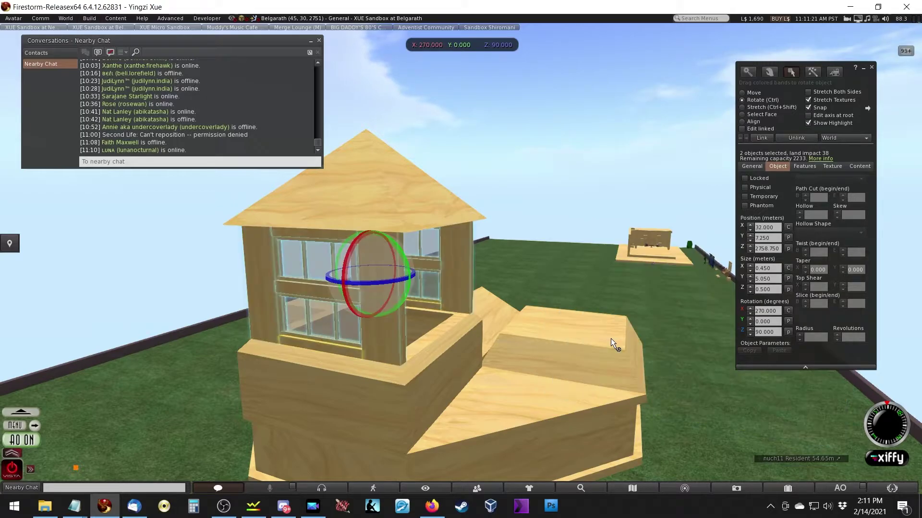
{"action": "left_click_drag", "start_coordinate": [387, 283], "coordinate": [594, 351]}
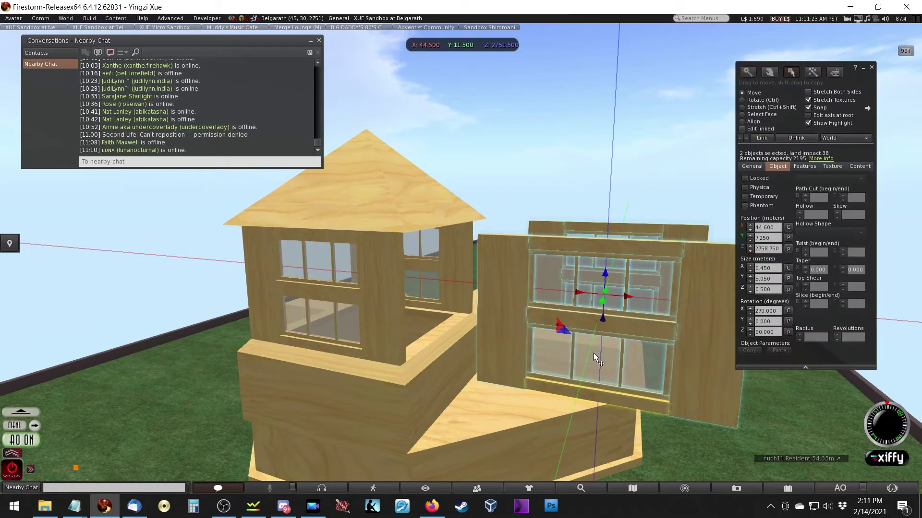
{"action": "key", "text": "ctrl+z"}
Edit the linked parts individually and narrow the corner pillar near Y 8.25 of the wall at X 36.25 to a Y size of about 1.5
{"action": "left_click_drag", "start_coordinate": [438, 352], "coordinate": [595, 307], "text": "ctrl+alt"}
{"action": "left_click_drag", "start_coordinate": [525, 282], "coordinate": [461, 255], "text": "ctrl+alt"}
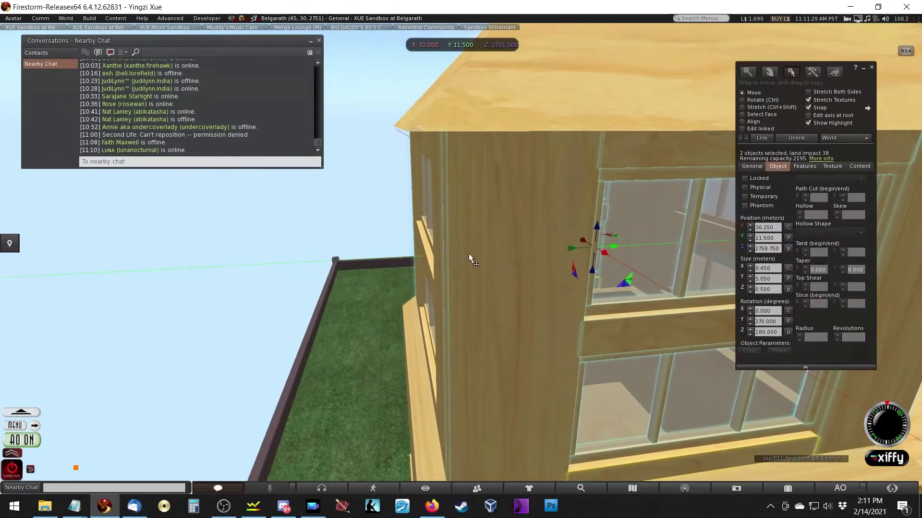
{"action": "left_click", "coordinate": [754, 129]}
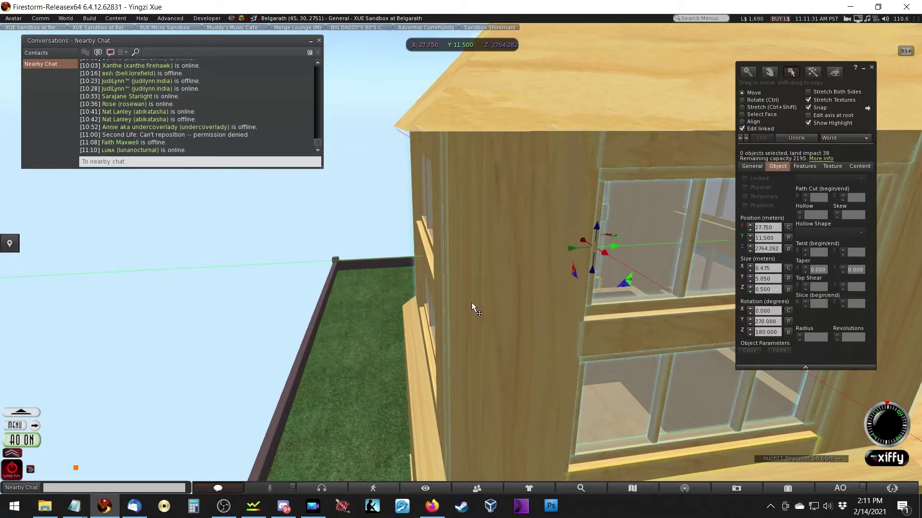
{"action": "left_click", "coordinate": [464, 331]}
{"action": "left_click_drag", "start_coordinate": [447, 345], "coordinate": [446, 351]}
{"action": "left_click_drag", "start_coordinate": [473, 422], "coordinate": [480, 425]}
{"action": "scroll", "coordinate": [456, 258], "scroll_direction": "up", "scroll_amount": 5}
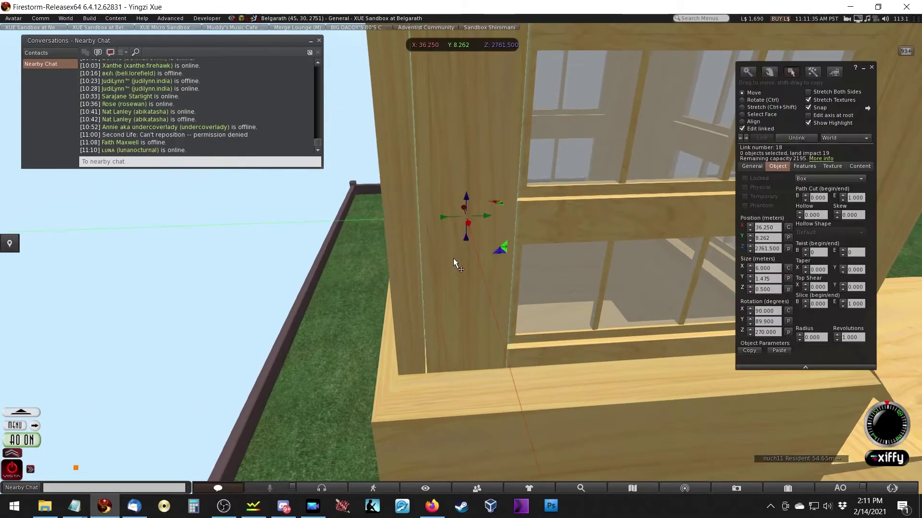
{"action": "left_click_drag", "start_coordinate": [424, 219], "coordinate": [458, 262], "text": "ctrl+shift"}
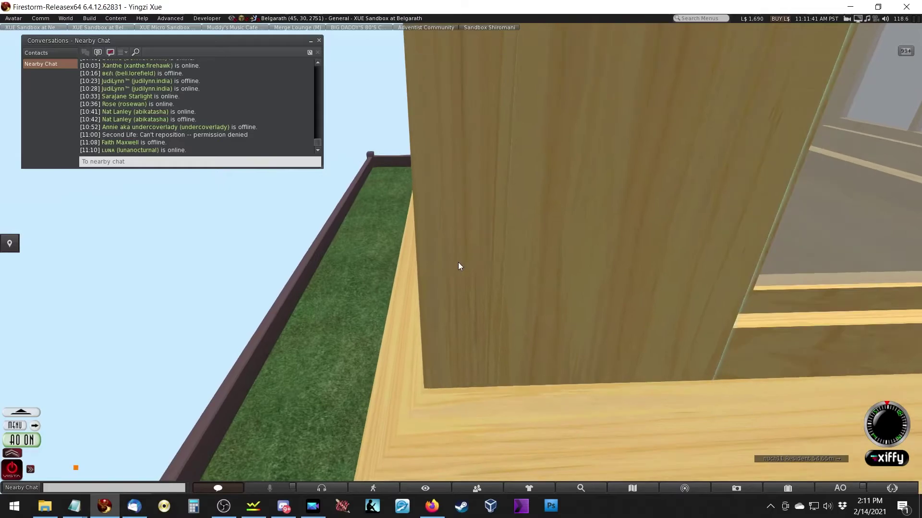
Narrow the corner pillar at the other end of the wall at X 36.25 to a Y size of 1.500, centred at Y 14.750
{"action": "left_click_drag", "start_coordinate": [634, 255], "coordinate": [461, 258], "text": "alt"}
{"action": "left_click_drag", "start_coordinate": [696, 304], "coordinate": [696, 283], "text": "alt"}
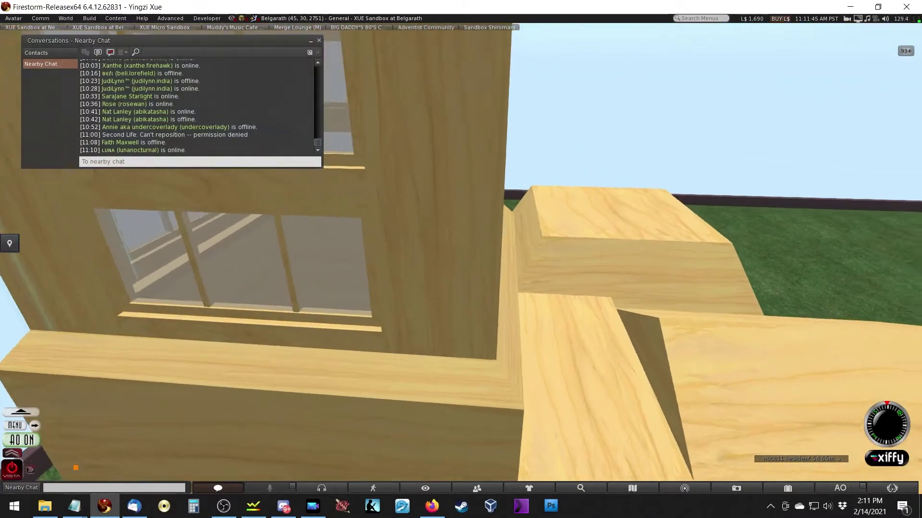
{"action": "left_click_drag", "start_coordinate": [500, 288], "coordinate": [501, 277], "text": "alt"}
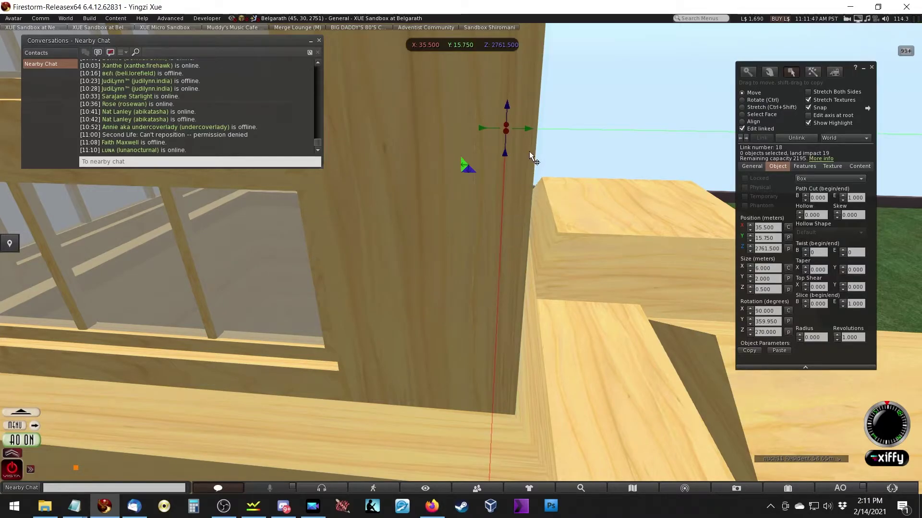
{"action": "key", "text": "ctrl+shift"}
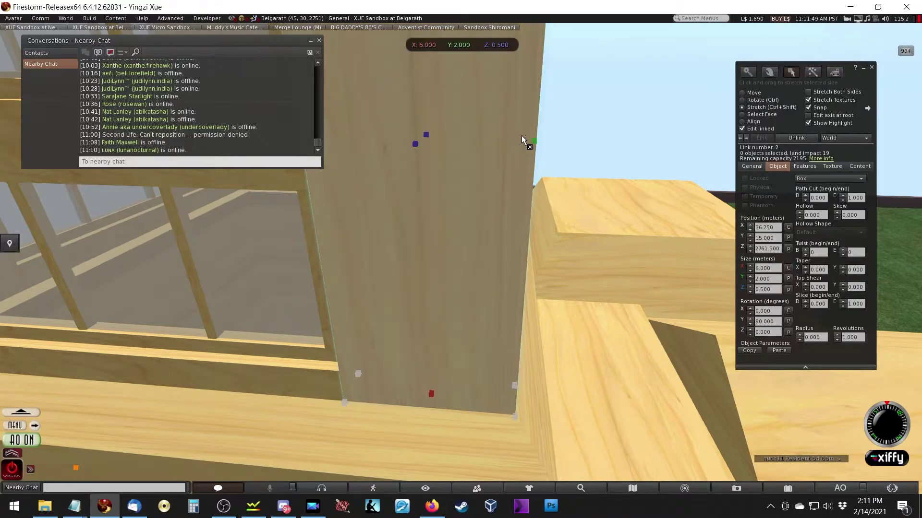
{"action": "left_click_drag", "start_coordinate": [534, 141], "coordinate": [474, 332]}
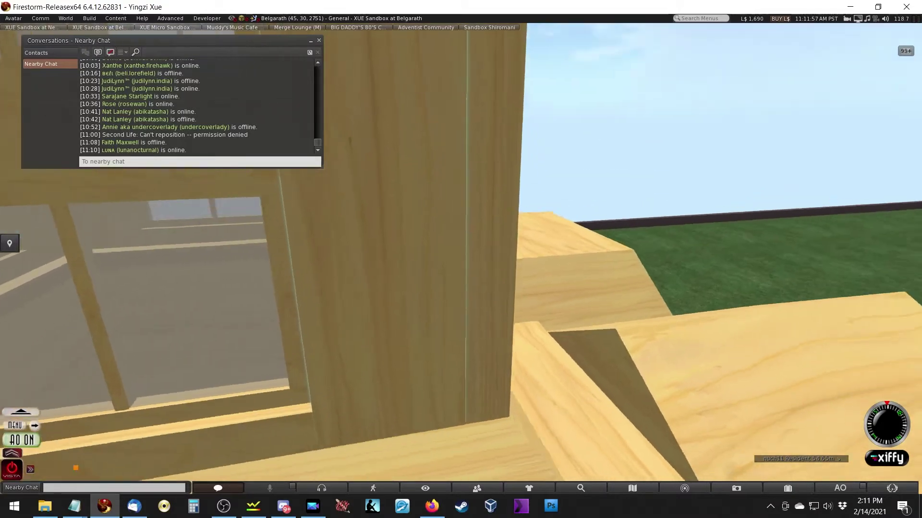
{"action": "left_click", "coordinate": [475, 325]}
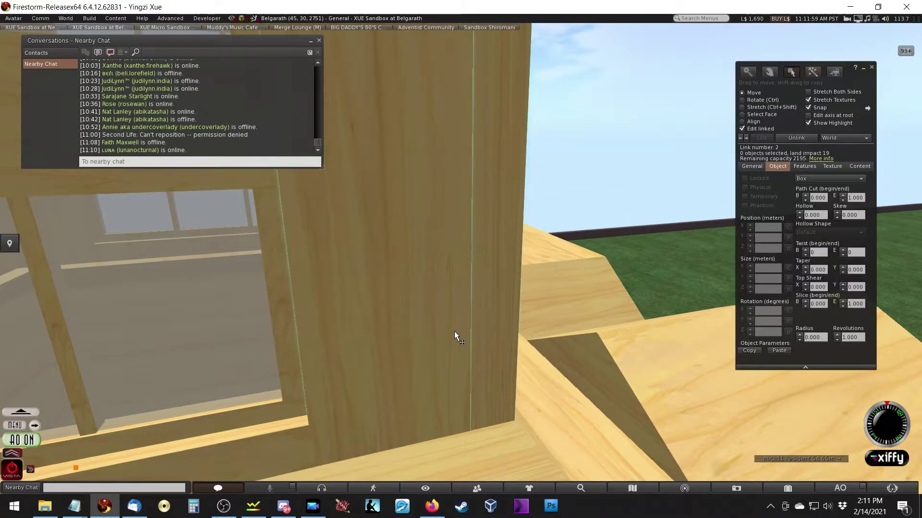
{"action": "left_click_drag", "start_coordinate": [504, 306], "coordinate": [399, 264], "text": "alt"}
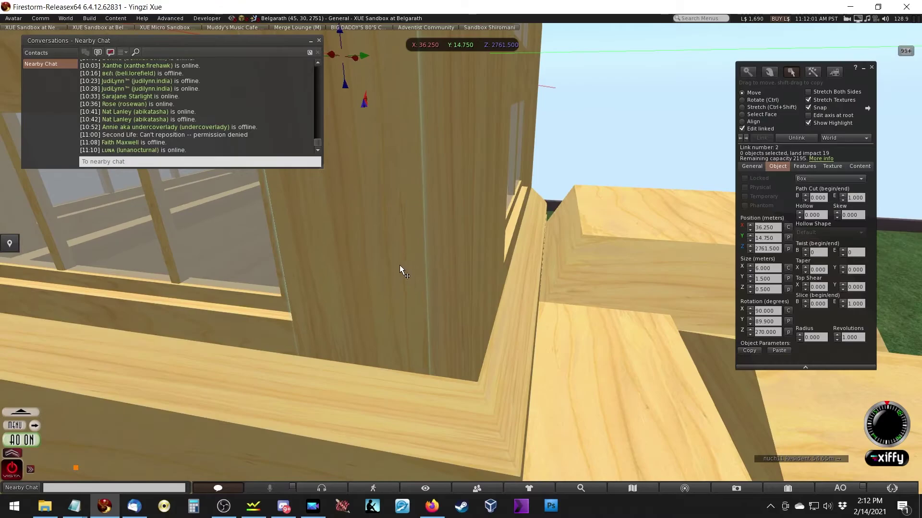
Shorten the Y size of the corner pillar near Y 15 in the wall at X 27.75 to 1.500, keeping its inner edge in place
{"action": "key", "text": "alt"}
{"action": "left_click_drag", "start_coordinate": [520, 127], "coordinate": [430, 255], "text": "alt"}
{"action": "left_click", "coordinate": [429, 255]}
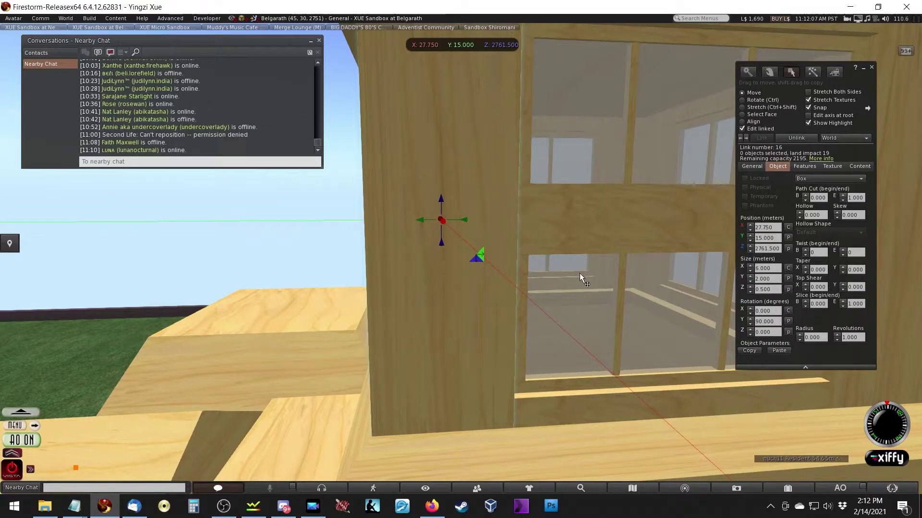
{"action": "left_click_drag", "start_coordinate": [374, 218], "coordinate": [378, 248]}
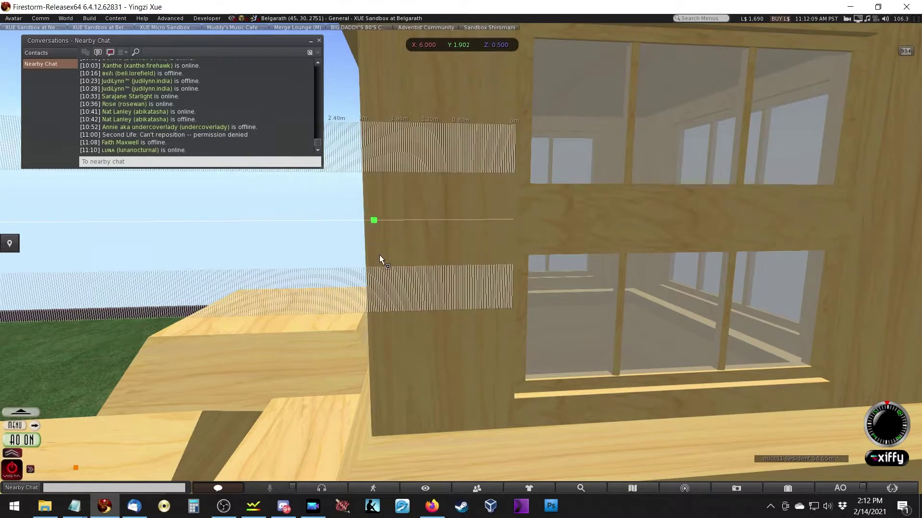
{"action": "left_click_drag", "start_coordinate": [410, 374], "coordinate": [370, 261]}
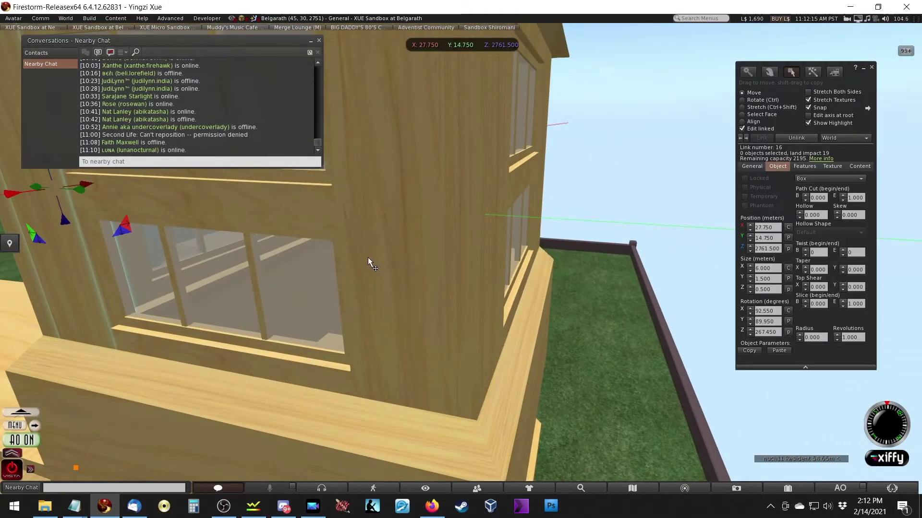
Trim the remaining corner pillar at the opposite end of the wall at X 27.75 and inspect the whole tower from the front
{"action": "left_click_drag", "start_coordinate": [432, 282], "coordinate": [432, 269], "text": "alt"}
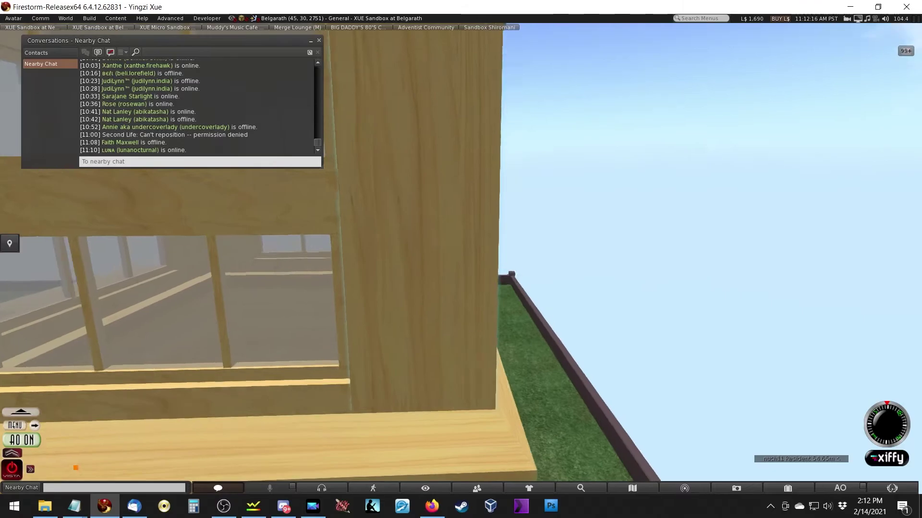
{"action": "left_click_drag", "start_coordinate": [494, 226], "coordinate": [461, 257], "text": "alt"}
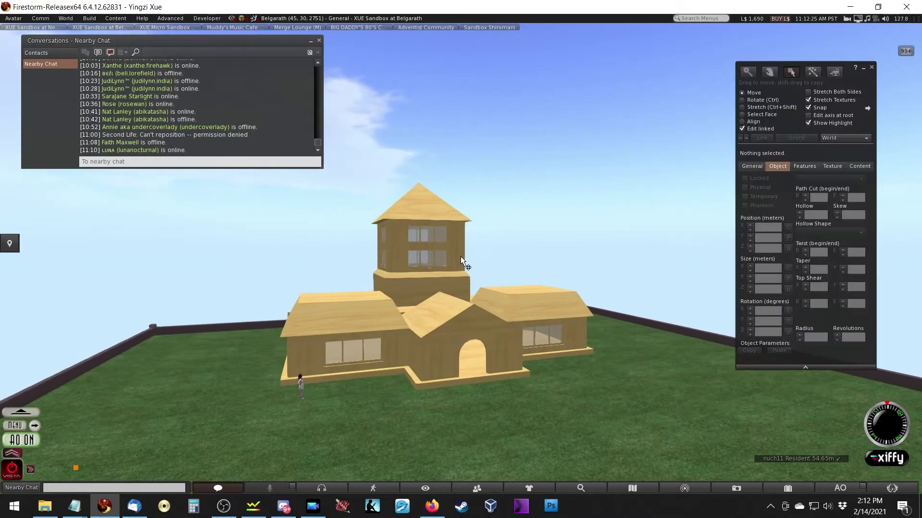
{"action": "left_click_drag", "start_coordinate": [400, 247], "coordinate": [409, 295], "text": "alt"}
{"action": "left_click_drag", "start_coordinate": [485, 262], "coordinate": [362, 128], "text": "alt"}
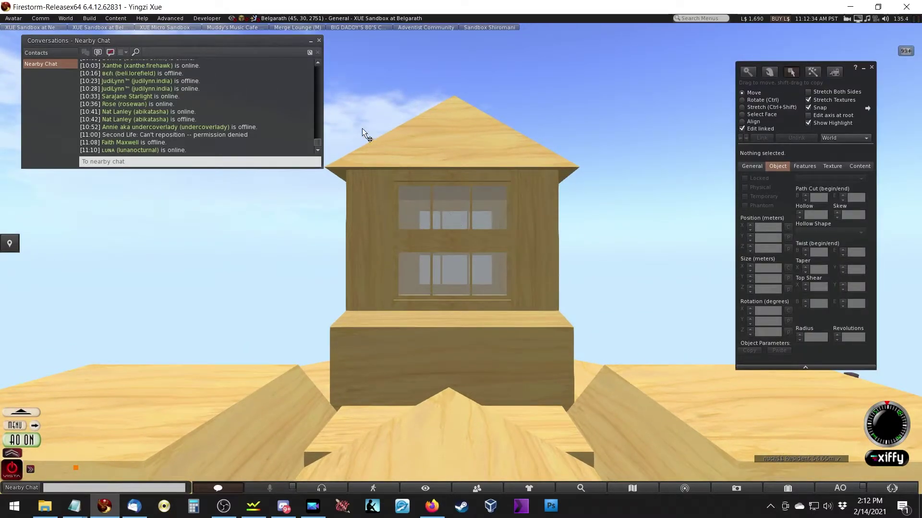
Clear the chat window away and select the tower's roof, window walls and slab above the base as whole objects, with linked-part editing off
{"action": "left_click", "coordinate": [319, 41]}
{"action": "left_click_drag", "start_coordinate": [289, 66], "coordinate": [593, 267]}
{"action": "left_click_drag", "start_coordinate": [622, 303], "coordinate": [620, 333]}
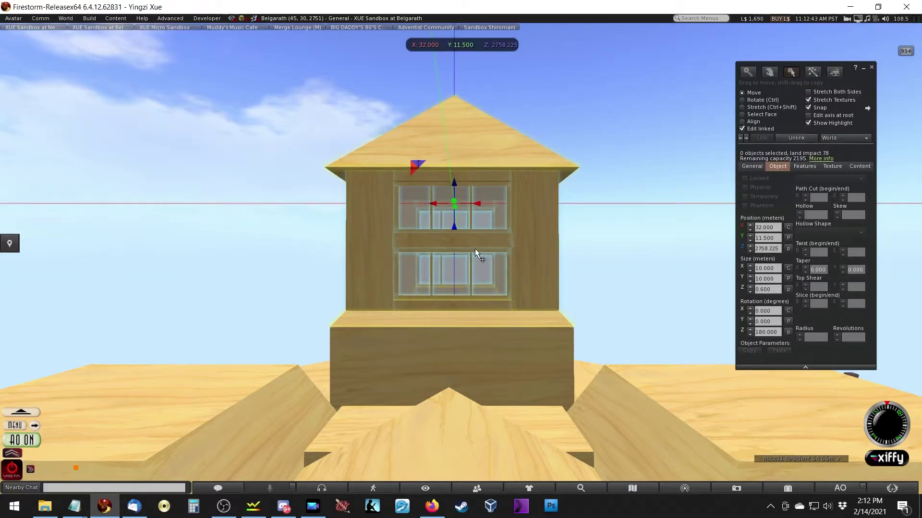
{"action": "key", "text": "Escape"}
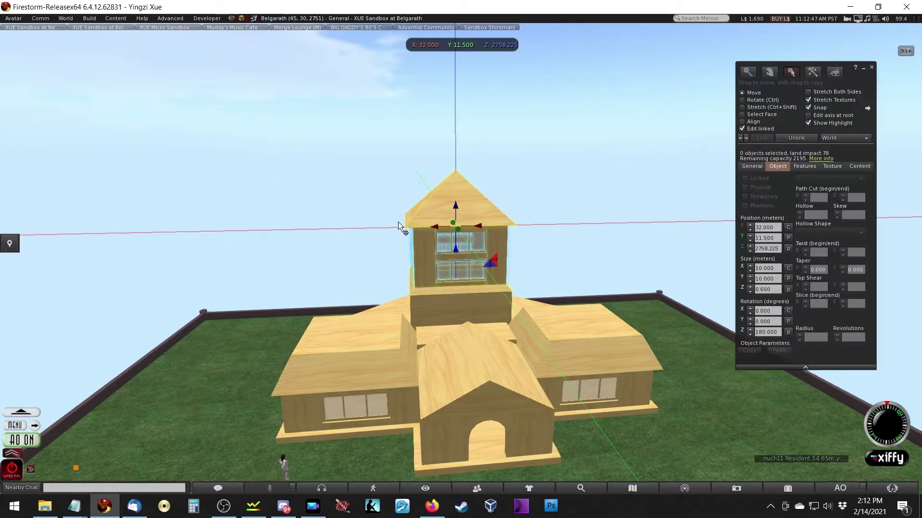
{"action": "left_click_drag", "start_coordinate": [435, 227], "coordinate": [413, 229]}
{"action": "left_click", "coordinate": [413, 229], "text": "alt"}
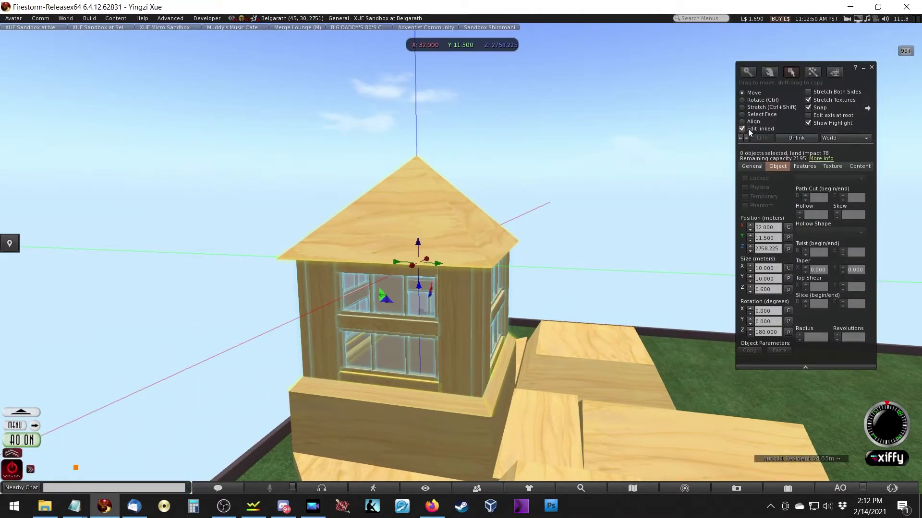
{"action": "left_click", "coordinate": [743, 129]}
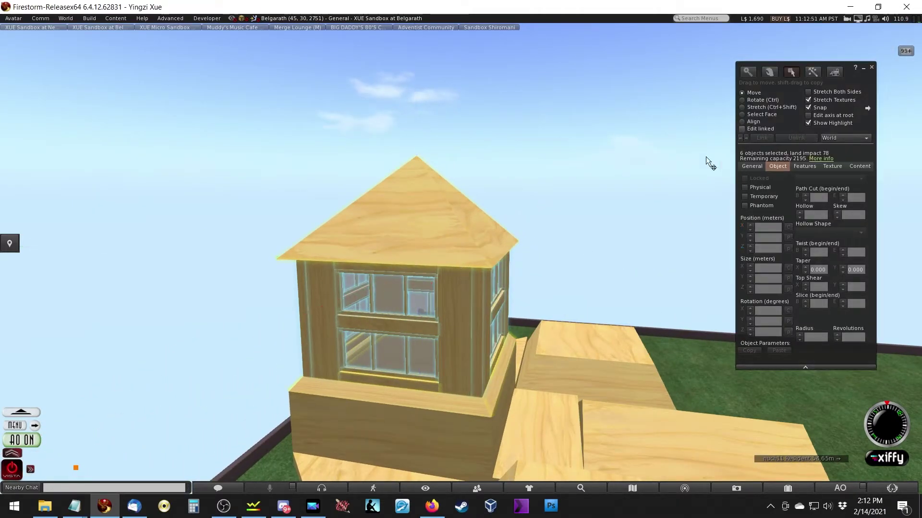
Duplicate the selected tower top along X and move the copy clear of the house, to about X 53.2, Y 22.4
{"action": "key", "text": "Escape"}
{"action": "left_click_drag", "start_coordinate": [487, 249], "coordinate": [275, 281], "text": "shift"}
{"action": "key", "text": "alt"}
{"action": "left_click_drag", "start_coordinate": [307, 318], "coordinate": [504, 238], "text": "alt"}
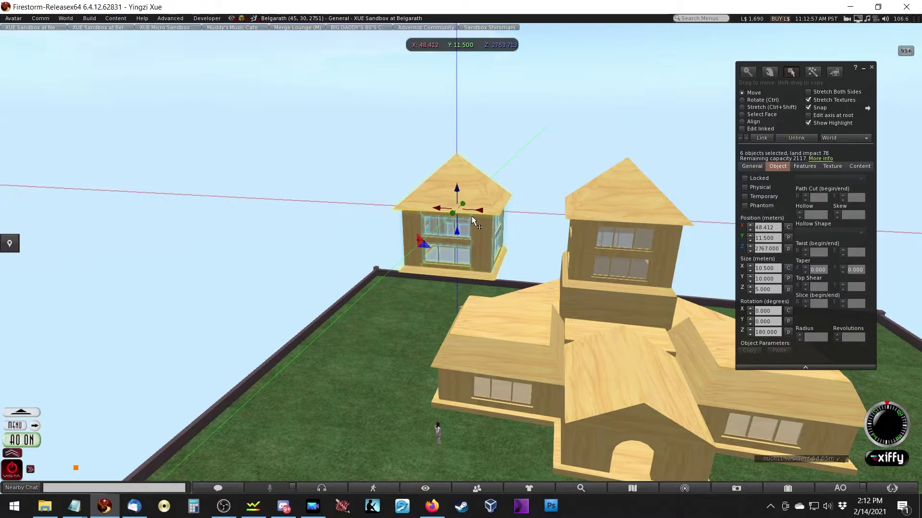
{"action": "left_click_drag", "start_coordinate": [476, 210], "coordinate": [513, 275]}
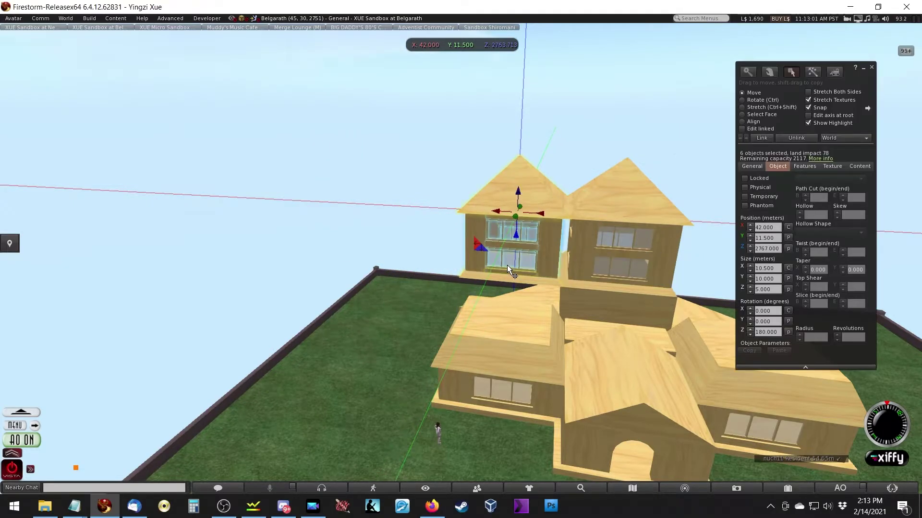
{"action": "left_click_drag", "start_coordinate": [517, 218], "coordinate": [340, 276]}
Delete the two front roof pieces over the house's side wings
{"action": "left_click", "coordinate": [417, 298]}
{"action": "left_click", "coordinate": [666, 324], "text": "shift"}
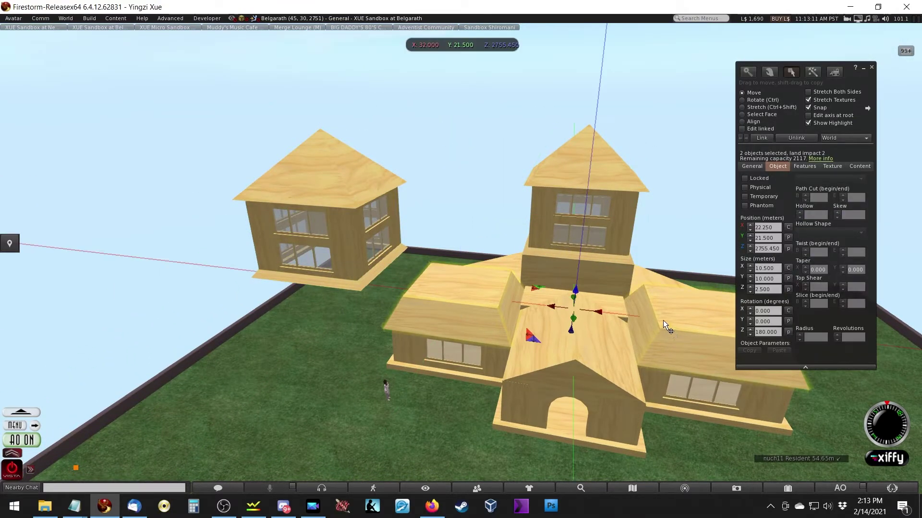
{"action": "key", "text": "Delete"}
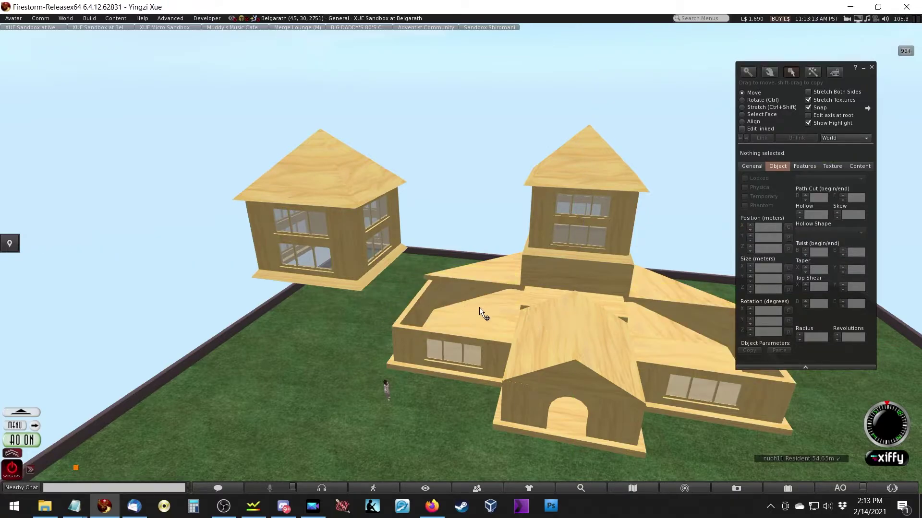
Select all parts of the duplicated tower top, including its bottom slab, and link them into one object
{"action": "key", "text": "Escape"}
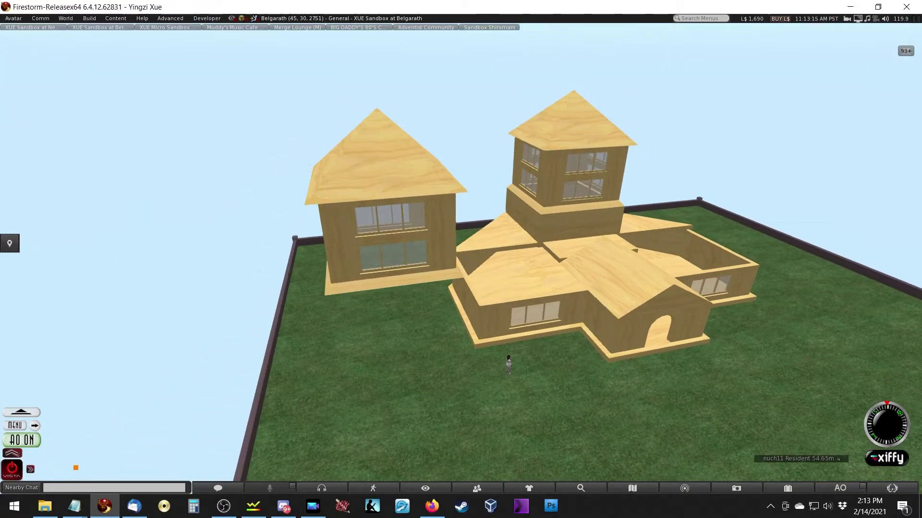
{"action": "left_click", "coordinate": [391, 257], "text": "alt"}
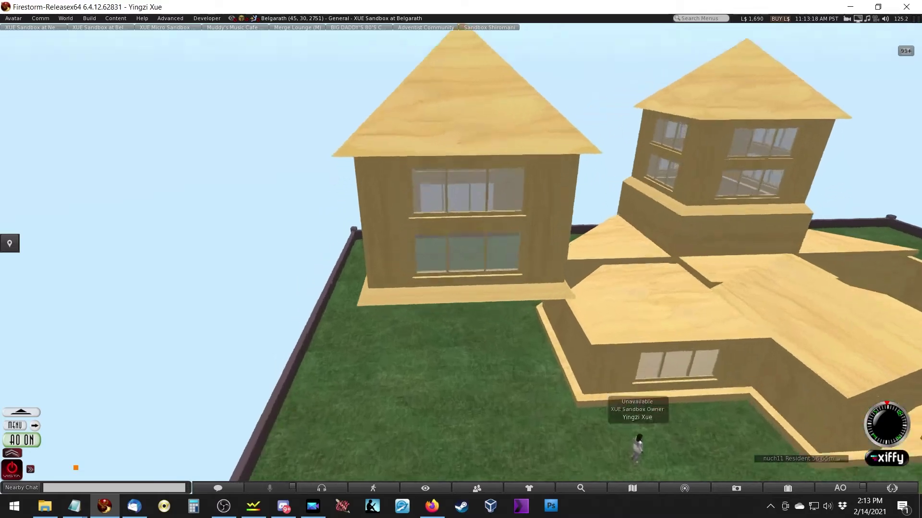
{"action": "left_click_drag", "start_coordinate": [600, 269], "coordinate": [600, 371], "text": "ctrl+alt"}
{"action": "key", "text": "Escape"}
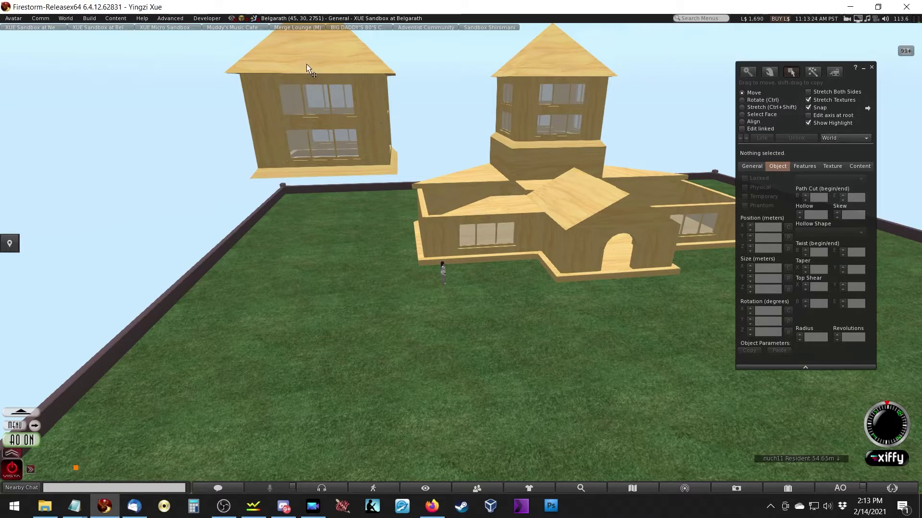
{"action": "key", "text": "Escape"}
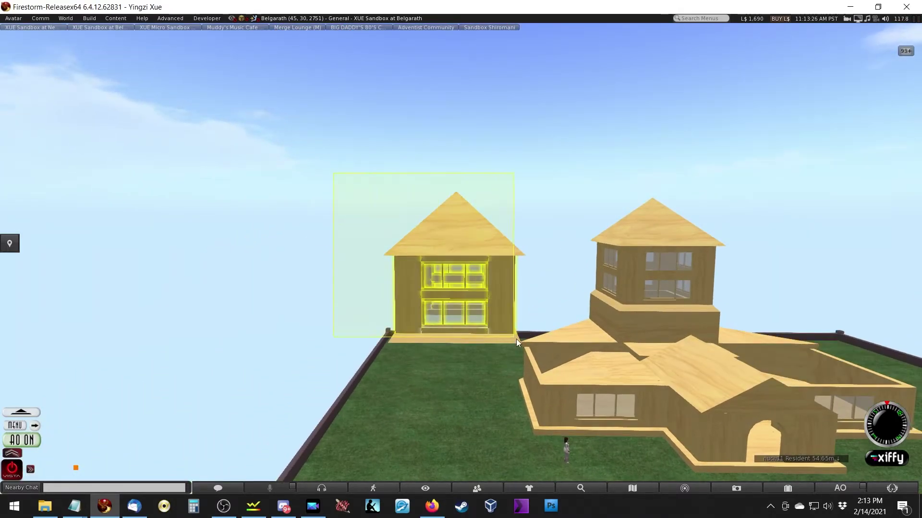
{"action": "left_click_drag", "start_coordinate": [526, 351], "coordinate": [526, 365], "text": "ctrl+alt"}
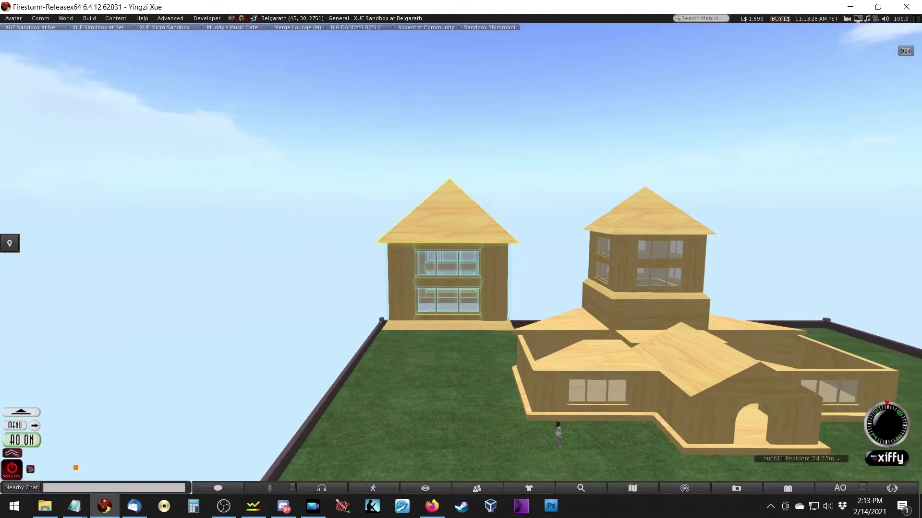
{"action": "key", "text": "ctrl+3"}
{"action": "left_click_drag", "start_coordinate": [278, 112], "coordinate": [514, 298]}
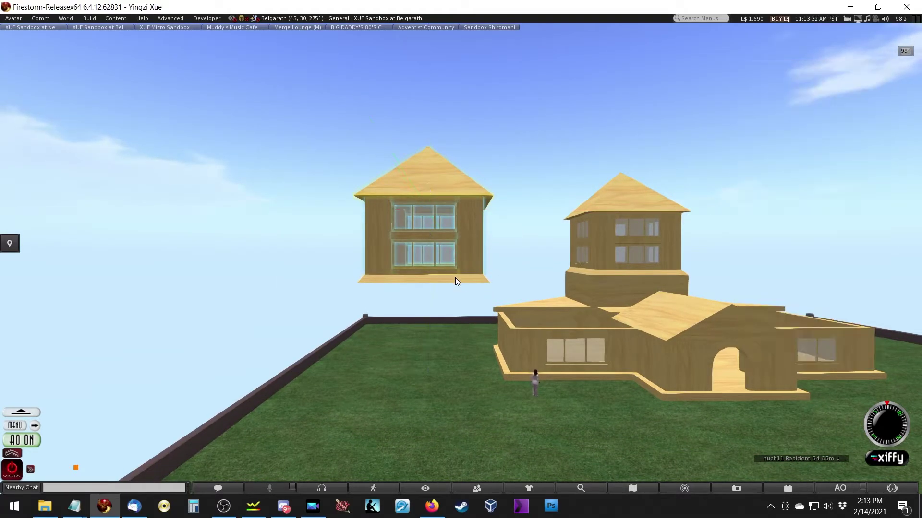
{"action": "key", "text": "ctrl+3"}
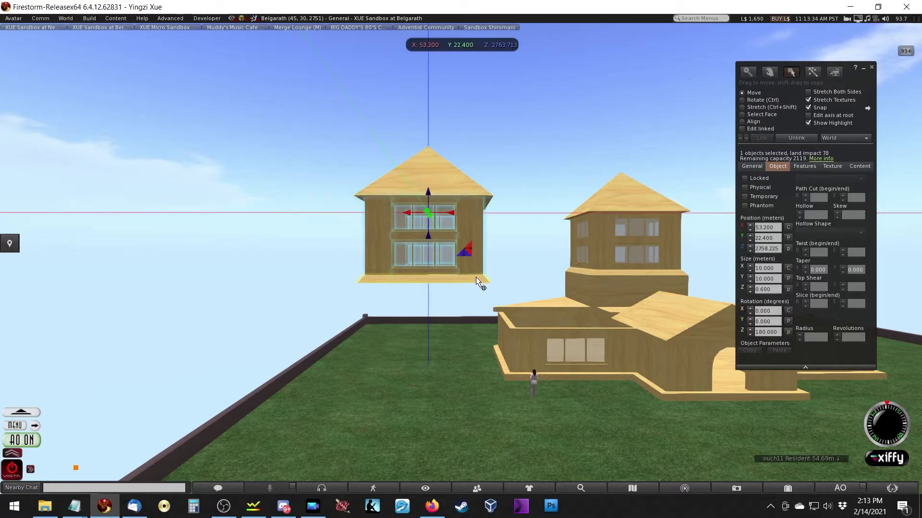
Move the linked tower top over the nearer roofless wing, to X 41.800 at a height of Z 2760.200
{"action": "left_click_drag", "start_coordinate": [469, 260], "coordinate": [518, 238], "text": "alt"}
{"action": "left_click_drag", "start_coordinate": [440, 237], "coordinate": [547, 323]}
{"action": "key", "text": "ctrl+3"}
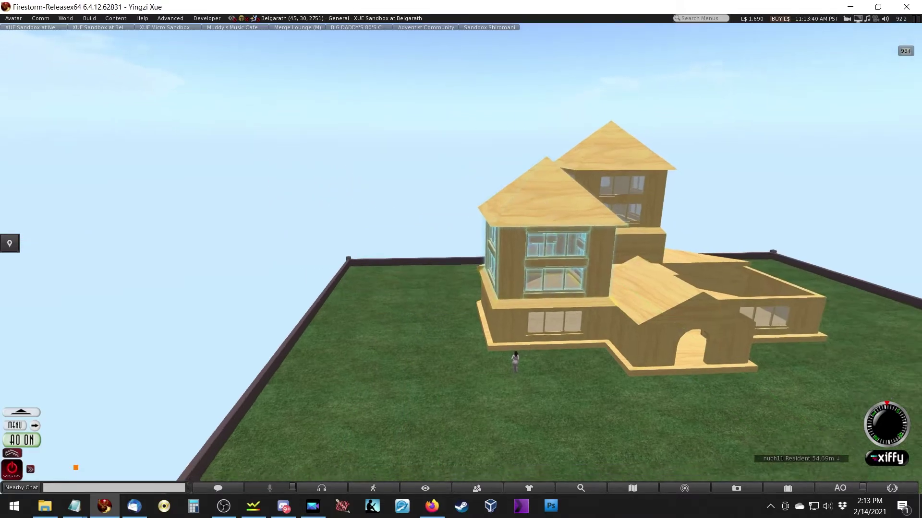
{"action": "key", "text": "ctrl+3"}
{"action": "key", "text": "ctrl+3"}
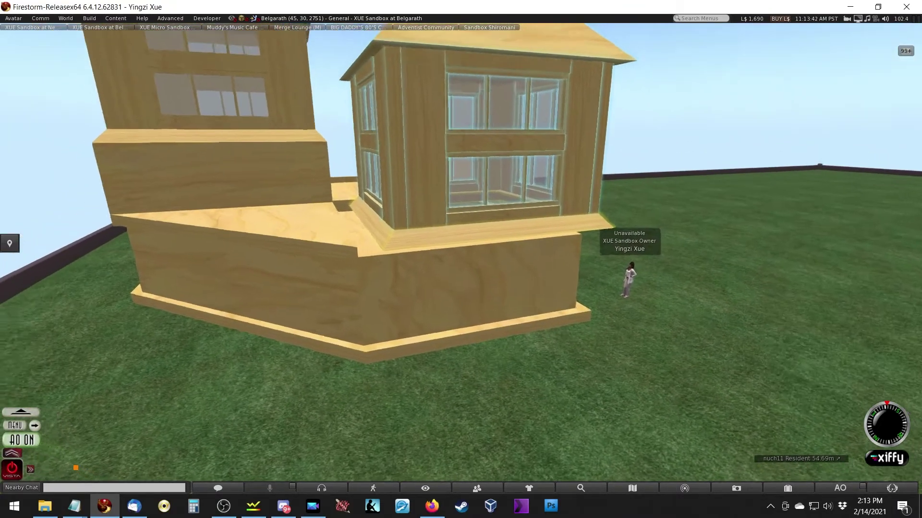
{"action": "key", "text": "ctrl+3"}
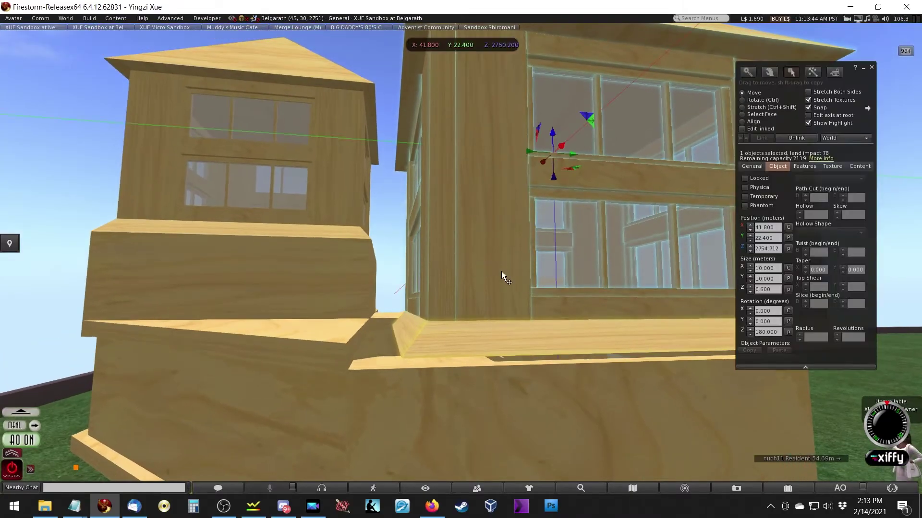
Seat the tower top on the wing walls at Z 2760.000 and shift it to Y 21.500, checking its corners
{"action": "left_click_drag", "start_coordinate": [553, 178], "coordinate": [648, 166]}
{"action": "left_click_drag", "start_coordinate": [537, 161], "coordinate": [529, 213]}
{"action": "key", "text": "Escape"}
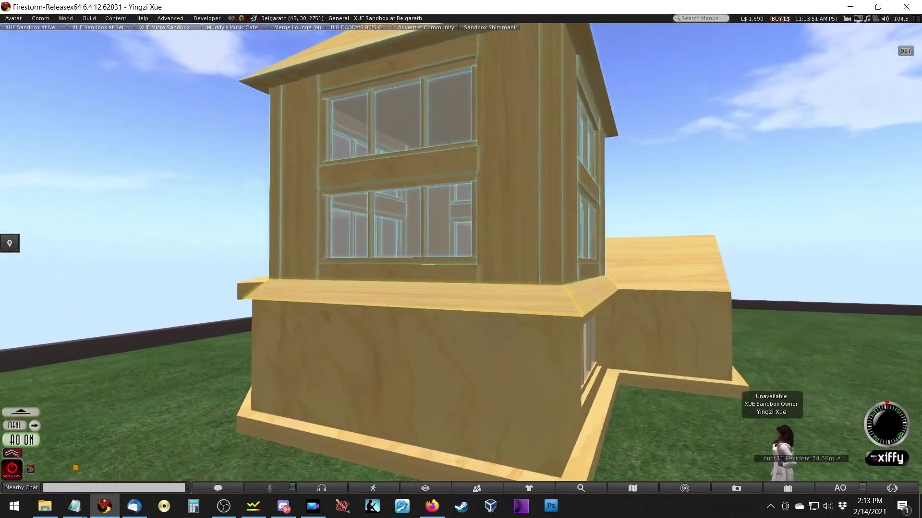
{"action": "scroll", "coordinate": [461, 259], "scroll_direction": "up", "scroll_amount": 3}
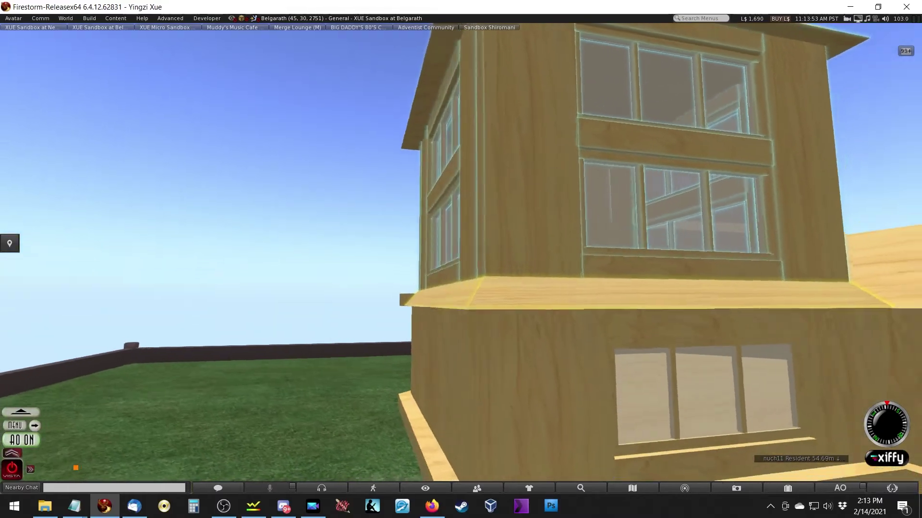
{"action": "scroll", "coordinate": [461, 259], "scroll_direction": "down", "scroll_amount": 5}
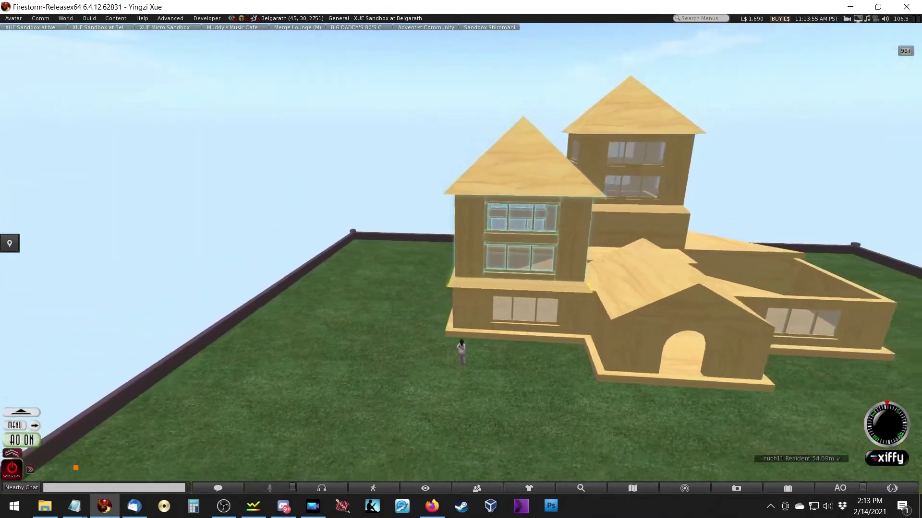
Nudge the tower top along X to even out its slab's overhang on the wing walls
{"action": "key", "text": "ctrl+3"}
{"action": "left_click_drag", "start_coordinate": [626, 270], "coordinate": [419, 237]}
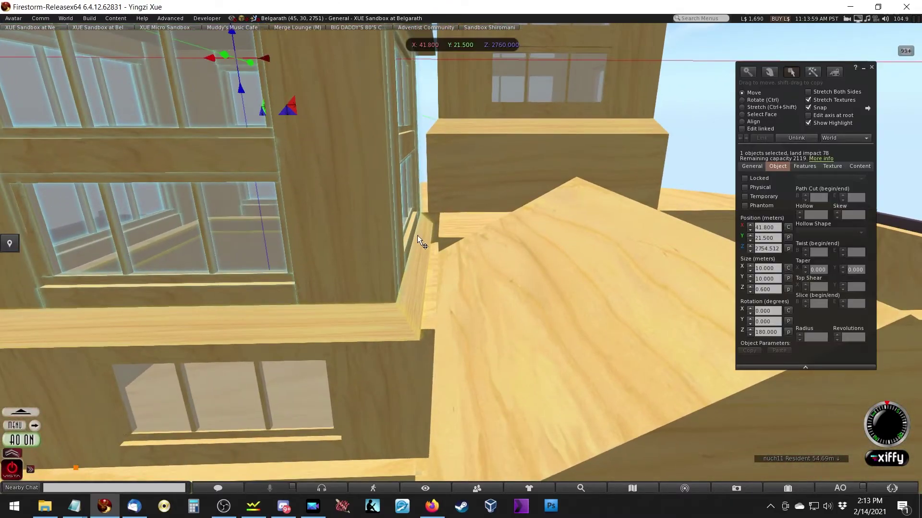
{"action": "left_click_drag", "start_coordinate": [269, 61], "coordinate": [260, 154]}
{"action": "key", "text": "Escape"}
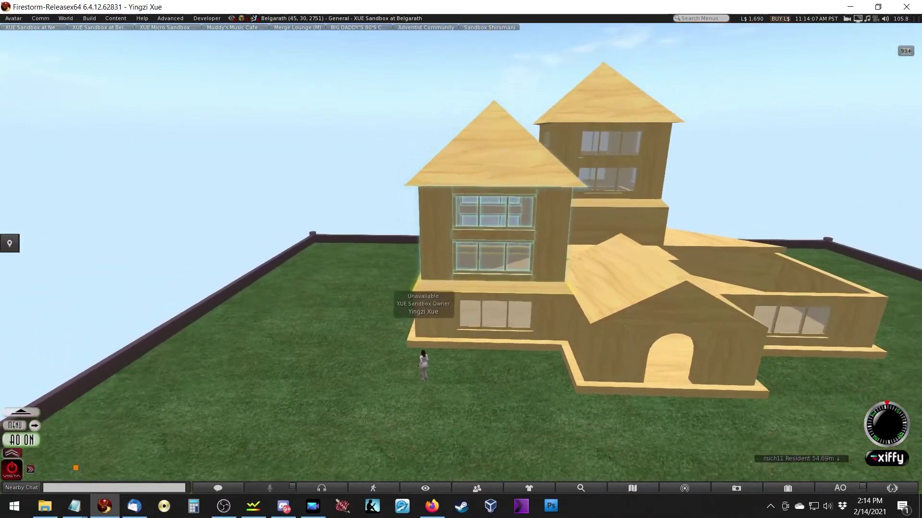
Duplicate the linked tower top onto the opposite wing and align the copy at X 22.500, Y 21.500
{"action": "key", "text": "ctrl+3"}
{"action": "left_click", "coordinate": [515, 249]}
{"action": "left_click_drag", "start_coordinate": [515, 199], "coordinate": [743, 274]}
{"action": "key", "text": "Escape"}
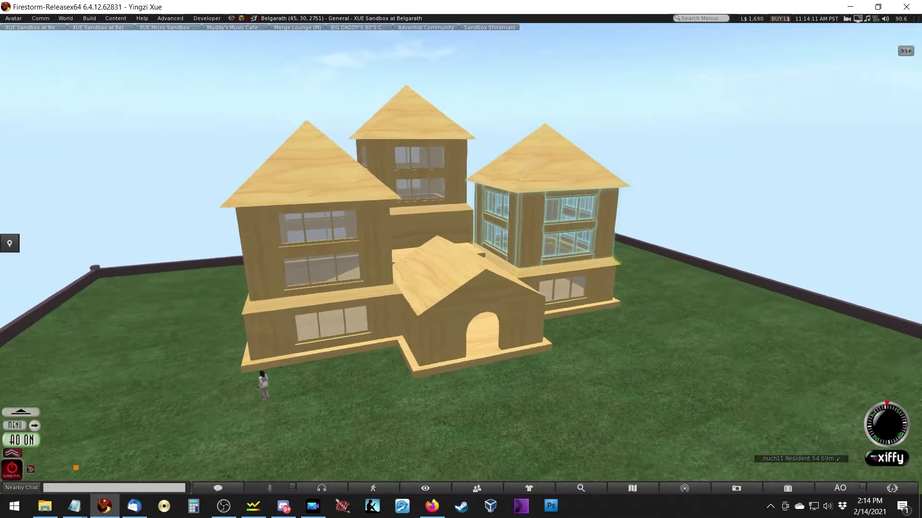
{"action": "key", "text": "ctrl+3"}
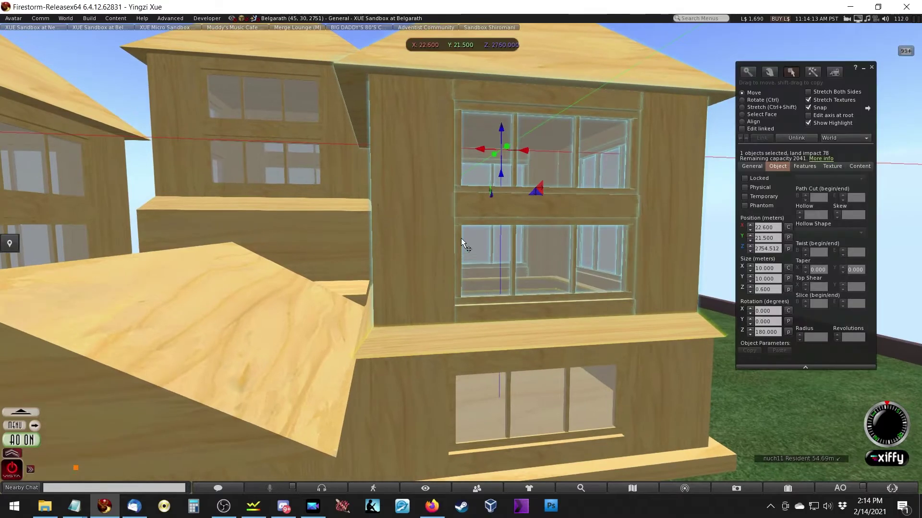
{"action": "left_click_drag", "start_coordinate": [472, 162], "coordinate": [502, 258]}
{"action": "key", "text": "Escape"}
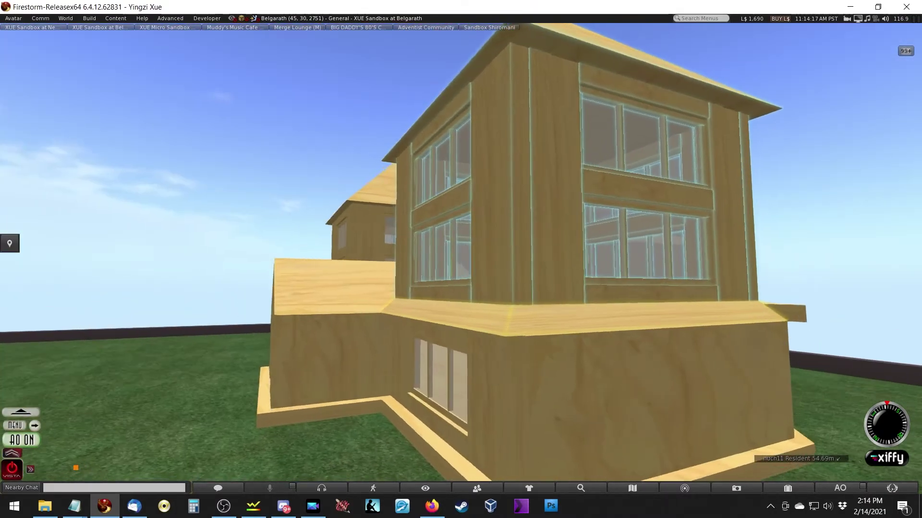
Examine the second wing's tower top from all sides for even slab overhang and fit against the walls and main tower
{"action": "key", "text": "Left"}
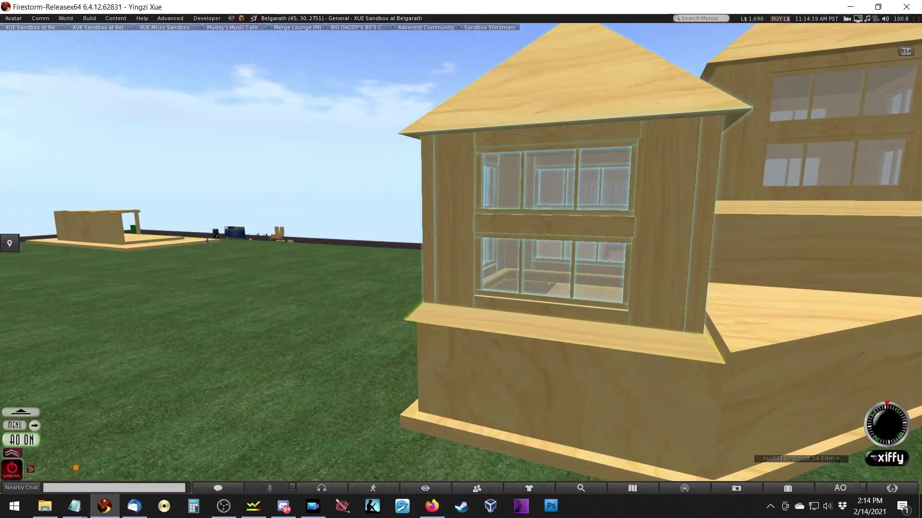
{"action": "key", "text": "Left"}
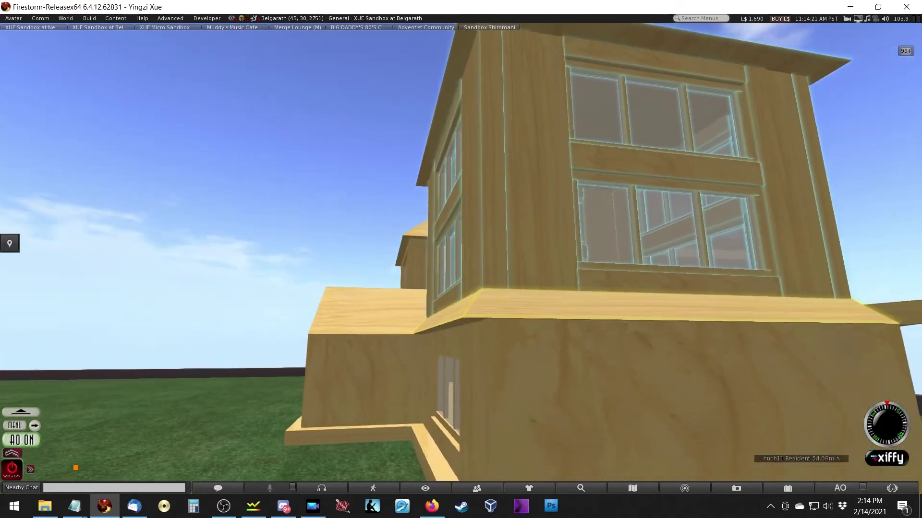
{"action": "key", "text": "Left"}
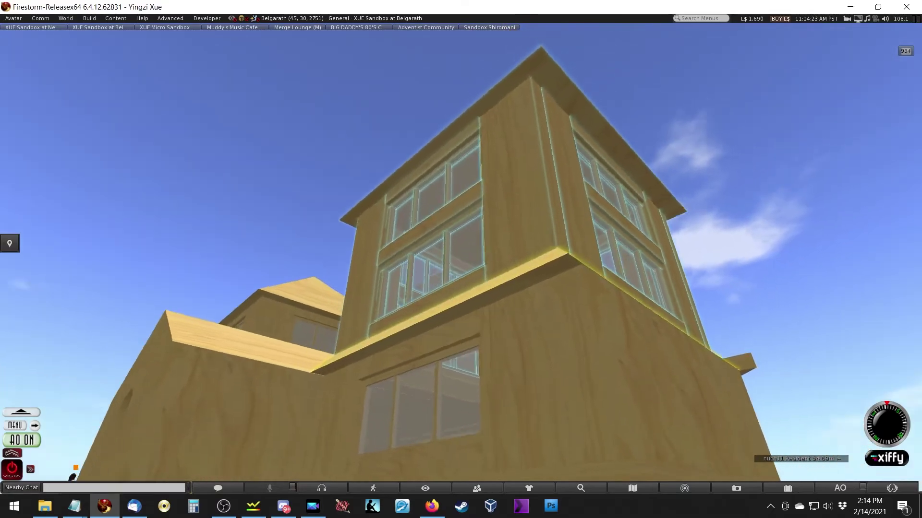
{"action": "key", "text": "Left"}
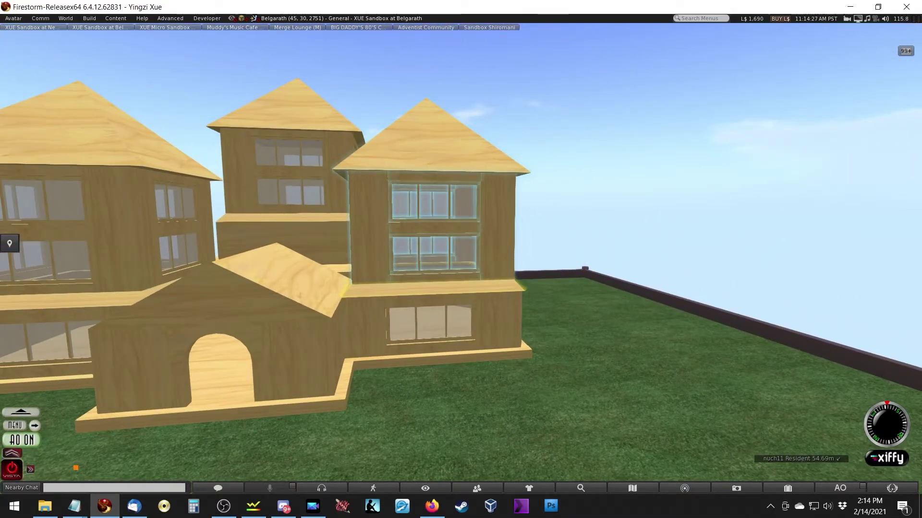
{"action": "key", "text": "ctrl+3"}
{"action": "left_click", "coordinate": [453, 261]}
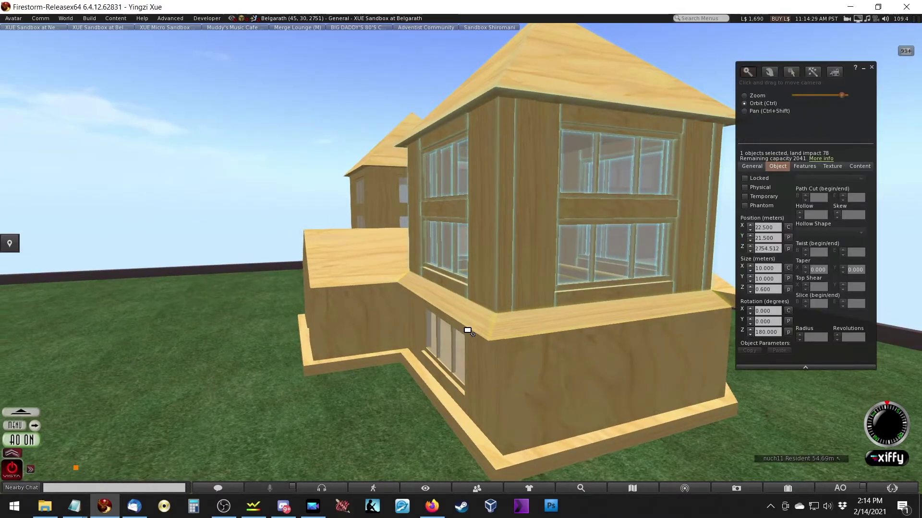
{"action": "key", "text": "Escape"}
{"action": "key", "text": "Left"}
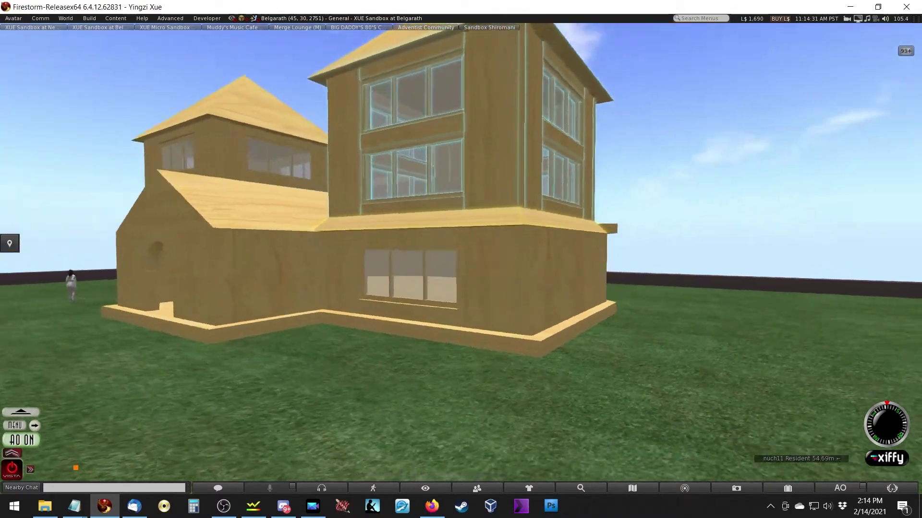
{"action": "key", "text": "ctrl+3"}
{"action": "left_click", "coordinate": [379, 229]}
{"action": "key", "text": "Escape"}
{"action": "key", "text": "Left"}
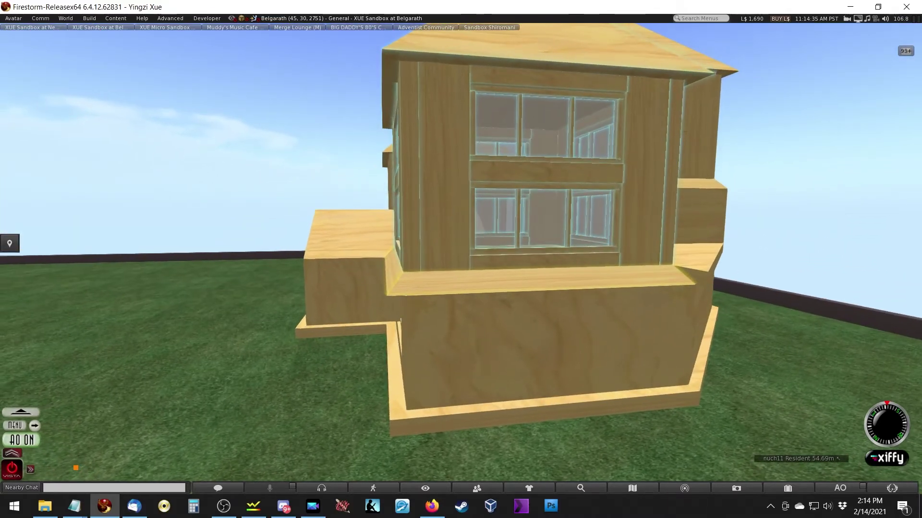
{"action": "key", "text": "Left"}
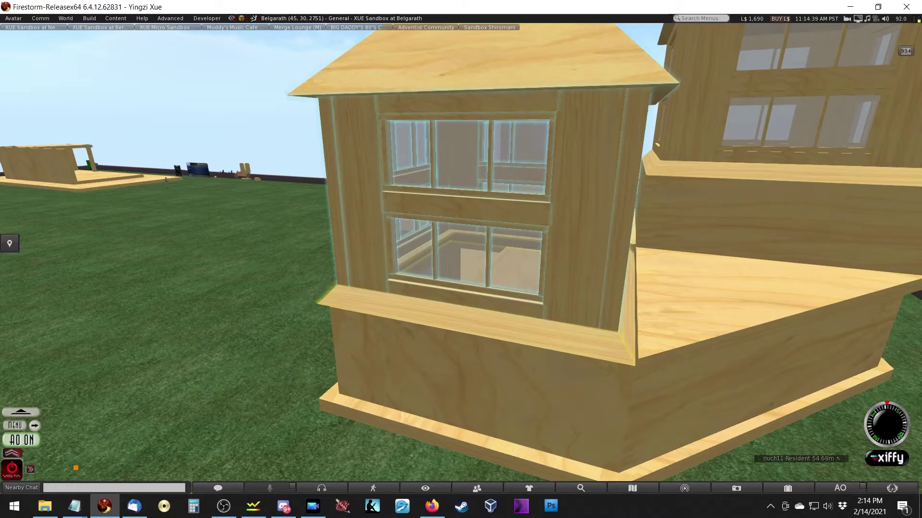
{"action": "key", "text": "Escape"}
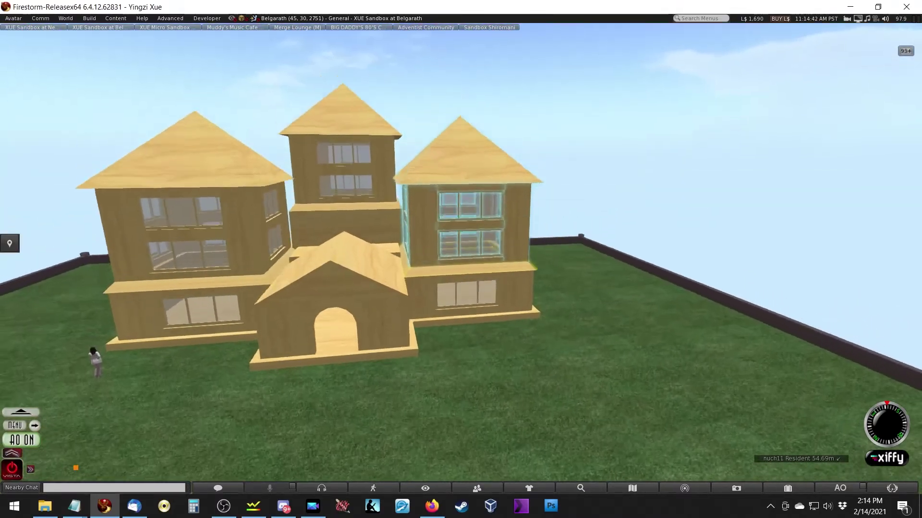
Examine the whole house from the front, the rear and the side, including both wings' tower tops
{"action": "key", "text": "ctrl+3"}
{"action": "left_click", "coordinate": [462, 263]}
{"action": "key", "text": "Escape"}
{"action": "key", "text": "ctrl+3"}
{"action": "left_click", "coordinate": [444, 286]}
{"action": "key", "text": "Escape"}
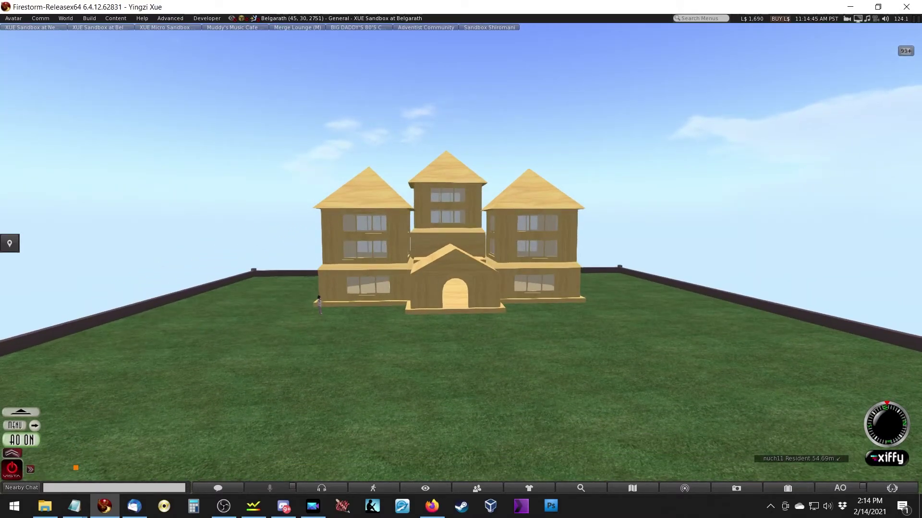
{"action": "key", "text": "Left"}
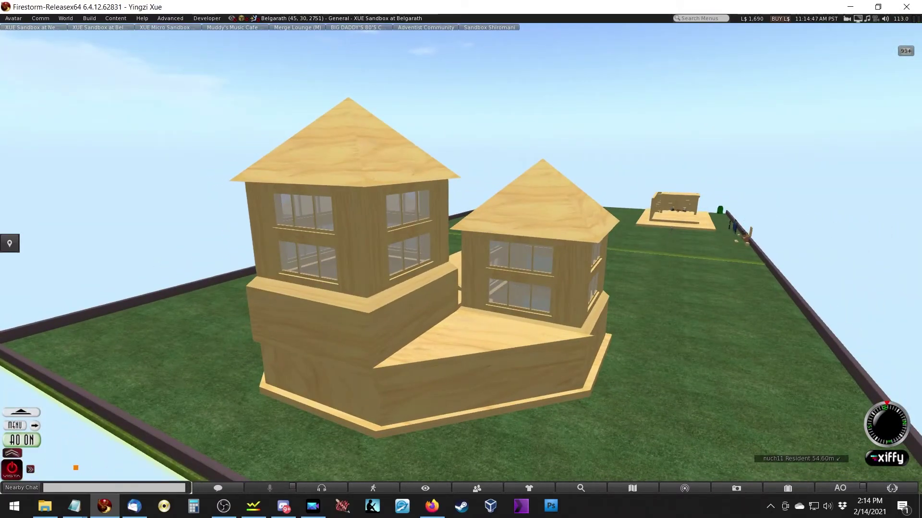
{"action": "key", "text": "Escape"}
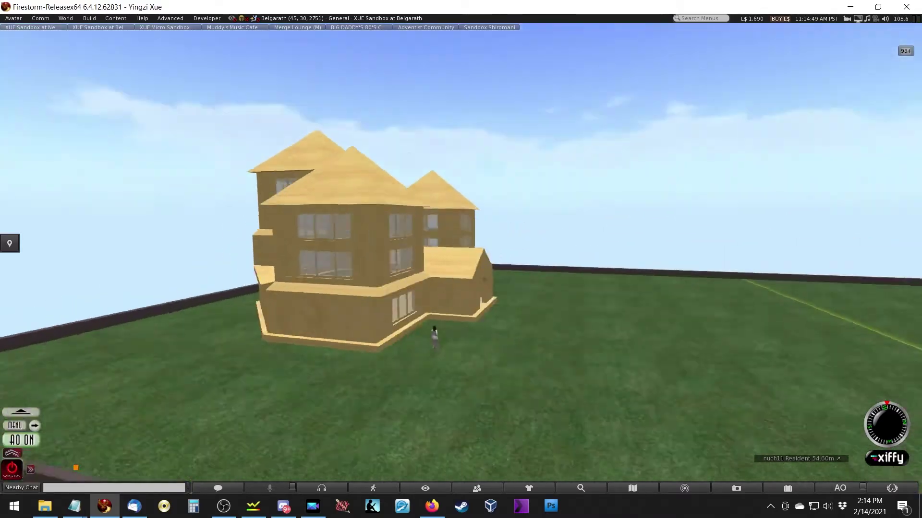
Walk the avatar through the arched doorway into the ground floor and examine the interior walls, windows and ceiling
{"action": "key", "text": "ctrl+3"}
{"action": "left_click", "coordinate": [457, 259]}
{"action": "key", "text": "Up"}
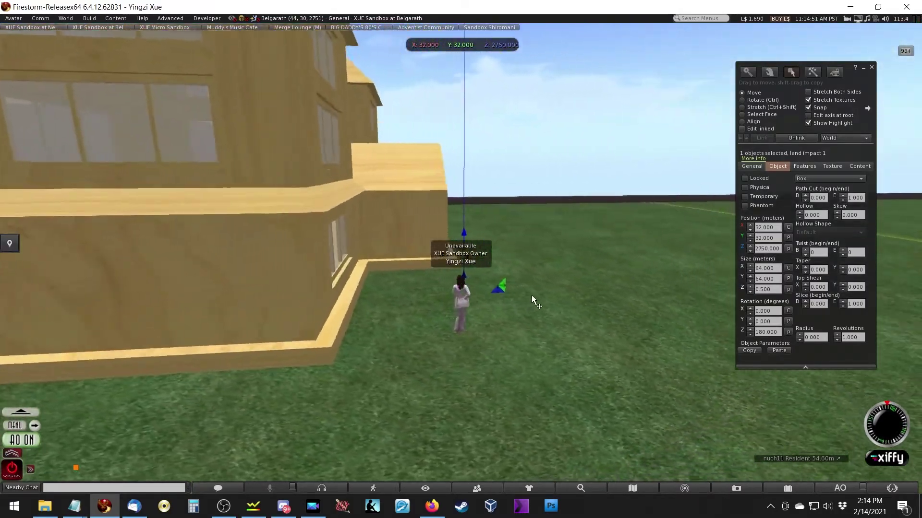
{"action": "left_click", "coordinate": [871, 68]}
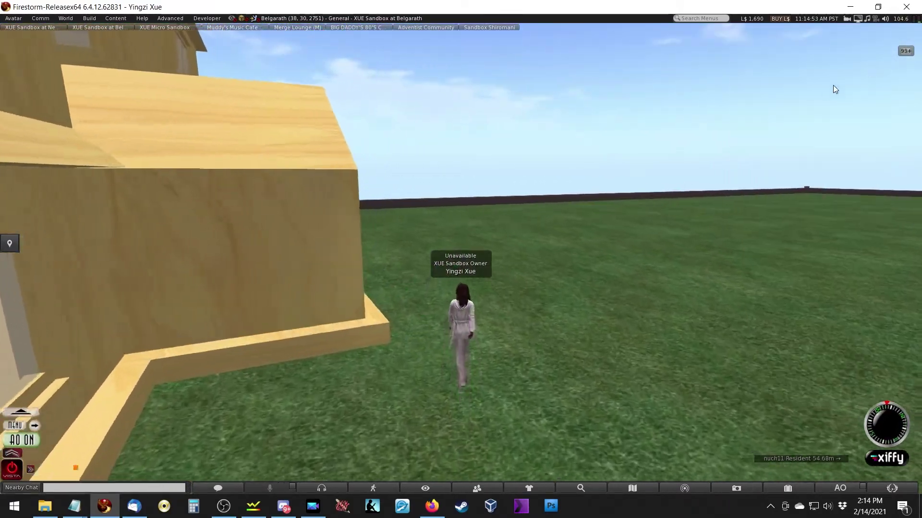
{"action": "key", "text": "Left"}
{"action": "key", "text": "Left"}
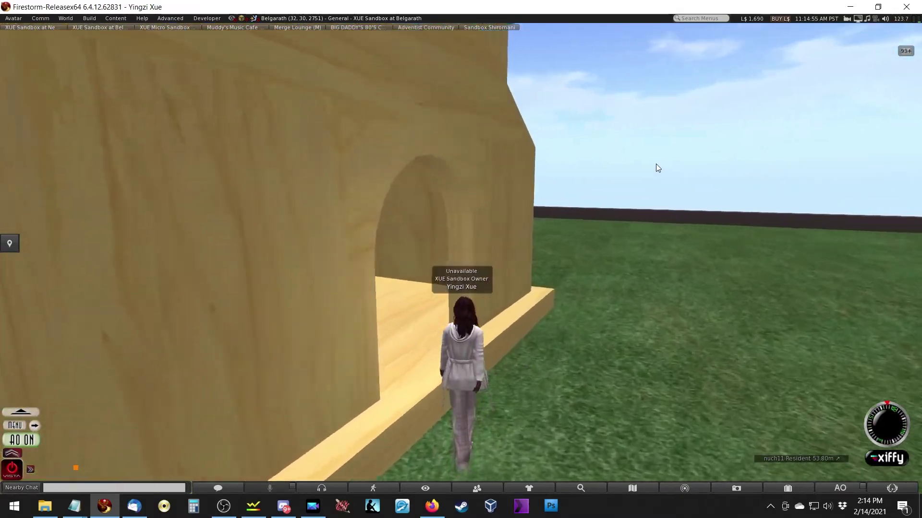
{"action": "key", "text": "Up"}
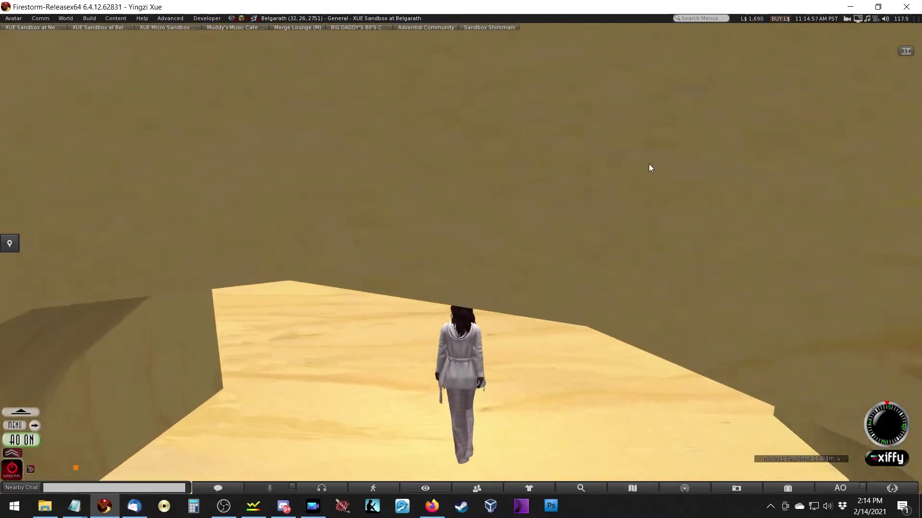
{"action": "key", "text": "Left"}
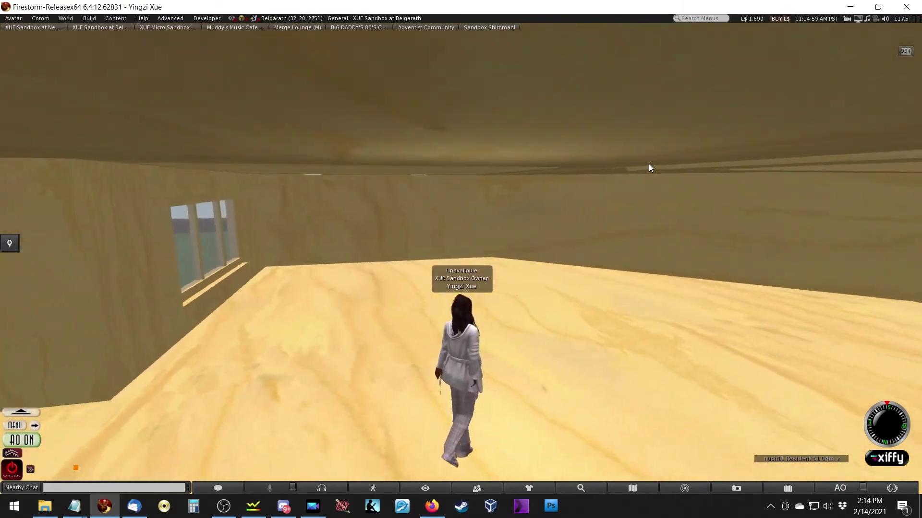
{"action": "key", "text": "Left"}
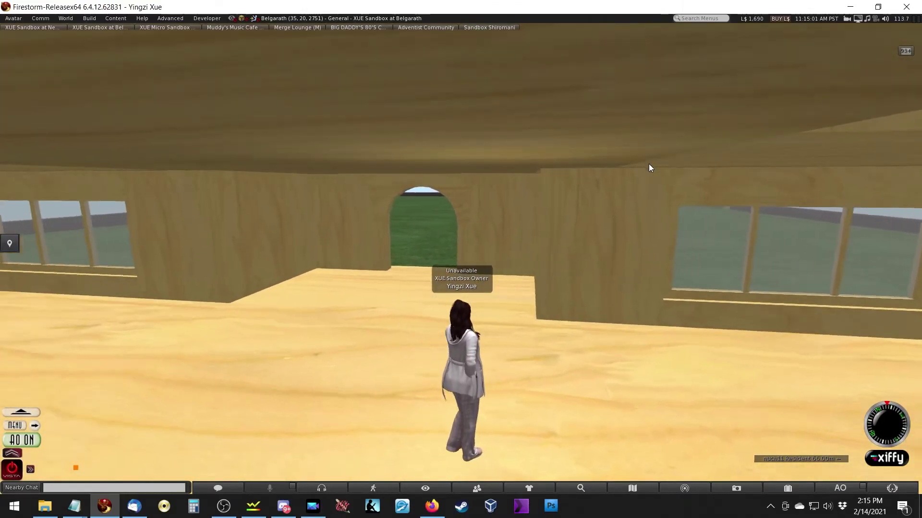
{"action": "key", "text": "Left"}
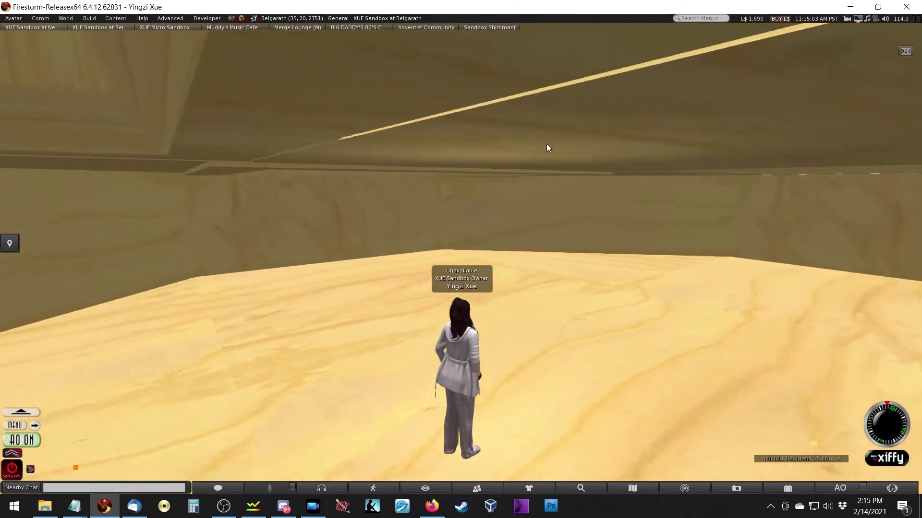
Compare the wing's ground-floor window with the tower top's windows above it, and examine the slab beside the porch roof
{"action": "left_click_drag", "start_coordinate": [408, 132], "coordinate": [408, 192], "text": "alt"}
{"action": "mouse_move", "coordinate": [461, 263]}
{"action": "left_mouse_down", "text": "alt"}
{"action": "mouse_move", "coordinate": [441, 225]}
{"action": "mouse_move", "coordinate": [462, 263]}
{"action": "left_mouse_up", "text": "alt"}
{"action": "left_click_drag", "start_coordinate": [548, 241], "coordinate": [548, 149], "text": "alt"}
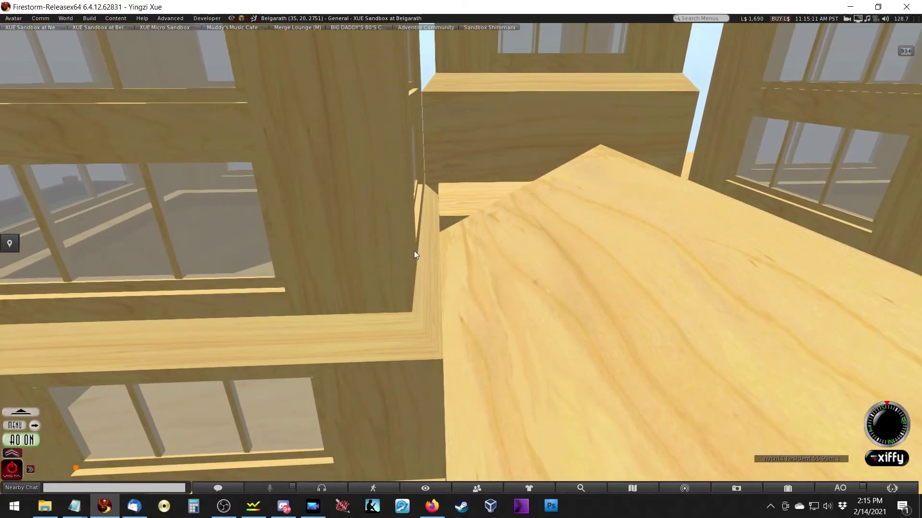
{"action": "left_click_drag", "start_coordinate": [416, 287], "coordinate": [462, 260], "text": "alt"}
{"action": "right_click", "coordinate": [327, 177]}
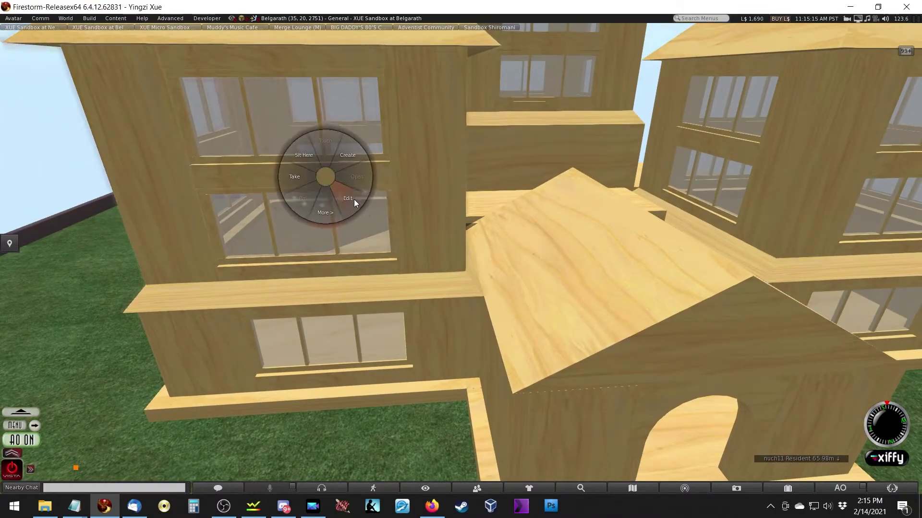
{"action": "left_click", "coordinate": [353, 200]}
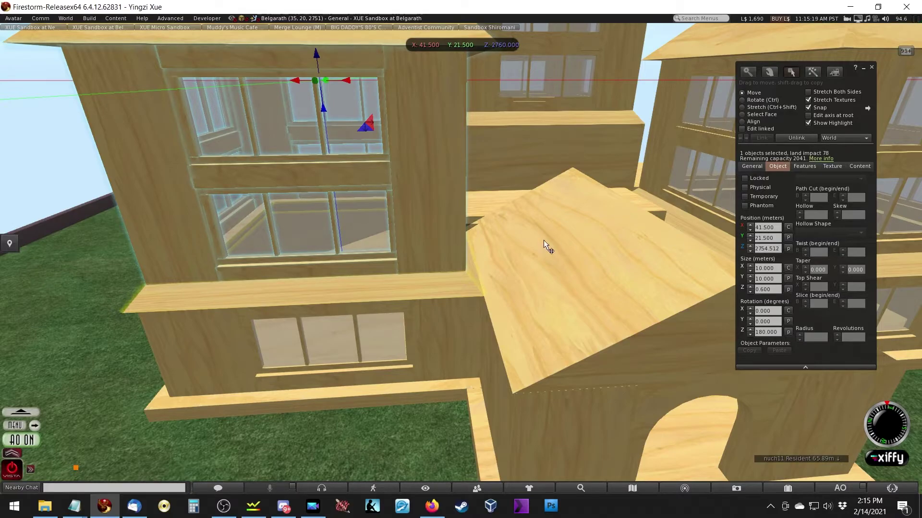
{"action": "left_click", "coordinate": [341, 336]}
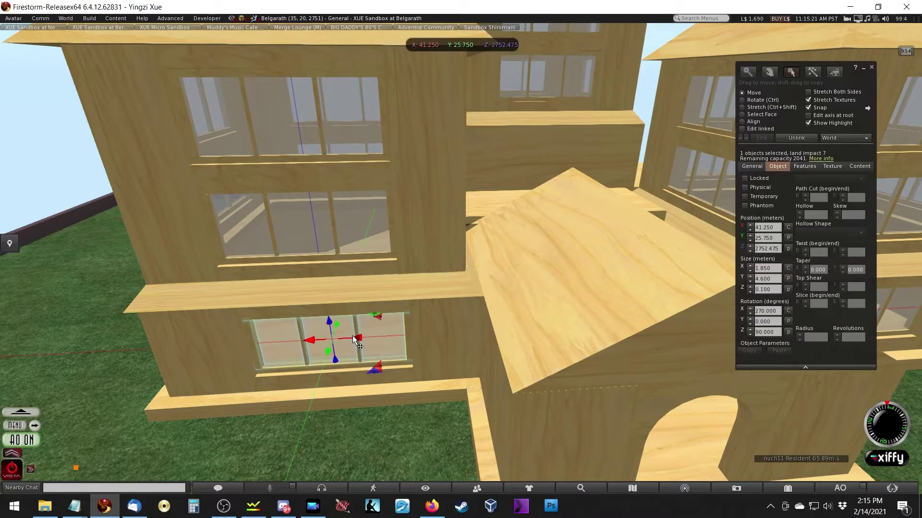
{"action": "left_click", "coordinate": [344, 182]}
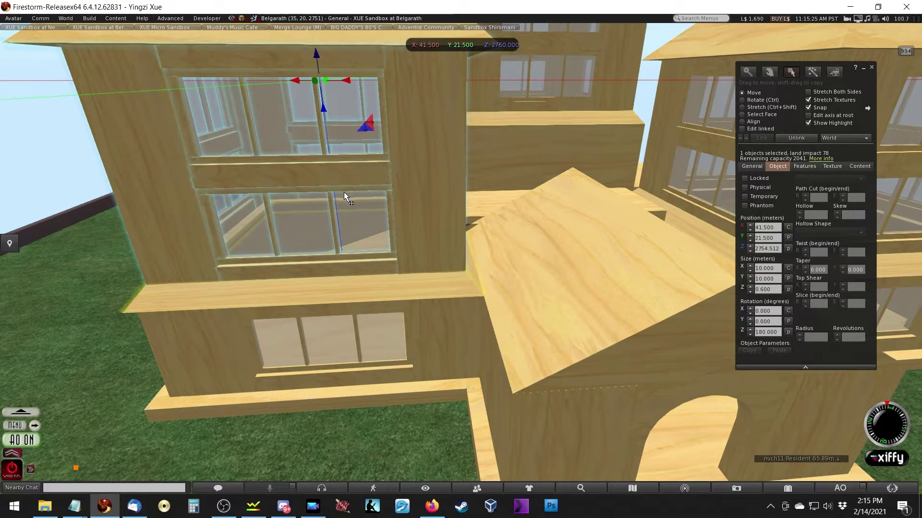
{"action": "key", "text": "Escape"}
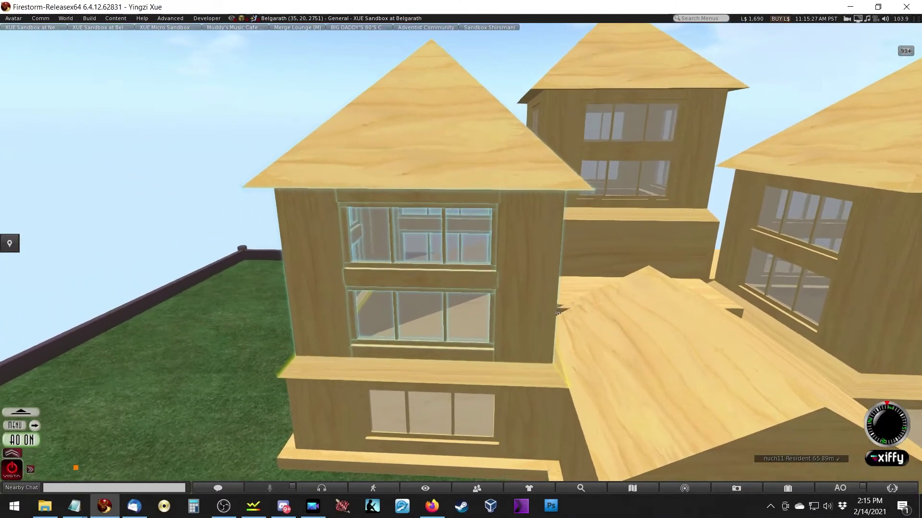
{"action": "key", "text": "ctrl+3"}
{"action": "left_click", "coordinate": [462, 262]}
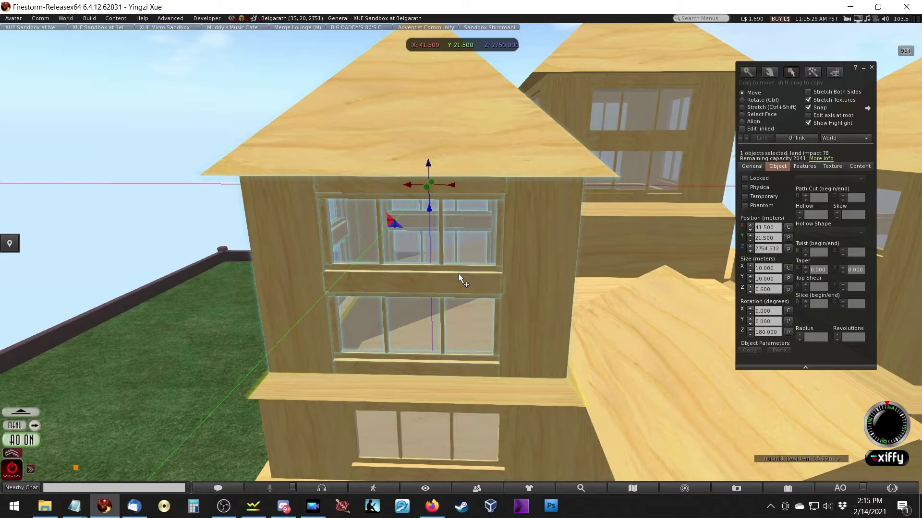
{"action": "left_click", "coordinate": [462, 432]}
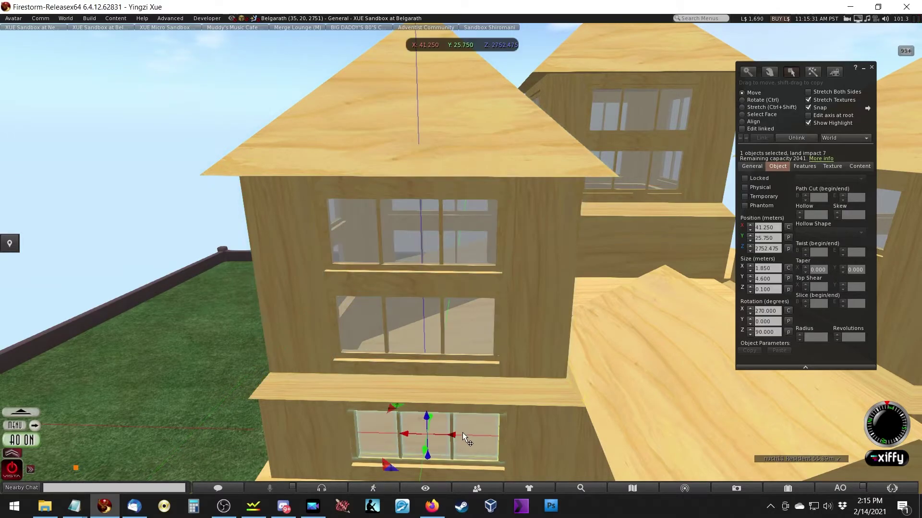
{"action": "left_click", "coordinate": [471, 316]}
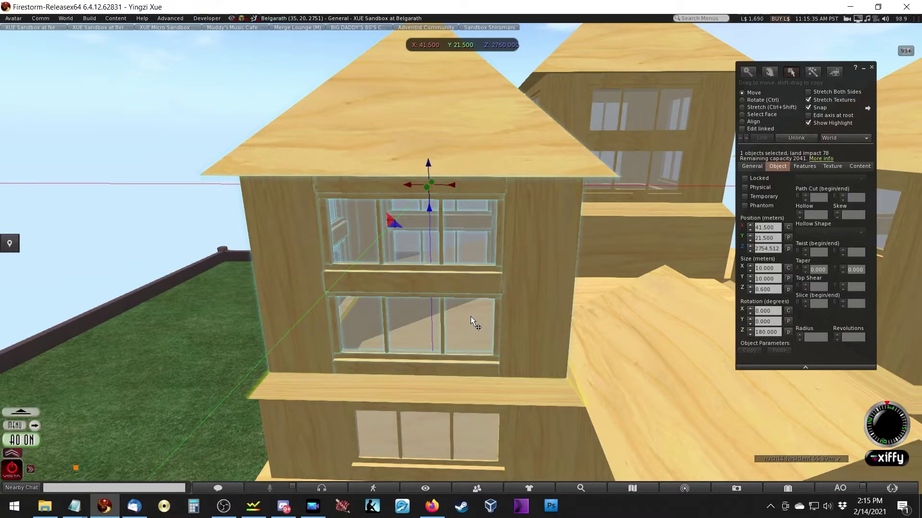
{"action": "left_click_drag", "start_coordinate": [480, 313], "coordinate": [729, 261], "text": "alt"}
{"action": "key", "text": "ctrl+3"}
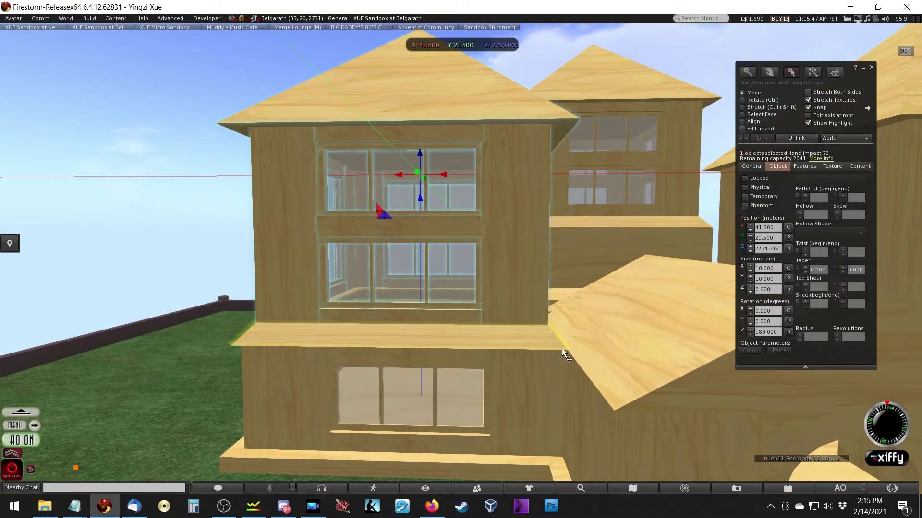
{"action": "left_click_drag", "start_coordinate": [593, 315], "coordinate": [416, 203], "text": "alt"}
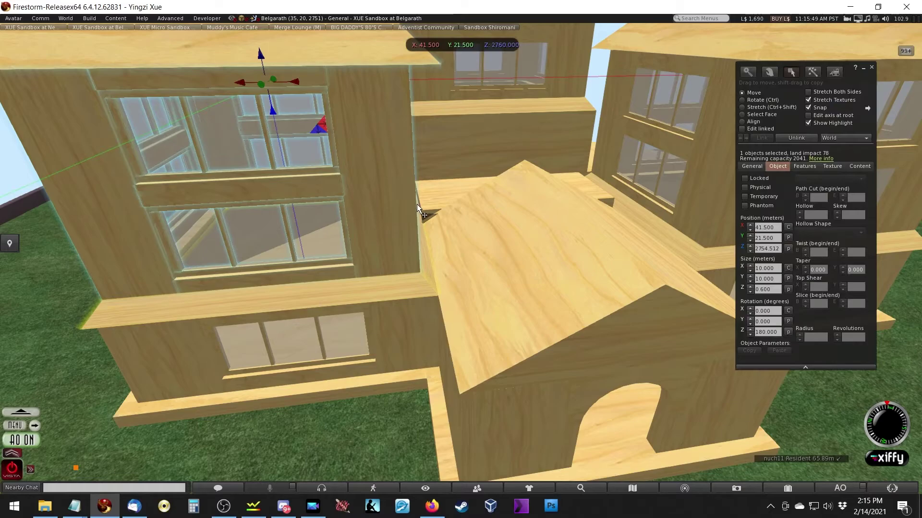
Slide the wing's linked tower top outward along X to 49.800 to expose the area behind the porch
{"action": "left_click_drag", "start_coordinate": [298, 87], "coordinate": [262, 220]}
{"action": "key", "text": "Escape"}
{"action": "left_click", "coordinate": [463, 259], "text": "alt"}
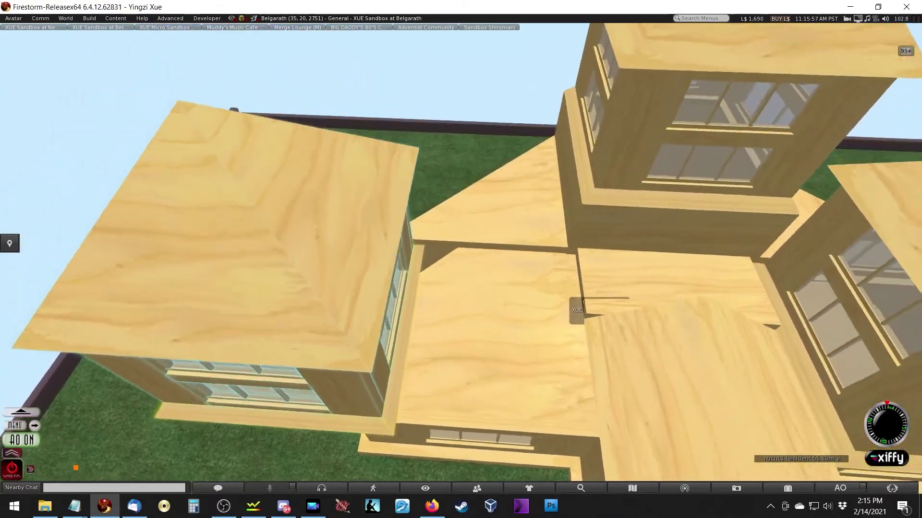
Delete the gabled roof over the front porch
{"action": "key", "text": "Escape"}
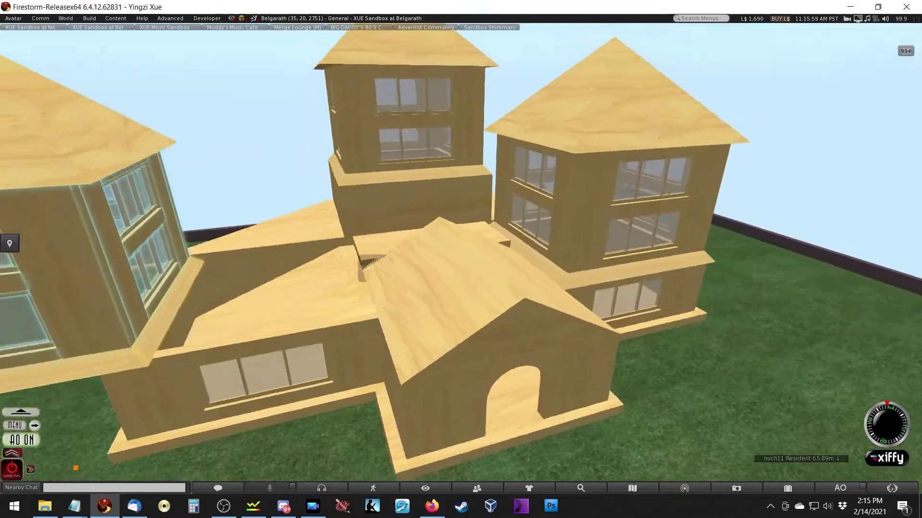
{"action": "left_click", "coordinate": [387, 247]}
{"action": "key", "text": "Delete"}
Return the displaced tower top to its place on the wing at X 41.500
{"action": "left_click", "coordinate": [172, 249]}
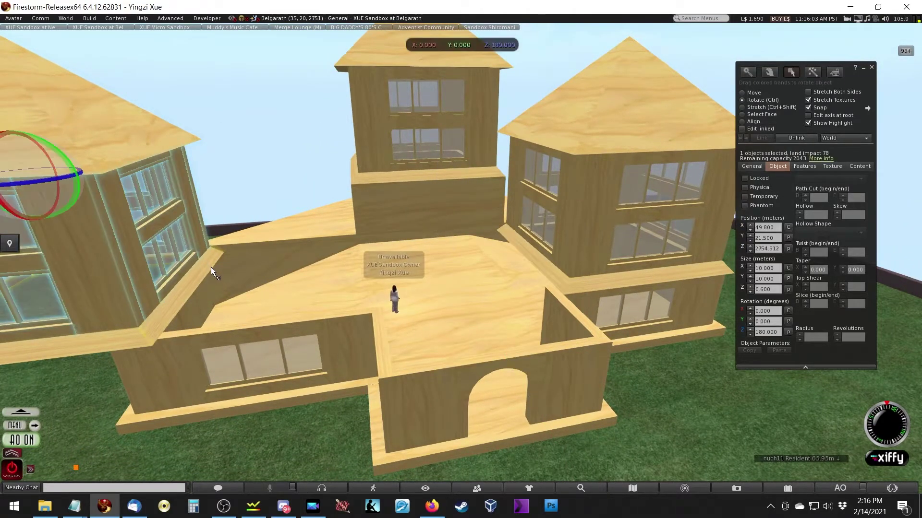
{"action": "left_click", "coordinate": [212, 270], "text": "alt"}
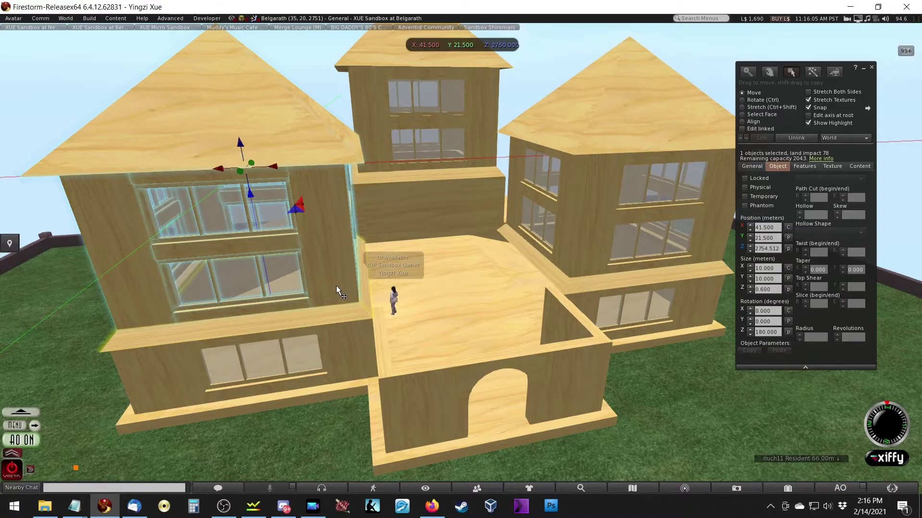
{"action": "key", "text": "Escape"}
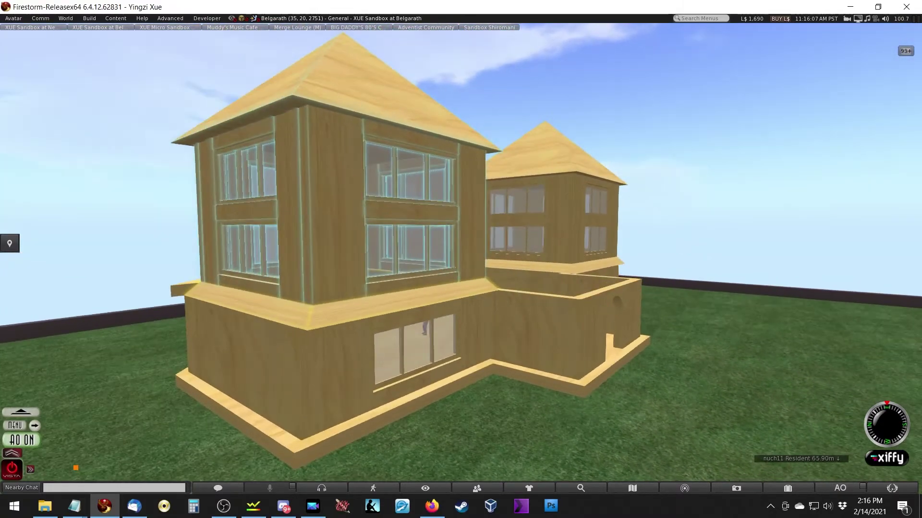
Try to nudge the tower top along Z at the wall corner, temporarily enabling Snap to sub-units in the grid options
{"action": "key", "text": "ctrl+b"}
{"action": "left_click", "coordinate": [309, 323], "text": "alt"}
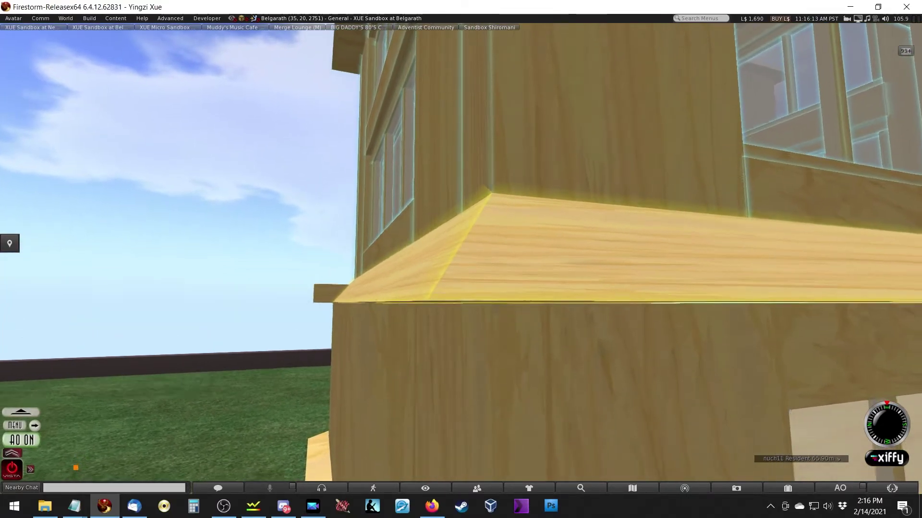
{"action": "key", "text": "ctrl+b"}
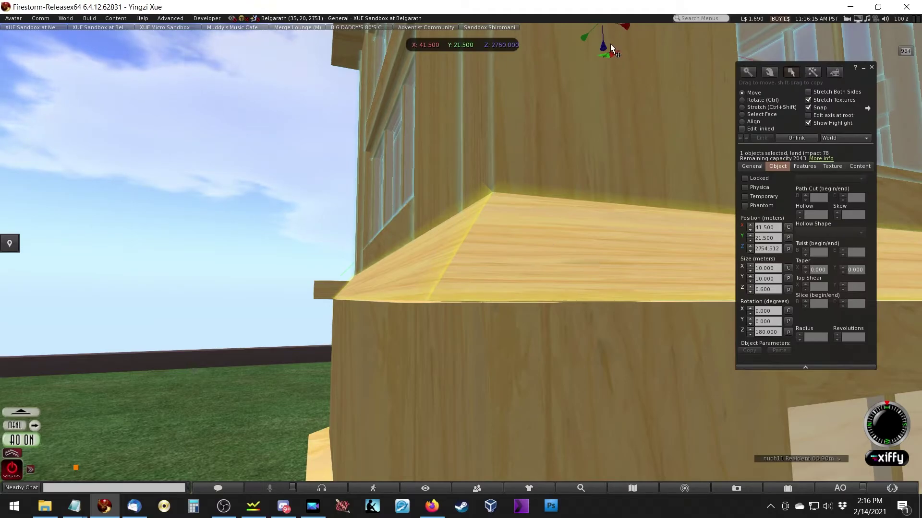
{"action": "left_click_drag", "start_coordinate": [605, 47], "coordinate": [698, 46]}
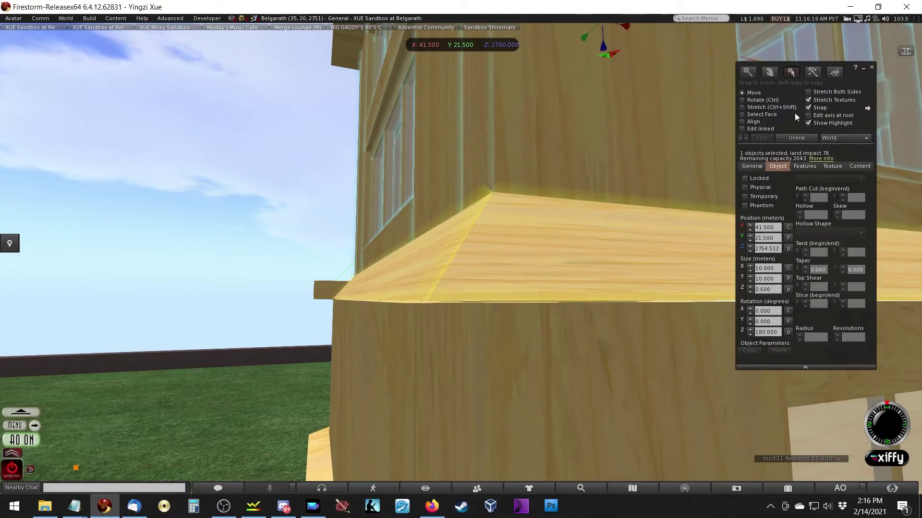
{"action": "left_click", "coordinate": [867, 108]}
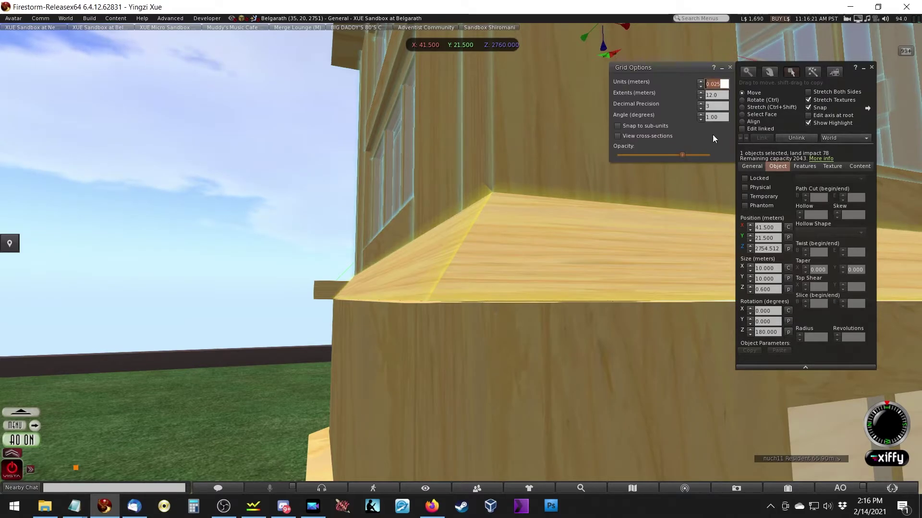
{"action": "left_click", "coordinate": [641, 124]}
{"action": "left_click_drag", "start_coordinate": [605, 45], "coordinate": [668, 38]}
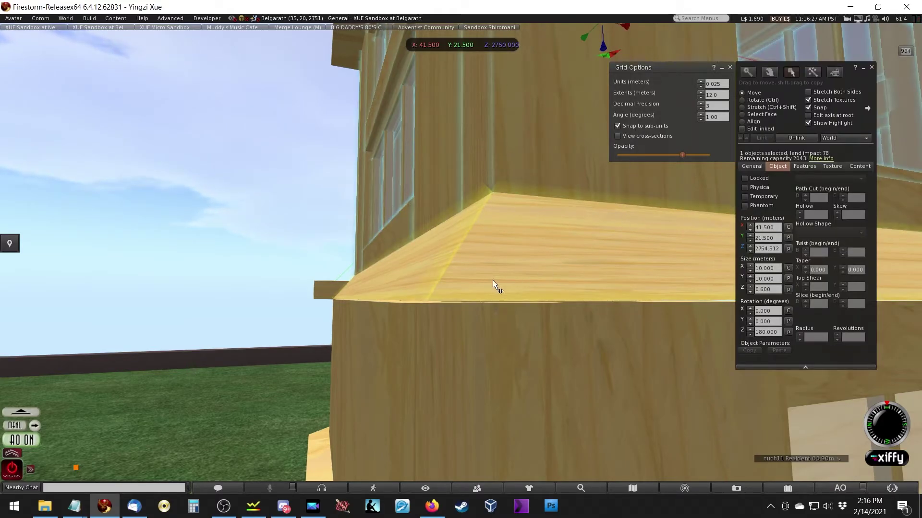
{"action": "left_click", "coordinate": [639, 127]}
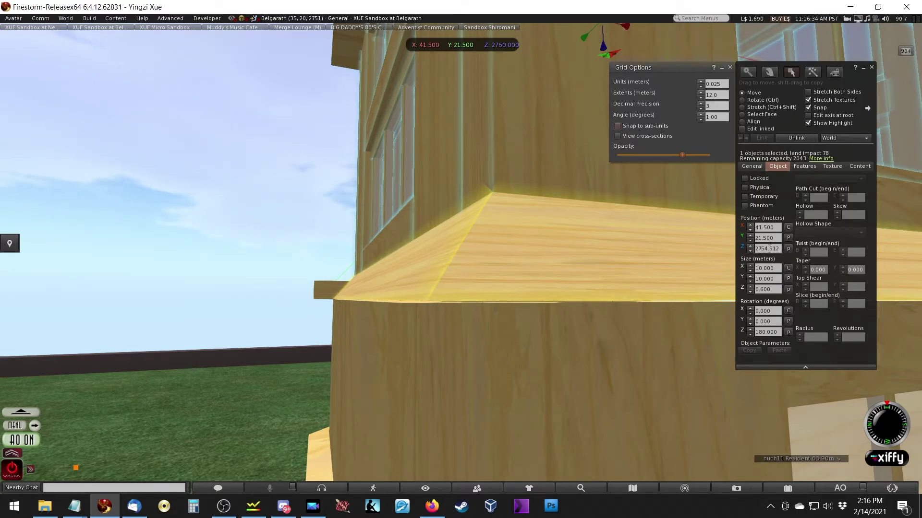
Set the Z position of the tower top at X 41.500 to 2754.500
{"action": "left_click_drag", "start_coordinate": [772, 248], "coordinate": [842, 249]}
{"action": "type", "text": "00"}
{"action": "key", "text": "Return"}
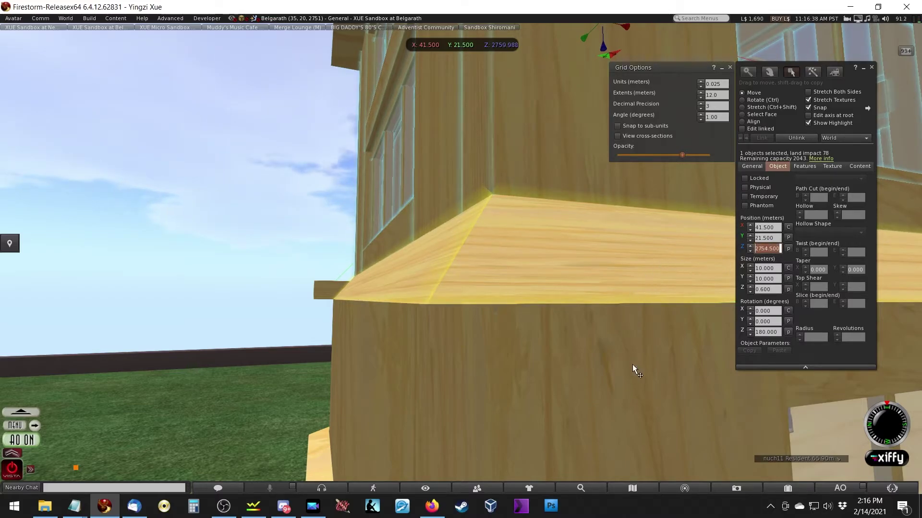
Set the opposite wing's tower top, at X 22.500, to Z position 2754.500
{"action": "left_click_drag", "start_coordinate": [640, 352], "coordinate": [486, 260], "text": "alt"}
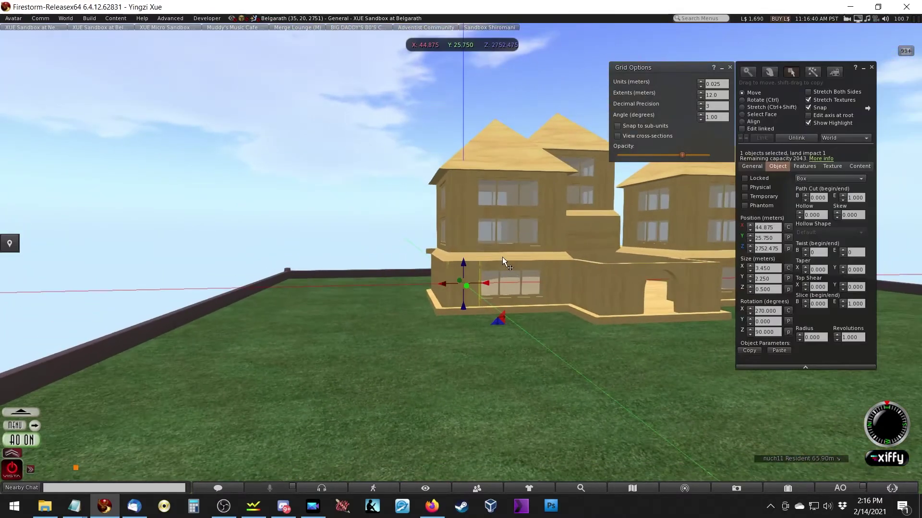
{"action": "left_click", "coordinate": [669, 221]}
{"action": "left_click_drag", "start_coordinate": [773, 249], "coordinate": [781, 248]}
{"action": "type", "text": "00"}
{"action": "key", "text": "Tab"}
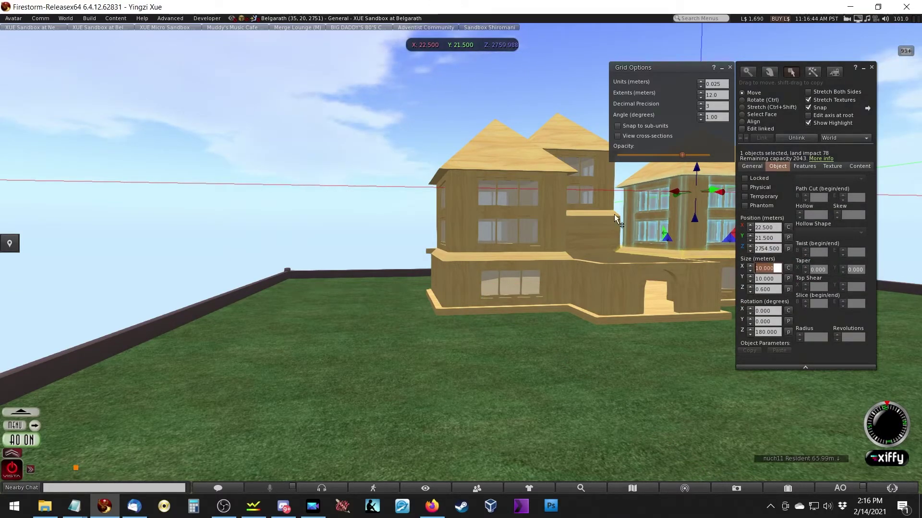
Examine the house from the front and above to check how both side tower tops sit on their wings
{"action": "left_click_drag", "start_coordinate": [595, 243], "coordinate": [401, 251], "text": "ctrl+alt"}
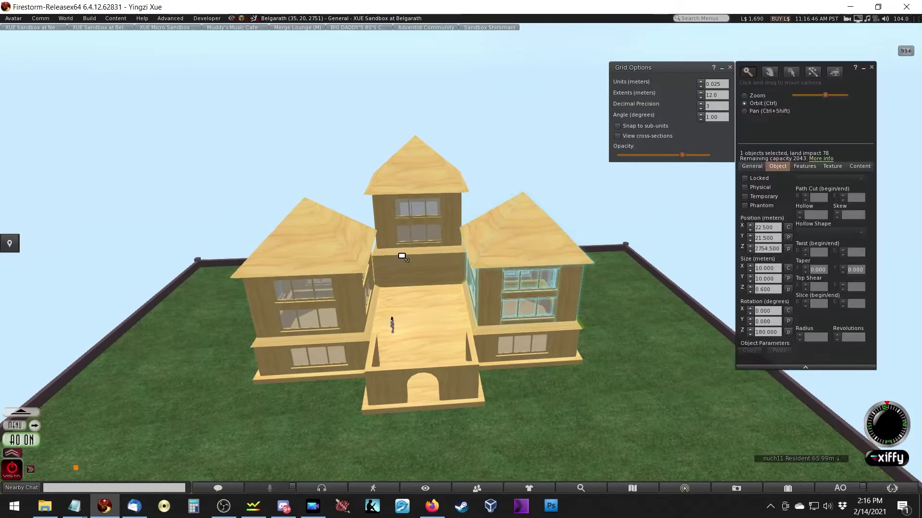
{"action": "key", "text": "Escape"}
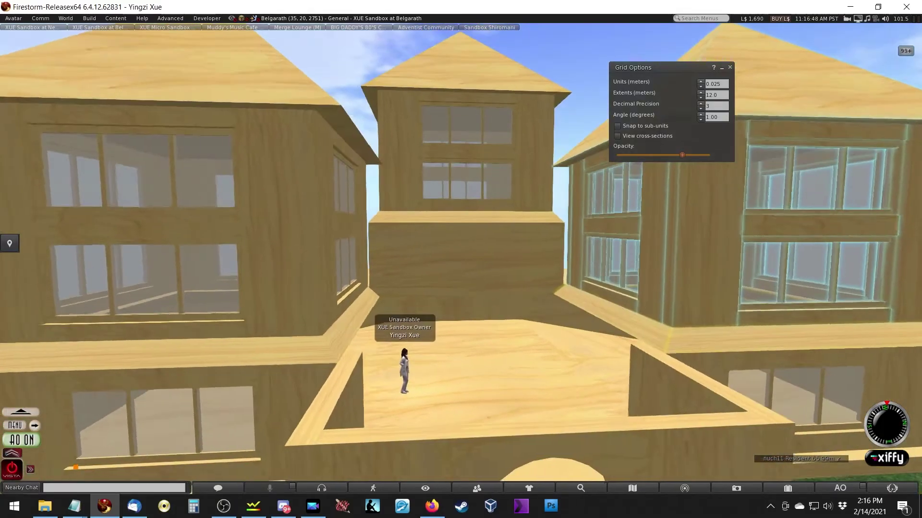
{"action": "scroll", "coordinate": [461, 259], "scroll_direction": "down", "scroll_amount": 5}
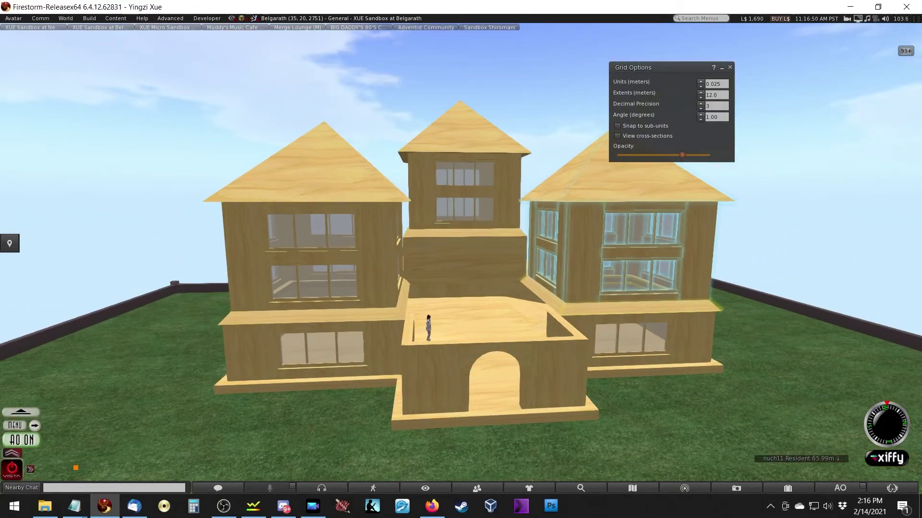
{"action": "key", "text": "ctrl+b"}
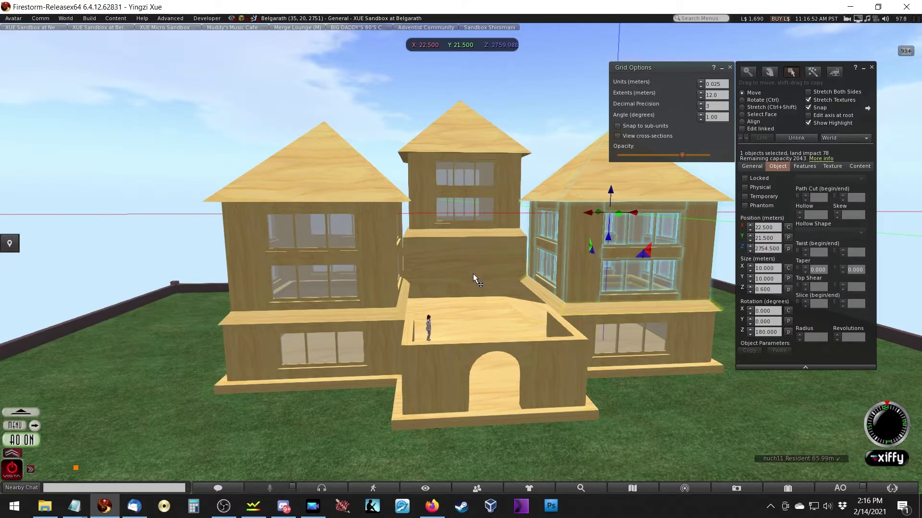
{"action": "key", "text": "Escape"}
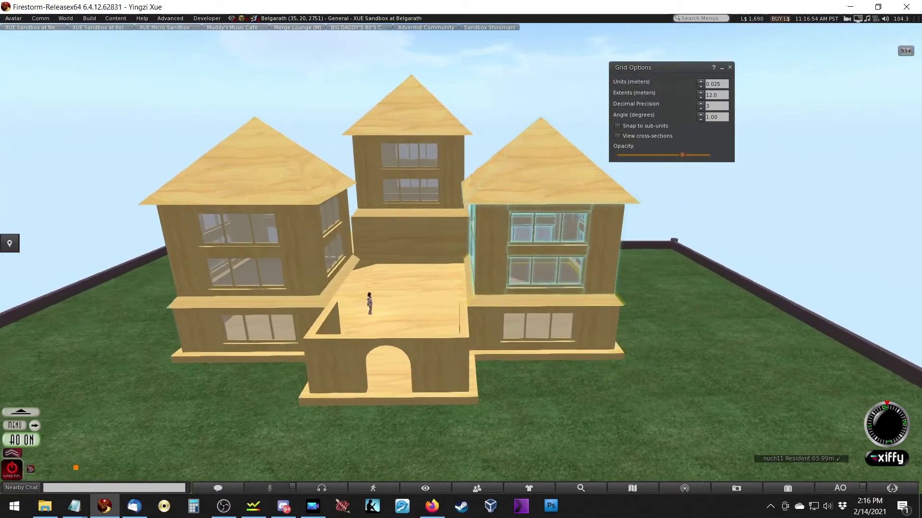
{"action": "key", "text": "ctrl+b"}
{"action": "key", "text": "Escape"}
{"action": "key", "text": "ctrl+b"}
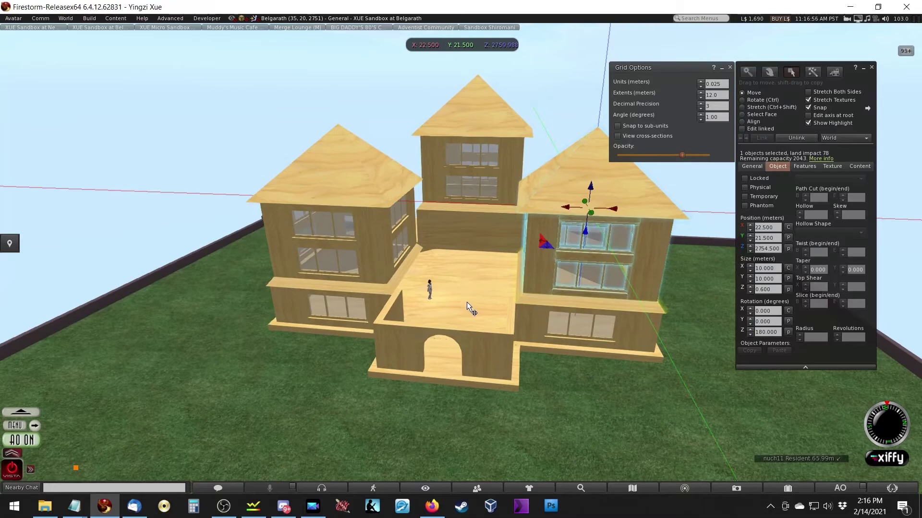
Copy the floor slab in front of the central tower straight up to Z 2754.500 as a roof slab
{"action": "left_click", "coordinate": [472, 317]}
{"action": "left_click_drag", "start_coordinate": [466, 296], "coordinate": [551, 275]}
{"action": "key", "text": "Escape"}
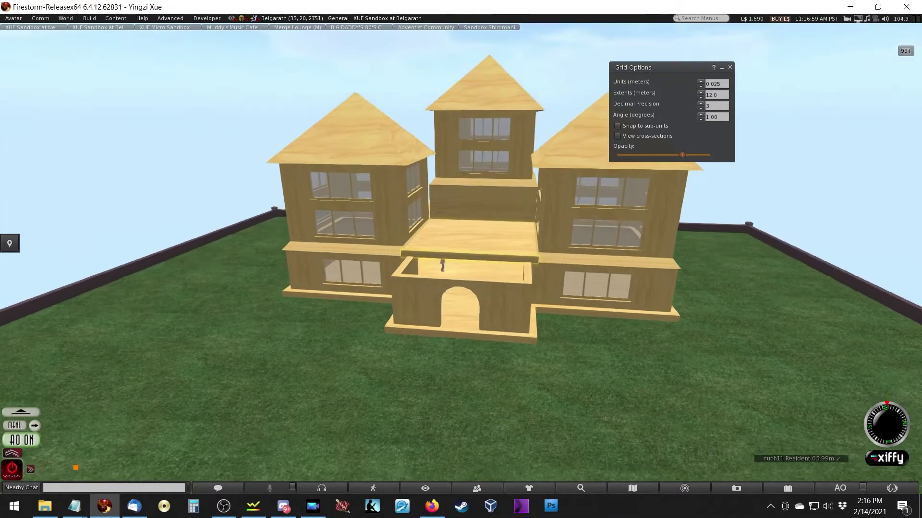
{"action": "key", "text": "ctrl+b"}
{"action": "key", "text": "Escape"}
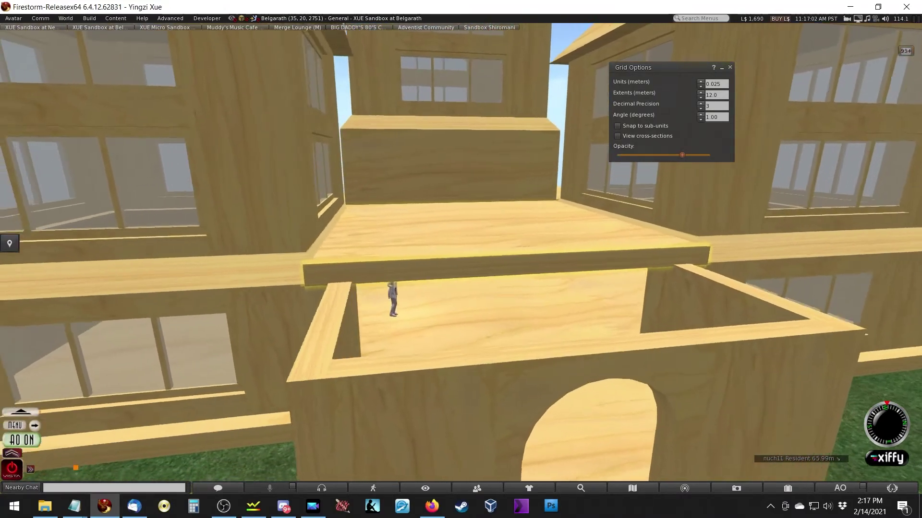
{"action": "key", "text": "ctrl+b"}
{"action": "left_click_drag", "start_coordinate": [484, 247], "coordinate": [591, 223]}
{"action": "left_click_drag", "start_coordinate": [409, 235], "coordinate": [462, 257], "text": "ctrl+alt"}
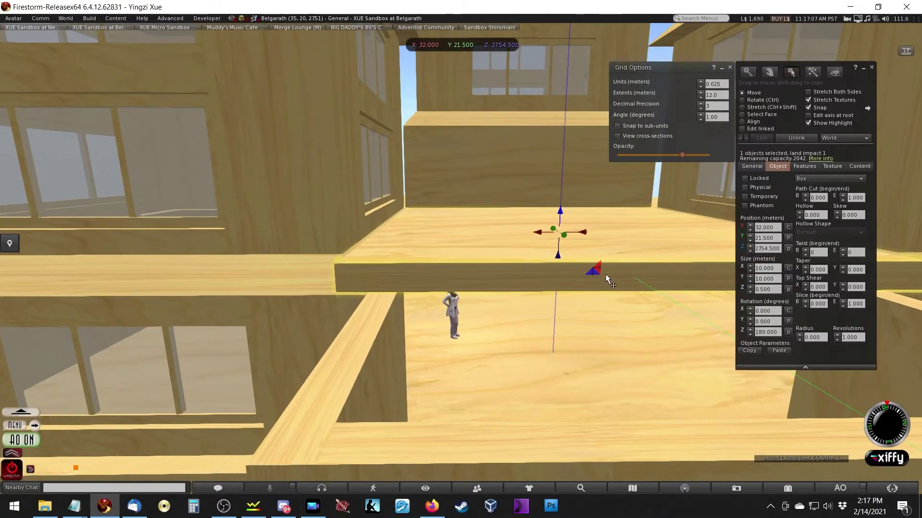
Set the roof slab's X size to 9.000 and stretch it forward over the porch walls to a Y size of 14.100
{"action": "left_click", "coordinate": [776, 270]}
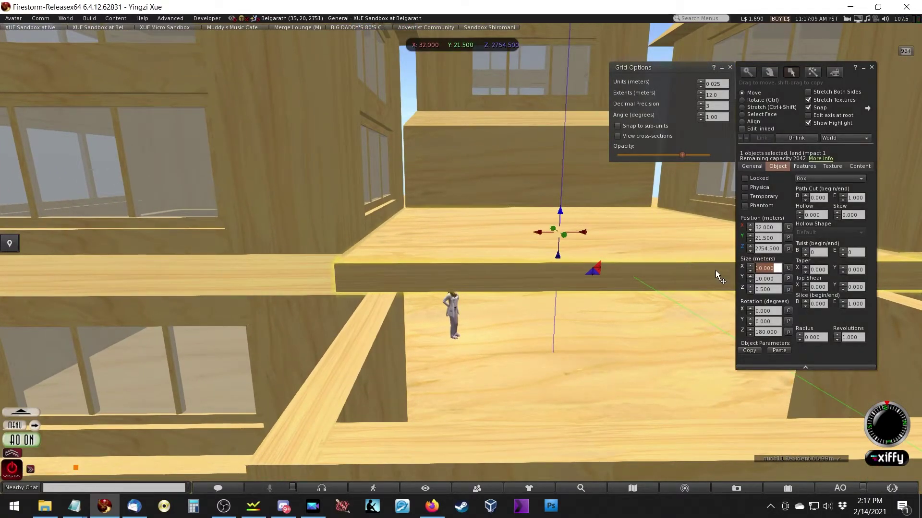
{"action": "type", "text": "9"}
{"action": "key", "text": "Return"}
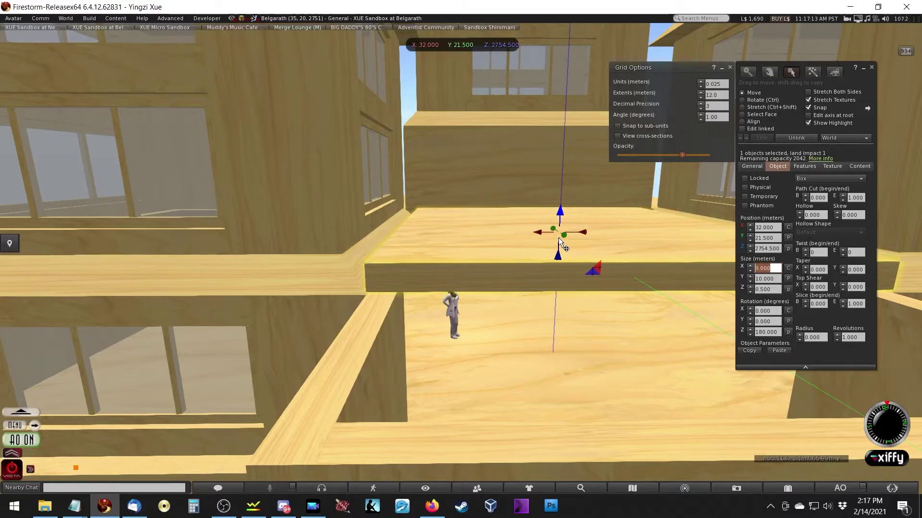
{"action": "left_click_drag", "start_coordinate": [585, 251], "coordinate": [589, 379], "text": "alt"}
{"action": "key", "text": "Escape"}
{"action": "key", "text": "ctrl+b"}
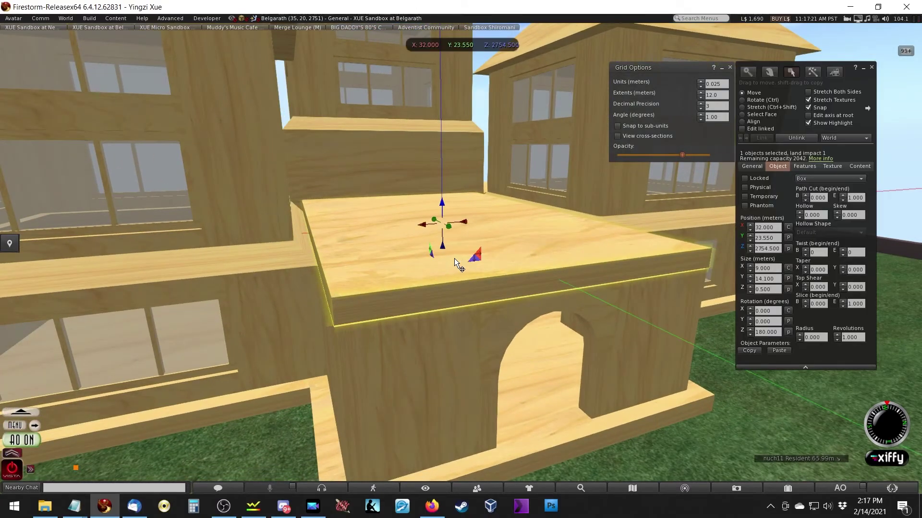
Lower the porch roof slab to Z position 2754.450 and check its corner against the adjoining wing trim
{"action": "key", "text": "Escape"}
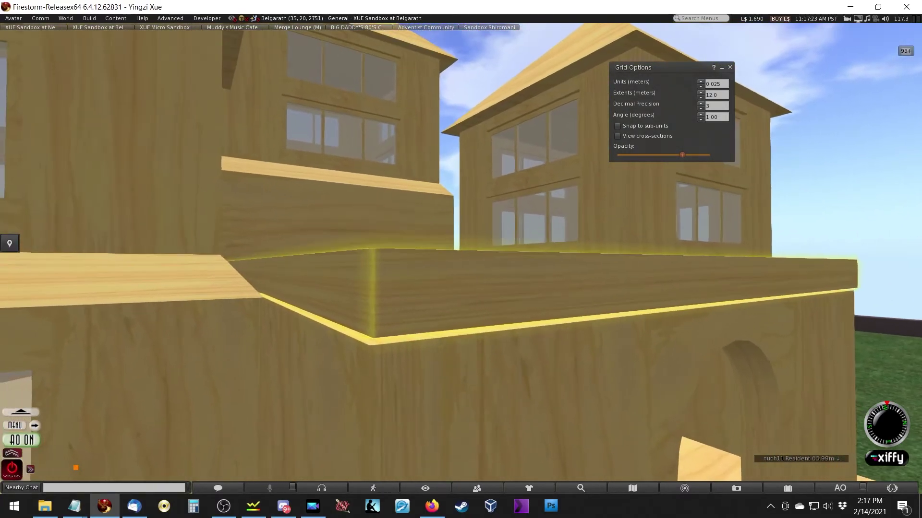
{"action": "key", "text": "ctrl+b"}
{"action": "left_click_drag", "start_coordinate": [439, 300], "coordinate": [366, 315]}
{"action": "left_click", "coordinate": [433, 289], "text": "alt"}
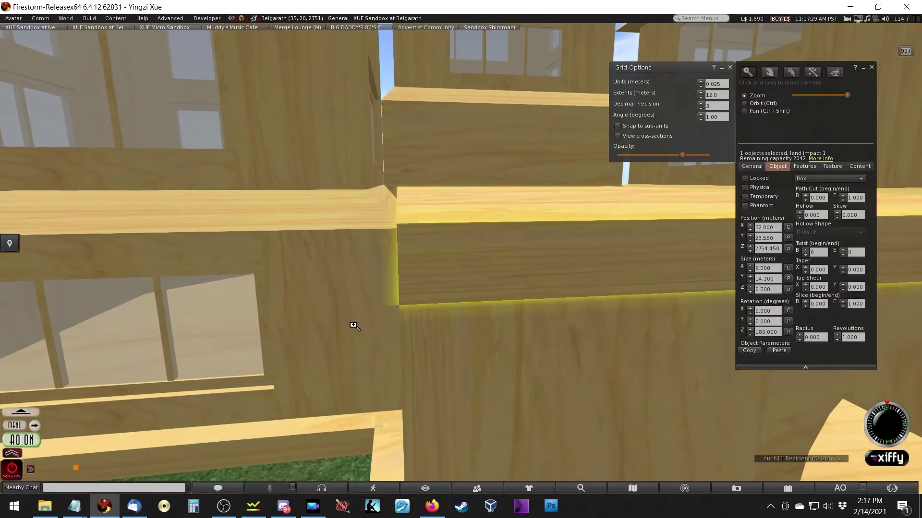
{"action": "left_click_drag", "start_coordinate": [495, 307], "coordinate": [461, 255], "text": "alt"}
{"action": "key", "text": "Escape"}
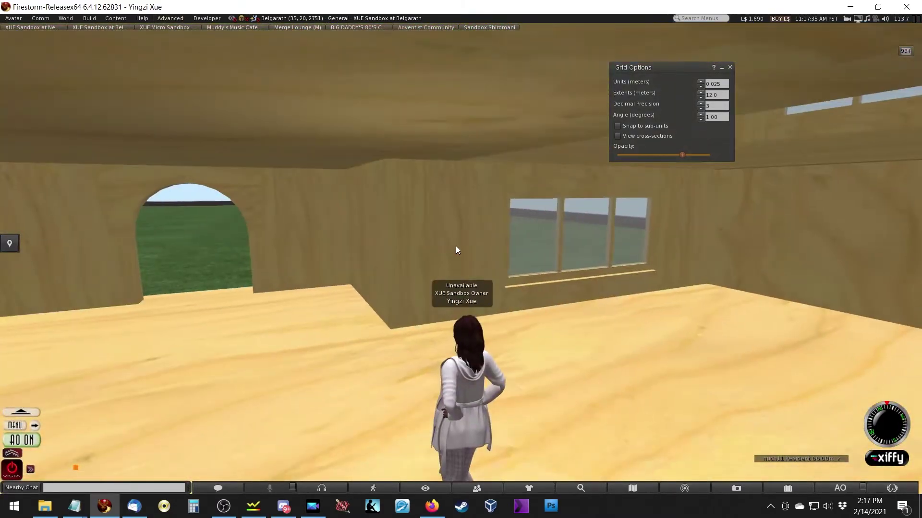
From inside the house, move the hollow box below the central tower to Z position 2756.100
{"action": "left_click_drag", "start_coordinate": [493, 85], "coordinate": [502, 273], "text": "alt"}
{"action": "left_click_drag", "start_coordinate": [123, 267], "coordinate": [442, 255], "text": "alt"}
{"action": "right_click", "coordinate": [318, 281]}
{"action": "left_click", "coordinate": [333, 259]}
{"action": "key", "text": "ctrl+shift"}
{"action": "left_click_drag", "start_coordinate": [237, 318], "coordinate": [329, 306], "text": "ctrl+shift"}
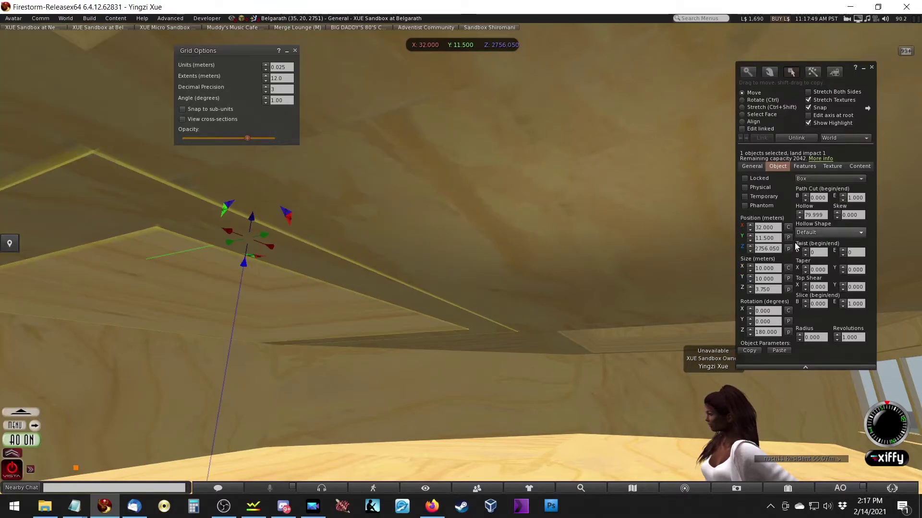
{"action": "double_click", "coordinate": [776, 248]}
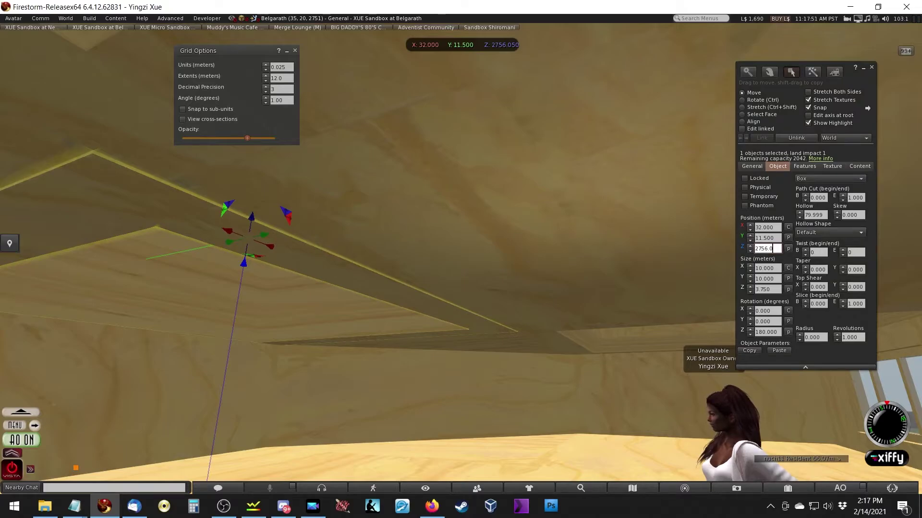
{"action": "type", "text": "0"}
{"action": "key", "text": "Return"}
{"action": "left_click_drag", "start_coordinate": [242, 267], "coordinate": [312, 260]}
{"action": "key", "text": "Escape"}
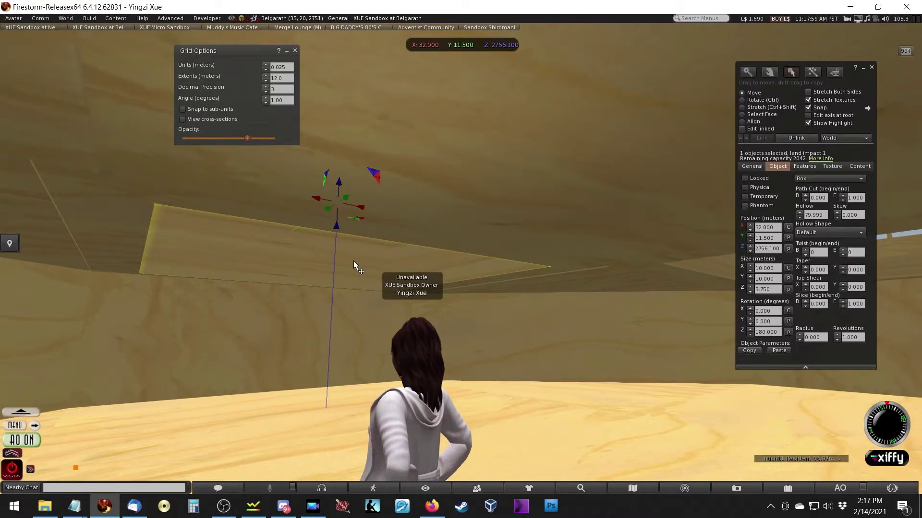
Check the ceiling corner and set the central hollow box's Z position to 2756.000
{"action": "left_click_drag", "start_coordinate": [177, 243], "coordinate": [462, 260], "text": "alt"}
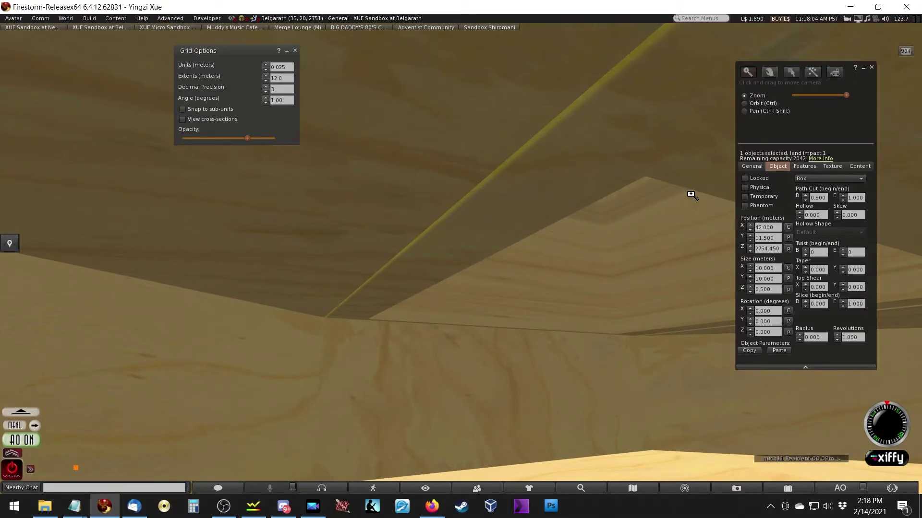
{"action": "left_click_drag", "start_coordinate": [690, 195], "coordinate": [367, 310]}
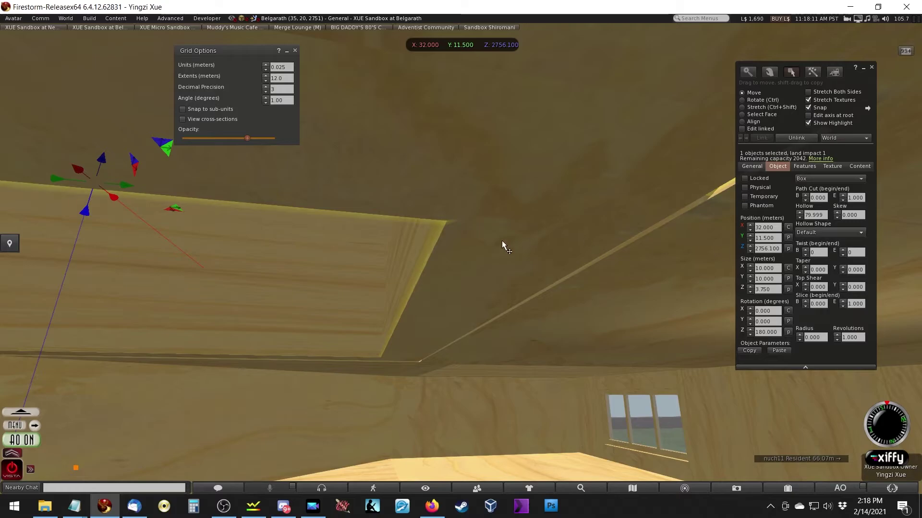
{"action": "double_click", "coordinate": [770, 245]}
{"action": "type", "text": "000"}
{"action": "key", "text": "Return"}
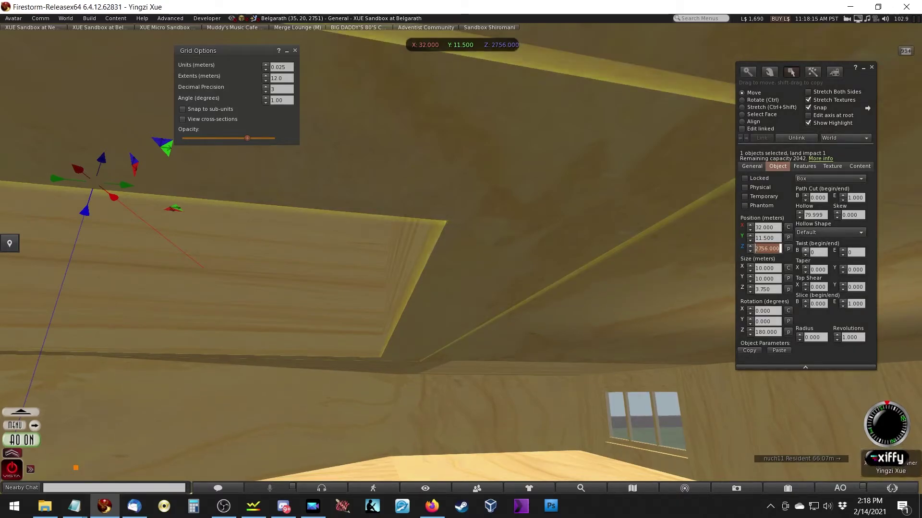
Set the central hollow box's Z size to 3.700 and raise it to Z position 2756.050
{"action": "left_click_drag", "start_coordinate": [650, 127], "coordinate": [461, 259], "text": "alt"}
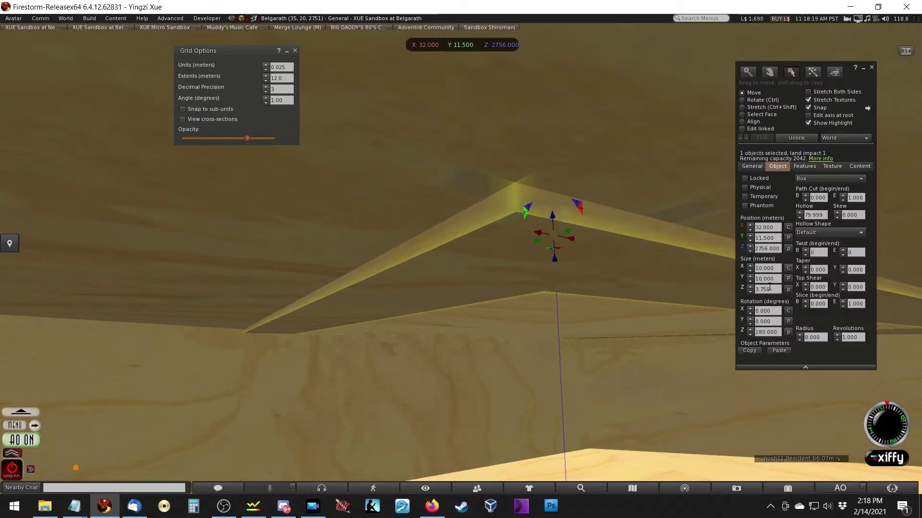
{"action": "left_click_drag", "start_coordinate": [771, 290], "coordinate": [761, 290]}
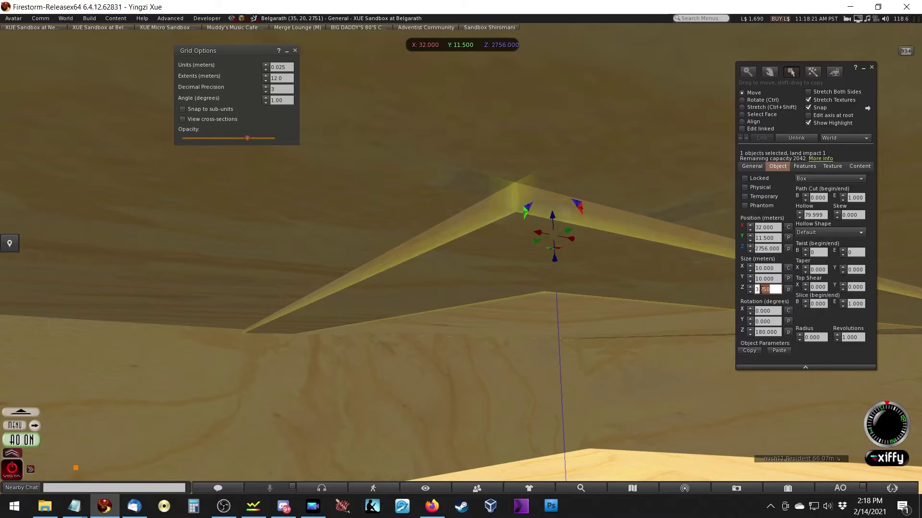
{"action": "type", "text": "7"}
{"action": "key", "text": "Return"}
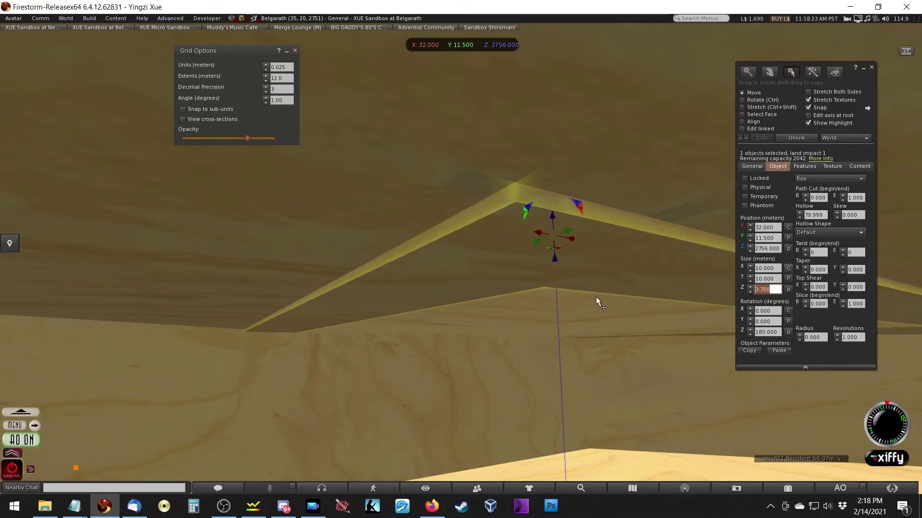
{"action": "left_click_drag", "start_coordinate": [561, 265], "coordinate": [578, 221]}
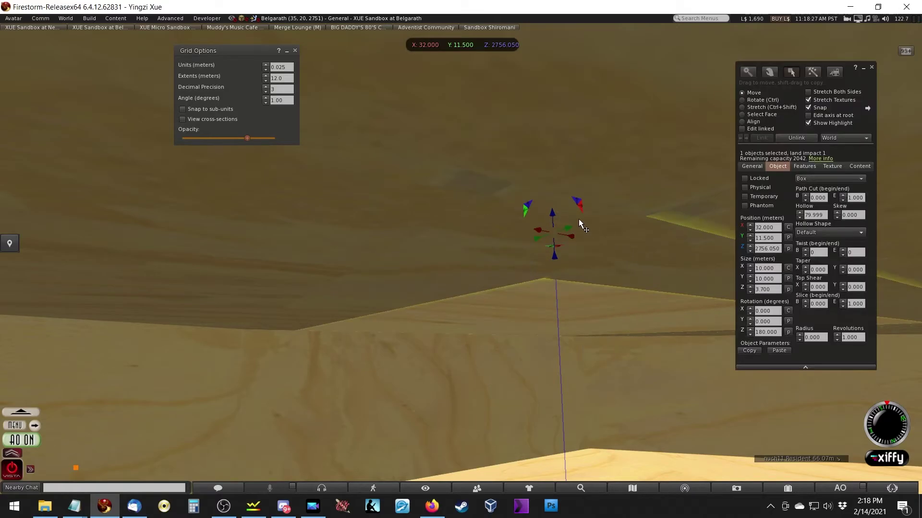
From outside, try to stretch the hollow box's top edge up to the ledge of the central tower
{"action": "key", "text": "Escape"}
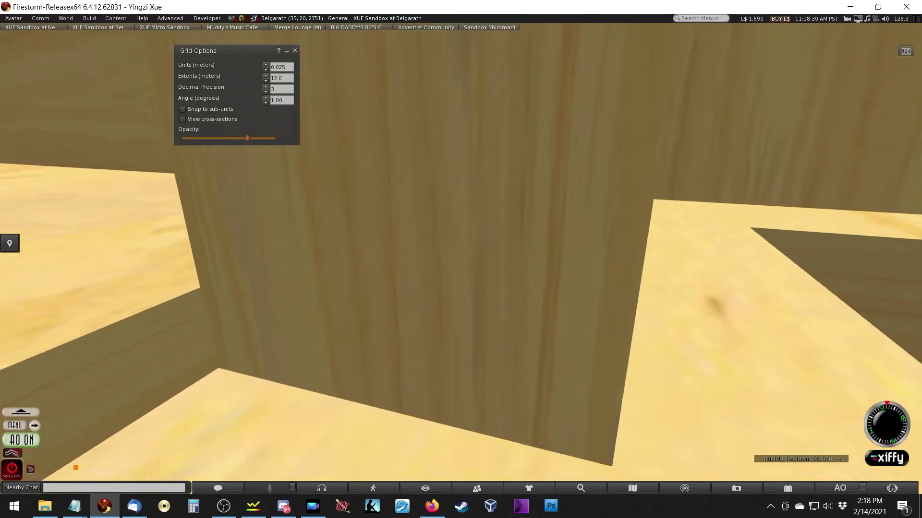
{"action": "left_click_drag", "start_coordinate": [216, 171], "coordinate": [458, 232], "text": "ctrl+alt"}
{"action": "key", "text": "Escape"}
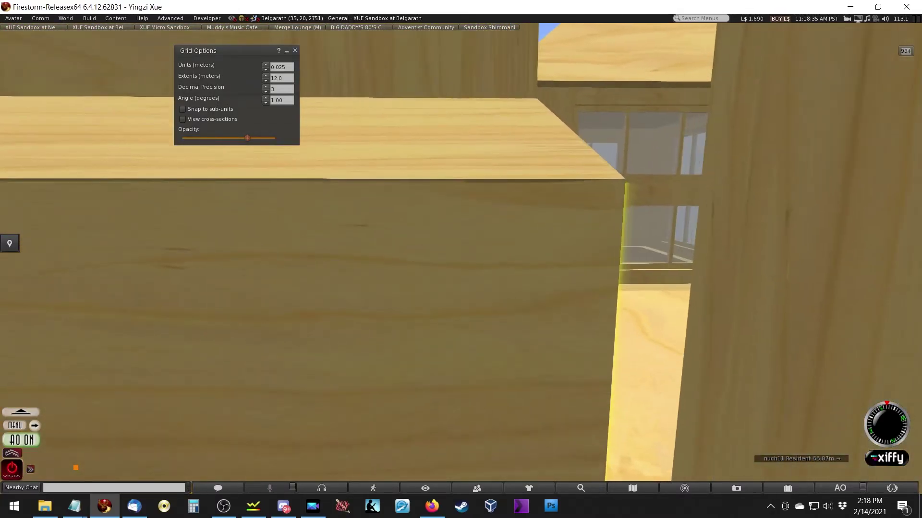
{"action": "left_click_drag", "start_coordinate": [434, 202], "coordinate": [403, 225], "text": "ctrl+alt"}
{"action": "left_click_drag", "start_coordinate": [461, 253], "coordinate": [376, 250], "text": "ctrl+alt"}
{"action": "key", "text": "ctrl+shift"}
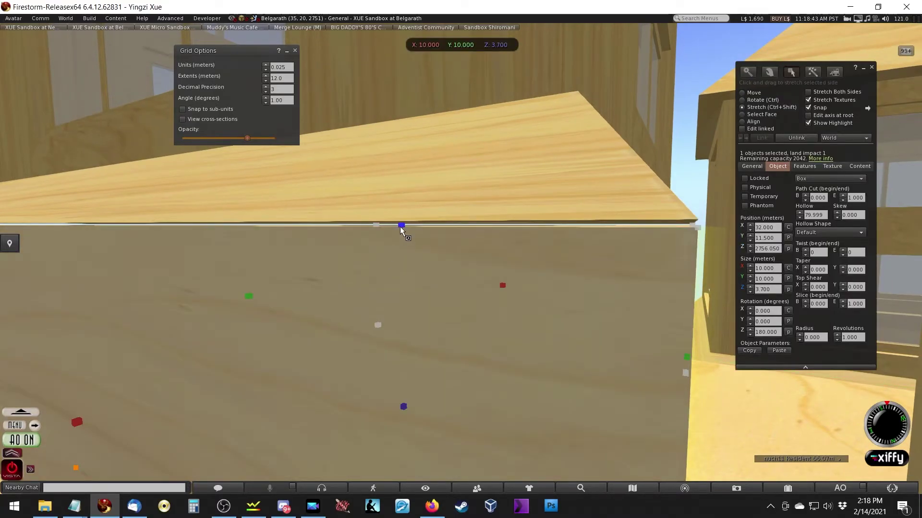
{"action": "left_click_drag", "start_coordinate": [401, 226], "coordinate": [438, 230]}
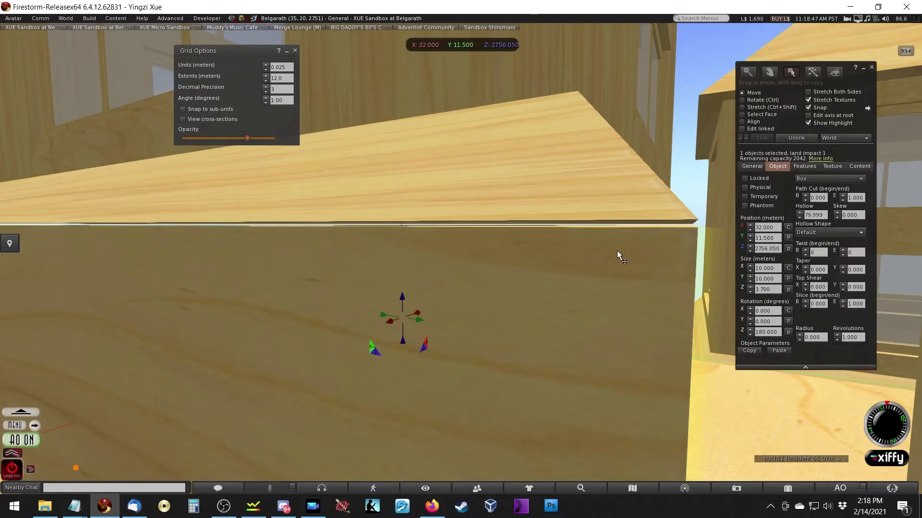
Try a Z position of 2756.00 for the central hollow box and check the fit around the building
{"action": "left_click", "coordinate": [774, 249]}
{"action": "key", "text": "BackSpace"}
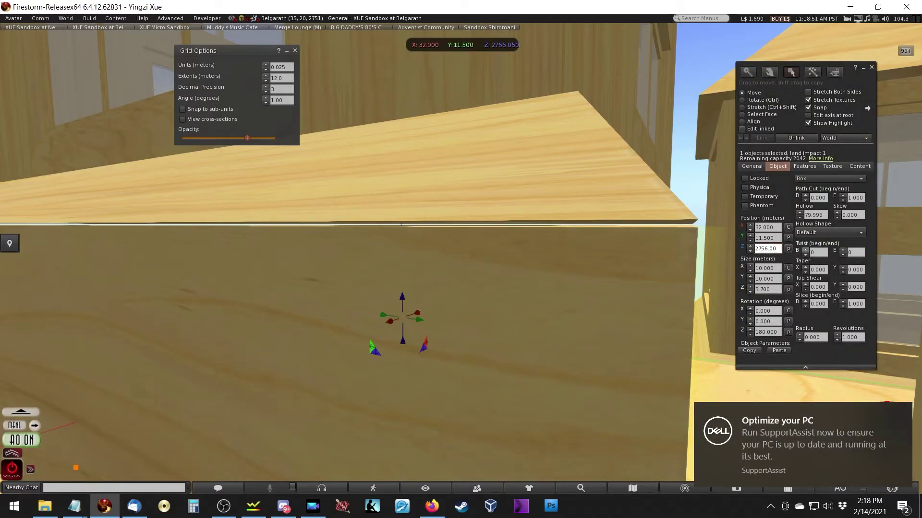
{"action": "key", "text": "Return"}
{"action": "left_click_drag", "start_coordinate": [396, 269], "coordinate": [456, 260], "text": "alt"}
{"action": "left_click_drag", "start_coordinate": [270, 445], "coordinate": [537, 246], "text": "alt"}
{"action": "left_click_drag", "start_coordinate": [632, 326], "coordinate": [414, 232], "text": "alt"}
{"action": "left_click_drag", "start_coordinate": [320, 228], "coordinate": [707, 206]}
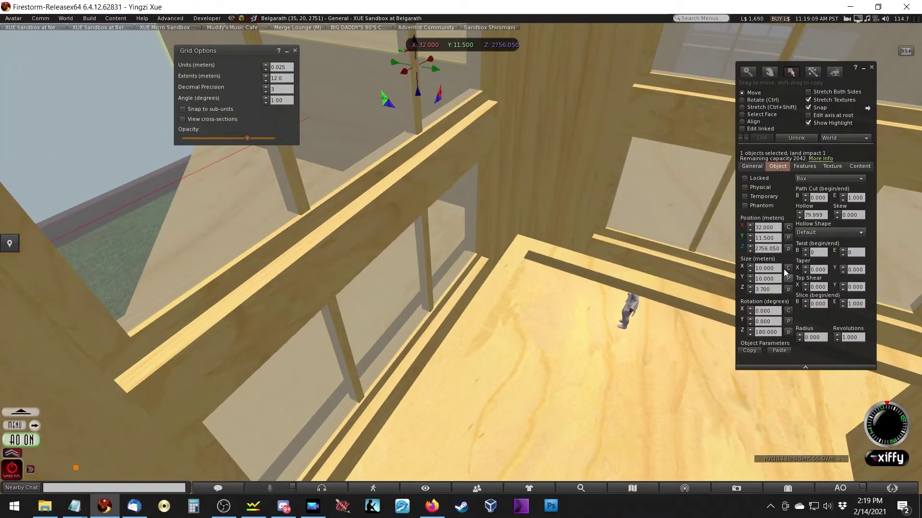
{"action": "key", "text": "Escape"}
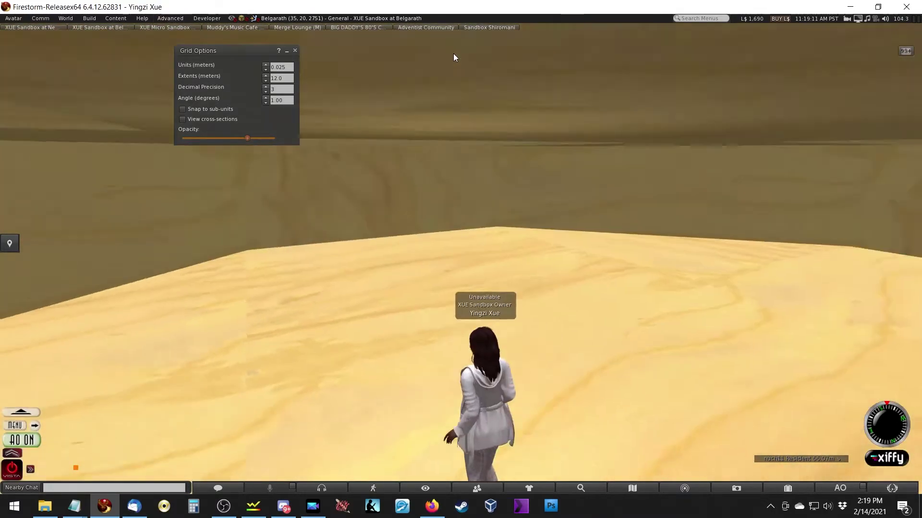
Stretch the central hollow box's top edge down to a Z size of 3.250 and back up to the underside of the tower's ledge
{"action": "left_click_drag", "start_coordinate": [402, 220], "coordinate": [460, 257], "text": "alt"}
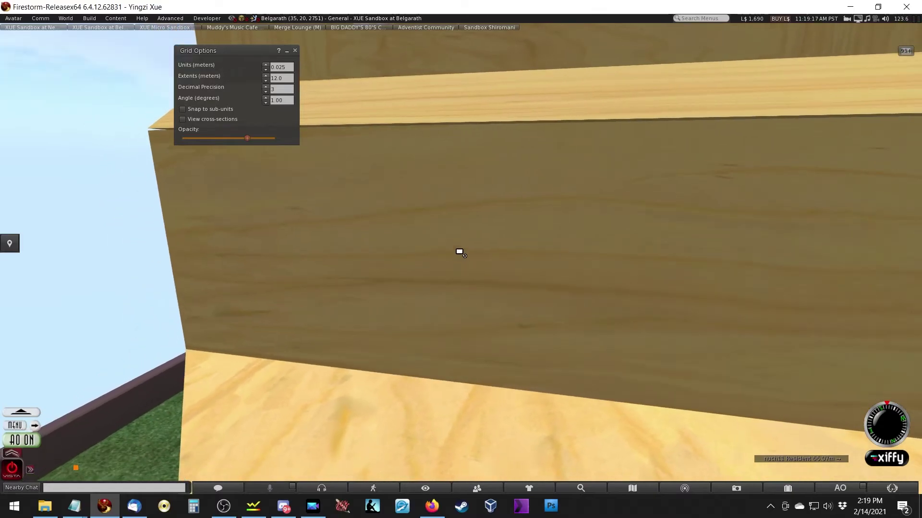
{"action": "right_click", "coordinate": [485, 183]}
{"action": "left_click", "coordinate": [500, 186]}
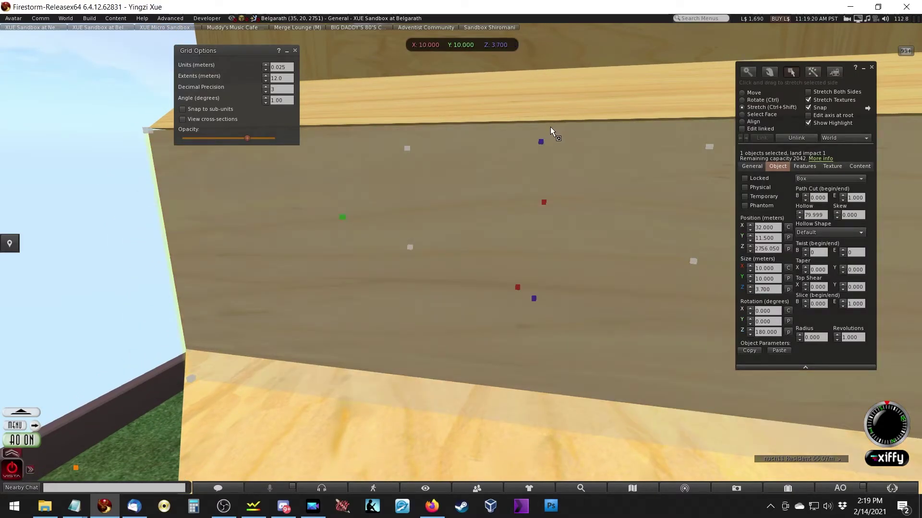
{"action": "left_click_drag", "start_coordinate": [541, 140], "coordinate": [637, 165], "text": "ctrl+shift"}
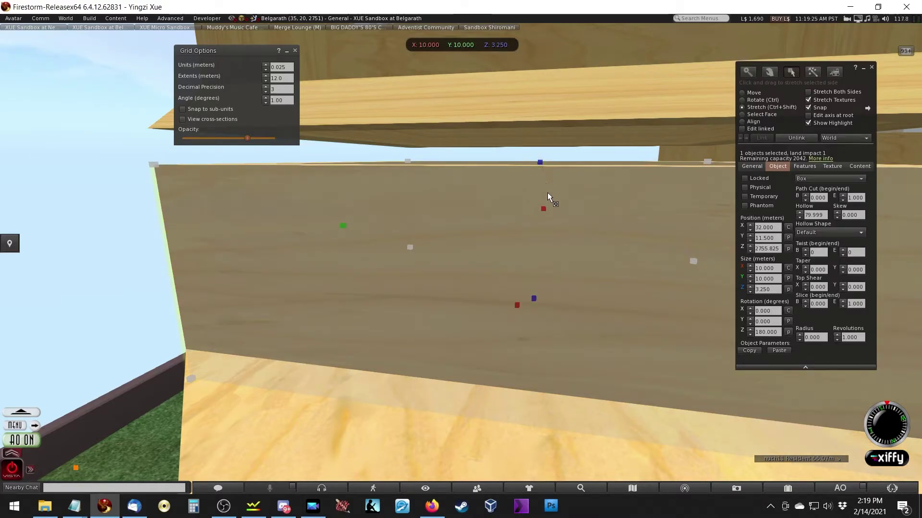
{"action": "left_click_drag", "start_coordinate": [540, 162], "coordinate": [649, 141], "text": "ctrl+shift"}
Set the central tower's tapered ledge to Z position 2758.200 and check its seam with the tower wall
{"action": "left_click", "coordinate": [607, 111]}
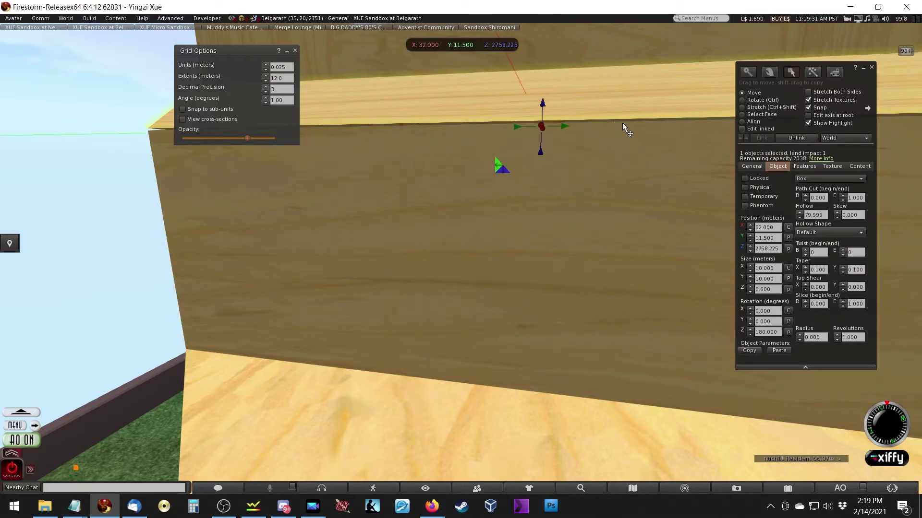
{"action": "left_click_drag", "start_coordinate": [774, 249], "coordinate": [782, 249]}
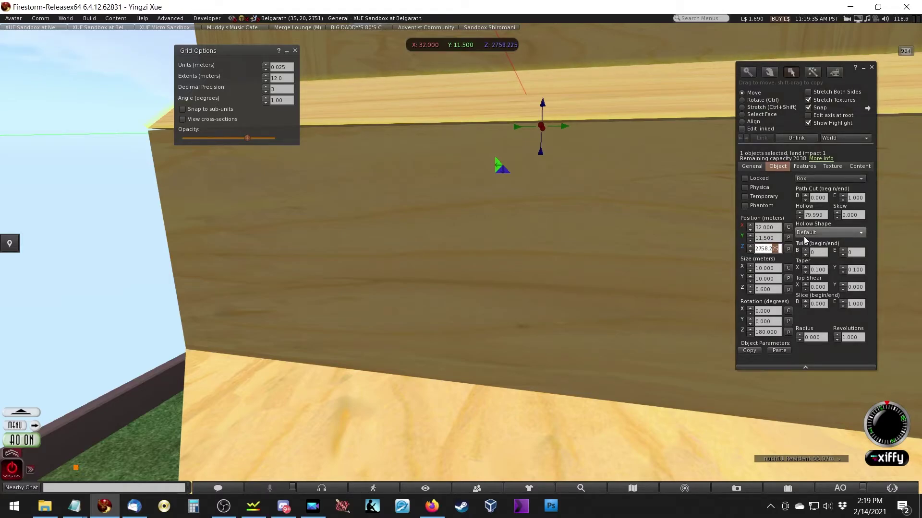
{"action": "key", "text": "Return"}
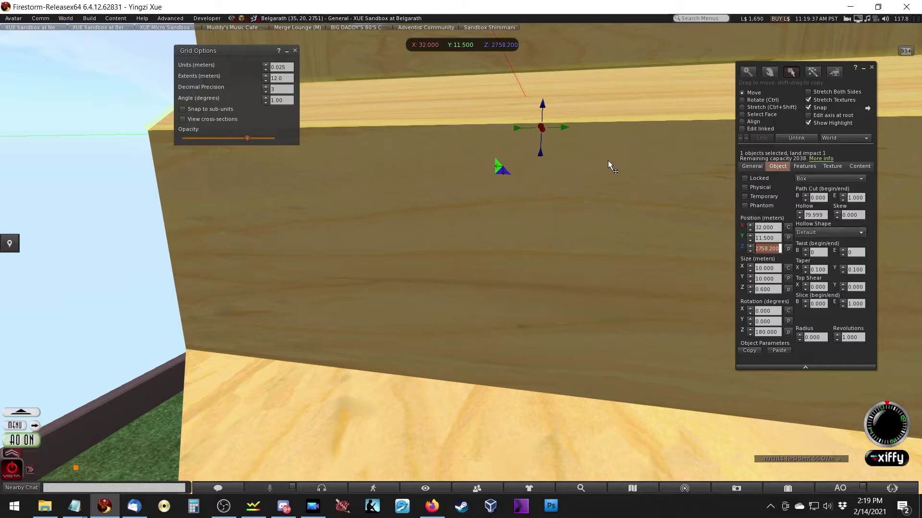
{"action": "key", "text": "Escape"}
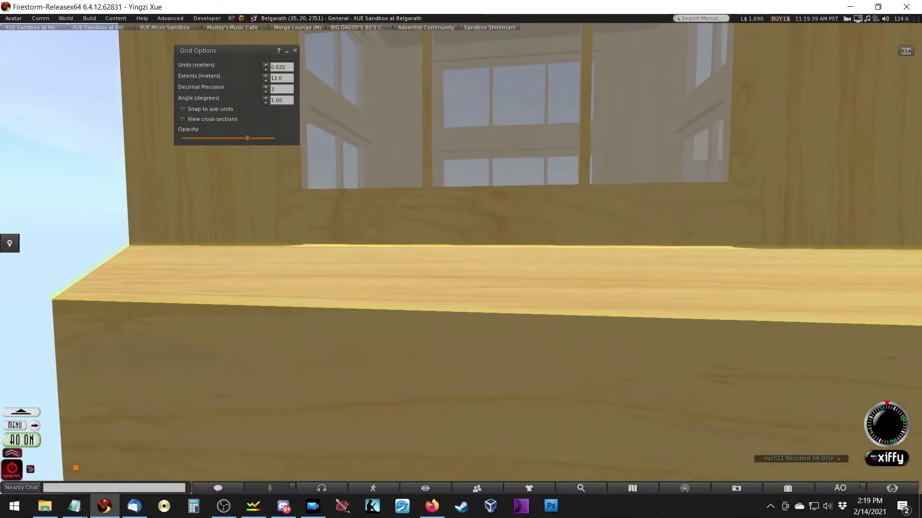
{"action": "key", "text": "ctrl+3"}
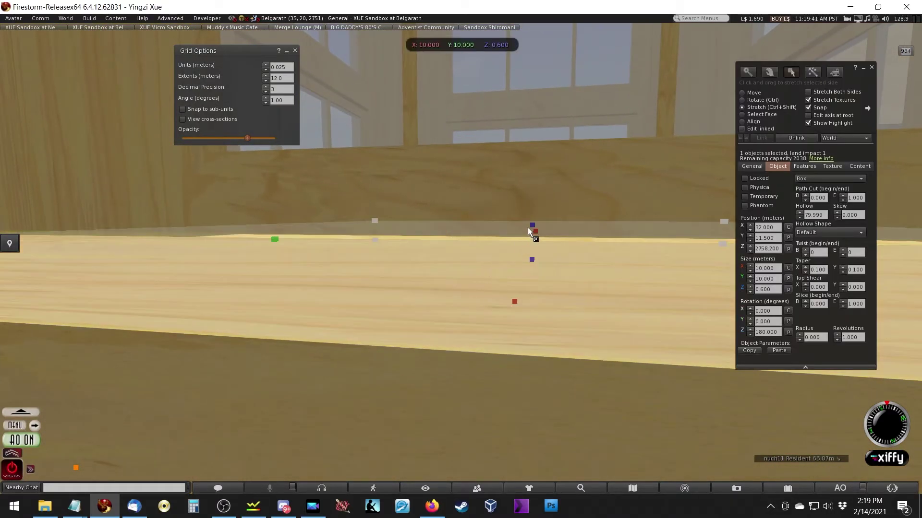
{"action": "left_click_drag", "start_coordinate": [532, 225], "coordinate": [611, 226]}
{"action": "key", "text": "Escape"}
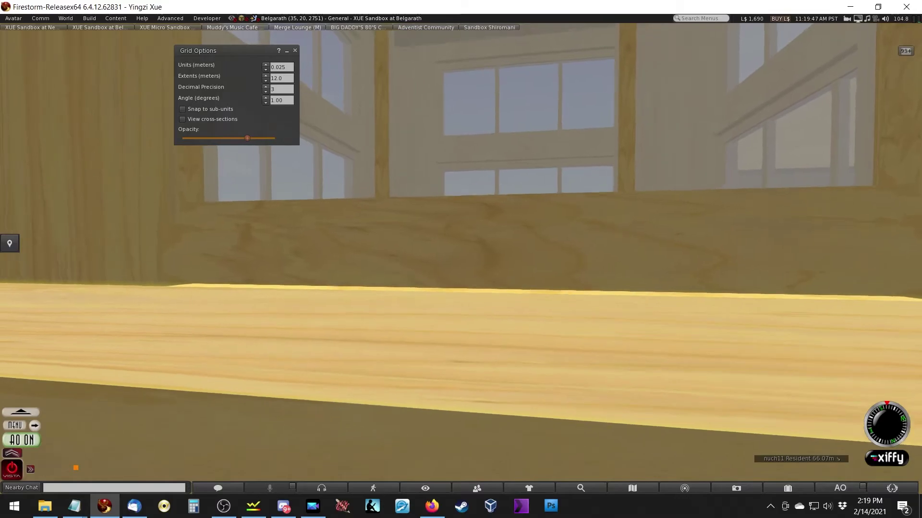
{"action": "key", "text": "ctrl+3"}
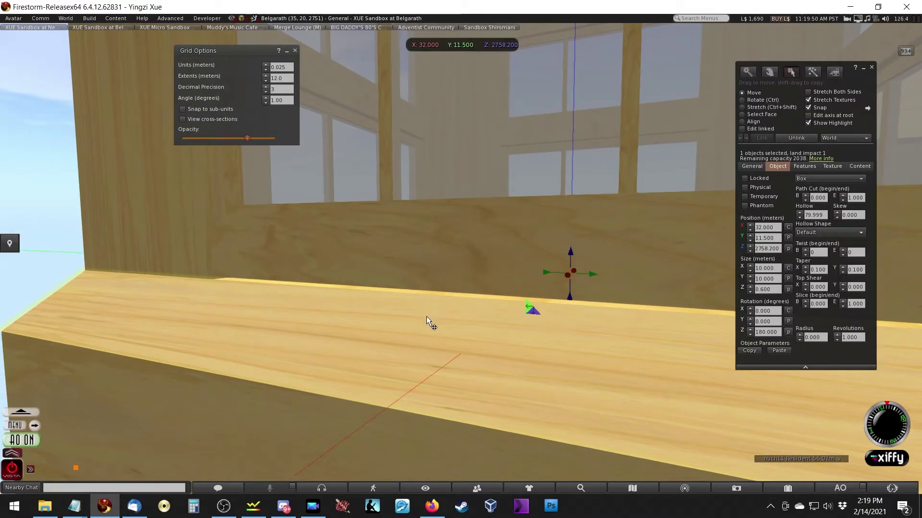
Enable editing of linked parts and lower the panel beneath the central tower's front window to Z position 2758.725
{"action": "left_click", "coordinate": [469, 267]}
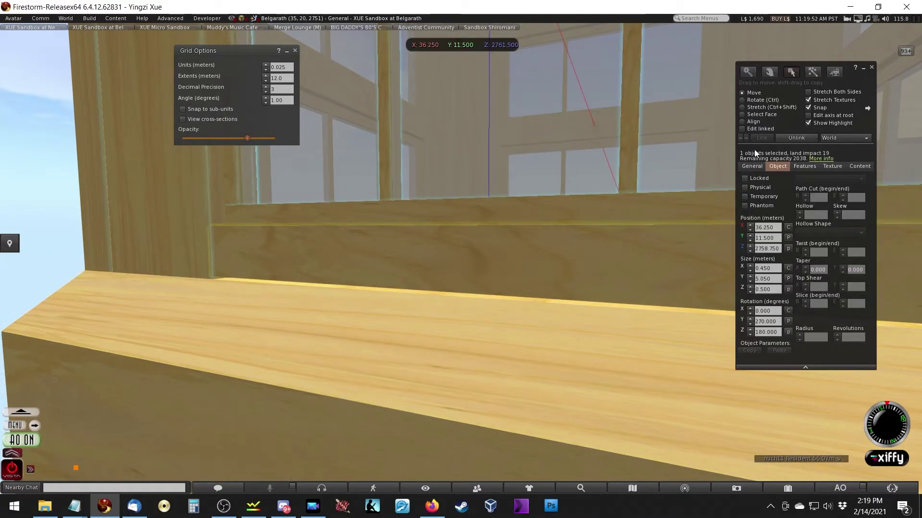
{"action": "key", "text": "Escape"}
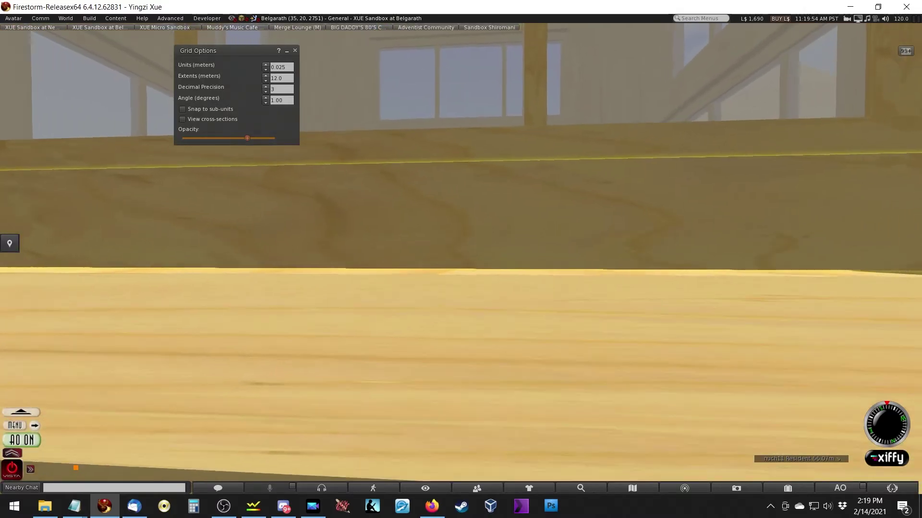
{"action": "key", "text": "ctrl+3"}
{"action": "left_click_drag", "start_coordinate": [348, 247], "coordinate": [580, 262]}
{"action": "mouse_move", "coordinate": [463, 252]}
{"action": "left_mouse_down"}
{"action": "mouse_move", "coordinate": [463, 230]}
{"action": "mouse_move", "coordinate": [470, 269]}
{"action": "left_mouse_up"}
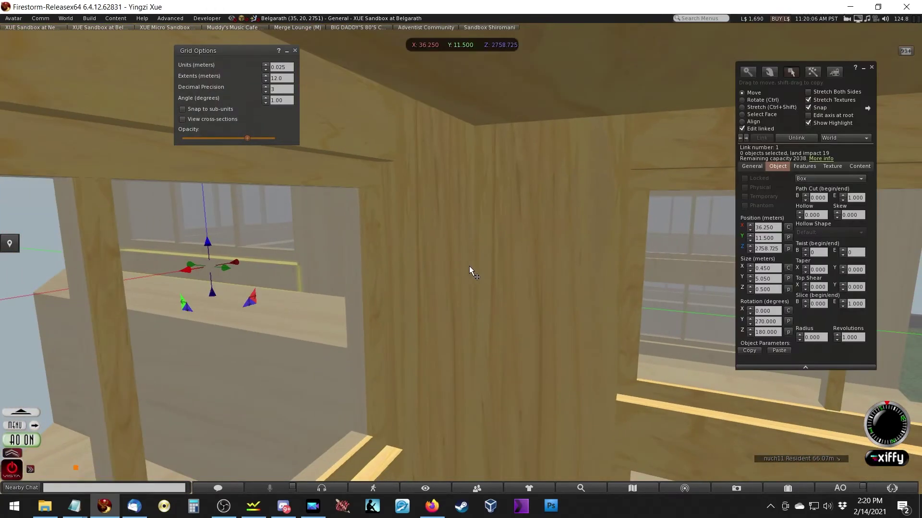
Lower the panel beneath the central tower's side window at Y 15.750 to Z position 2758.725
{"action": "left_click", "coordinate": [499, 260], "text": "alt"}
{"action": "left_click", "coordinate": [506, 248]}
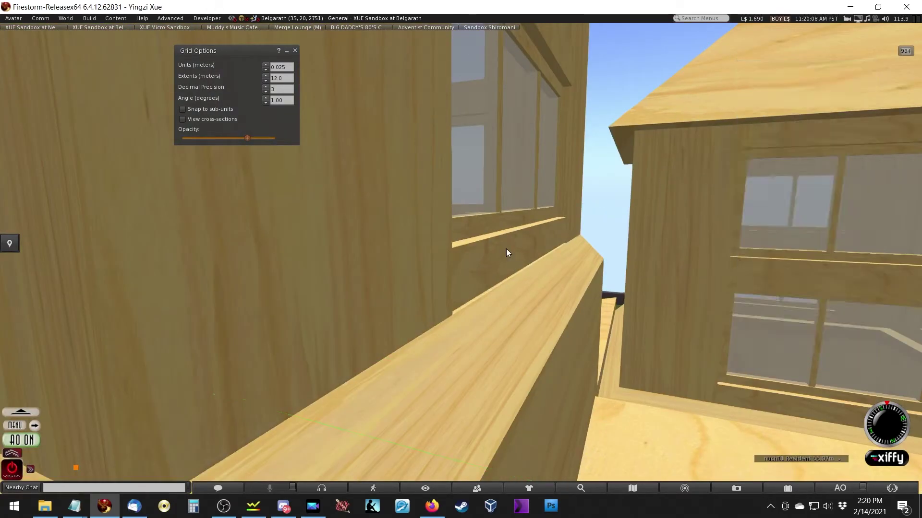
{"action": "left_click", "coordinate": [768, 248]}
{"action": "type", "text": "2758.725"}
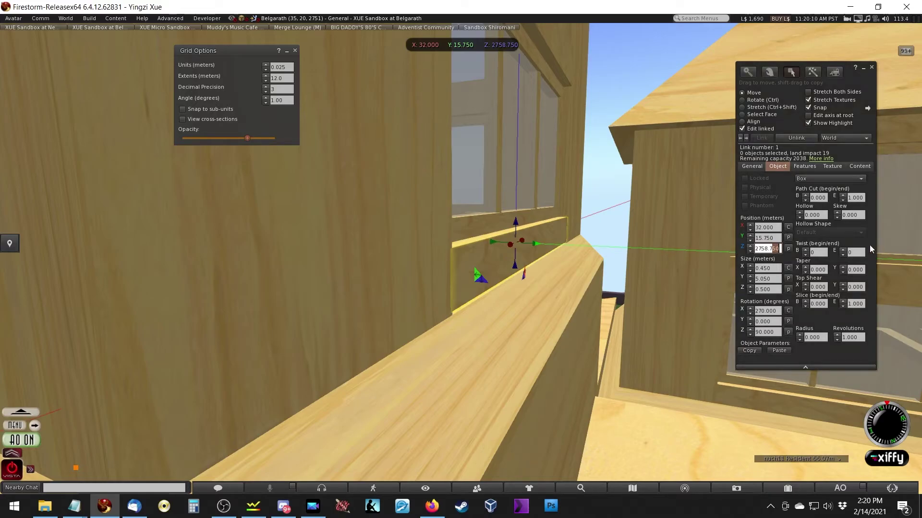
{"action": "key", "text": "Return"}
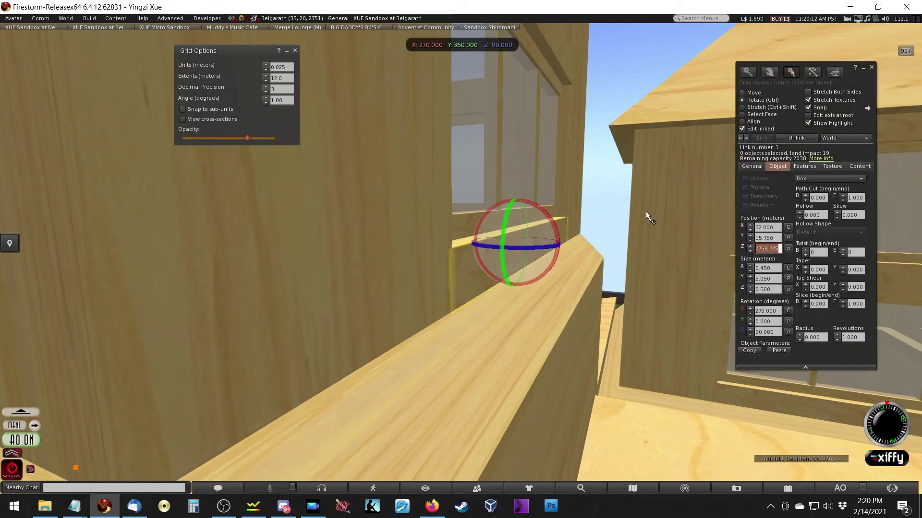
{"action": "key", "text": "ctrl+b"}
Set the matching panel beneath the opposite side window, at Y 7.250, to Z position 2758.725
{"action": "key", "text": "ctrl+3"}
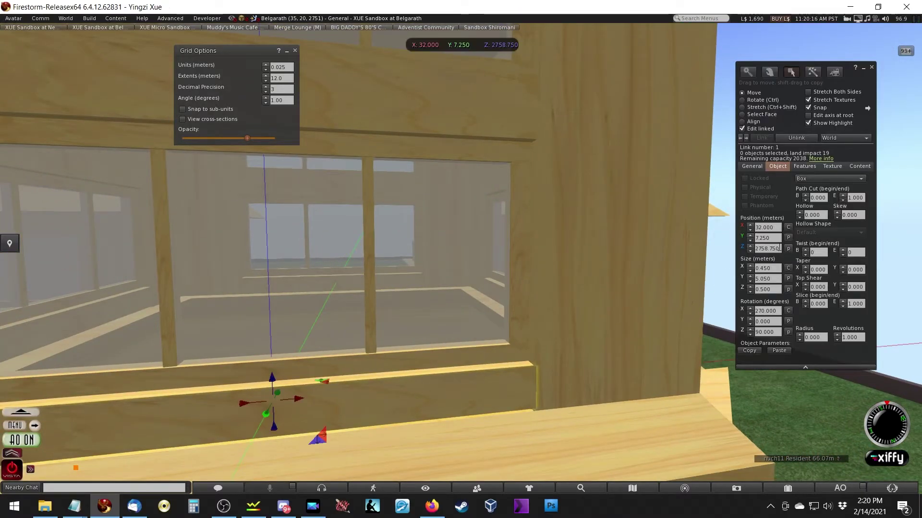
{"action": "key", "text": "Down"}
{"action": "key", "text": "Tab"}
{"action": "key", "text": "ctrl+1"}
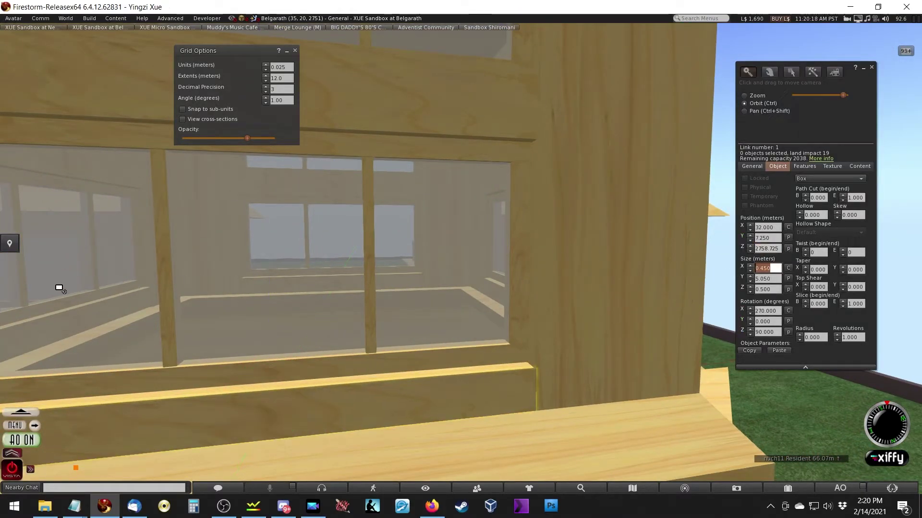
{"action": "key", "text": "ctrl+b"}
Set the panel beneath the central tower's rear window, at X 27.750, to Z position 2758.725
{"action": "key", "text": "ctrl+3"}
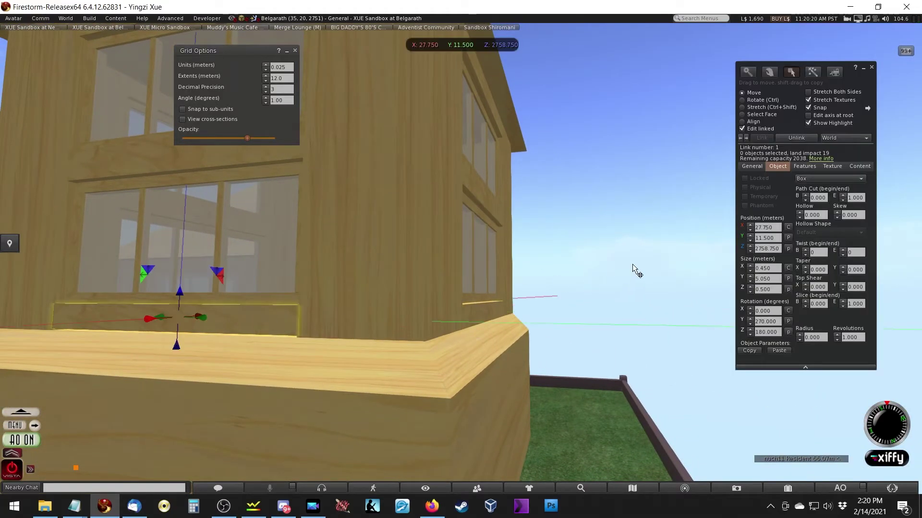
{"action": "left_click", "coordinate": [766, 248]}
{"action": "key", "text": "Down"}
{"action": "key", "text": "Tab"}
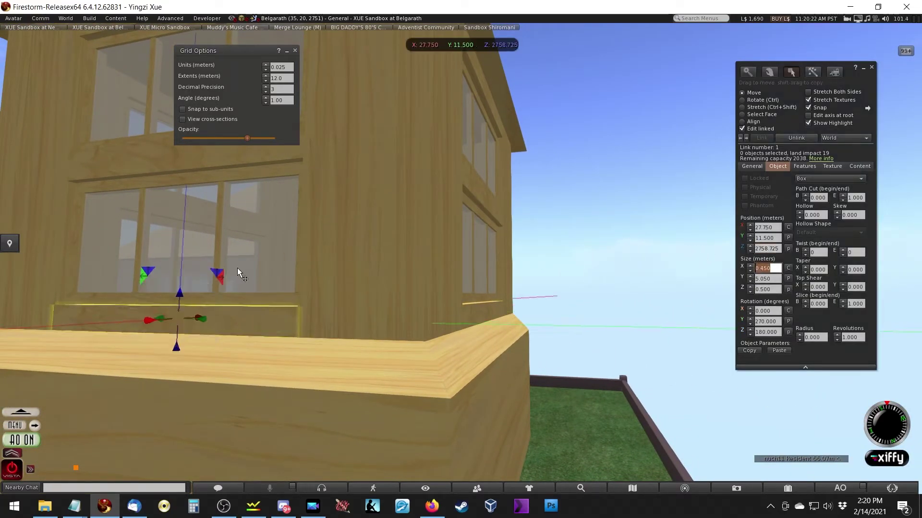
{"action": "key", "text": "ctrl+1"}
{"action": "key", "text": "ctrl+b"}
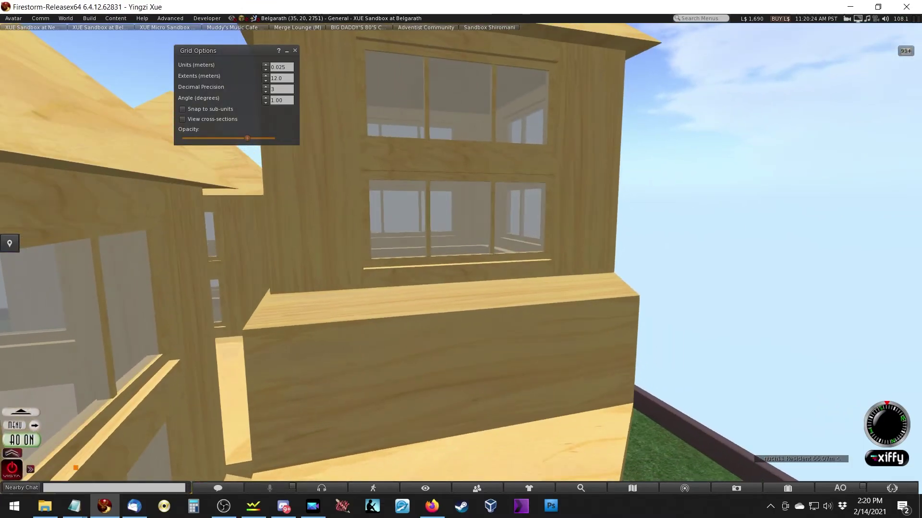
{"action": "key", "text": "ctrl+b"}
{"action": "key", "text": "ctrl+b"}
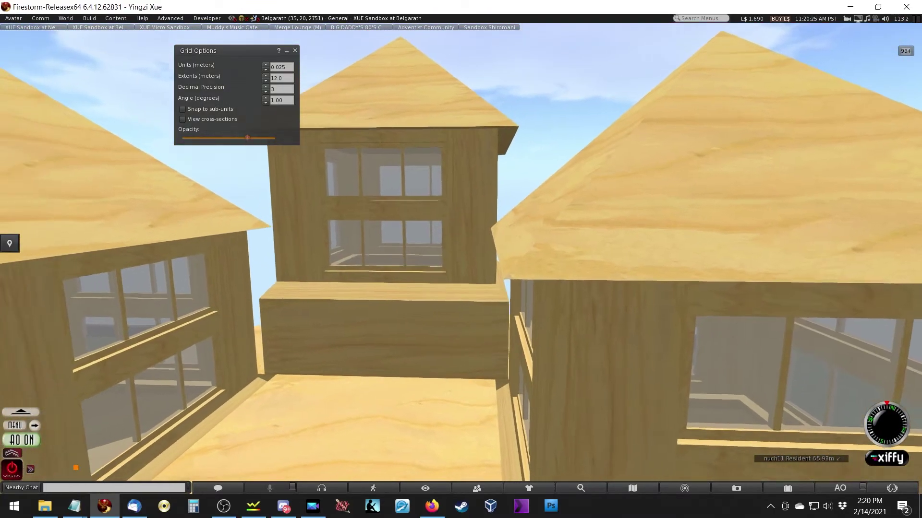
Examine the house inside and out, and compare the central tower ledge's dimensions and taper with those of the side tower's ledge
{"action": "key", "text": "Escape"}
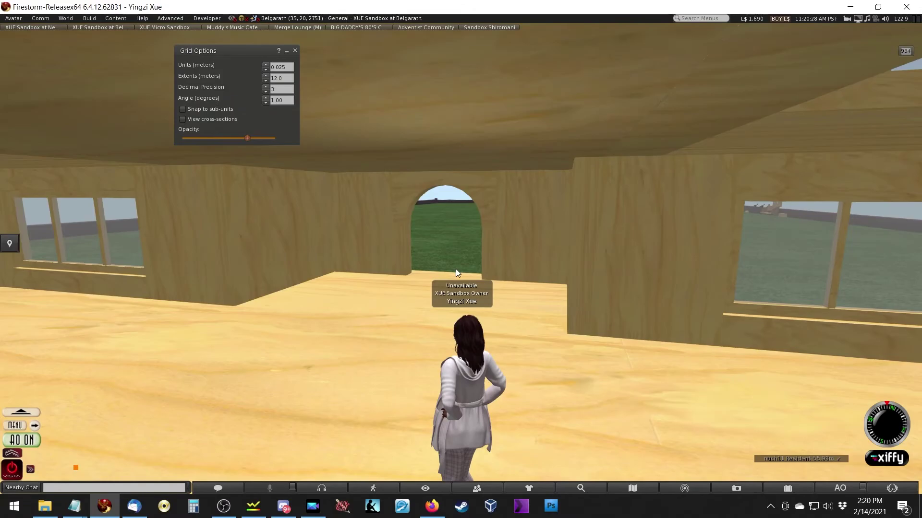
{"action": "left_click_drag", "start_coordinate": [416, 139], "coordinate": [490, 163]}
{"action": "key", "text": "Escape"}
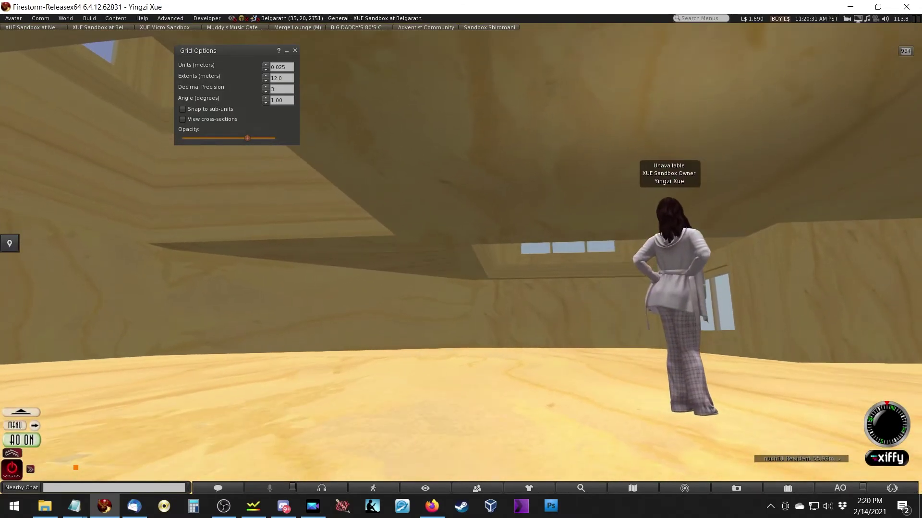
{"action": "scroll", "coordinate": [461, 260], "scroll_direction": "down", "scroll_amount": 10}
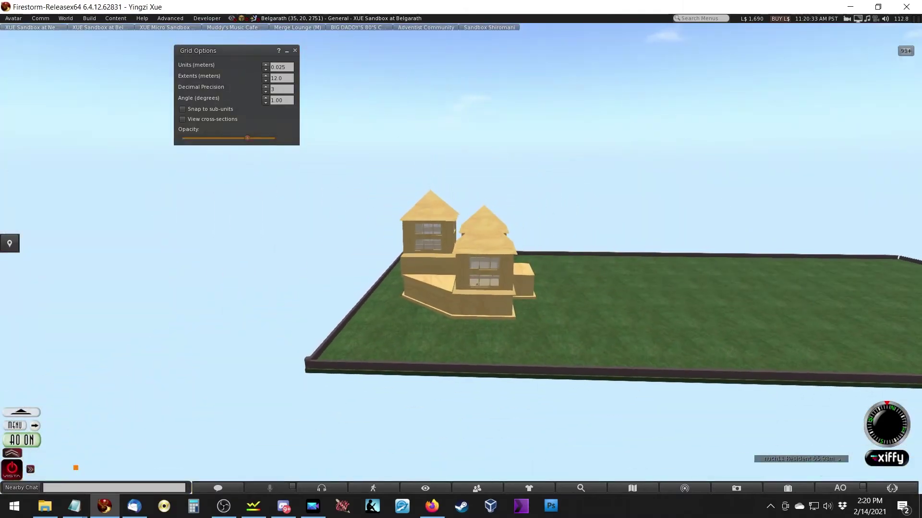
{"action": "scroll", "coordinate": [455, 283], "scroll_direction": "up", "scroll_amount": 6}
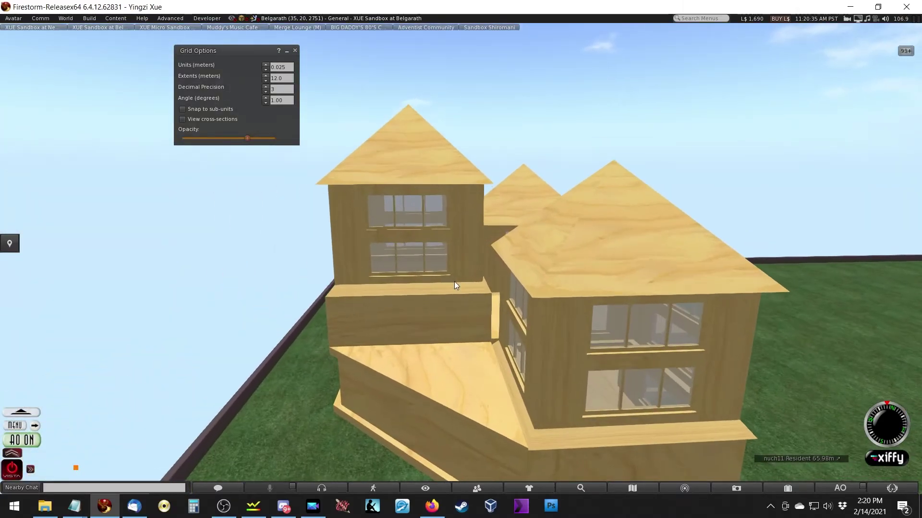
{"action": "right_click", "coordinate": [455, 289]}
{"action": "left_click", "coordinate": [480, 309]}
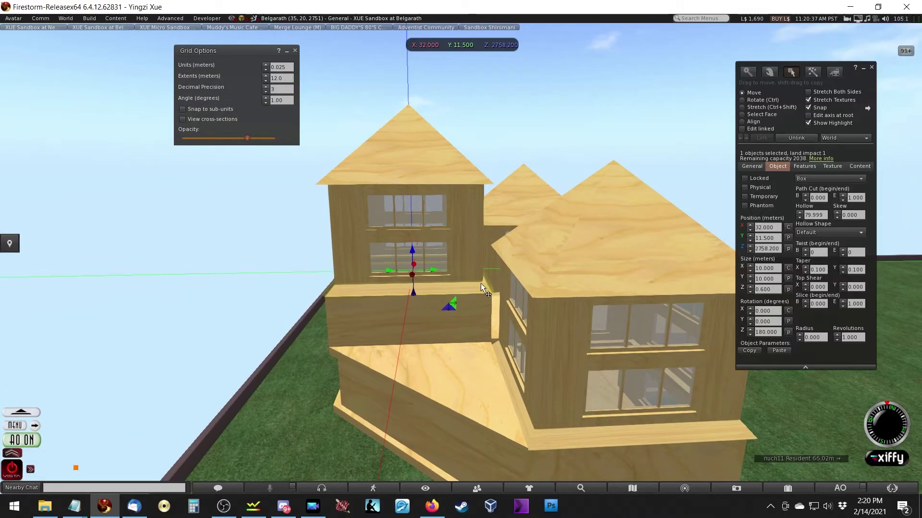
{"action": "left_click", "coordinate": [750, 129]}
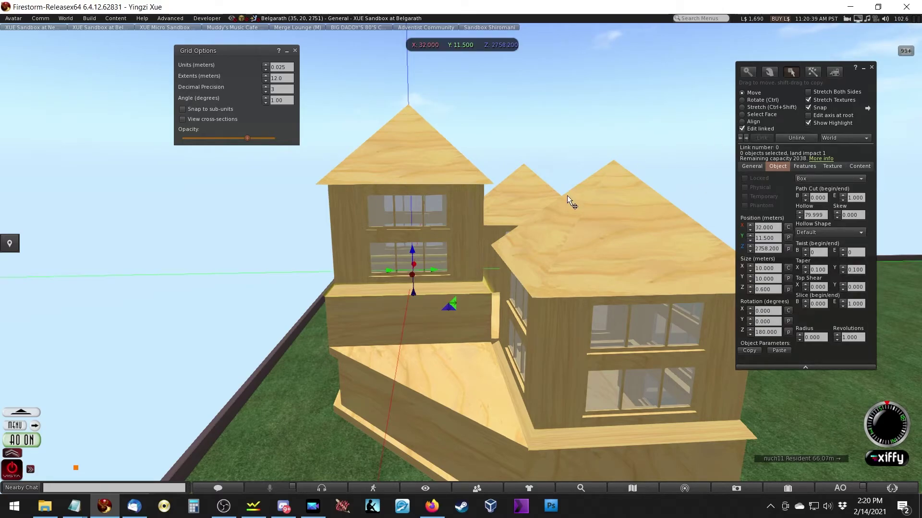
{"action": "left_click", "coordinate": [466, 287]}
{"action": "left_click", "coordinate": [557, 434]}
{"action": "left_click_drag", "start_coordinate": [471, 264], "coordinate": [319, 319], "text": "alt"}
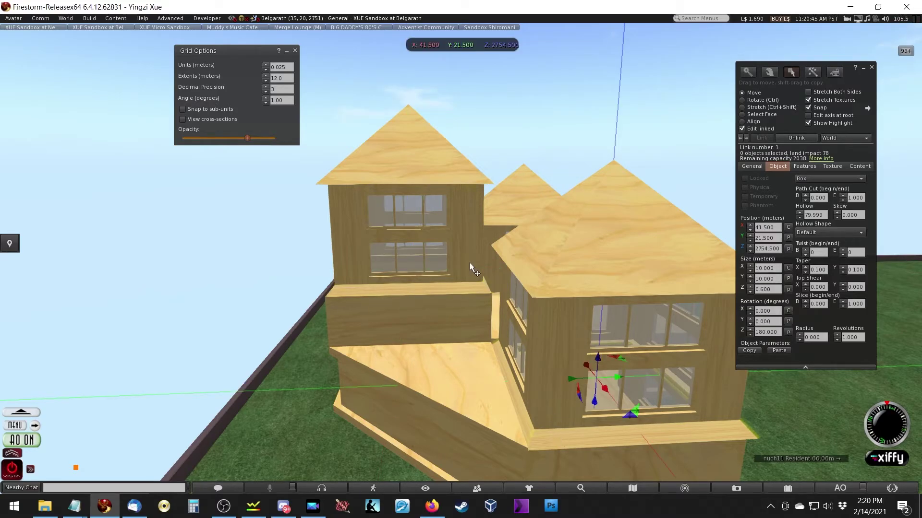
Copy the porch's arch piece straight up above the roof slab, to Z position 2755.700
{"action": "key", "text": "Escape"}
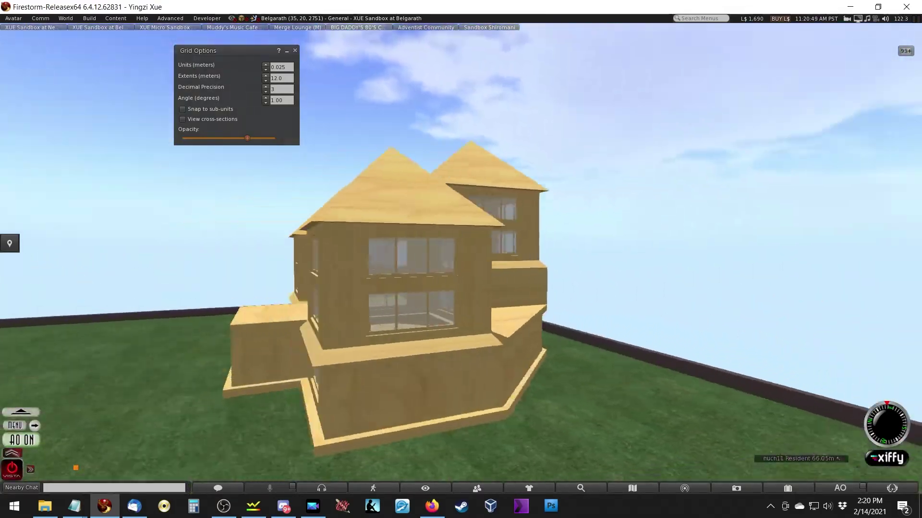
{"action": "key", "text": "ctrl+3"}
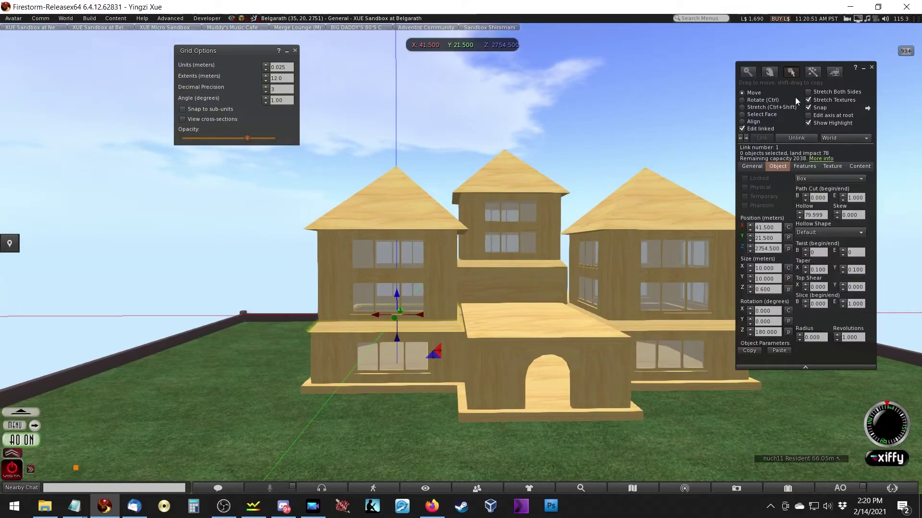
{"action": "left_click", "coordinate": [872, 68]}
{"action": "left_click_drag", "start_coordinate": [562, 325], "coordinate": [424, 247], "text": "alt"}
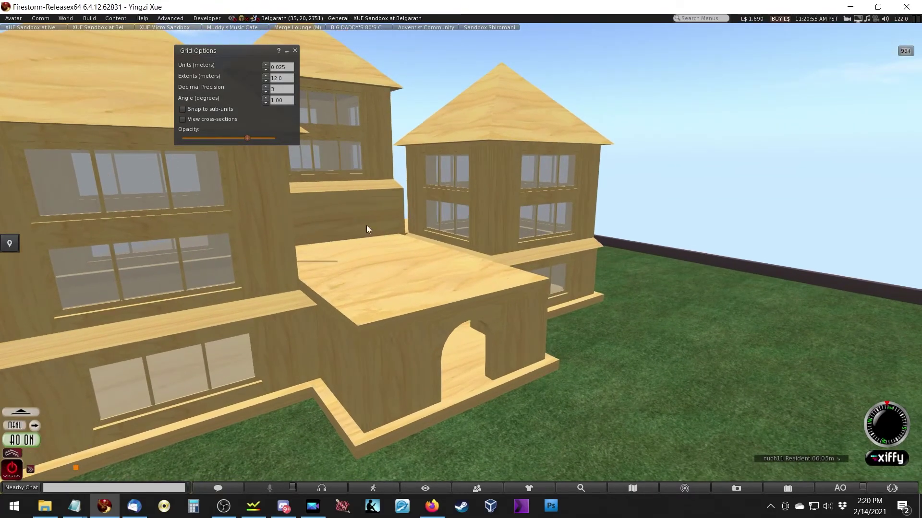
{"action": "left_click_drag", "start_coordinate": [465, 296], "coordinate": [595, 286], "text": "alt"}
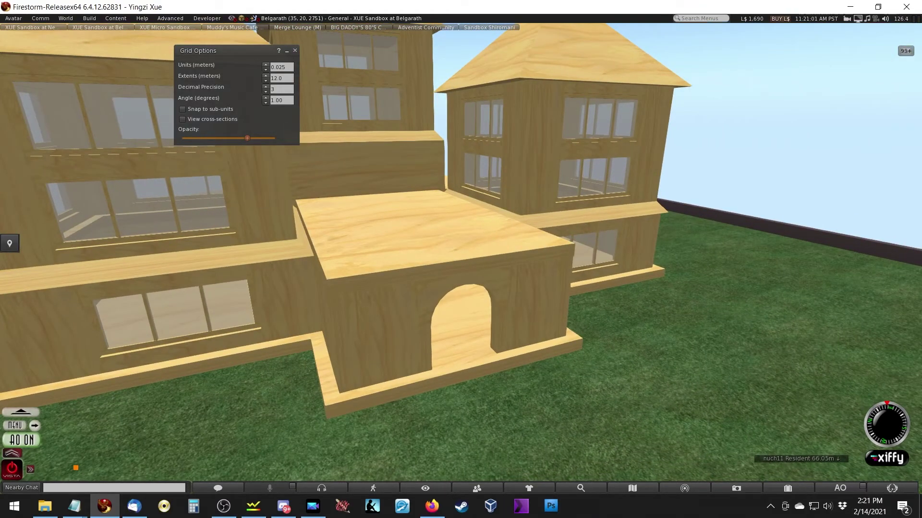
{"action": "left_click_drag", "start_coordinate": [446, 268], "coordinate": [414, 310], "text": "alt"}
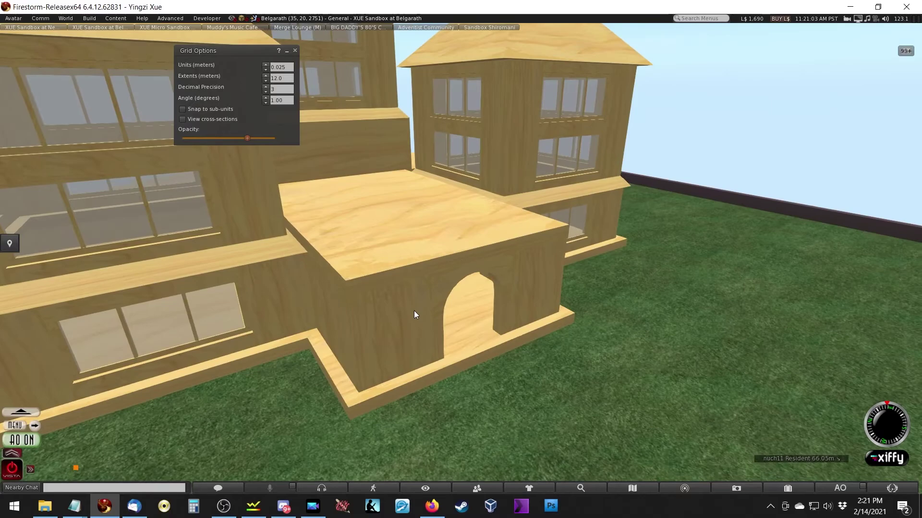
{"action": "right_click", "coordinate": [414, 310]}
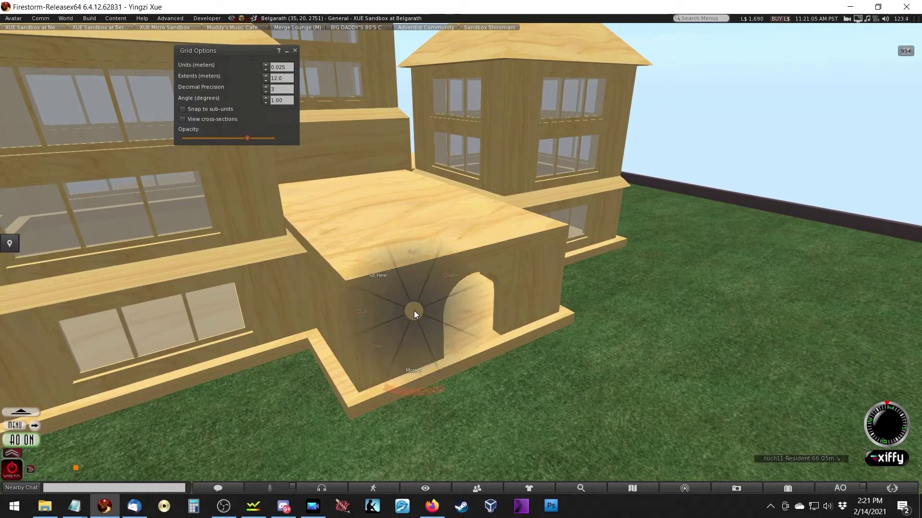
{"action": "right_click", "coordinate": [489, 272]}
{"action": "left_click", "coordinate": [497, 278]}
{"action": "left_click_drag", "start_coordinate": [474, 277], "coordinate": [578, 223], "text": "shift"}
Set the copied arch piece's hollow to 0 and its Z size to 0.2 m
{"action": "double_click", "coordinate": [814, 215]}
{"action": "type", "text": "0"}
{"action": "key", "text": "Tab"}
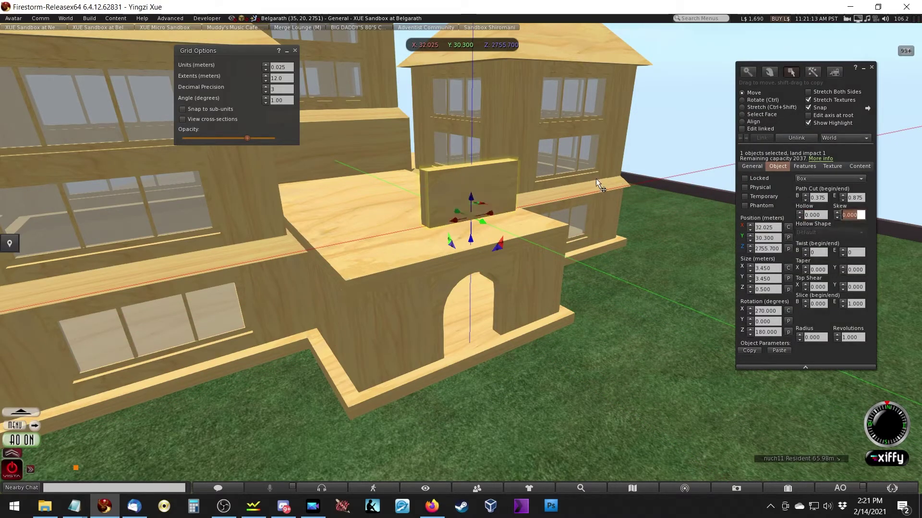
{"action": "double_click", "coordinate": [766, 289]}
{"action": "type", "text": "0.2"}
{"action": "key", "text": "Return"}
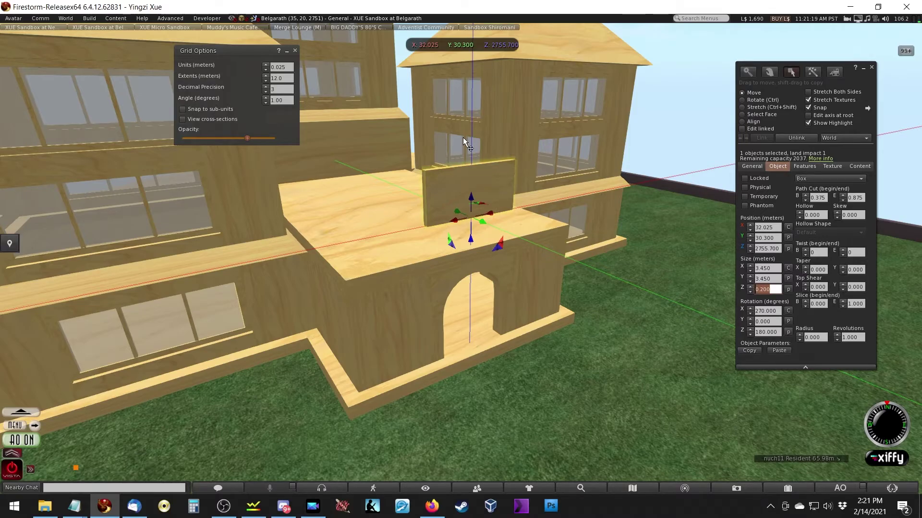
Resize the copied panel to 1.6 m in X and 0.9 m in Y
{"action": "left_click_drag", "start_coordinate": [575, 222], "coordinate": [460, 258], "text": "alt"}
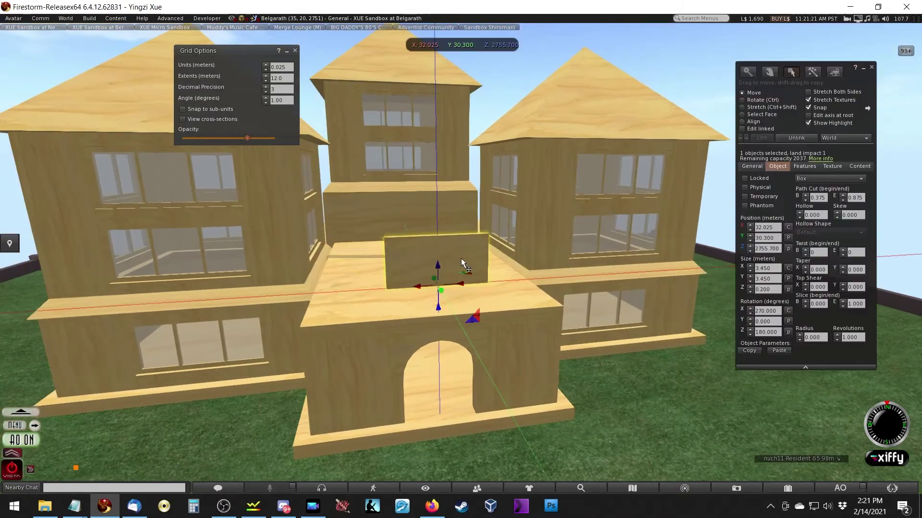
{"action": "double_click", "coordinate": [766, 268]}
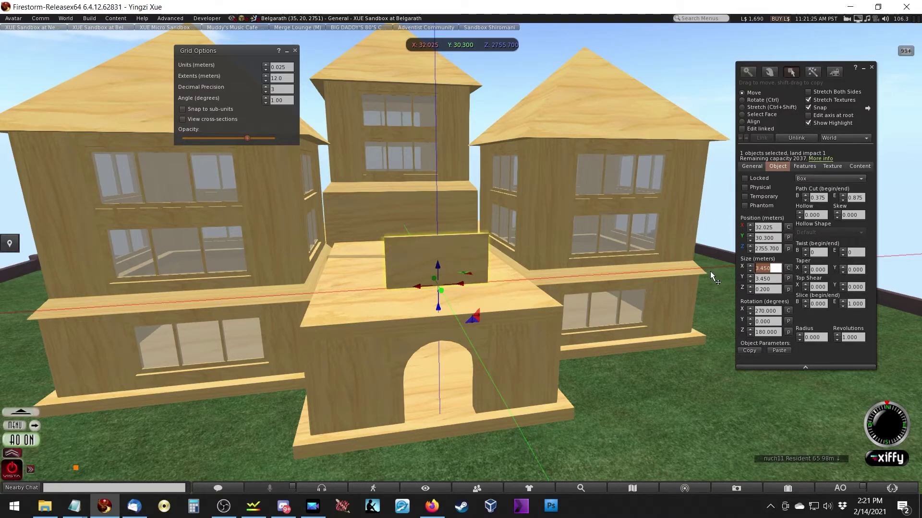
{"action": "type", "text": "1.6"}
{"action": "key", "text": "Tab"}
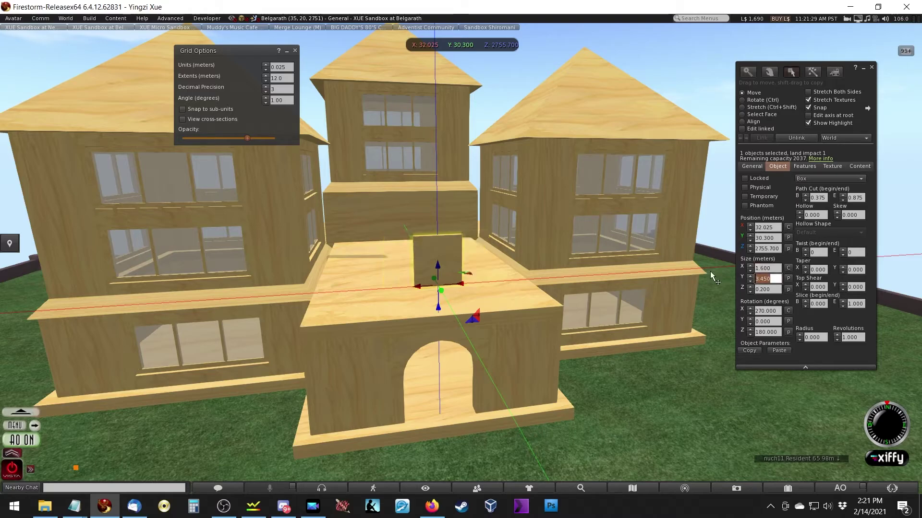
{"action": "type", "text": ".9"}
{"action": "key", "text": "Return"}
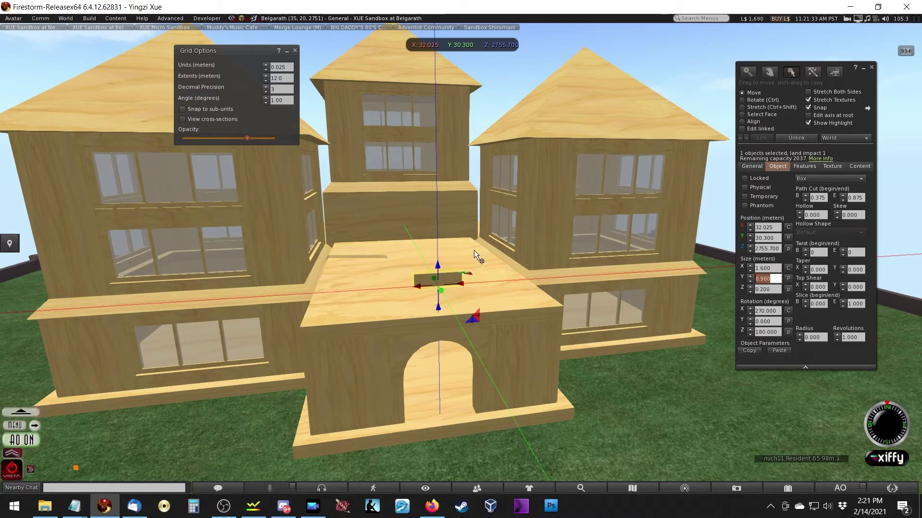
Raise the small panel above the porch roof slab to Z position 2755.800
{"action": "left_click_drag", "start_coordinate": [437, 266], "coordinate": [476, 281]}
{"action": "left_click", "coordinate": [477, 281], "text": "alt"}
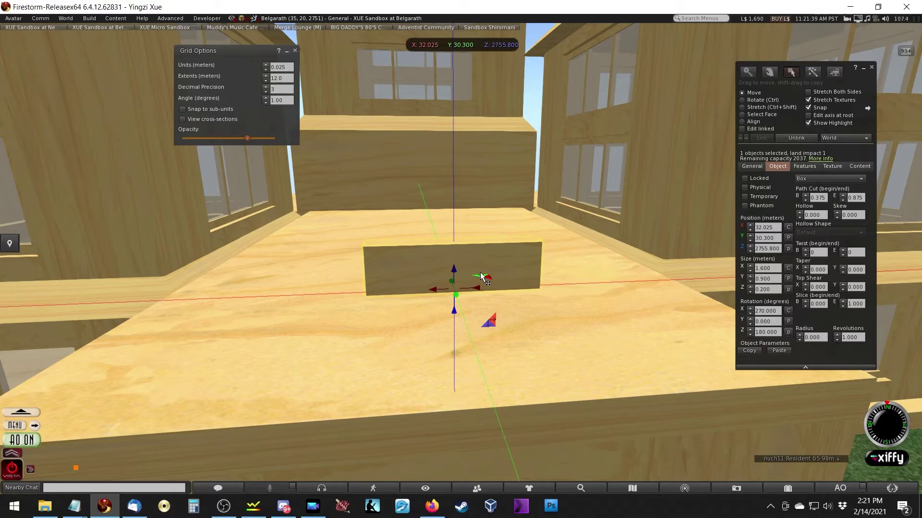
{"action": "key", "text": "Escape"}
{"action": "left_click", "coordinate": [460, 252], "text": "alt"}
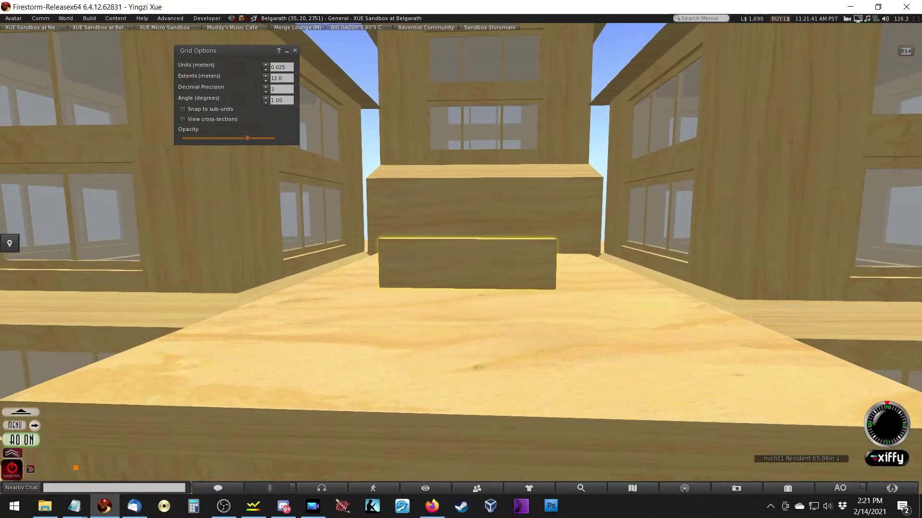
{"action": "left_click", "coordinate": [460, 253]}
Restore the small panel to a full box by setting its path cut to begin at 0 and end at 1
{"action": "left_click", "coordinate": [768, 268]}
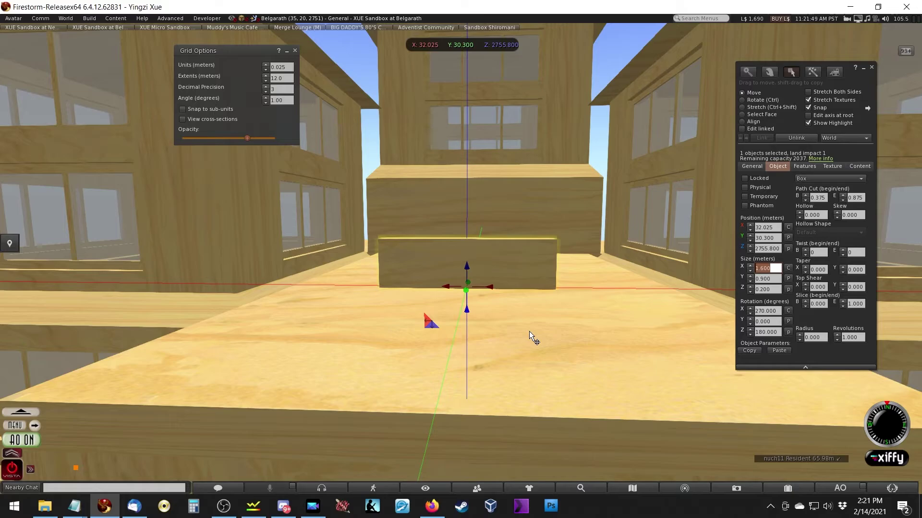
{"action": "left_click", "coordinate": [771, 279]}
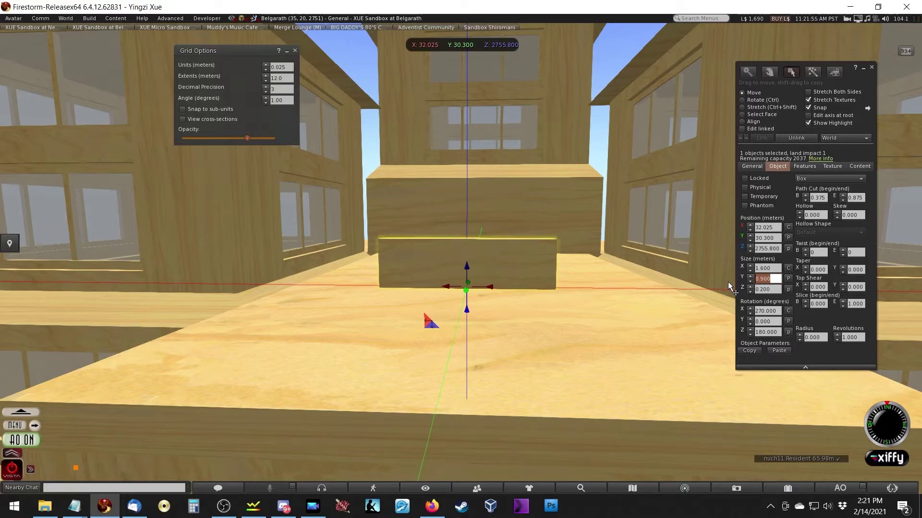
{"action": "left_click", "coordinate": [816, 198]}
{"action": "type", "text": "0"}
{"action": "key", "text": "Tab"}
{"action": "type", "text": "1"}
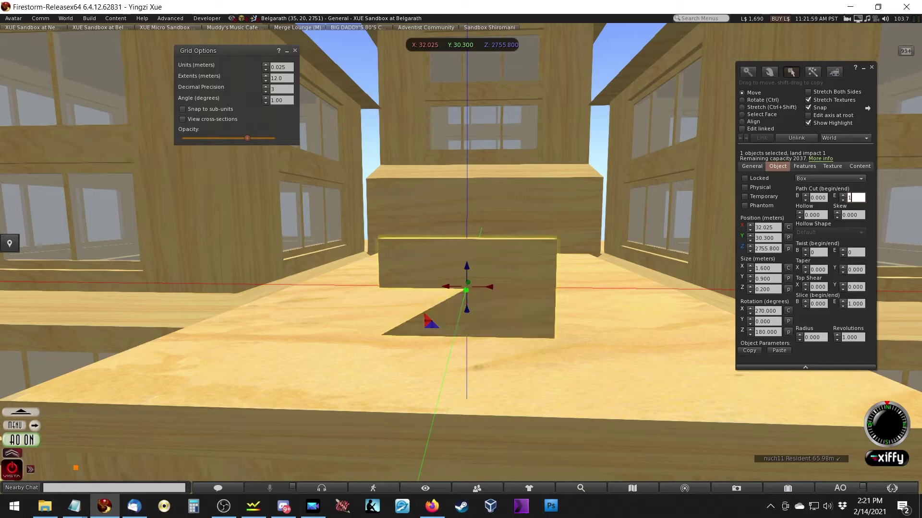
{"action": "key", "text": "Tab"}
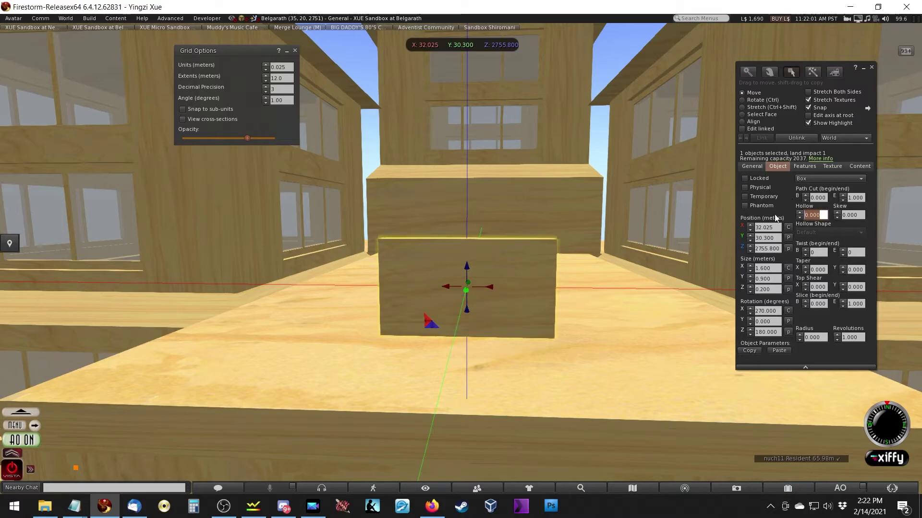
Shift the arch piece over the porch doorway to X position 32.000
{"action": "key", "text": "Escape"}
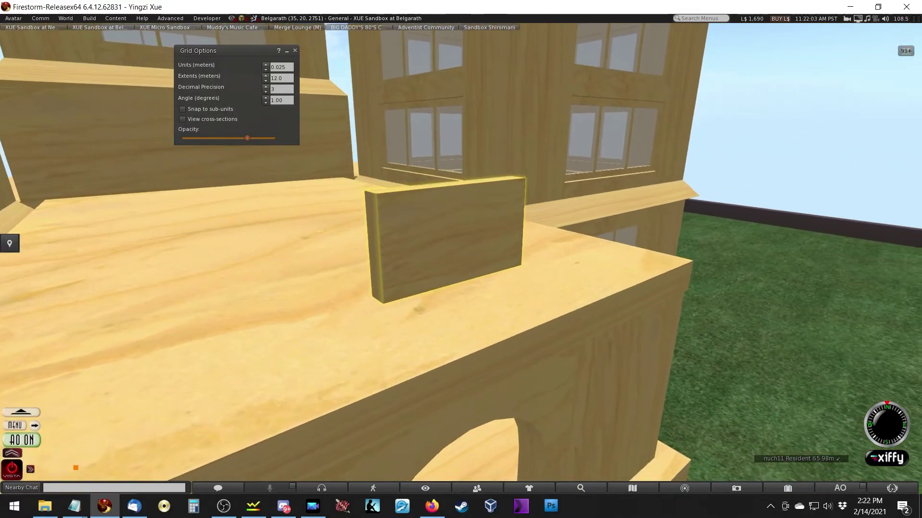
{"action": "key", "text": "ctrl+3"}
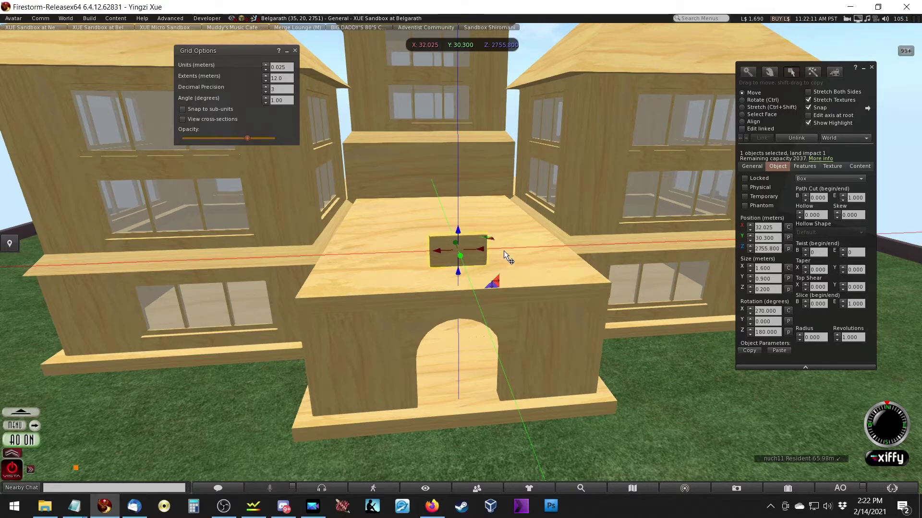
{"action": "left_click_drag", "start_coordinate": [478, 250], "coordinate": [459, 305]}
{"action": "left_click", "coordinate": [456, 312]}
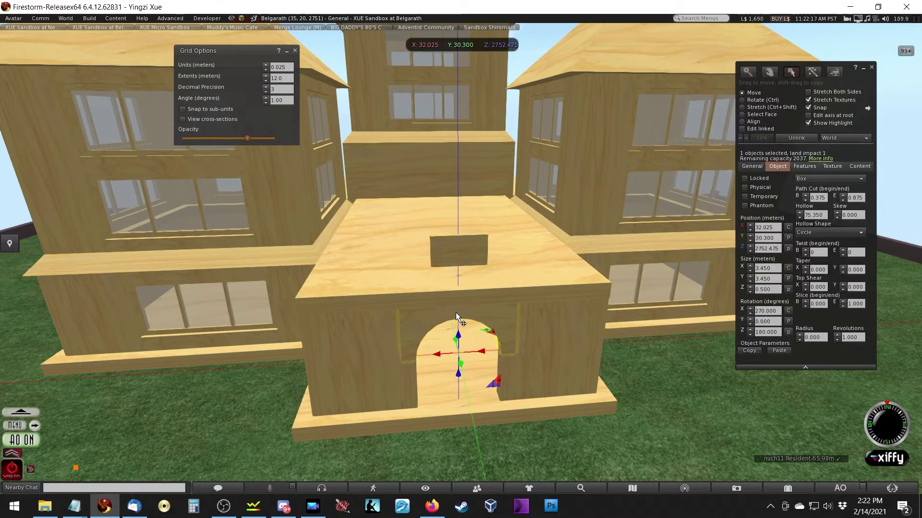
{"action": "left_click", "coordinate": [458, 310], "text": "alt"}
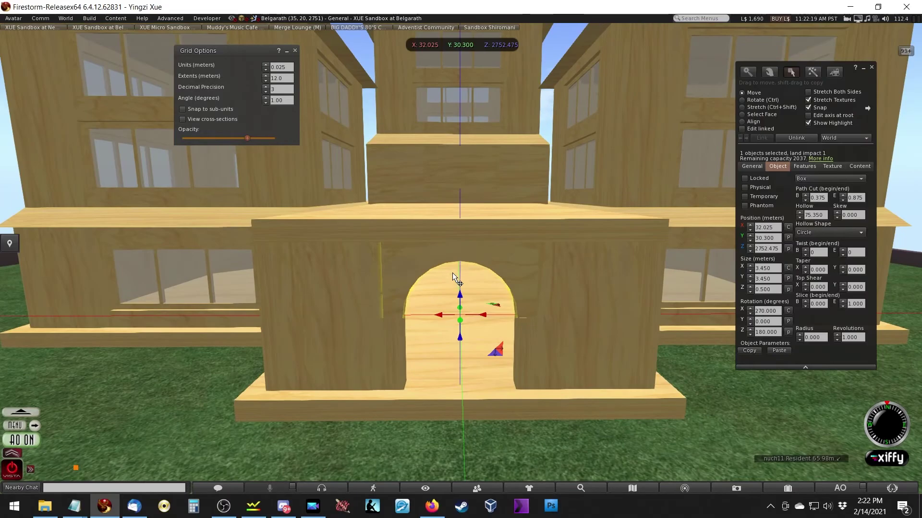
{"action": "left_click_drag", "start_coordinate": [485, 314], "coordinate": [460, 373]}
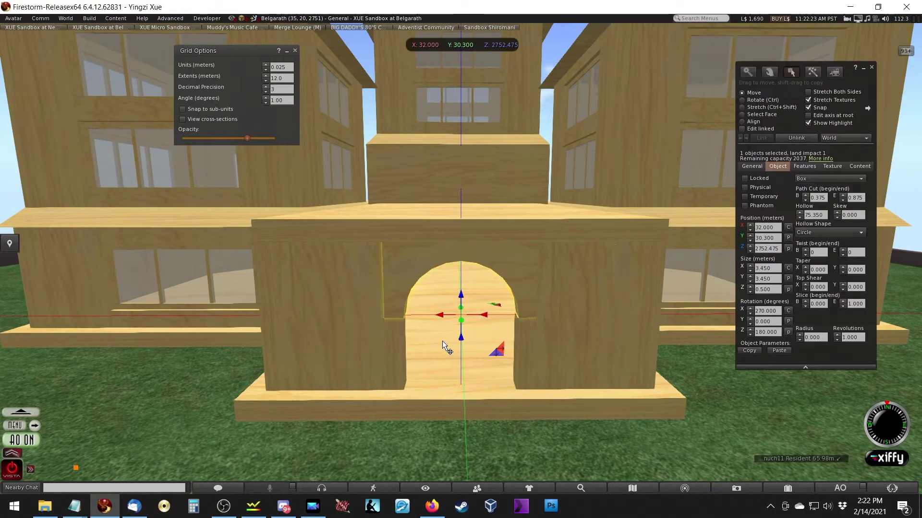
Check the doorway's side blocks against the arch piece from close up
{"action": "key", "text": "Escape"}
{"action": "left_click_drag", "start_coordinate": [481, 251], "coordinate": [481, 252], "text": "alt"}
{"action": "left_click", "coordinate": [443, 319]}
{"action": "left_click_drag", "start_coordinate": [498, 349], "coordinate": [423, 422]}
{"action": "key", "text": "Escape"}
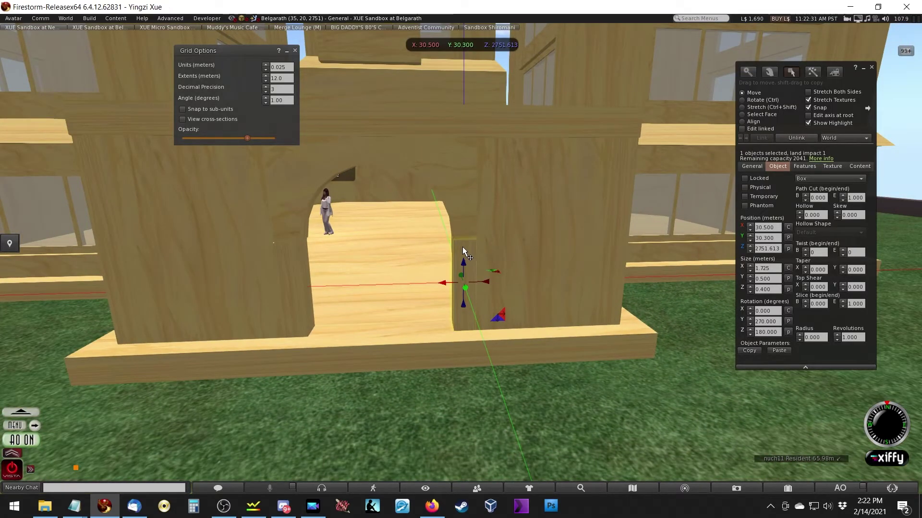
{"action": "left_click_drag", "start_coordinate": [462, 248], "coordinate": [294, 282]}
{"action": "key", "text": "ctrl+z"}
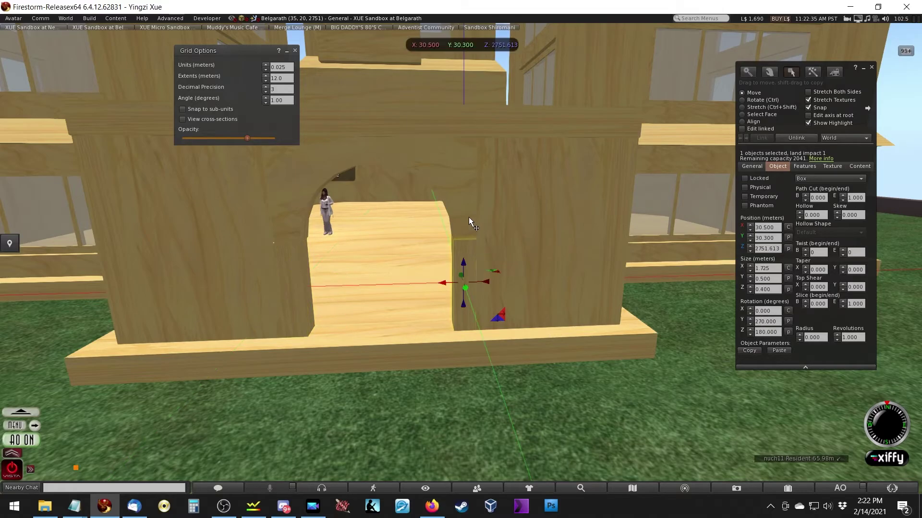
{"action": "key", "text": "Escape"}
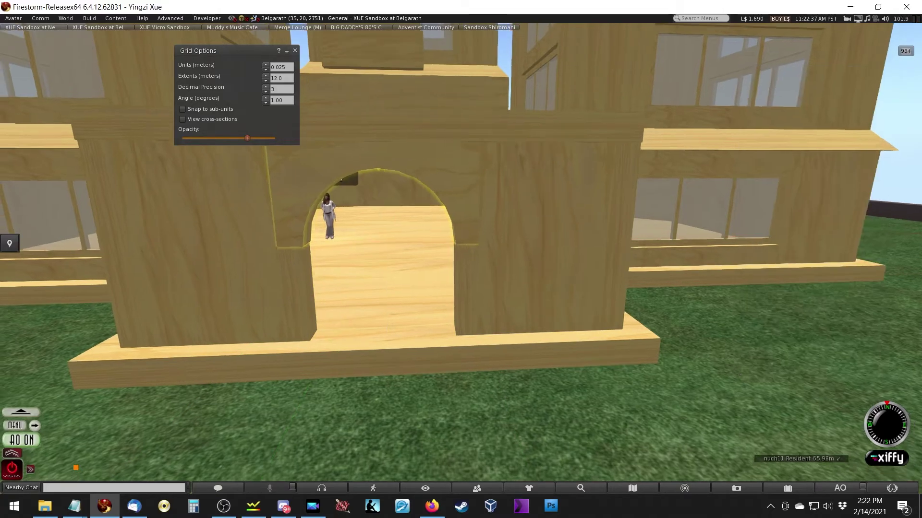
Align the small panel above the porch to X 32.000, then stretch it to 5.000 by 2.812 by 0.625 m
{"action": "left_click", "coordinate": [461, 259]}
{"action": "left_click", "coordinate": [438, 200]}
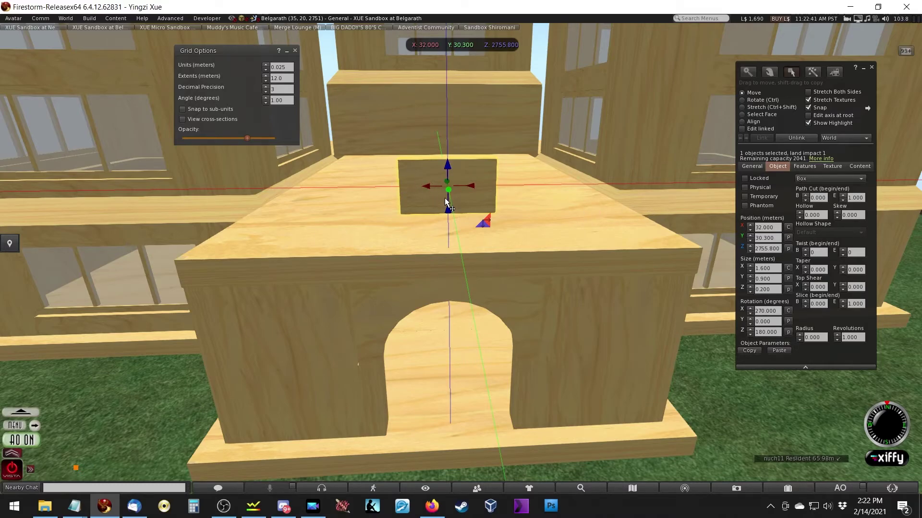
{"action": "left_click_drag", "start_coordinate": [432, 181], "coordinate": [388, 361], "text": "alt"}
{"action": "key", "text": "ctrl+shift"}
{"action": "key", "text": "ctrl+z"}
{"action": "left_click", "coordinate": [461, 252], "text": "alt"}
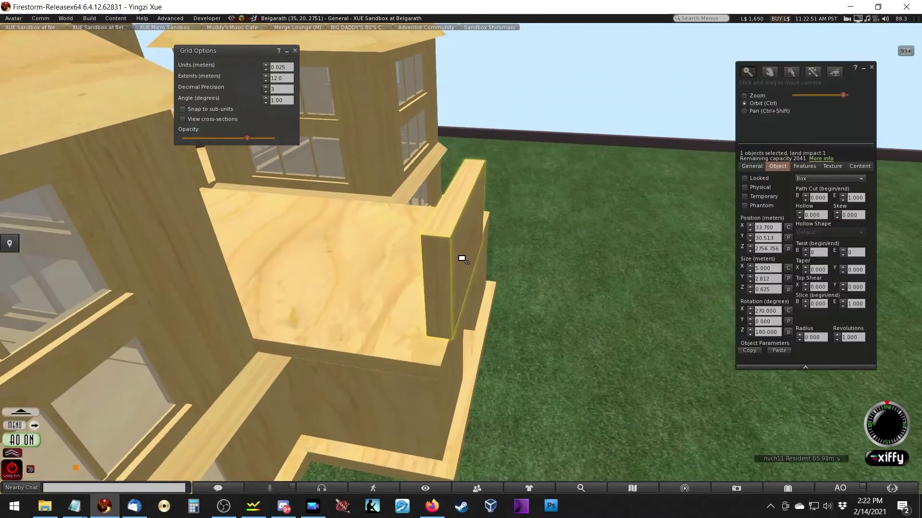
Thin the enlarged panel above the porch to 0.200 m, leaving its face at the front of the slab
{"action": "key", "text": "Escape"}
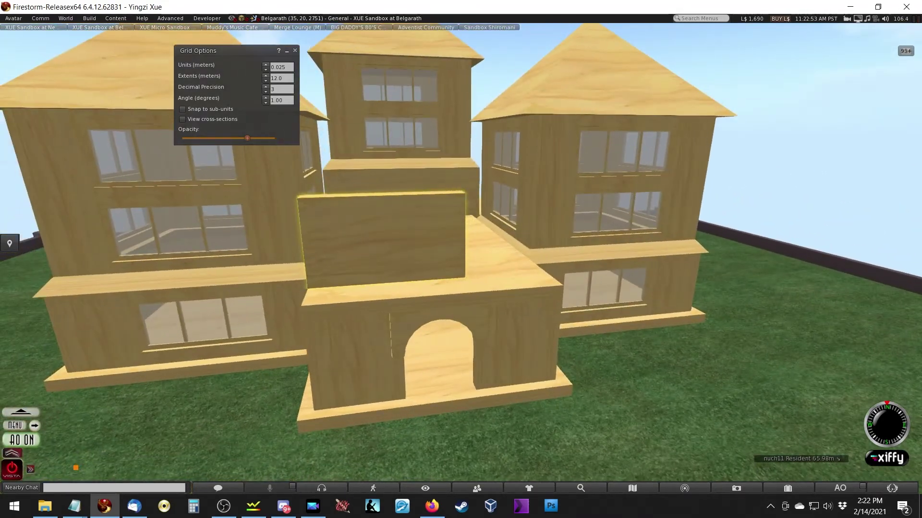
{"action": "left_click", "coordinate": [446, 259], "text": "alt"}
{"action": "left_click_drag", "start_coordinate": [425, 260], "coordinate": [447, 328], "text": "ctrl+shift"}
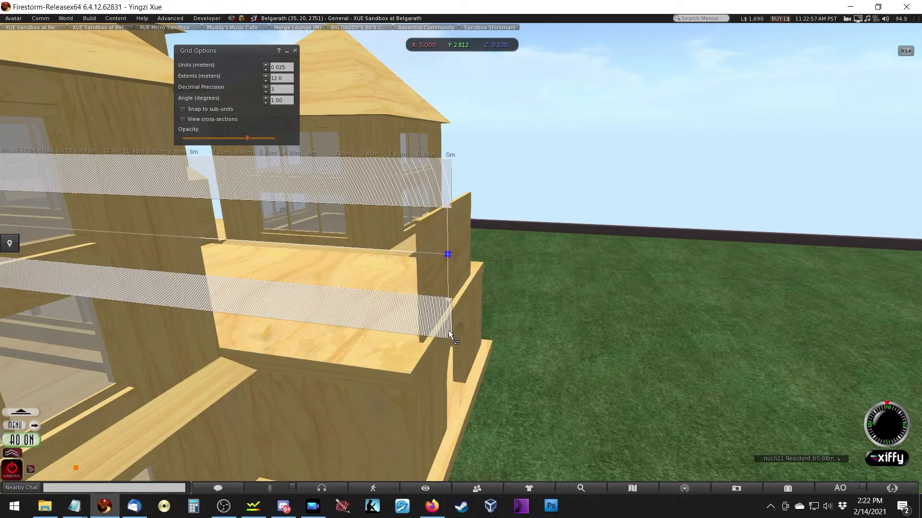
{"action": "key", "text": "Escape"}
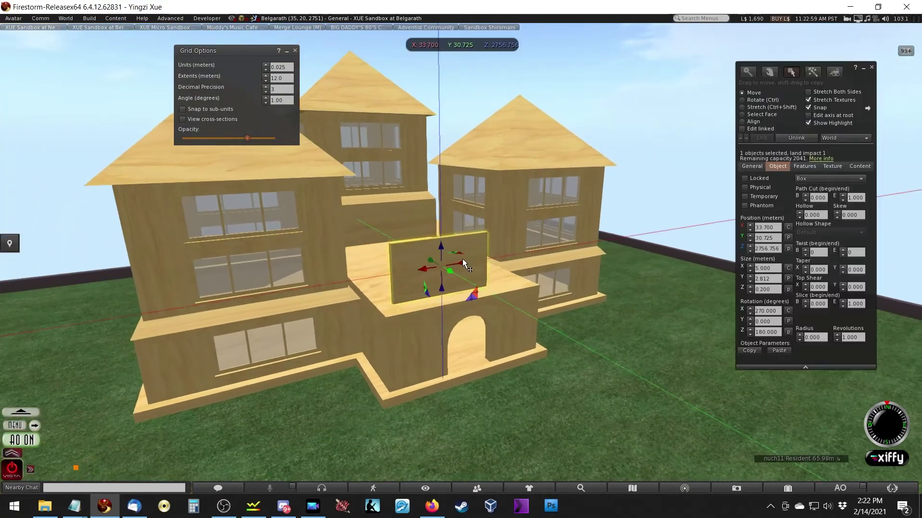
Move the thin panel to X 32.000, Y 30.700, Z 2755.800, centred over the porch's front edge
{"action": "left_click_drag", "start_coordinate": [461, 262], "coordinate": [472, 321]}
{"action": "key", "text": "Escape"}
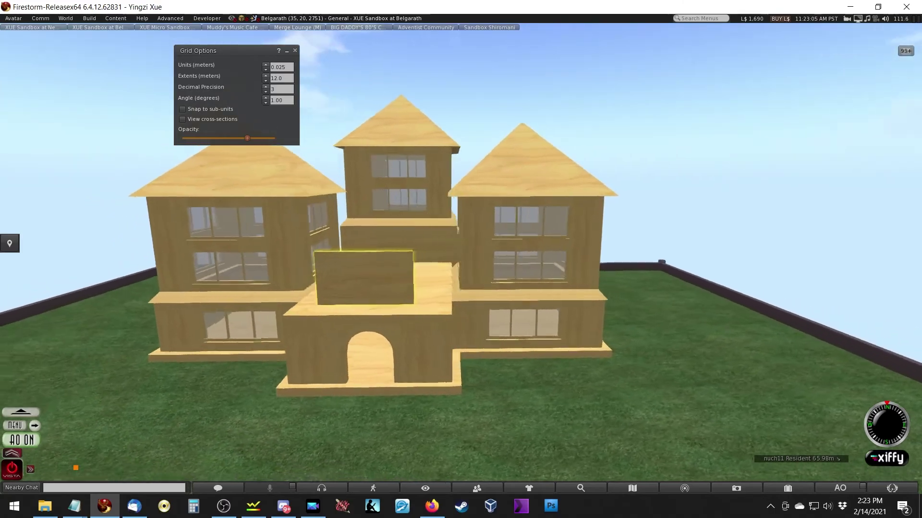
{"action": "key", "text": "ctrl+3"}
{"action": "key", "text": "Escape"}
{"action": "scroll", "coordinate": [341, 257], "scroll_direction": "up", "scroll_amount": 5}
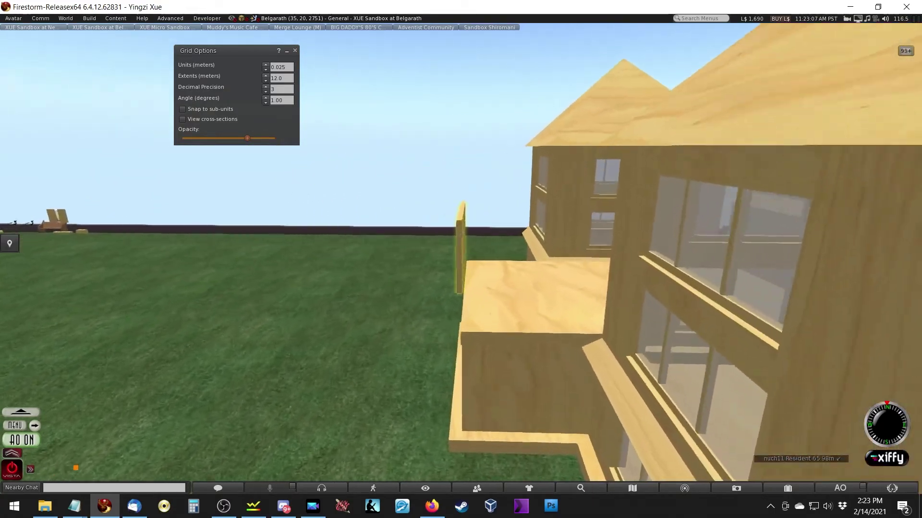
{"action": "key", "text": "ctrl+alt+Left"}
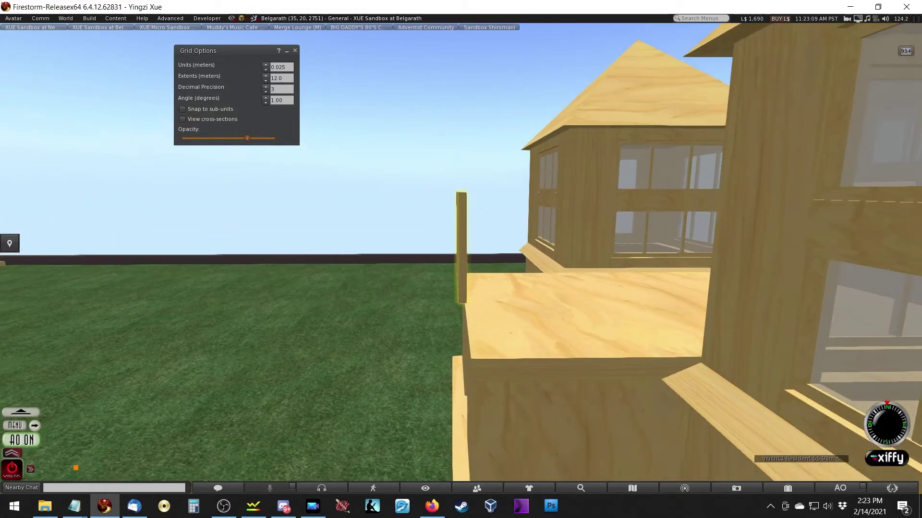
{"action": "key", "text": "ctrl+alt+Left"}
{"action": "key", "text": "ctrl+3"}
{"action": "left_click_drag", "start_coordinate": [459, 222], "coordinate": [399, 282]}
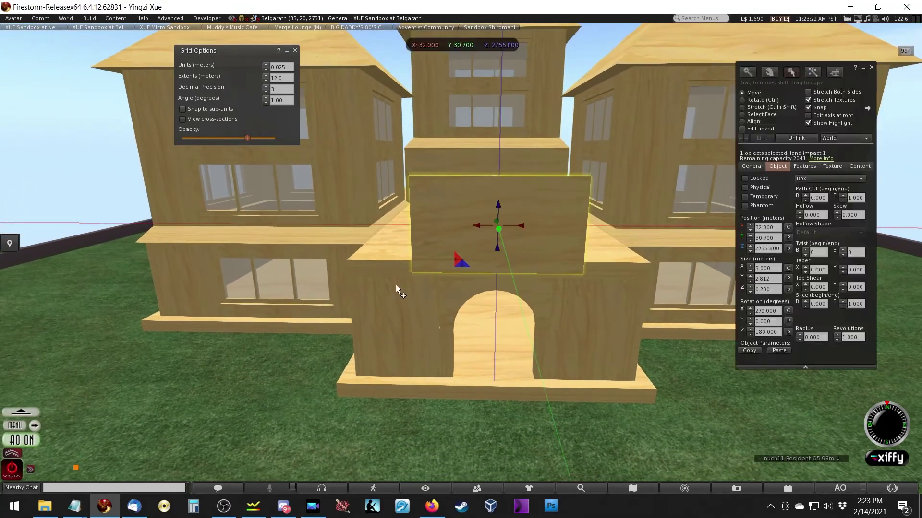
Compare the two blocks flanking the doorway and set the left block's Z size to 0.400 m to match the right one
{"action": "left_click", "coordinate": [456, 325], "text": "alt"}
{"action": "left_click", "coordinate": [456, 256]}
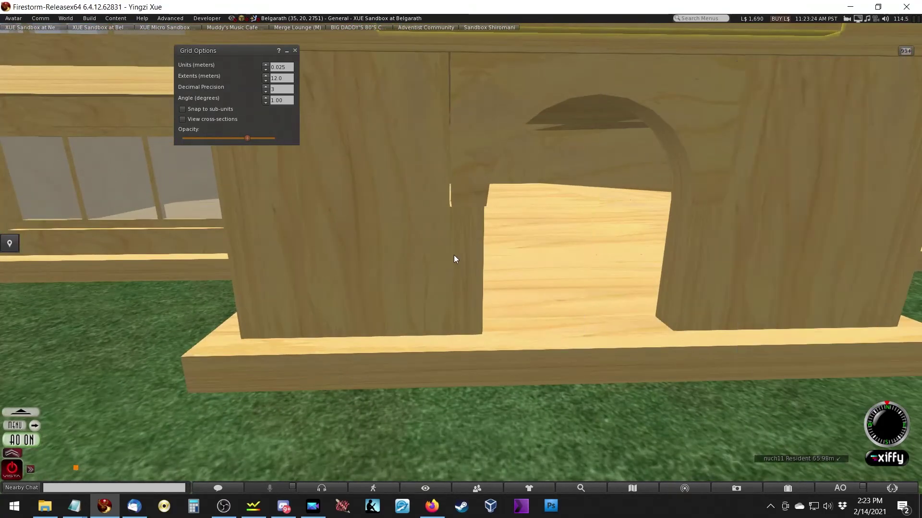
{"action": "left_click_drag", "start_coordinate": [480, 261], "coordinate": [462, 252]}
{"action": "left_click_drag", "start_coordinate": [464, 283], "coordinate": [471, 328]}
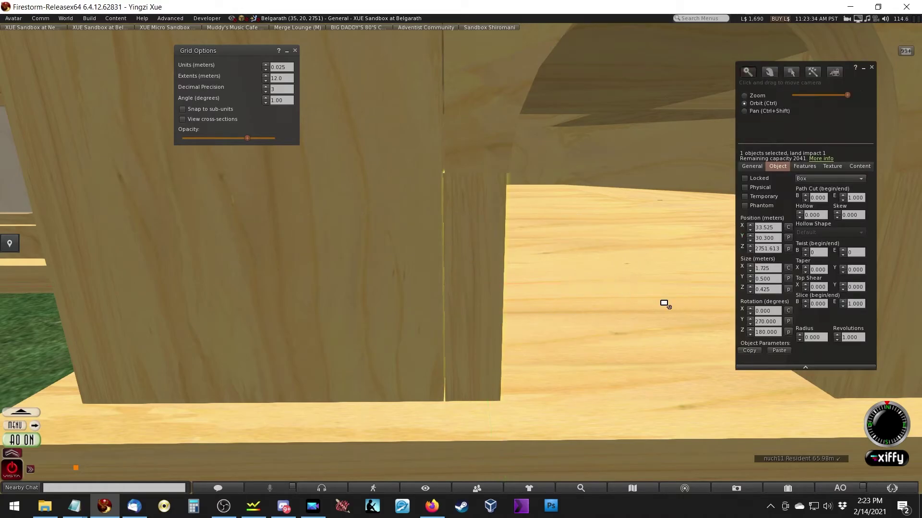
{"action": "key", "text": "Escape"}
{"action": "left_click", "coordinate": [528, 238]}
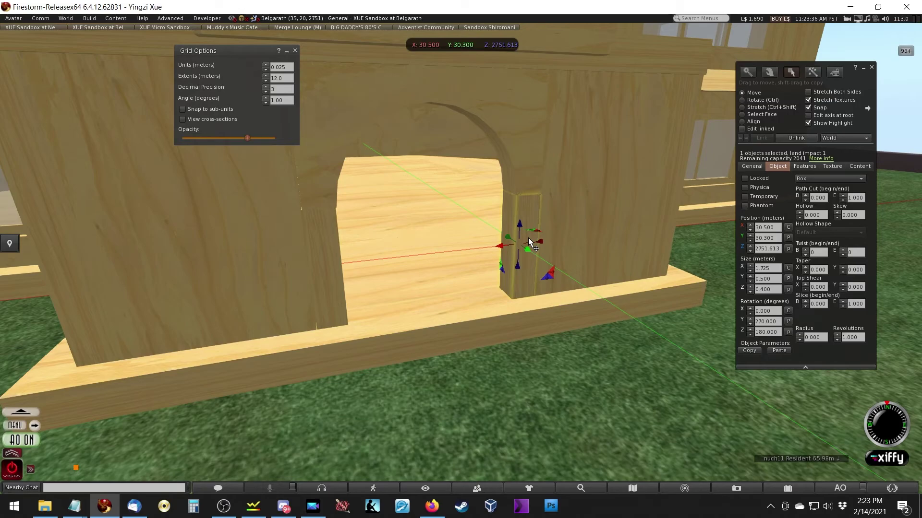
{"action": "left_click", "coordinate": [353, 262]}
{"action": "left_click", "coordinate": [526, 246]}
{"action": "left_click", "coordinate": [329, 263]}
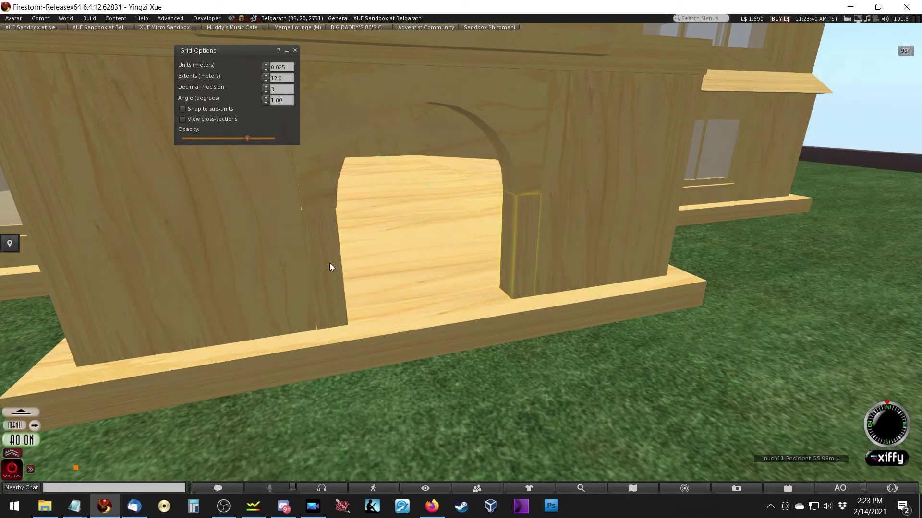
{"action": "left_click_drag", "start_coordinate": [765, 288], "coordinate": [848, 289]}
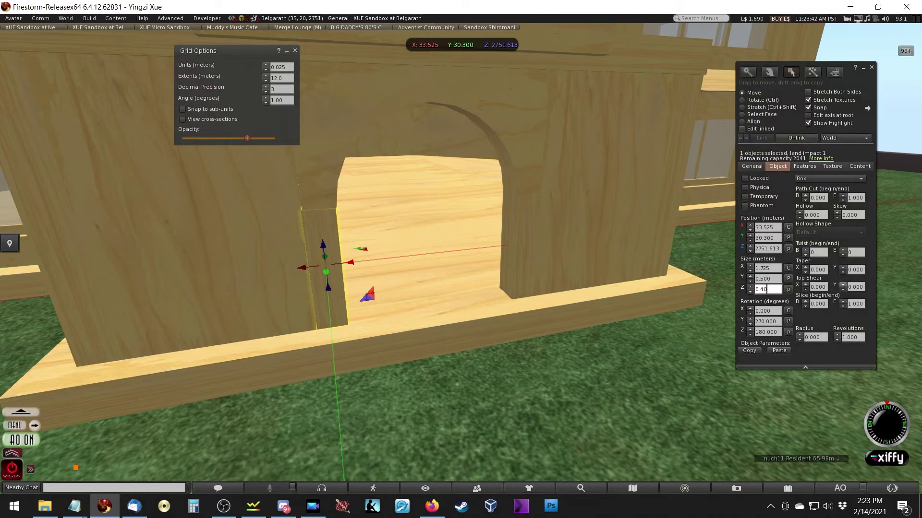
{"action": "type", "text": "0"}
{"action": "key", "text": "Tab"}
Inspect the gap beside the left doorway block, then select both front wall panels together to check their common centre
{"action": "left_click", "coordinate": [368, 240], "text": "alt"}
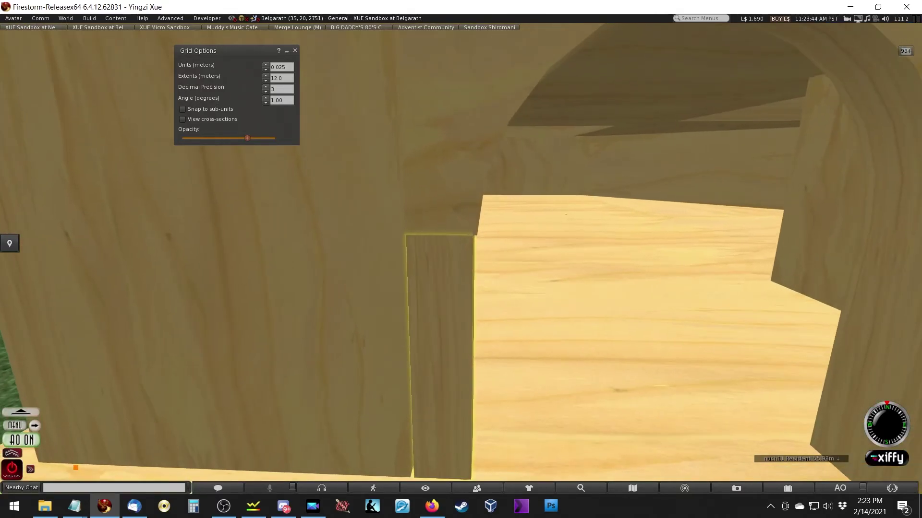
{"action": "left_click_drag", "start_coordinate": [468, 352], "coordinate": [449, 401]}
{"action": "key", "text": "Escape"}
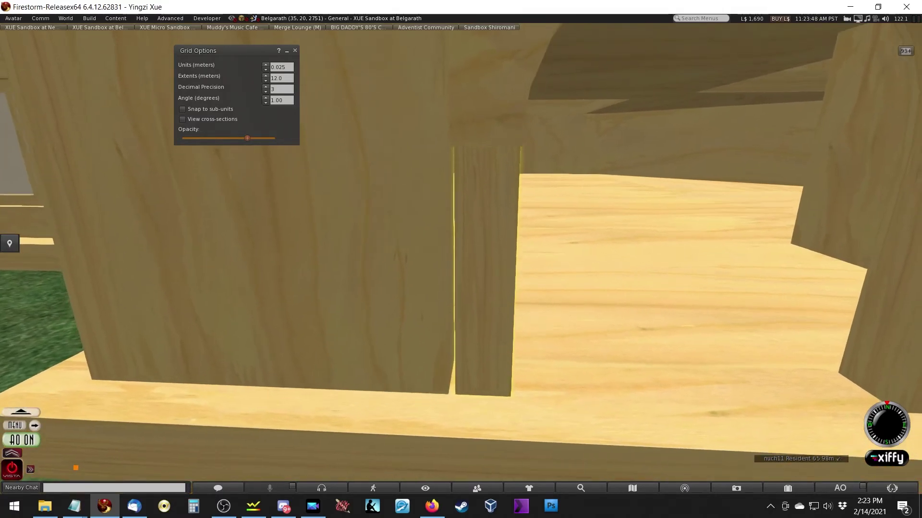
{"action": "left_click", "coordinate": [459, 259]}
{"action": "key", "text": "ctrl"}
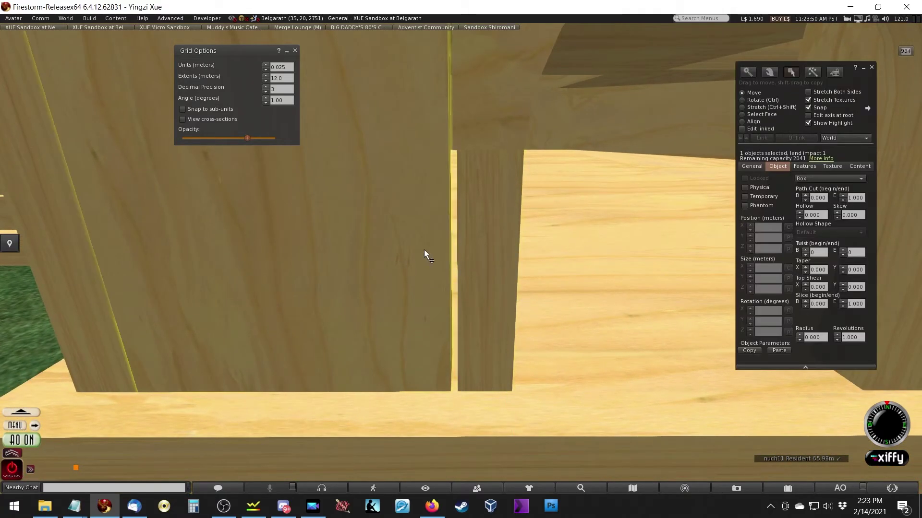
{"action": "left_click_drag", "start_coordinate": [660, 246], "coordinate": [217, 265]}
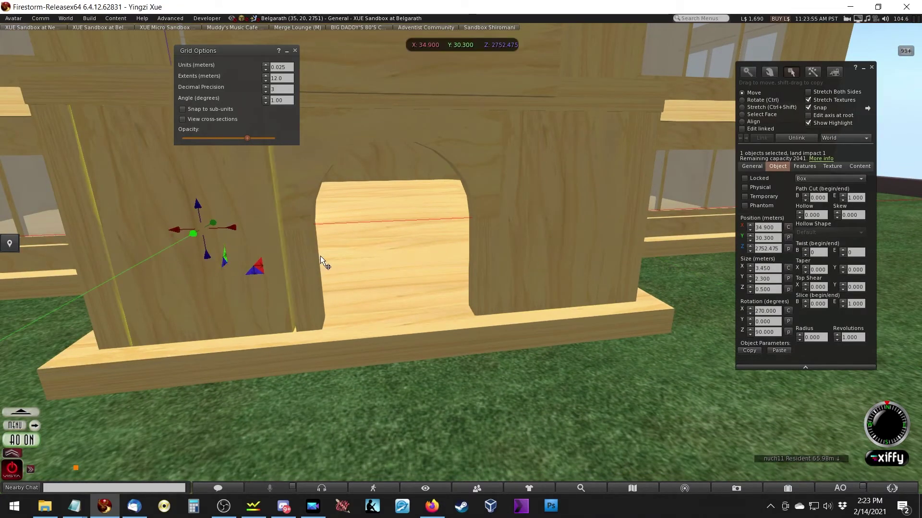
{"action": "left_click_drag", "start_coordinate": [315, 172], "coordinate": [538, 209]}
{"action": "left_click", "coordinate": [234, 228], "text": "shift"}
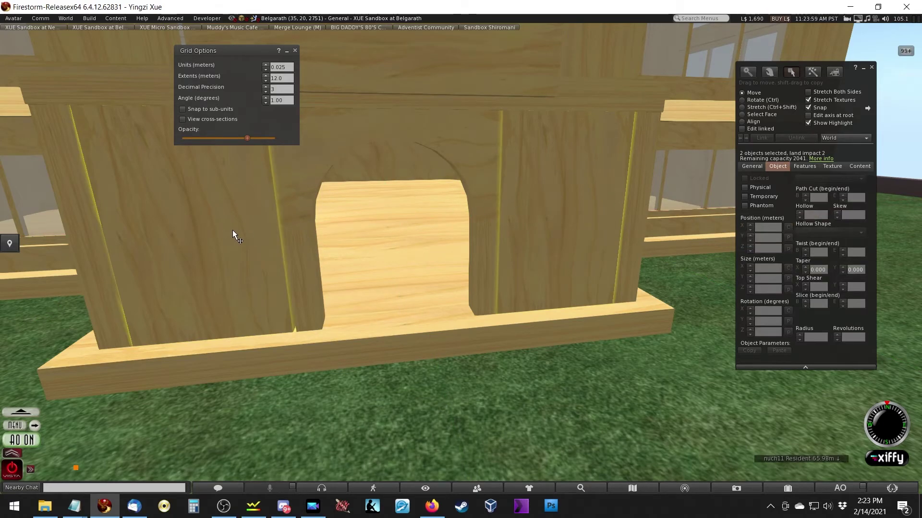
{"action": "key", "text": "ctrl+shift"}
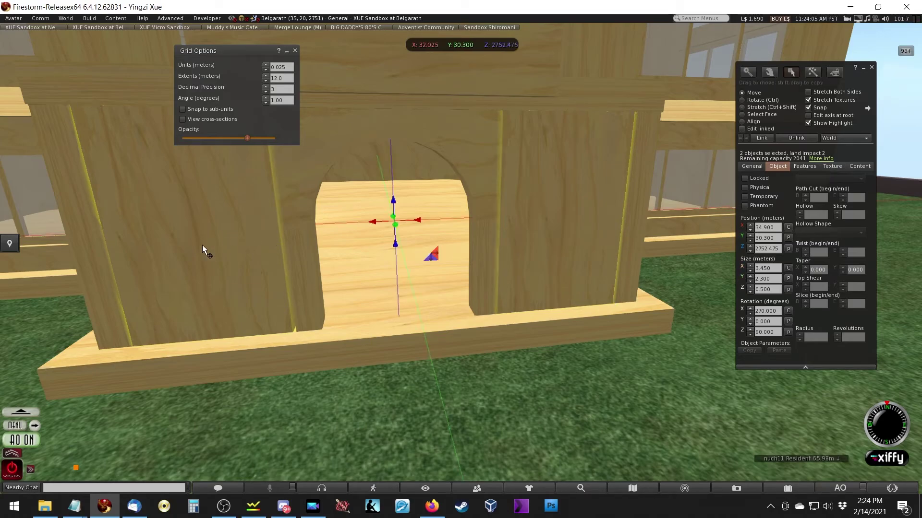
{"action": "key", "text": "Escape"}
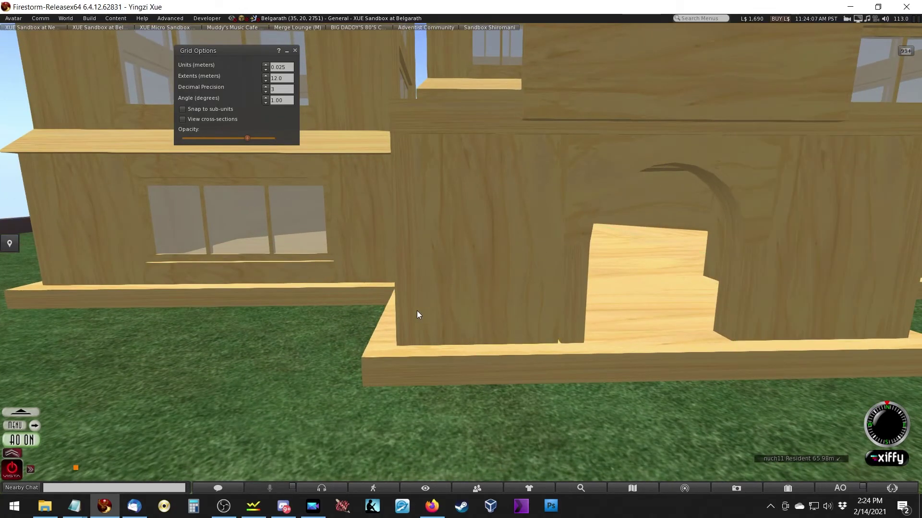
Check the porch's left side wall and left front panel, examining their joints with the doorway from several angles
{"action": "left_click", "coordinate": [417, 311]}
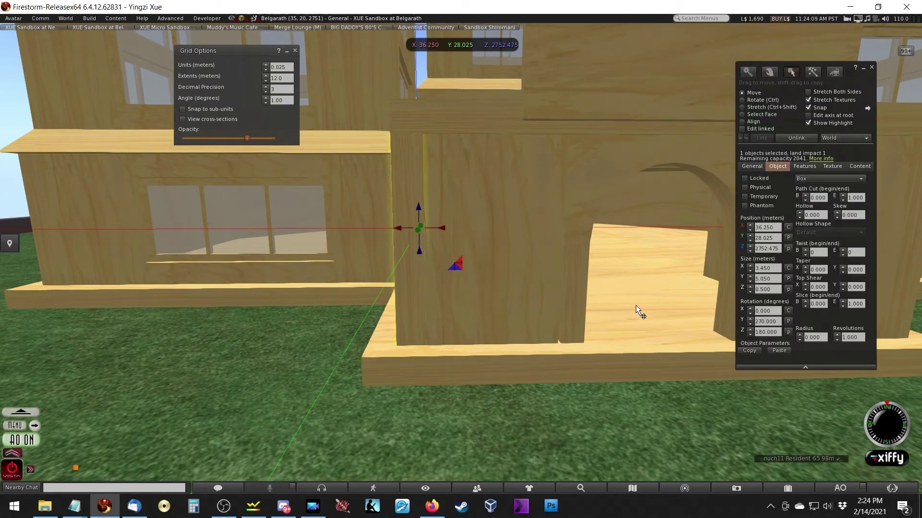
{"action": "key", "text": "Escape"}
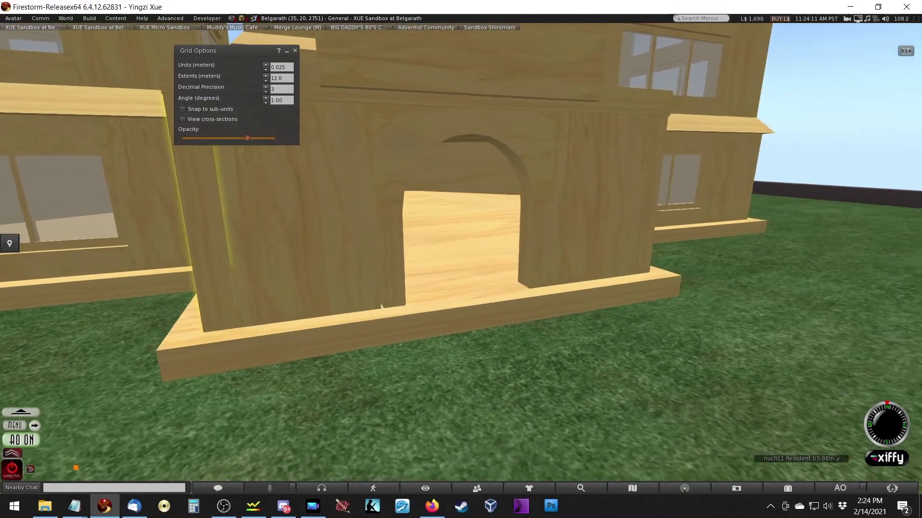
{"action": "left_click", "coordinate": [531, 237]}
{"action": "left_click_drag", "start_coordinate": [269, 239], "coordinate": [221, 242]}
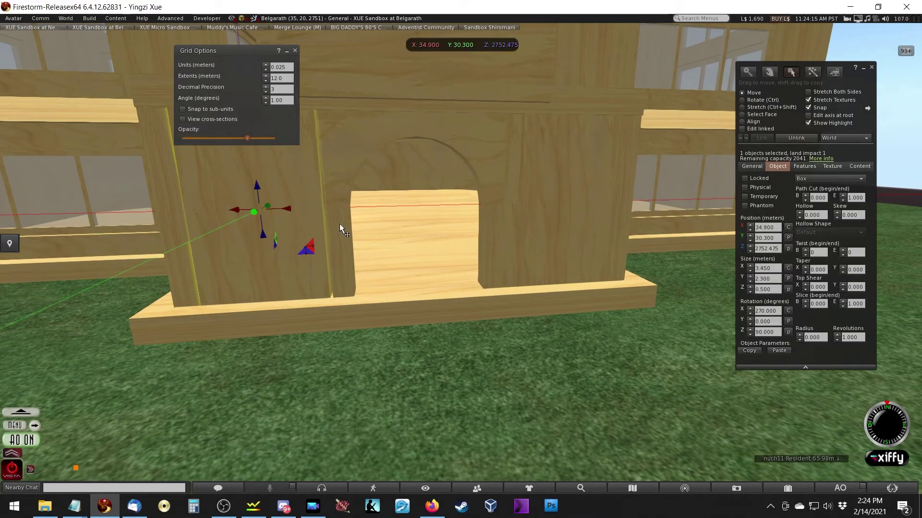
{"action": "key", "text": "Escape"}
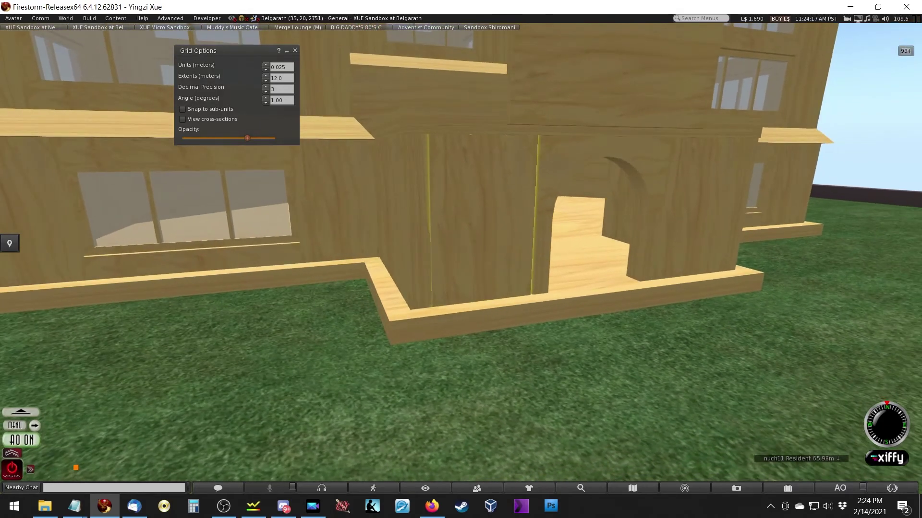
{"action": "key", "text": "ctrl+b"}
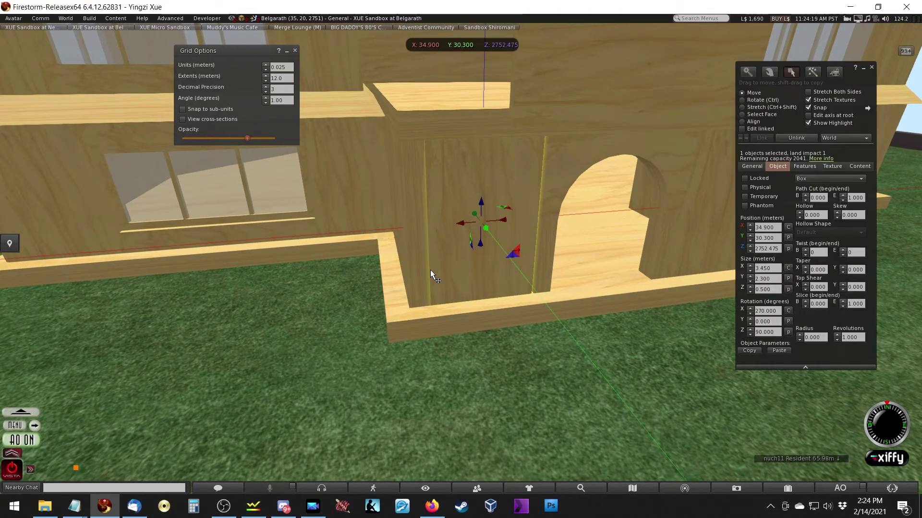
{"action": "left_click_drag", "start_coordinate": [522, 260], "coordinate": [642, 246], "text": "alt"}
{"action": "key", "text": "Escape"}
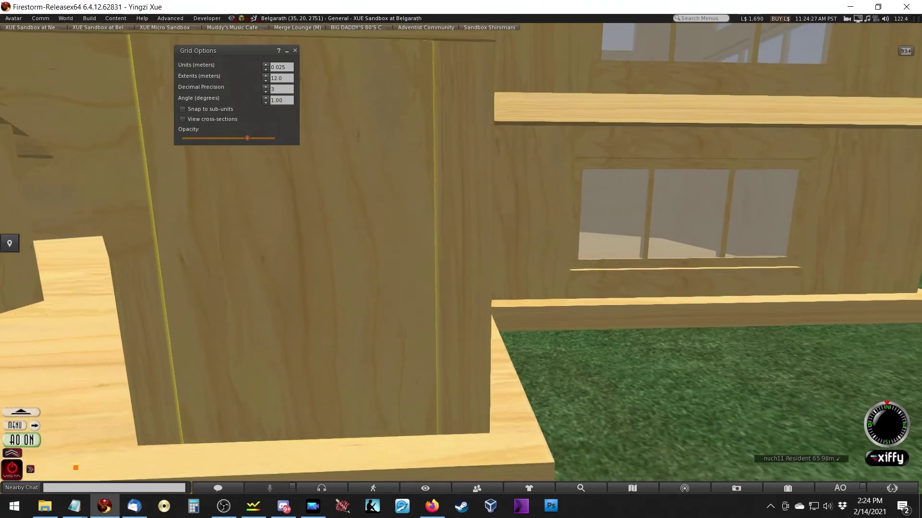
{"action": "scroll", "coordinate": [517, 306], "scroll_direction": "up", "scroll_amount": 3}
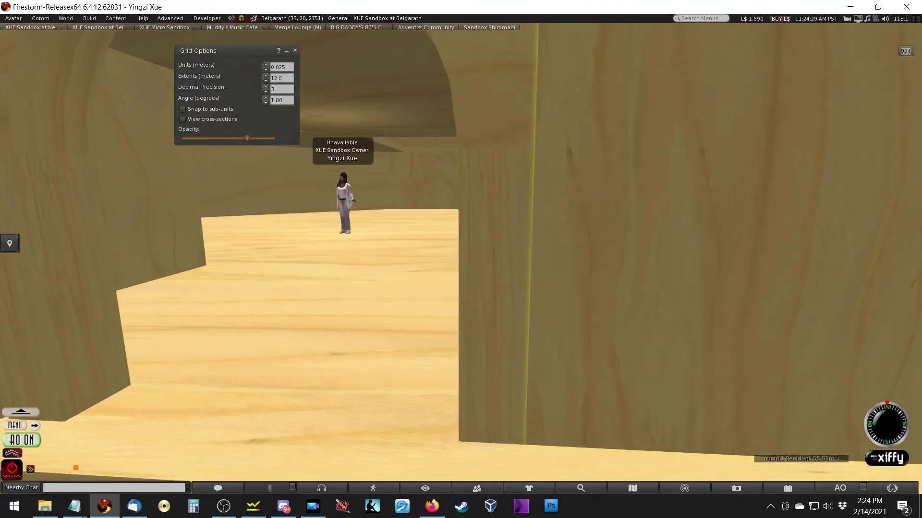
{"action": "scroll", "coordinate": [442, 240], "scroll_direction": "down", "scroll_amount": 5}
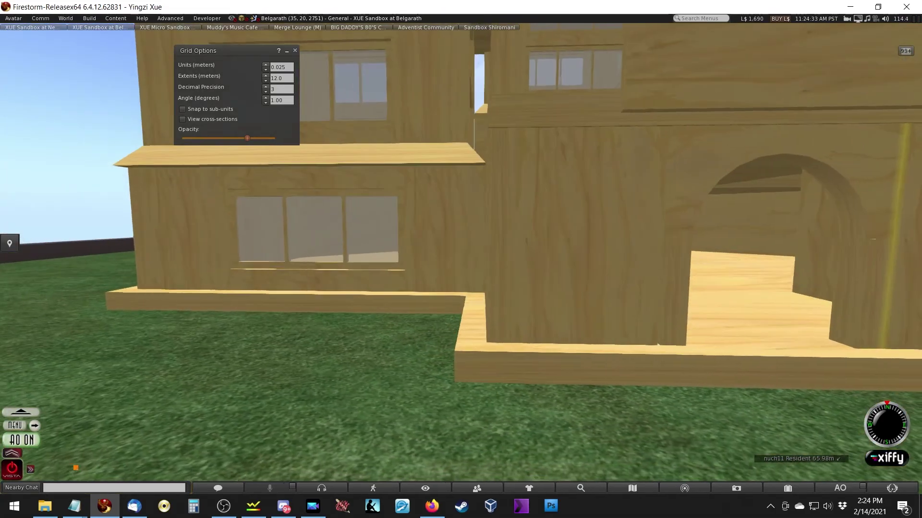
Shift the left doorway block to X 33.550 to close the gap between it and the front wall panel
{"action": "left_click", "coordinate": [526, 250], "text": "alt"}
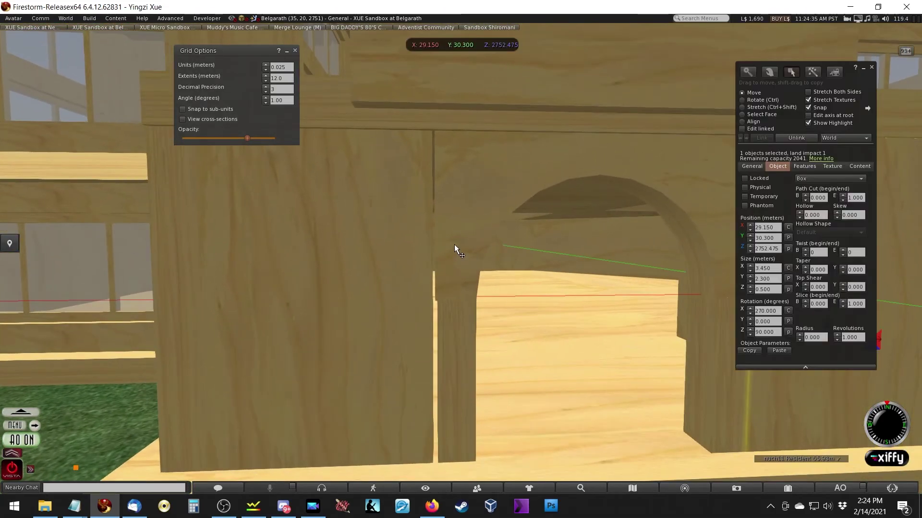
{"action": "left_click", "coordinate": [454, 244], "text": "ctrl"}
{"action": "key", "text": "ctrl+shift"}
{"action": "left_click_drag", "start_coordinate": [439, 298], "coordinate": [451, 439]}
{"action": "left_click", "coordinate": [446, 373]}
{"action": "key", "text": "Escape"}
{"action": "left_click", "coordinate": [469, 246]}
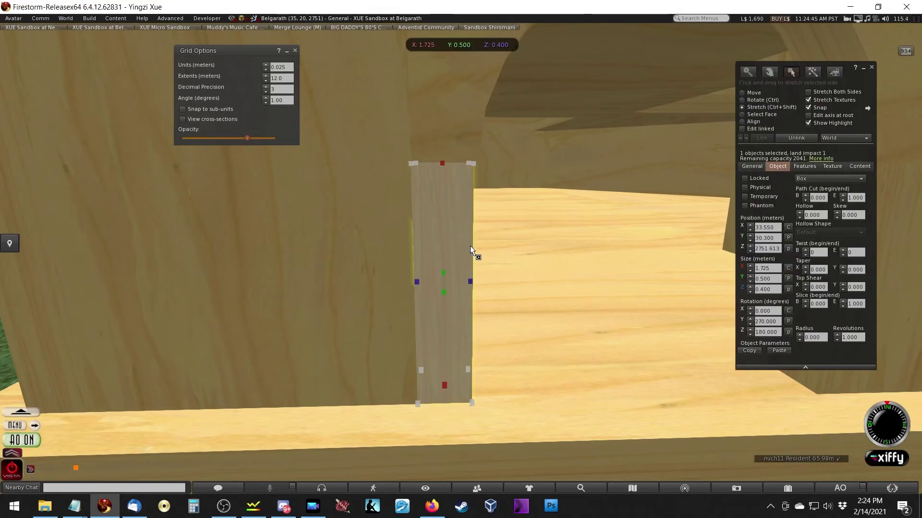
{"action": "left_click_drag", "start_coordinate": [470, 284], "coordinate": [474, 368]}
{"action": "key", "text": "Escape"}
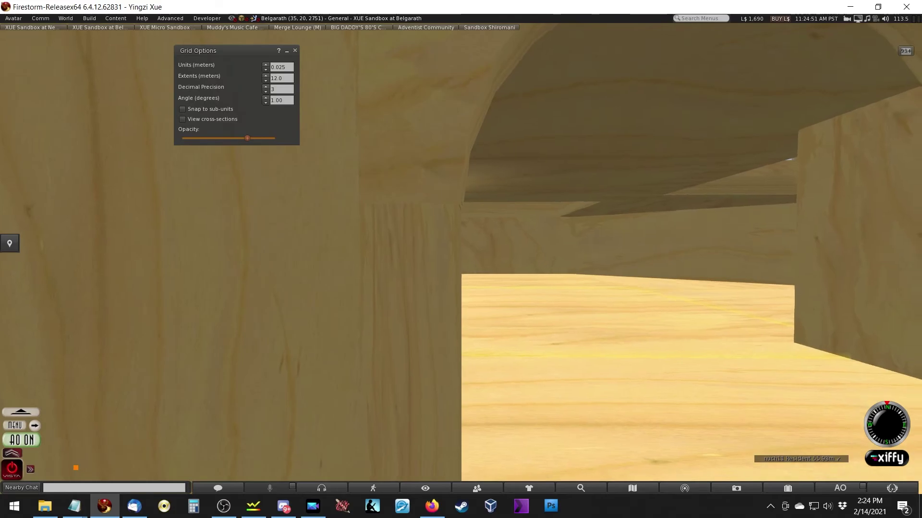
Select the entrance arch and raise its hollow to 75.450 to bring its inner edge closer to the doorway blocks
{"action": "key", "text": "ctrl+1"}
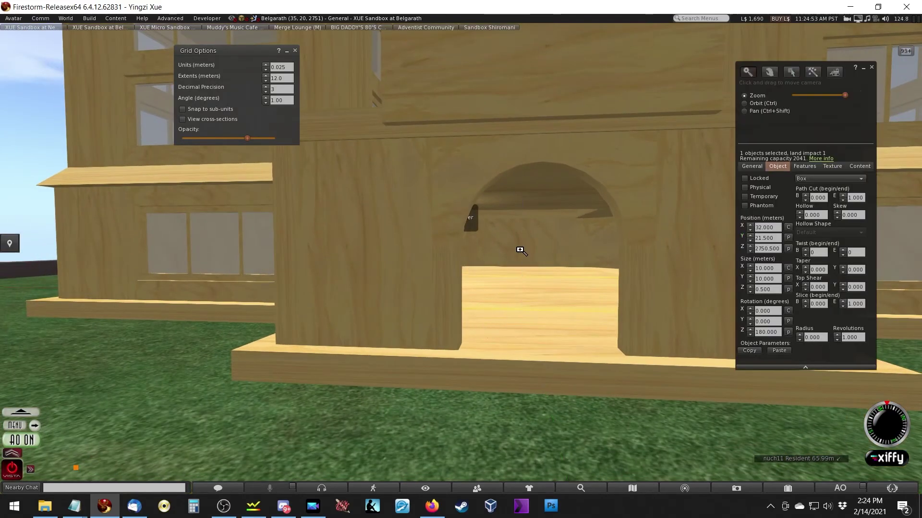
{"action": "key", "text": "Escape"}
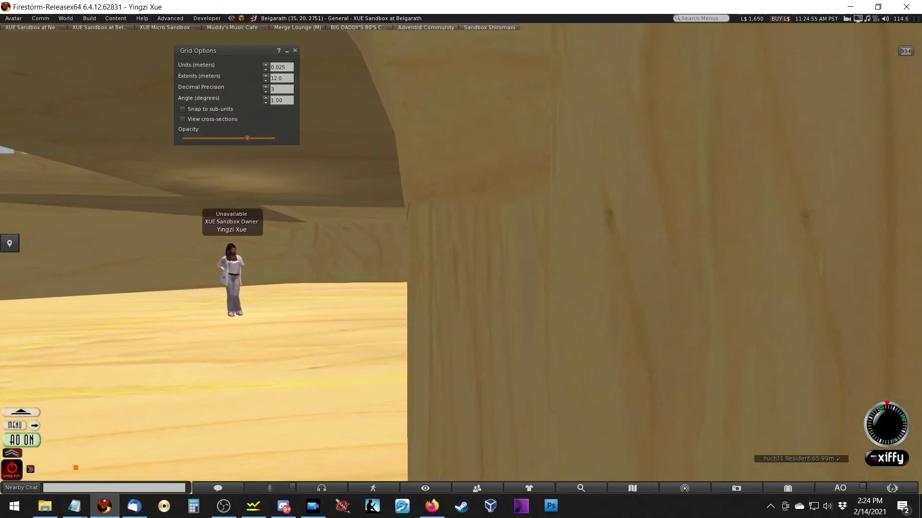
{"action": "key", "text": "ctrl+3"}
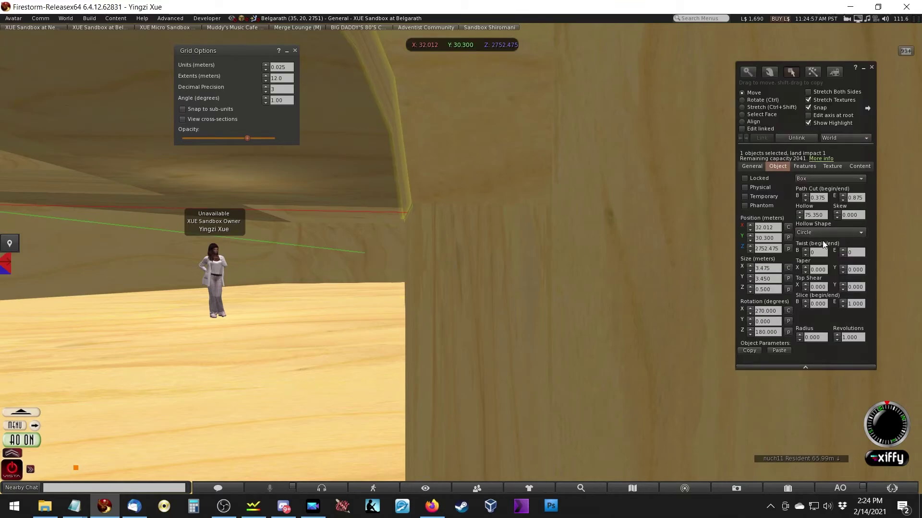
{"action": "left_click_drag", "start_coordinate": [815, 215], "coordinate": [887, 222]}
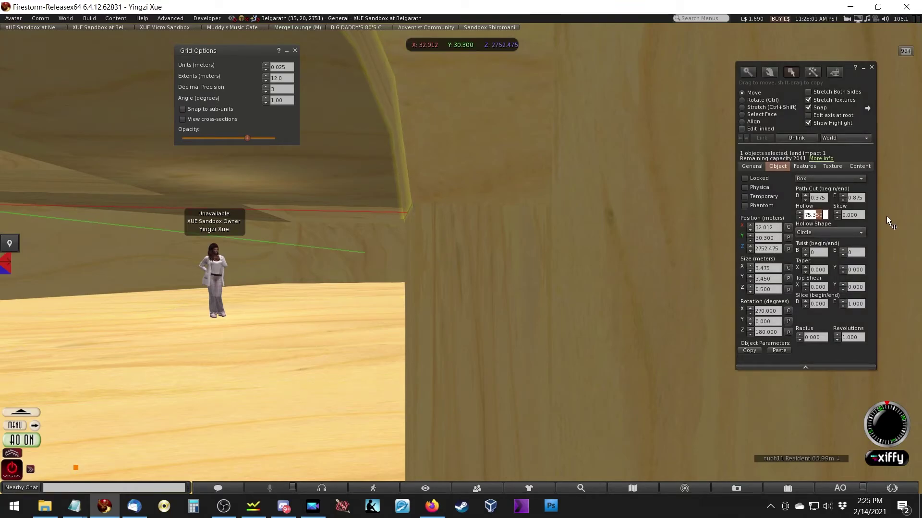
{"action": "type", "text": "6"}
{"action": "key", "text": "Return"}
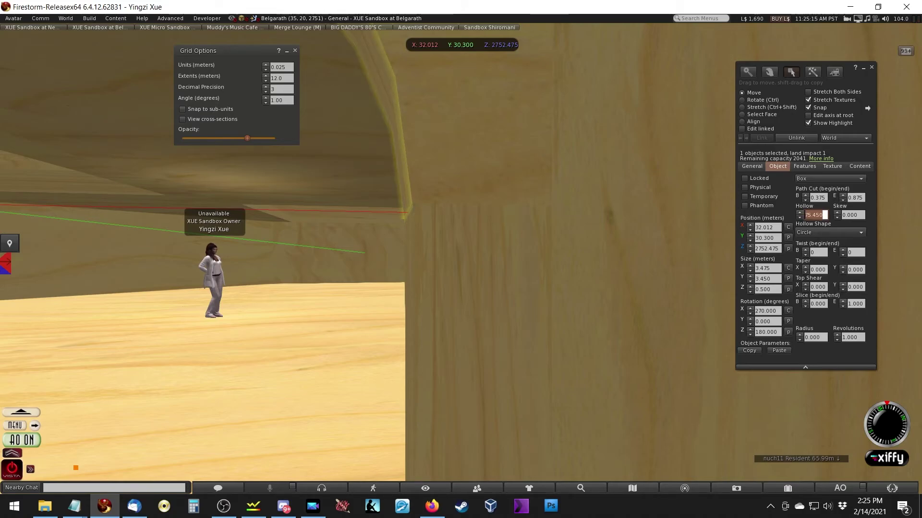
{"action": "key", "text": "Escape"}
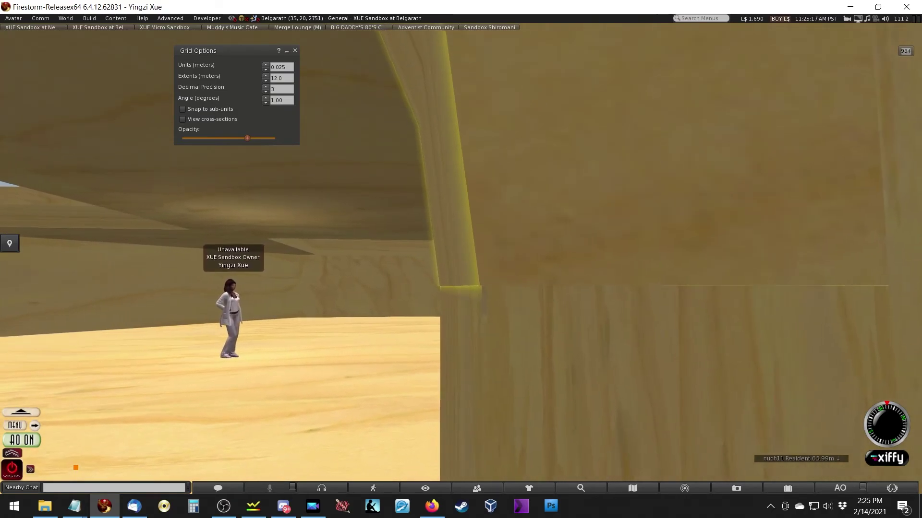
Set the arch's hollow to 75.500, then fine-tune its decimals so the inner edge meets the doorway block
{"action": "left_click", "coordinate": [536, 284]}
{"action": "left_click", "coordinate": [770, 248]}
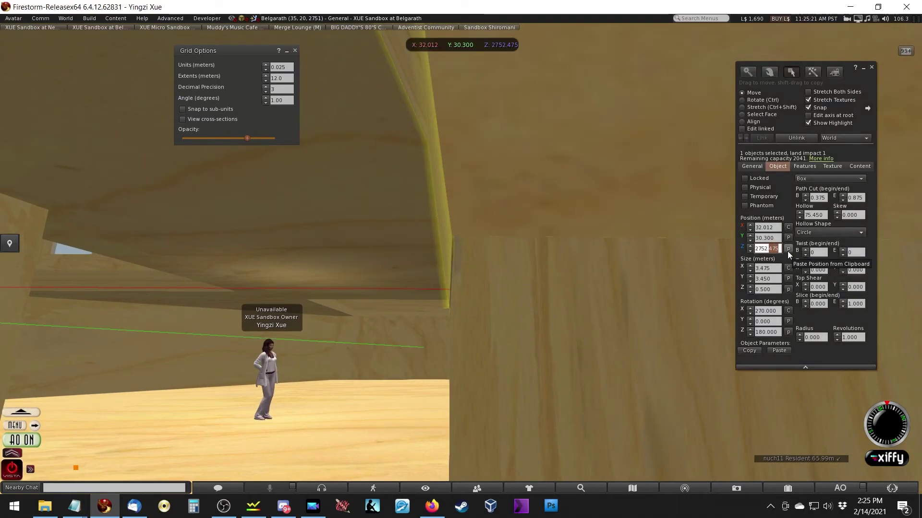
{"action": "left_click", "coordinate": [808, 214]}
{"action": "left_click_drag", "start_coordinate": [811, 215], "coordinate": [888, 219]}
{"action": "type", "text": ".5"}
{"action": "key", "text": "Return"}
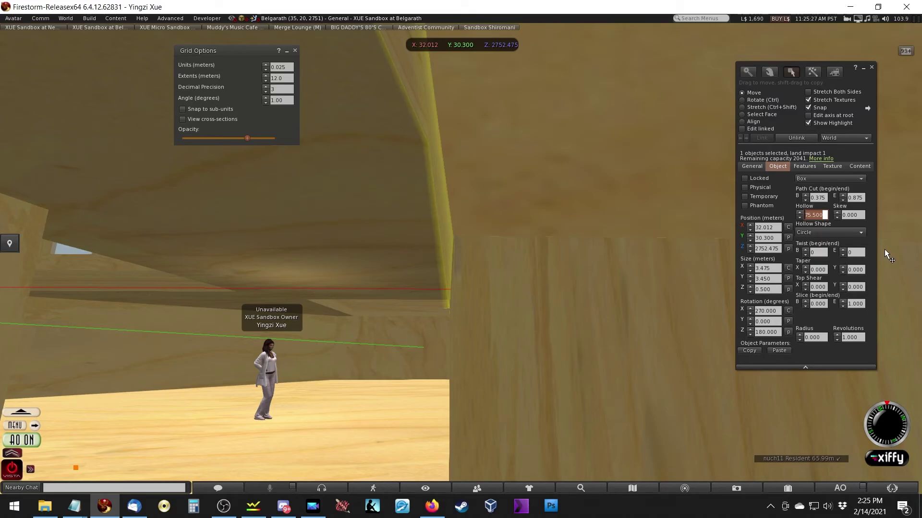
{"action": "left_click", "coordinate": [816, 215]}
{"action": "type", "text": "25"}
{"action": "key", "text": "Return"}
Examine the porch and the whole house from the front and both sides, ending on the porch's roof slab
{"action": "left_click_drag", "start_coordinate": [368, 270], "coordinate": [456, 351], "text": "alt"}
{"action": "mouse_move", "coordinate": [459, 246]}
{"action": "left_mouse_down", "text": "alt"}
{"action": "mouse_move", "coordinate": [478, 301]}
{"action": "mouse_move", "coordinate": [461, 247]}
{"action": "left_mouse_up", "text": "alt"}
{"action": "left_click_drag", "start_coordinate": [427, 188], "coordinate": [317, 211], "text": "alt"}
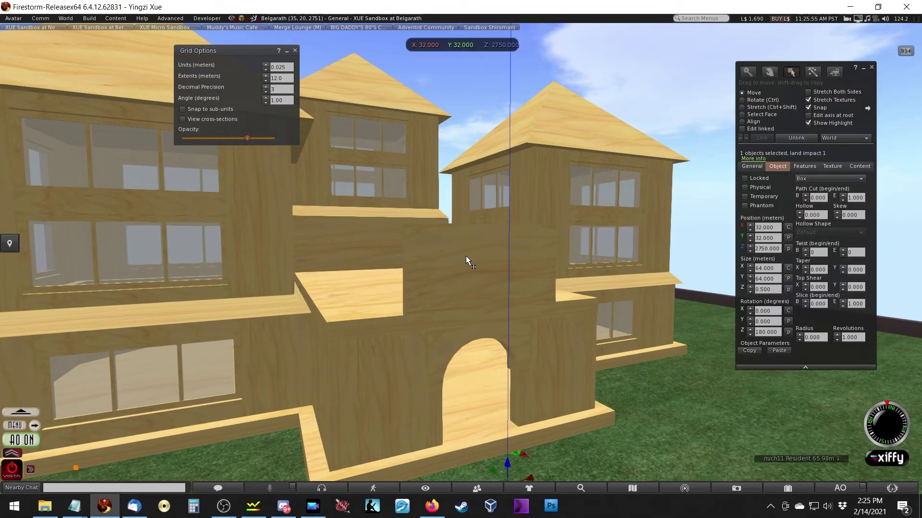
{"action": "left_click_drag", "start_coordinate": [465, 259], "coordinate": [492, 298], "text": "alt"}
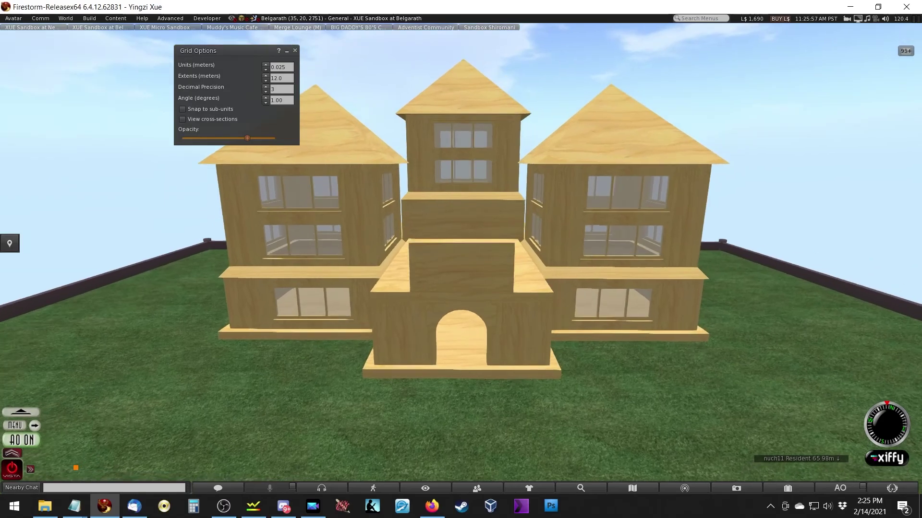
{"action": "left_click_drag", "start_coordinate": [411, 252], "coordinate": [500, 269], "text": "alt"}
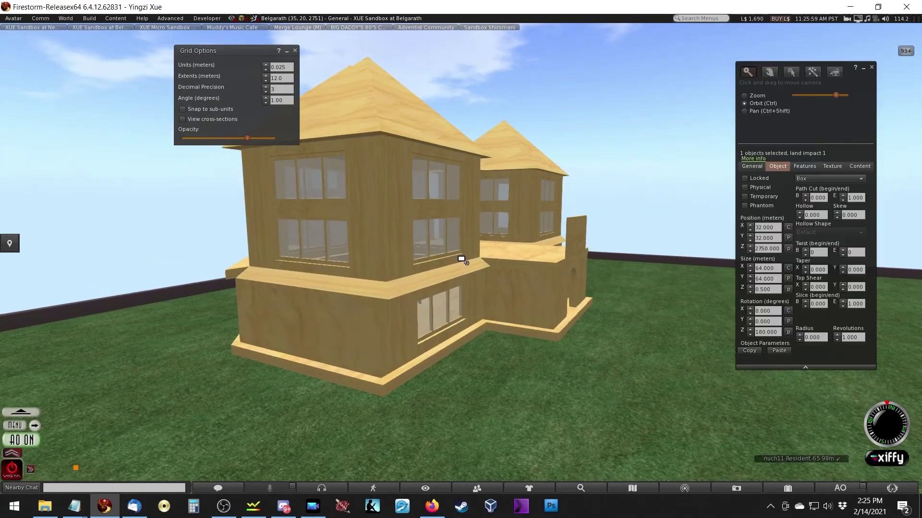
{"action": "left_click_drag", "start_coordinate": [269, 244], "coordinate": [321, 246], "text": "alt"}
{"action": "left_click_drag", "start_coordinate": [206, 206], "coordinate": [356, 253], "text": "alt"}
{"action": "mouse_move", "coordinate": [293, 309]}
{"action": "left_mouse_down", "text": "alt"}
{"action": "mouse_move", "coordinate": [295, 288]}
{"action": "mouse_move", "coordinate": [360, 288]}
{"action": "mouse_move", "coordinate": [285, 312]}
{"action": "left_mouse_up", "text": "alt"}
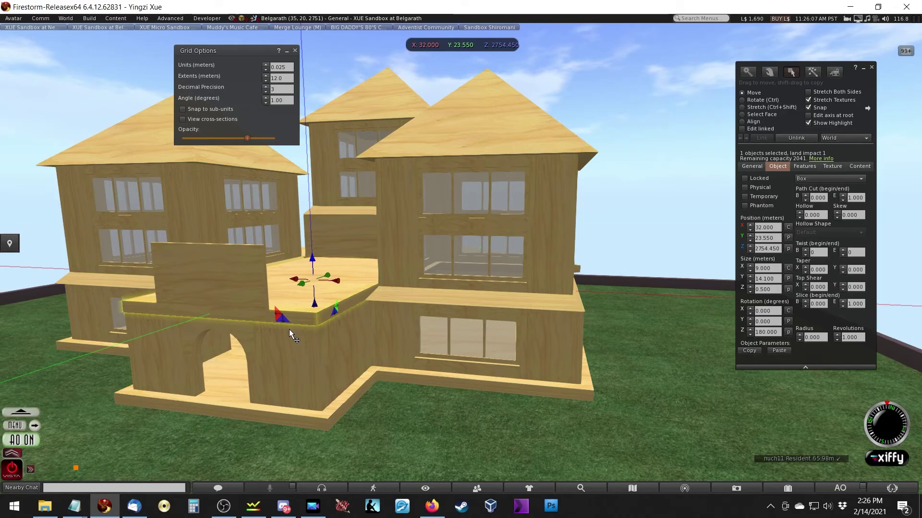
Deselect the porch's roof slab and examine the whole house from the front and rear
{"action": "left_click", "coordinate": [322, 361]}
{"action": "left_click", "coordinate": [450, 252]}
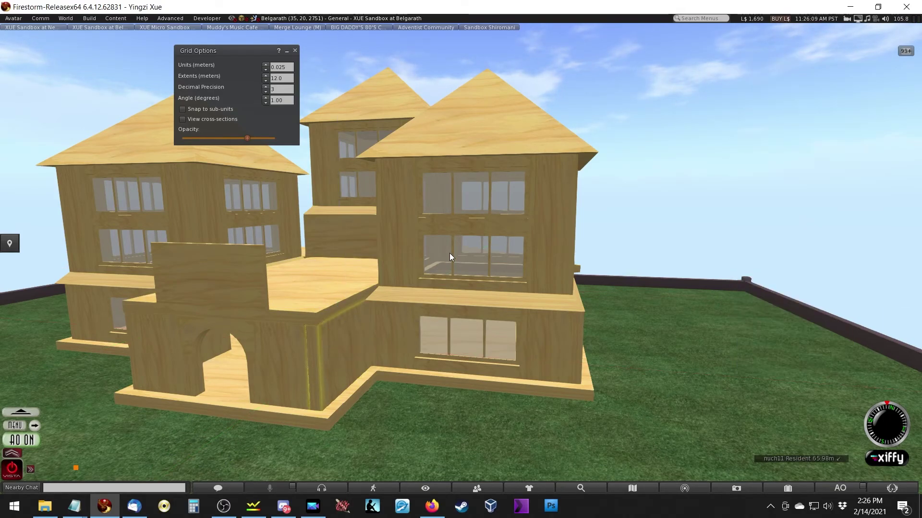
{"action": "left_click", "coordinate": [336, 166]}
{"action": "left_click", "coordinate": [220, 214]}
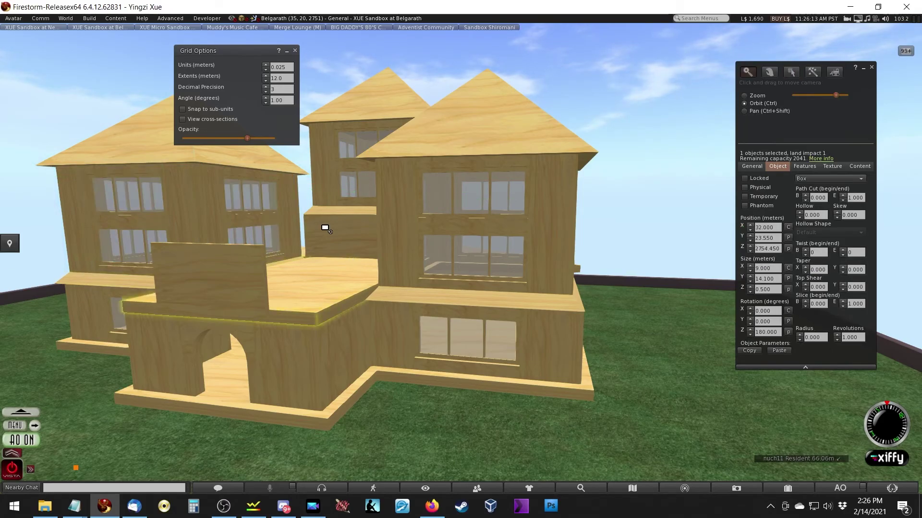
{"action": "key", "text": "Escape"}
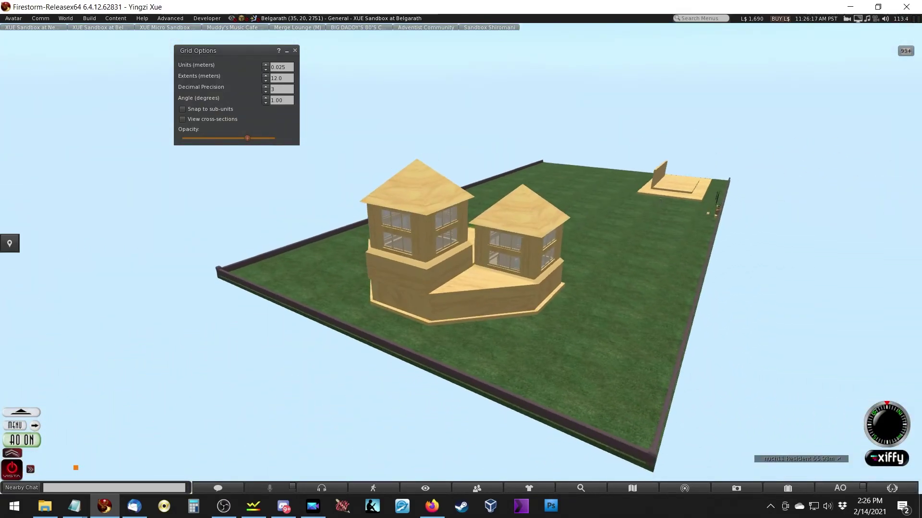
Walk the avatar through the ground floor to examine its walls, windows and arched entrance, and close the Grid Options
{"action": "key", "text": "Left"}
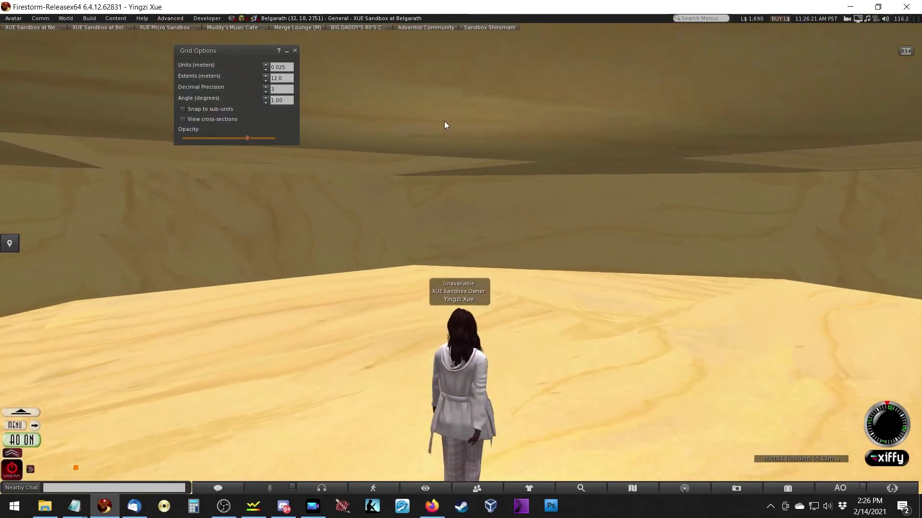
{"action": "key", "text": "Up"}
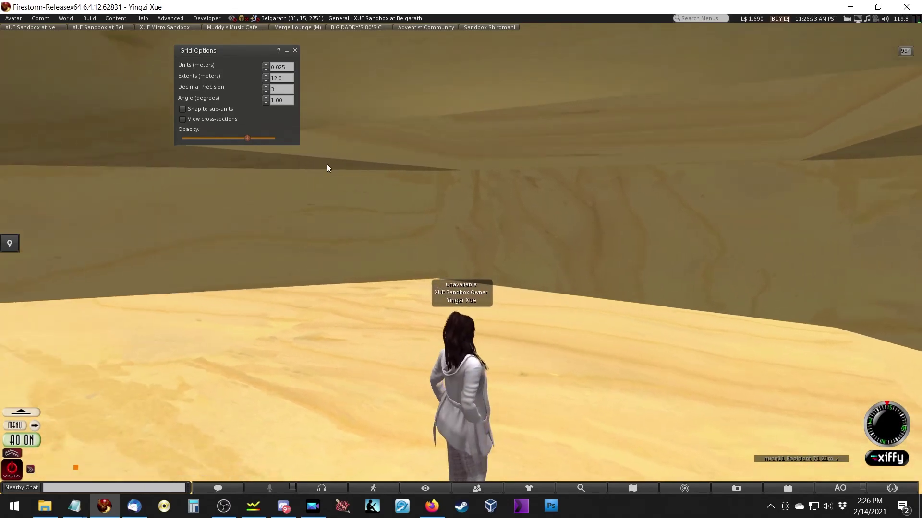
{"action": "key", "text": "Down"}
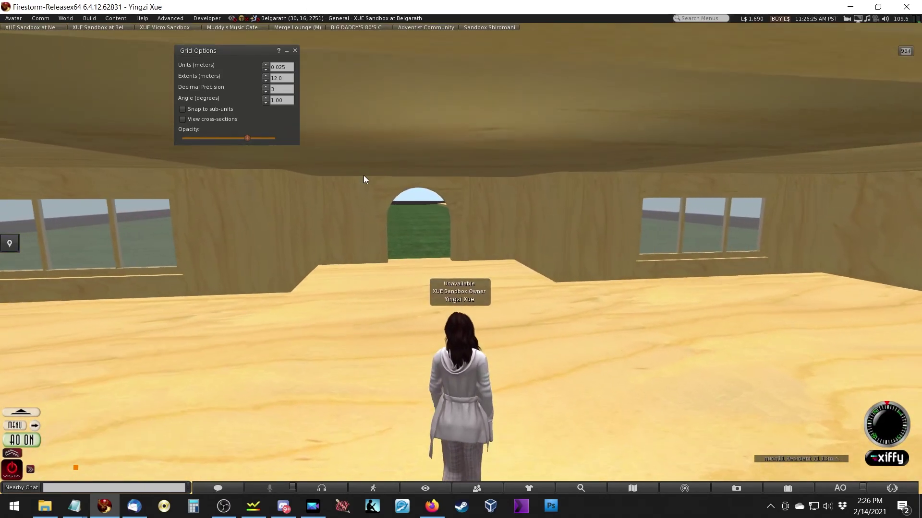
{"action": "key", "text": "Up"}
{"action": "key", "text": "Left"}
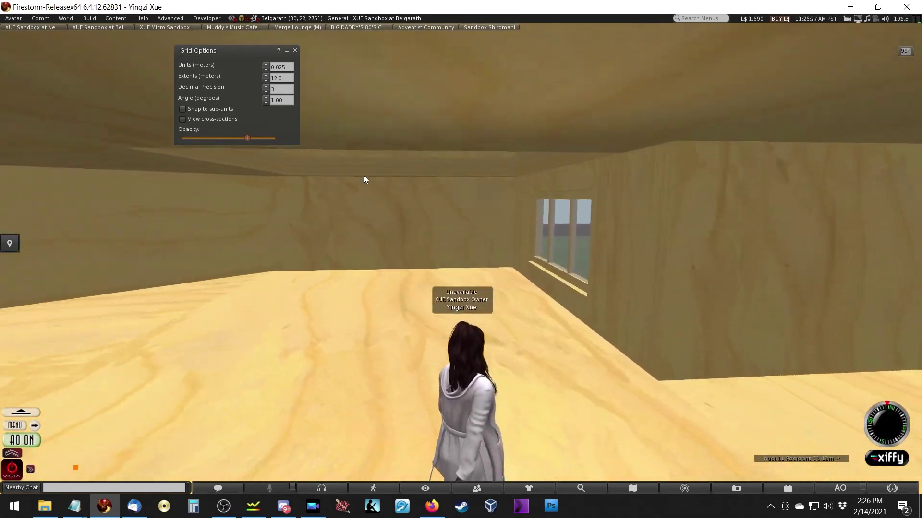
{"action": "key", "text": "Left"}
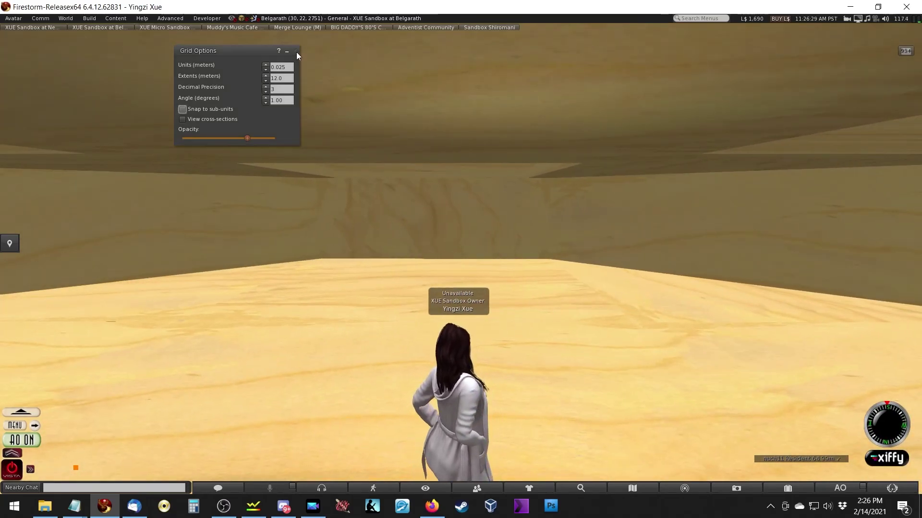
{"action": "left_click", "coordinate": [296, 52]}
{"action": "key", "text": "Up"}
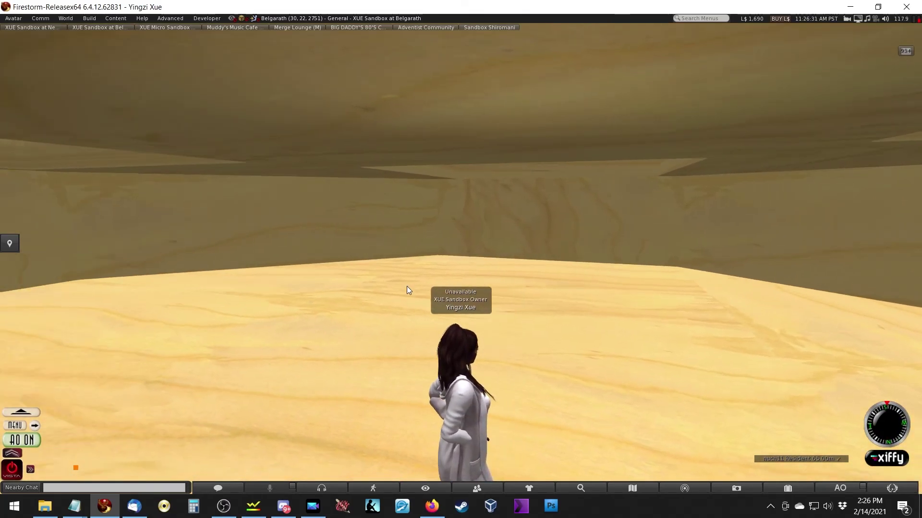
{"action": "key", "text": "Up"}
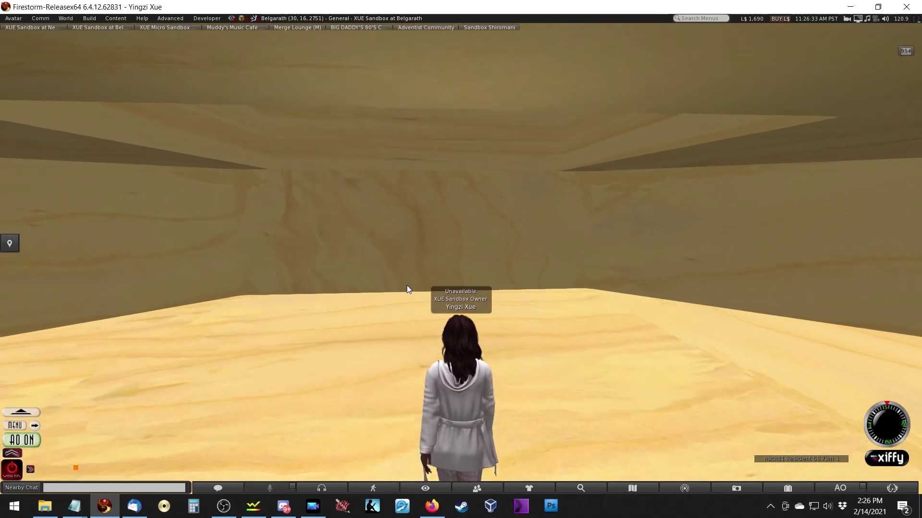
{"action": "key", "text": "Left"}
{"action": "key", "text": "Left"}
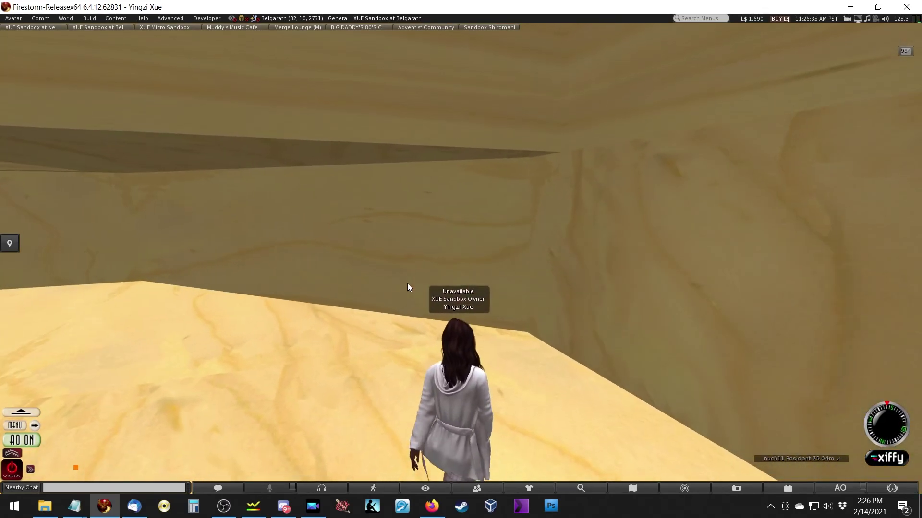
Fly the avatar up inside the rear tower to examine its upper windows, and return to the ground floor
{"action": "key", "text": "Home"}
{"action": "key", "text": "Page_Up"}
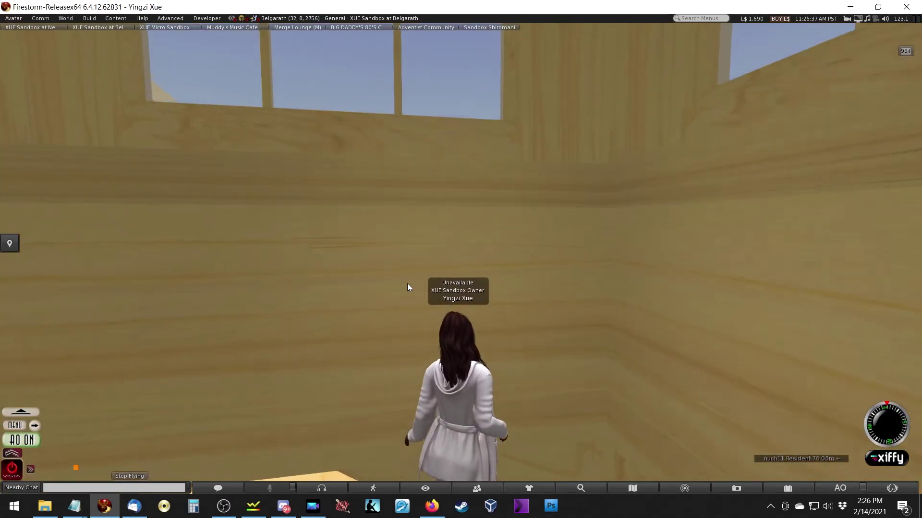
{"action": "key", "text": "Left"}
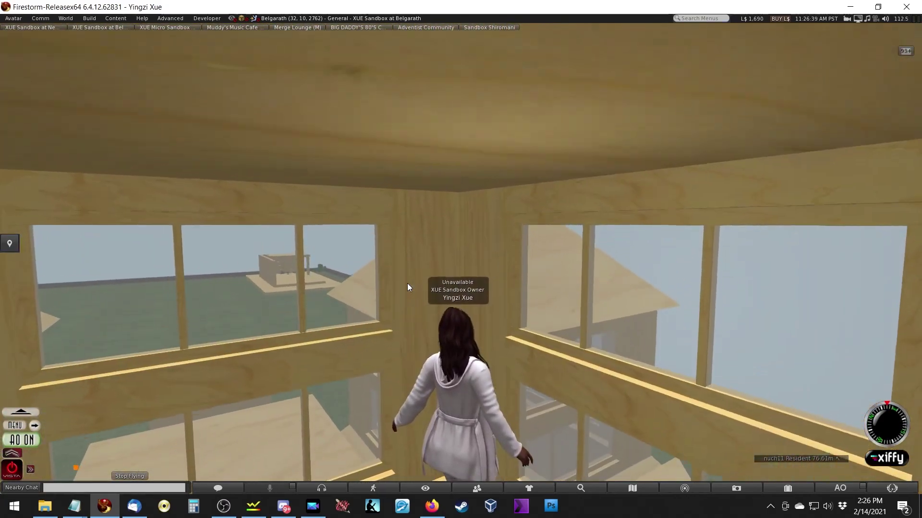
{"action": "key", "text": "Left"}
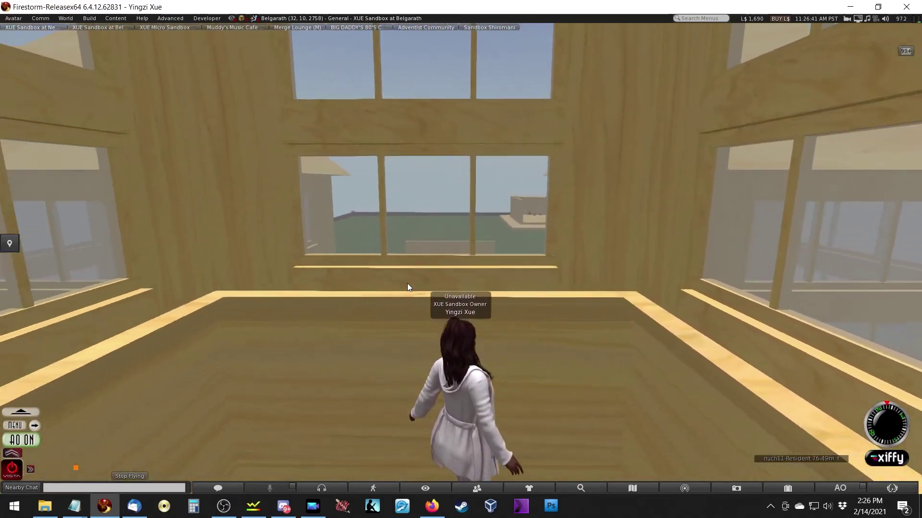
{"action": "key", "text": "Page_Down"}
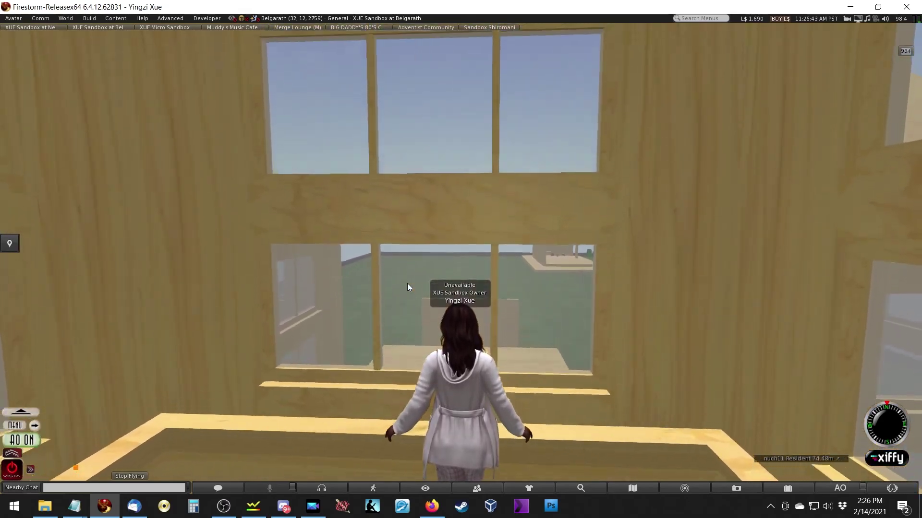
{"action": "key", "text": "Up"}
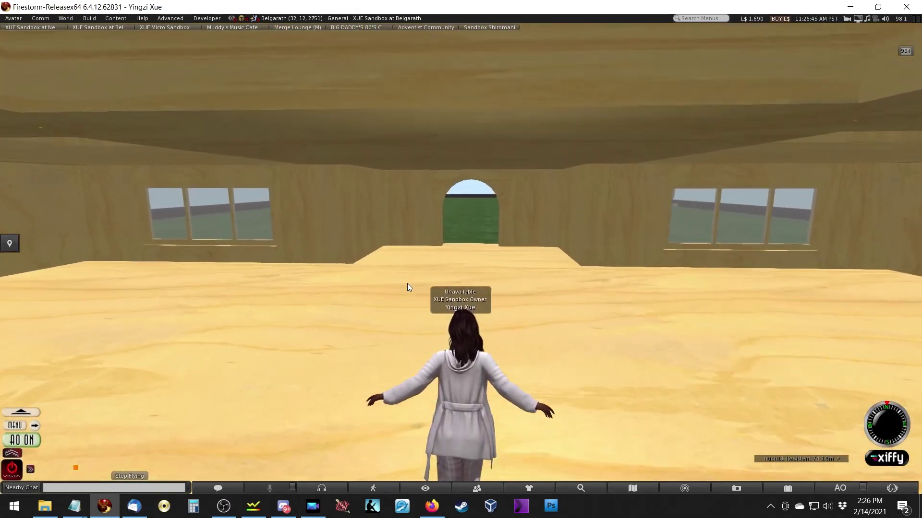
{"action": "key", "text": "Right"}
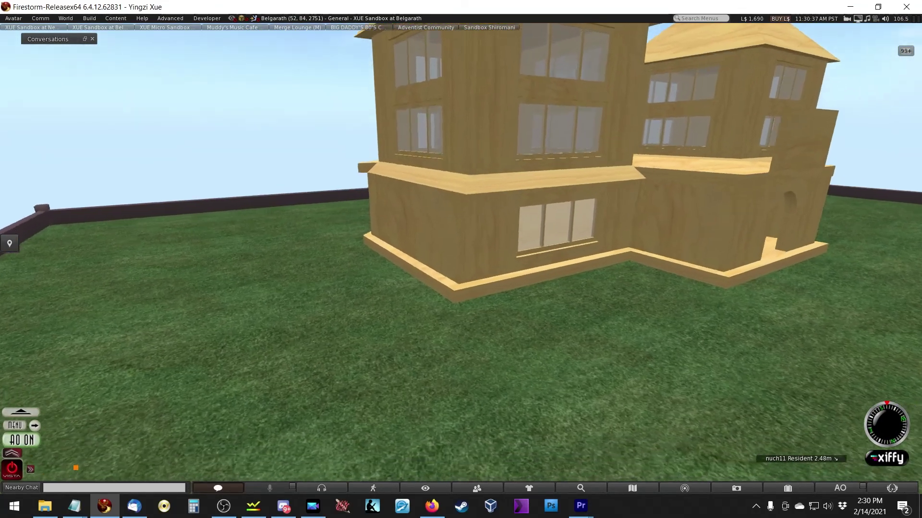
Inspect the house from below the lawn and select the diagonal wall that projects beneath the foundation
{"action": "key", "text": "Escape"}
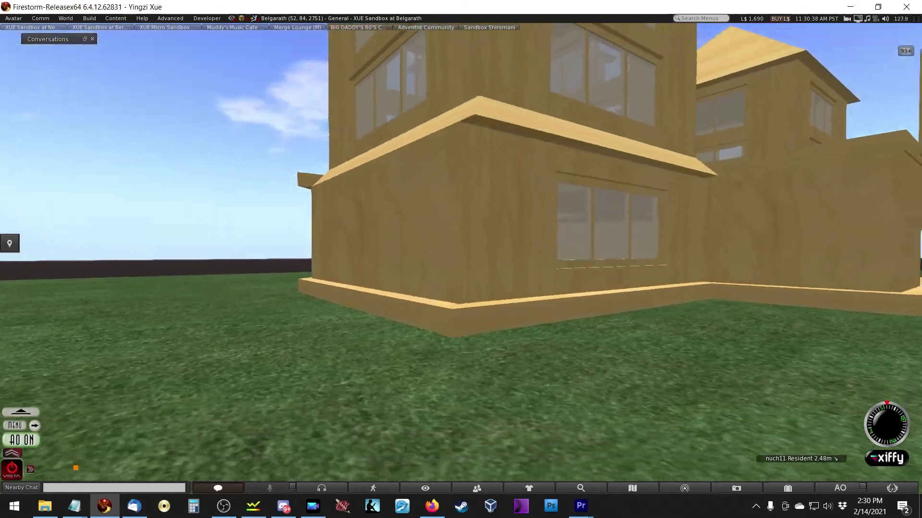
{"action": "left_click_drag", "start_coordinate": [348, 434], "coordinate": [348, 384], "text": "alt"}
{"action": "left_click_drag", "start_coordinate": [365, 192], "coordinate": [428, 321], "text": "alt"}
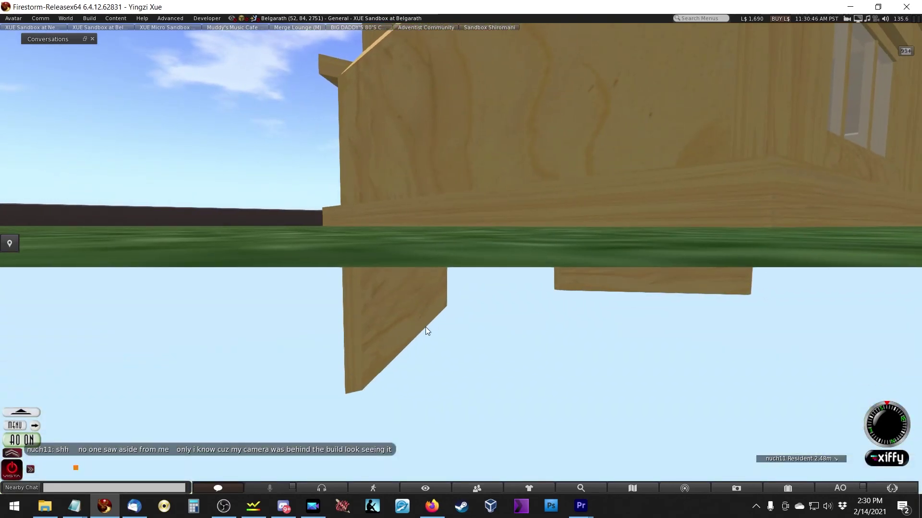
{"action": "right_click", "coordinate": [405, 313]}
{"action": "left_click", "coordinate": [420, 328]}
{"action": "key", "text": "Escape"}
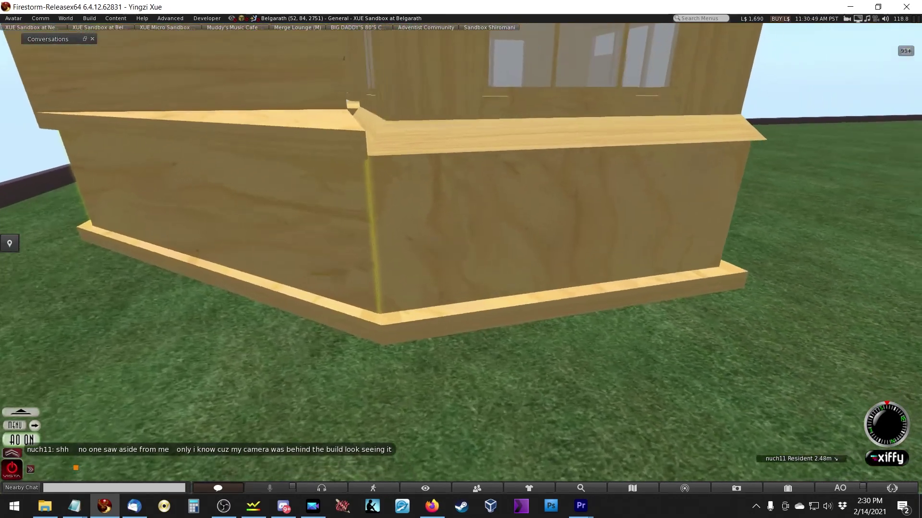
Shorten the rear diagonal wall by stretching its lower edge up from beneath the lawn to the foundation
{"action": "right_click", "coordinate": [275, 272]}
{"action": "left_click", "coordinate": [290, 288]}
{"action": "key", "text": "Escape"}
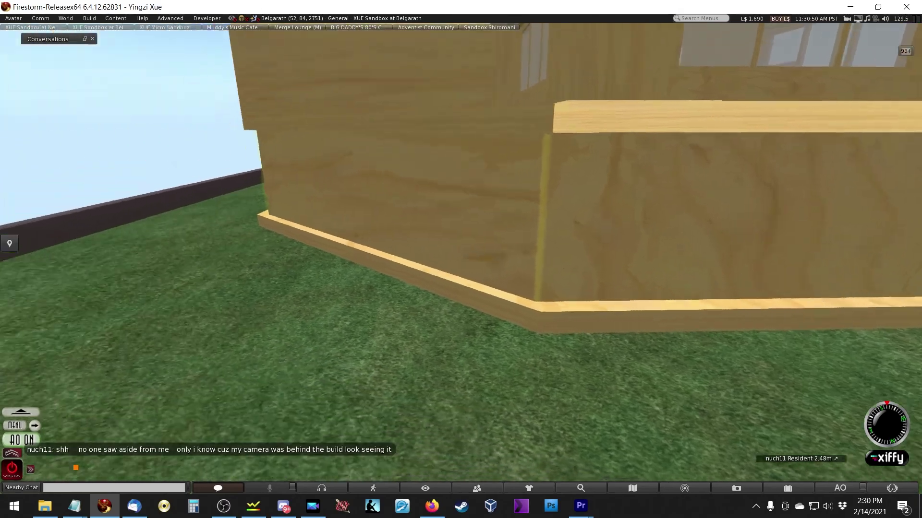
{"action": "right_click", "coordinate": [445, 236]}
{"action": "left_click", "coordinate": [460, 253]}
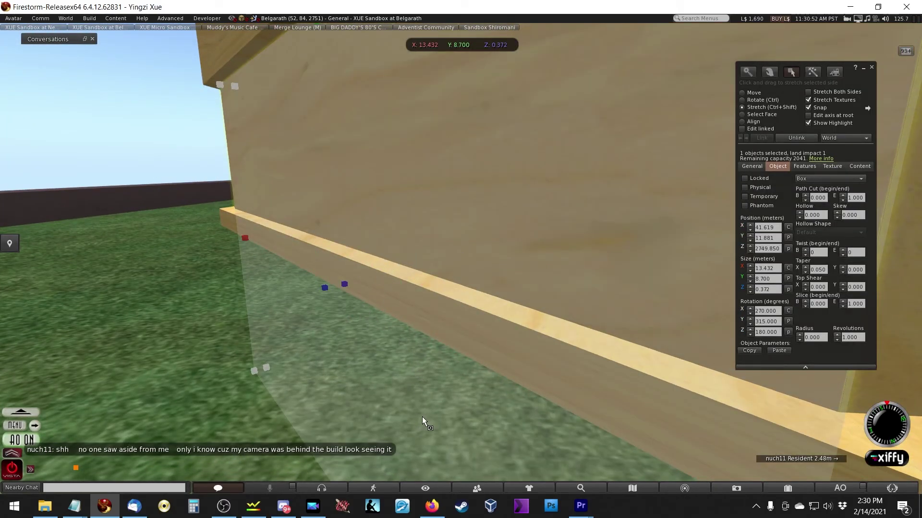
{"action": "key", "text": "Escape"}
{"action": "right_click", "coordinate": [445, 242]}
{"action": "left_click", "coordinate": [461, 258]}
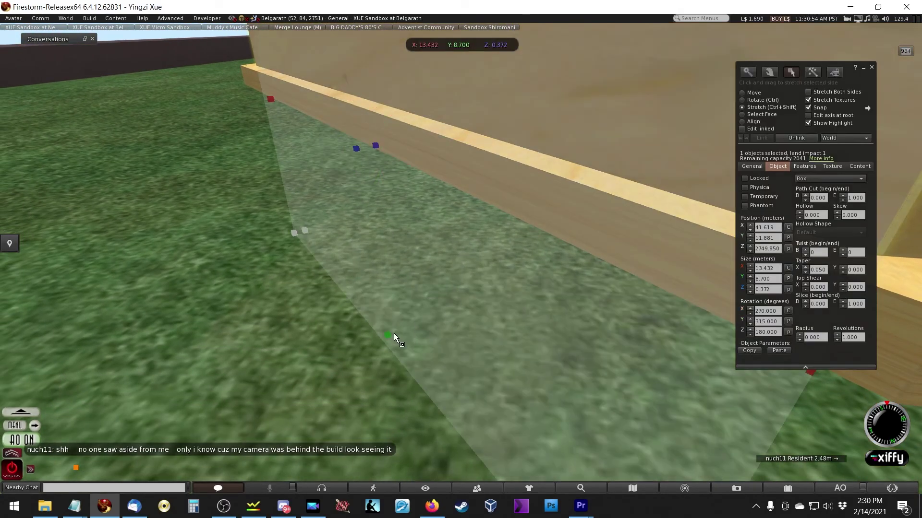
{"action": "left_click_drag", "start_coordinate": [395, 333], "coordinate": [408, 329]}
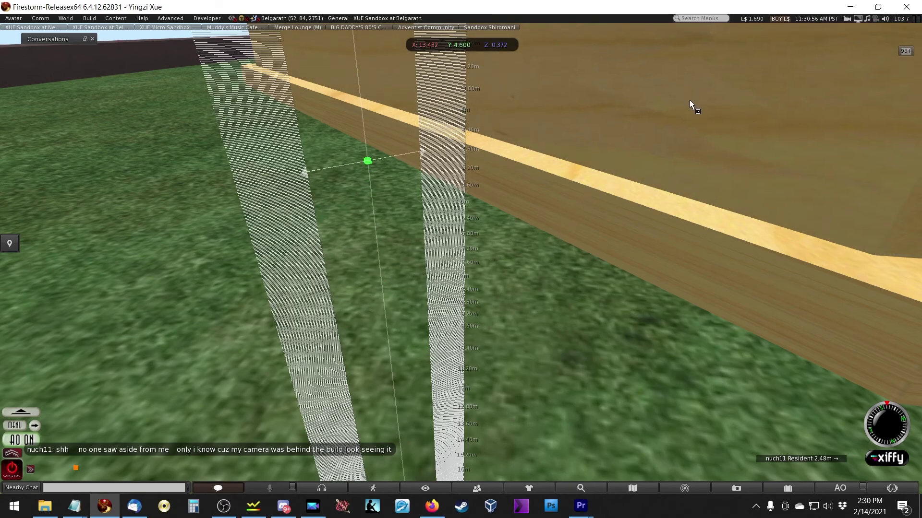
{"action": "left_click_drag", "start_coordinate": [718, 53], "coordinate": [672, 80]}
{"action": "key", "text": "Escape"}
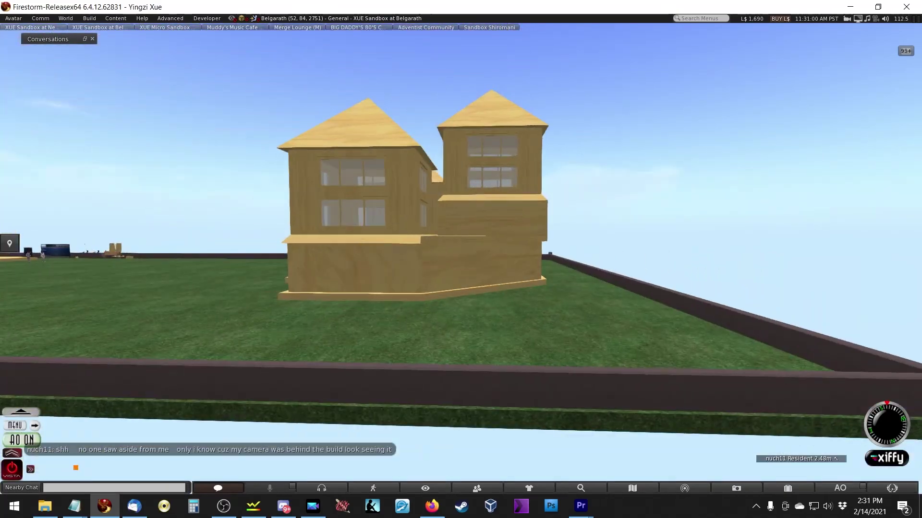
Select the opposite rear diagonal wall and inspect its lower edge against the foundation from below the lawn
{"action": "right_click", "coordinate": [439, 288]}
{"action": "left_click", "coordinate": [454, 303]}
{"action": "left_click_drag", "start_coordinate": [438, 287], "coordinate": [466, 359], "text": "alt"}
{"action": "left_click_drag", "start_coordinate": [506, 382], "coordinate": [639, 174], "text": "alt"}
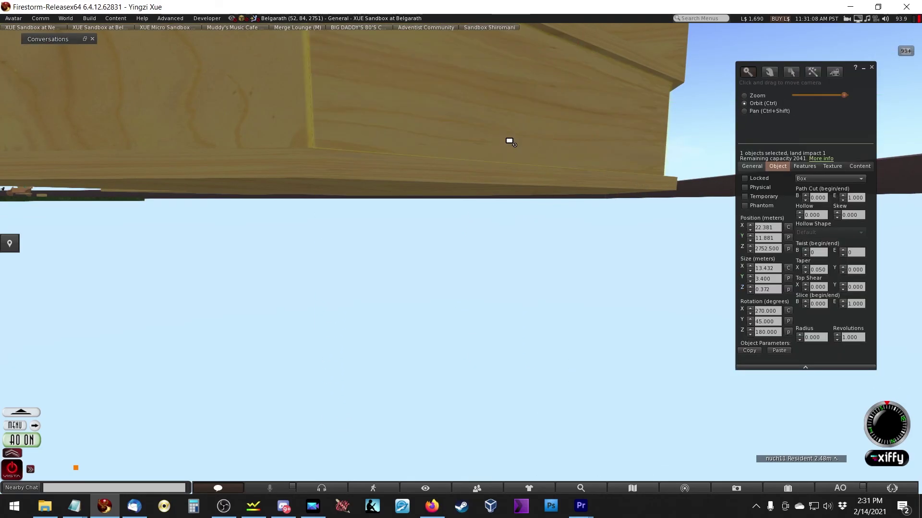
{"action": "key", "text": "Escape"}
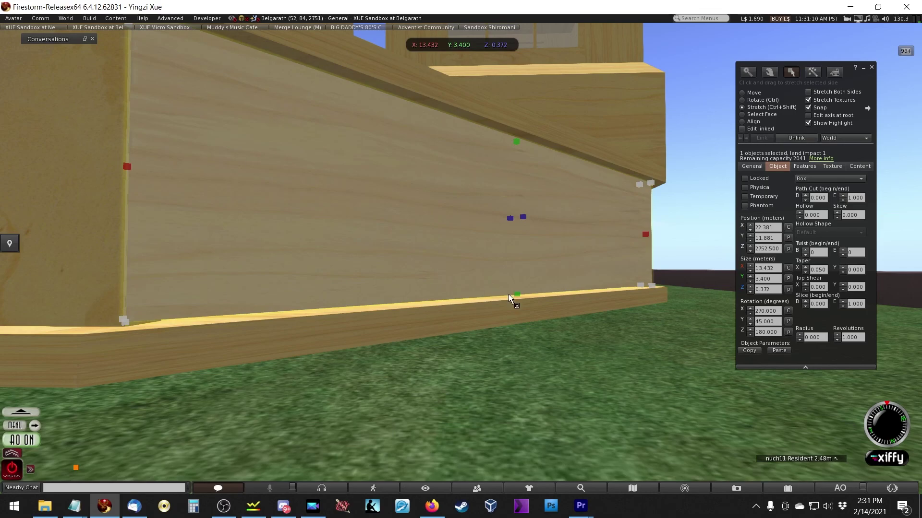
{"action": "left_click_drag", "start_coordinate": [524, 295], "coordinate": [622, 287], "text": "ctrl+shift"}
{"action": "key", "text": "Escape"}
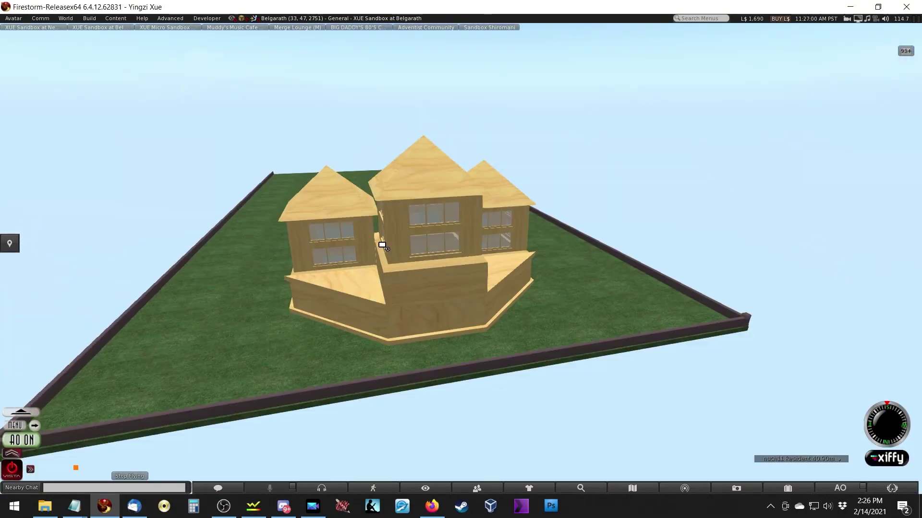
Examine the completed house from the rear, close to the entrance porch, and from above at an angle
{"action": "left_click_drag", "start_coordinate": [382, 245], "coordinate": [461, 259], "text": "alt"}
{"action": "left_click_drag", "start_coordinate": [371, 329], "coordinate": [370, 269], "text": "alt"}
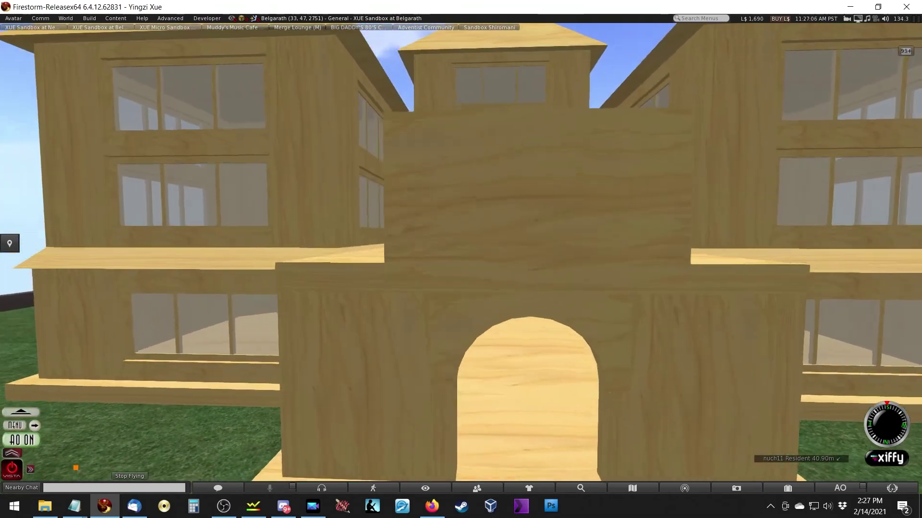
{"action": "left_click_drag", "start_coordinate": [496, 387], "coordinate": [553, 387], "text": "alt"}
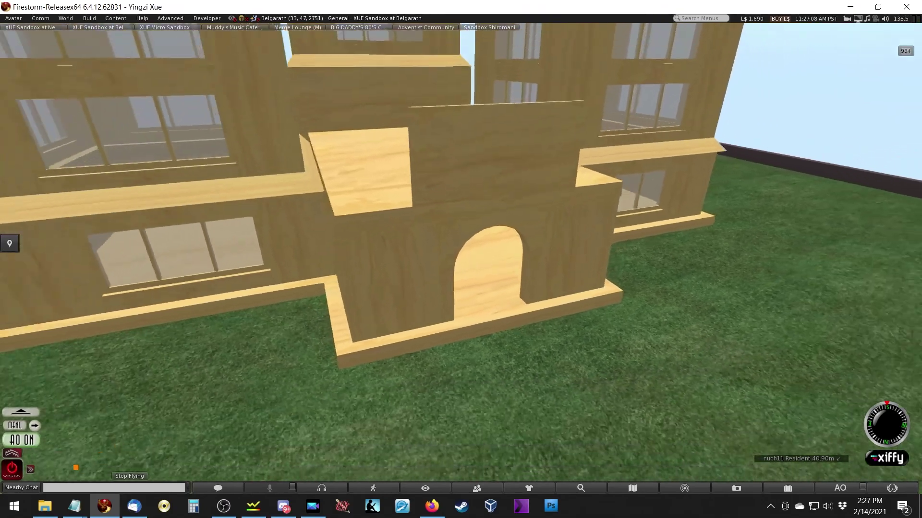
{"action": "left_click_drag", "start_coordinate": [460, 240], "coordinate": [460, 259], "text": "alt"}
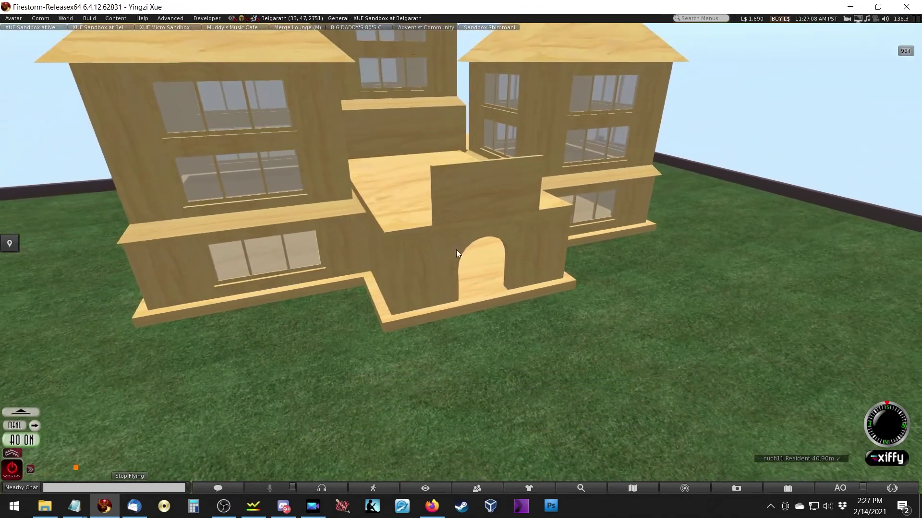
{"action": "left_click_drag", "start_coordinate": [422, 171], "coordinate": [476, 252], "text": "alt"}
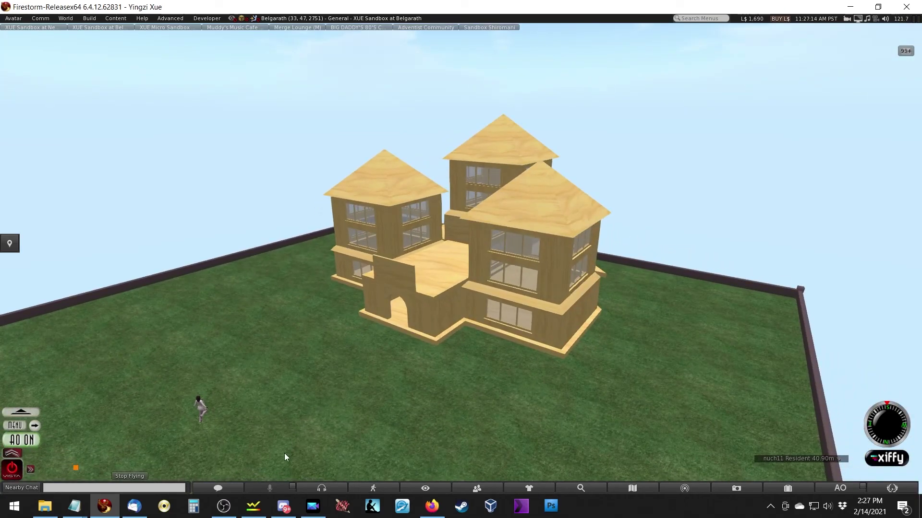